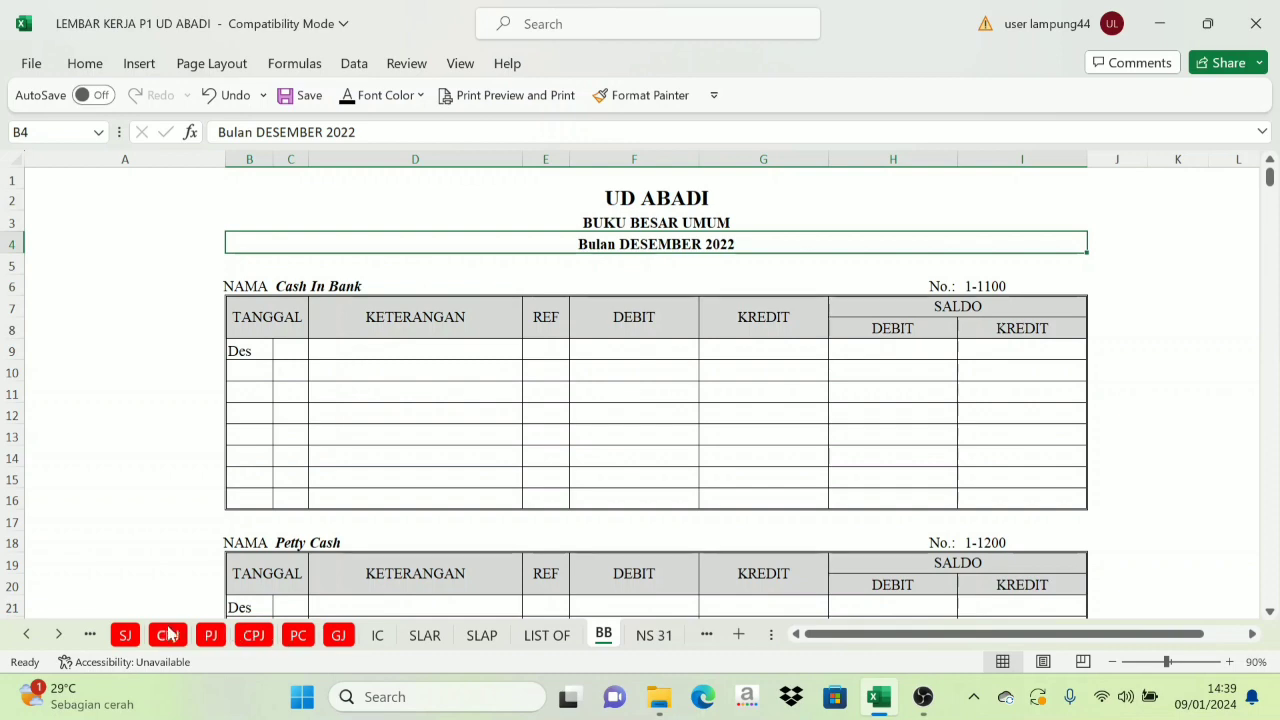
# Look through the SJ, CRJ, PJ, CPJ, PC and GJ journal sheets and return to the BB general ledger sheet
pyautogui.click(126, 636)
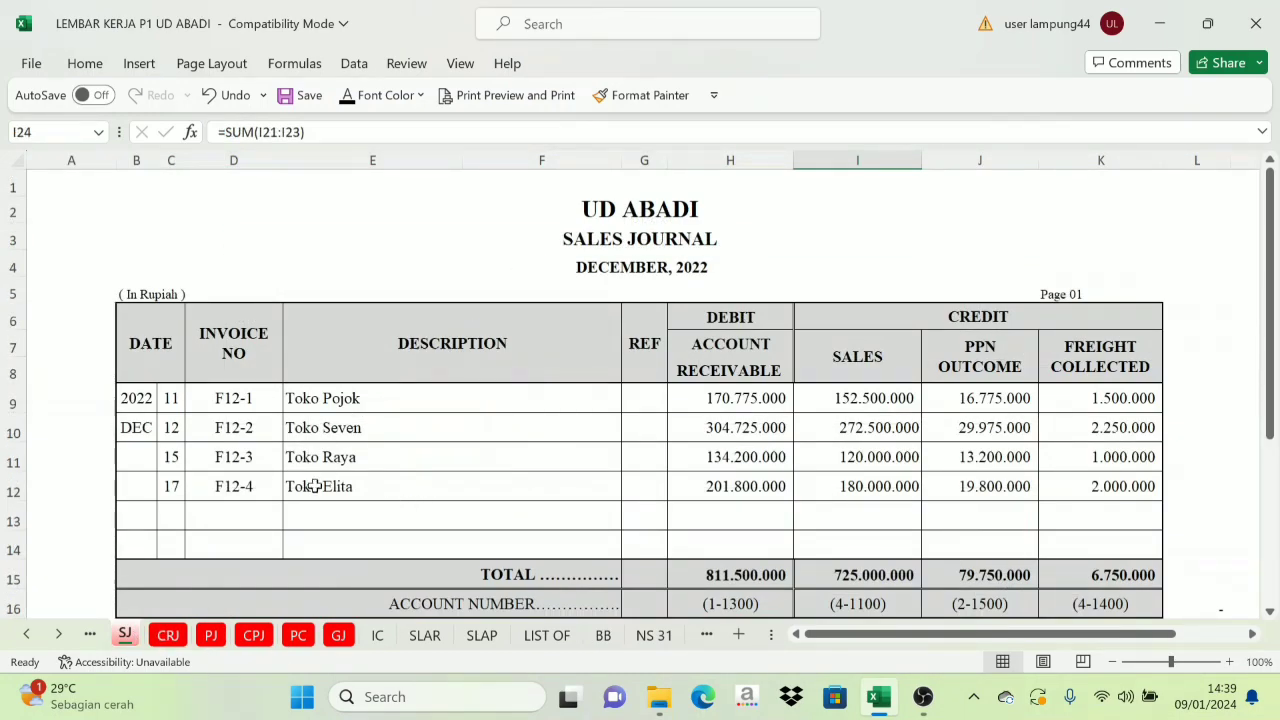
pyautogui.click(168, 636)
pyautogui.click(210, 636)
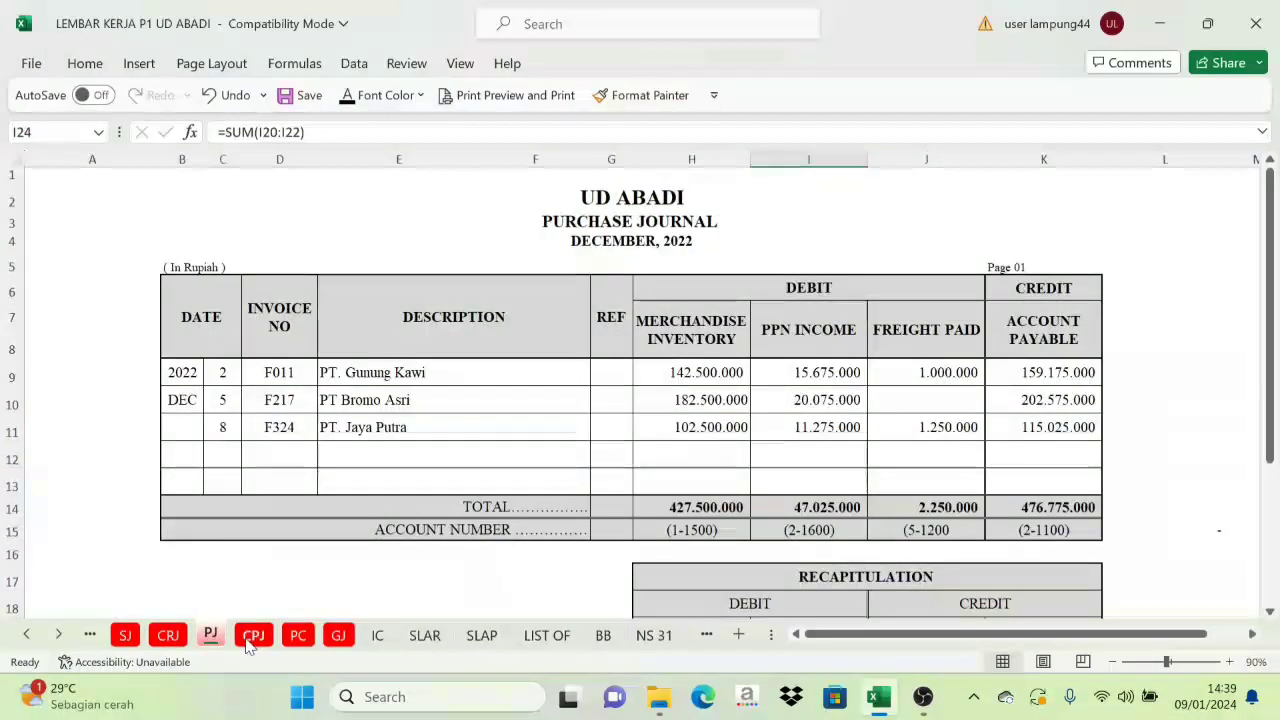
pyautogui.click(253, 636)
pyautogui.click(297, 636)
pyautogui.click(338, 636)
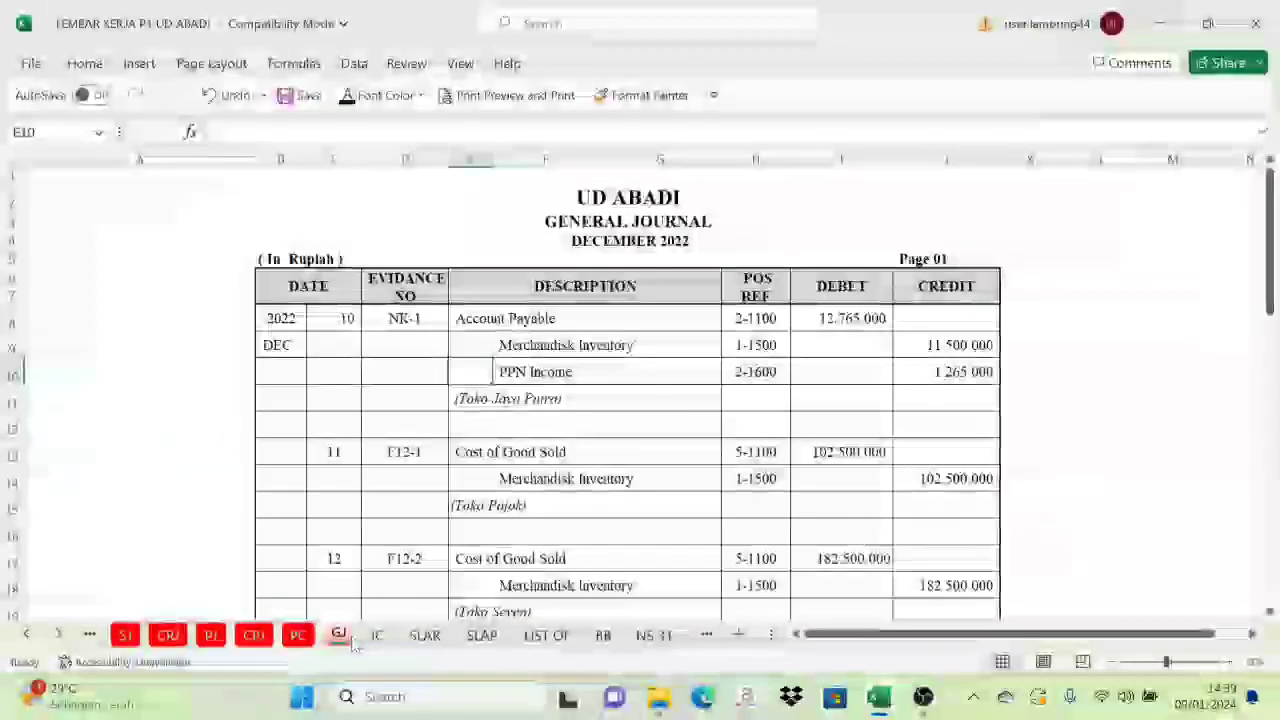
pyautogui.click(126, 636)
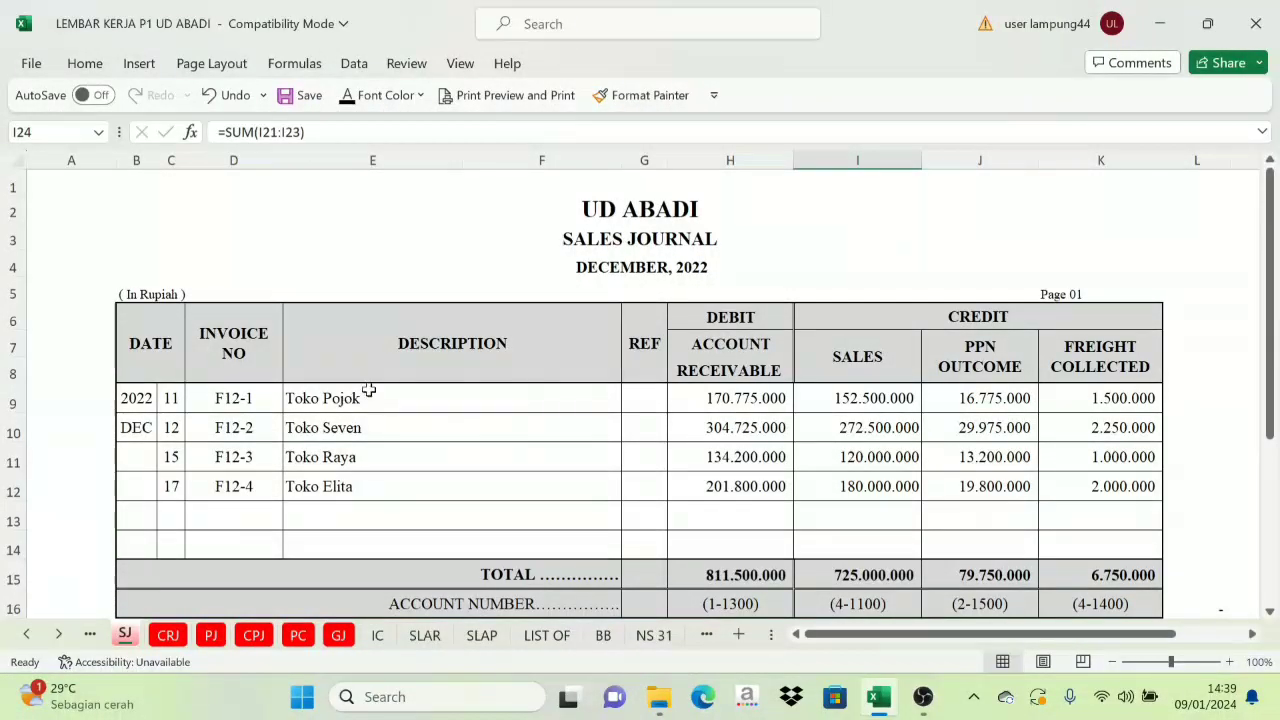
pyautogui.click(601, 636)
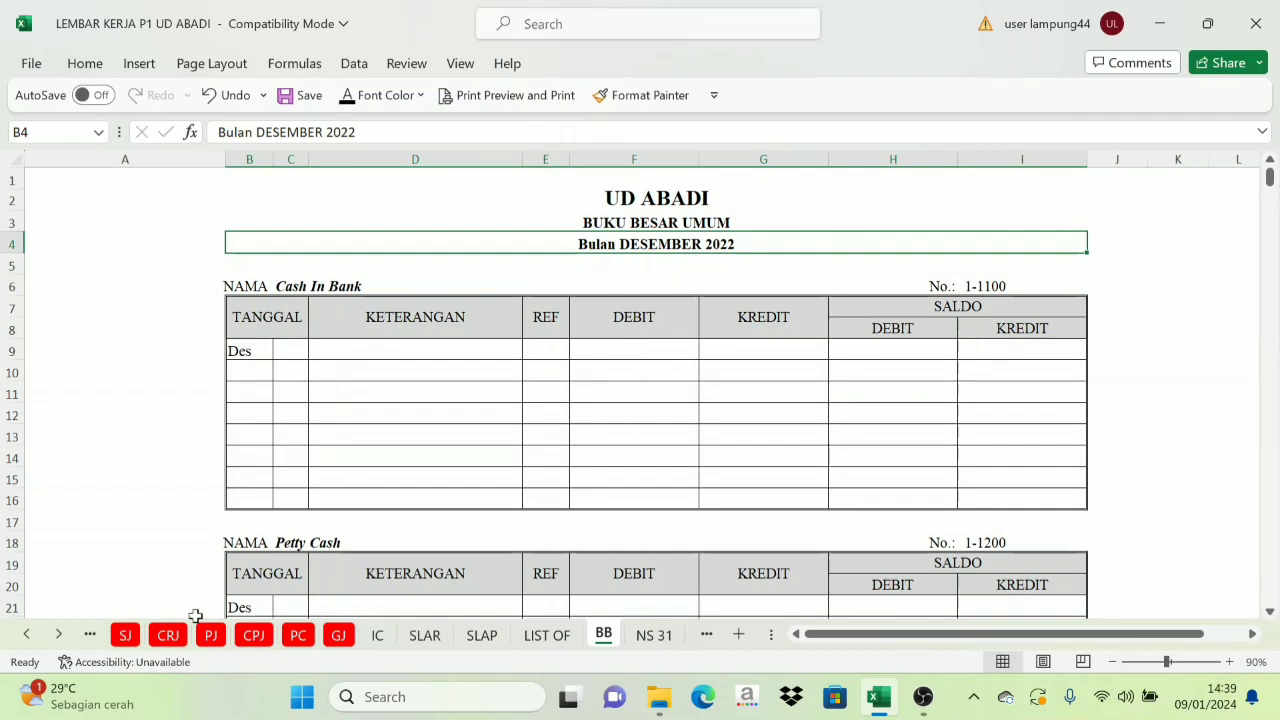
# Review the December journals once more, from the sales journal through the general journal, and go back to the general ledger
pyautogui.click(125, 637)
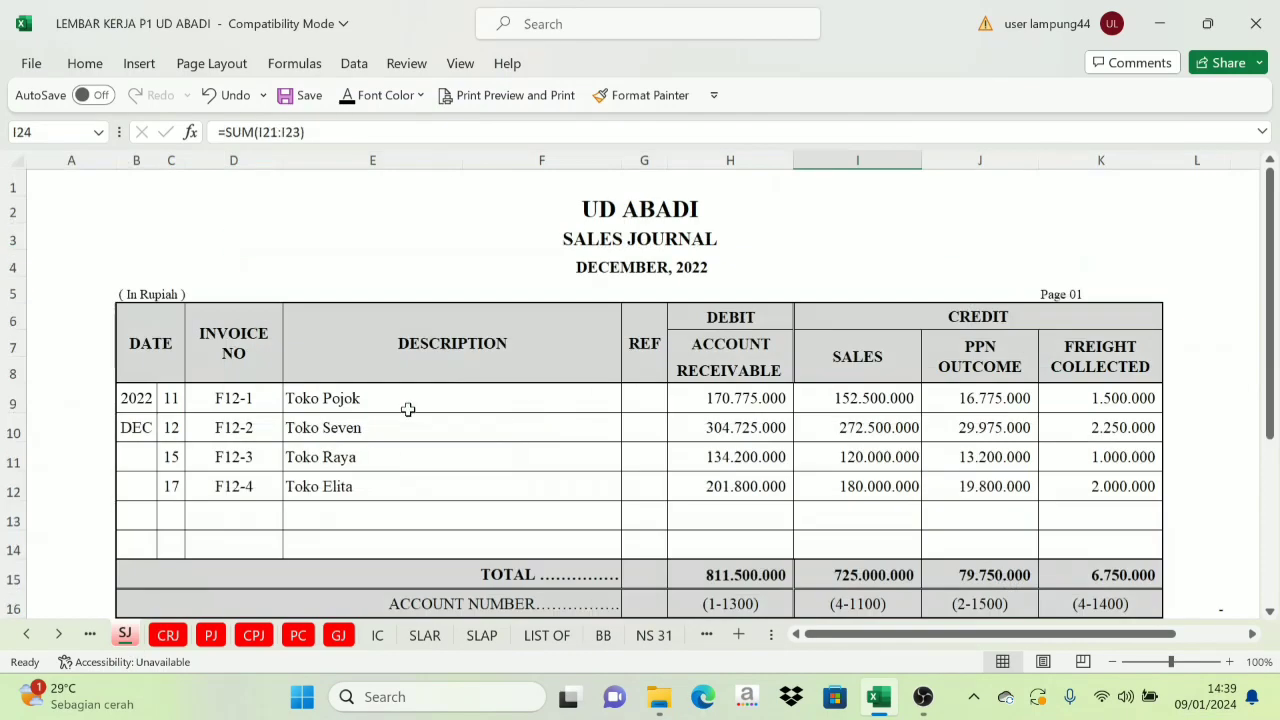
pyautogui.click(168, 640)
pyautogui.click(211, 640)
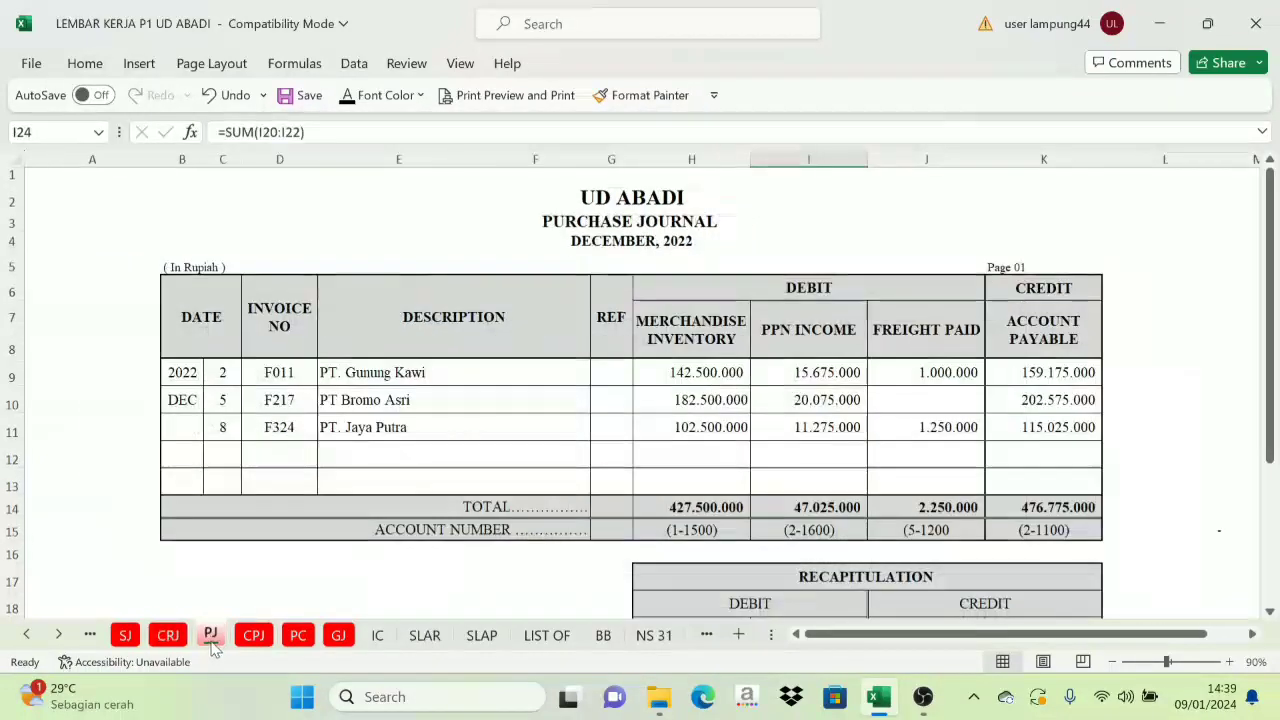
pyautogui.click(253, 636)
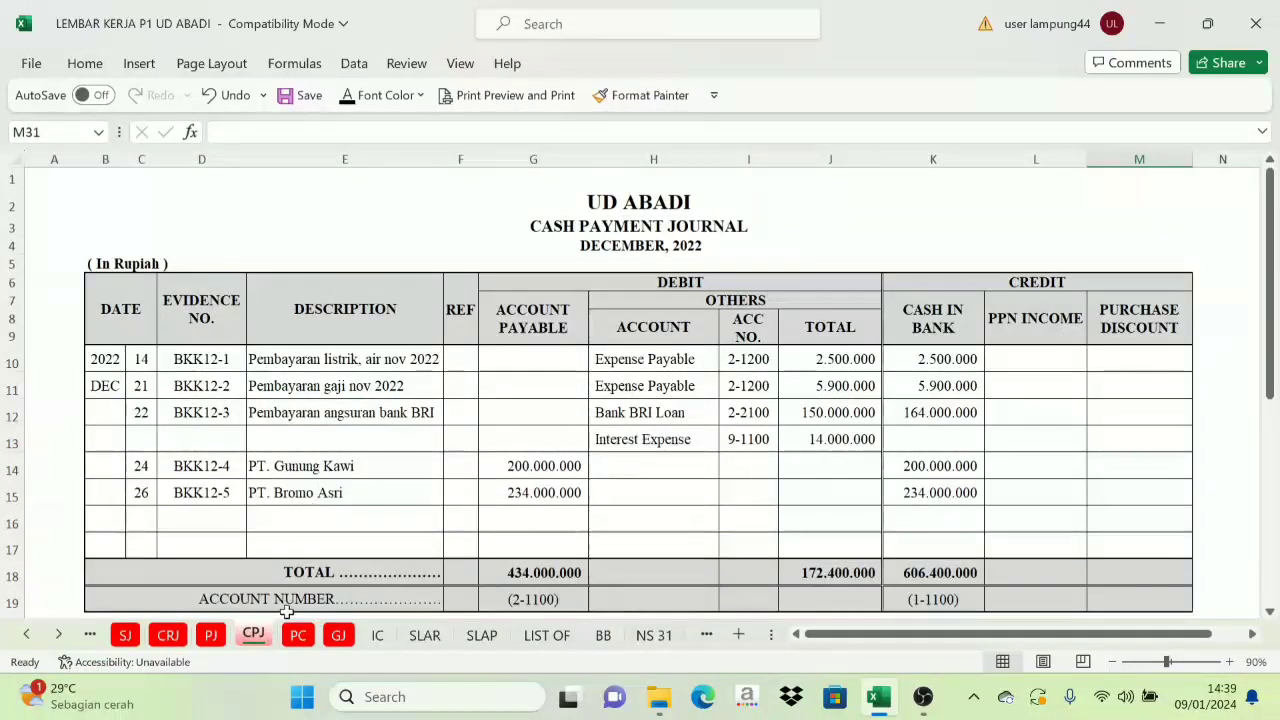
pyautogui.click(298, 637)
pyautogui.click(338, 638)
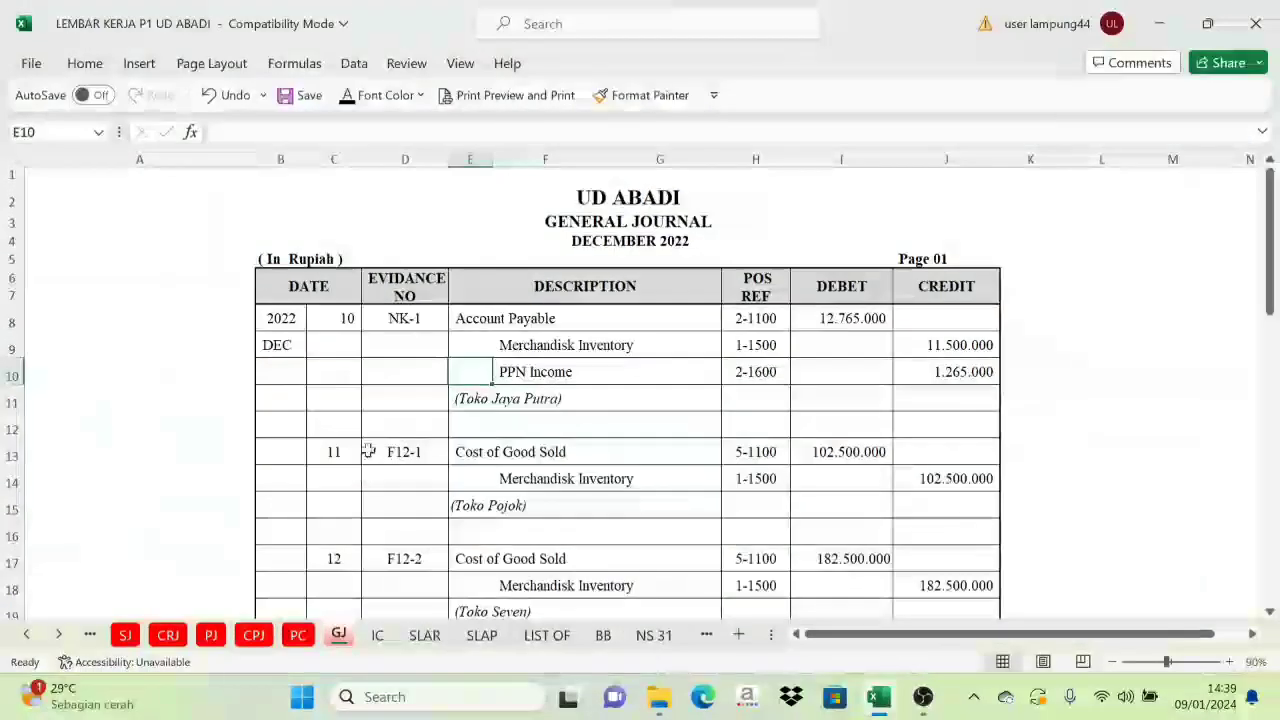
pyautogui.click(603, 637)
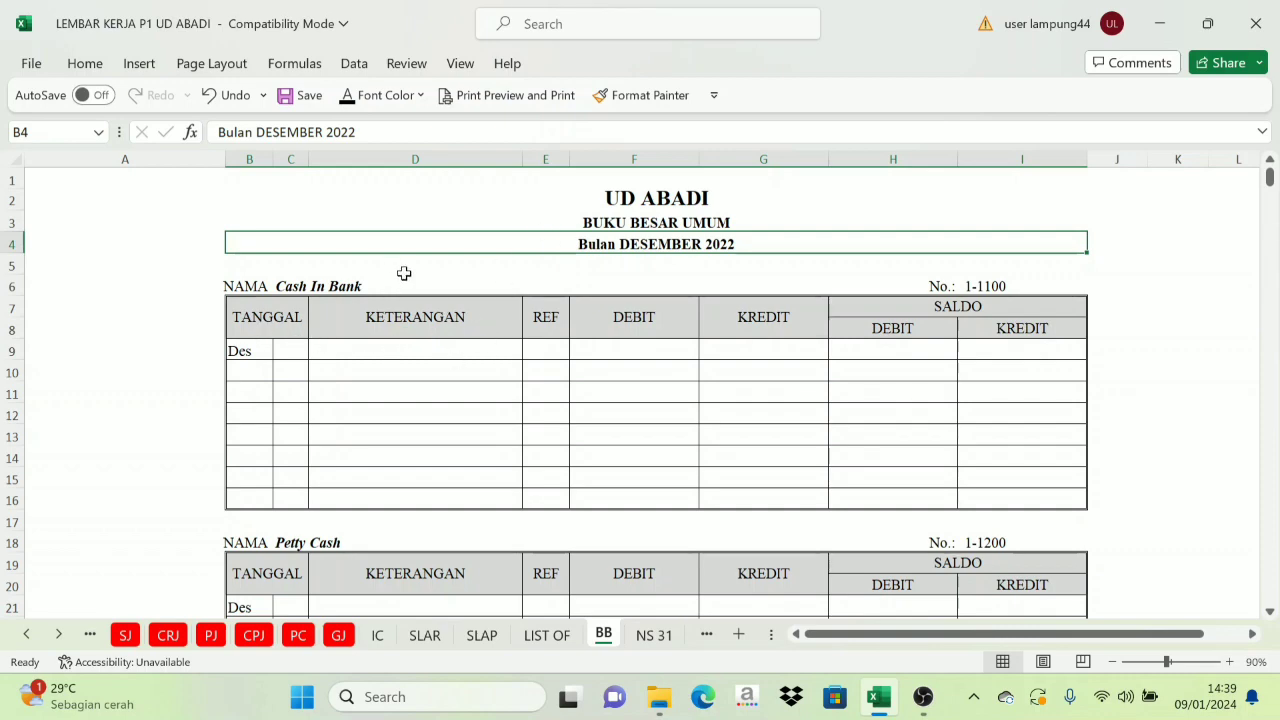
# Browse the account tables in the BB sheet from Cash In Bank to the Accounts Payable area and return to the start
pyautogui.scroll(-16, 337, 377)
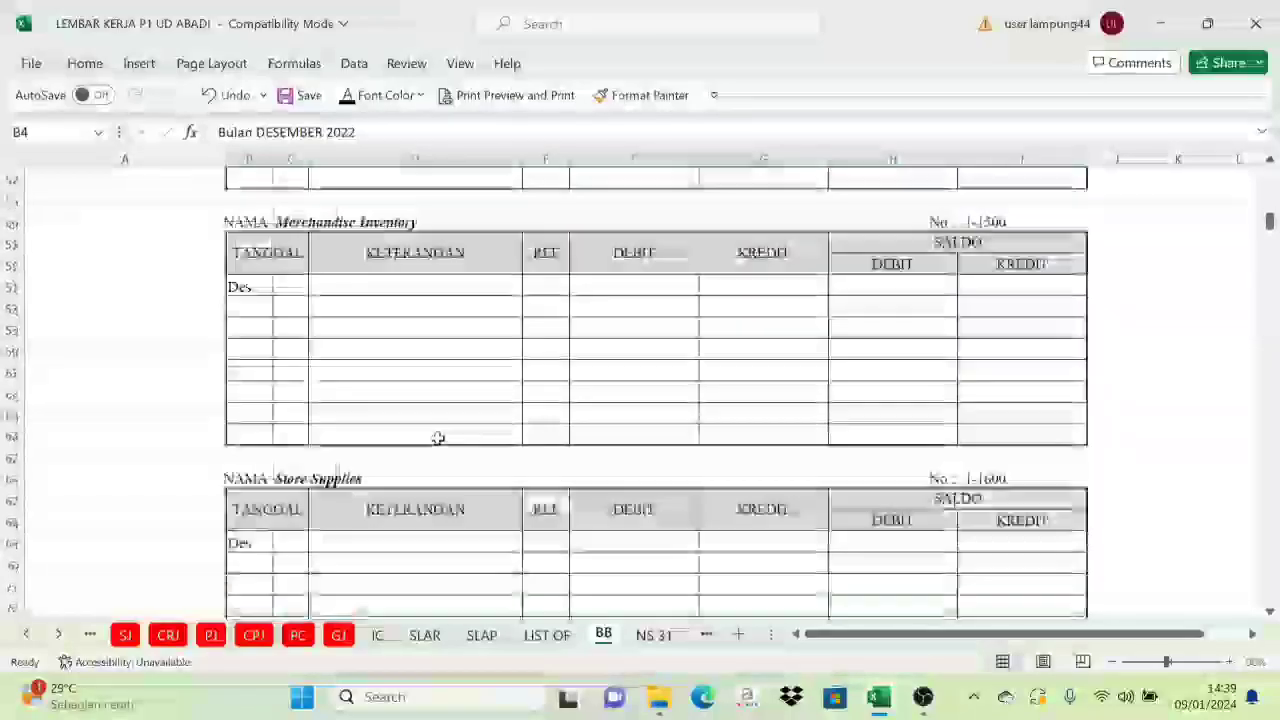
pyautogui.scroll(-20, 437, 437)
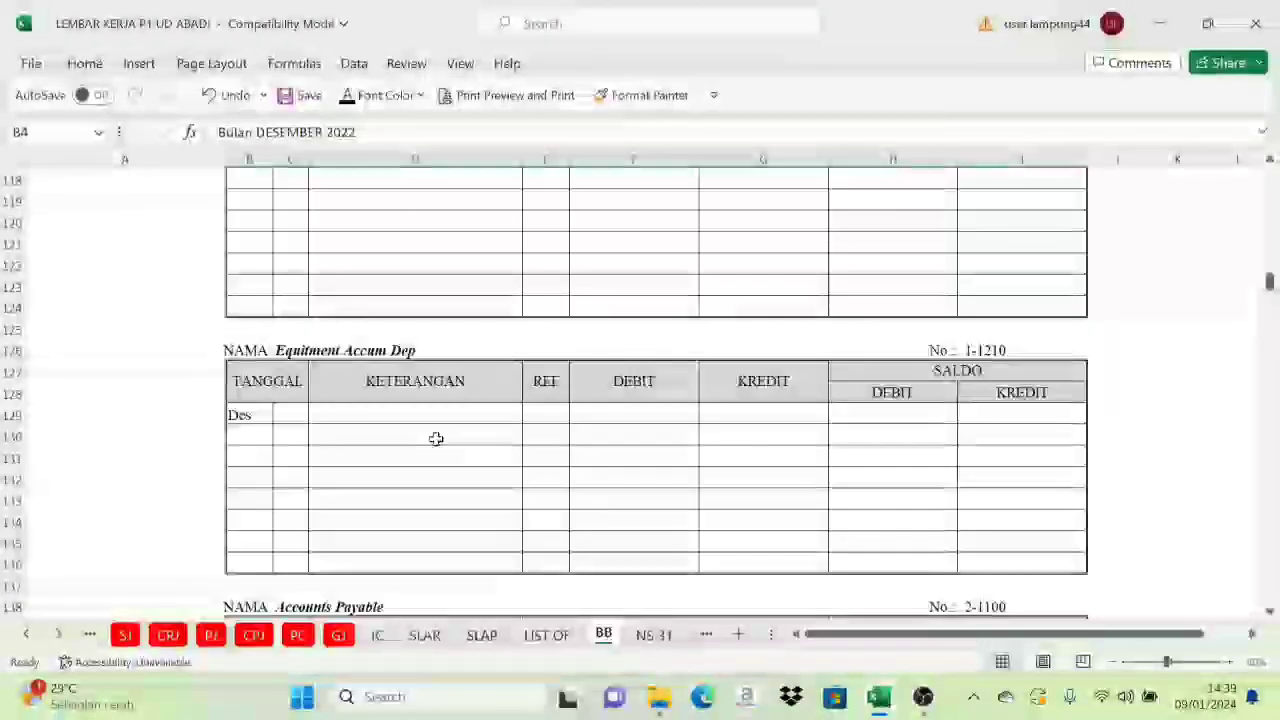
pyautogui.scroll(-9, 436, 438)
pyautogui.scroll(11, 436, 438)
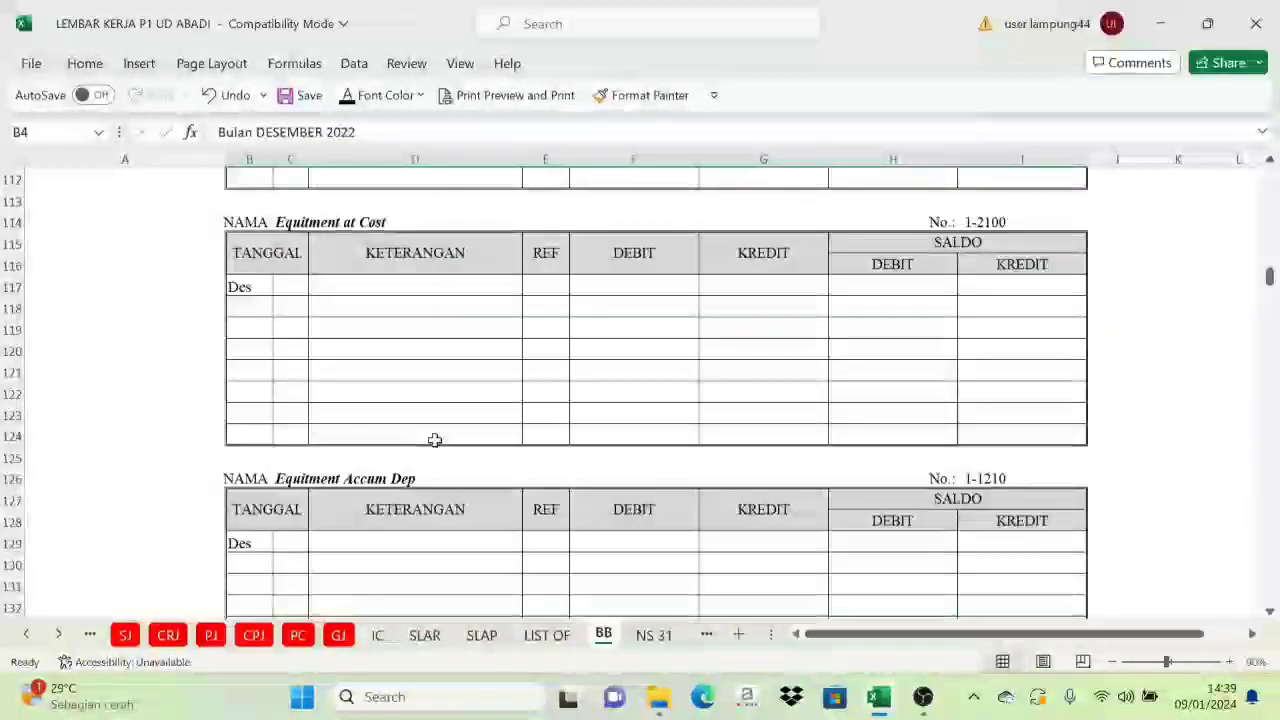
pyautogui.scroll(20, 435, 440)
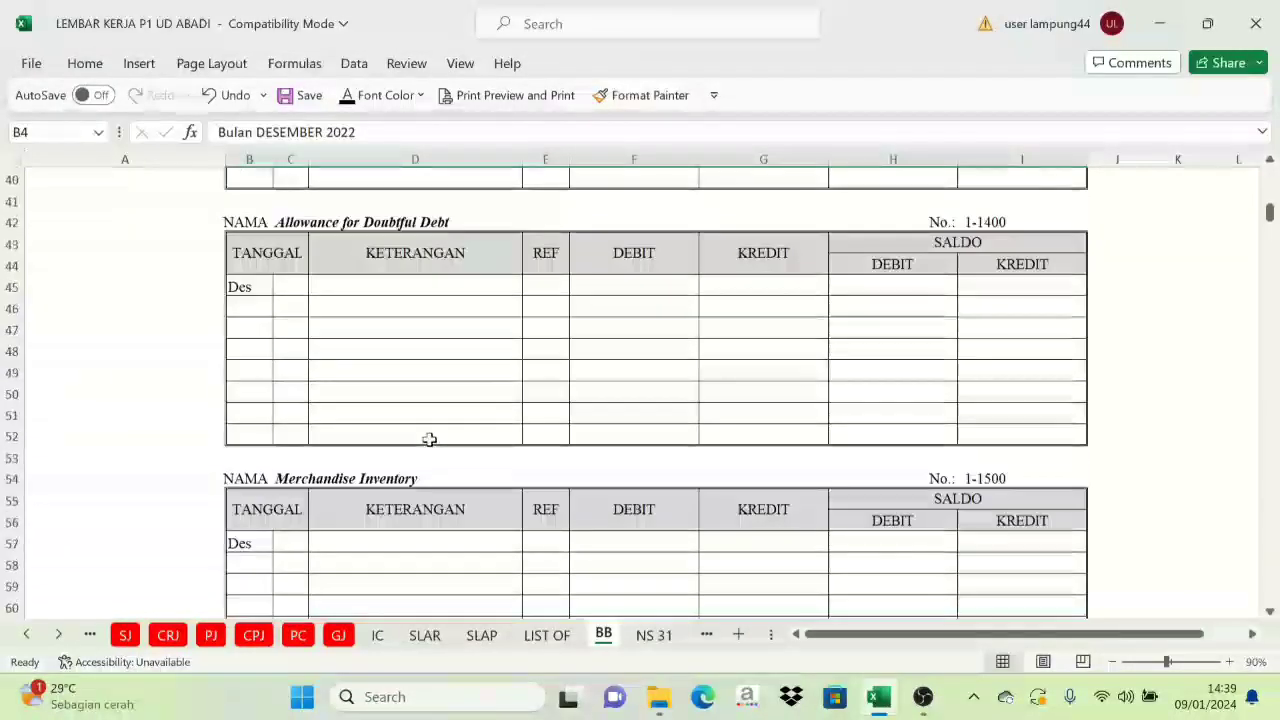
pyautogui.scroll(13, 429, 439)
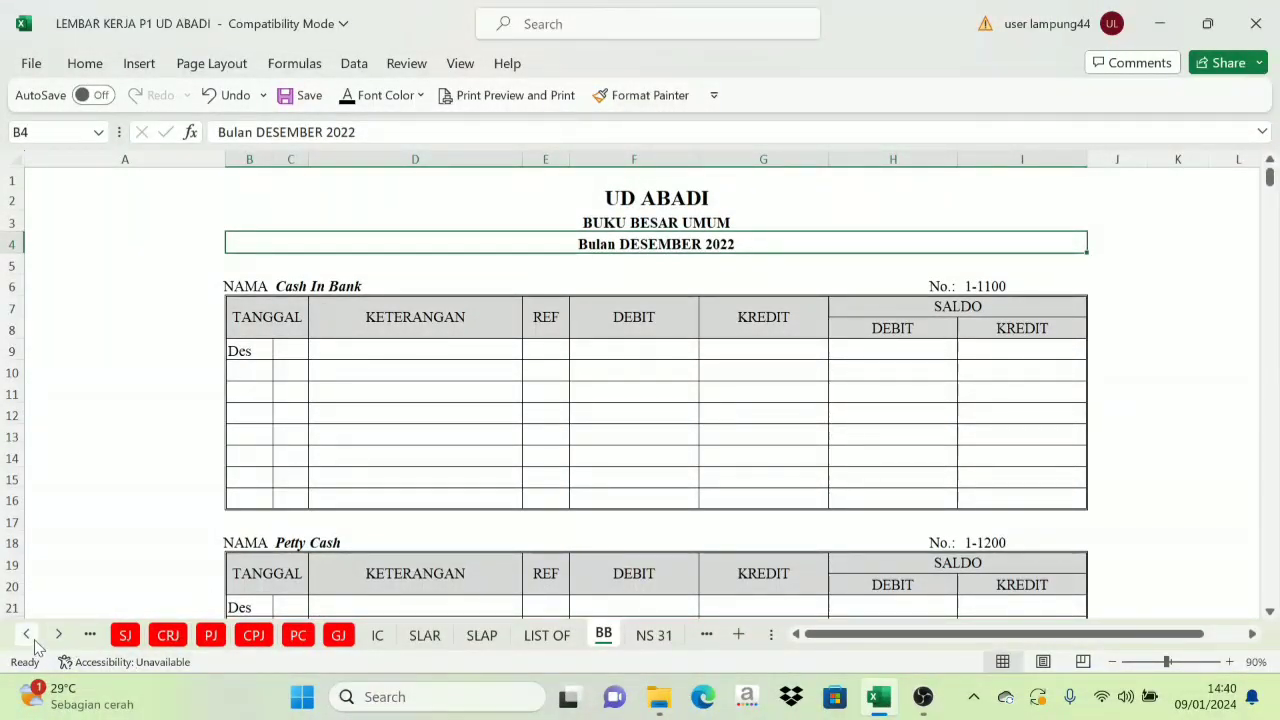
# Compare the account balances in the TB 30 NOV trial balance with the account tables in the BB sheet
pyautogui.click(100, 641)
pyautogui.click(140, 637)
pyautogui.scroll(13, 303, 542)
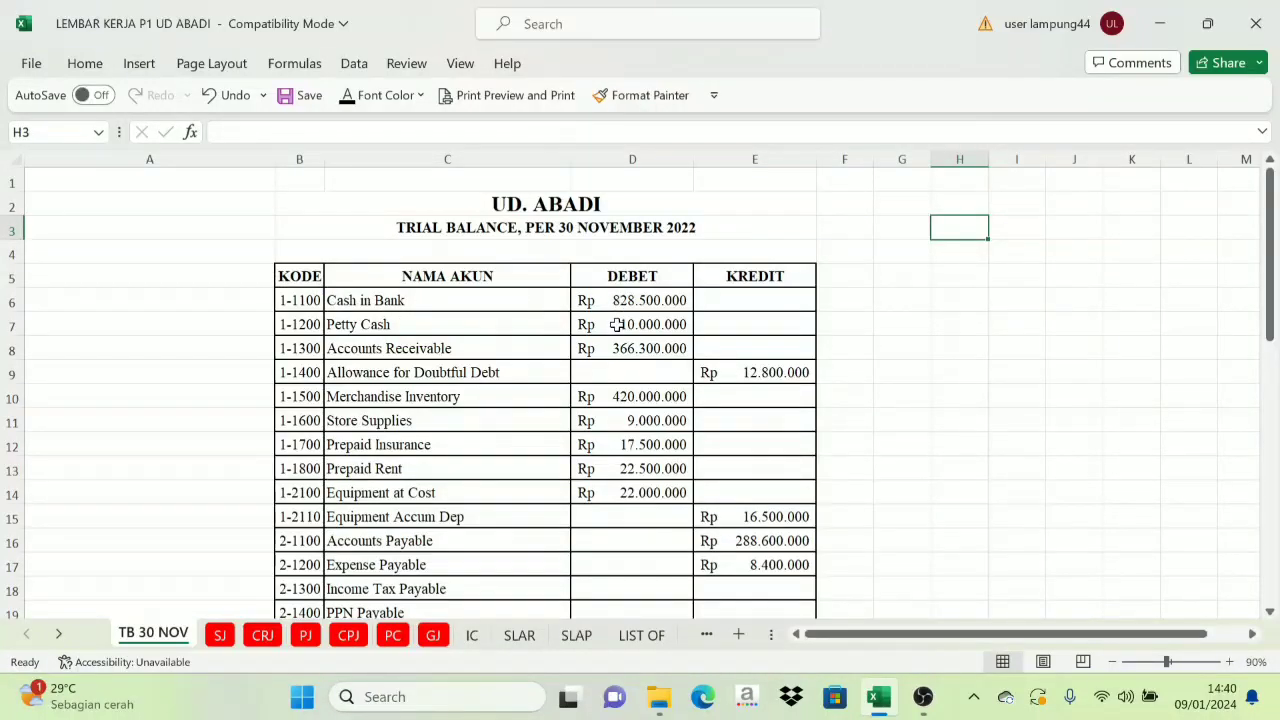
pyautogui.click(58, 634)
pyautogui.click(600, 636)
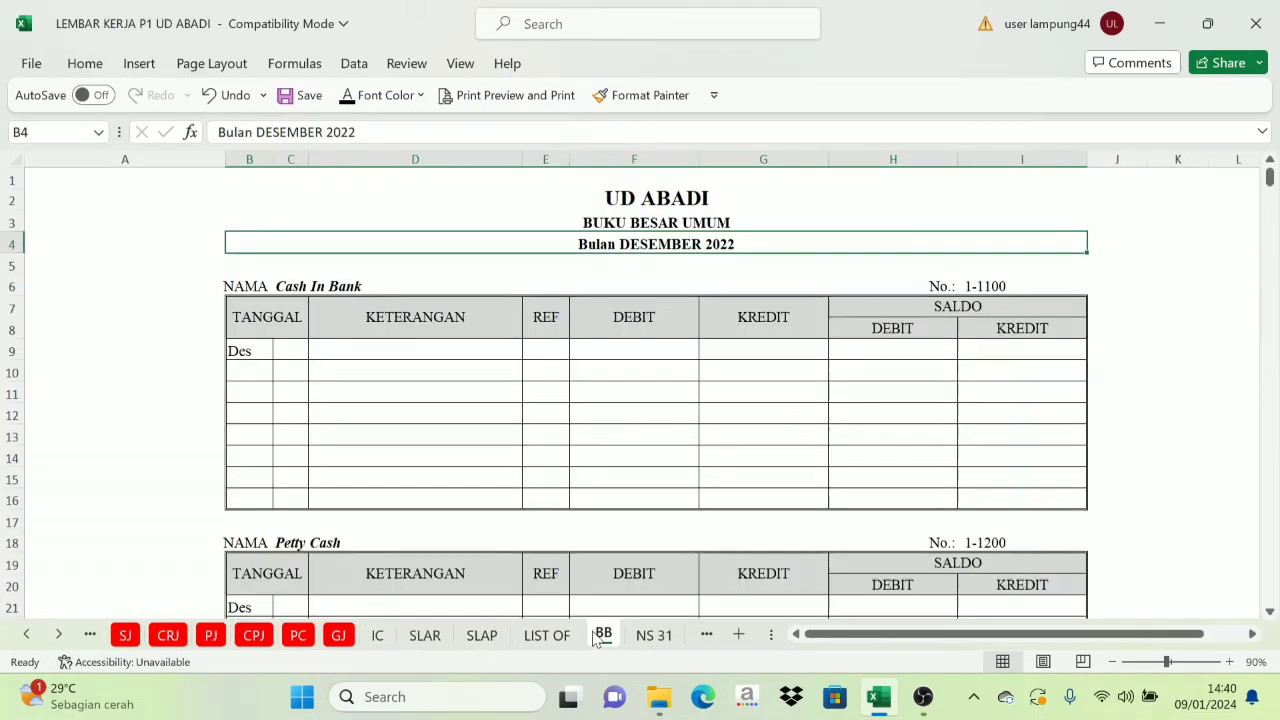
pyautogui.click(26, 634)
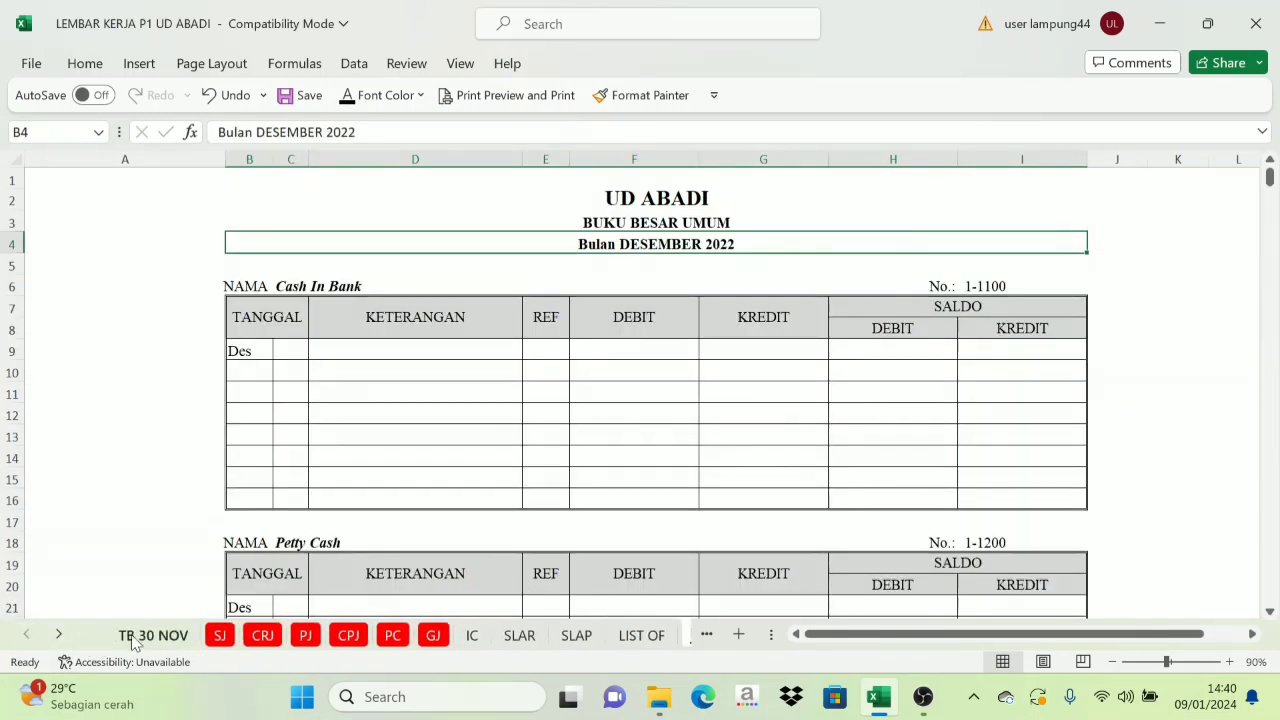
pyautogui.click(140, 634)
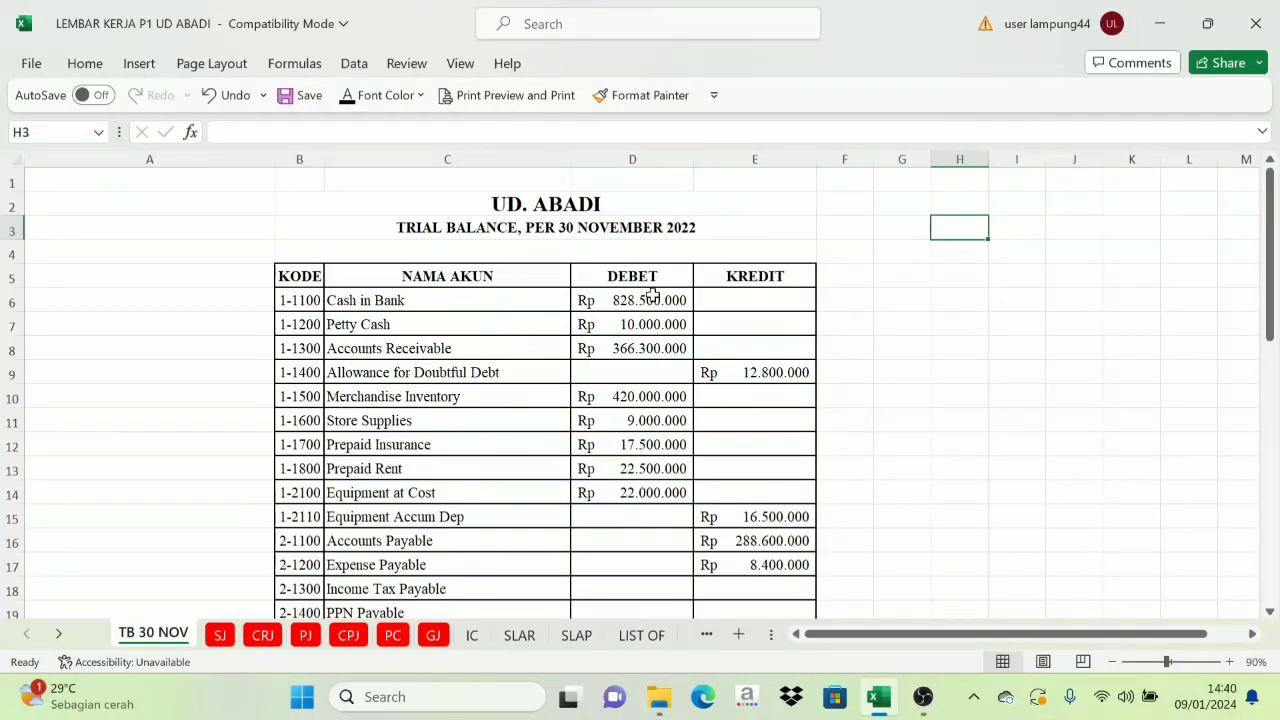
pyautogui.click(59, 634)
pyautogui.click(603, 636)
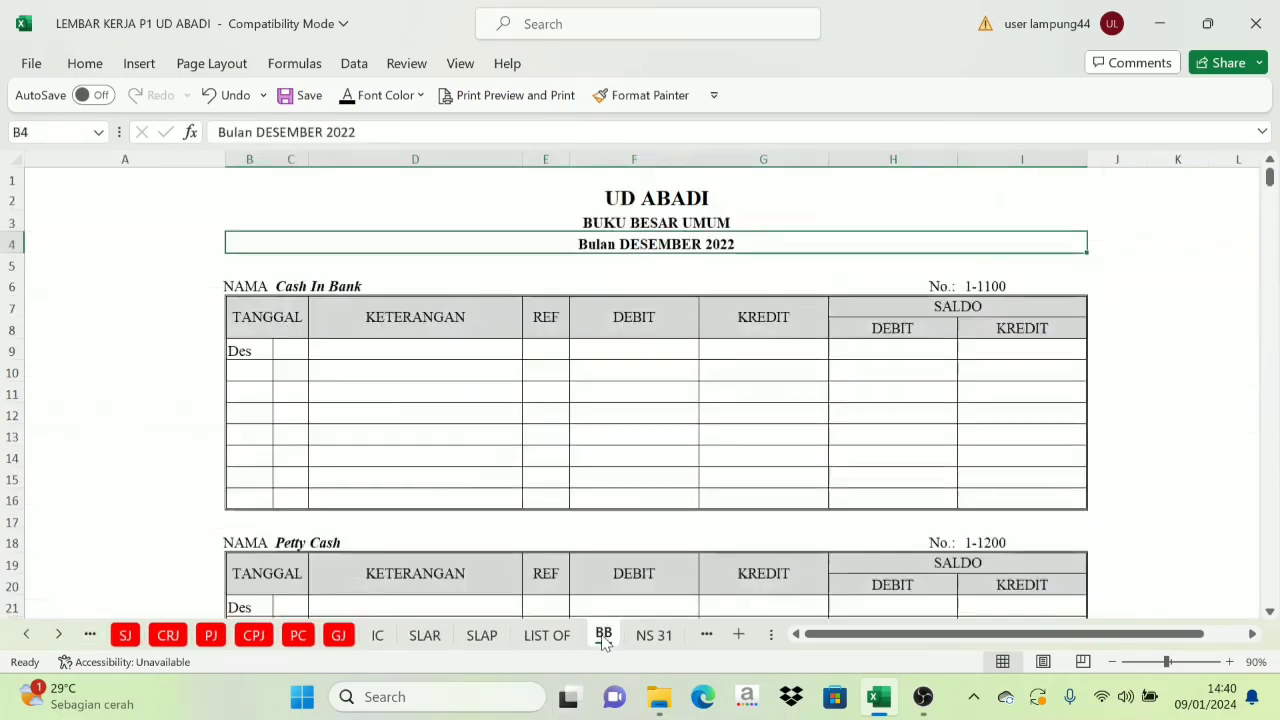
# Apply black font colour to the hidden 1 December Balance entry and its debit saldo in the Cash In Bank ledger
pyautogui.moveTo(293, 350); pyautogui.dragTo(338, 346)
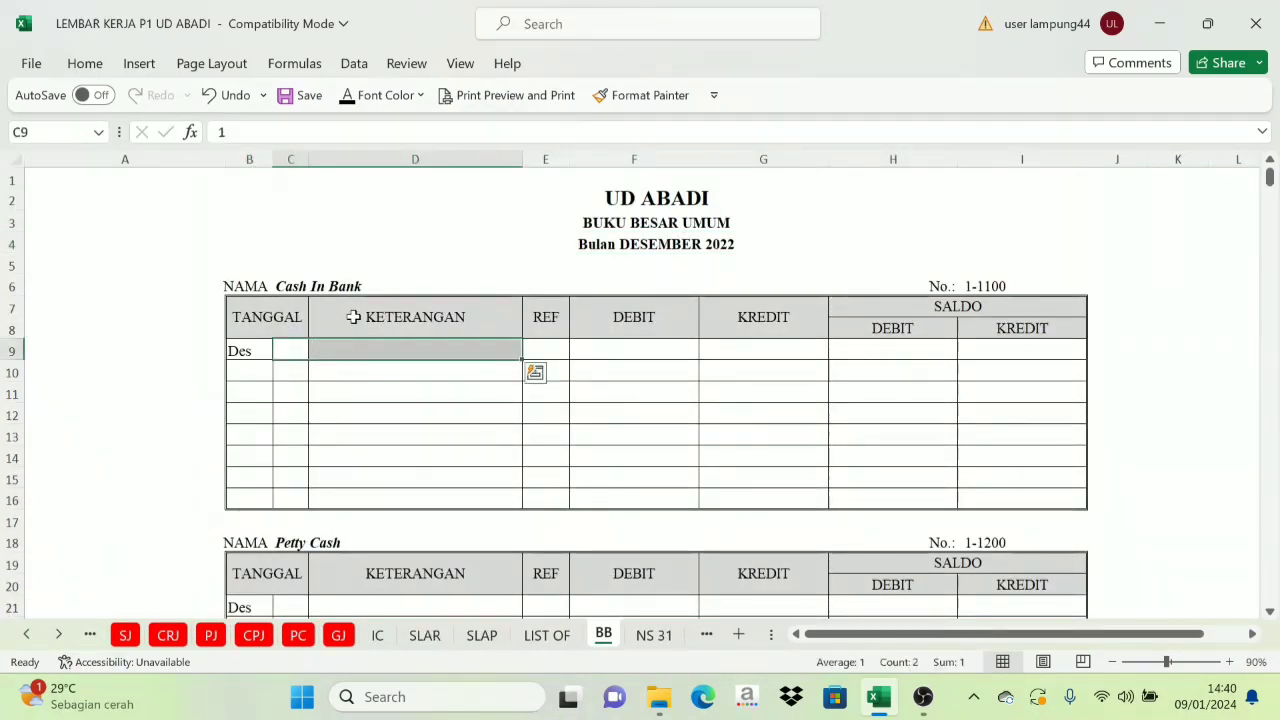
pyautogui.click(346, 95)
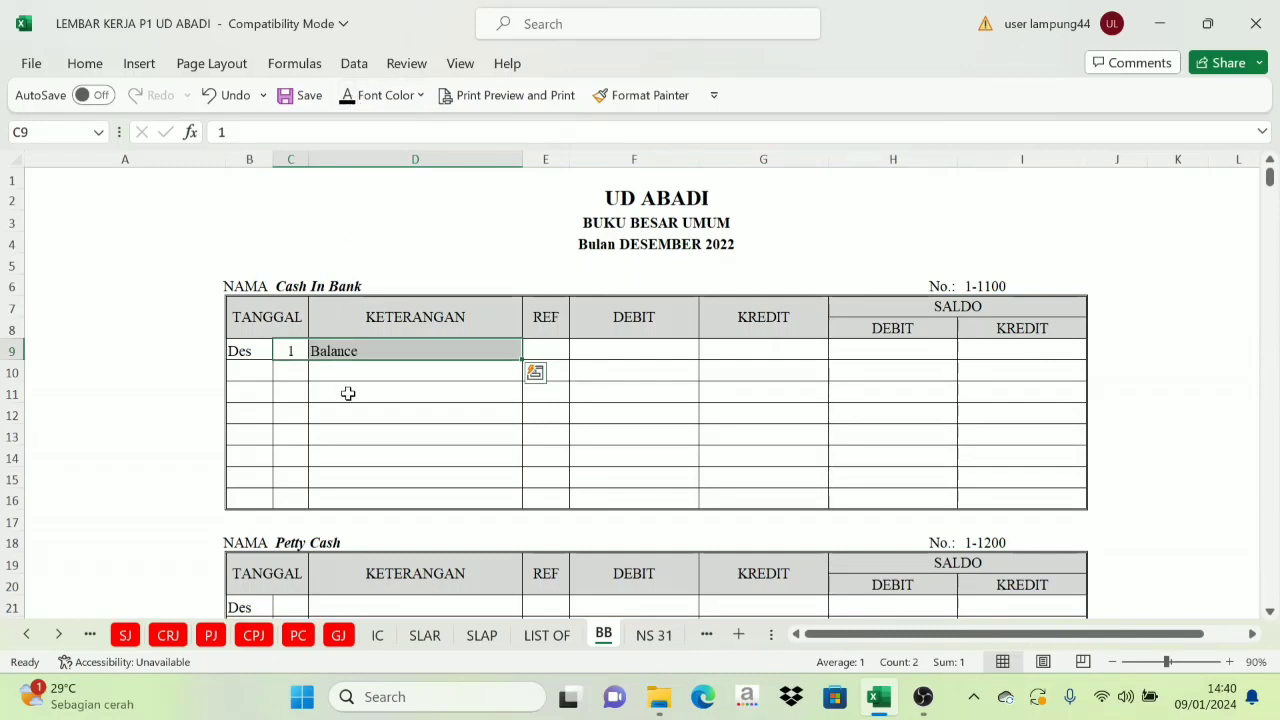
pyautogui.click(555, 351)
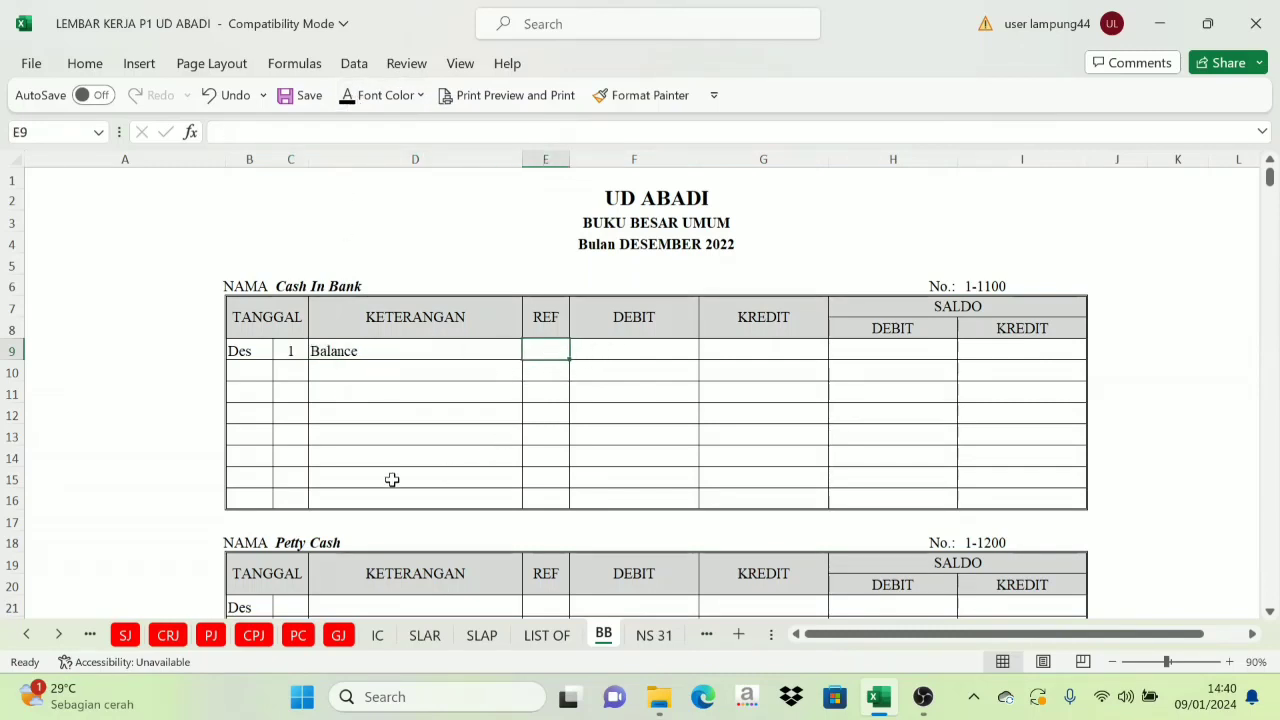
pyautogui.click(945, 308)
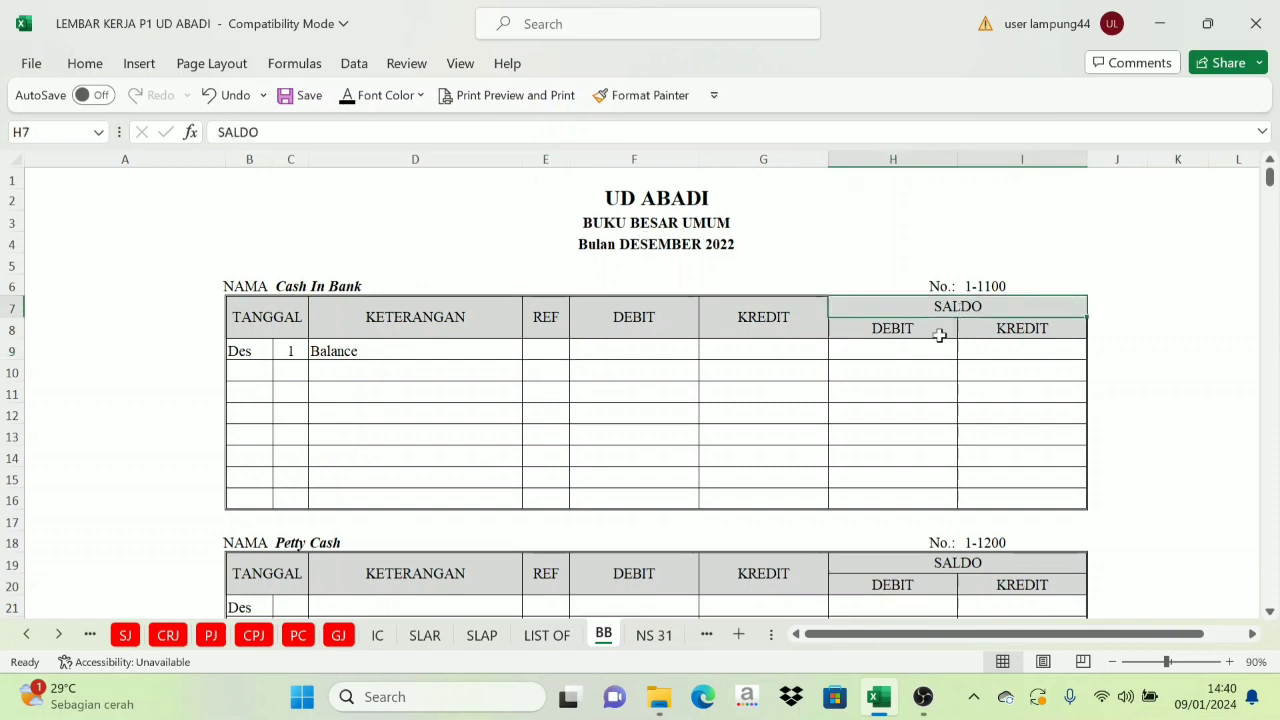
pyautogui.click(888, 353)
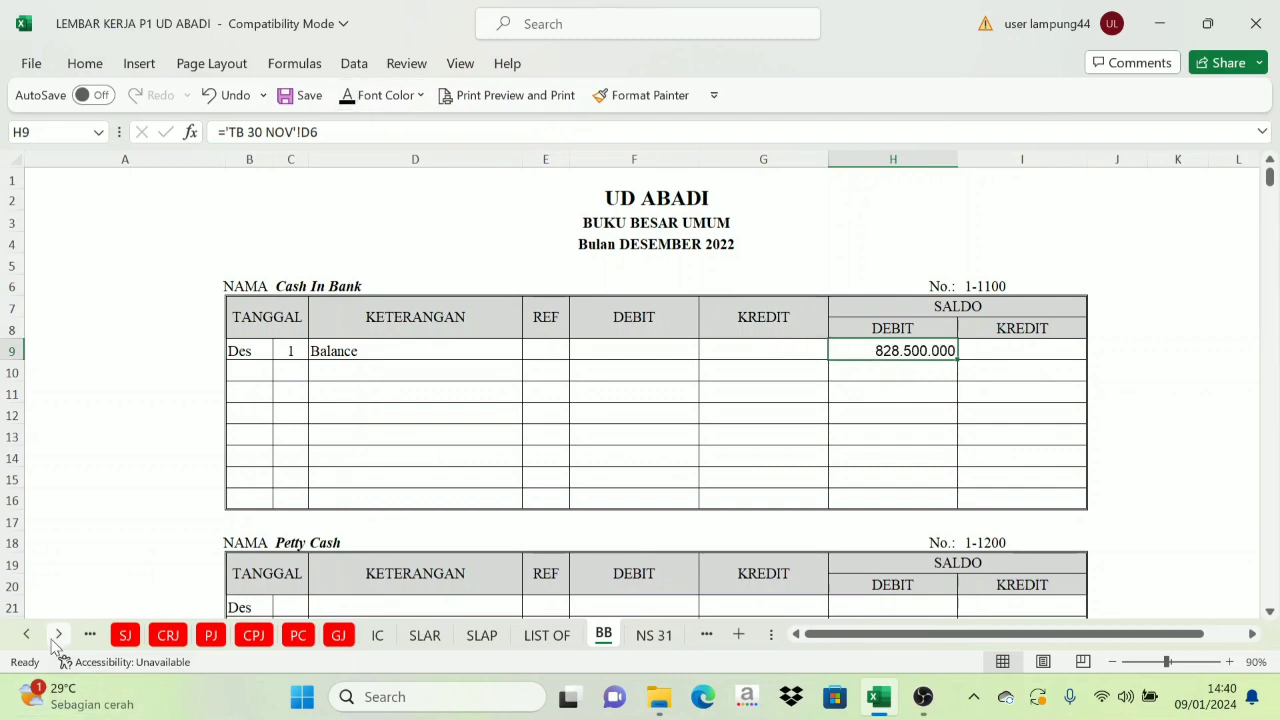
# Check the Cash in Bank amount in the TB 30 NOV sheet and return to the BB ledger
pyautogui.click(27, 634)
pyautogui.click(153, 633)
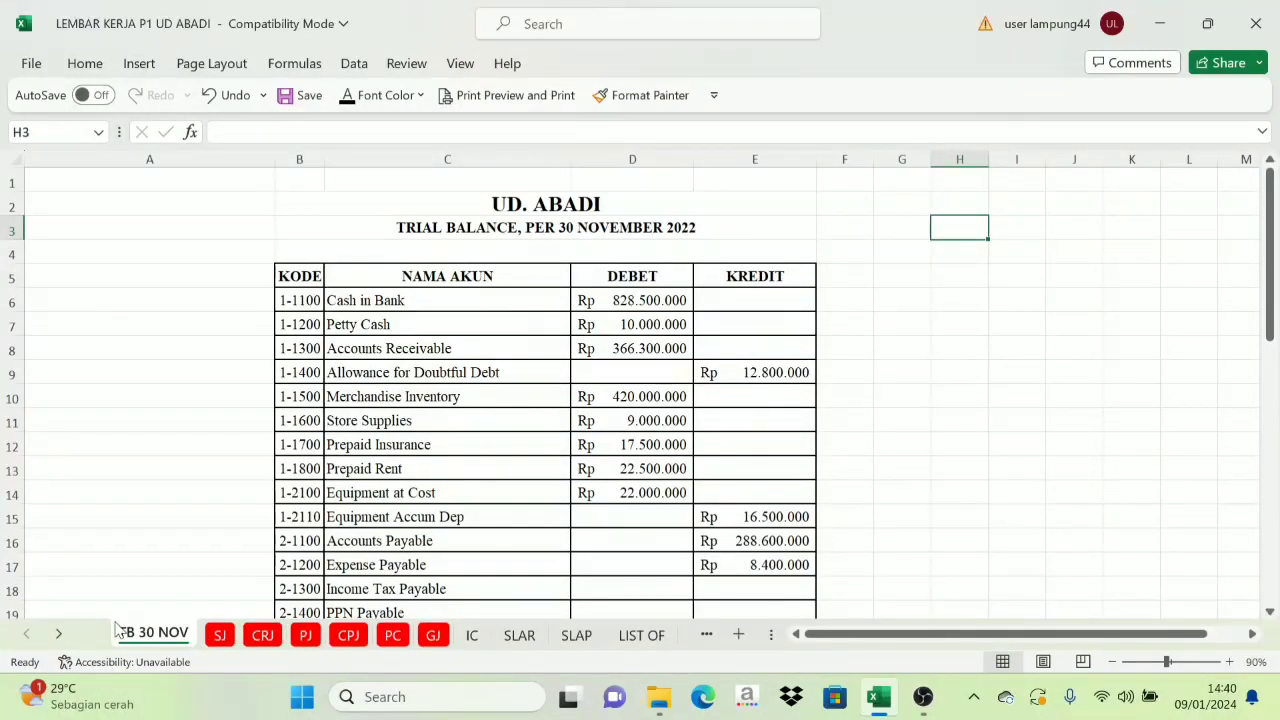
pyautogui.click(62, 636)
pyautogui.click(602, 636)
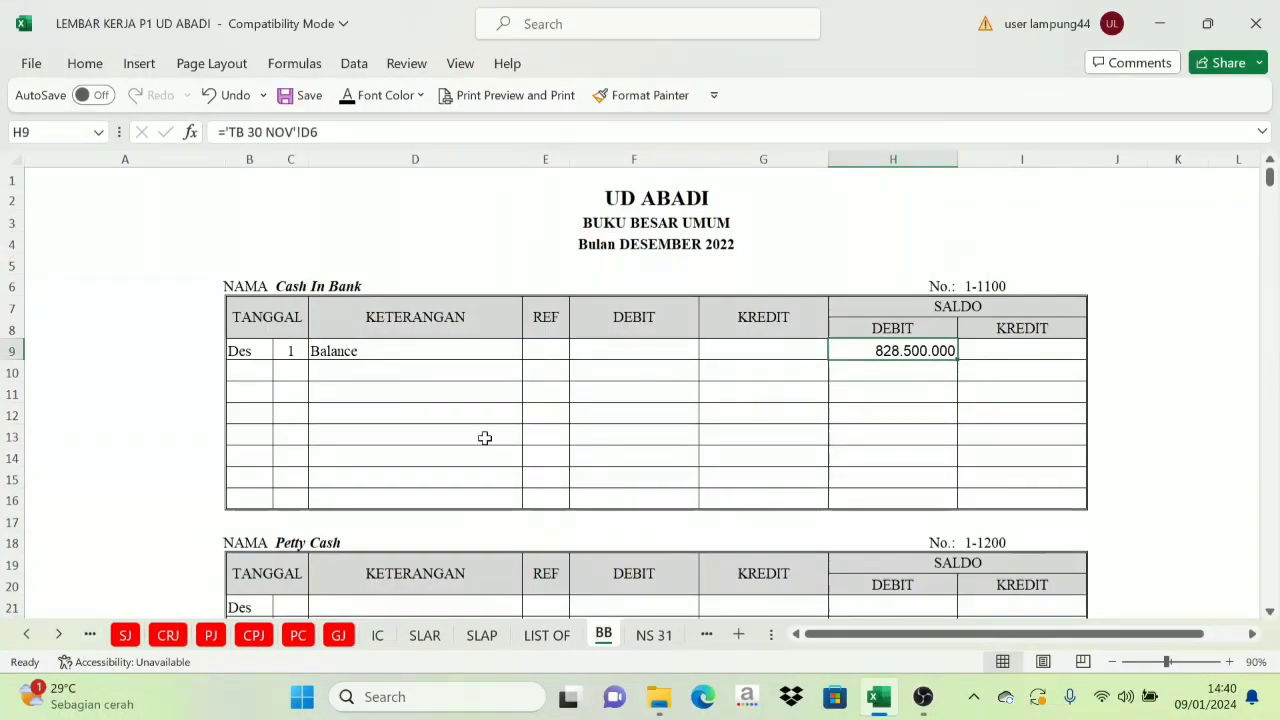
# Apply black font colour to the hidden 1 December Balance entry and its debit saldo in the Petty Cash ledger
pyautogui.scroll(-4, 281, 518)
pyautogui.moveTo(292, 350); pyautogui.dragTo(523, 351)
pyautogui.write('1\tBalance')
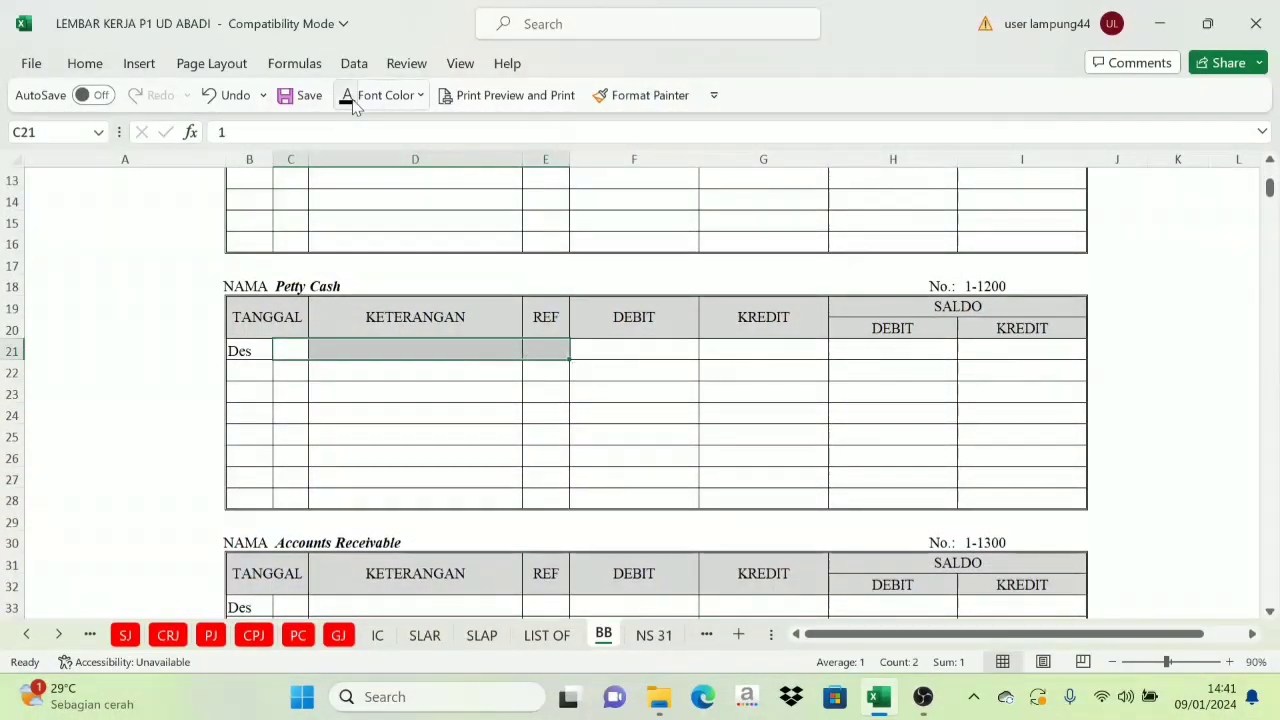
pyautogui.click(548, 352)
pyautogui.scroll(2, 889, 371)
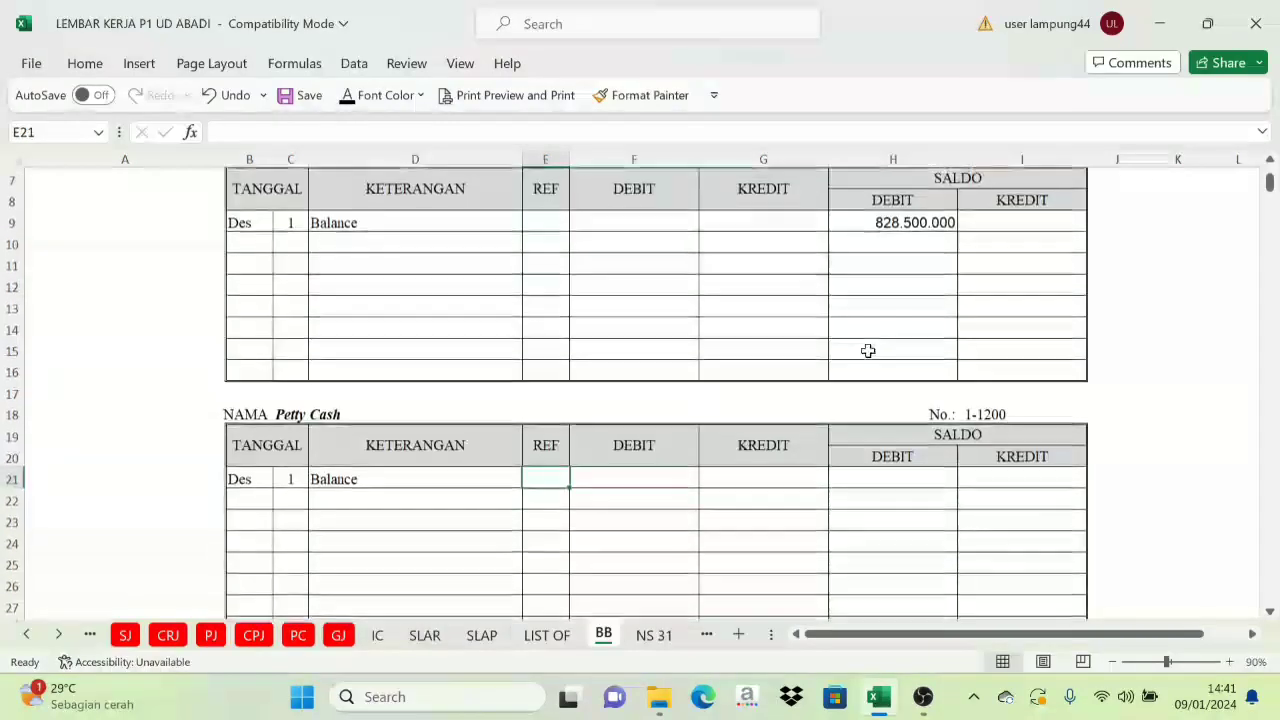
pyautogui.click(898, 481)
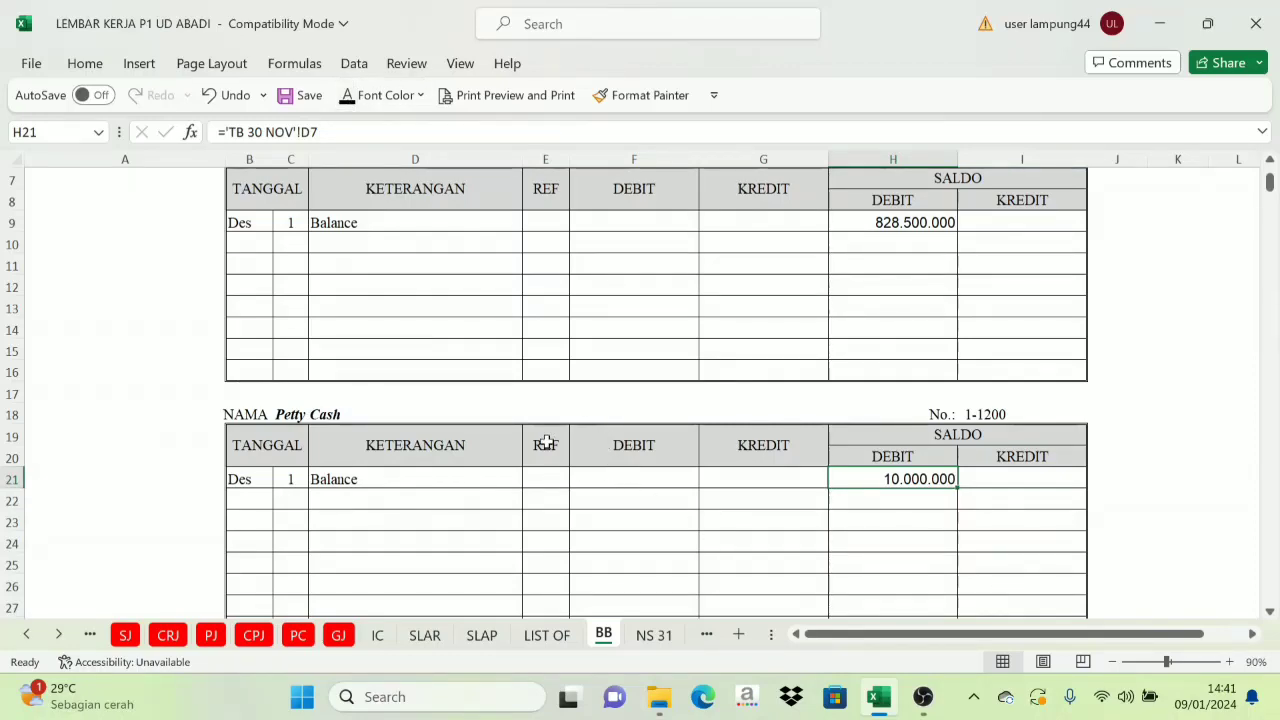
# Examine the full list of accounts and their debit and credit balances in the TB 30 NOV trial balance
pyautogui.scroll(-4, 516, 434)
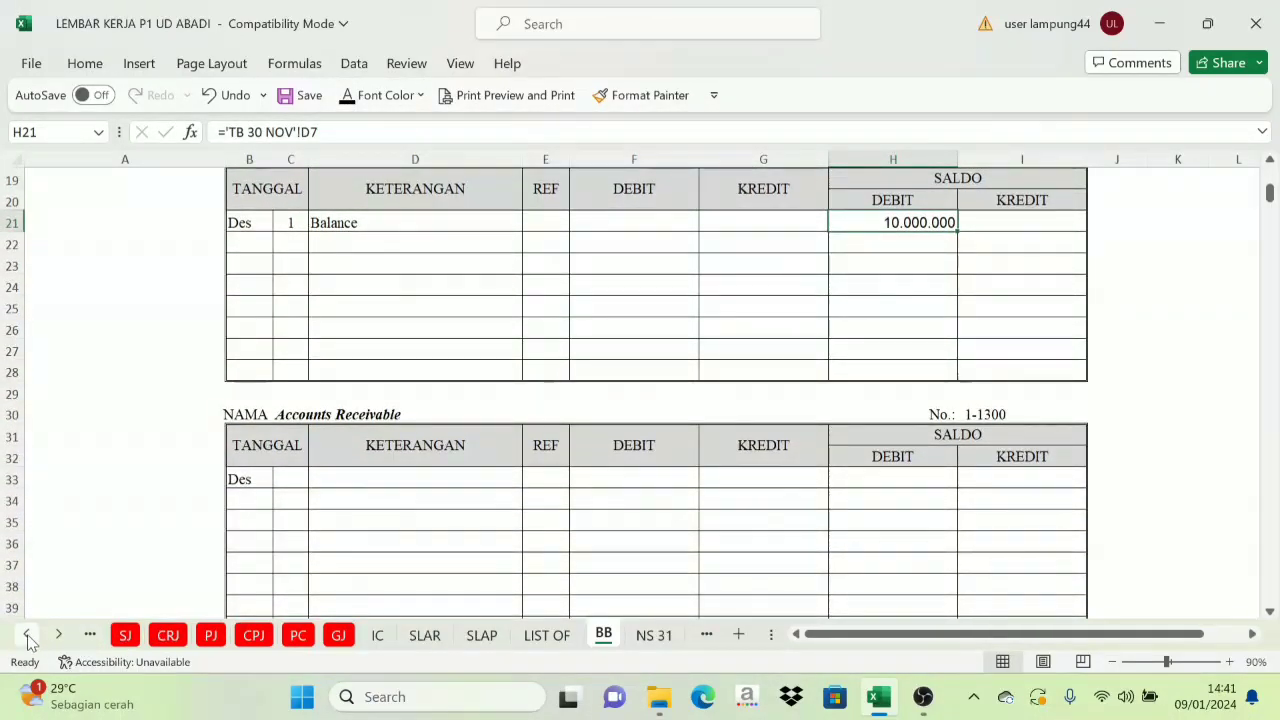
pyautogui.click(89, 634)
pyautogui.click(152, 634)
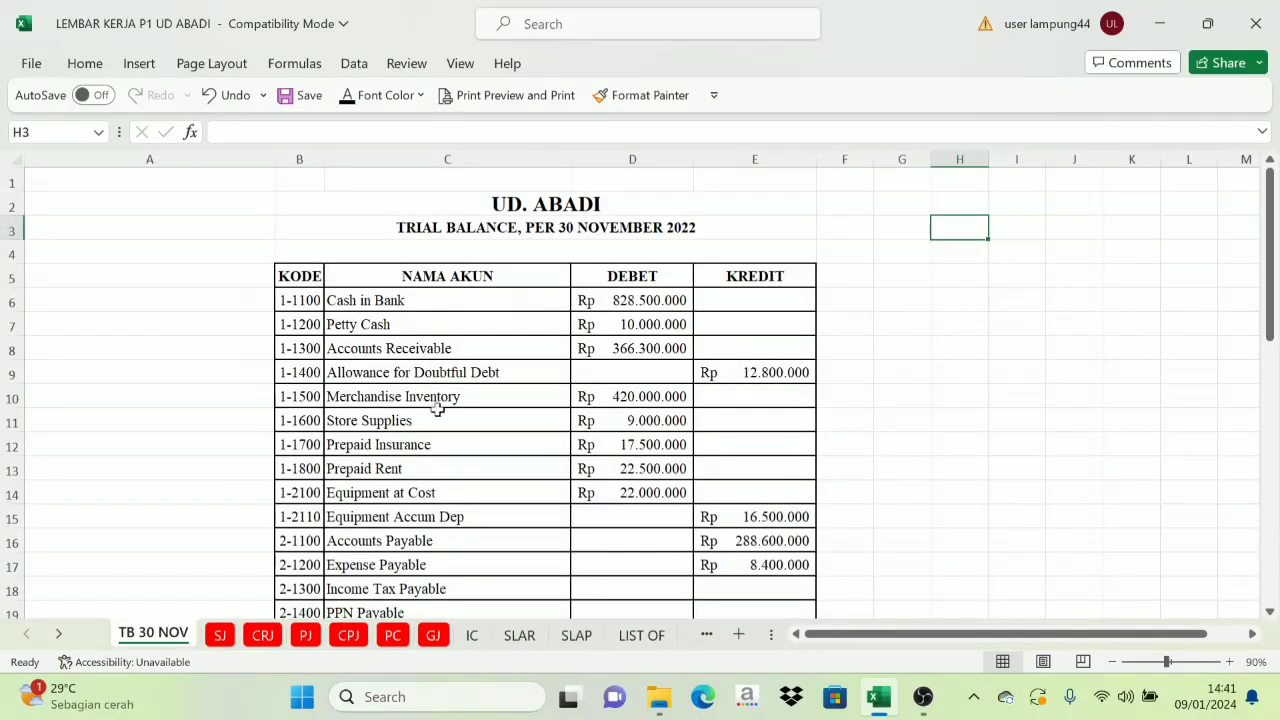
pyautogui.scroll(-12, 437, 408)
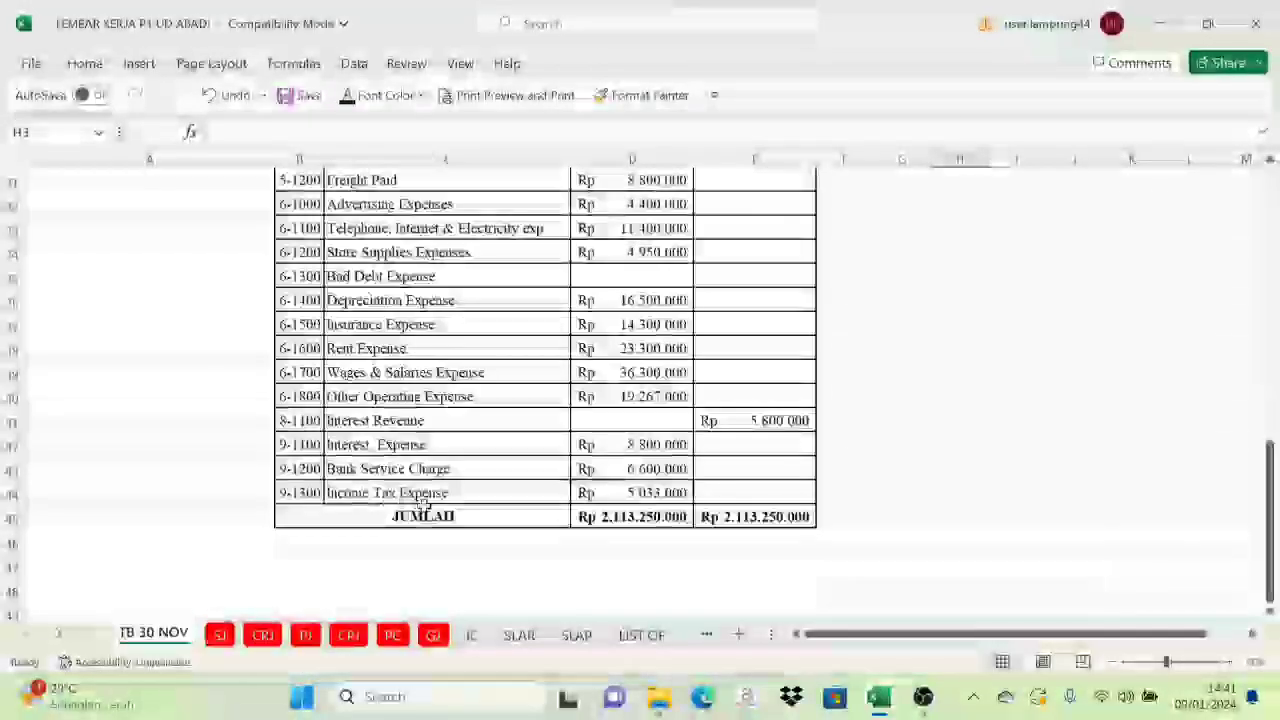
pyautogui.scroll(20, 508, 388)
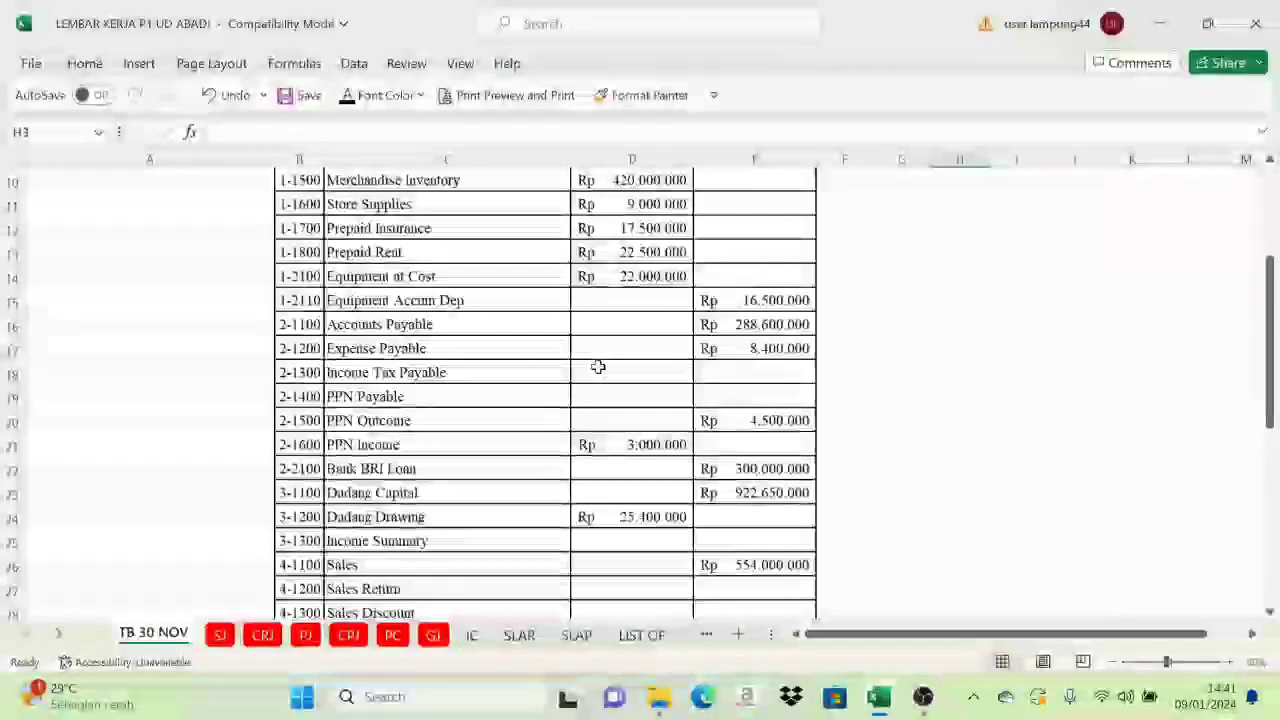
pyautogui.scroll(3, 598, 367)
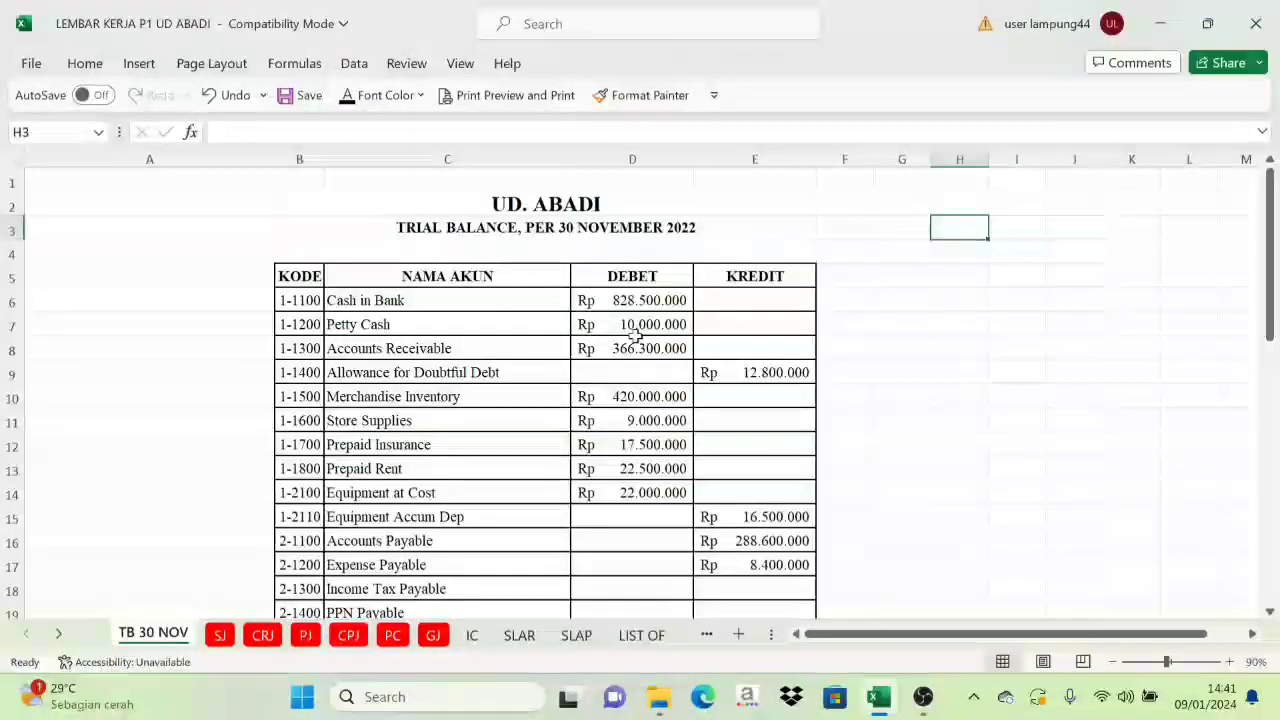
# Check the credit balances in the TB 30 NOV trial balance and return to the BB ledger
pyautogui.click(749, 369)
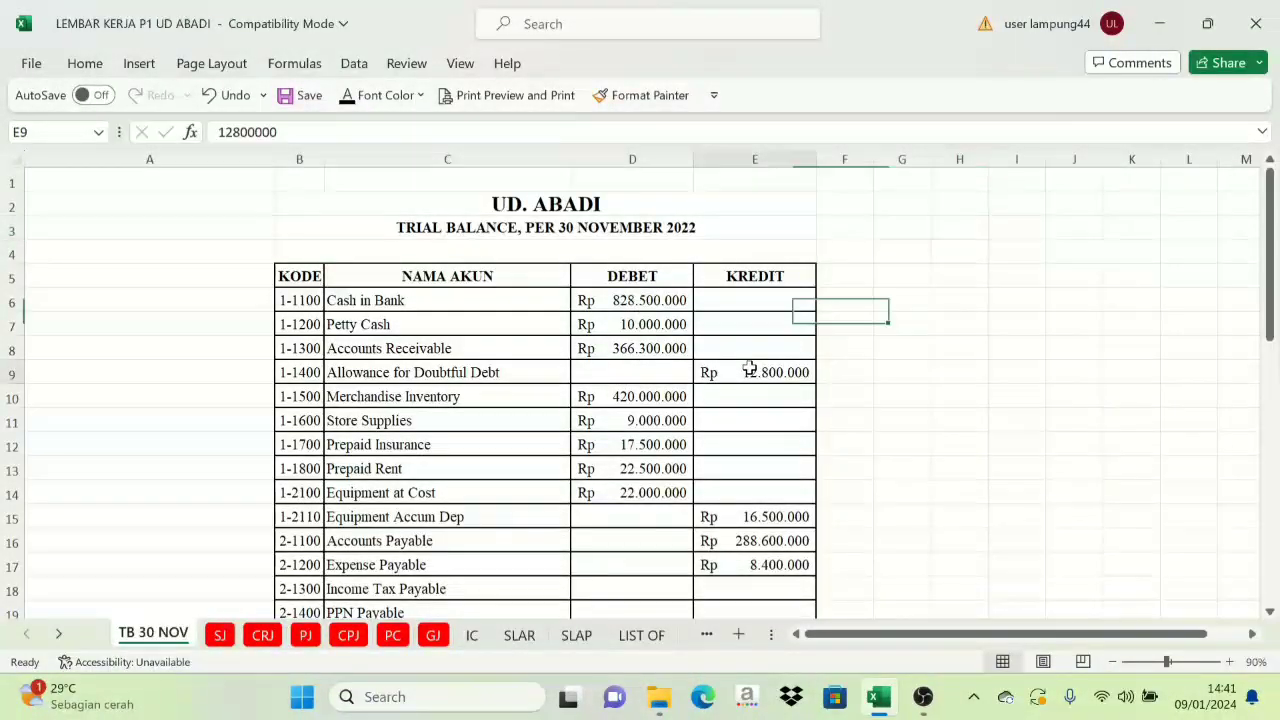
pyautogui.moveTo(749, 369); pyautogui.dragTo(749, 563)
pyautogui.click(737, 460)
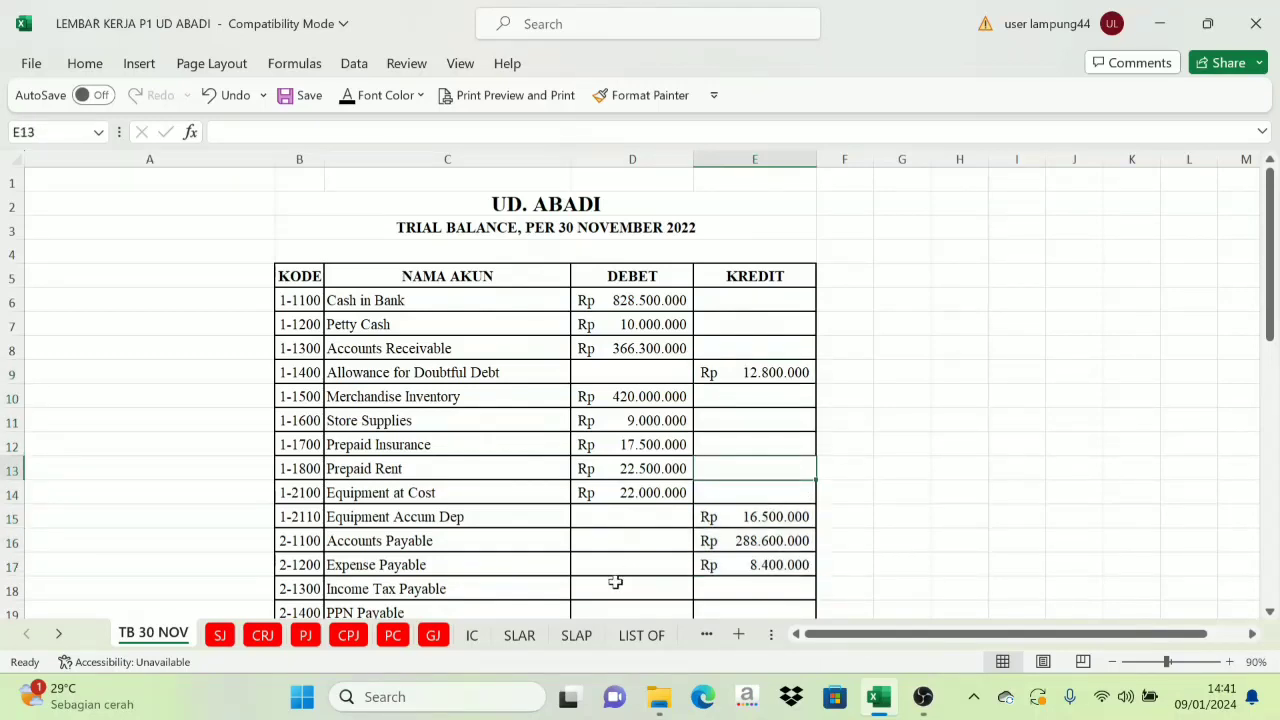
pyautogui.click(58, 634)
pyautogui.click(592, 640)
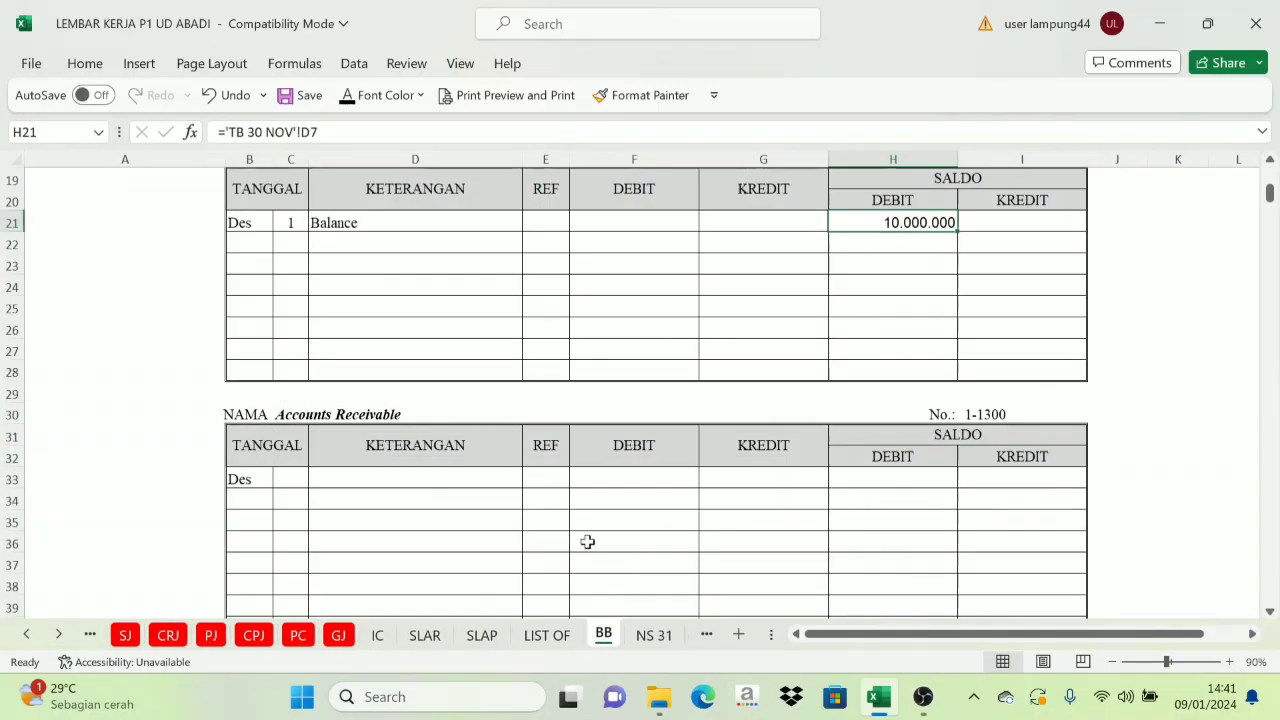
# Apply black font colour to the hidden 1 December Balance rows in the Accounts Receivable and Allowance for Doubtful Debt ledgers
pyautogui.scroll(2, 586, 540)
pyautogui.scroll(-2, 497, 431)
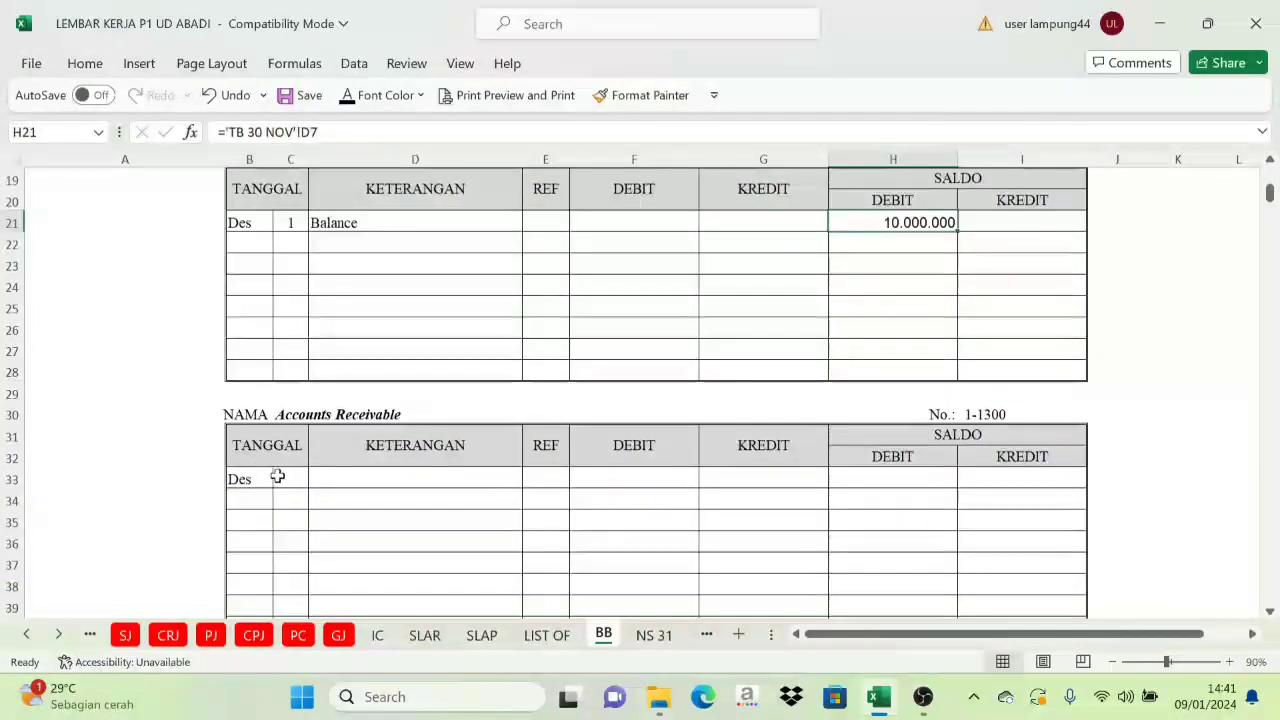
pyautogui.moveTo(282, 479); pyautogui.dragTo(1006, 479)
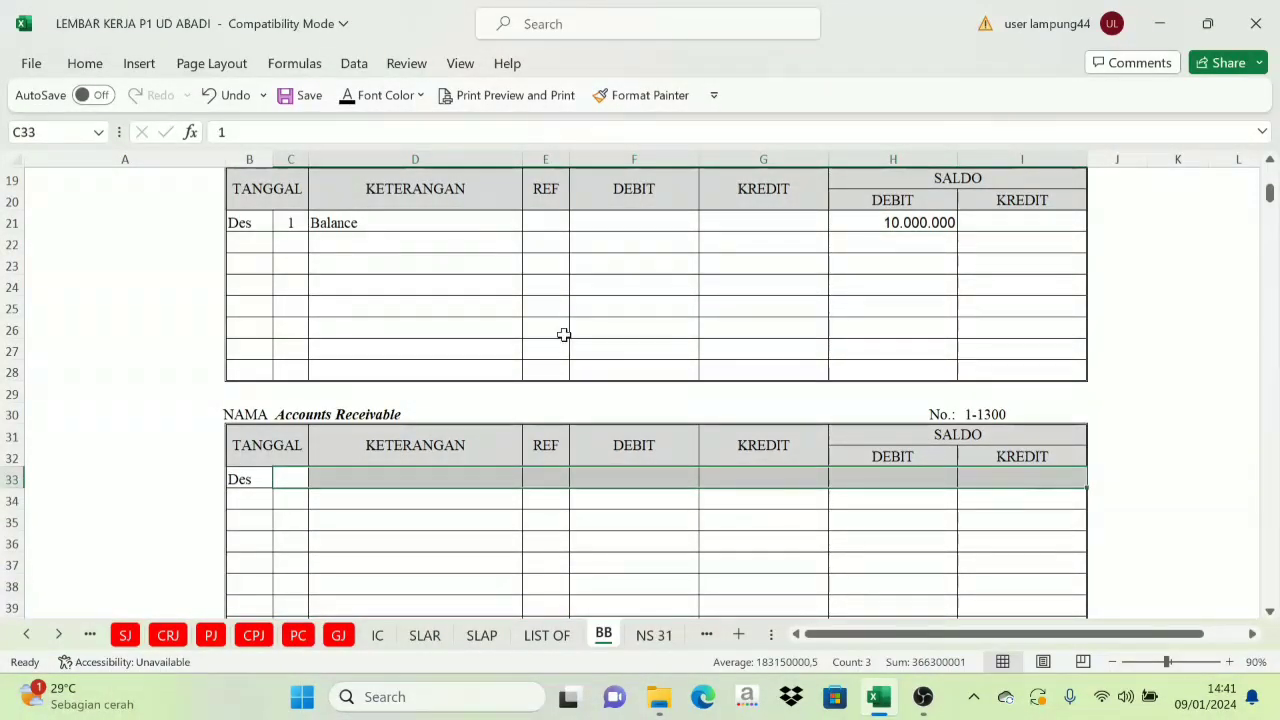
pyautogui.click(347, 95)
pyautogui.scroll(-6, 426, 286)
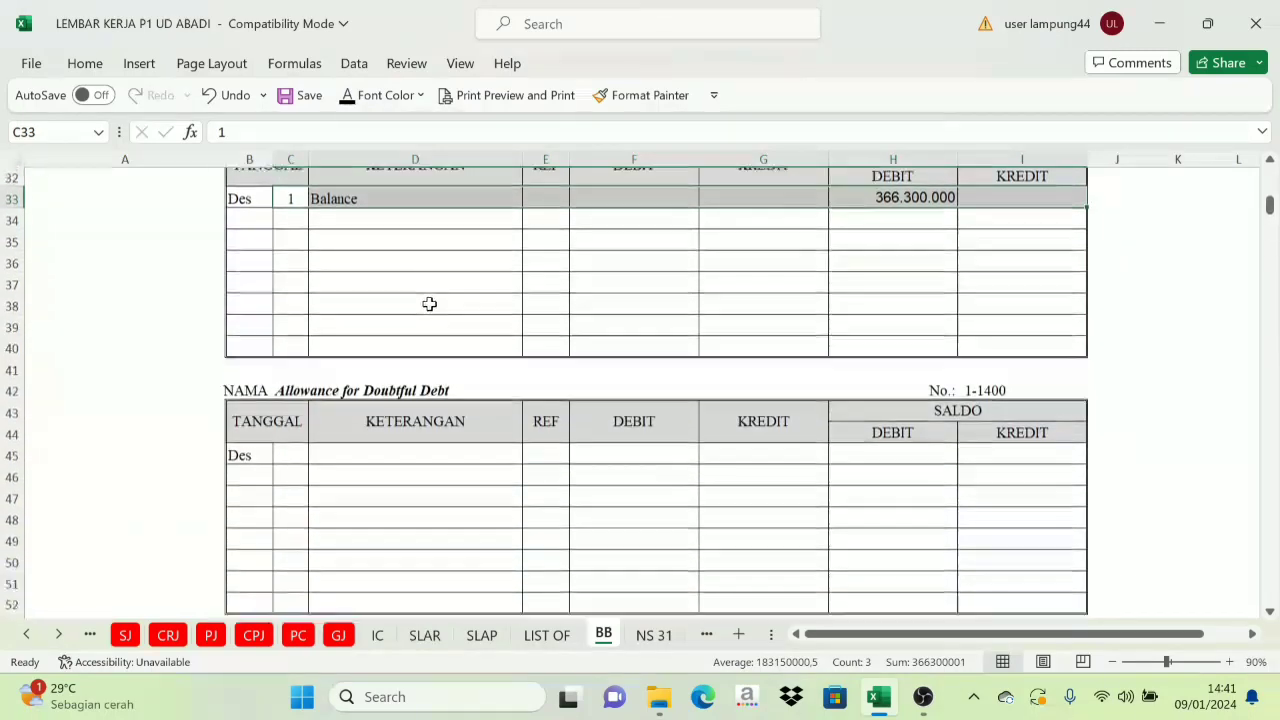
pyautogui.moveTo(285, 350); pyautogui.dragTo(1010, 350)
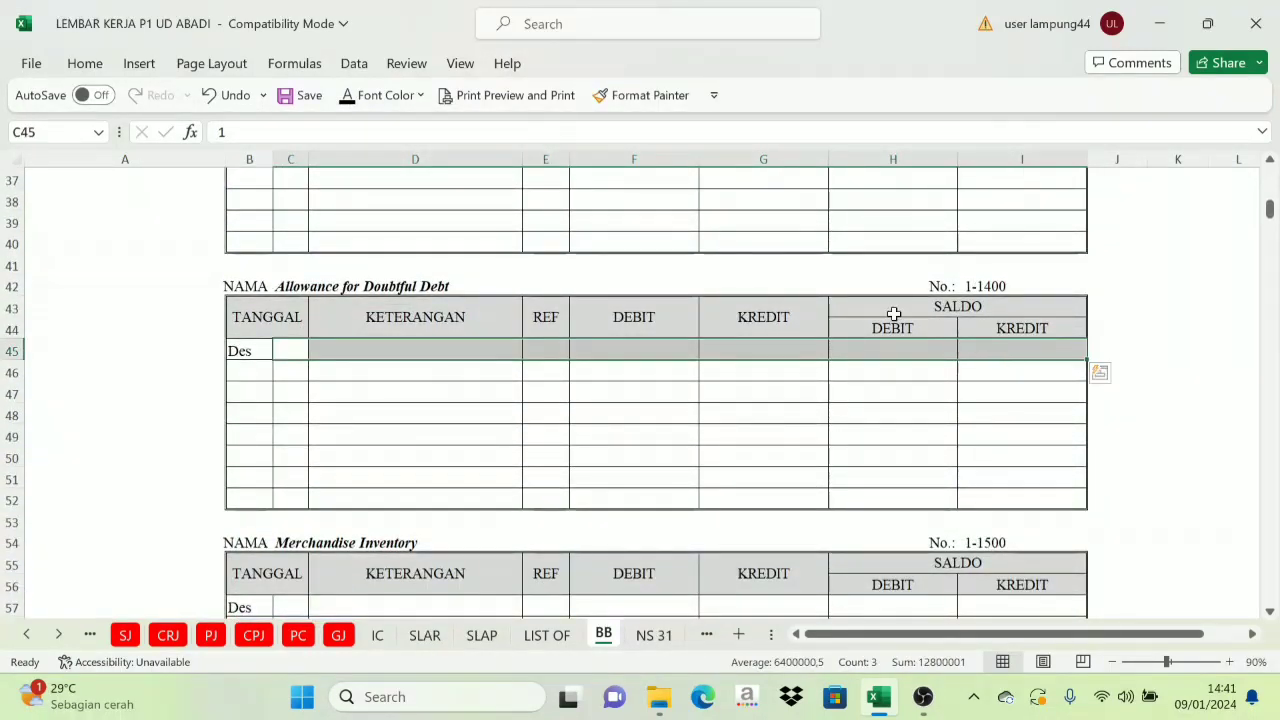
pyautogui.click(347, 95)
# Apply black font colour to the hidden 1 December Balance rows in the Merchandise Inventory and Store Supplies ledgers
pyautogui.scroll(-3, 434, 400)
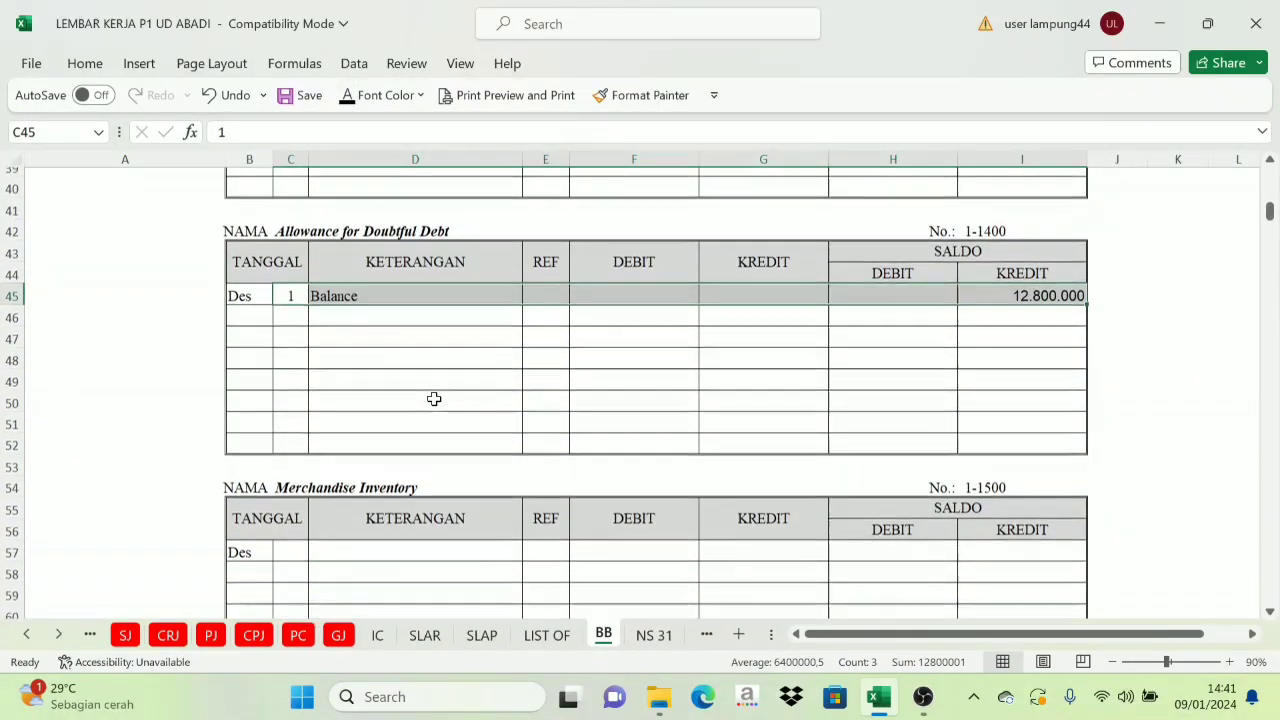
pyautogui.moveTo(286, 414); pyautogui.dragTo(974, 417)
pyautogui.click(347, 95)
pyautogui.scroll(-3, 443, 343)
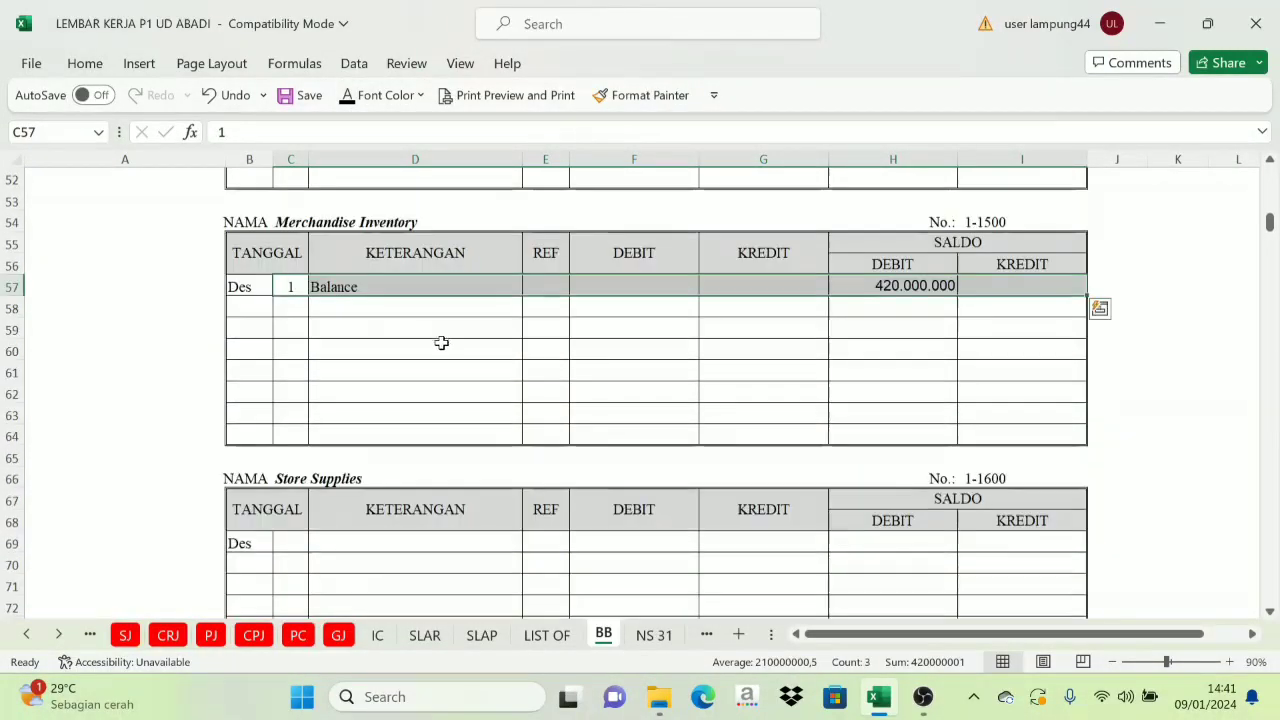
pyautogui.scroll(-2, 407, 391)
pyautogui.moveTo(292, 352); pyautogui.dragTo(971, 352)
pyautogui.click(347, 95)
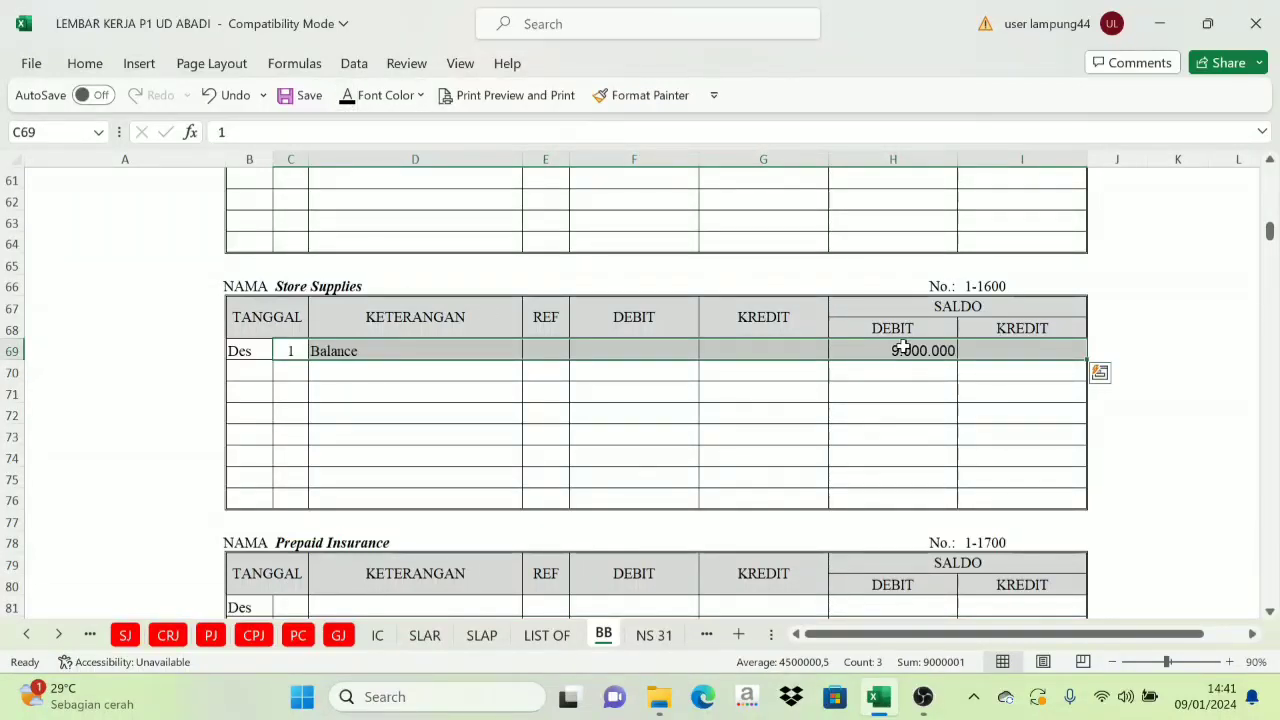
# Apply black font colour to the hidden 1 December Balance rows in the Prepaid Insurance and Prepaid Rent ledgers
pyautogui.scroll(-2, 383, 594)
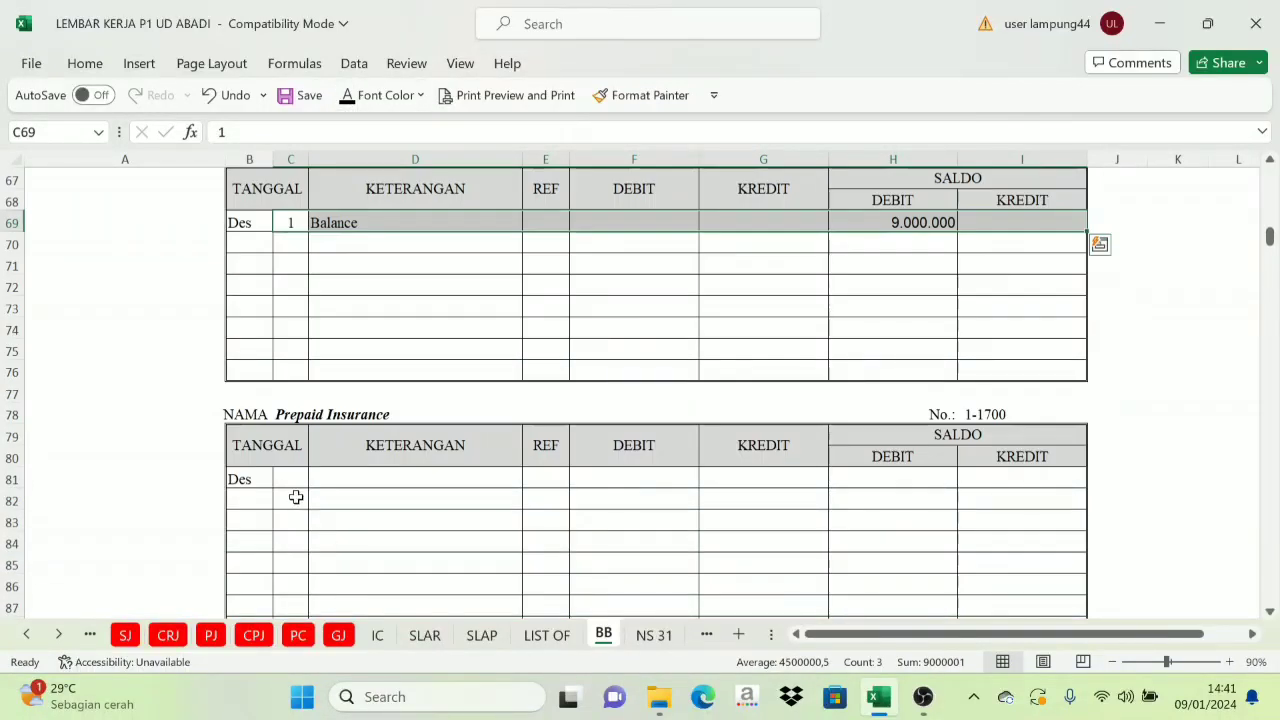
pyautogui.moveTo(291, 480); pyautogui.dragTo(983, 480)
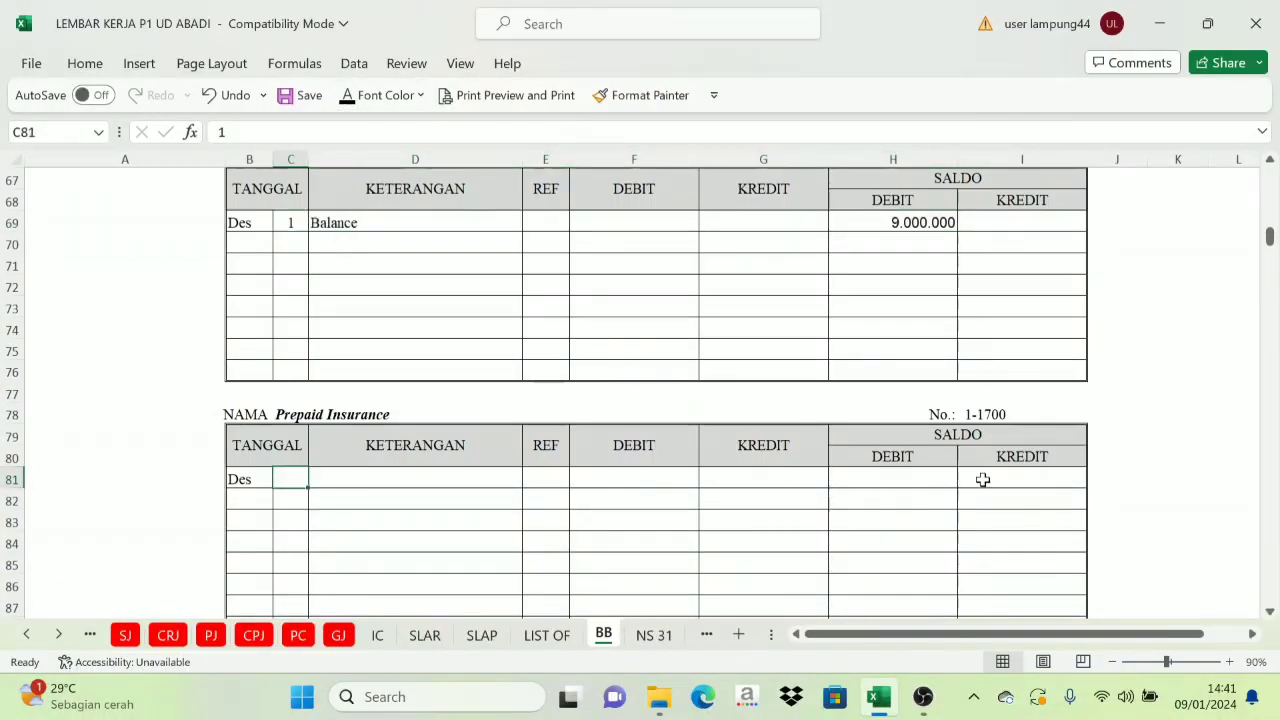
pyautogui.click(347, 95)
pyautogui.scroll(-5, 360, 330)
pyautogui.click(291, 412)
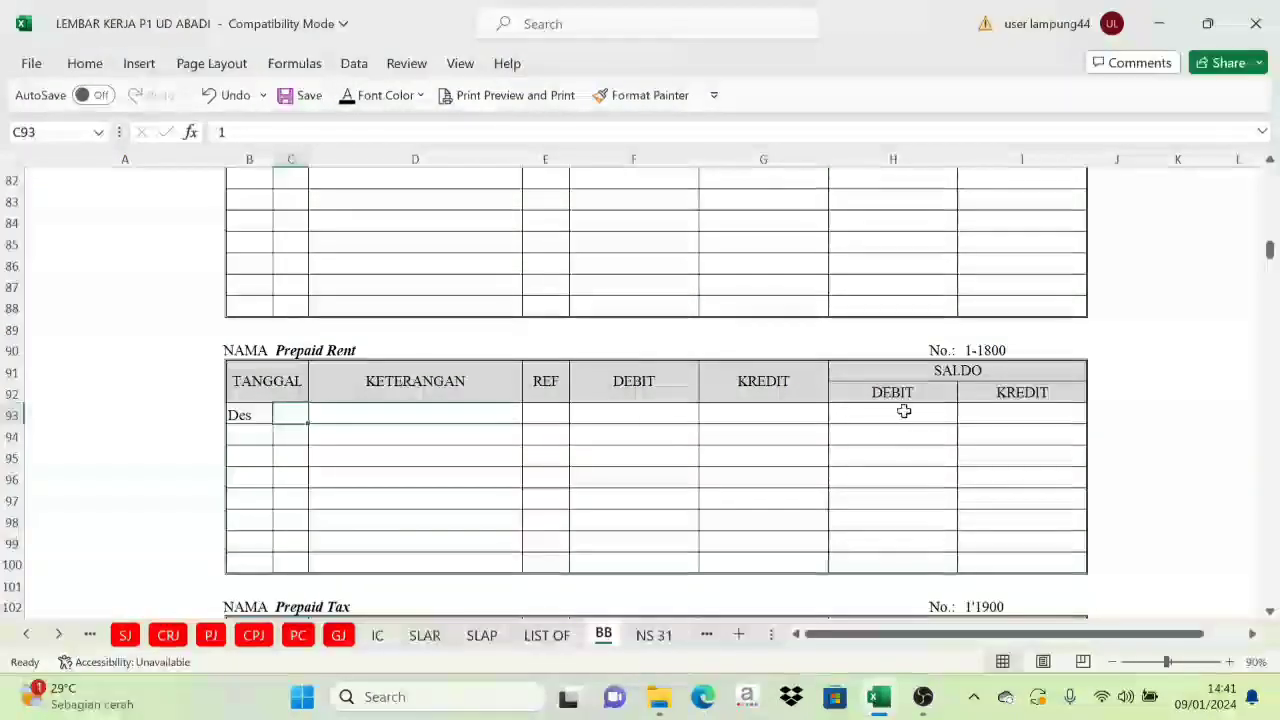
pyautogui.keyDown('shift'); pyautogui.click(994, 406); pyautogui.keyUp('shift')
pyautogui.click(347, 95)
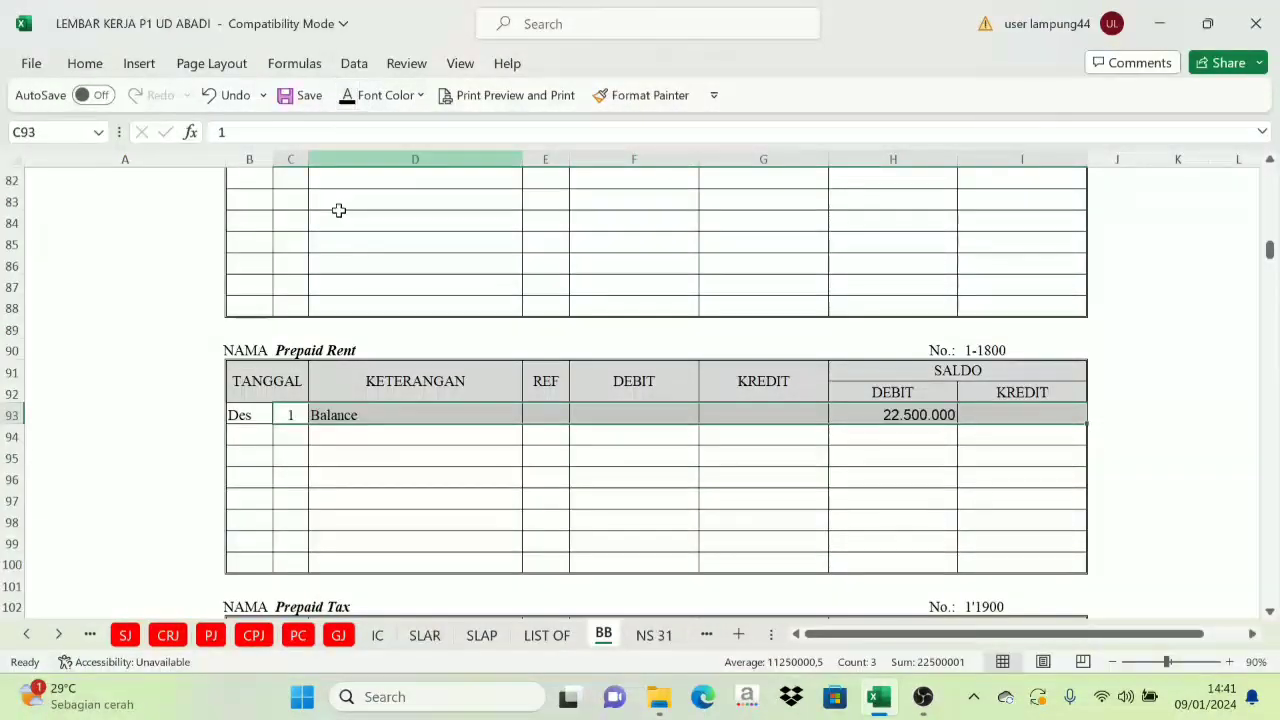
# Apply black font colour to the hidden 1 December Balance rows in the Prepaid Tax and Equitment at Cost ledgers
pyautogui.scroll(-3, 339, 210)
pyautogui.click(296, 476)
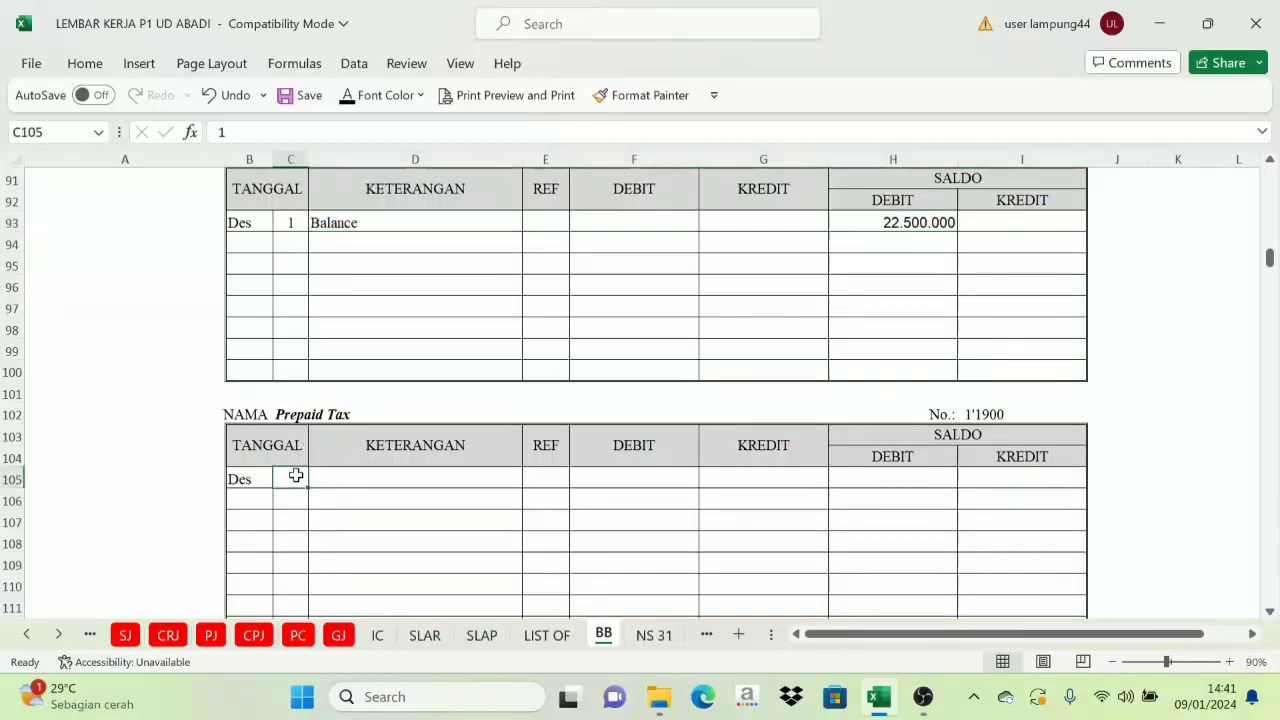
pyautogui.keyDown('shift'); pyautogui.click(1019, 480); pyautogui.keyUp('shift')
pyautogui.click(347, 95)
pyautogui.scroll(-3, 471, 279)
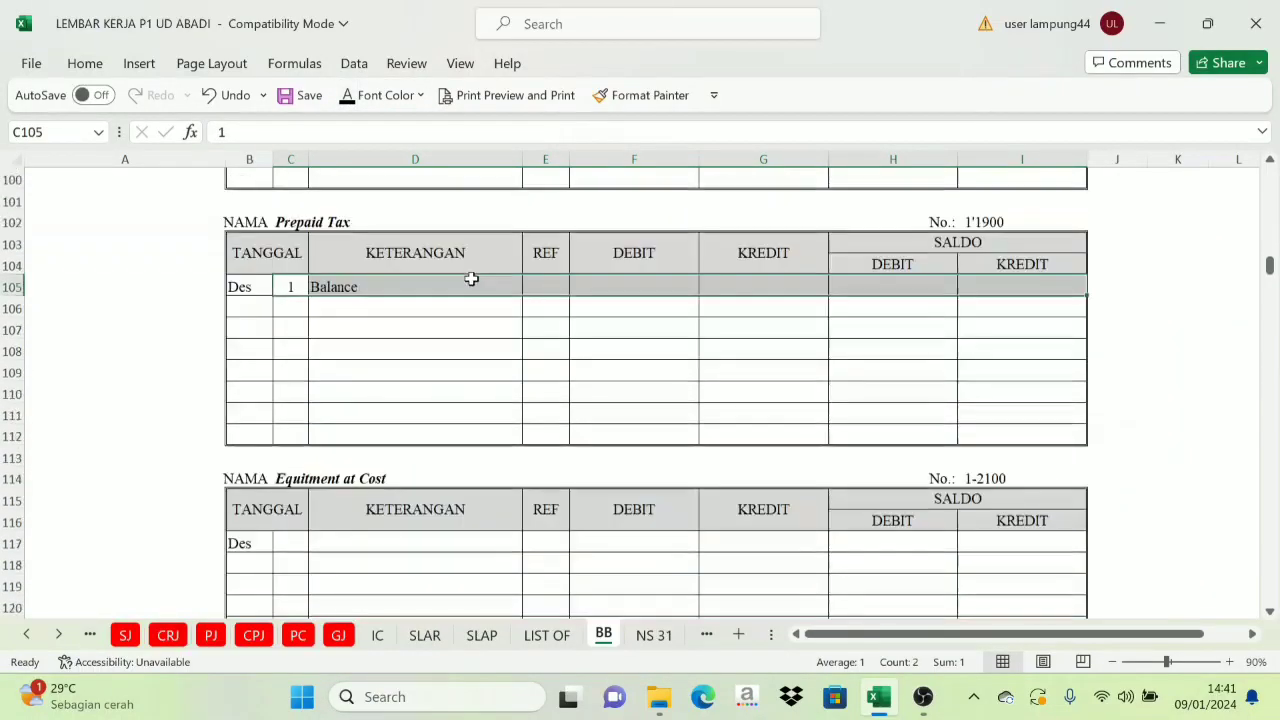
pyautogui.scroll(-4, 471, 279)
pyautogui.click(283, 286)
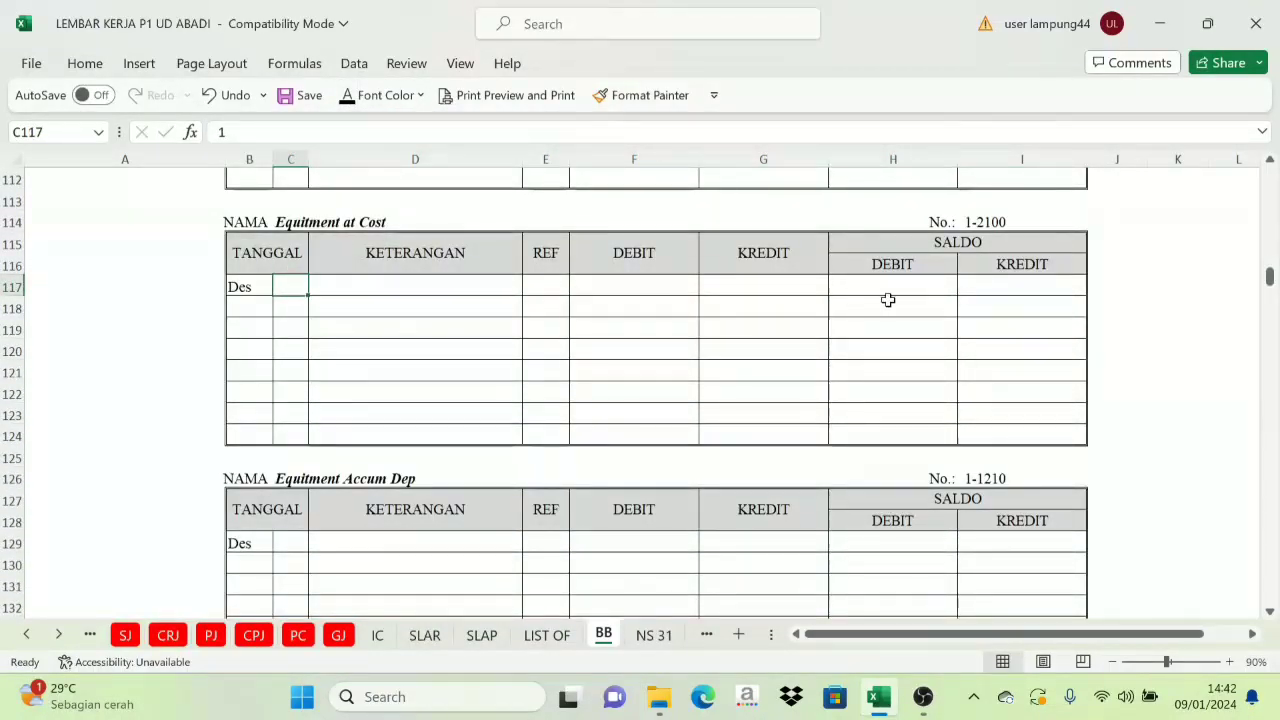
pyautogui.keyDown('shift'); pyautogui.click(976, 290); pyautogui.keyUp('shift')
pyautogui.click(347, 97)
# Apply black font colour to the hidden 1 December Balance rows in the Equitment Accum Dep and Accounts Payable ledgers
pyautogui.scroll(-4, 357, 351)
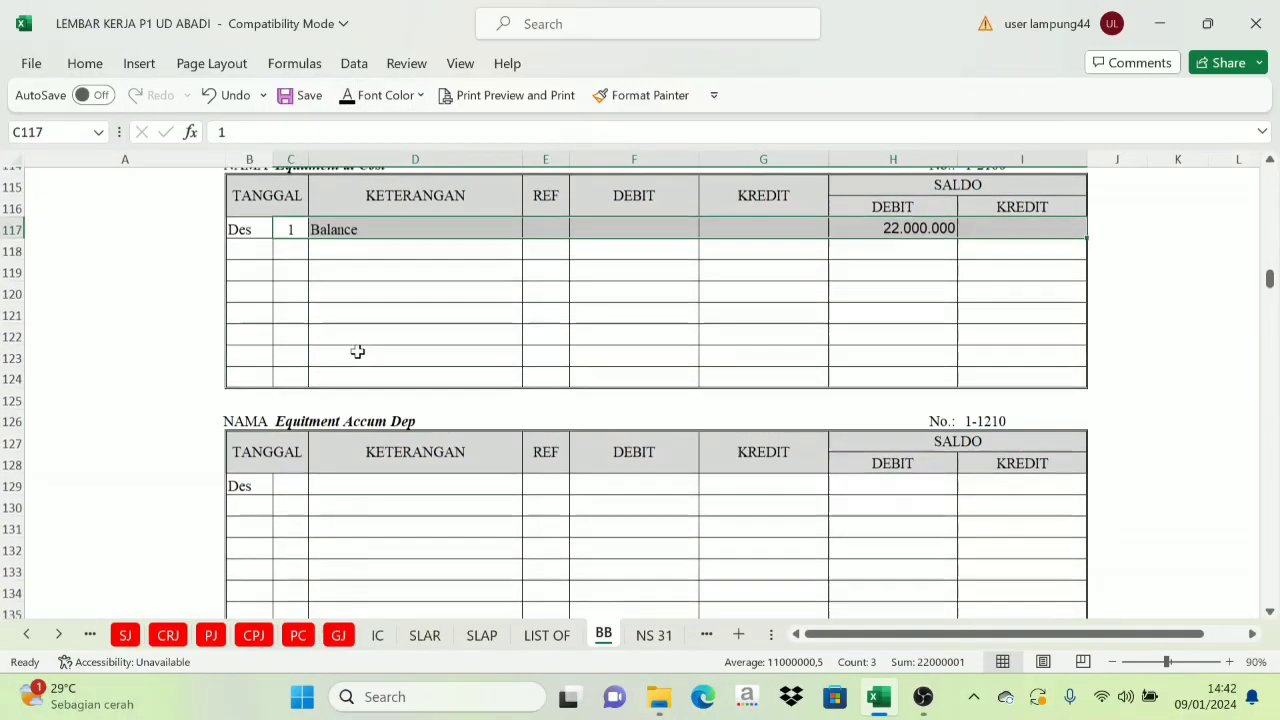
pyautogui.click(290, 287)
pyautogui.keyDown('shift'); pyautogui.click(994, 289); pyautogui.keyUp('shift')
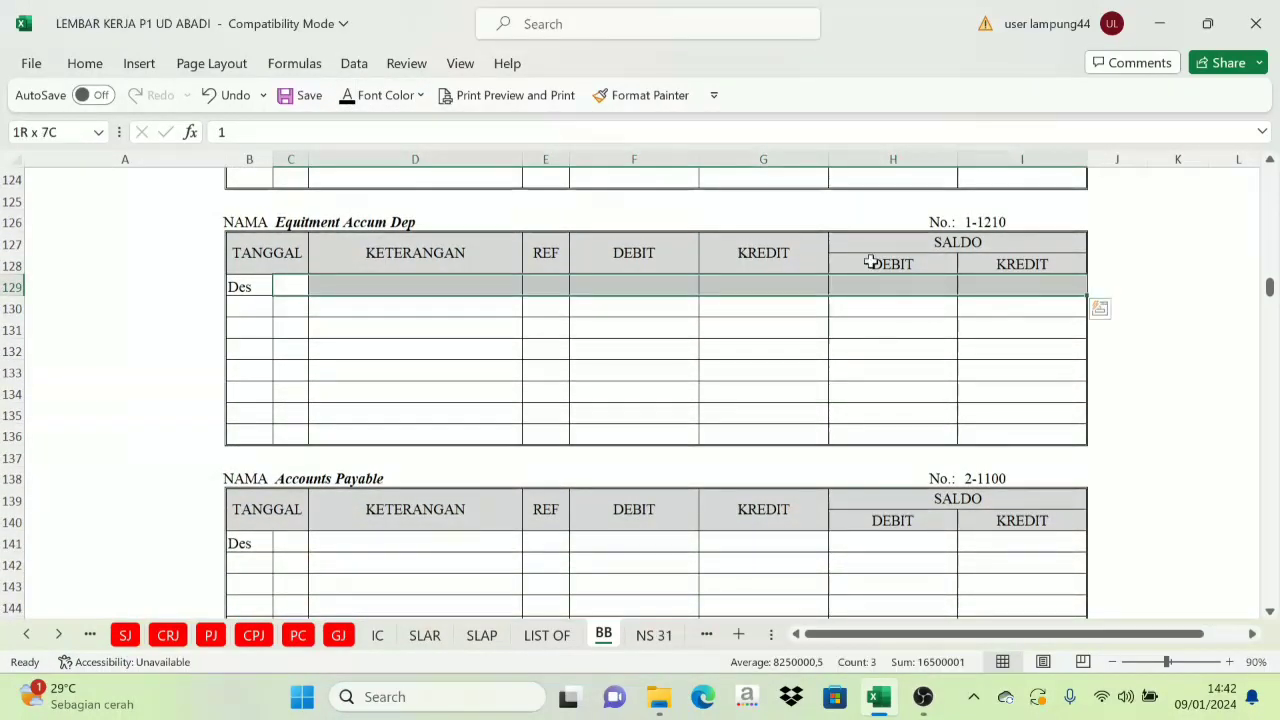
pyautogui.click(348, 96)
pyautogui.scroll(-2, 334, 295)
pyautogui.scroll(-2, 334, 295)
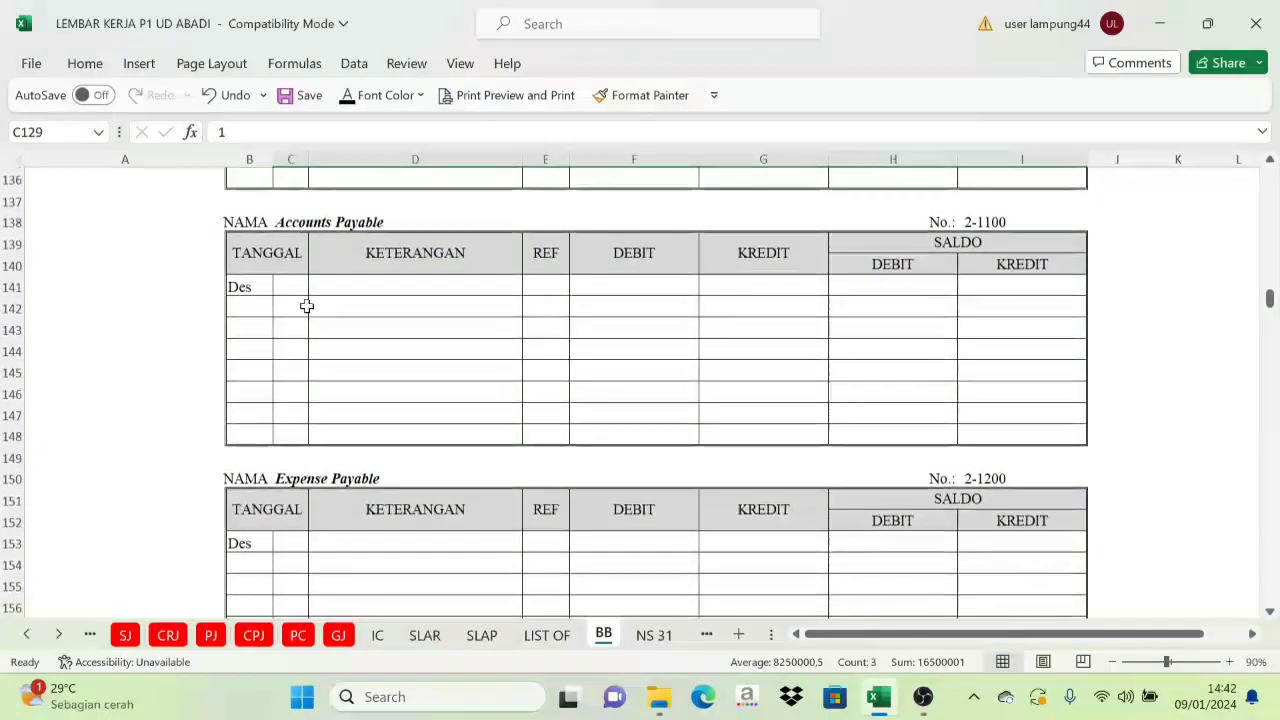
pyautogui.click(292, 287)
pyautogui.keyDown('shift'); pyautogui.click(966, 287); pyautogui.keyUp('shift')
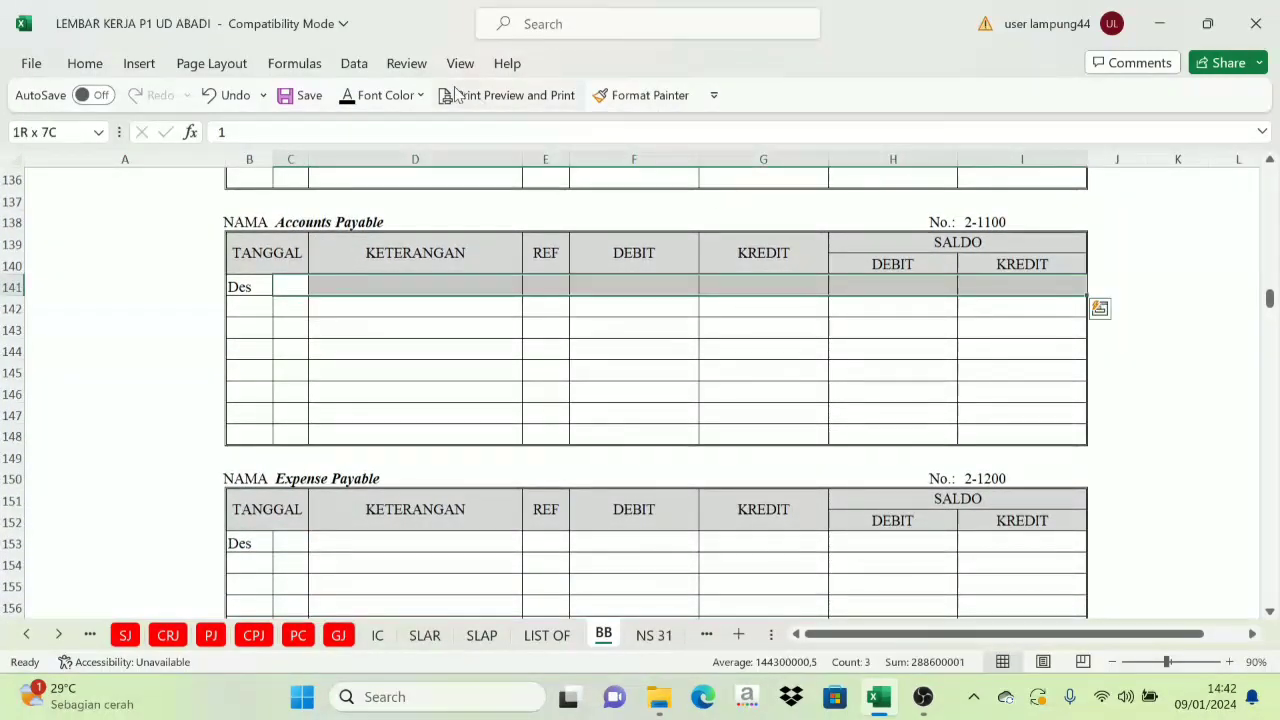
pyautogui.click(348, 96)
# Apply black font colour to the hidden 1 December Balance rows in the Expense Payable and Income Tax Payable ledgers
pyautogui.scroll(-4, 350, 200)
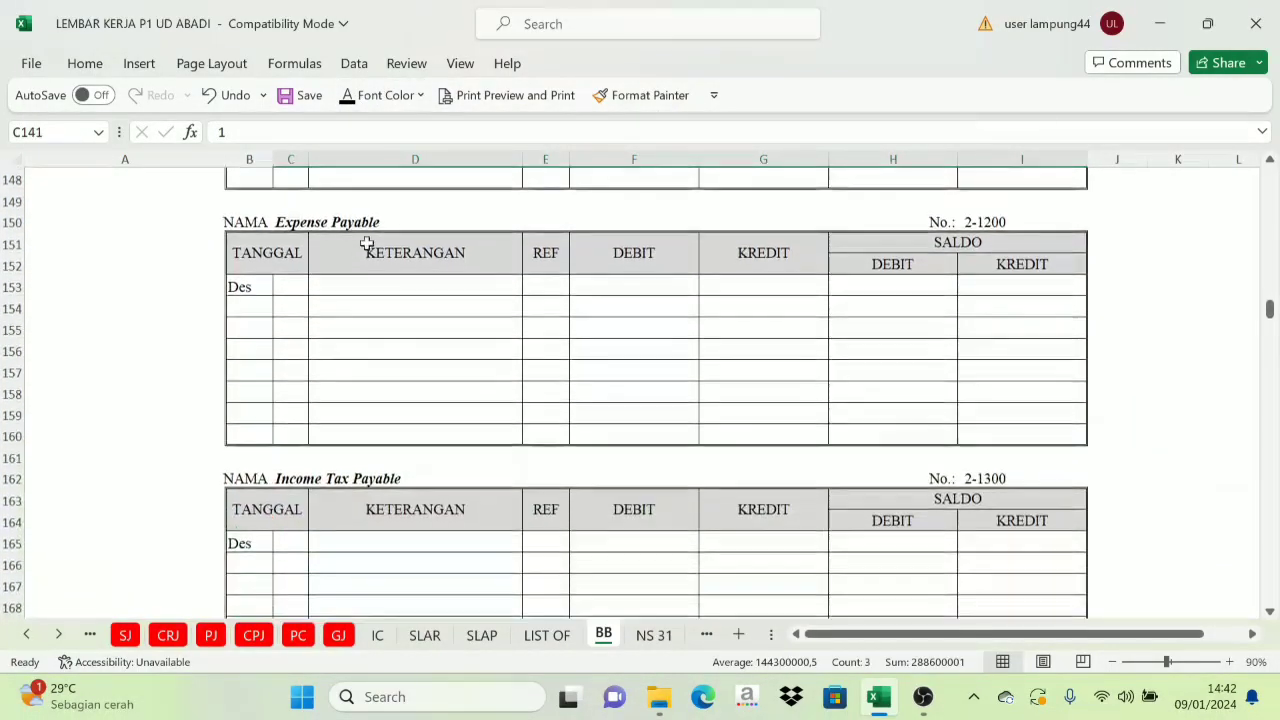
pyautogui.click(297, 288)
pyautogui.keyDown('shift'); pyautogui.click(1040, 285); pyautogui.keyUp('shift')
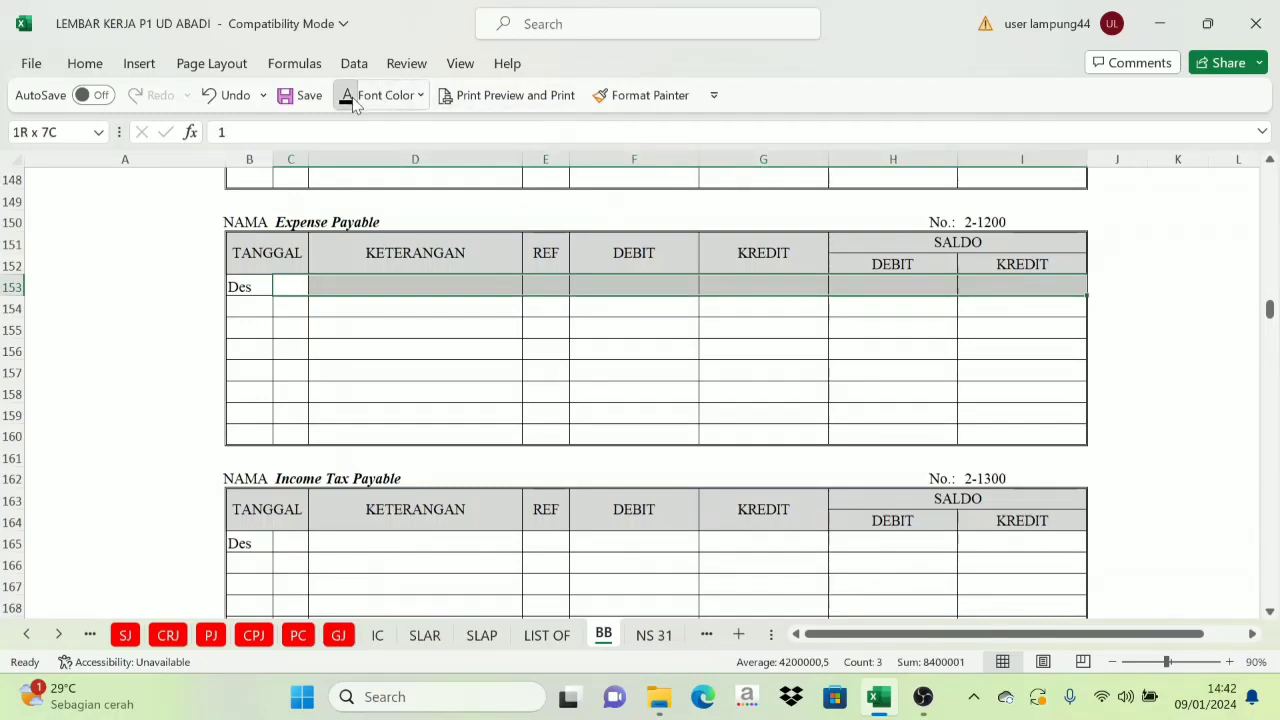
pyautogui.click(349, 95)
pyautogui.scroll(-5, 374, 180)
pyautogui.click(280, 229)
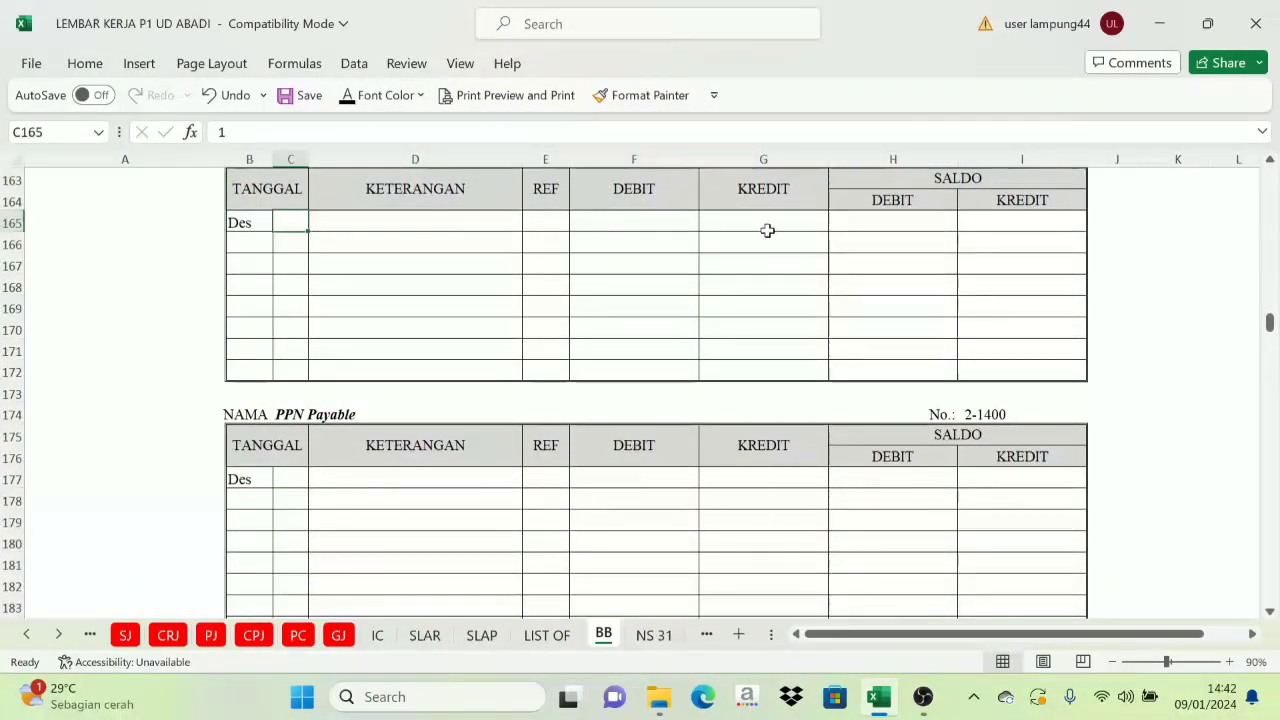
pyautogui.keyDown('shift'); pyautogui.click(1011, 229); pyautogui.keyUp('shift')
pyautogui.click(349, 95)
# Apply black font colour to the hidden 1 December Balance rows in the PPN Payable and PPN Outcome ledgers
pyautogui.scroll(-4, 346, 197)
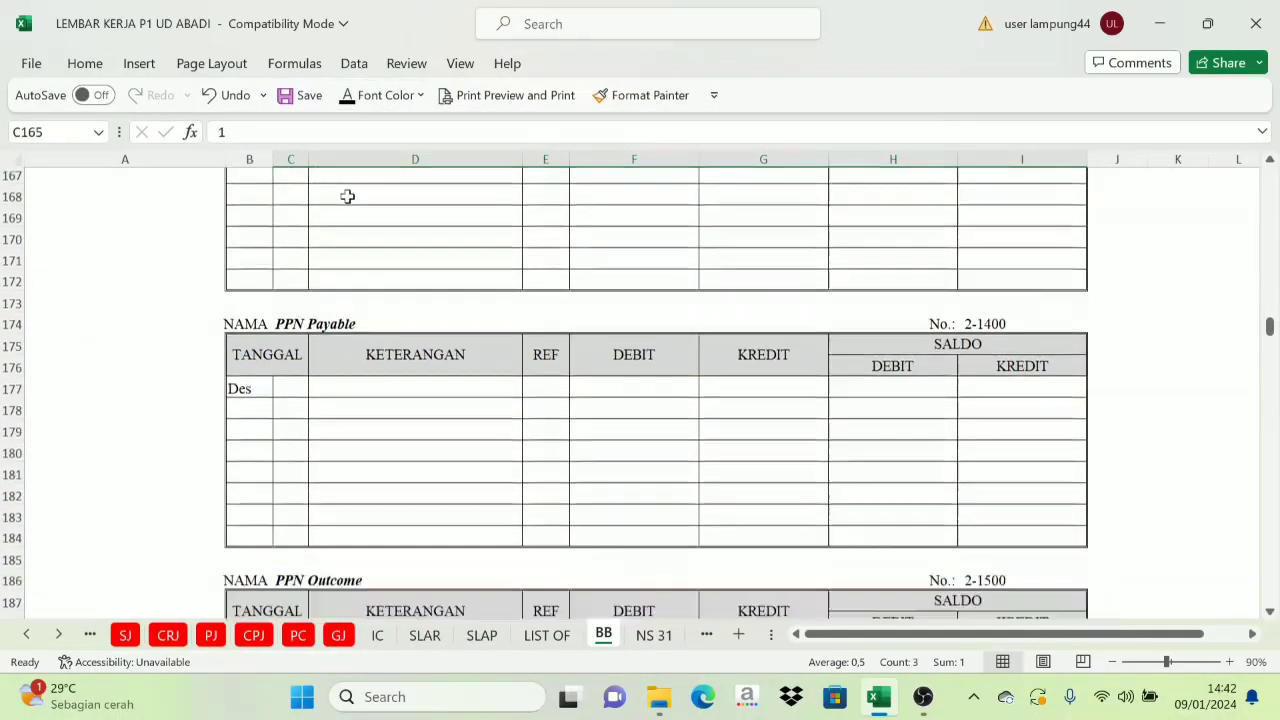
pyautogui.click(288, 221)
pyautogui.keyDown('shift'); pyautogui.click(985, 224); pyautogui.keyUp('shift')
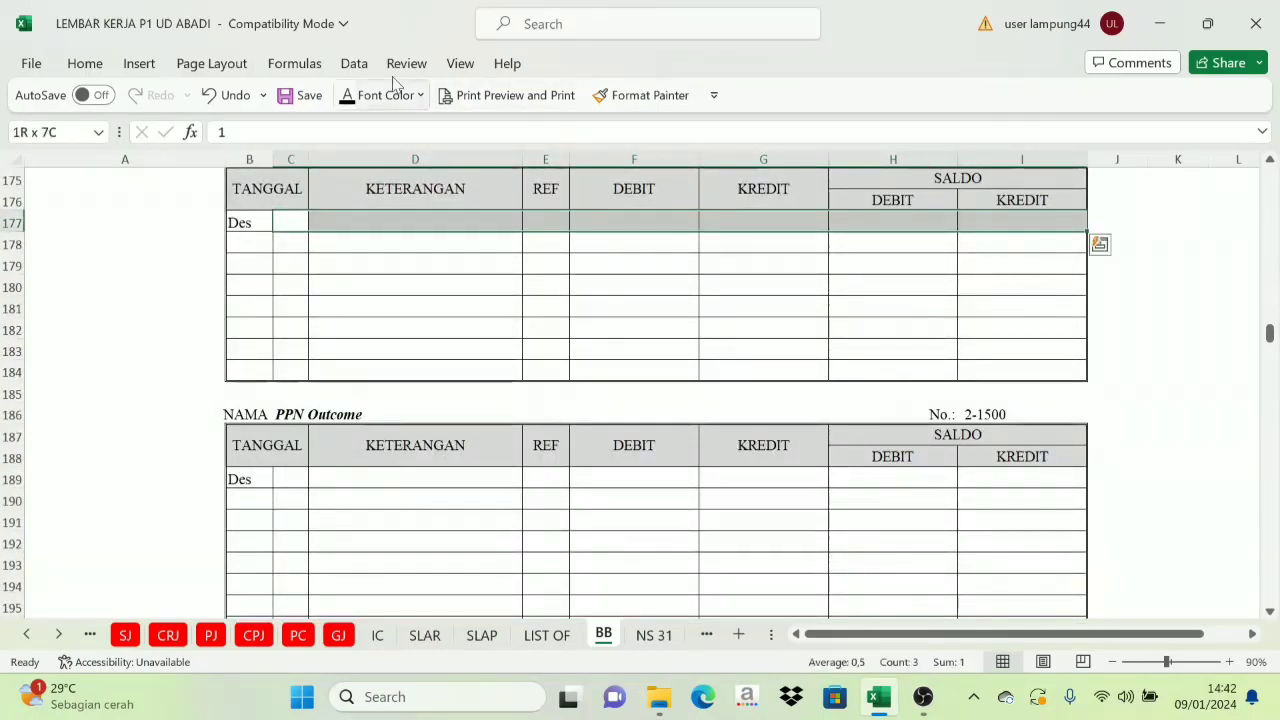
pyautogui.click(349, 95)
pyautogui.scroll(6, 400, 185)
pyautogui.scroll(-8, 401, 192)
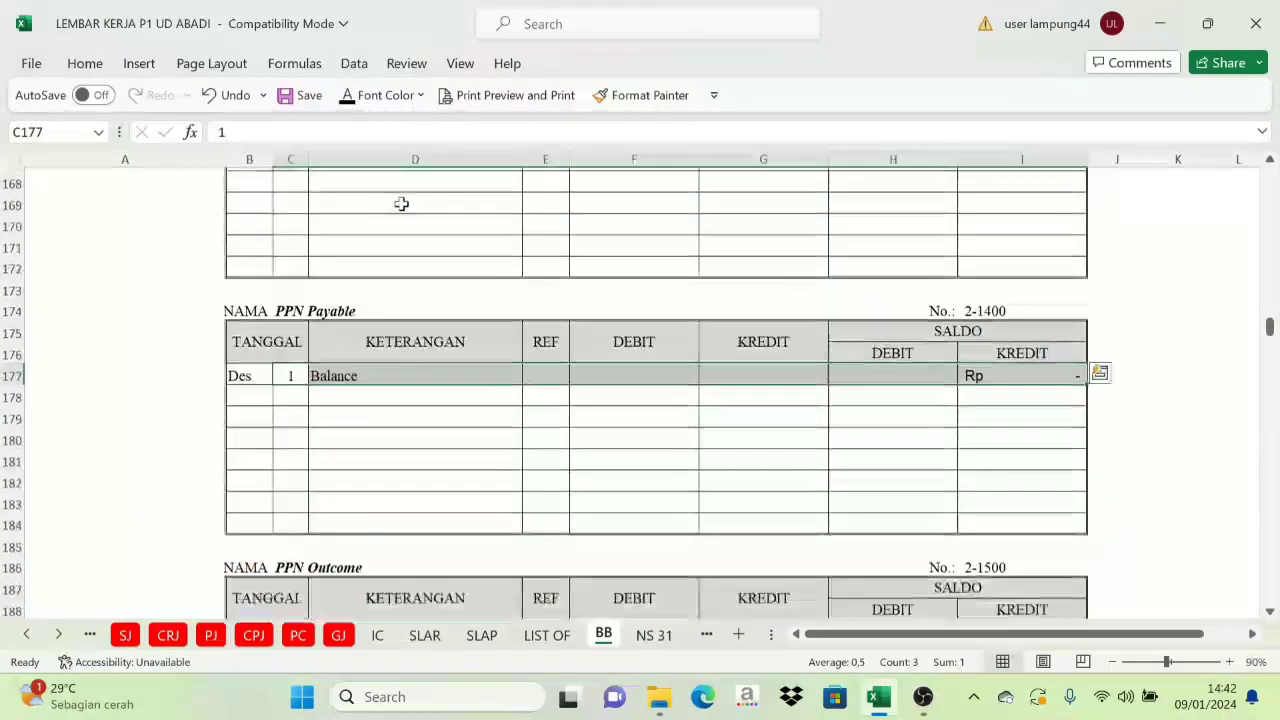
pyautogui.click(290, 350)
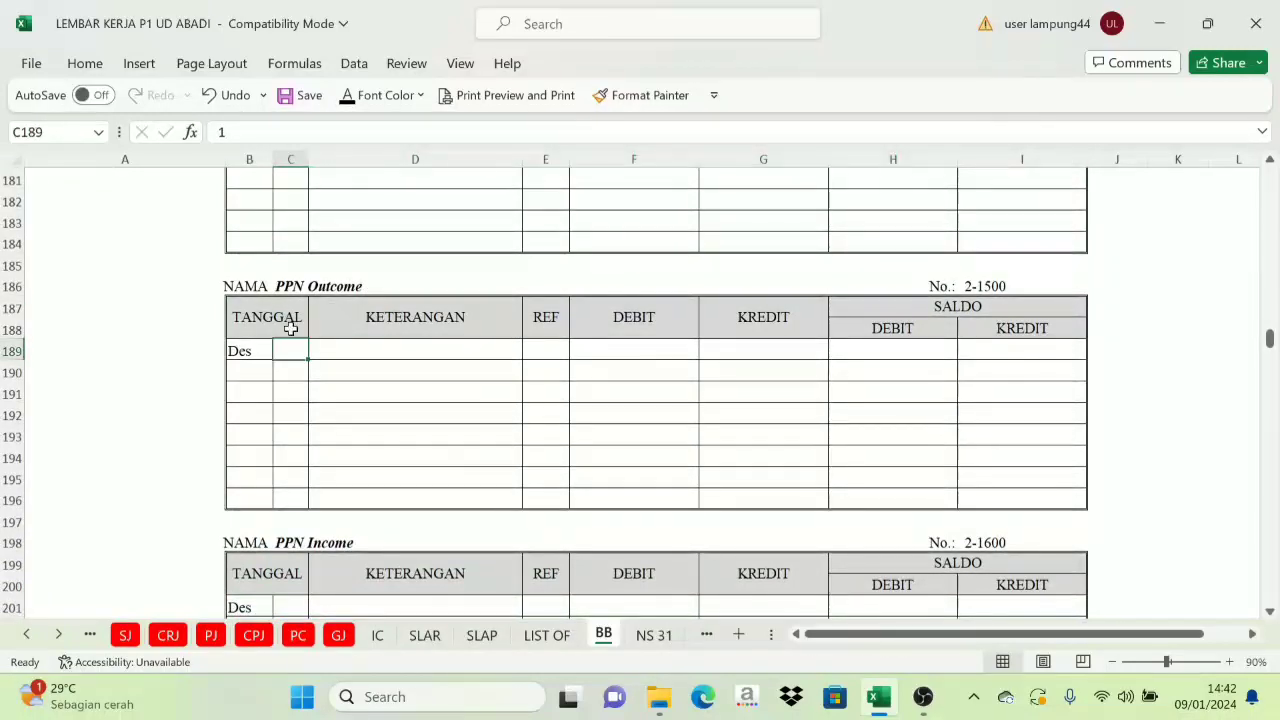
pyautogui.keyDown('shift'); pyautogui.click(990, 352); pyautogui.keyUp('shift')
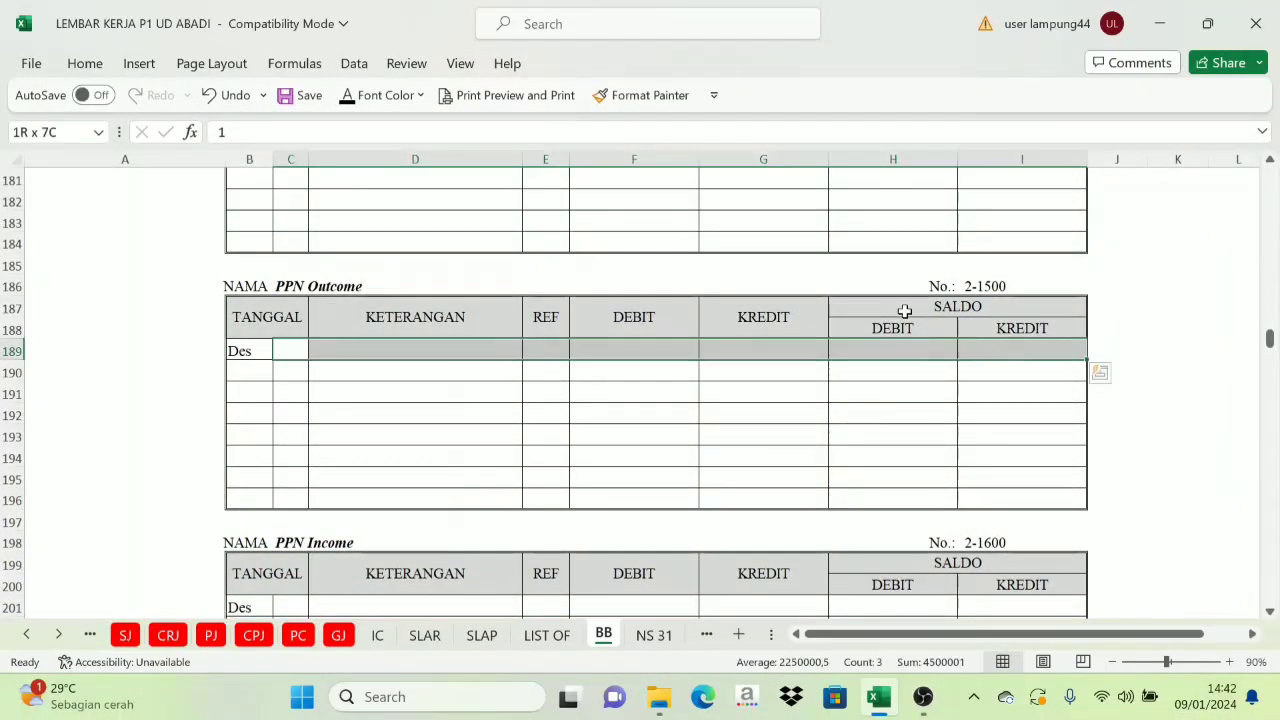
pyautogui.click(378, 100)
pyautogui.click(346, 125)
# Apply black font colour to the hidden 1 December Balance rows in the PPN Income and Bank BRI Loan ledgers
pyautogui.scroll(-5, 326, 334)
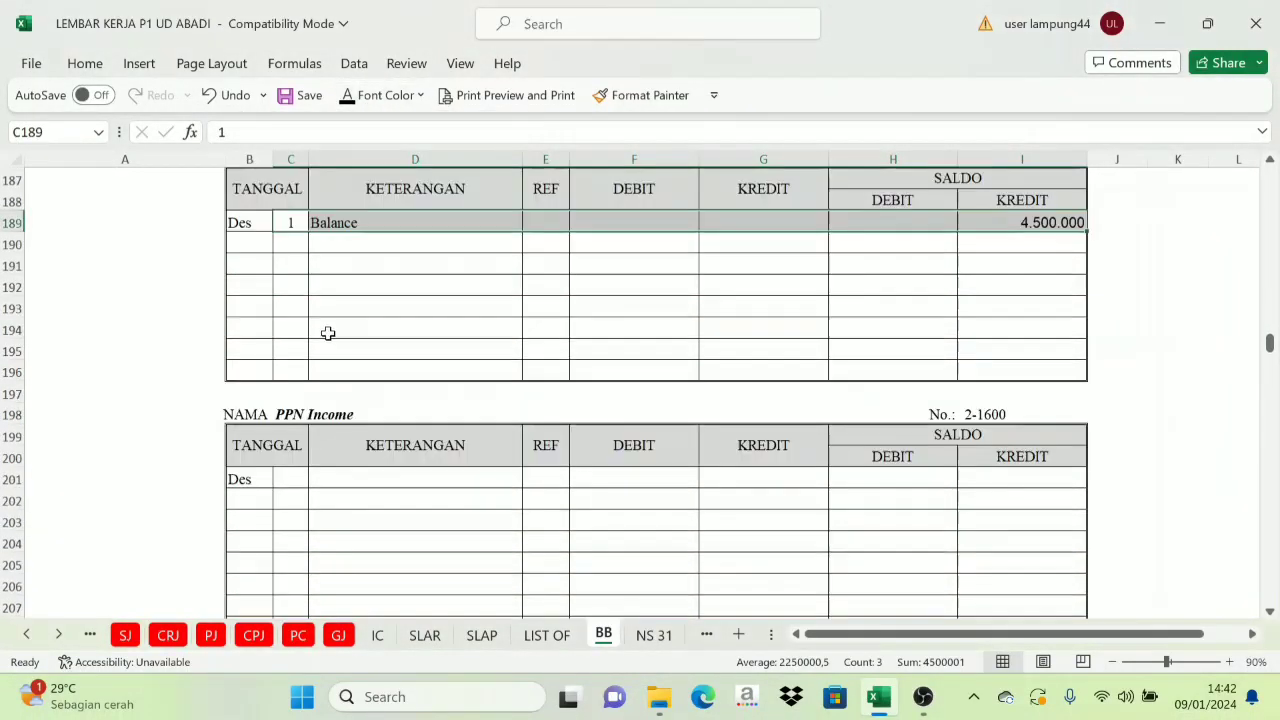
pyautogui.click(291, 286)
pyautogui.keyDown('shift'); pyautogui.click(1073, 287); pyautogui.keyUp('shift')
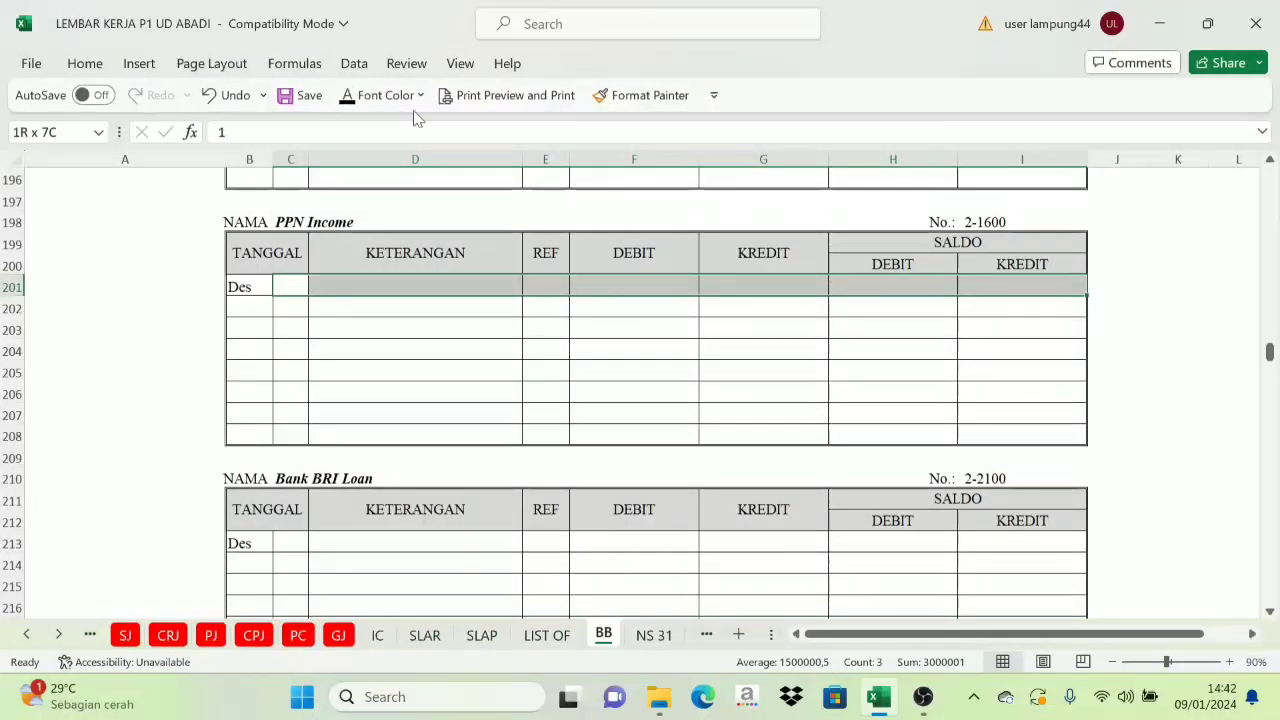
pyautogui.click(348, 95)
pyautogui.scroll(-1, 337, 295)
pyautogui.click(294, 351)
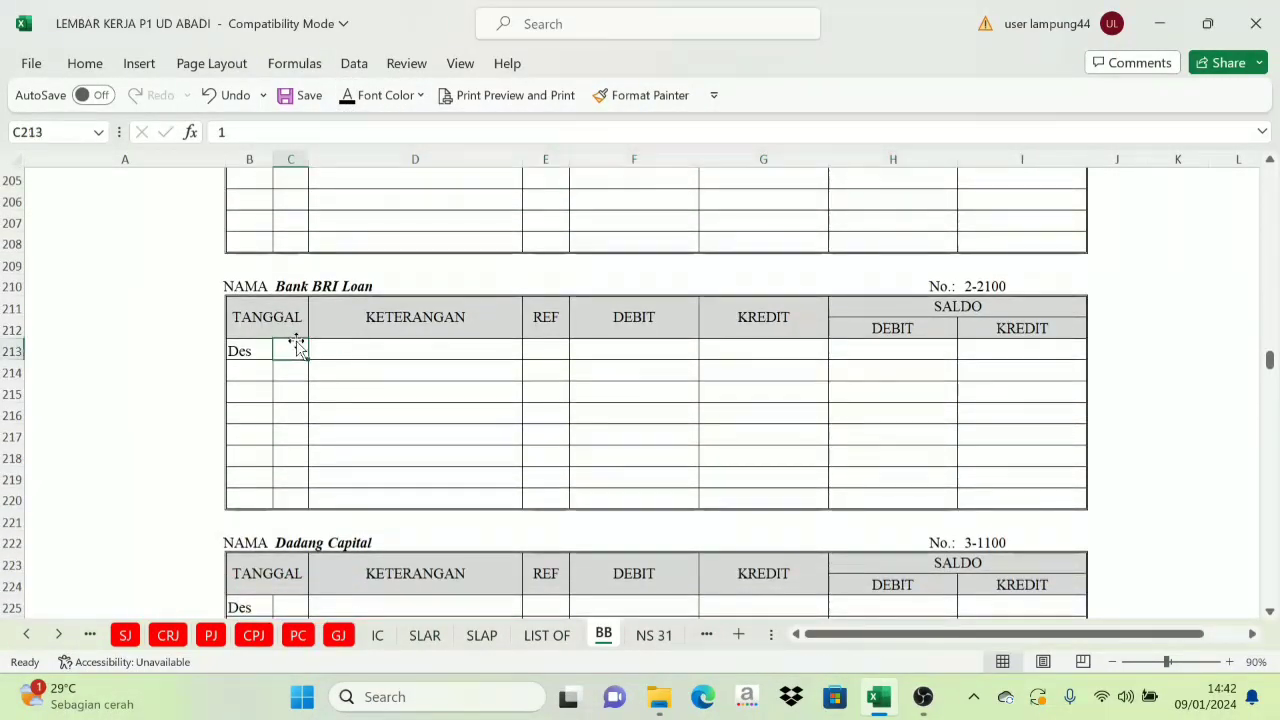
pyautogui.keyDown('shift'); pyautogui.click(977, 343); pyautogui.keyUp('shift')
pyautogui.click(347, 95)
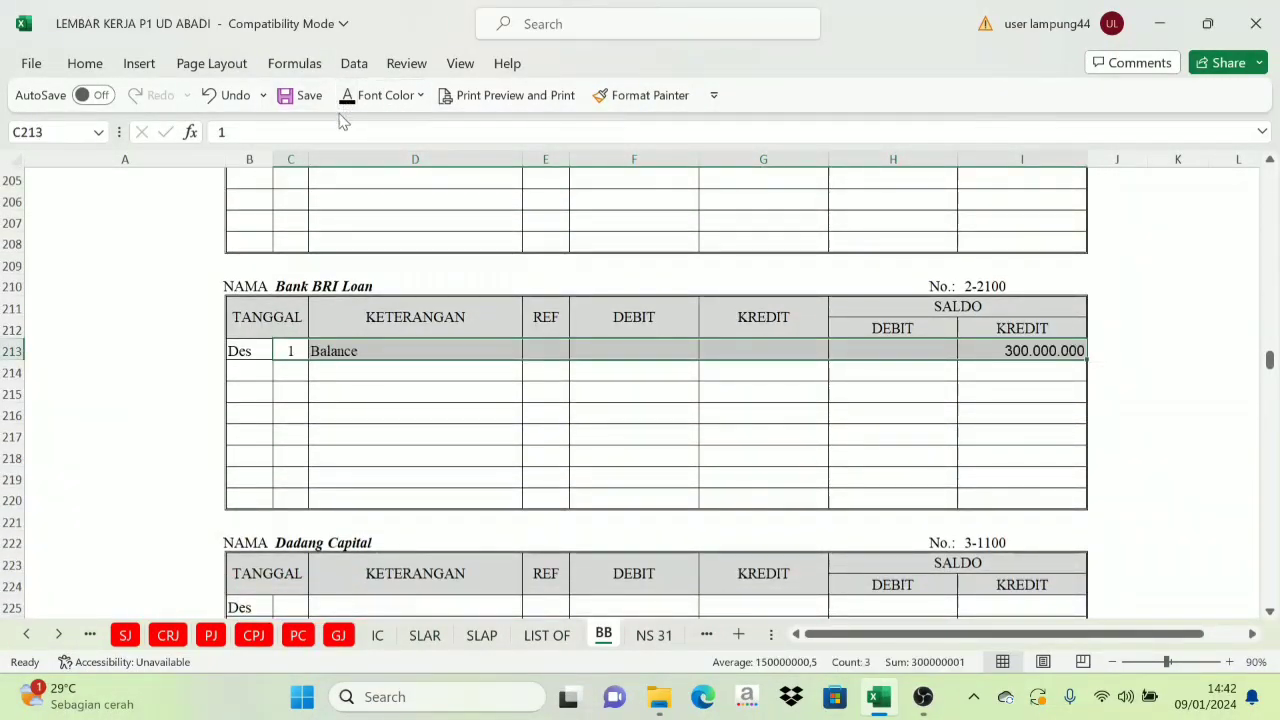
# Apply black font colour to the hidden 1 December Balance entry and its credit saldo in the owner's Capital ledger
pyautogui.scroll(-2, 311, 232)
pyautogui.scroll(-2, 300, 270)
pyautogui.click(291, 354)
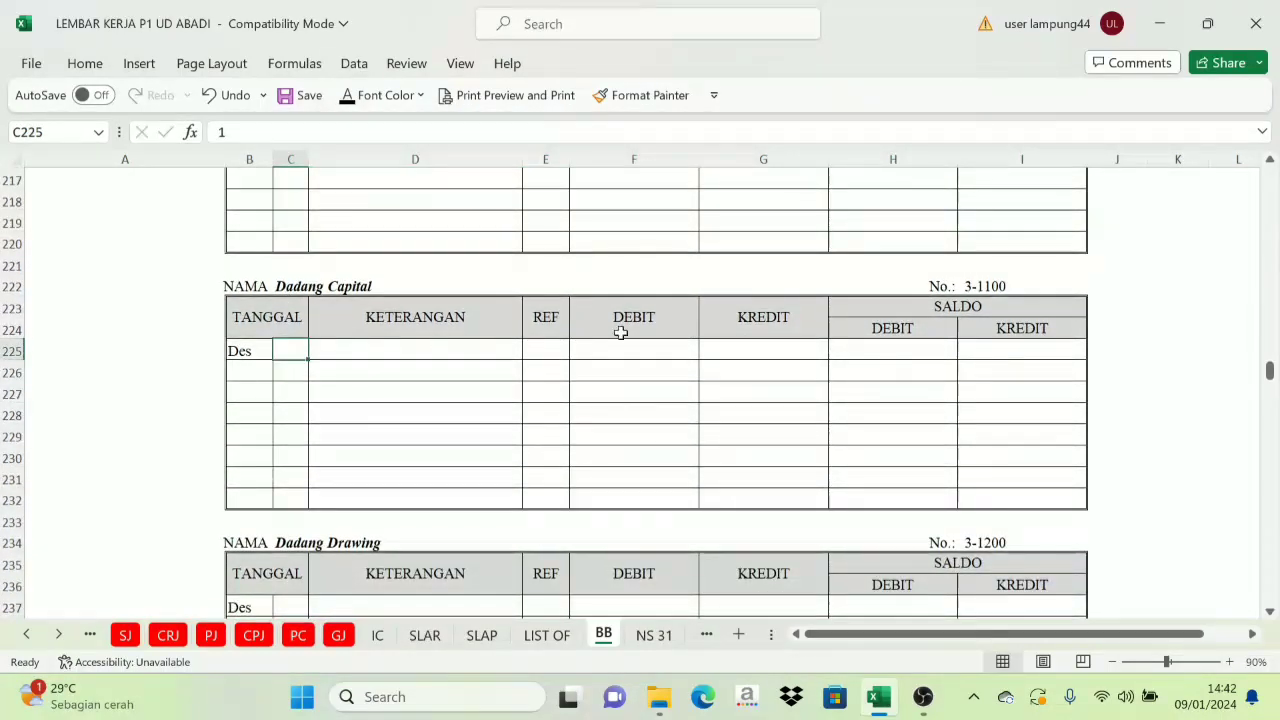
pyautogui.keyDown('shift'); pyautogui.click(1013, 341); pyautogui.keyUp('shift')
pyautogui.click(347, 95)
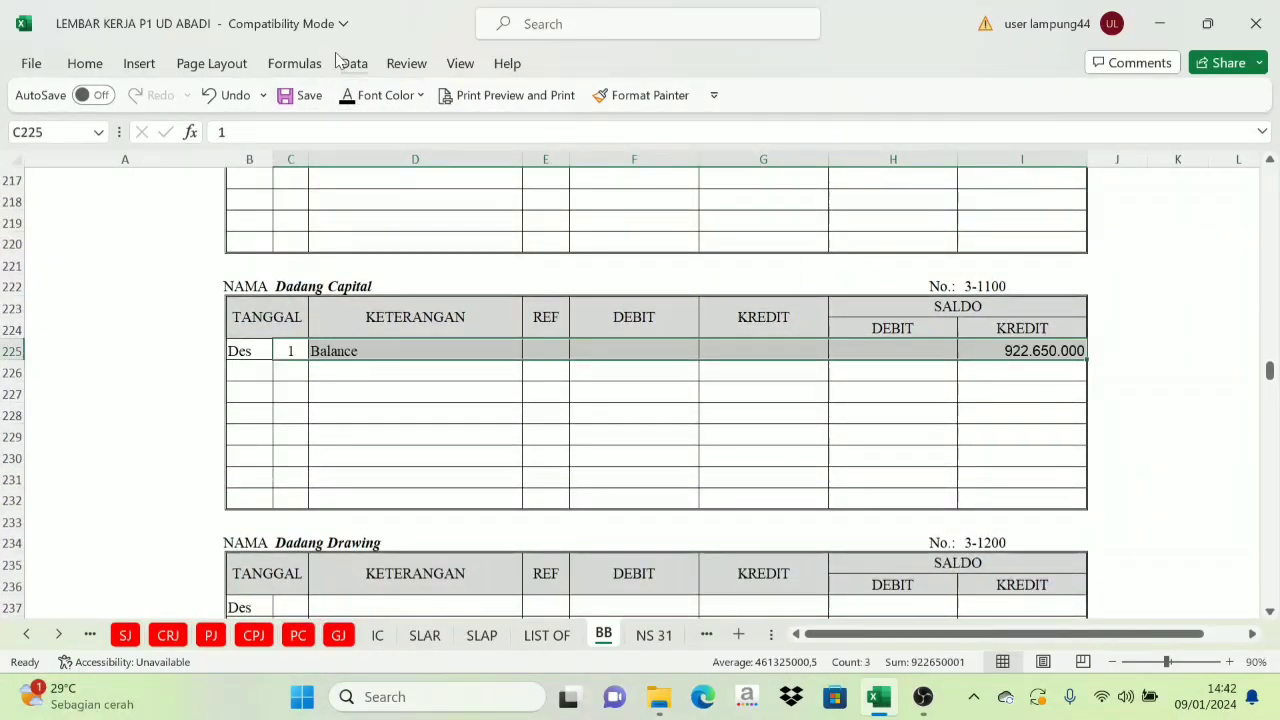
# Apply black font colour to the hidden 1 December Balance entry and its debit saldo in the owner's Drawing ledger
pyautogui.scroll(-3, 336, 214)
pyautogui.scroll(-3, 336, 214)
pyautogui.scroll(2, 289, 263)
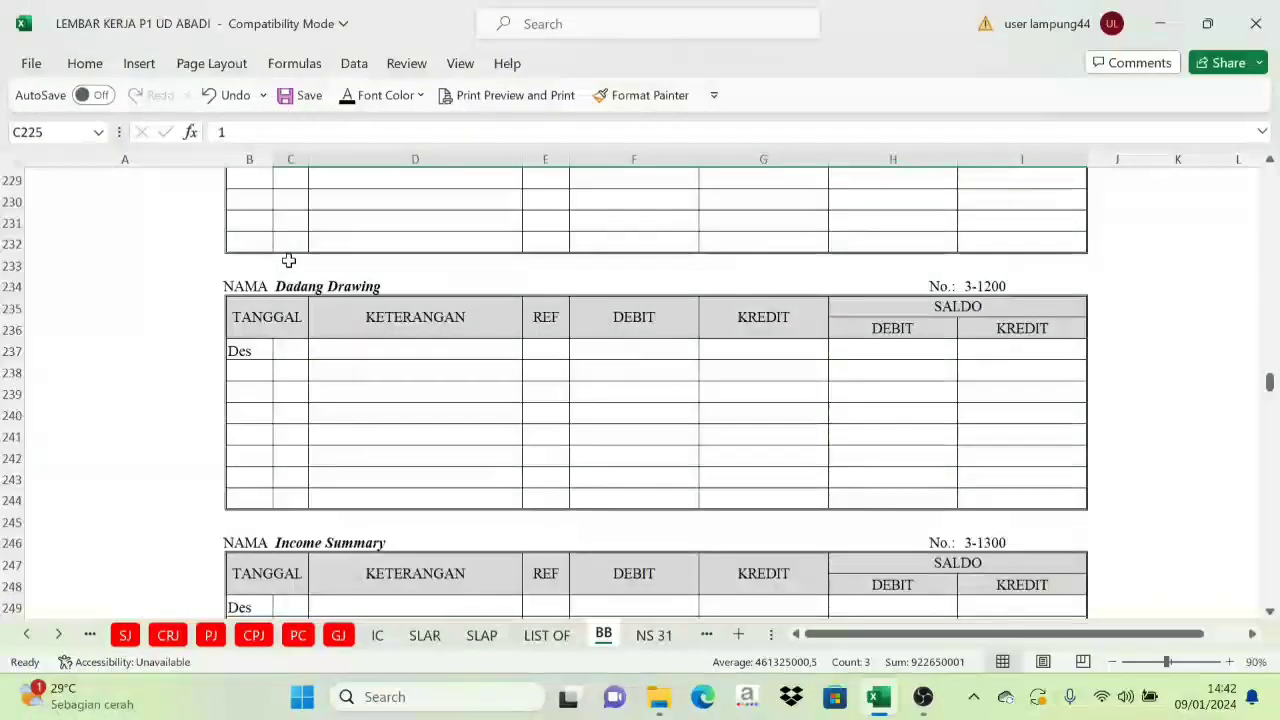
pyautogui.click(286, 350)
pyautogui.keyDown('shift'); pyautogui.click(1058, 357); pyautogui.keyUp('shift')
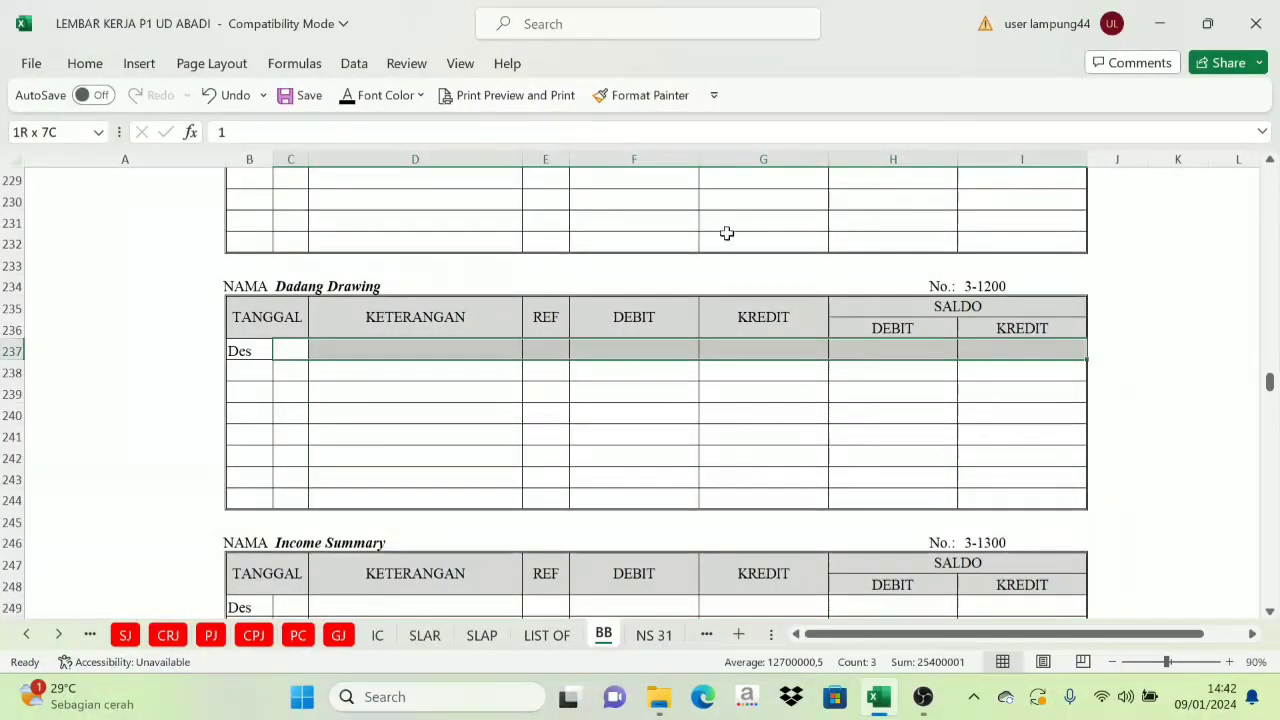
pyautogui.click(350, 96)
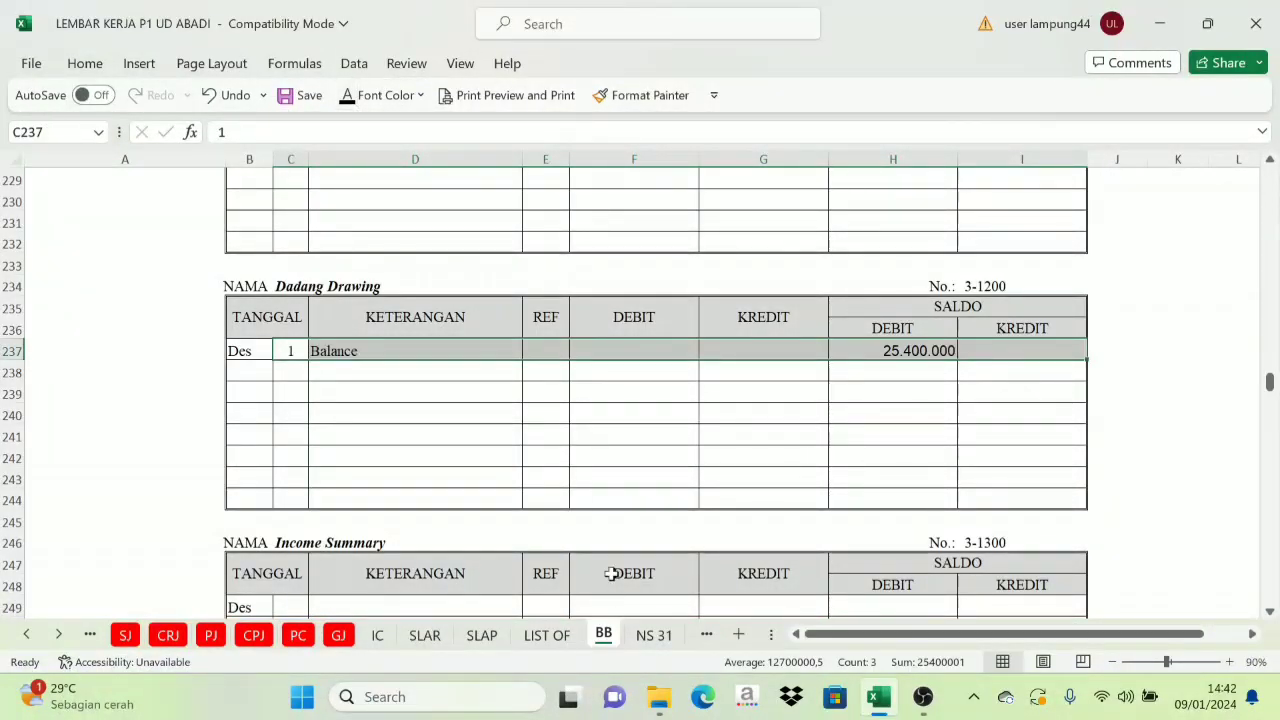
# Apply black font colour to the hidden 1 December Balance row in the Income Summary ledger
pyautogui.scroll(2, 550, 497)
pyautogui.scroll(-3, 548, 497)
pyautogui.scroll(-2, 548, 497)
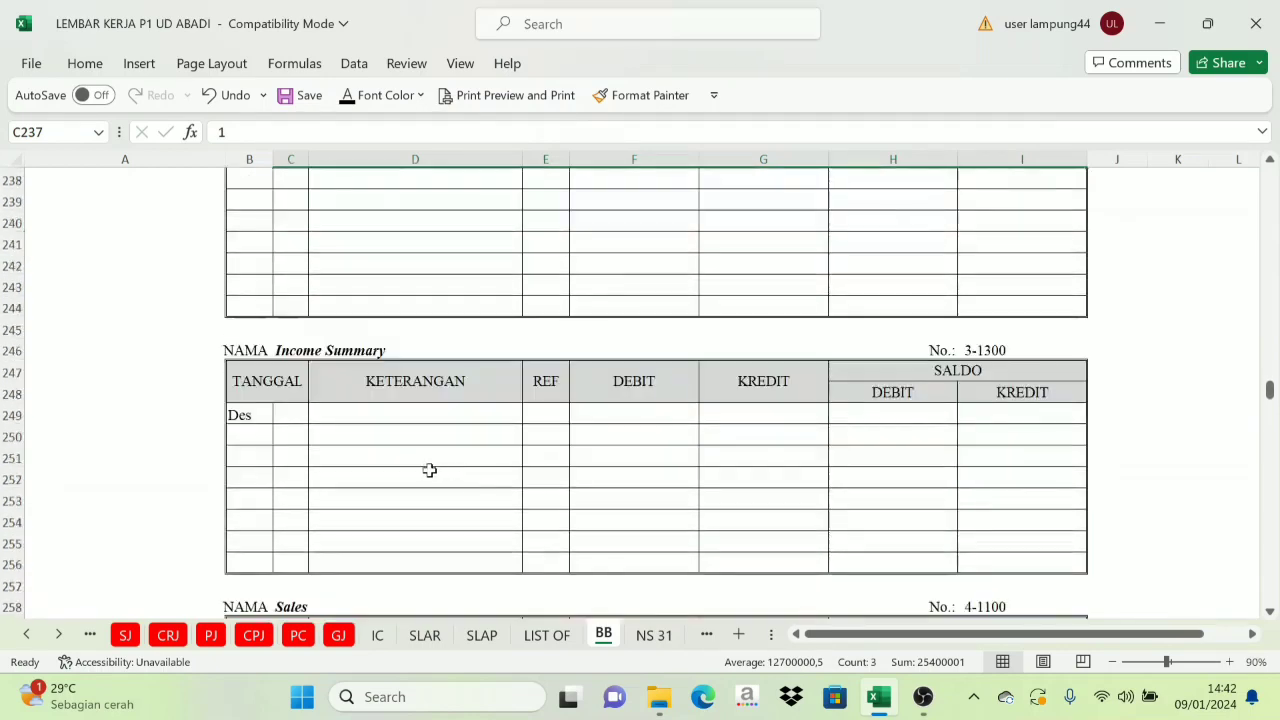
pyautogui.click(300, 415)
pyautogui.keyDown('shift'); pyautogui.click(1000, 423); pyautogui.keyUp('shift')
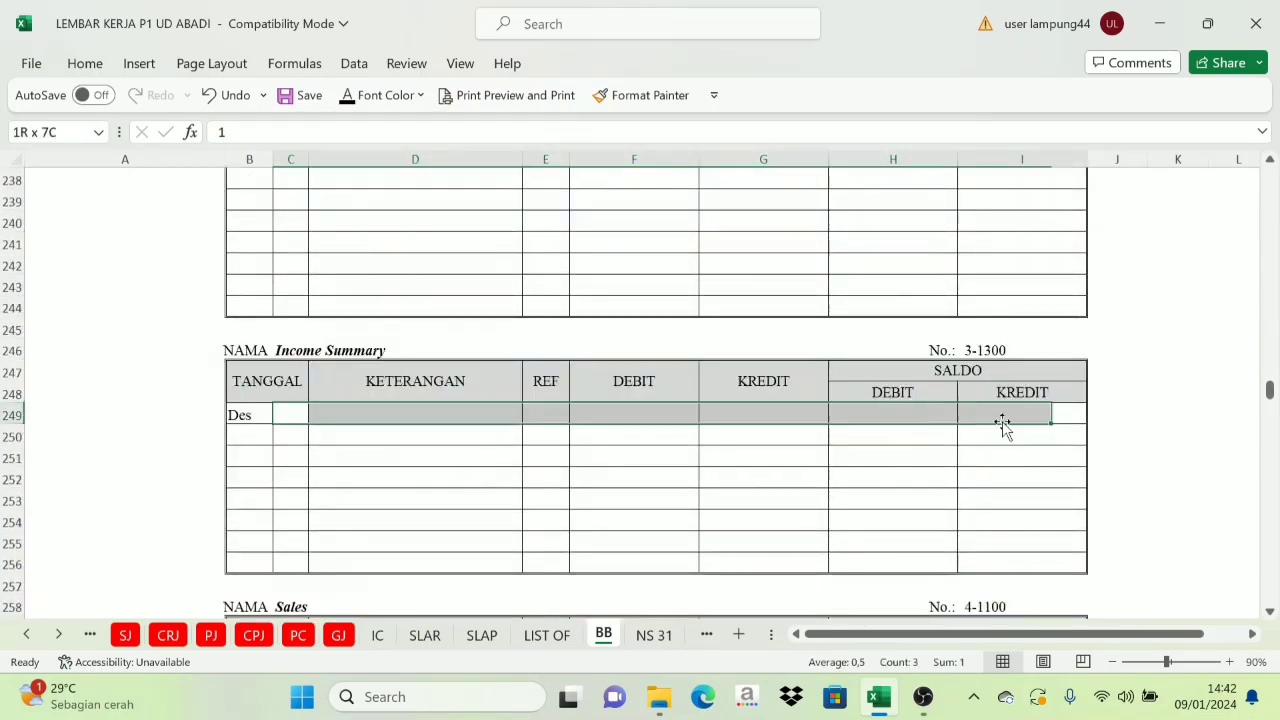
pyautogui.click(350, 96)
# Apply black font colour to the hidden 1 December Balance rows in the Sales and Sales Return ledgers
pyautogui.scroll(-5, 318, 330)
pyautogui.click(290, 351)
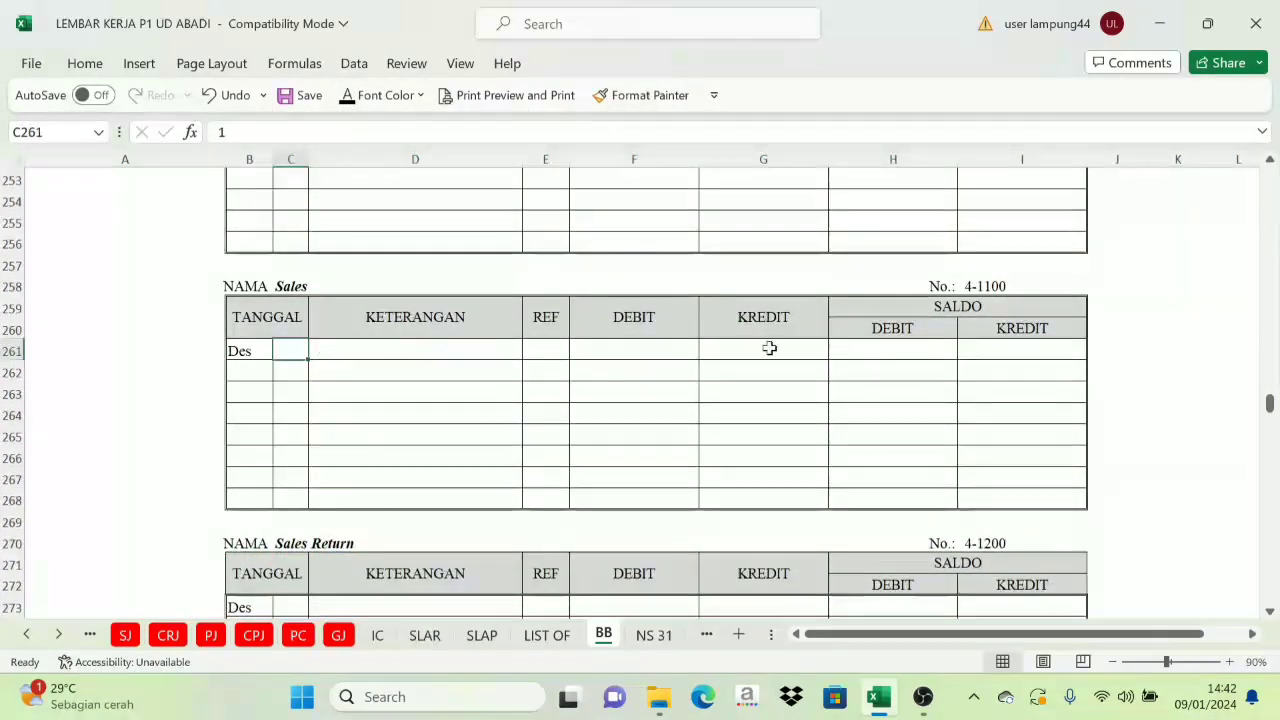
pyautogui.keyDown('shift'); pyautogui.click(994, 353); pyautogui.keyUp('shift')
pyautogui.click(350, 96)
pyautogui.scroll(-4, 328, 331)
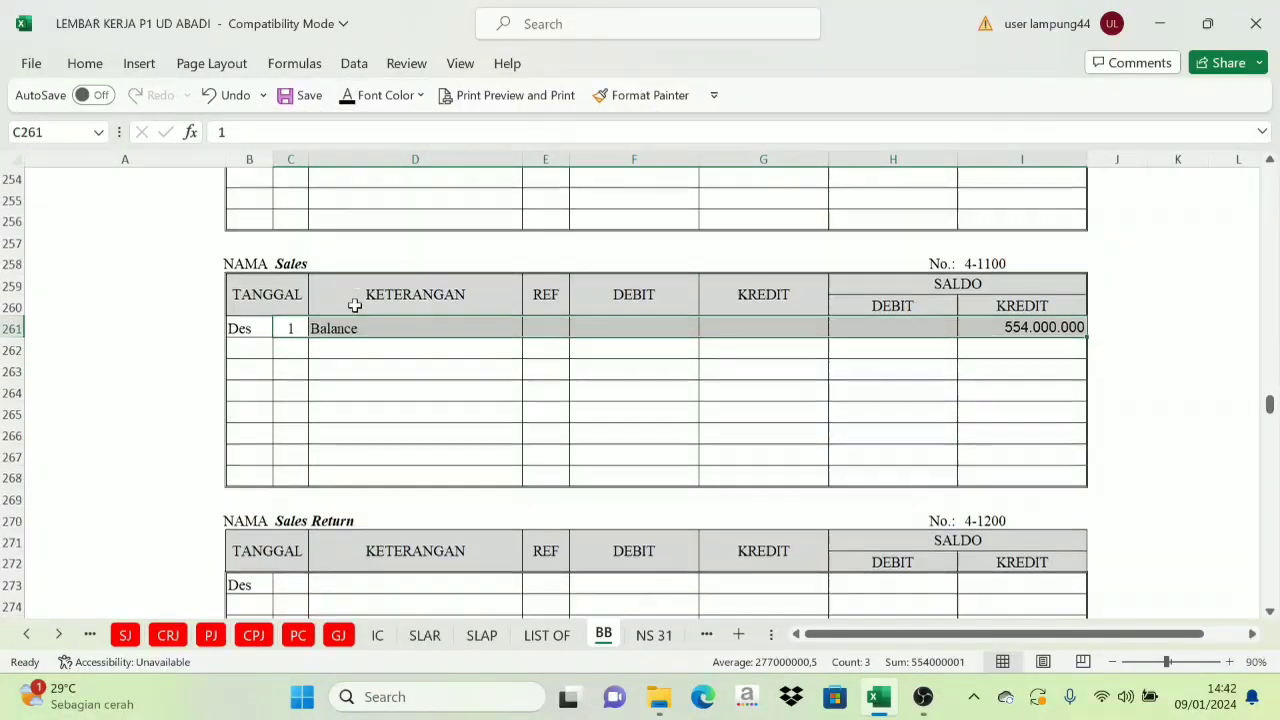
pyautogui.click(291, 352)
pyautogui.keyDown('shift'); pyautogui.click(987, 342); pyautogui.keyUp('shift')
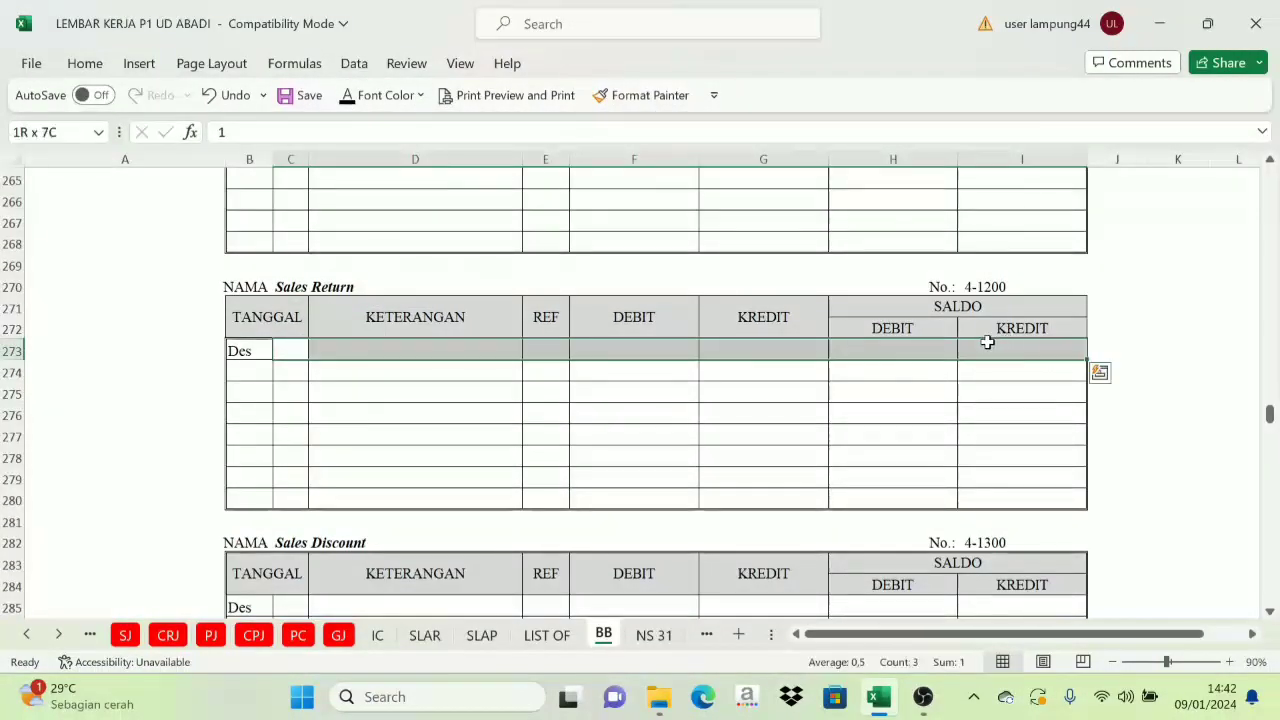
pyautogui.click(350, 96)
# Apply black font colour to the hidden 1 December Balance rows in the Sales Discount and Freight Collected ledgers
pyautogui.scroll(-5, 345, 305)
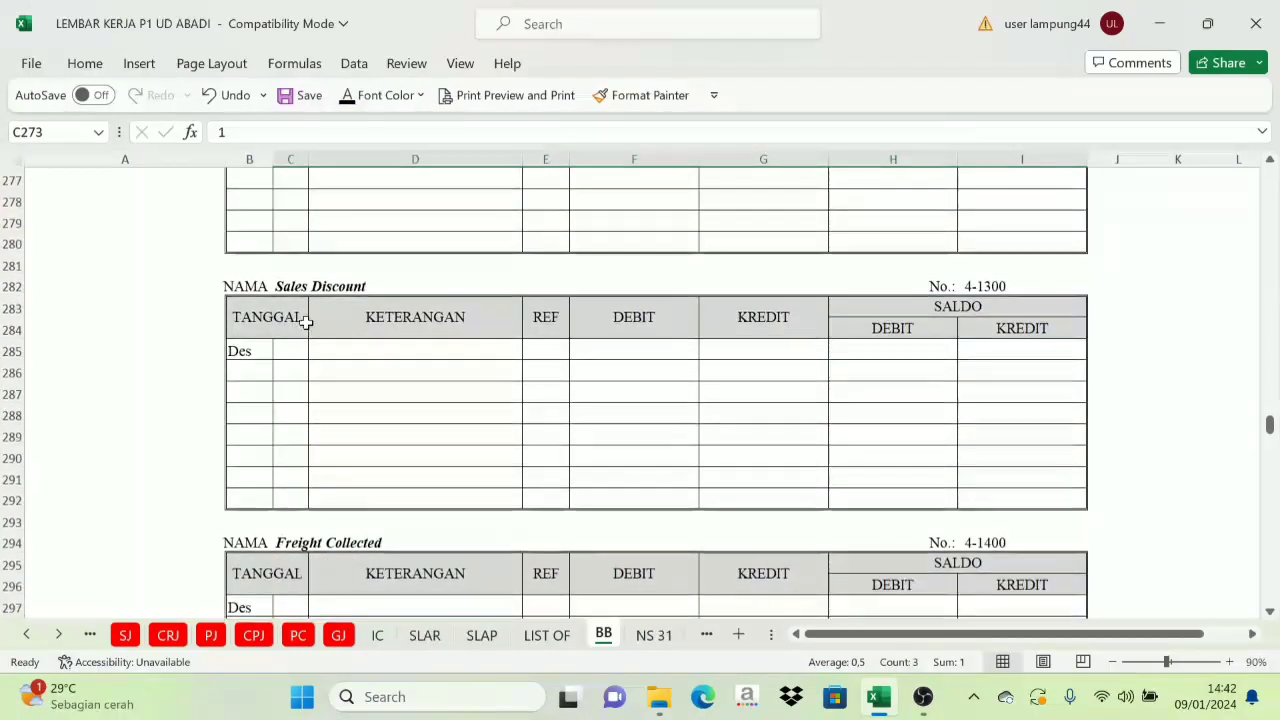
pyautogui.click(286, 343)
pyautogui.keyDown('shift'); pyautogui.click(994, 352); pyautogui.keyUp('shift')
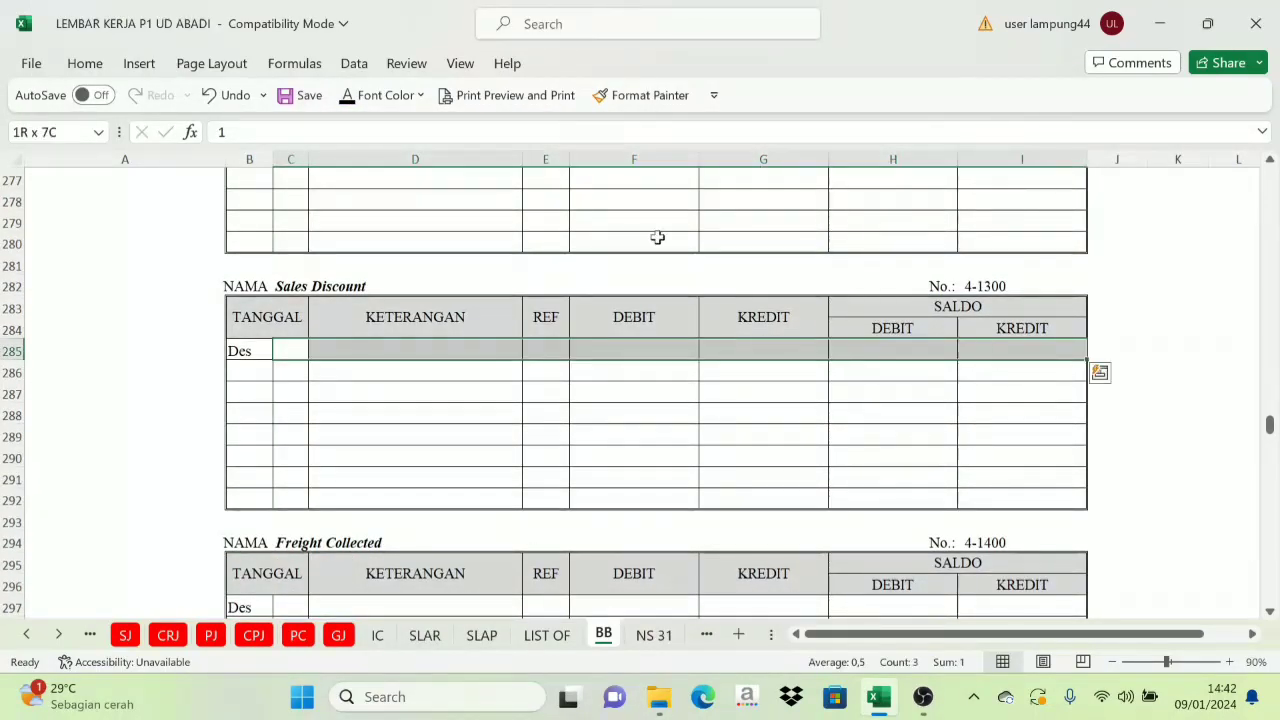
pyautogui.click(350, 96)
pyautogui.scroll(-5, 377, 221)
pyautogui.click(286, 286)
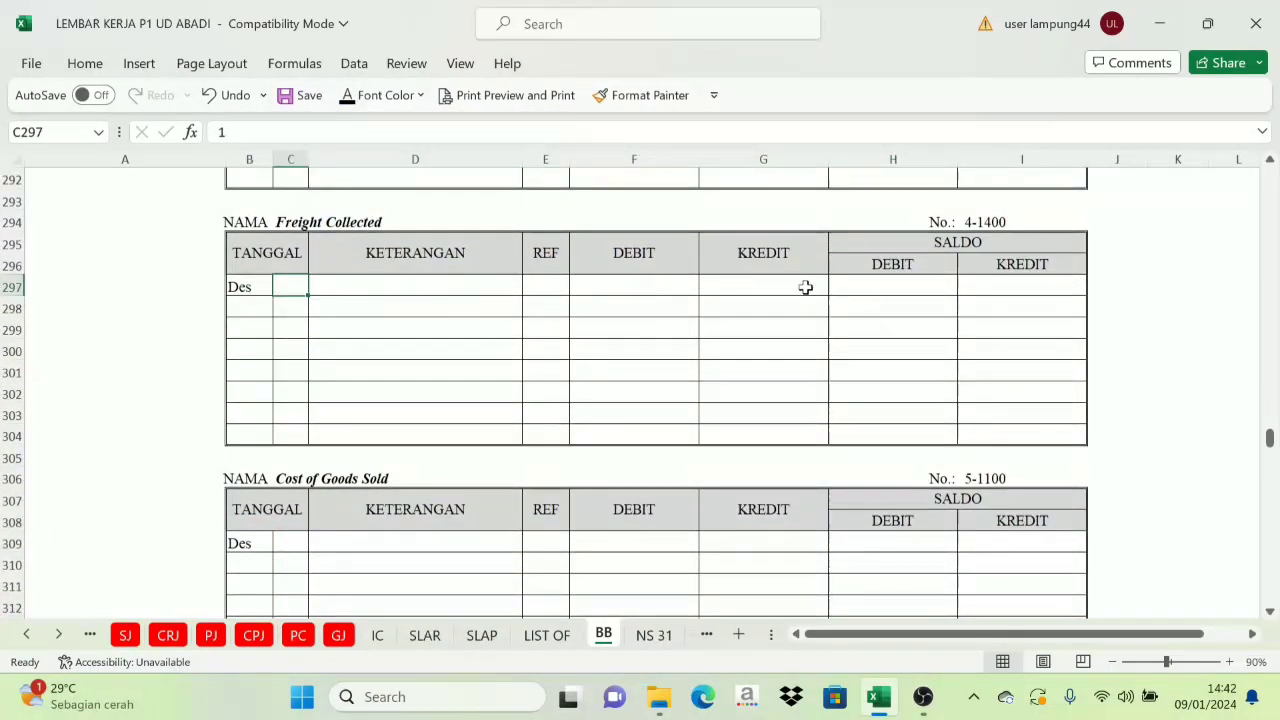
pyautogui.keyDown('shift'); pyautogui.click(980, 286); pyautogui.keyUp('shift')
pyautogui.click(350, 96)
# Apply black font colour to the hidden 1 December Balance rows in the Cost of Goods Sold and Freight Paid ledgers
pyautogui.scroll(-4, 363, 206)
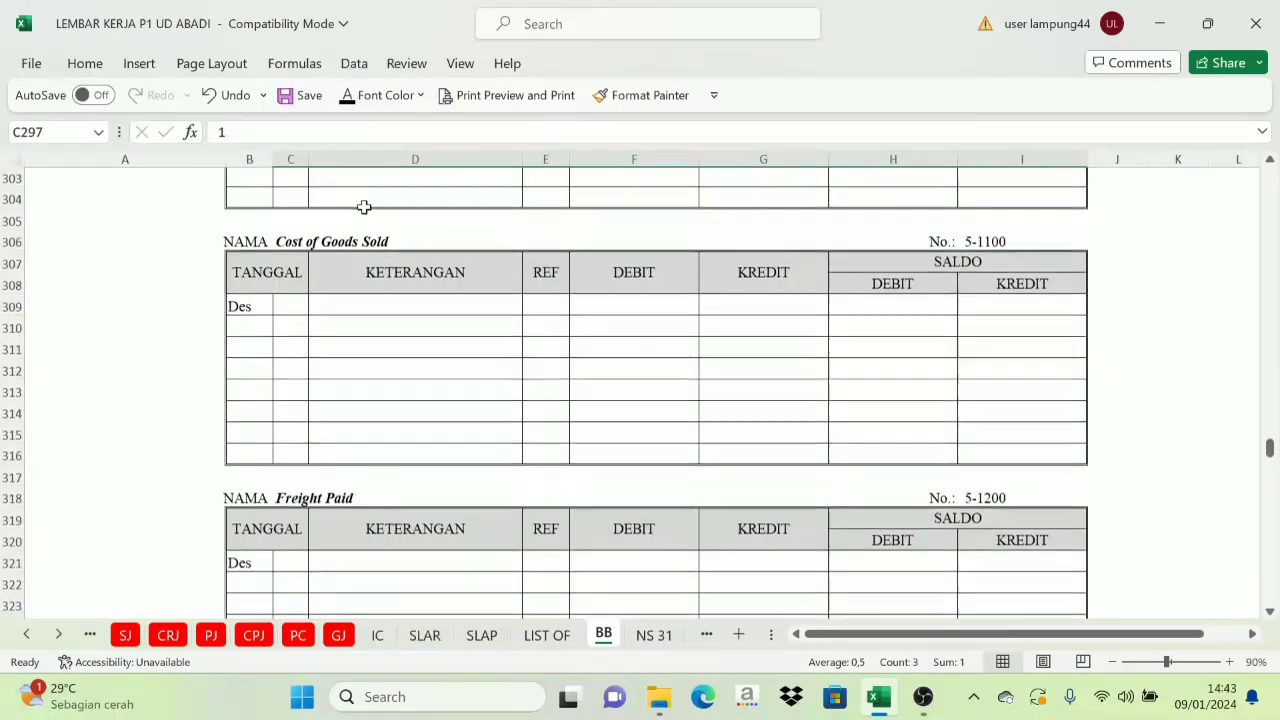
pyautogui.click(281, 286)
pyautogui.keyDown('shift'); pyautogui.click(933, 283); pyautogui.keyUp('shift')
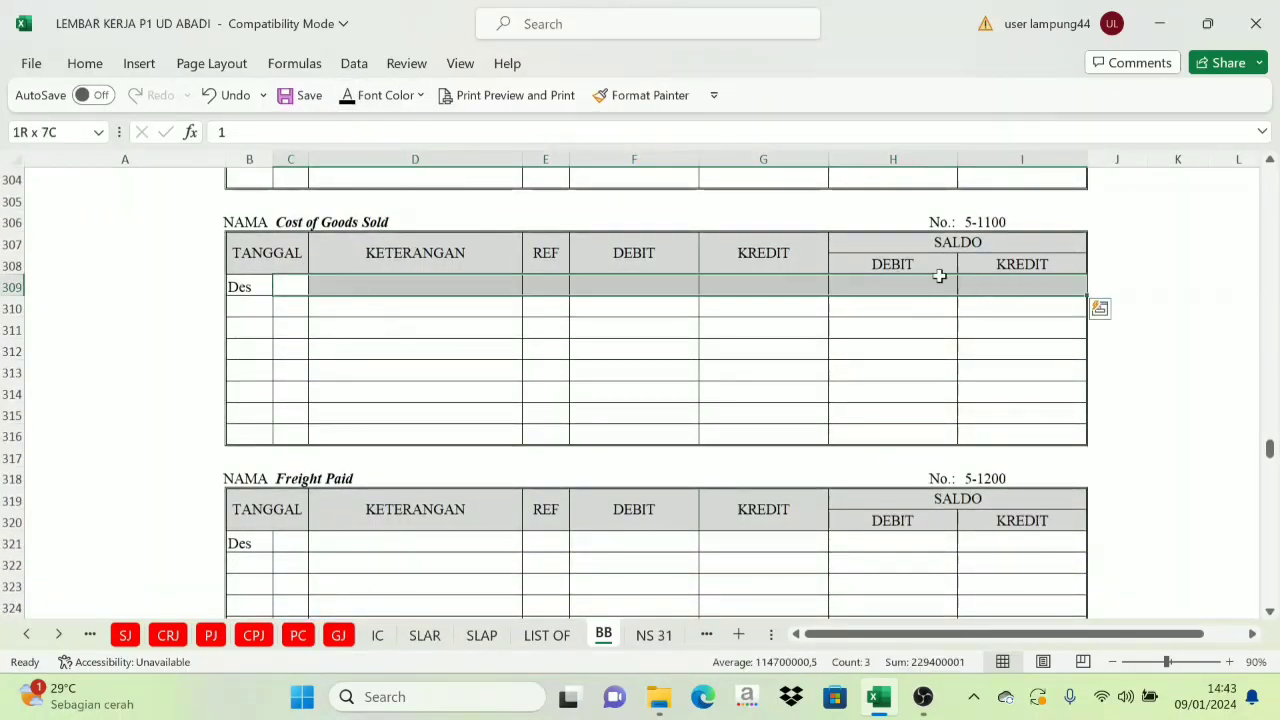
pyautogui.click(366, 95)
pyautogui.scroll(-3, 349, 314)
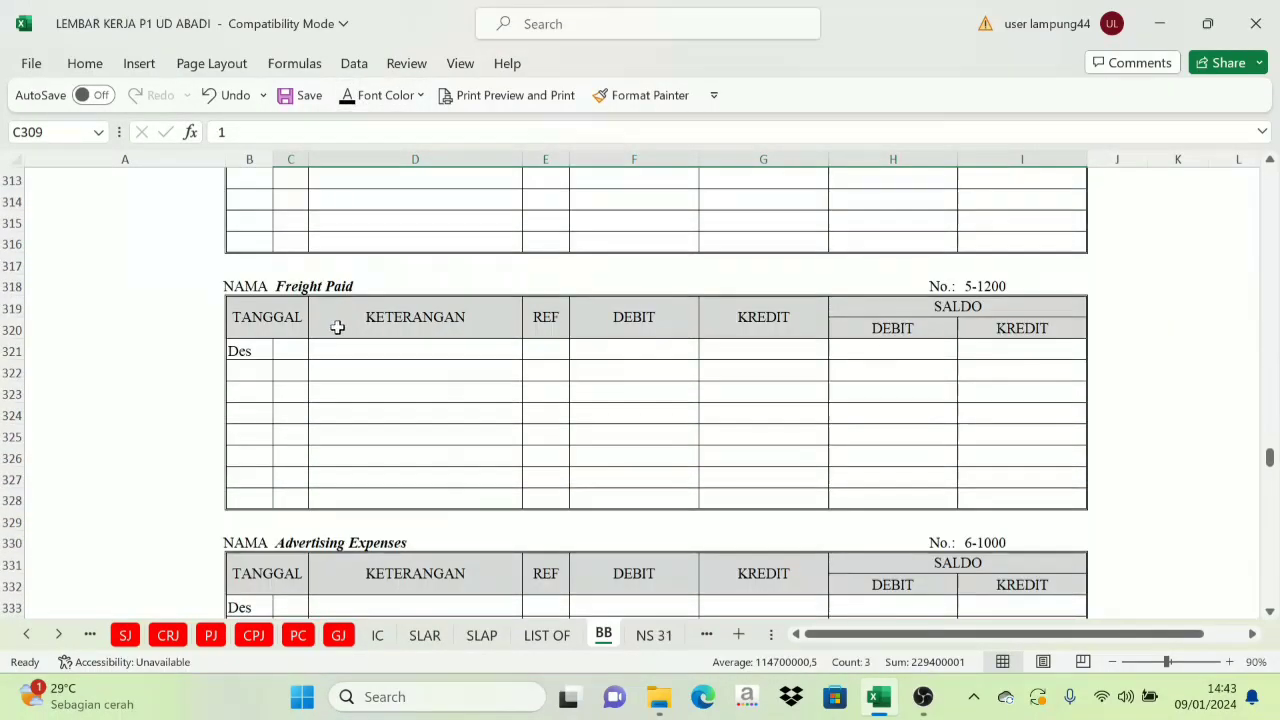
pyautogui.click(300, 347)
pyautogui.keyDown('shift'); pyautogui.click(966, 343); pyautogui.keyUp('shift')
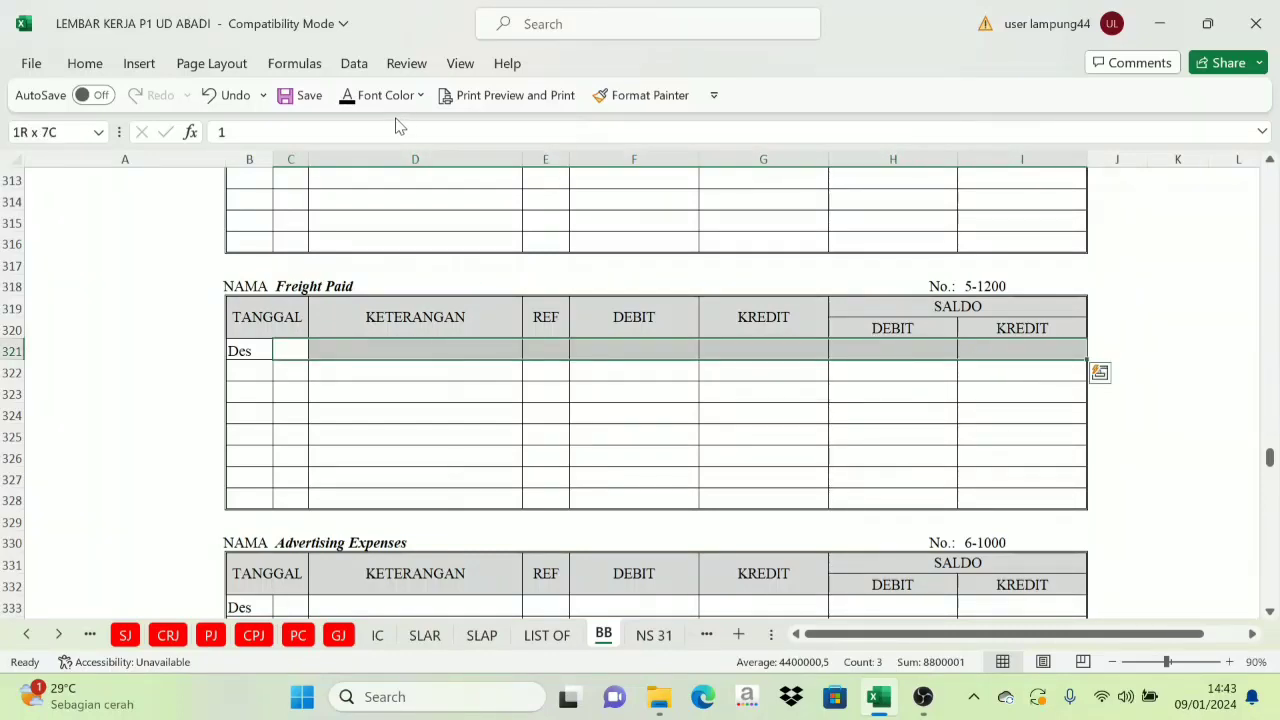
pyautogui.click(350, 95)
# Apply black font colour to the hidden 1 December Balance rows in the Advertising Expenses and Telephone, Internet & Electricity ledgers
pyautogui.scroll(-2, 405, 347)
pyautogui.scroll(-3, 405, 347)
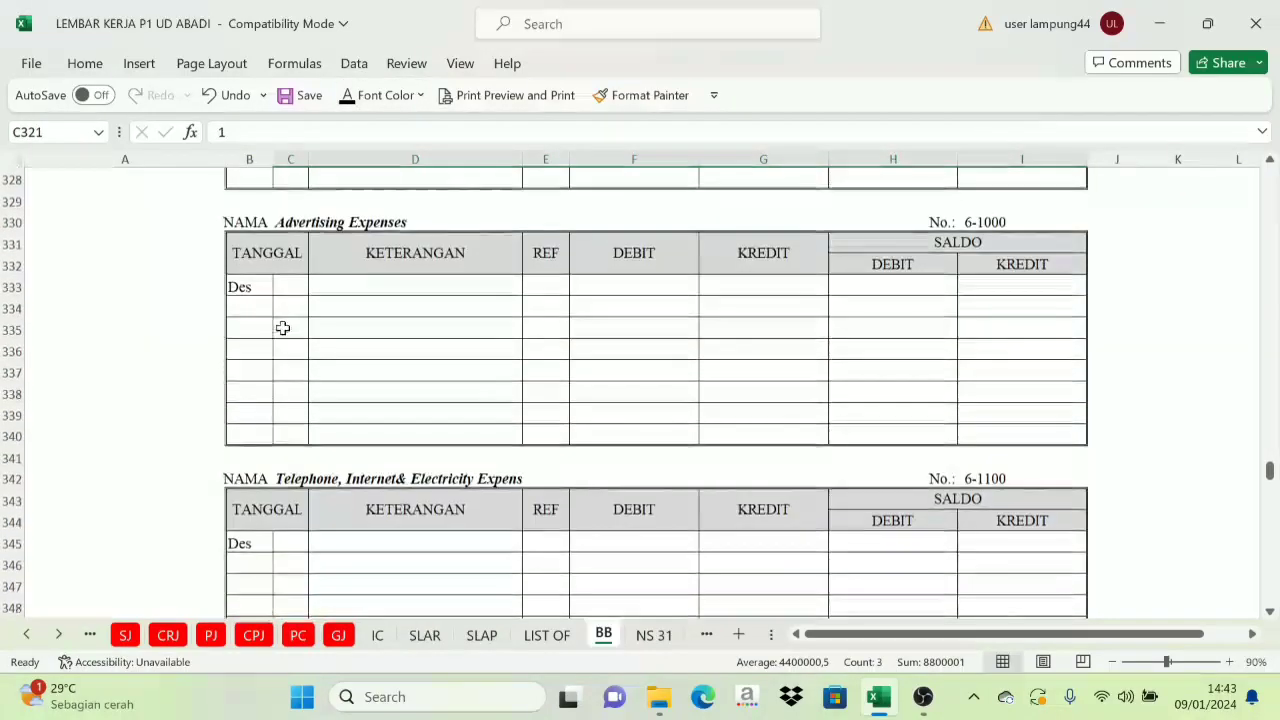
pyautogui.click(290, 287)
pyautogui.keyDown('shift'); pyautogui.click(997, 289); pyautogui.keyUp('shift')
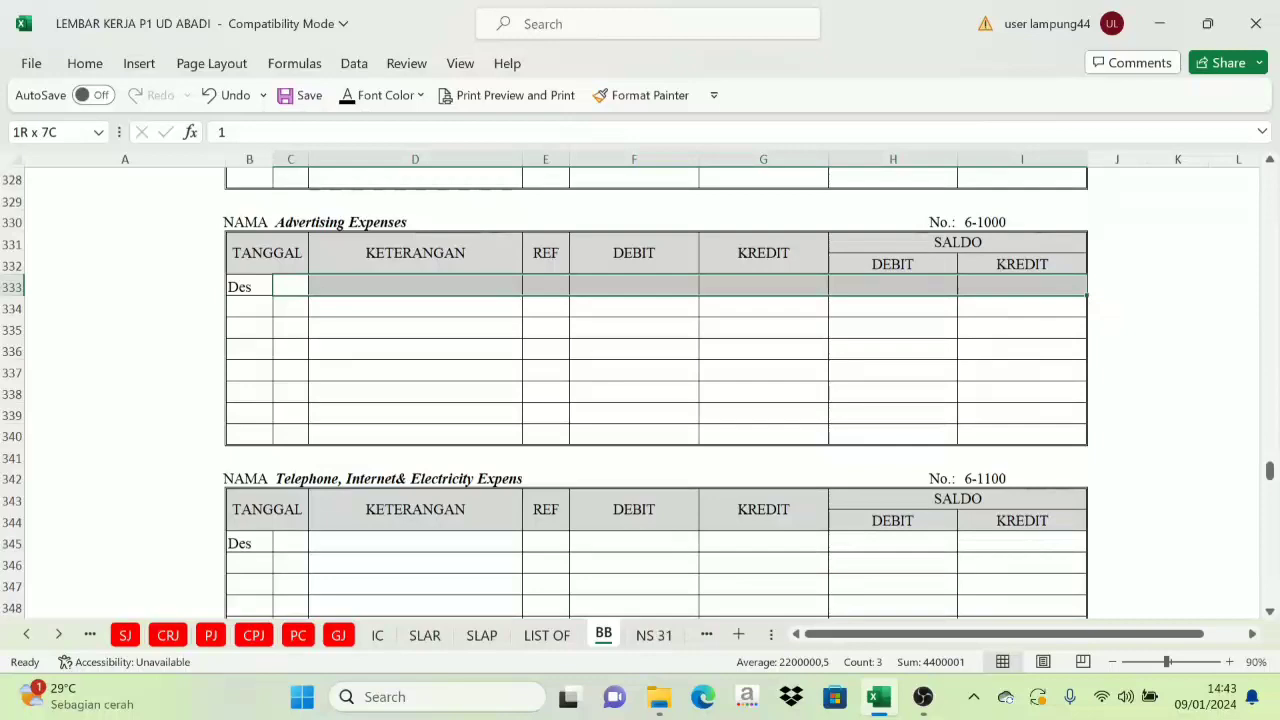
pyautogui.click(350, 95)
pyautogui.scroll(-2, 296, 348)
pyautogui.scroll(-1, 296, 348)
pyautogui.click(290, 352)
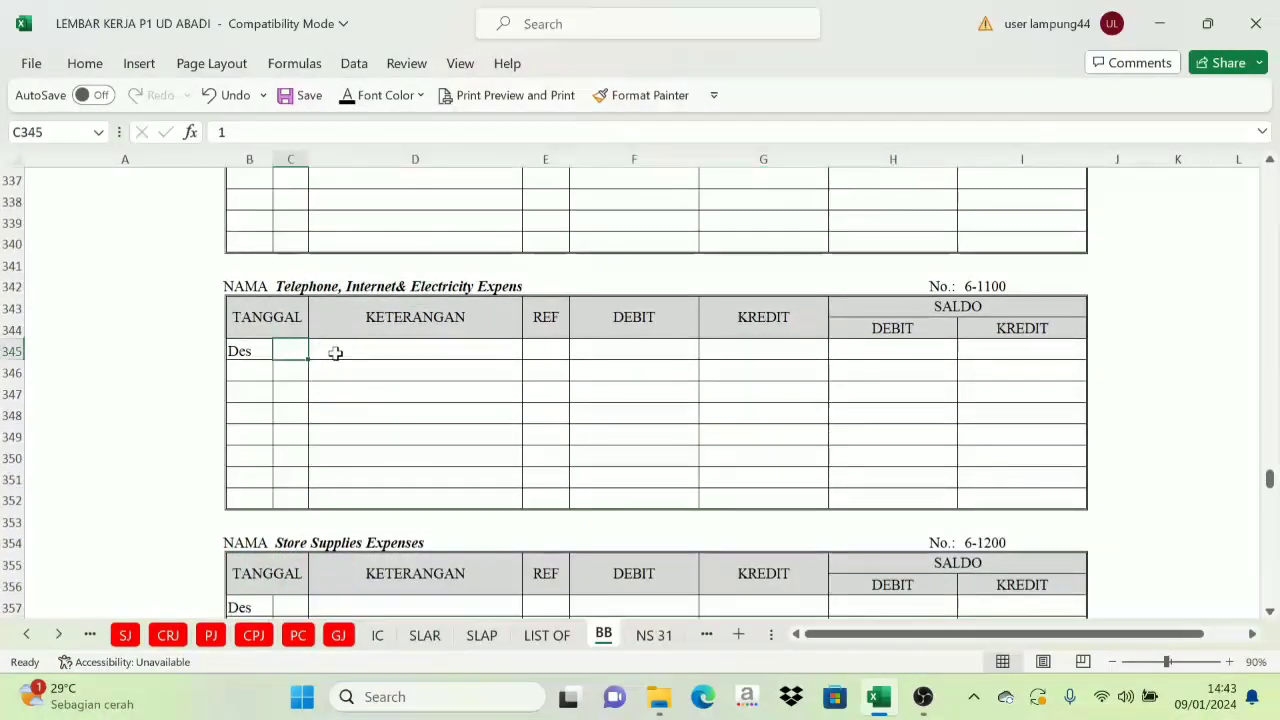
pyautogui.keyDown('shift'); pyautogui.click(1052, 360); pyautogui.keyUp('shift')
pyautogui.click(346, 97)
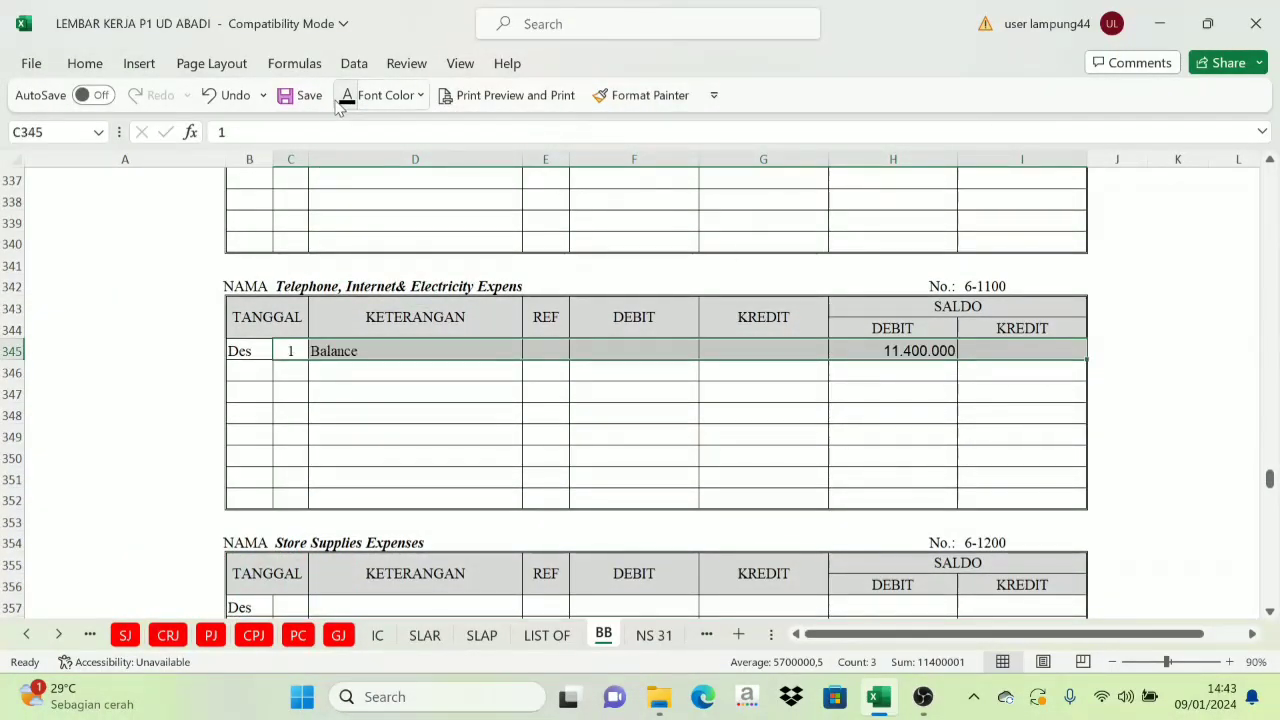
# Apply black font colour to the hidden 1 December Balance rows in the Store Supplies Expenses and Bad Debt Expense ledgers
pyautogui.scroll(-4, 320, 334)
pyautogui.click(294, 340)
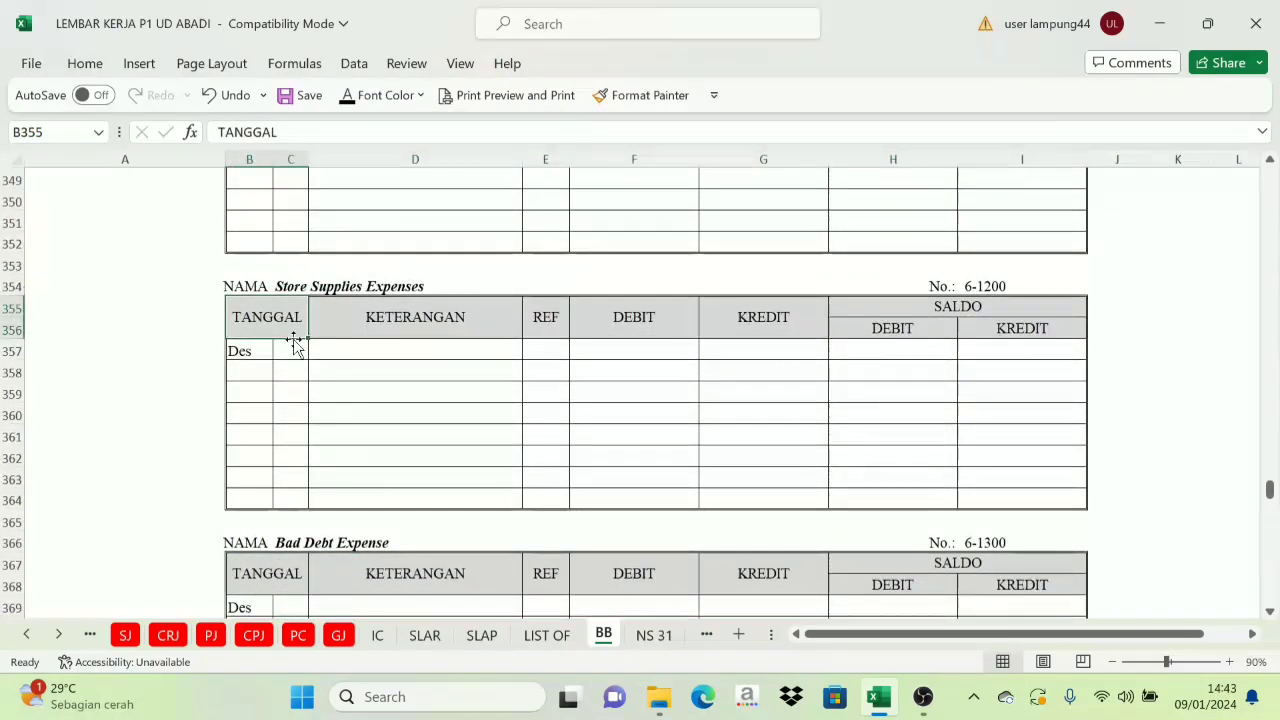
pyautogui.keyDown('shift'); pyautogui.click(1052, 347); pyautogui.keyUp('shift')
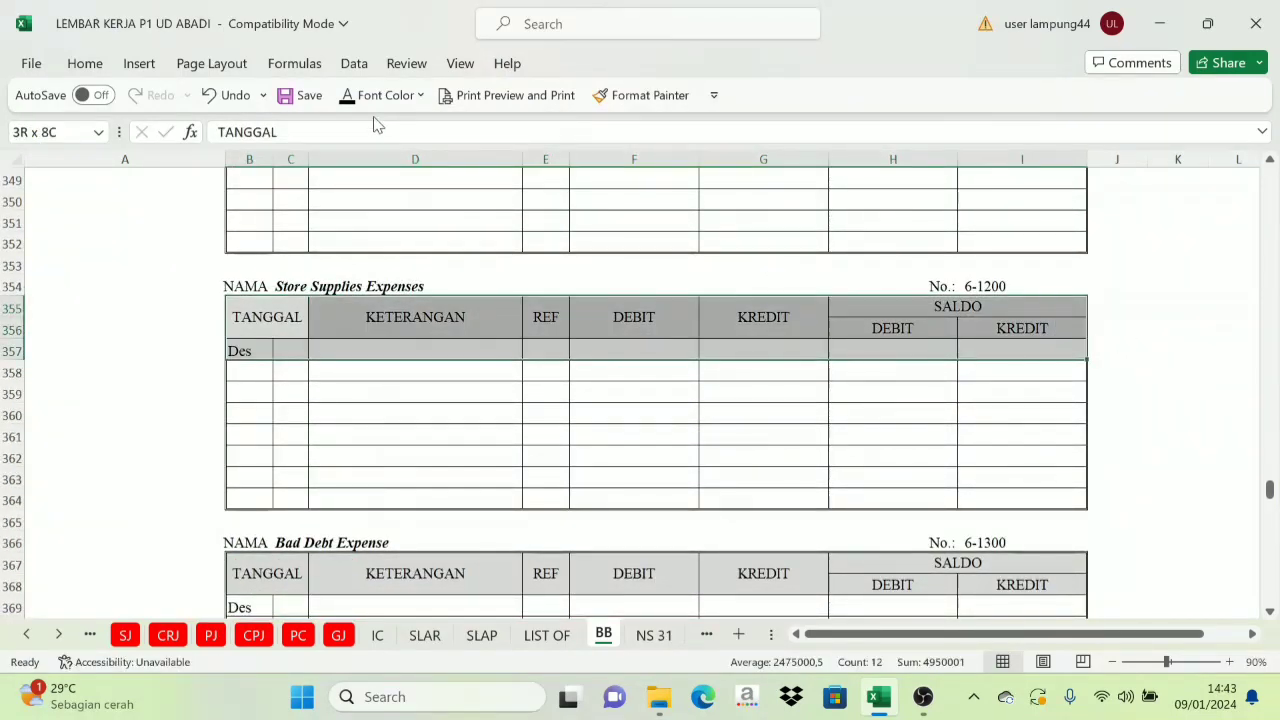
pyautogui.click(346, 97)
pyautogui.scroll(-5, 374, 243)
pyautogui.click(291, 286)
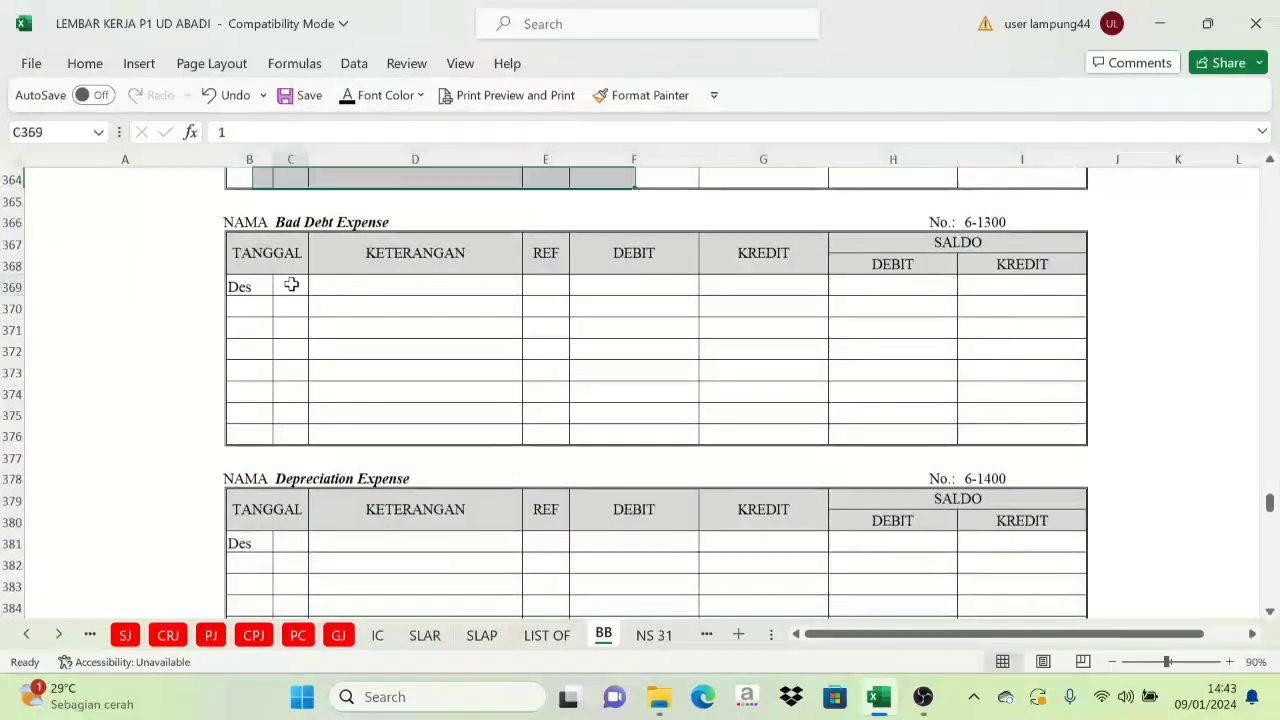
pyautogui.keyDown('shift'); pyautogui.click(980, 291); pyautogui.keyUp('shift')
pyautogui.click(349, 95)
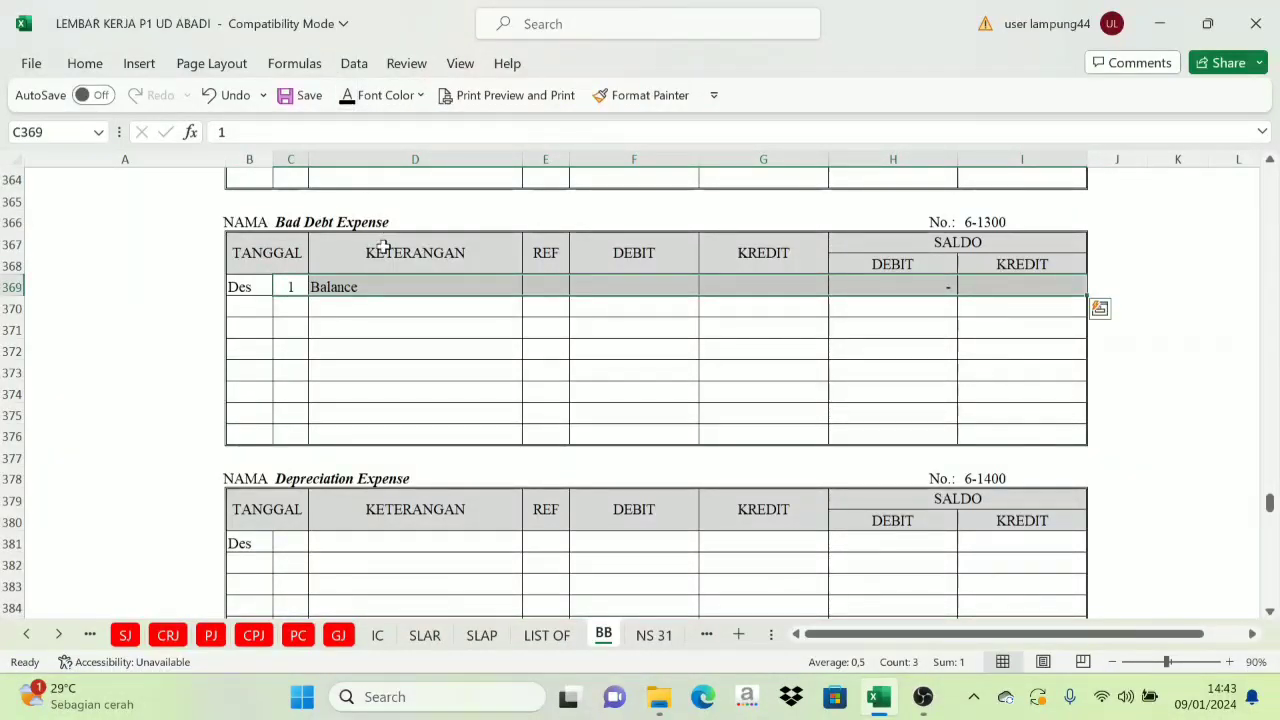
# Apply black font colour to the hidden 1 December Balance rows in the Depreciation Expense and Insurance Expense ledgers
pyautogui.scroll(-4, 343, 277)
pyautogui.click(290, 286)
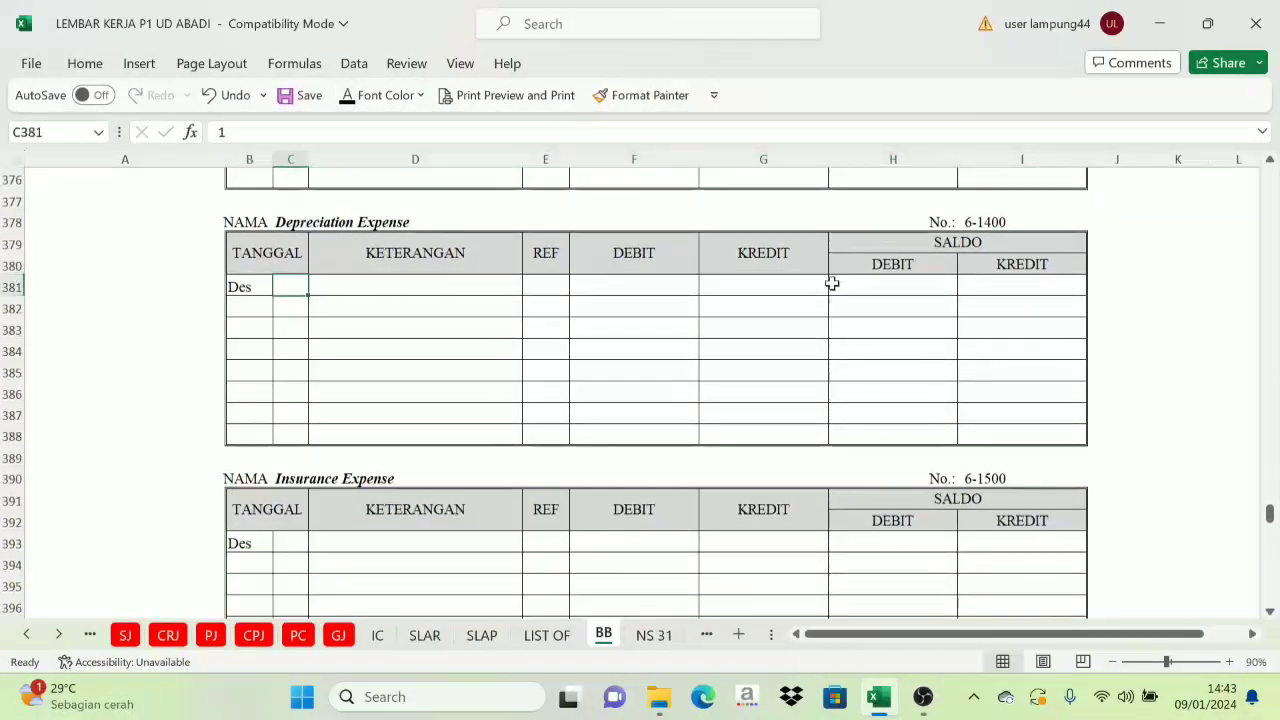
pyautogui.keyDown('shift'); pyautogui.click(984, 286); pyautogui.keyUp('shift')
pyautogui.click(349, 95)
pyautogui.scroll(-5, 325, 232)
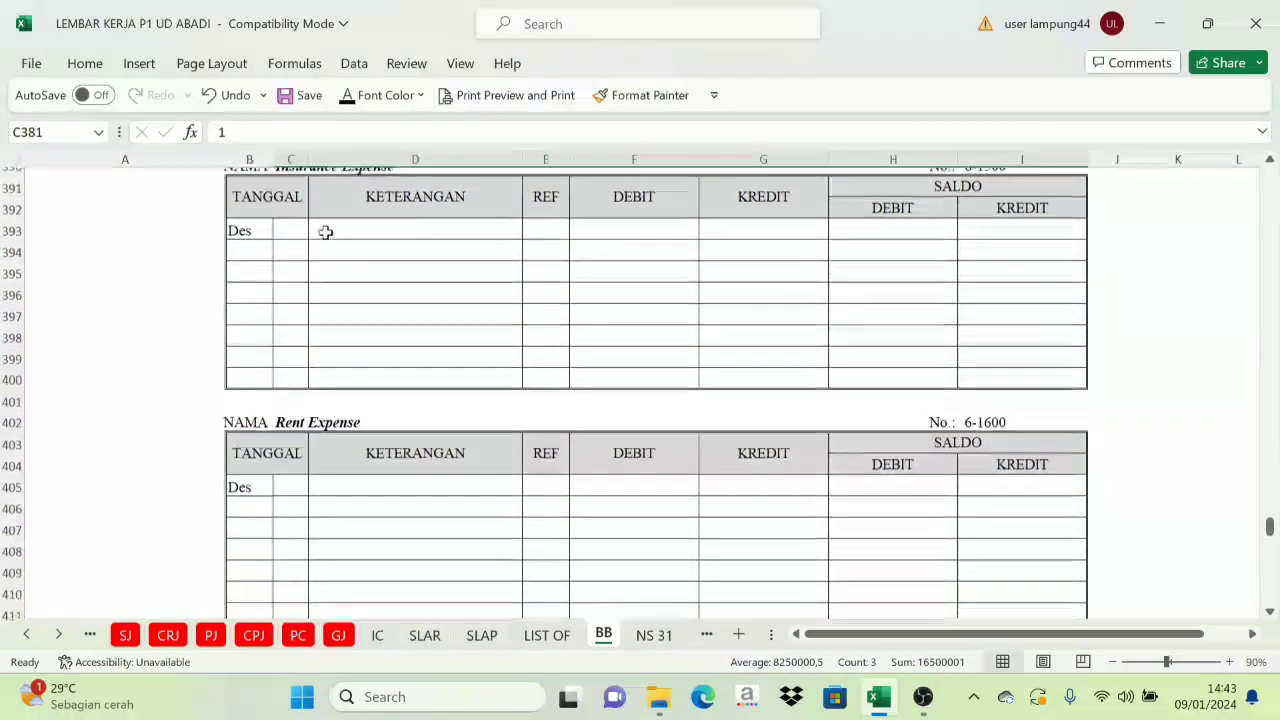
pyautogui.click(291, 220)
pyautogui.keyDown('shift'); pyautogui.click(970, 222); pyautogui.keyUp('shift')
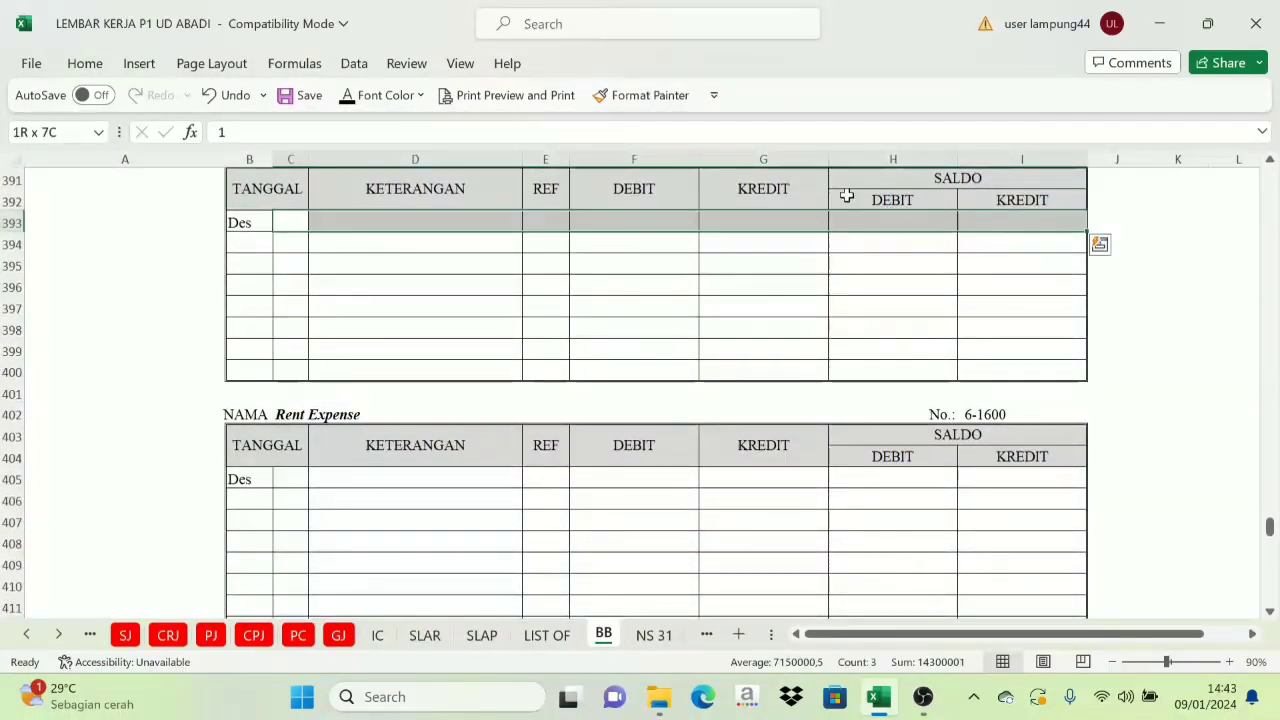
pyautogui.click(349, 95)
# Apply black font colour to the hidden 1 December Balance rows in the Rent Expense and Wages & Salaries Expense ledgers
pyautogui.scroll(-3, 290, 300)
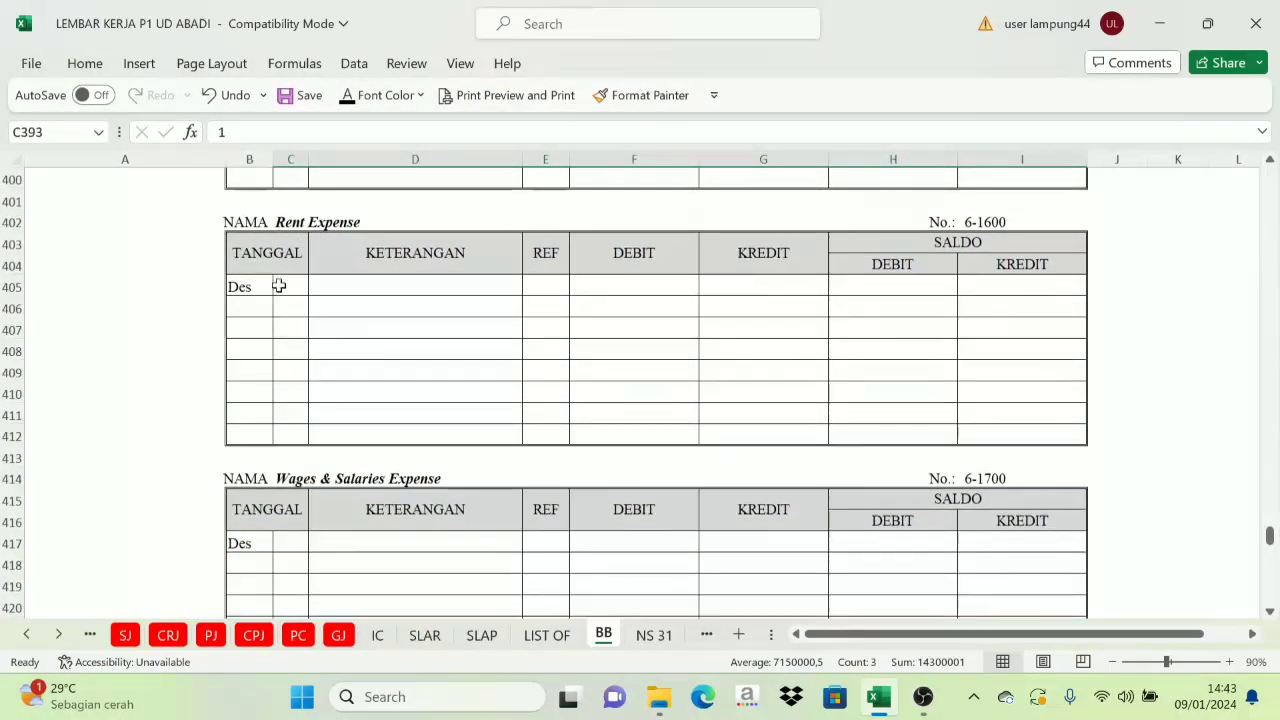
pyautogui.click(279, 286)
pyautogui.keyDown('shift'); pyautogui.click(962, 284); pyautogui.keyUp('shift')
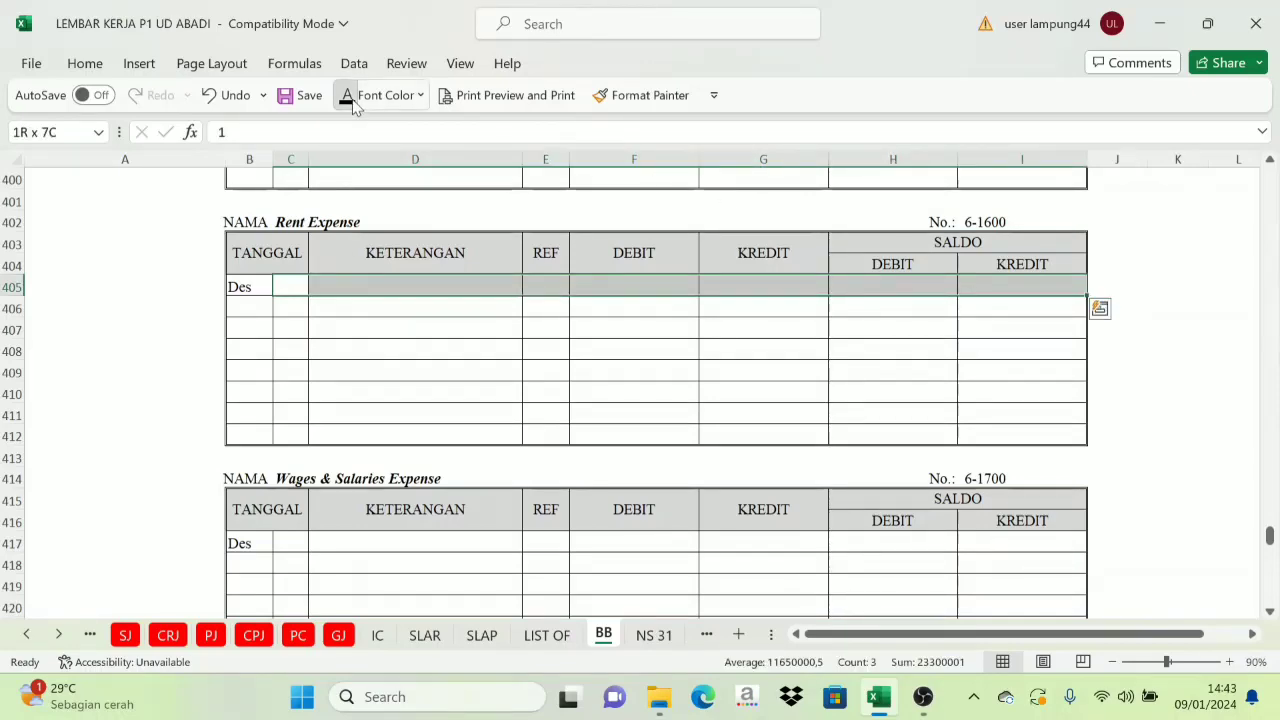
pyautogui.click(349, 95)
pyautogui.scroll(-4, 323, 295)
pyautogui.click(293, 289)
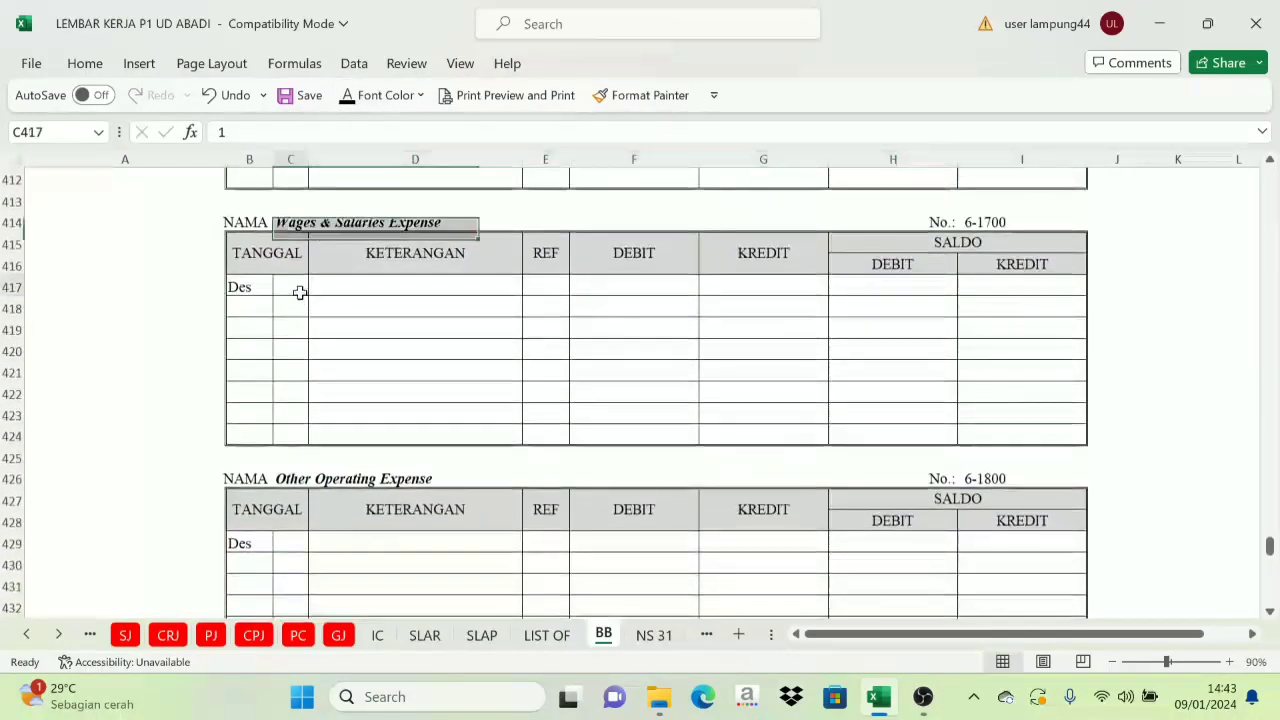
pyautogui.keyDown('shift'); pyautogui.click(1020, 282); pyautogui.keyUp('shift')
pyautogui.click(349, 95)
# Apply black font colour to the hidden 1 December Balance rows in the Other Operating Expense and Interest Revenue ledgers
pyautogui.scroll(-2, 341, 229)
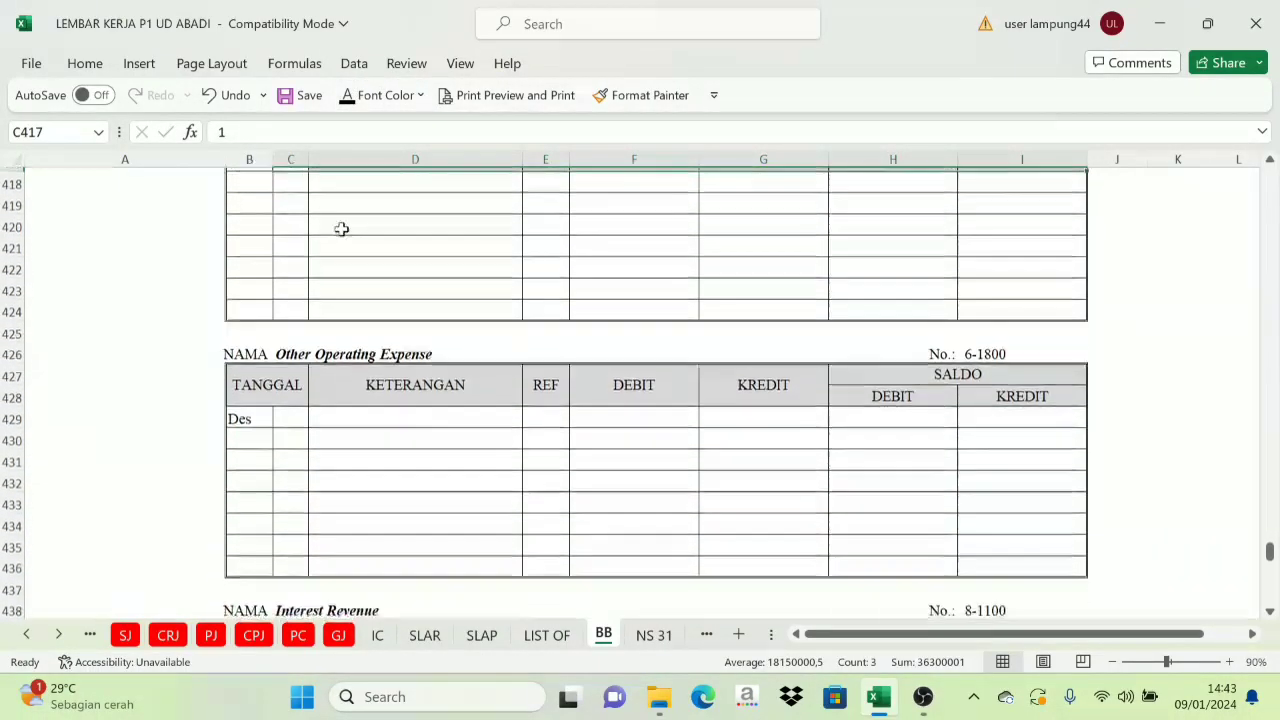
pyautogui.scroll(-2, 341, 229)
pyautogui.click(300, 283)
pyautogui.keyDown('shift'); pyautogui.click(982, 287); pyautogui.keyUp('shift')
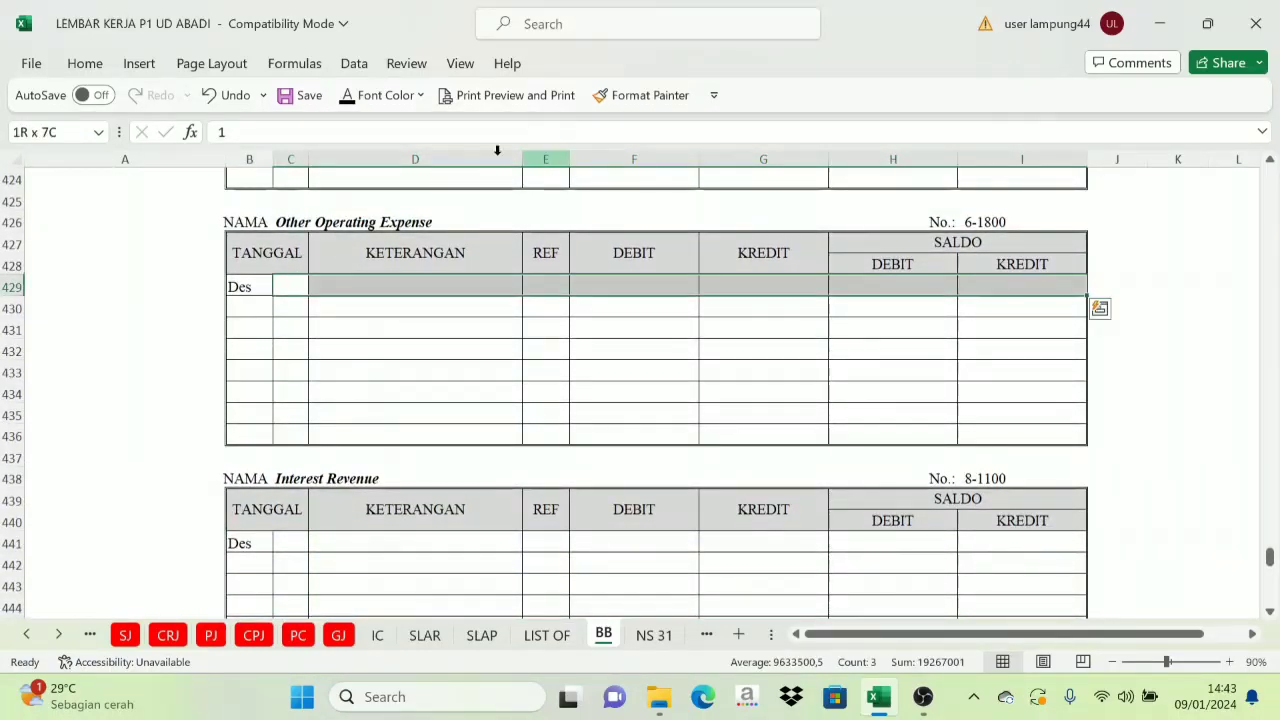
pyautogui.click(349, 95)
pyautogui.scroll(-3, 330, 252)
pyautogui.scroll(-2, 330, 252)
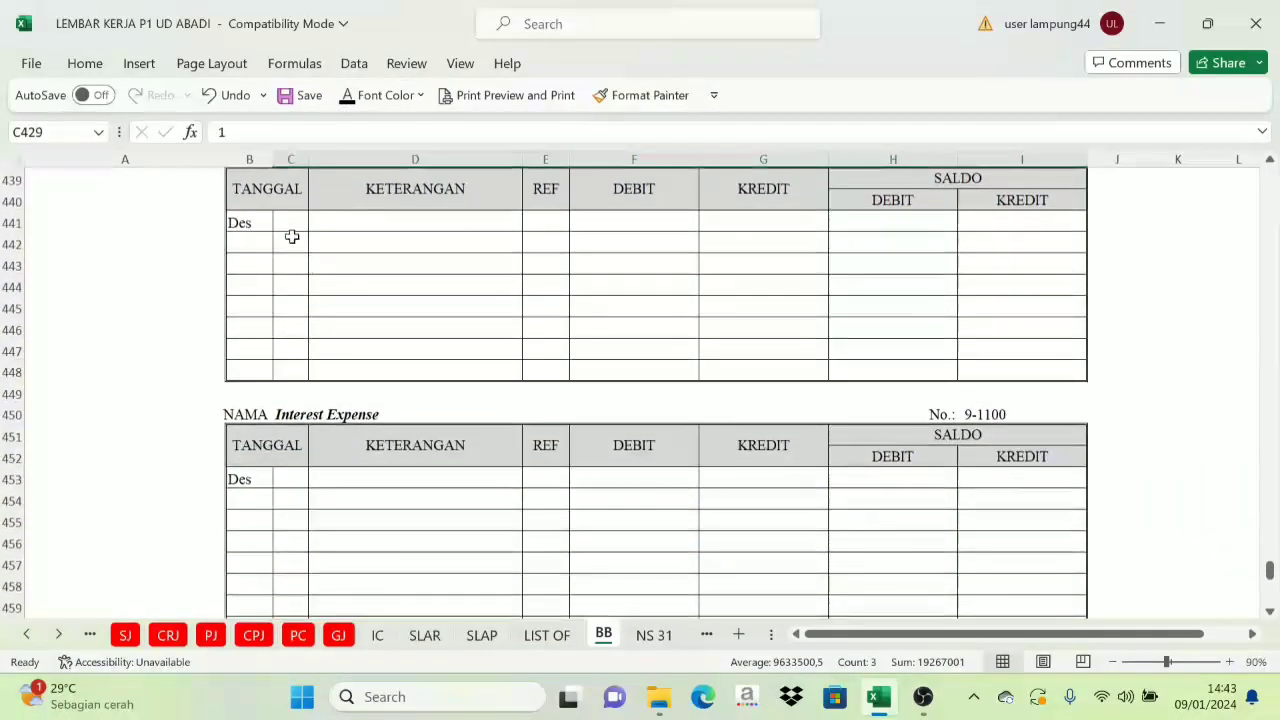
pyautogui.click(290, 224)
pyautogui.keyDown('shift'); pyautogui.click(990, 221); pyautogui.keyUp('shift')
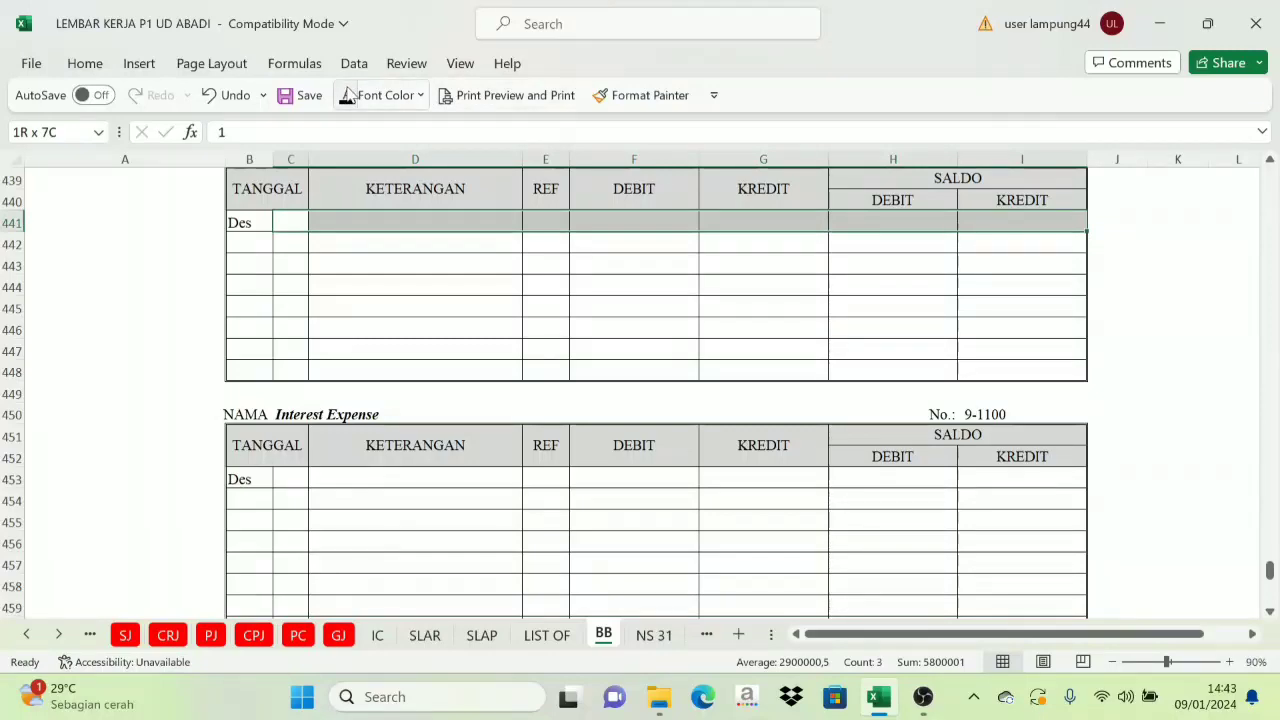
pyautogui.click(349, 95)
# Apply black font colour to the hidden 1 December Balance row in the Interest Expense ledger
pyautogui.scroll(-4, 331, 231)
pyautogui.click(290, 223)
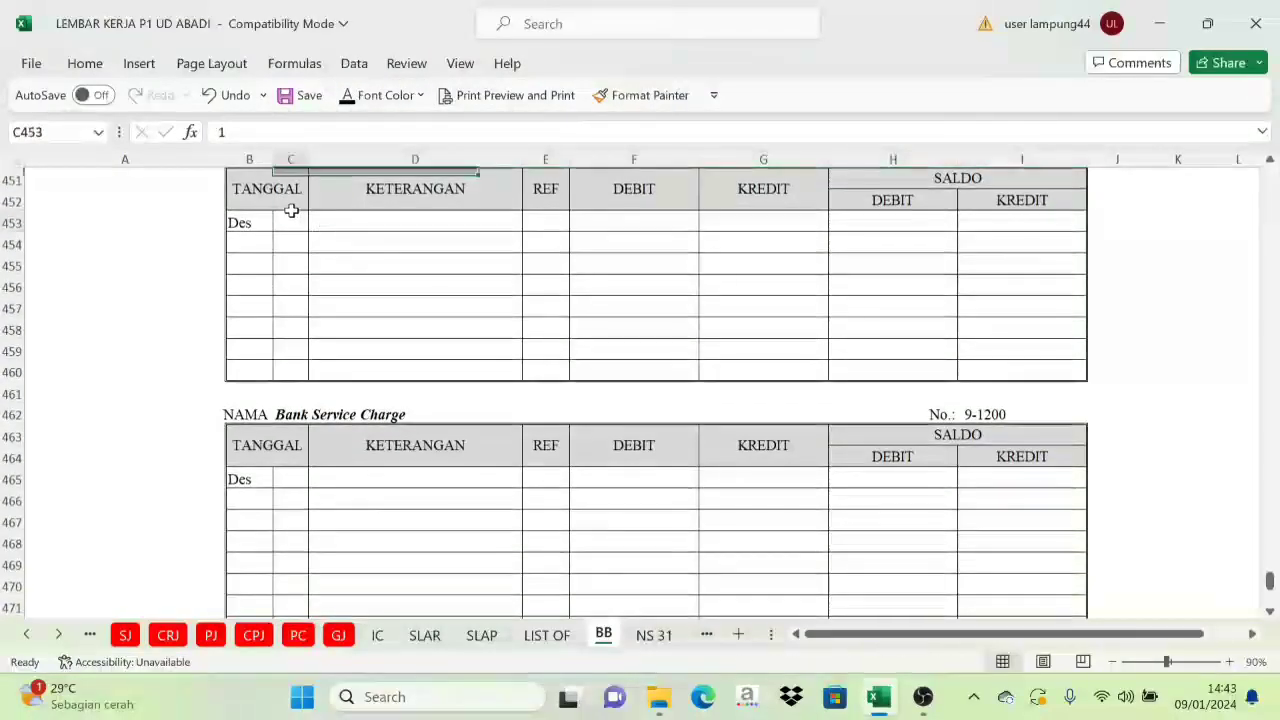
pyautogui.keyDown('shift'); pyautogui.click(1012, 222); pyautogui.keyUp('shift')
pyautogui.click(349, 95)
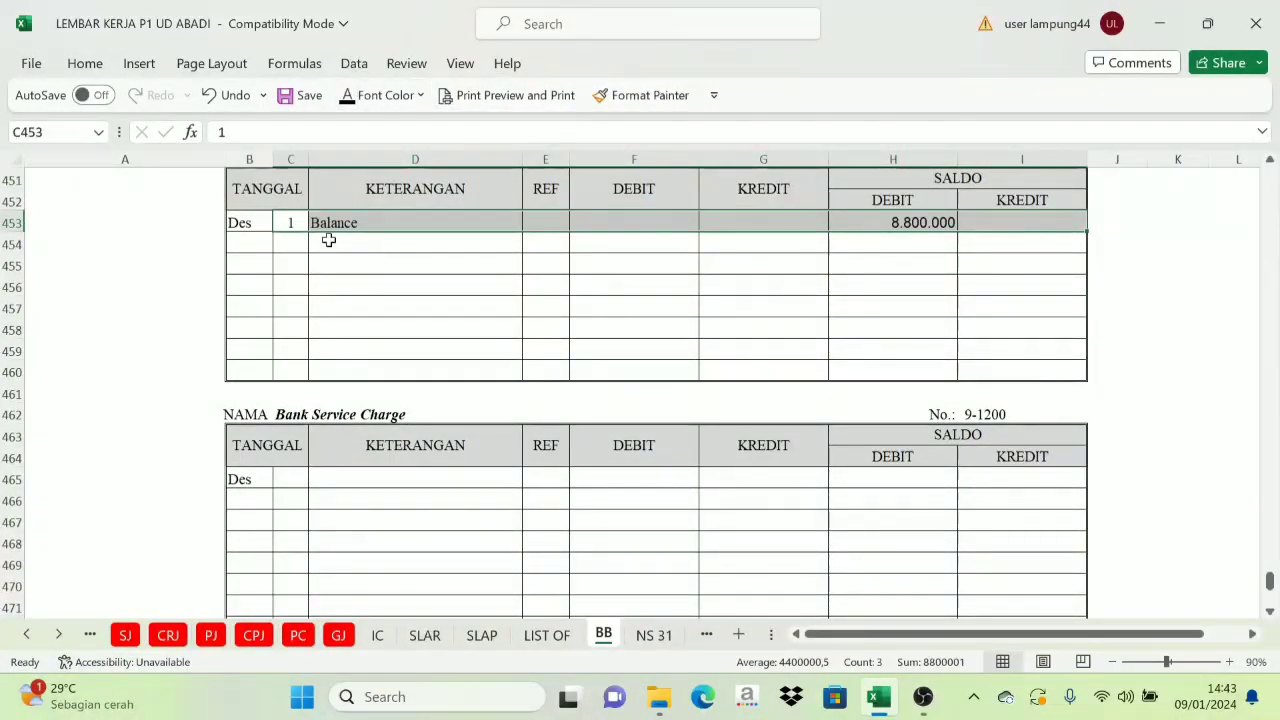
# Apply black font colour to the hidden 1 December Balance rows in the Bank Service Charge and Income Tax Expense ledgers
pyautogui.scroll(-3, 320, 250)
pyautogui.click(296, 280)
pyautogui.keyDown('shift'); pyautogui.click(983, 283); pyautogui.keyUp('shift')
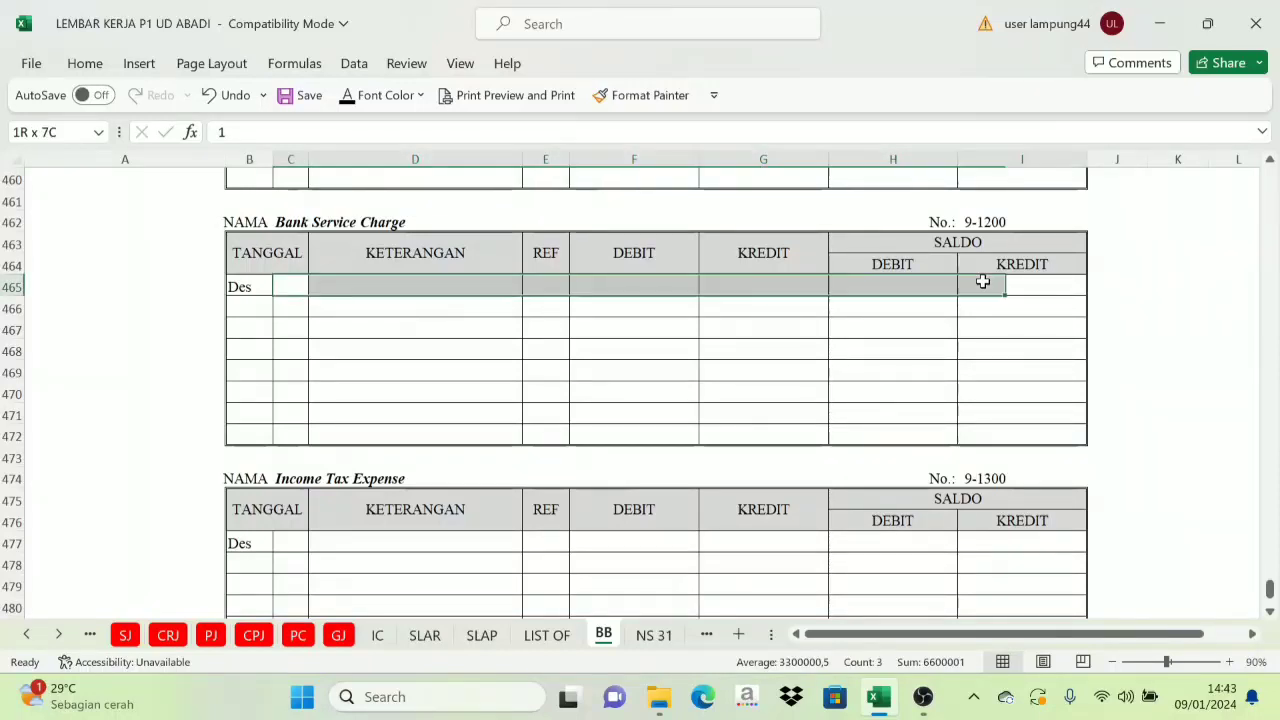
pyautogui.click(349, 95)
pyautogui.scroll(-3, 320, 229)
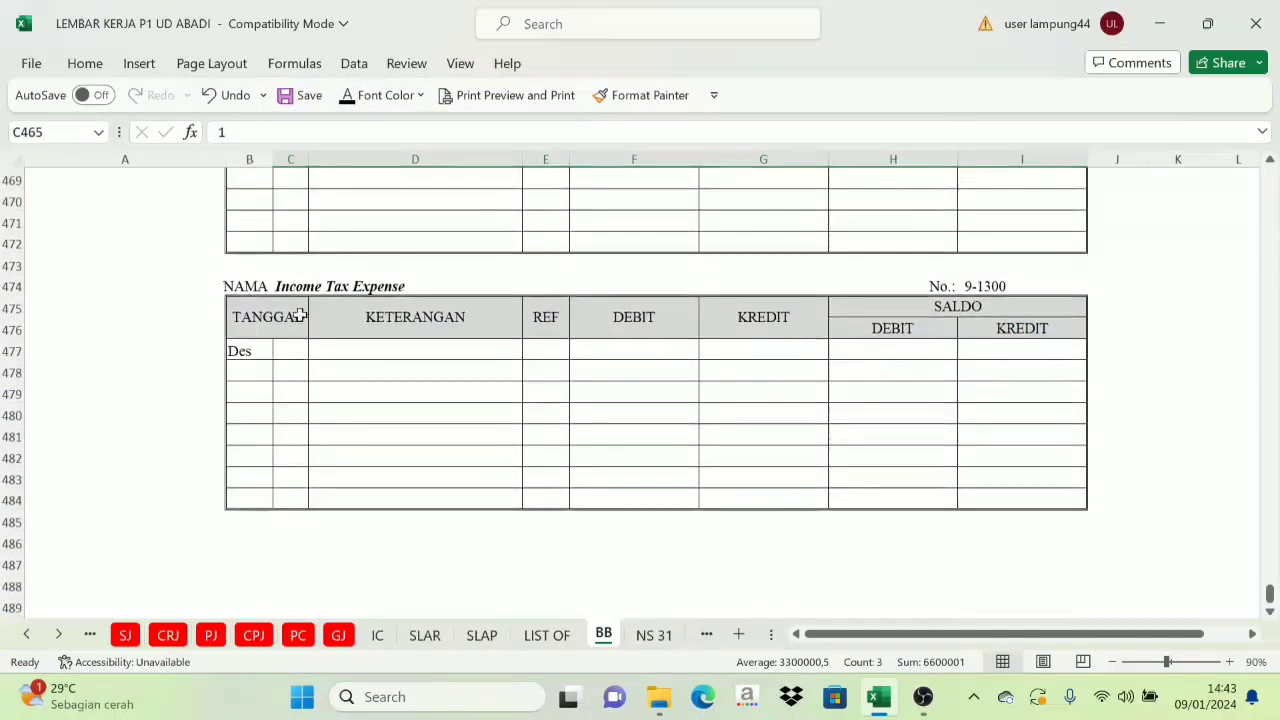
pyautogui.click(292, 350)
pyautogui.keyDown('shift'); pyautogui.click(998, 354); pyautogui.keyUp('shift')
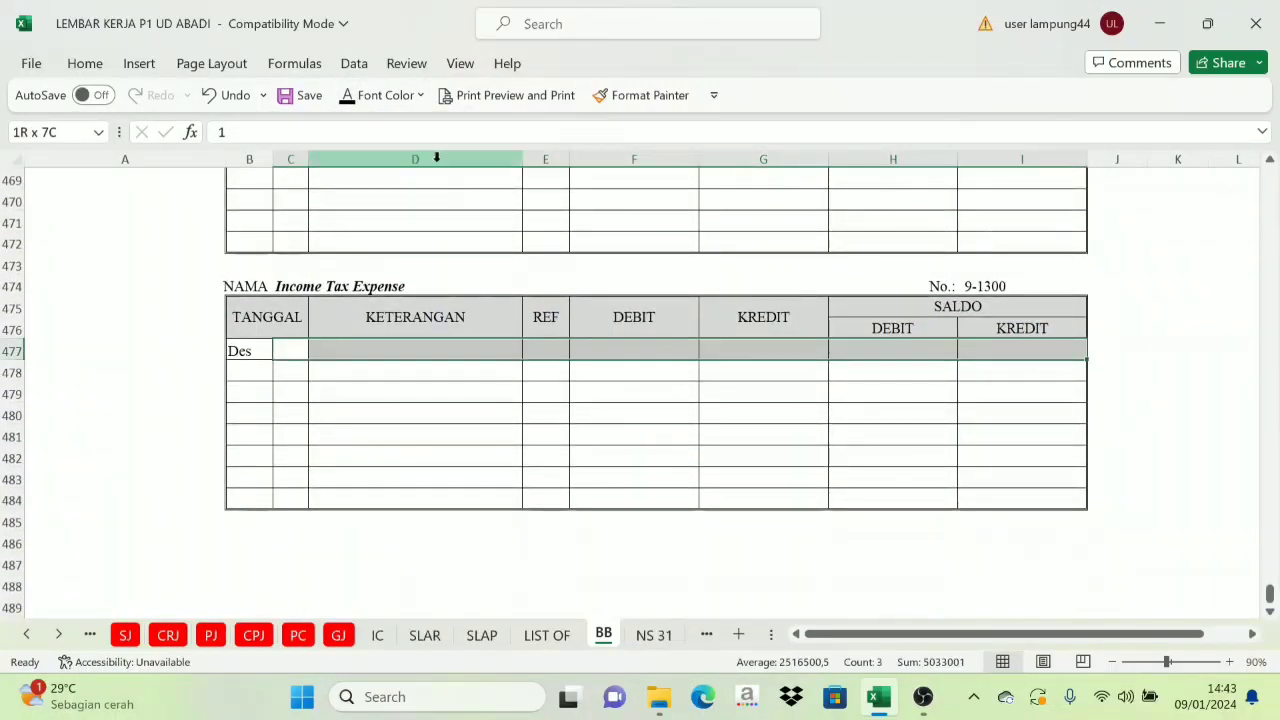
pyautogui.click(352, 97)
# Review the opening balances from the last ledger account back up to Cash In Bank
pyautogui.scroll(1, 549, 326)
pyautogui.scroll(20, 549, 326)
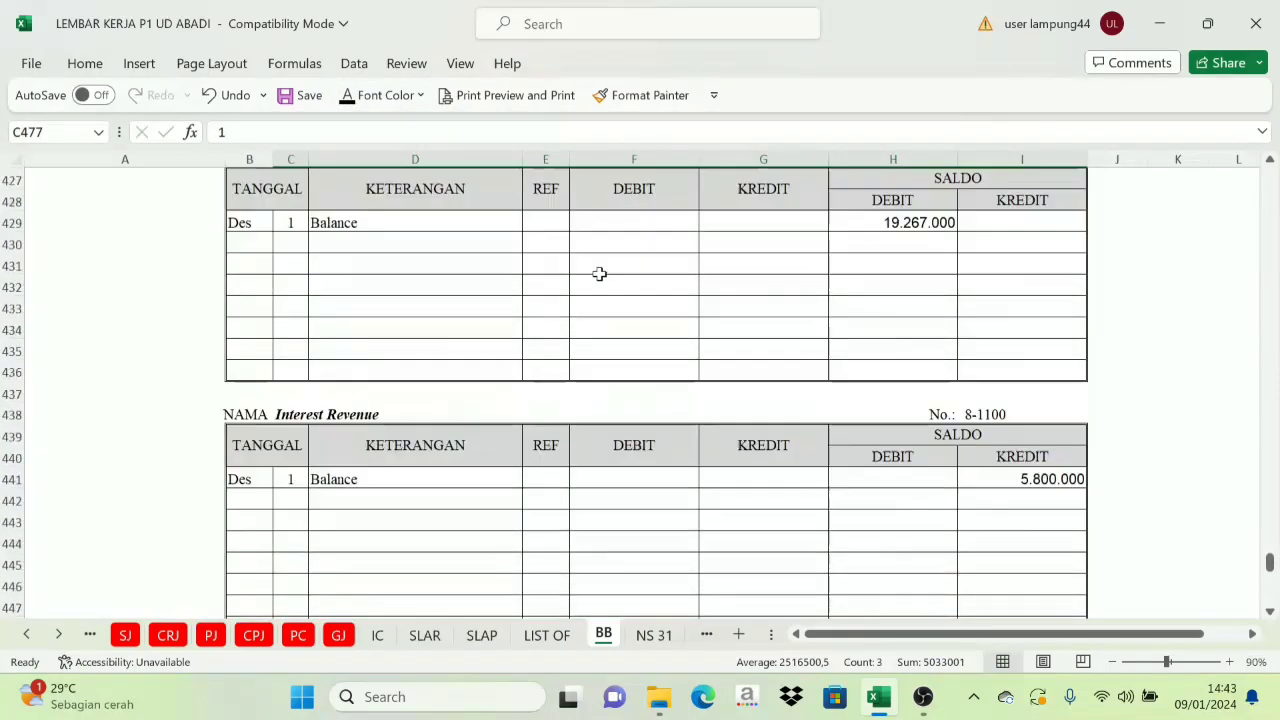
pyautogui.scroll(8, 642, 266)
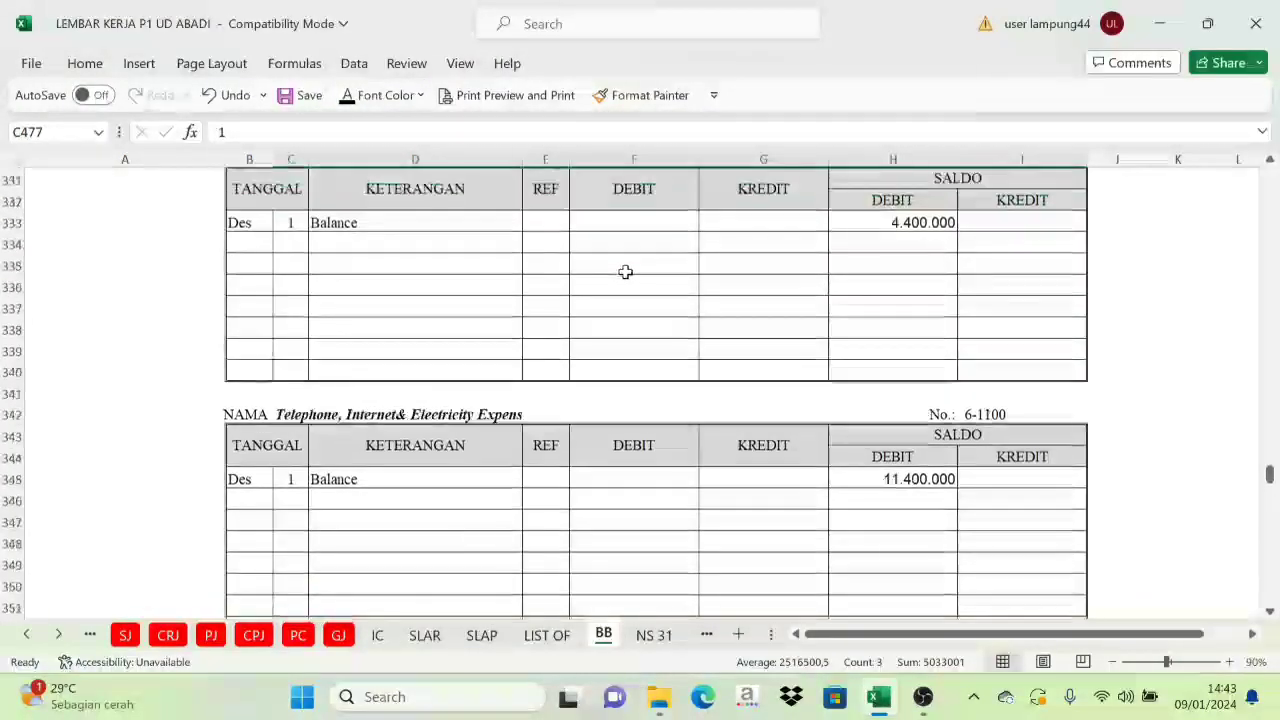
pyautogui.scroll(20, 629, 270)
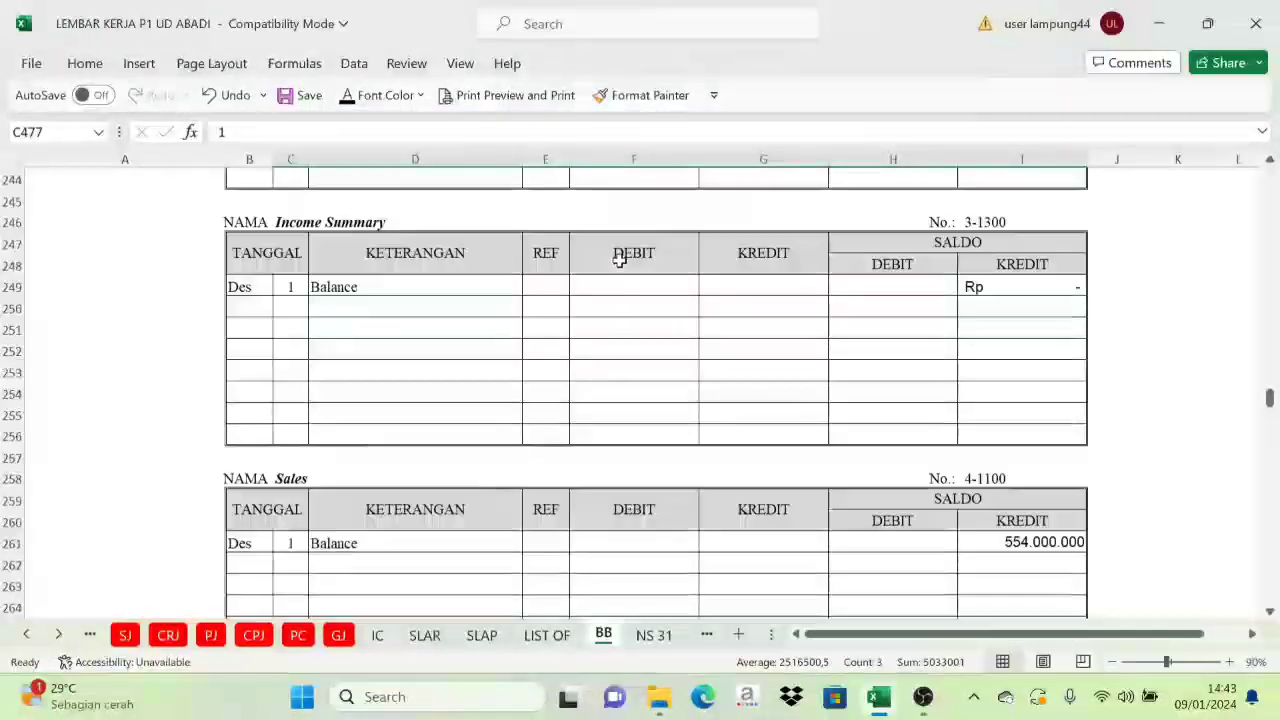
pyautogui.moveTo(1270, 345); pyautogui.dragTo(1270, 175)
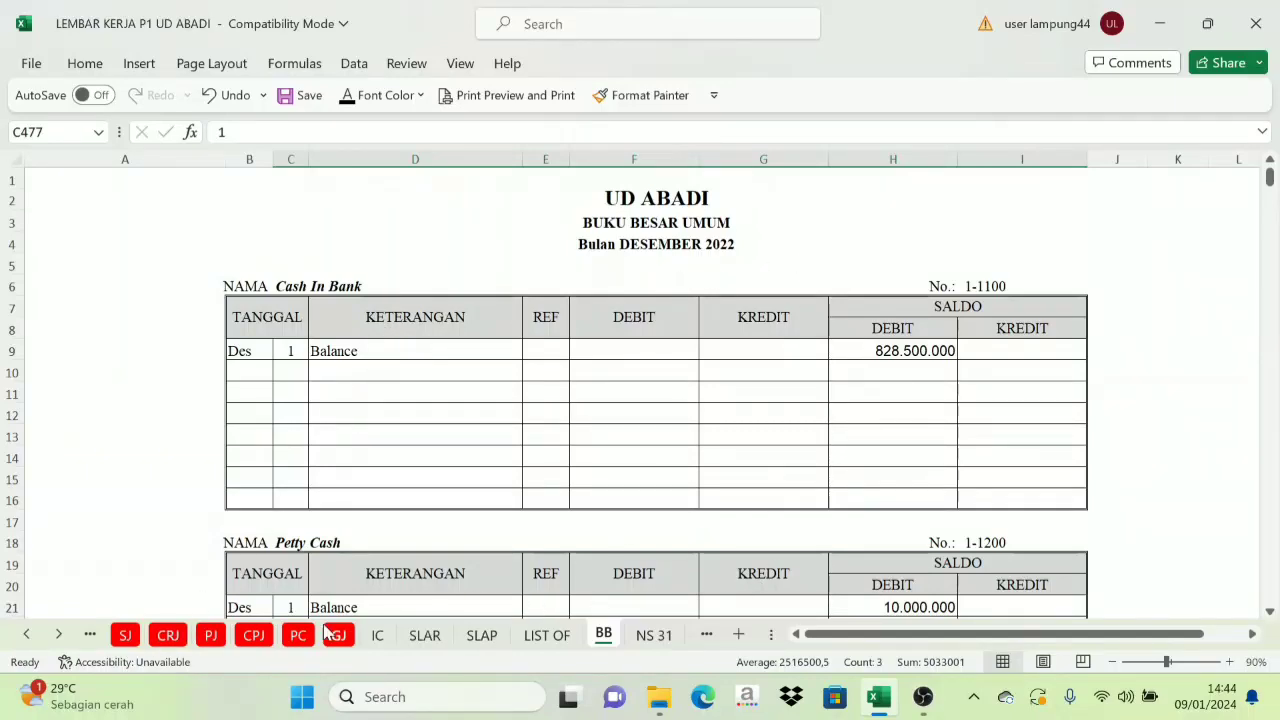
# Examine the December 2022 Sales Journal's entries, column totals and recapitulation table as the source for posting to the general ledger
pyautogui.click(126, 637)
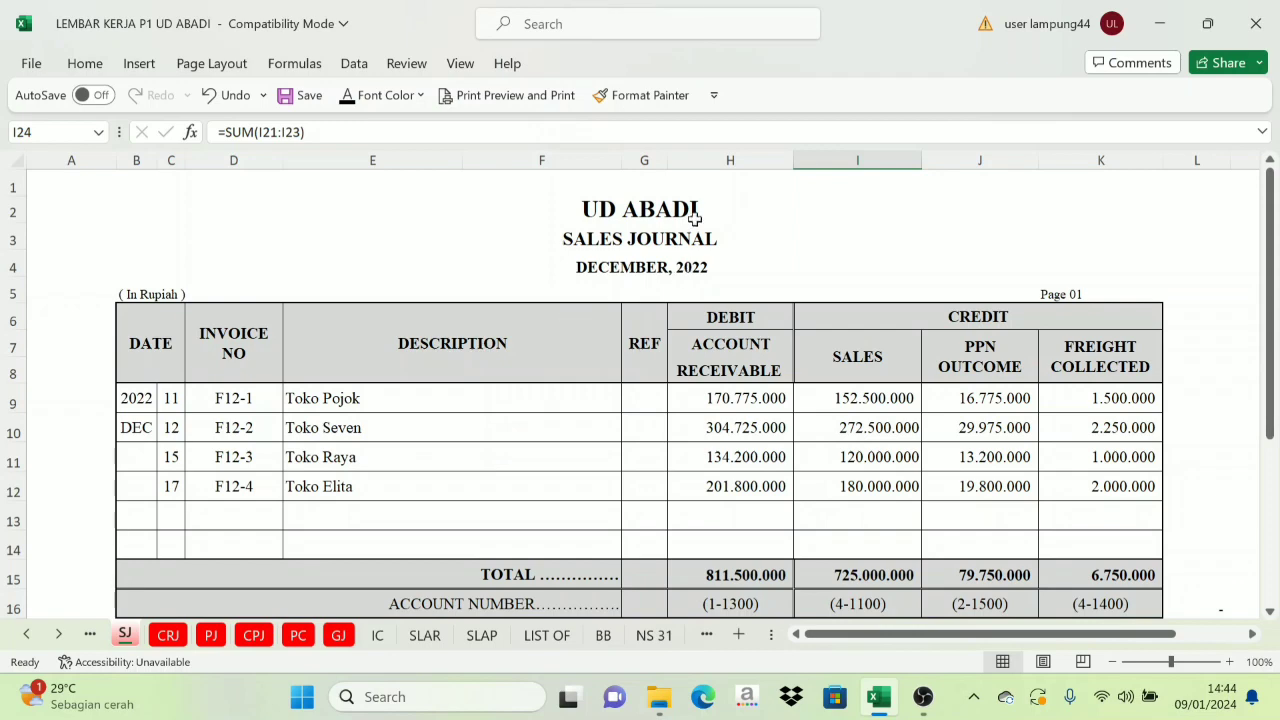
pyautogui.click(603, 640)
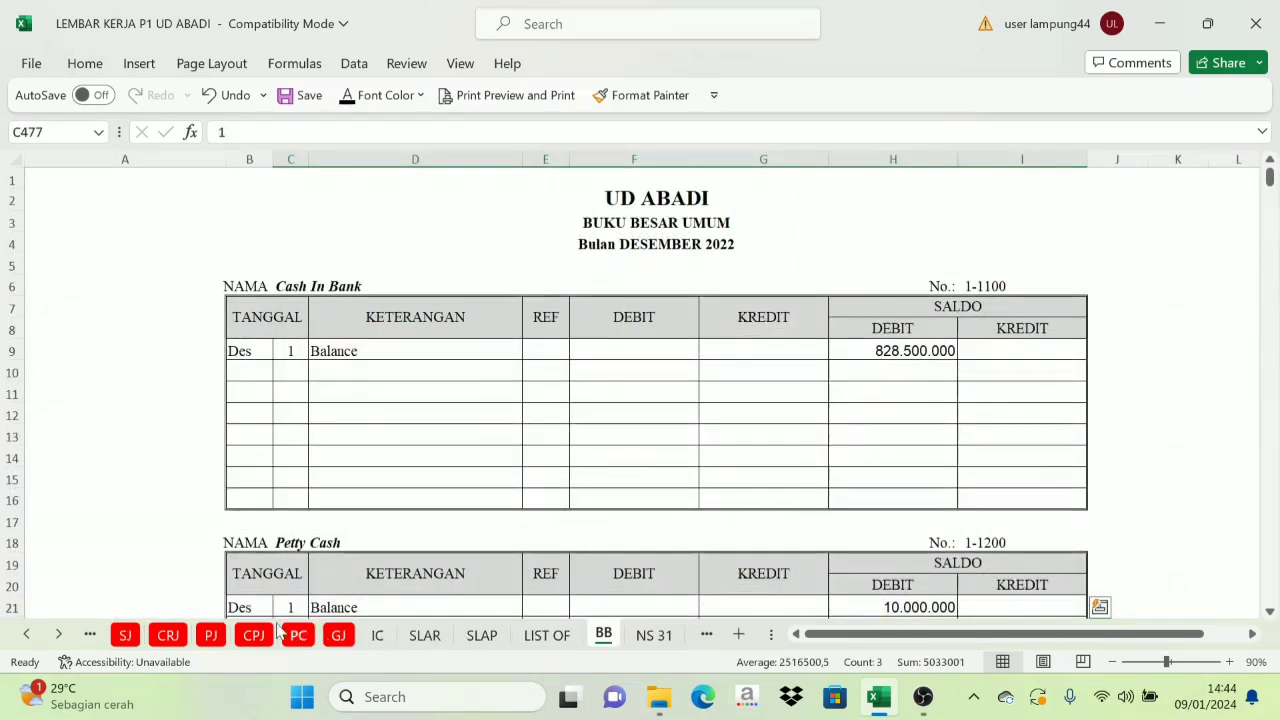
pyautogui.click(125, 640)
pyautogui.scroll(-4, 424, 444)
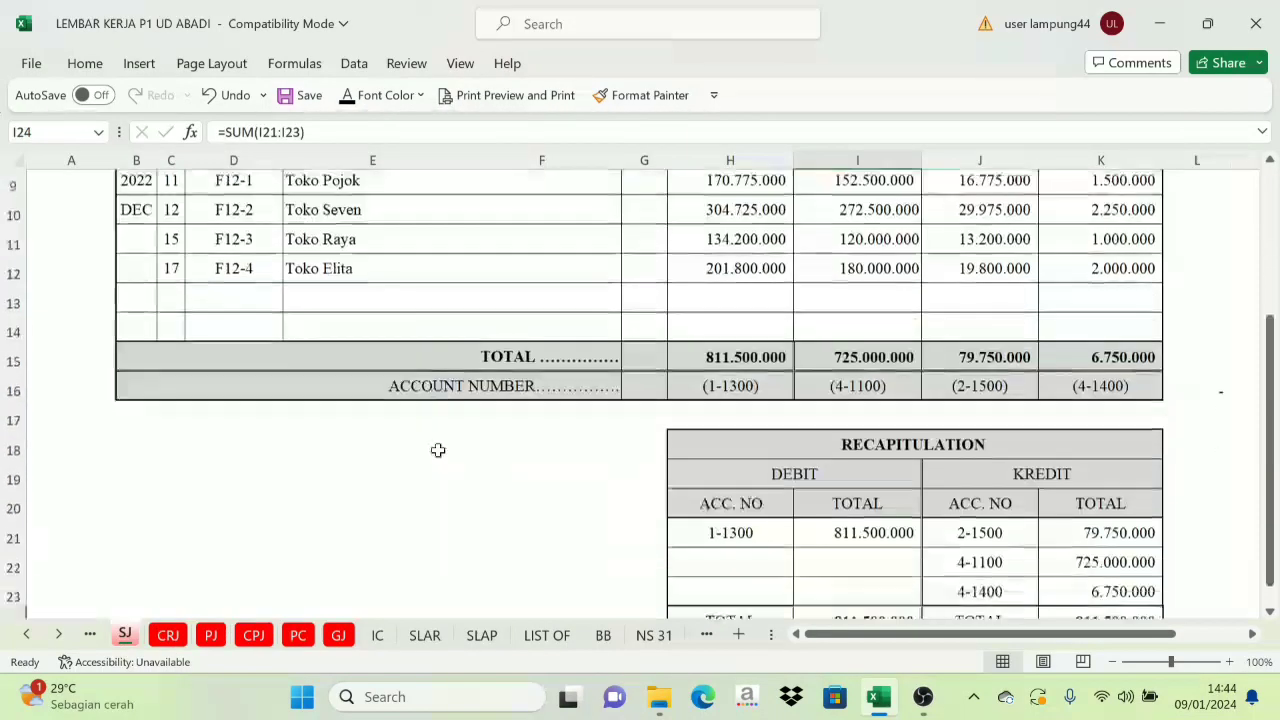
pyautogui.click(836, 331)
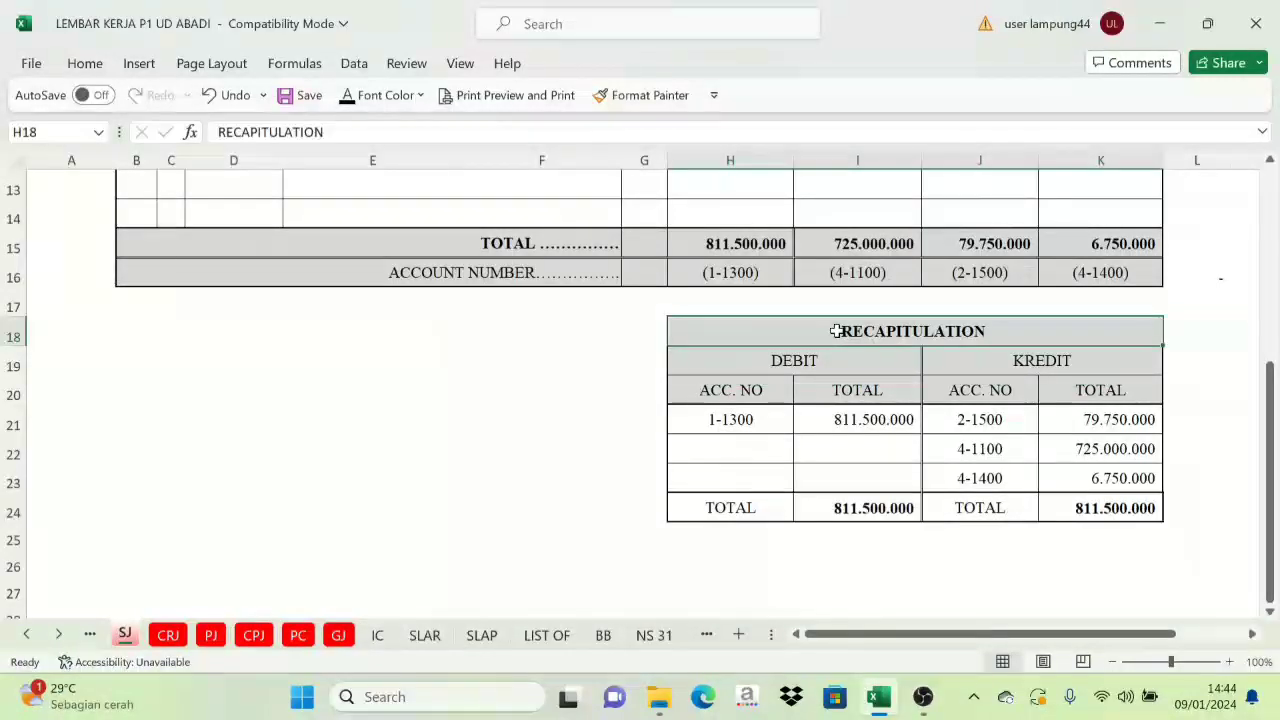
pyautogui.scroll(4, 876, 359)
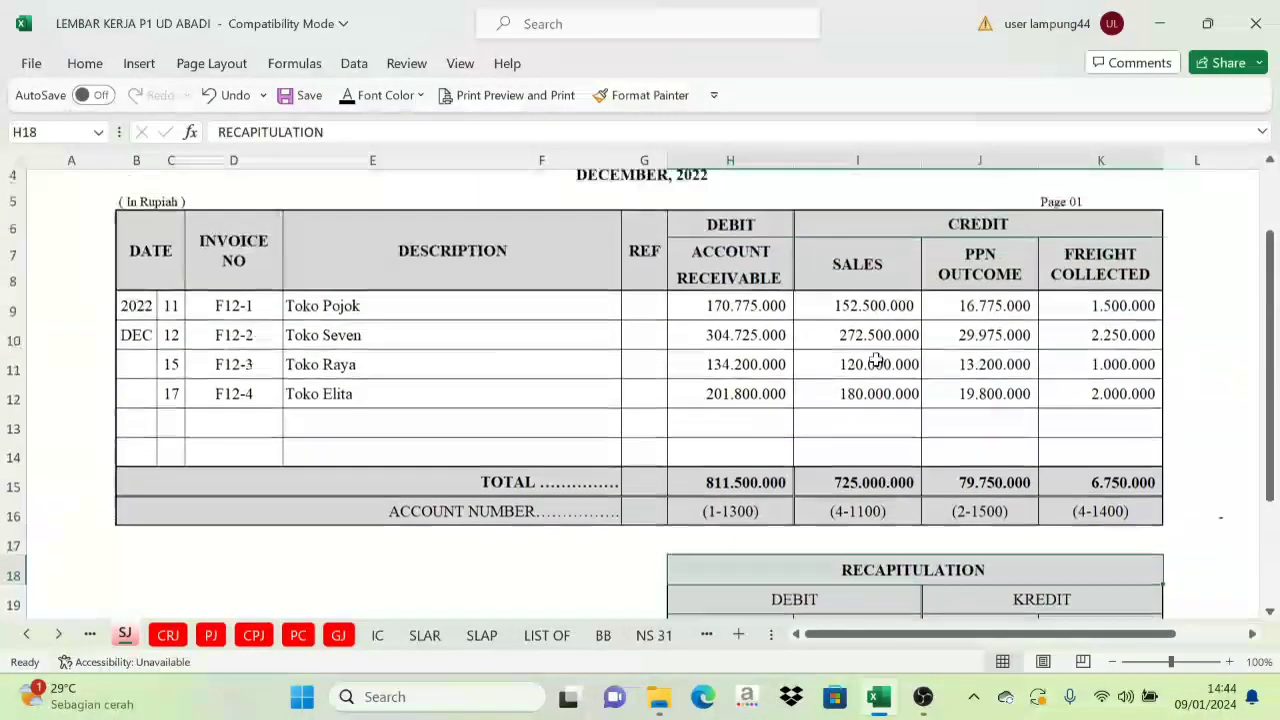
pyautogui.scroll(-4, 880, 359)
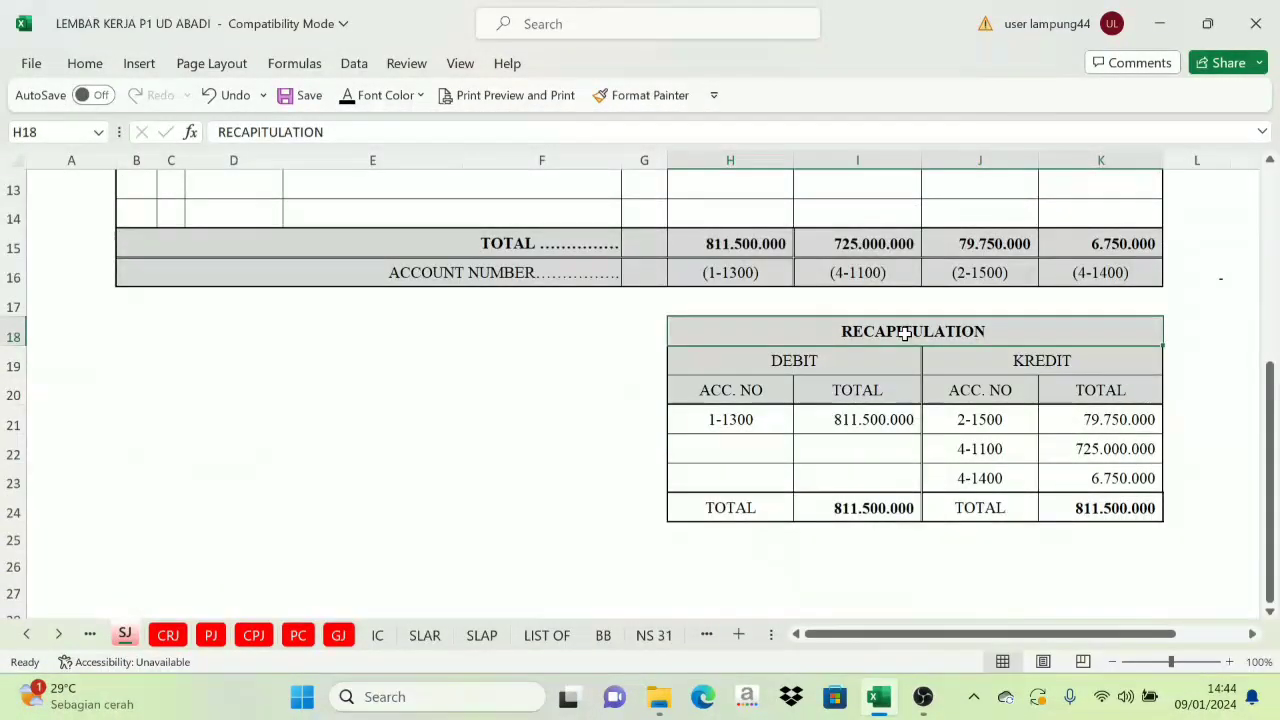
pyautogui.scroll(4, 768, 341)
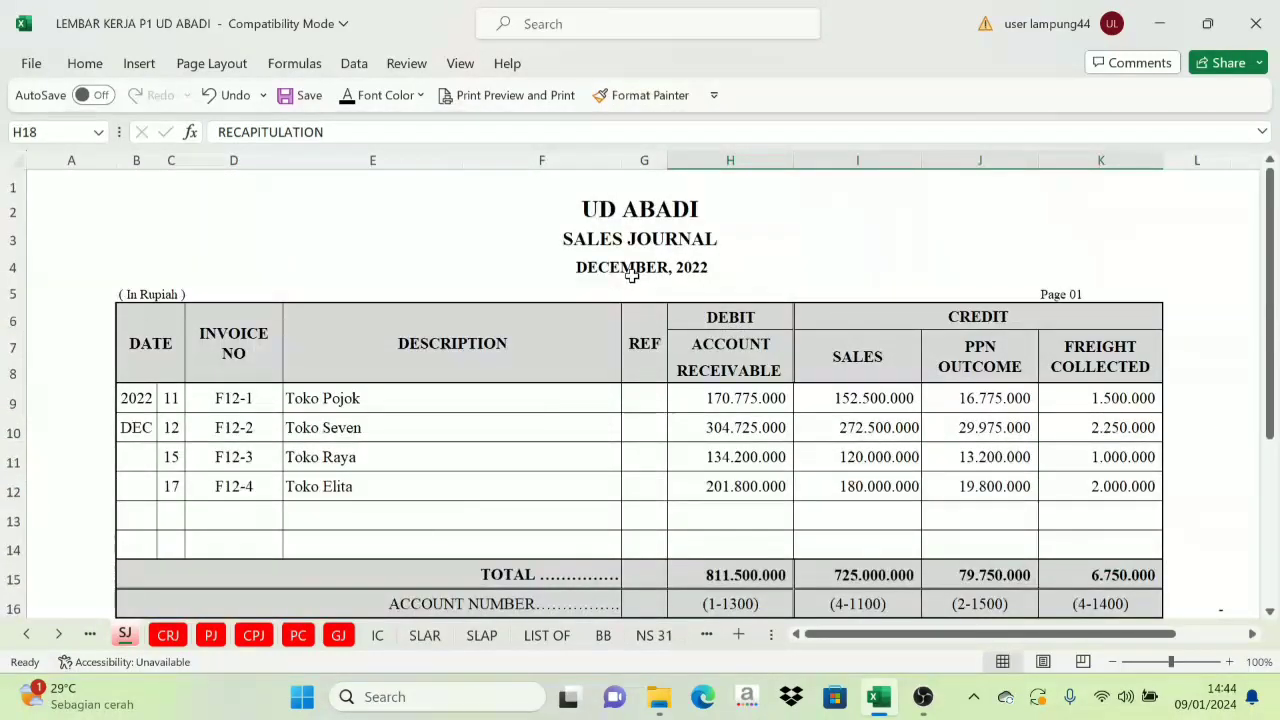
pyautogui.scroll(-2, 731, 383)
pyautogui.scroll(-2, 731, 383)
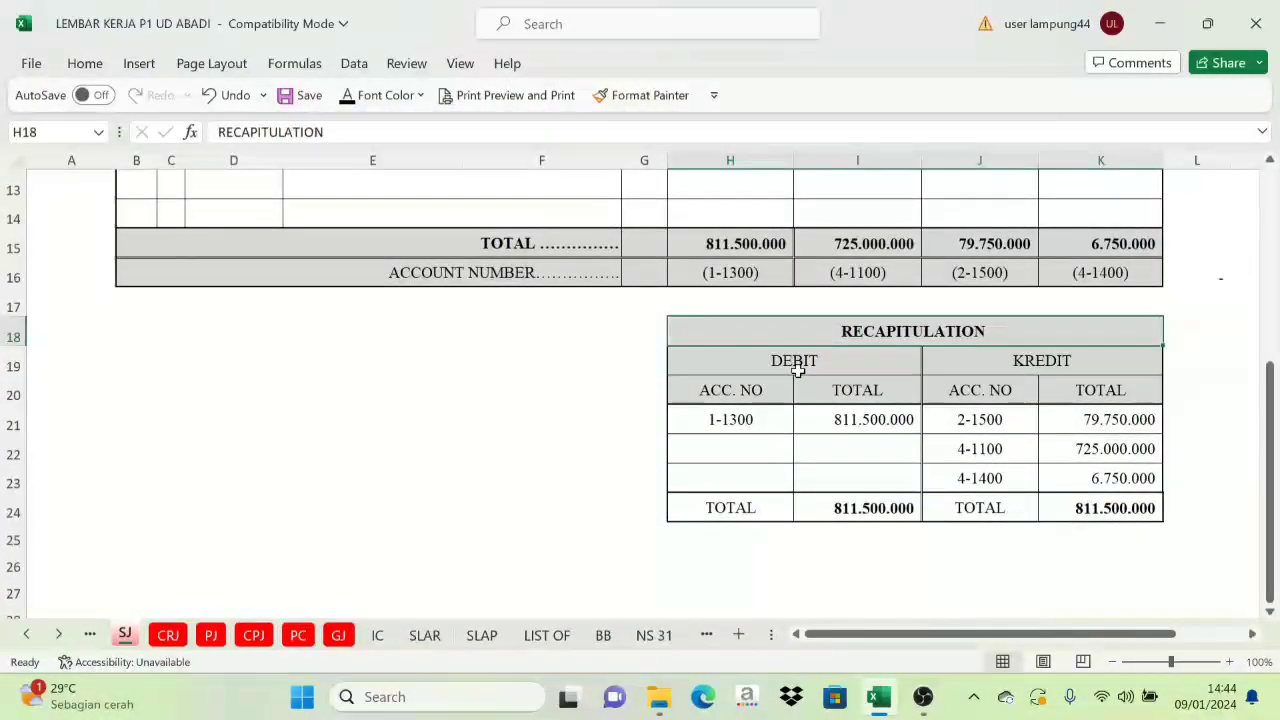
# Examine the debit and credit account numbers listed in the Sales Journal recapitulation
pyautogui.click(790, 380)
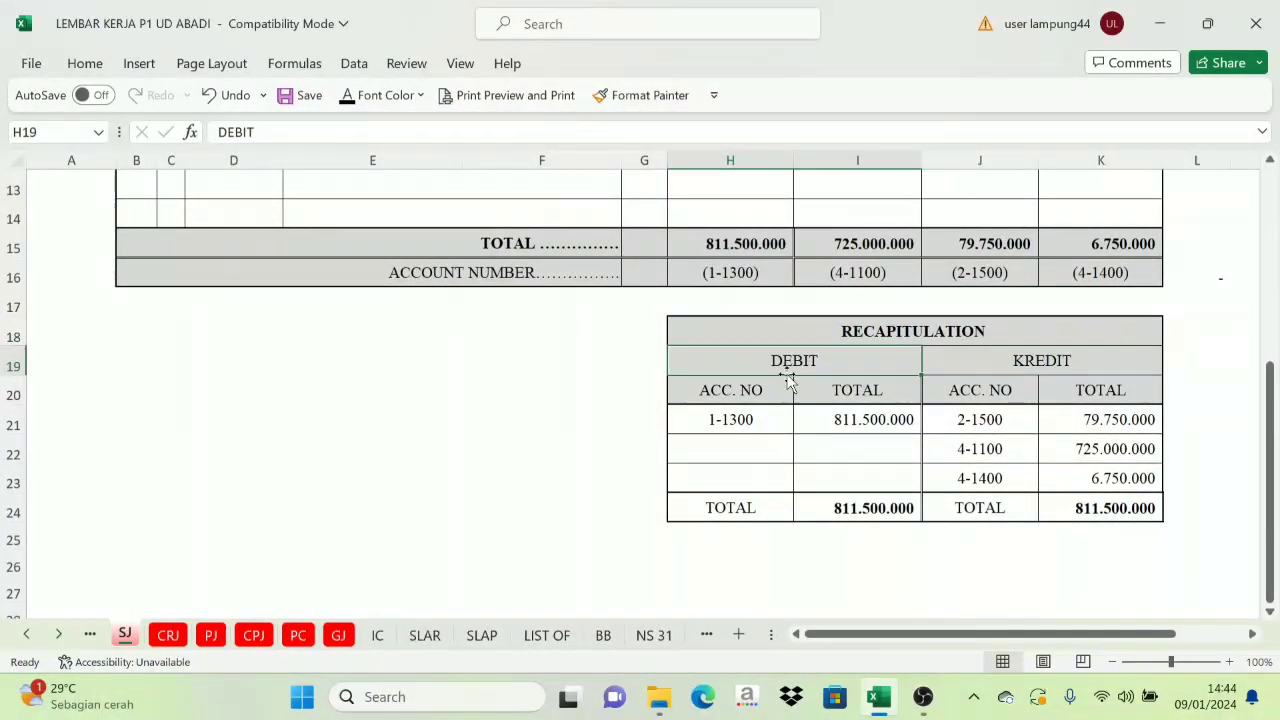
pyautogui.click(731, 419)
pyautogui.click(1016, 358)
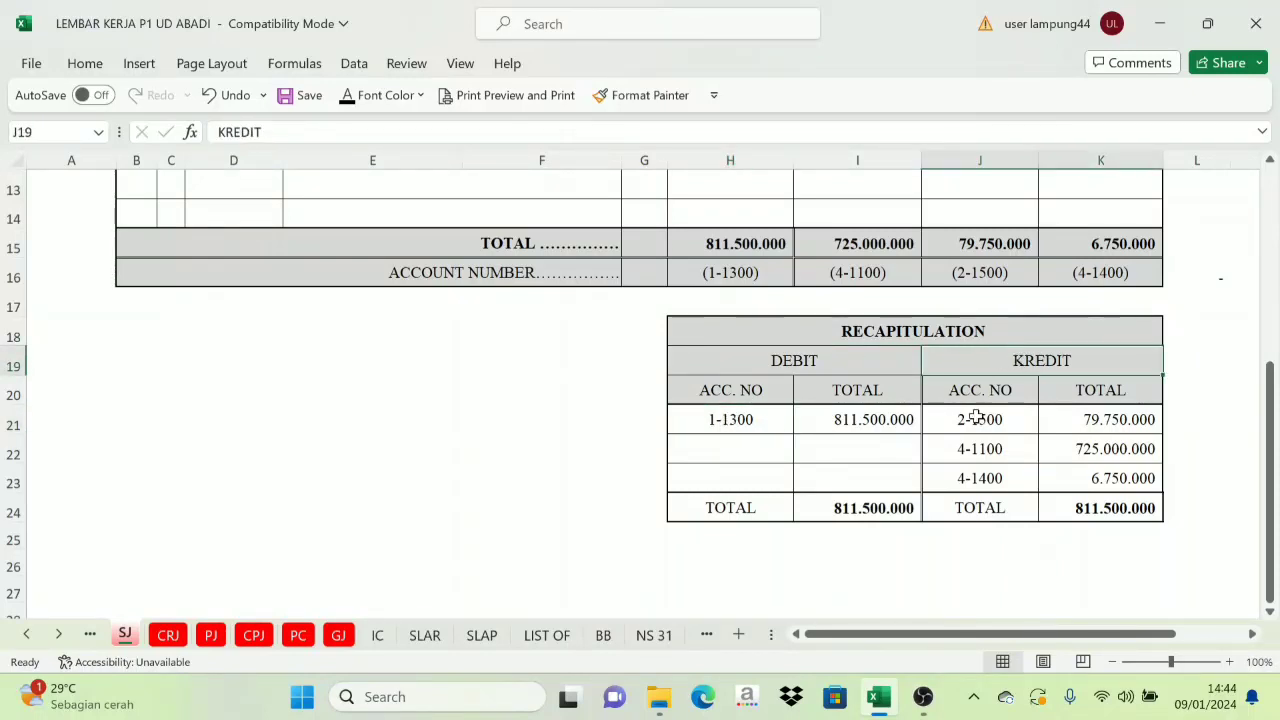
pyautogui.moveTo(974, 414); pyautogui.dragTo(980, 478)
pyautogui.click(968, 385)
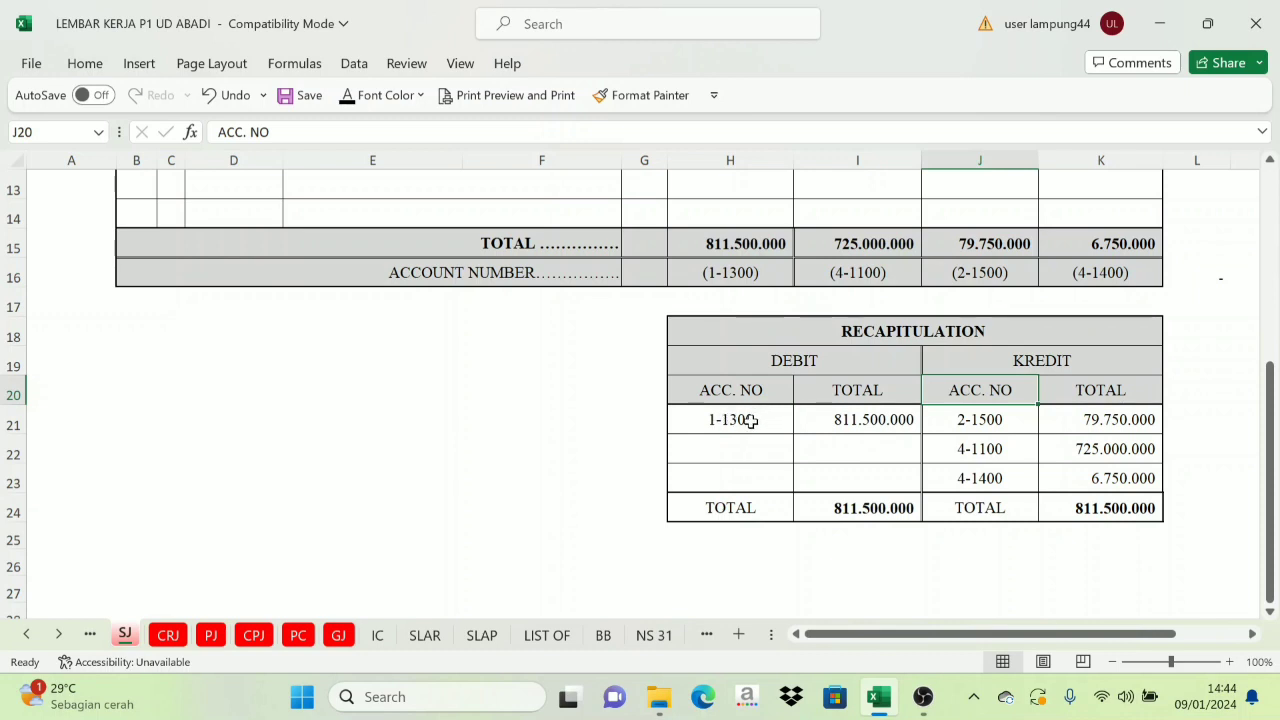
pyautogui.click(804, 364)
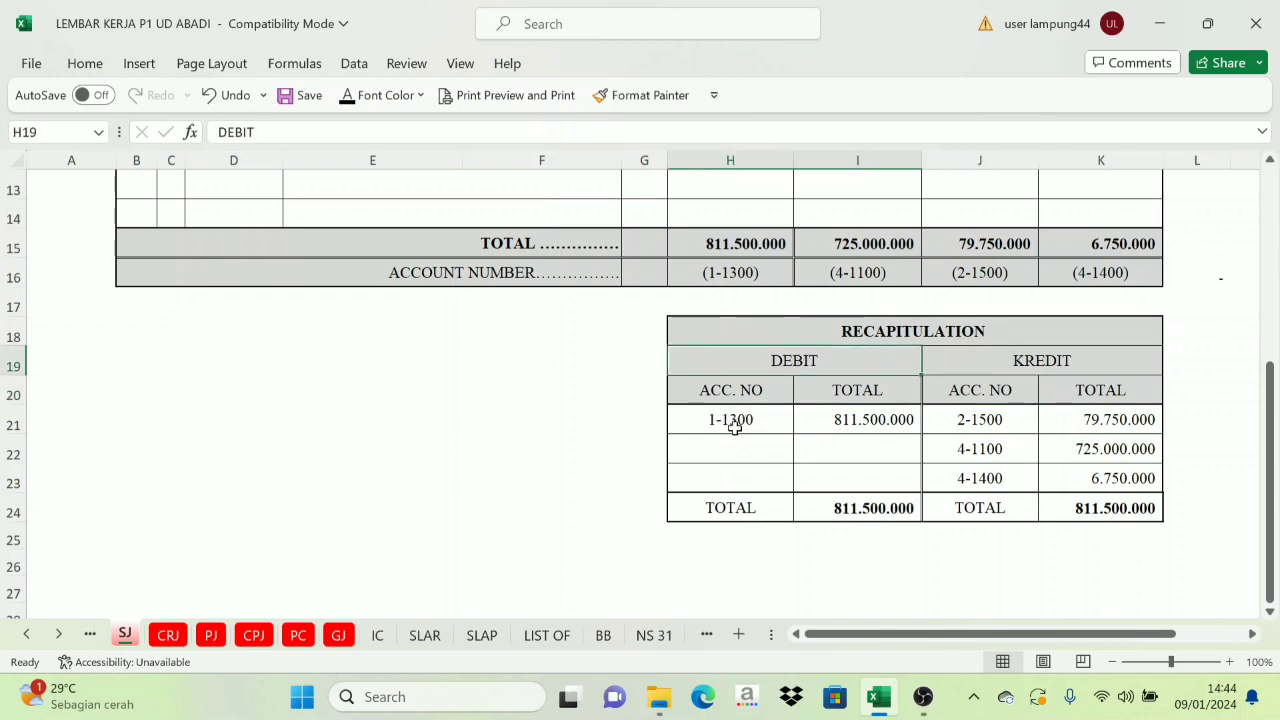
# Locate the Accounts Receivable ledger, No. 1-1300, on the BB sheet and match it with the debit account in the Sales Journal recapitulation
pyautogui.click(605, 637)
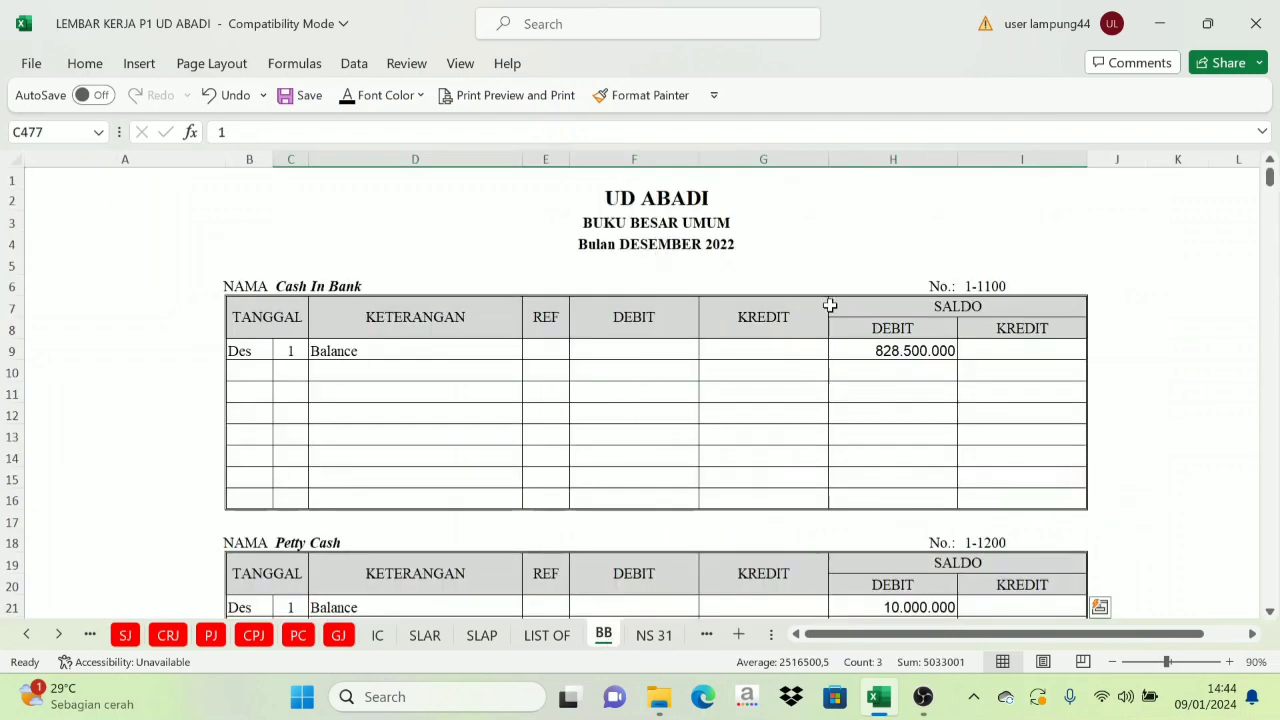
pyautogui.click(969, 288)
pyautogui.scroll(-5, 883, 325)
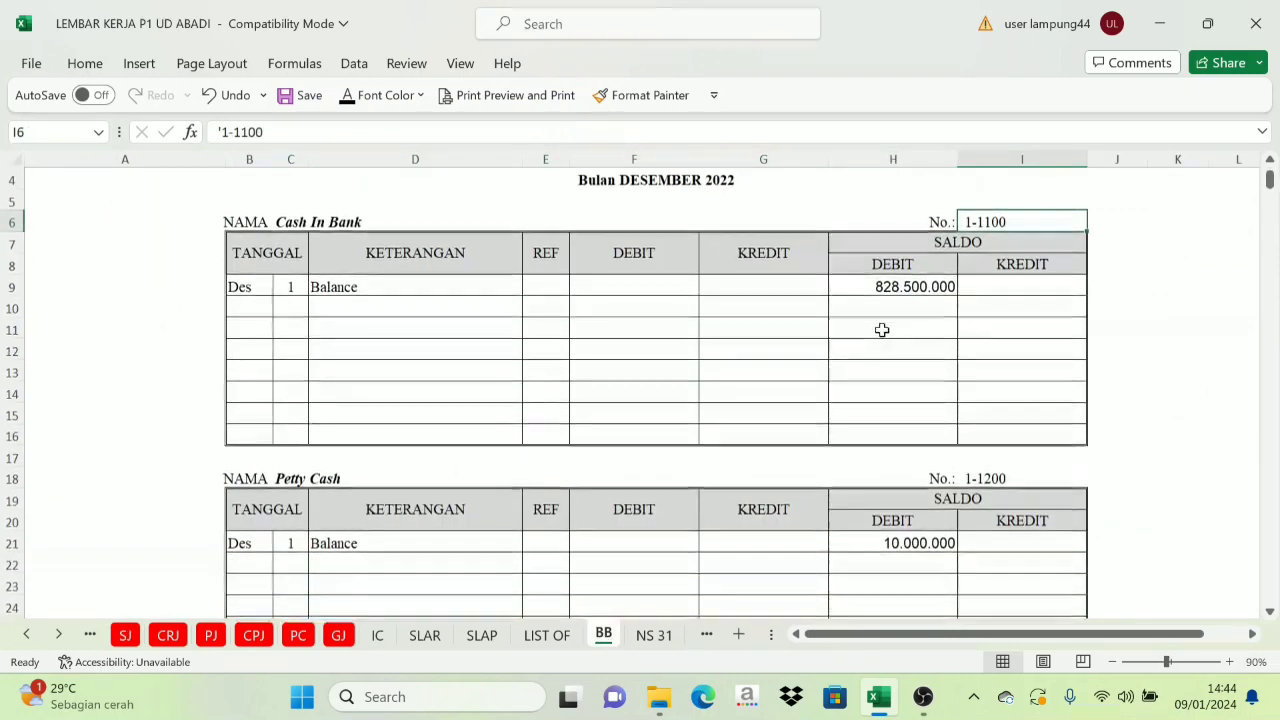
pyautogui.scroll(-1, 916, 441)
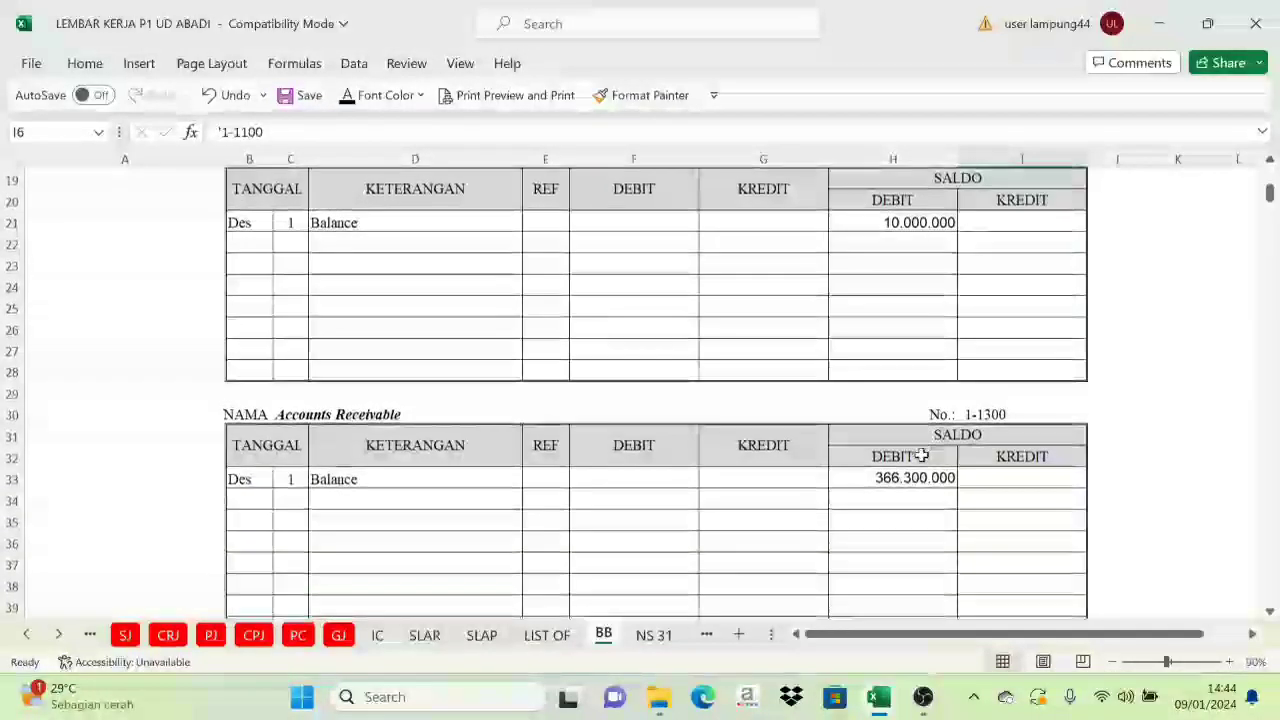
pyautogui.click(985, 415)
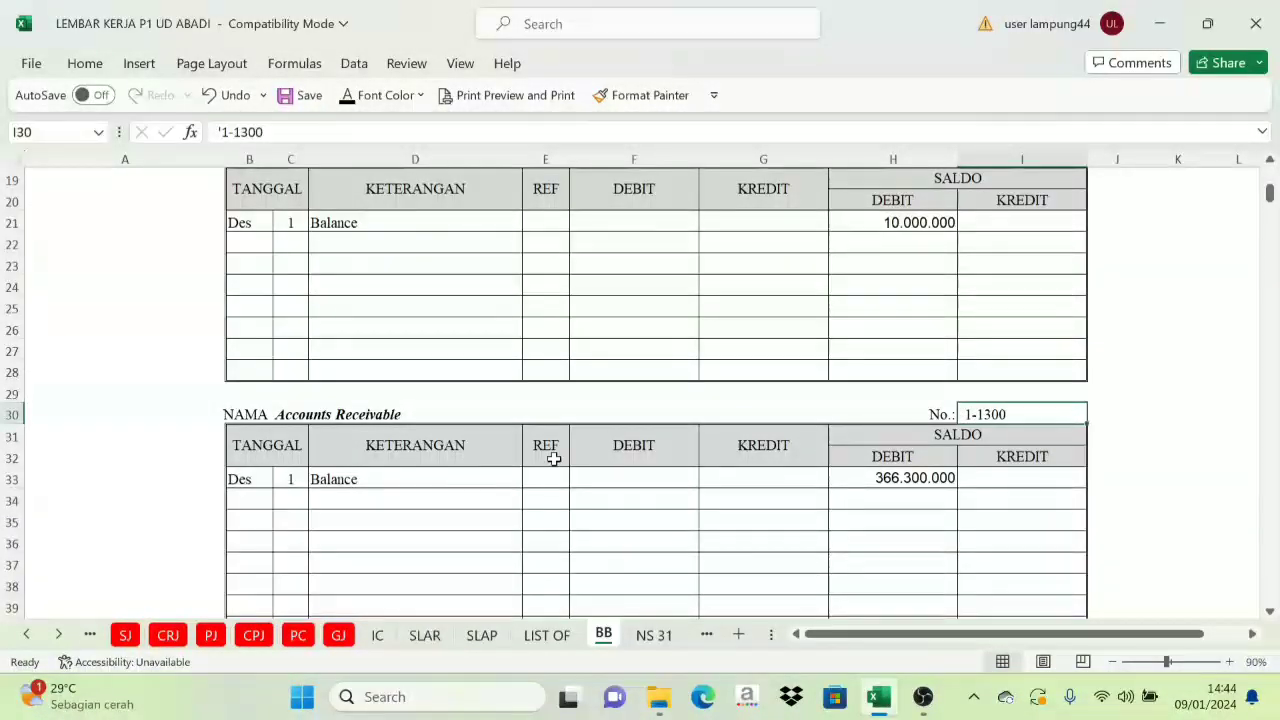
pyautogui.scroll(-1, 310, 430)
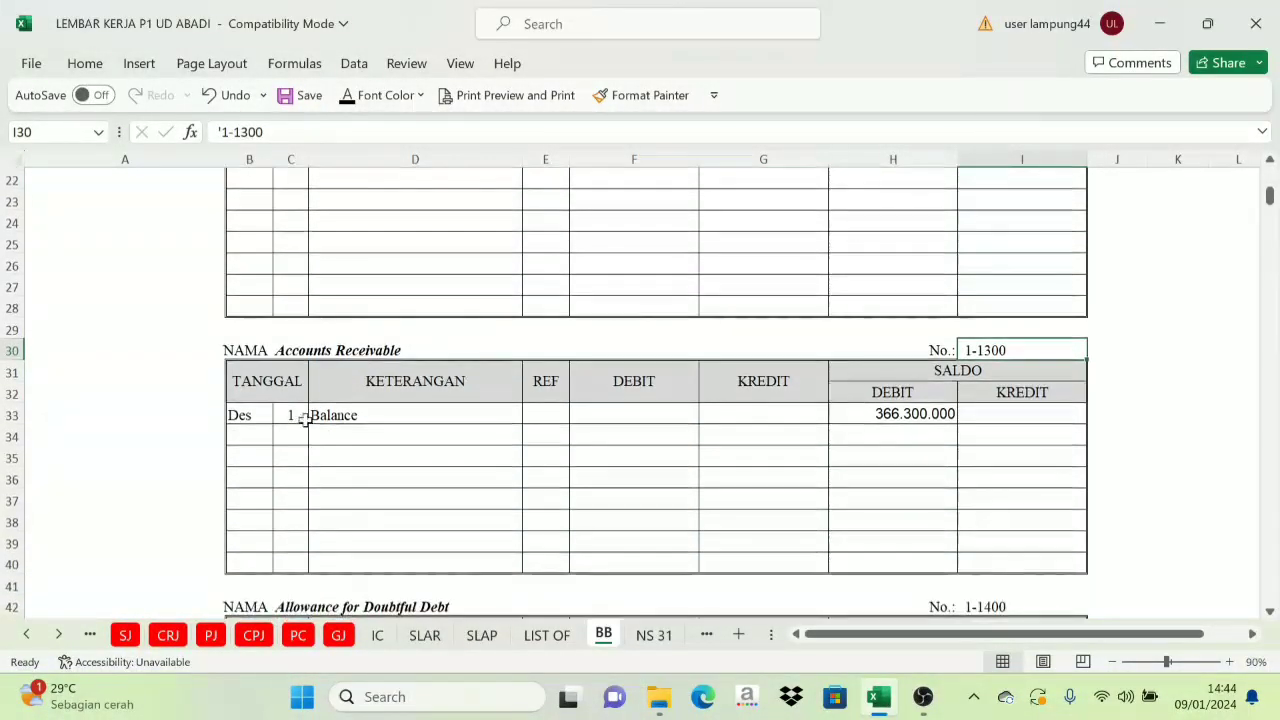
pyautogui.click(300, 352)
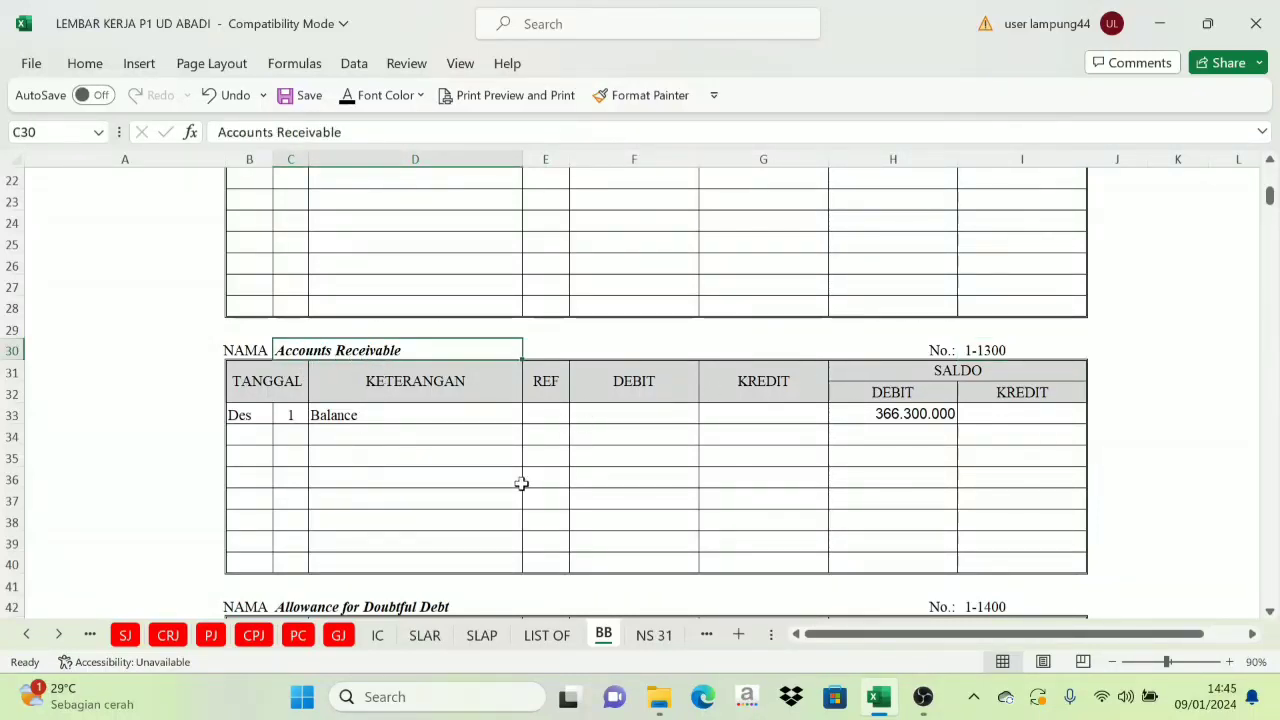
pyautogui.click(121, 637)
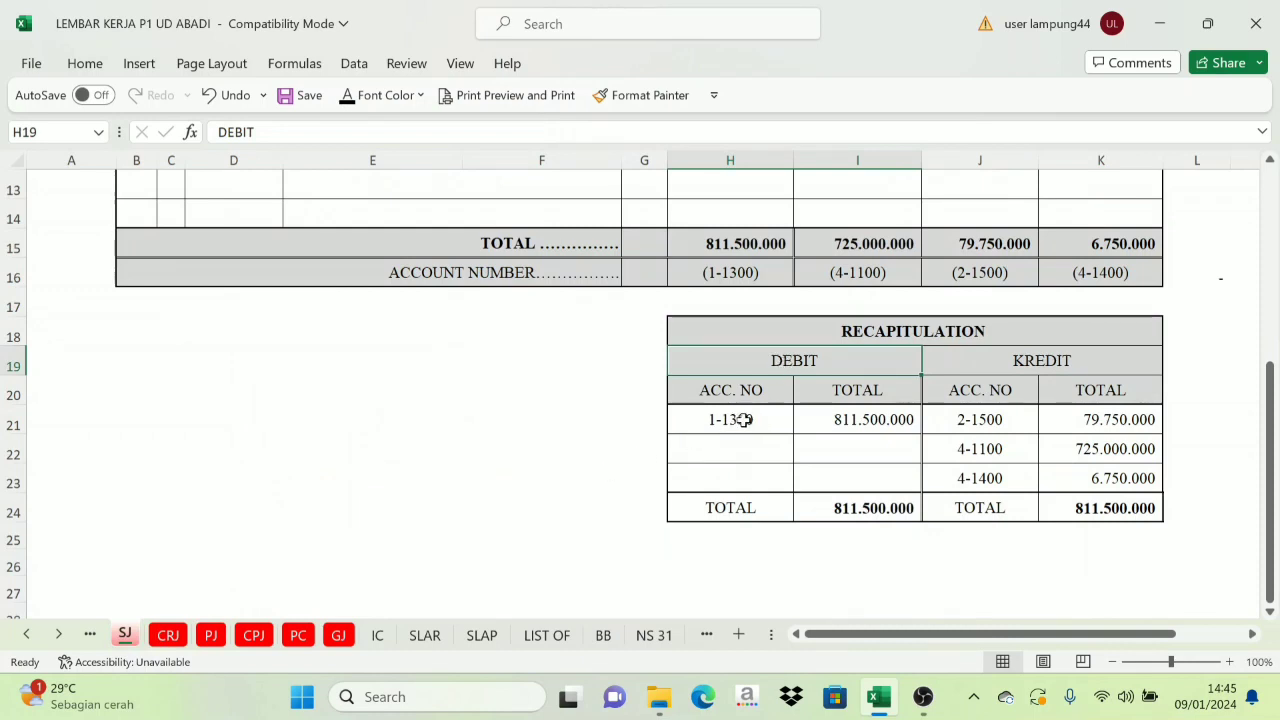
pyautogui.click(603, 637)
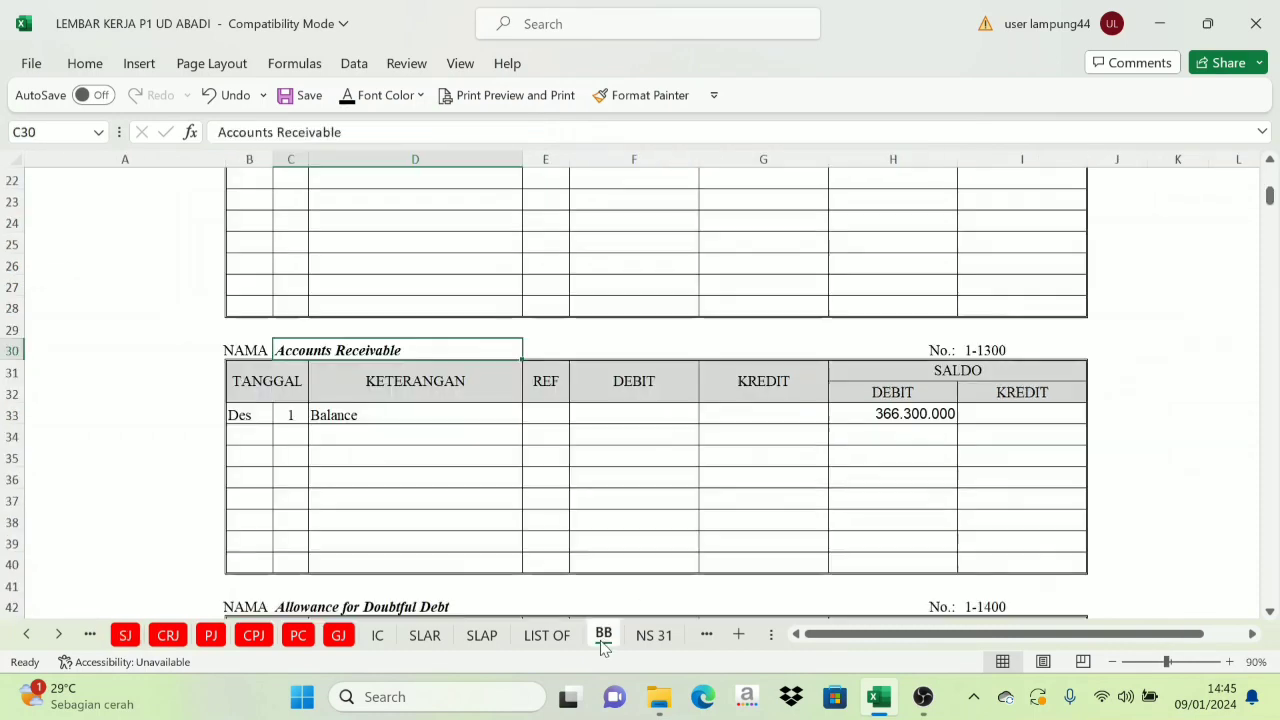
# Apply black font colour to the hidden date 31, Sales Journal description and SJ reference in the Accounts Receivable ledger's second row
pyautogui.click(290, 440)
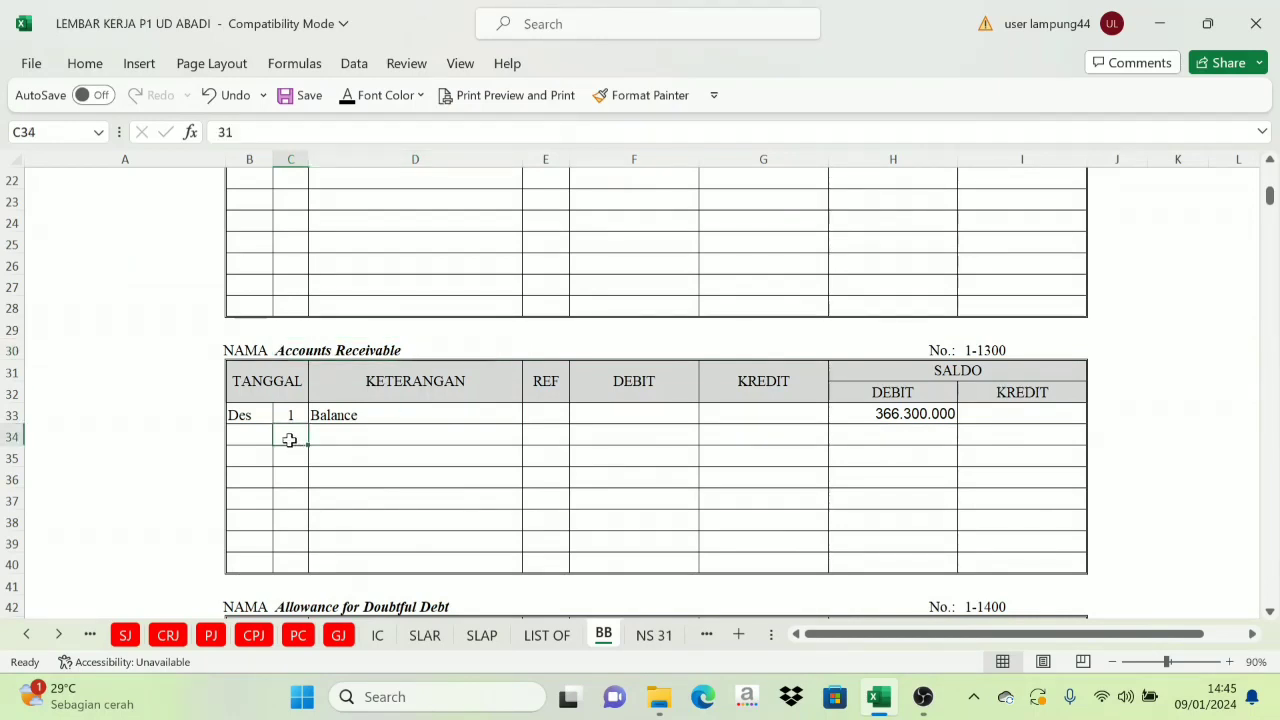
pyautogui.click(350, 95)
pyautogui.click(337, 438)
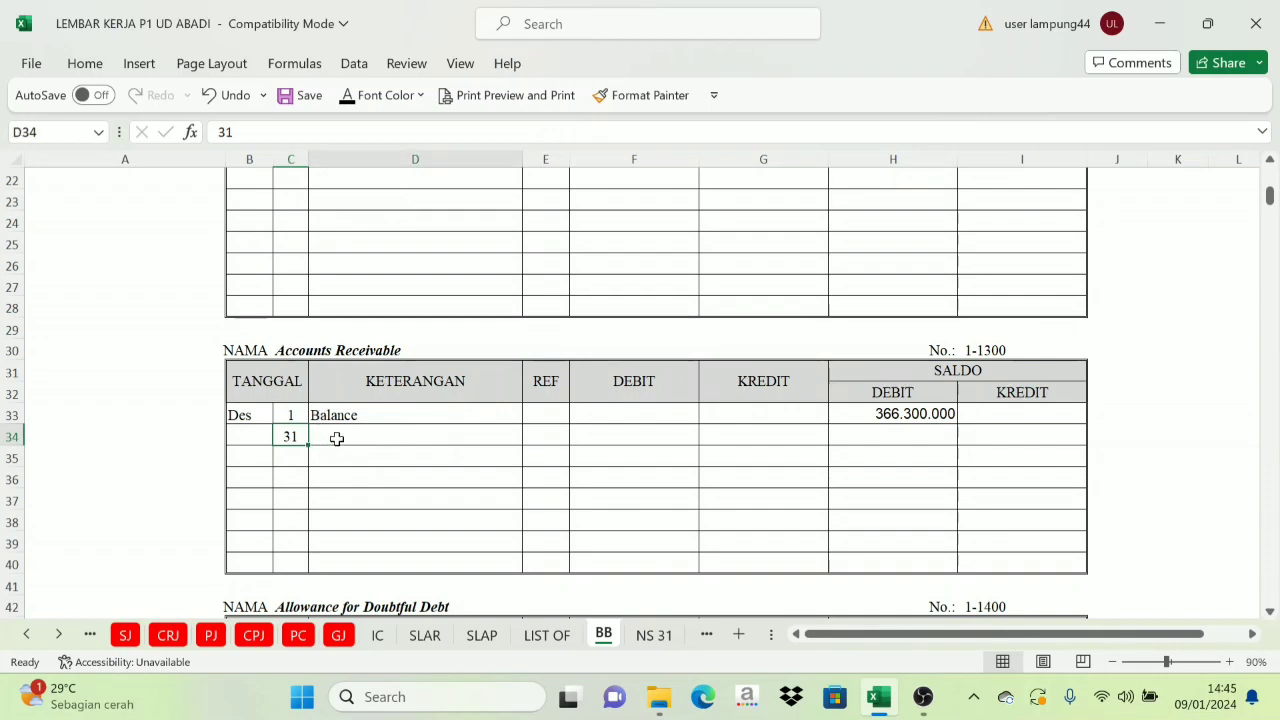
pyautogui.click(350, 95)
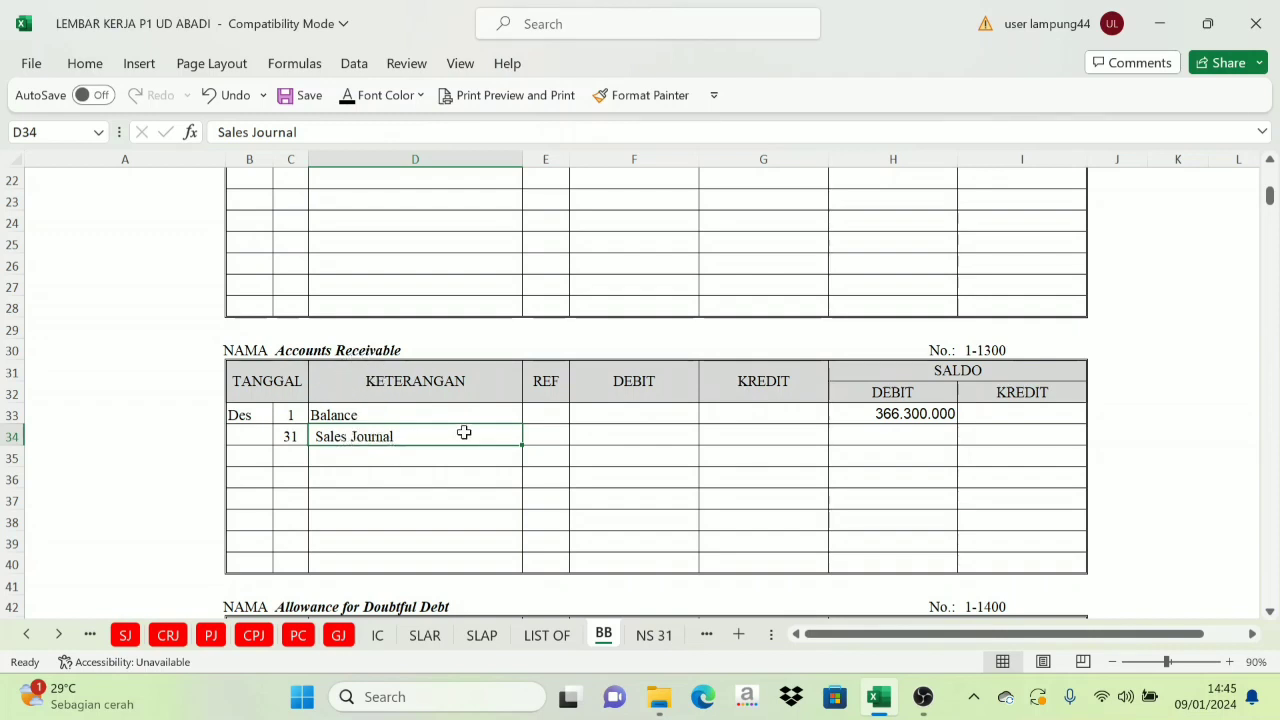
pyautogui.click(533, 437)
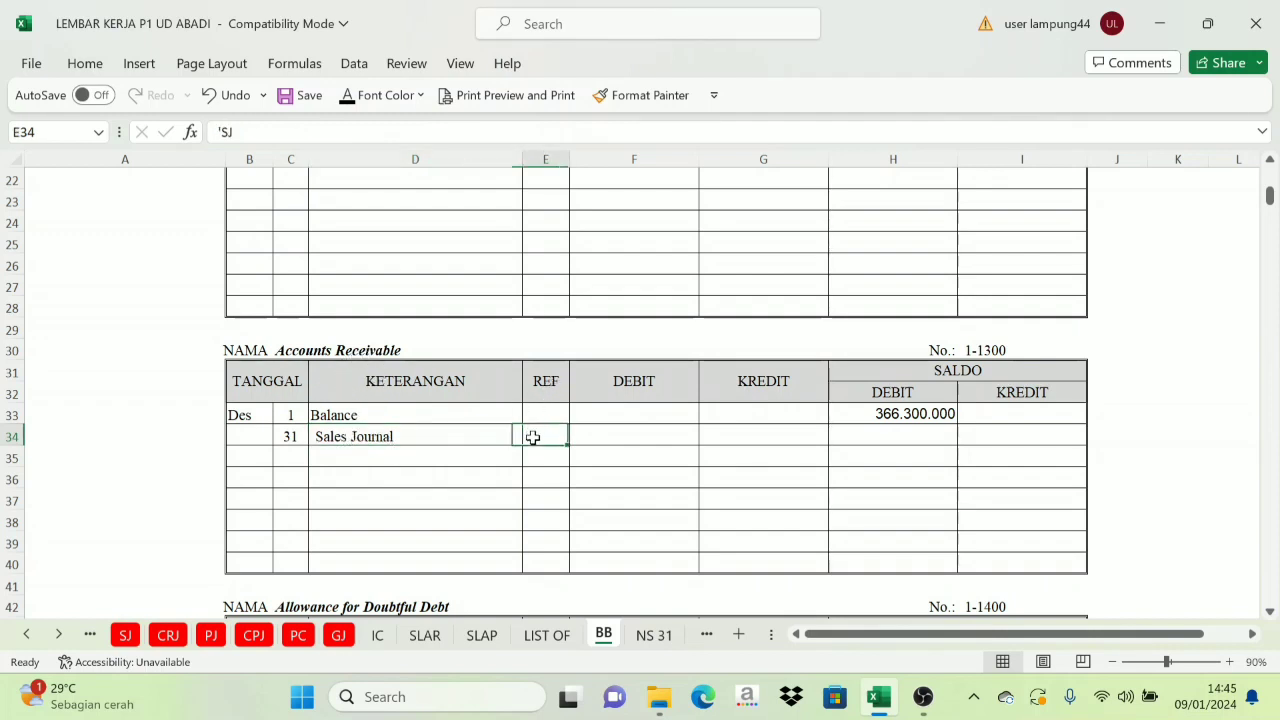
pyautogui.click(348, 95)
# Apply black font colour to the hidden Sales Journal debit amount, =SJ!I21, in the Accounts Receivable ledger after checking the recapitulation's debit total
pyautogui.moveTo(643, 381); pyautogui.dragTo(733, 380)
pyautogui.click(617, 400)
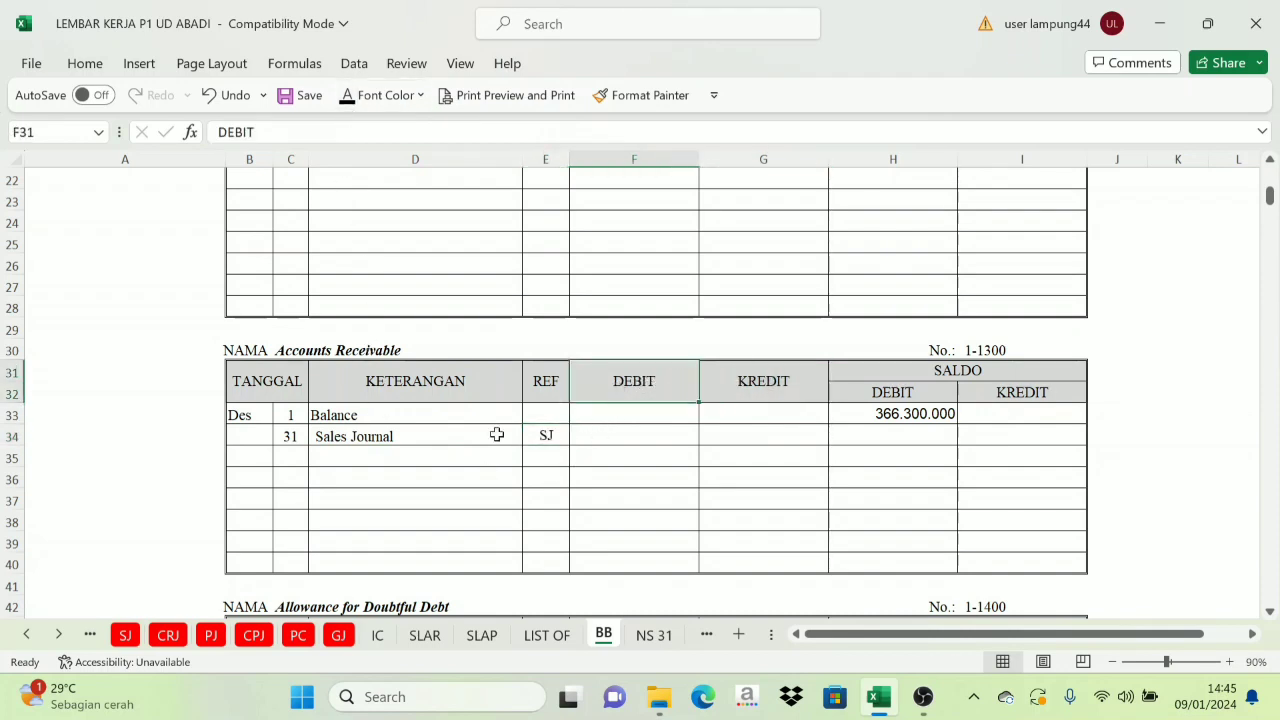
pyautogui.click(125, 640)
pyautogui.click(736, 419)
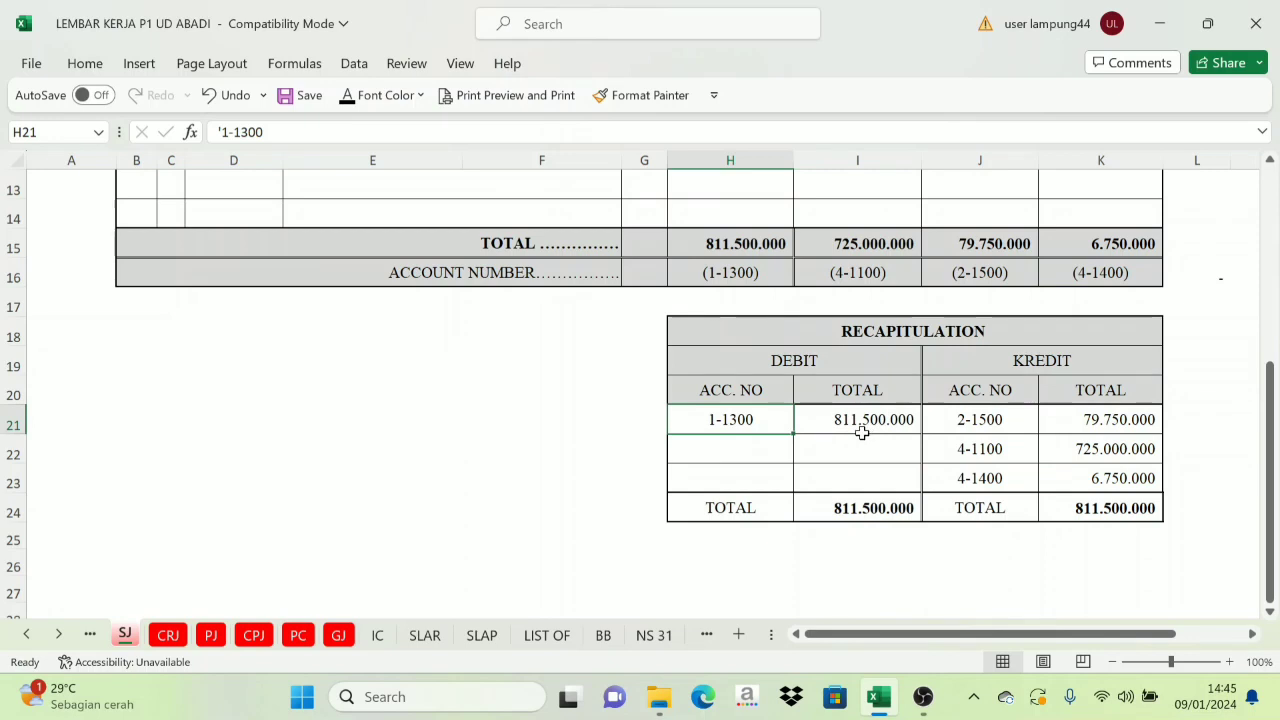
pyautogui.click(603, 636)
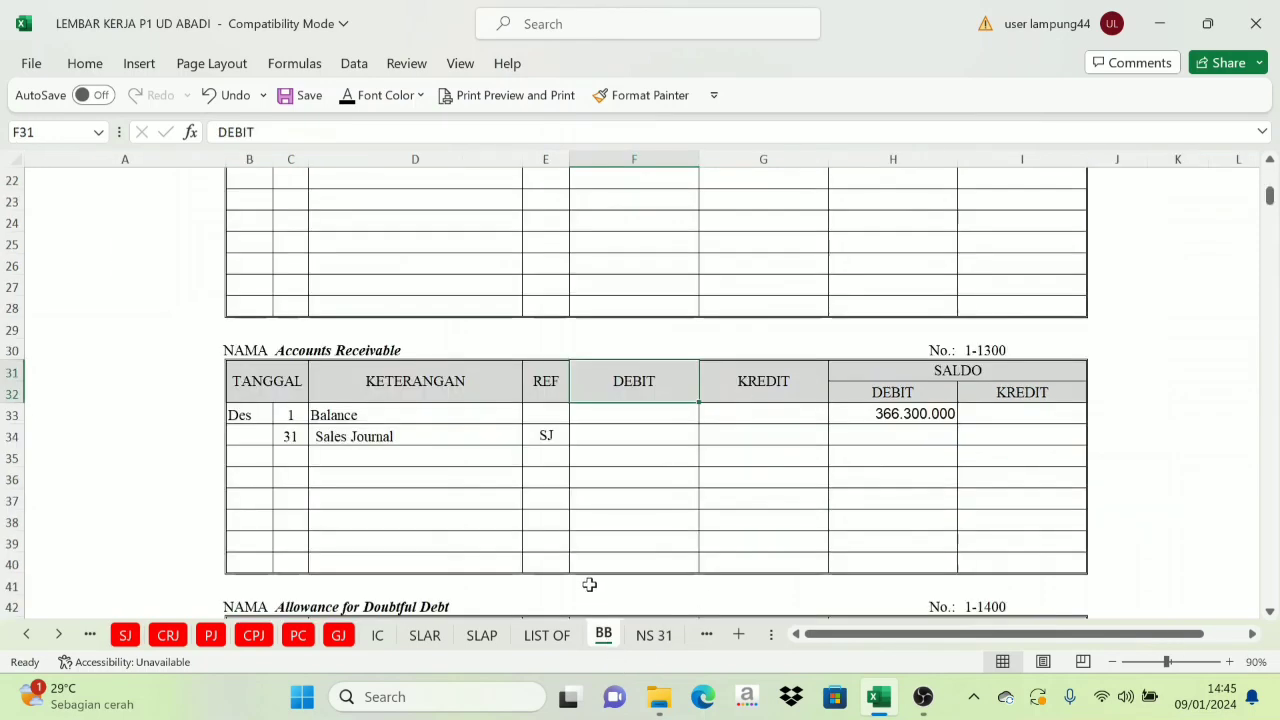
pyautogui.click(621, 434)
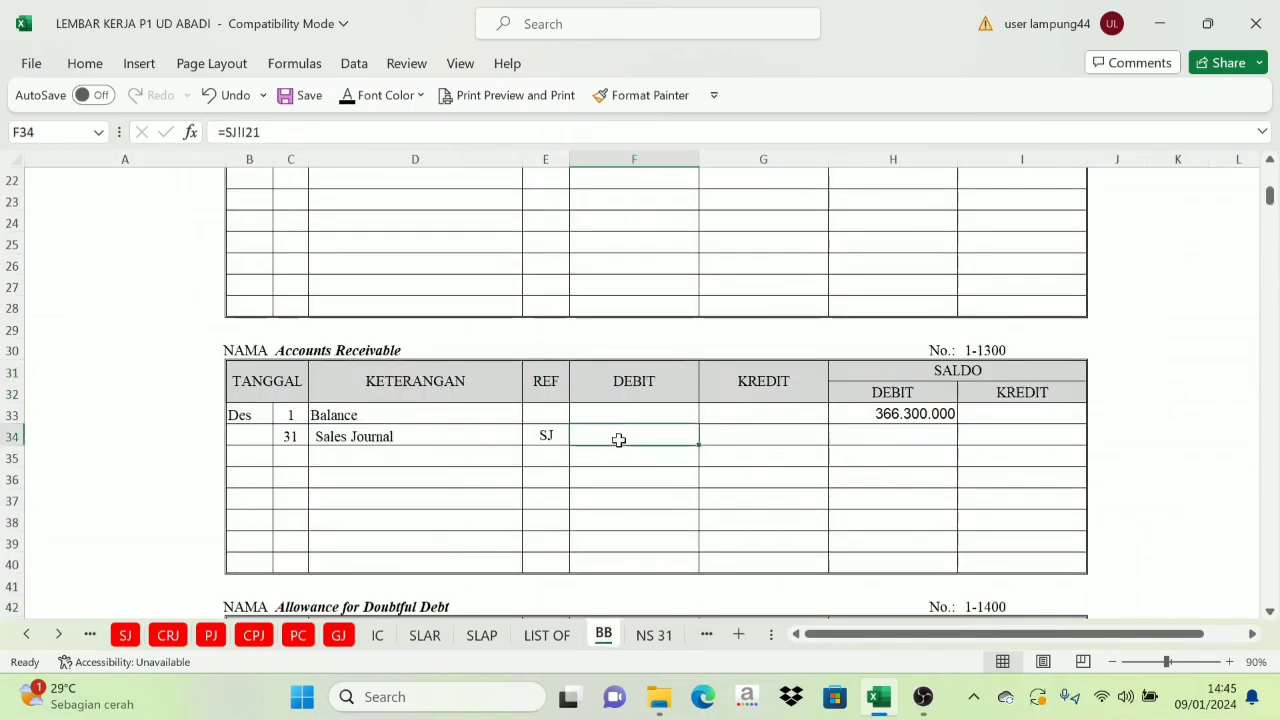
pyautogui.click(349, 95)
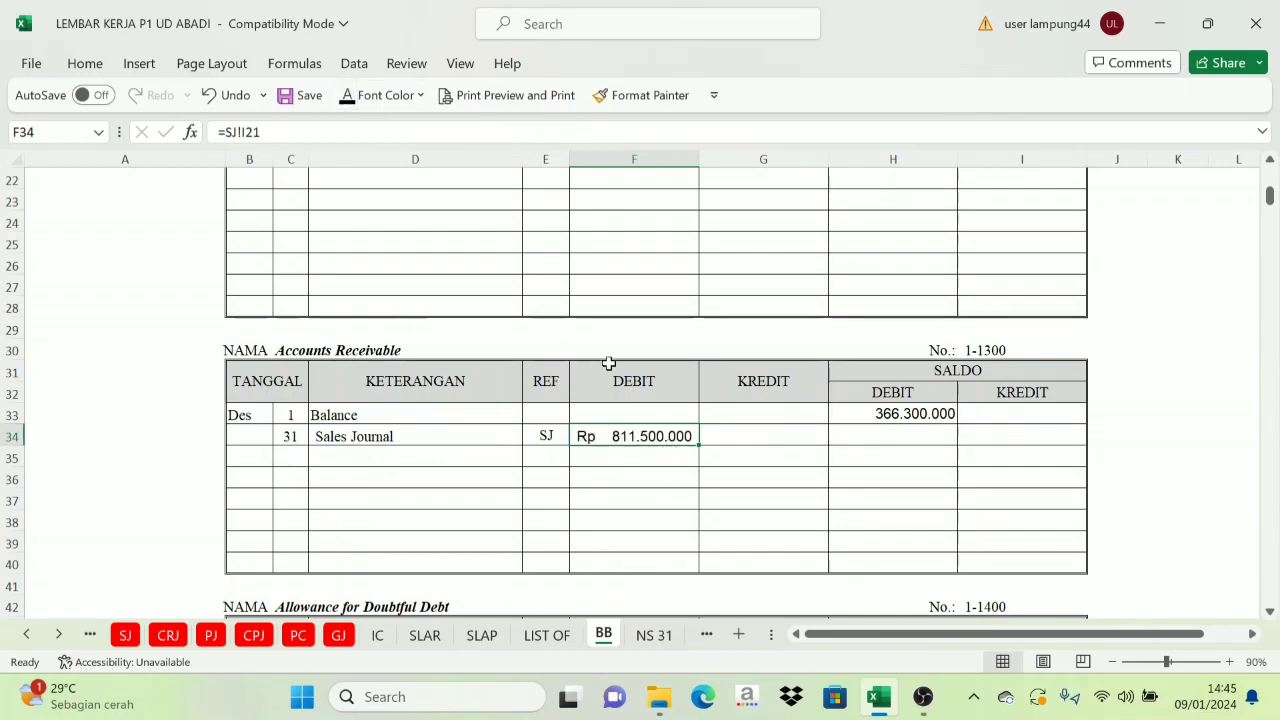
# Compare the opening balance with the Sales Journal debit, and apply black font colour to the hidden Accounts Receivable debit balance, =H33+F34
pyautogui.click(965, 369)
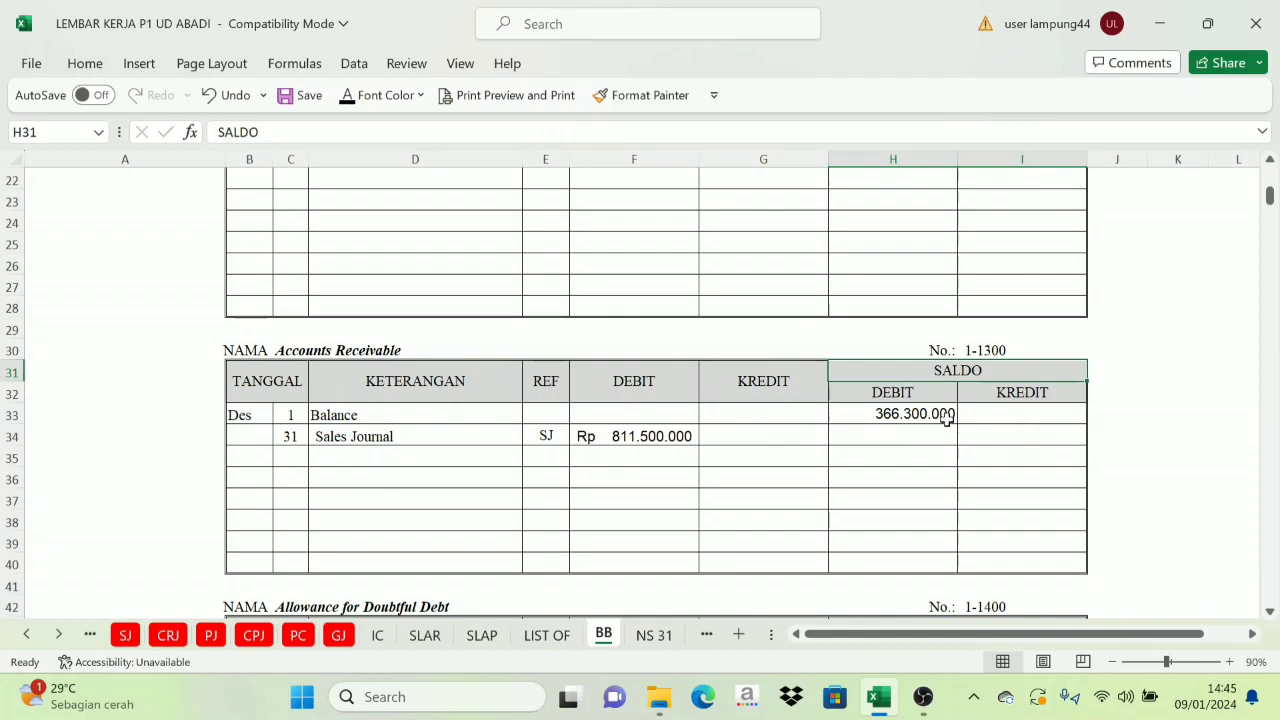
pyautogui.click(645, 433)
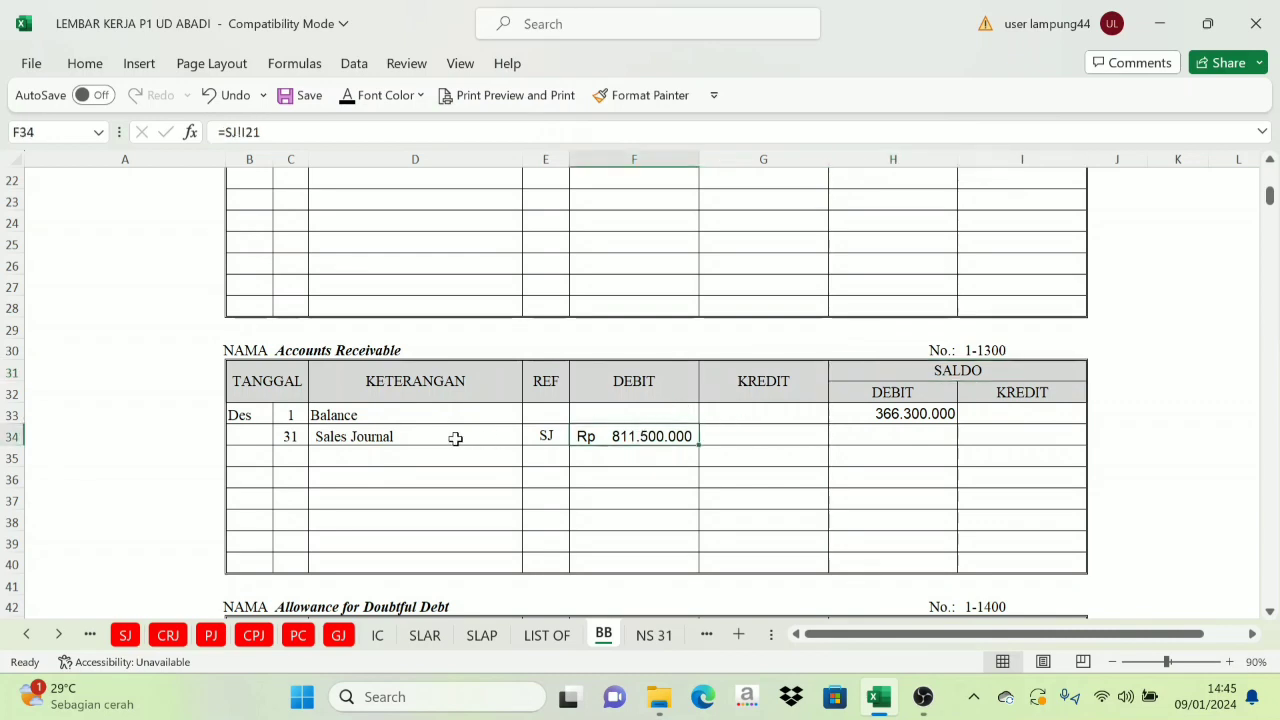
pyautogui.click(485, 431)
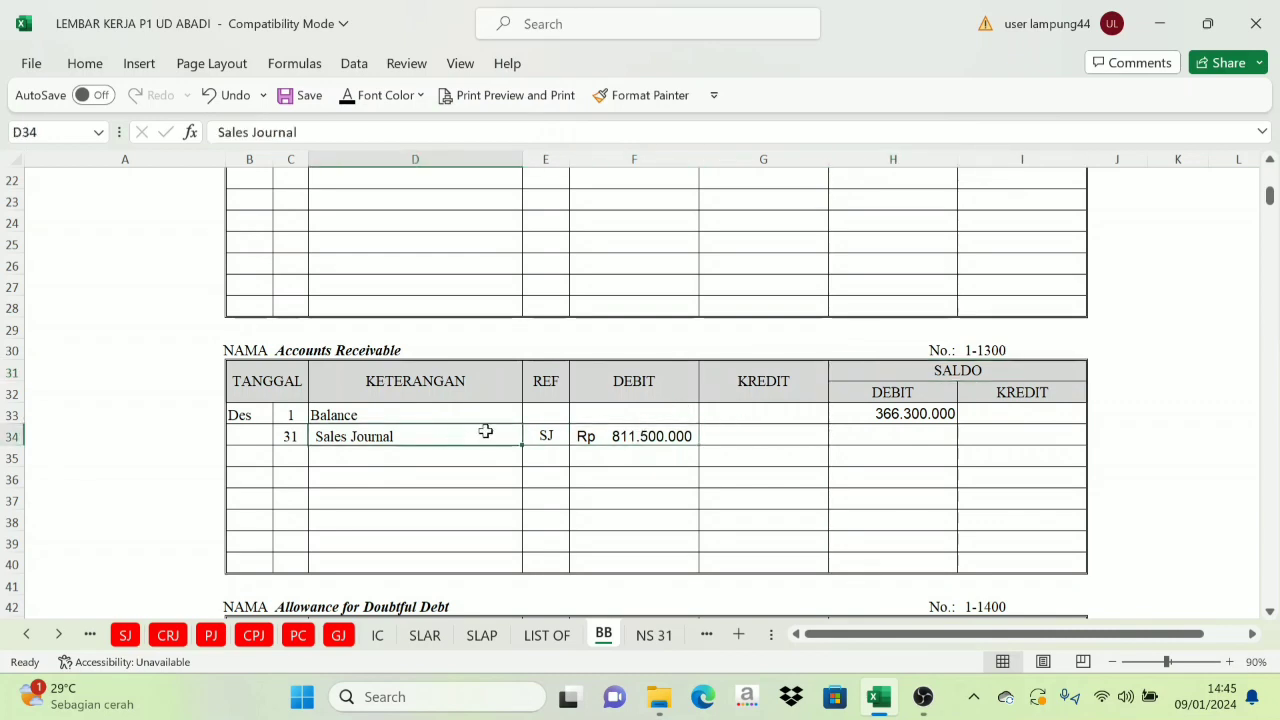
pyautogui.click(642, 436)
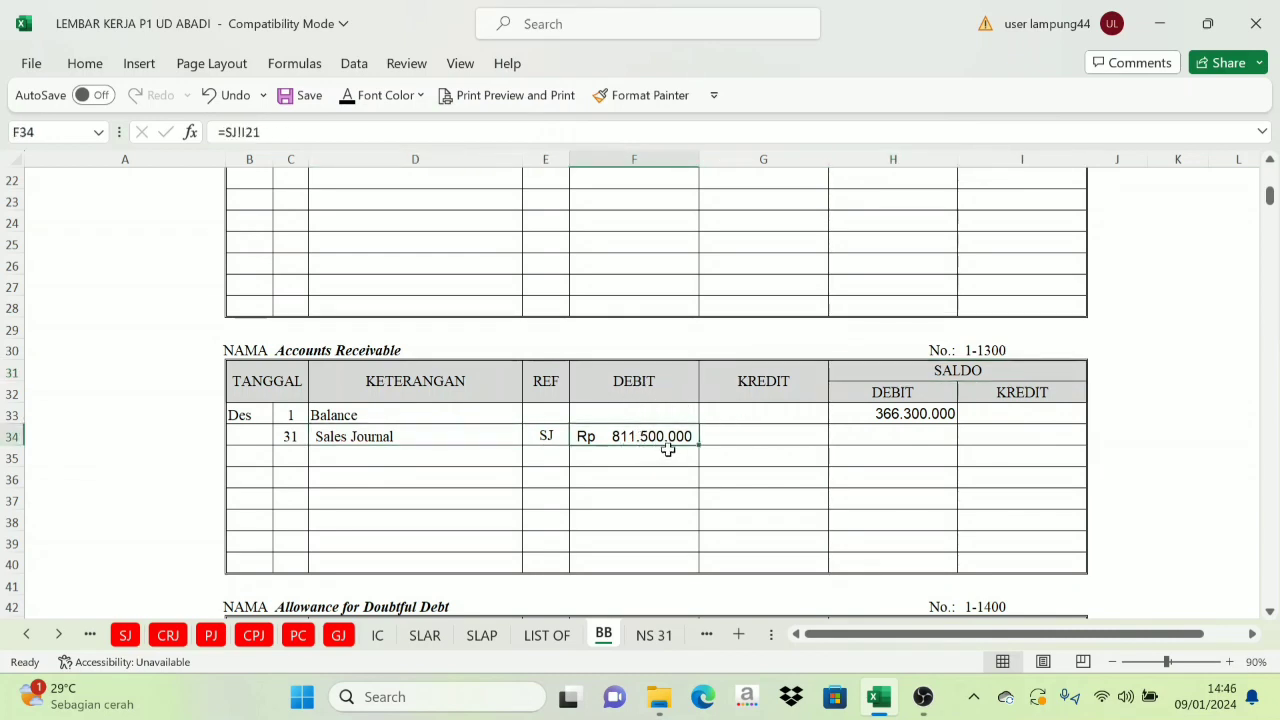
pyautogui.click(882, 396)
pyautogui.click(650, 378)
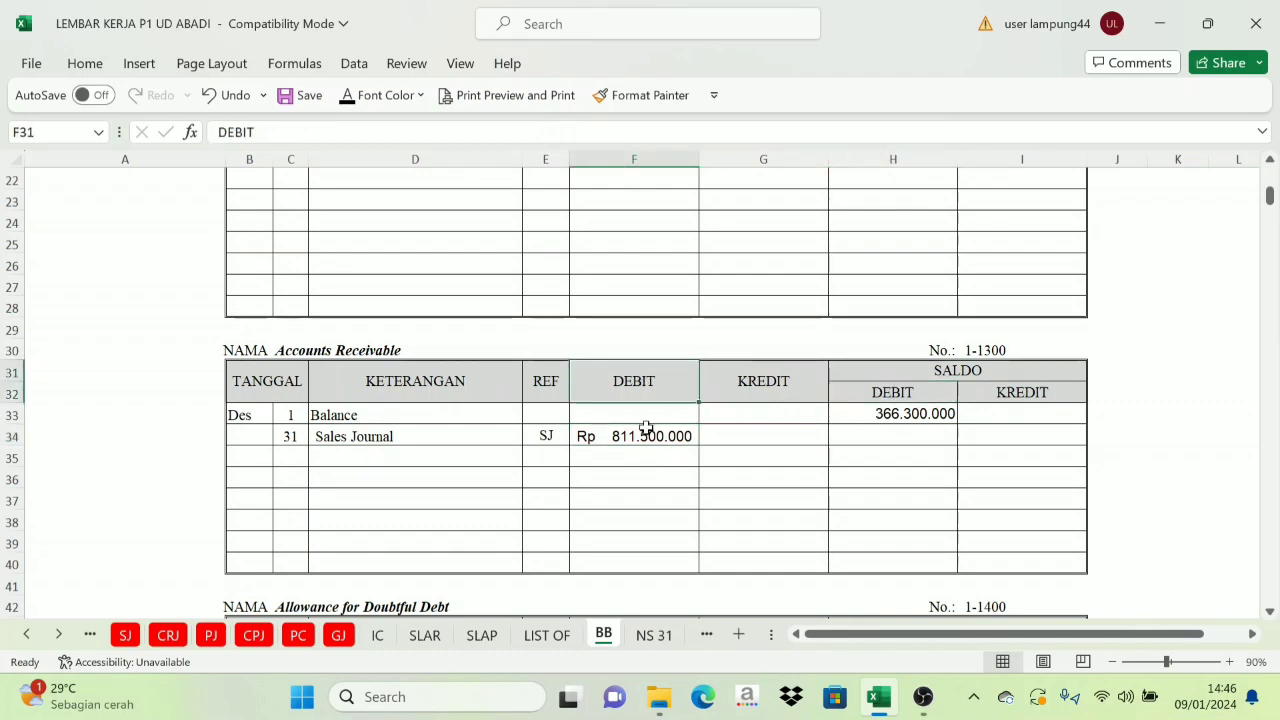
pyautogui.click(646, 432)
pyautogui.click(838, 394)
pyautogui.click(646, 378)
pyautogui.click(653, 437)
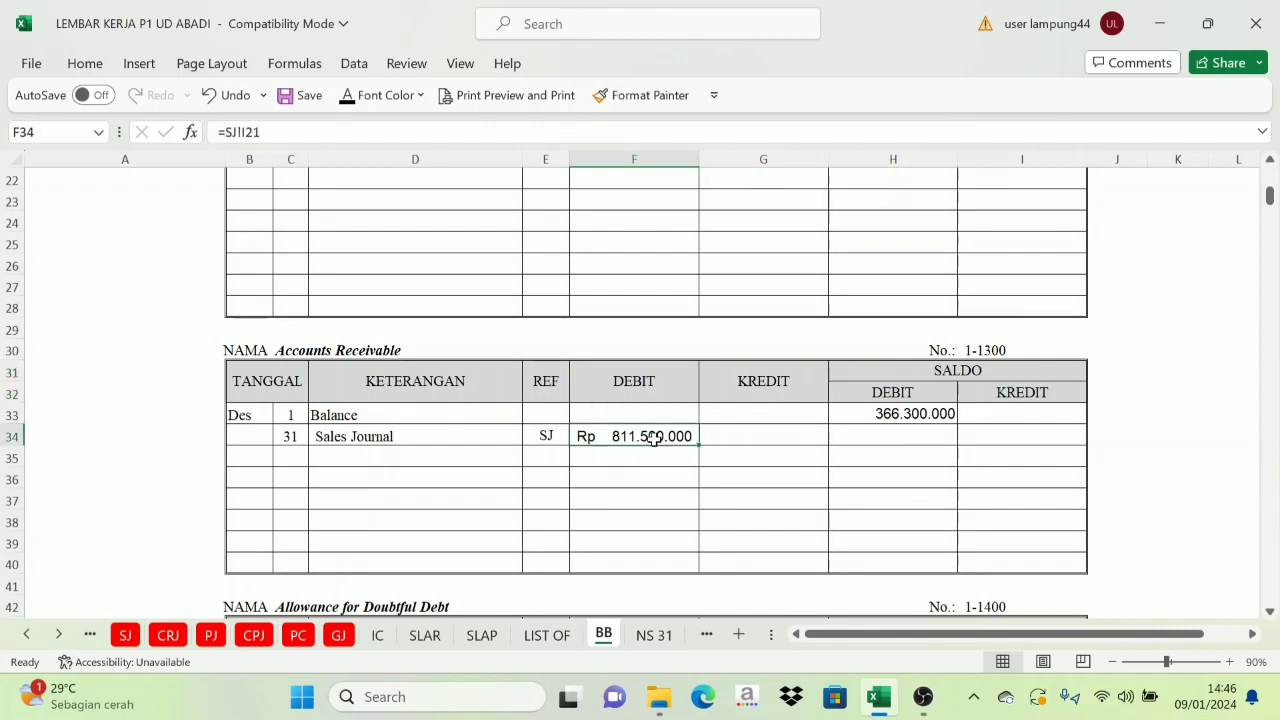
pyautogui.click(875, 437)
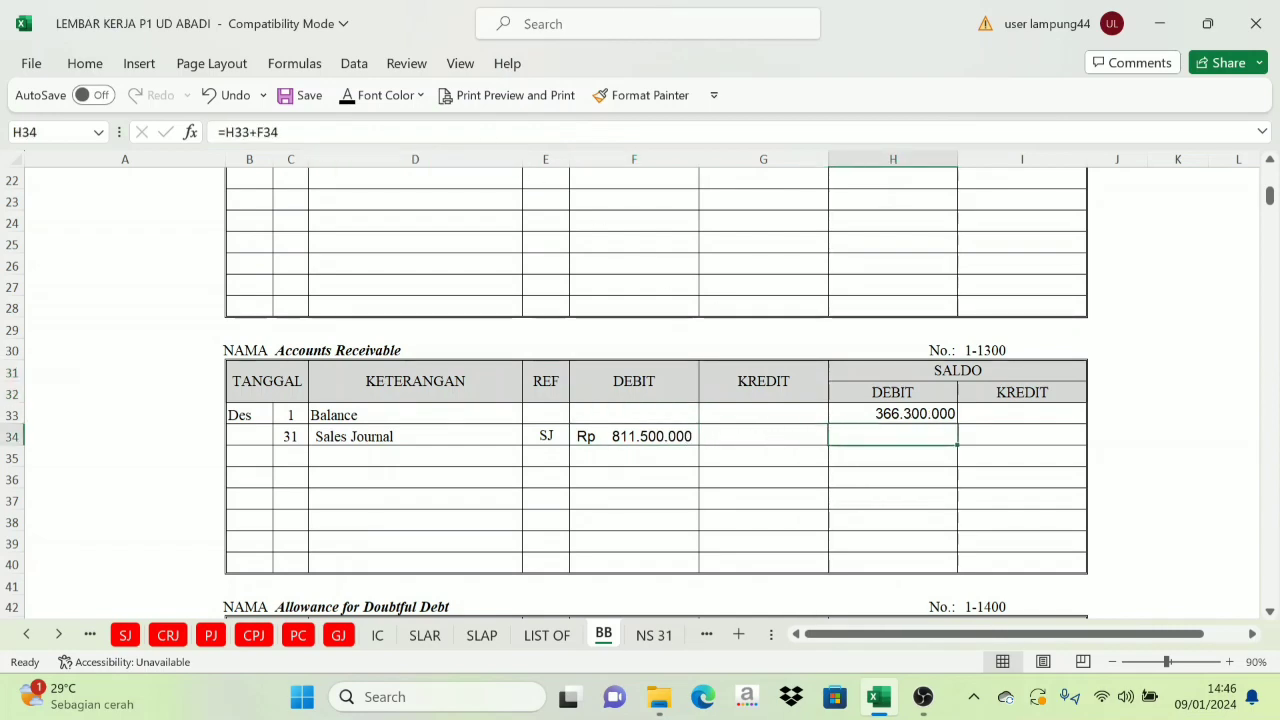
pyautogui.click(357, 94)
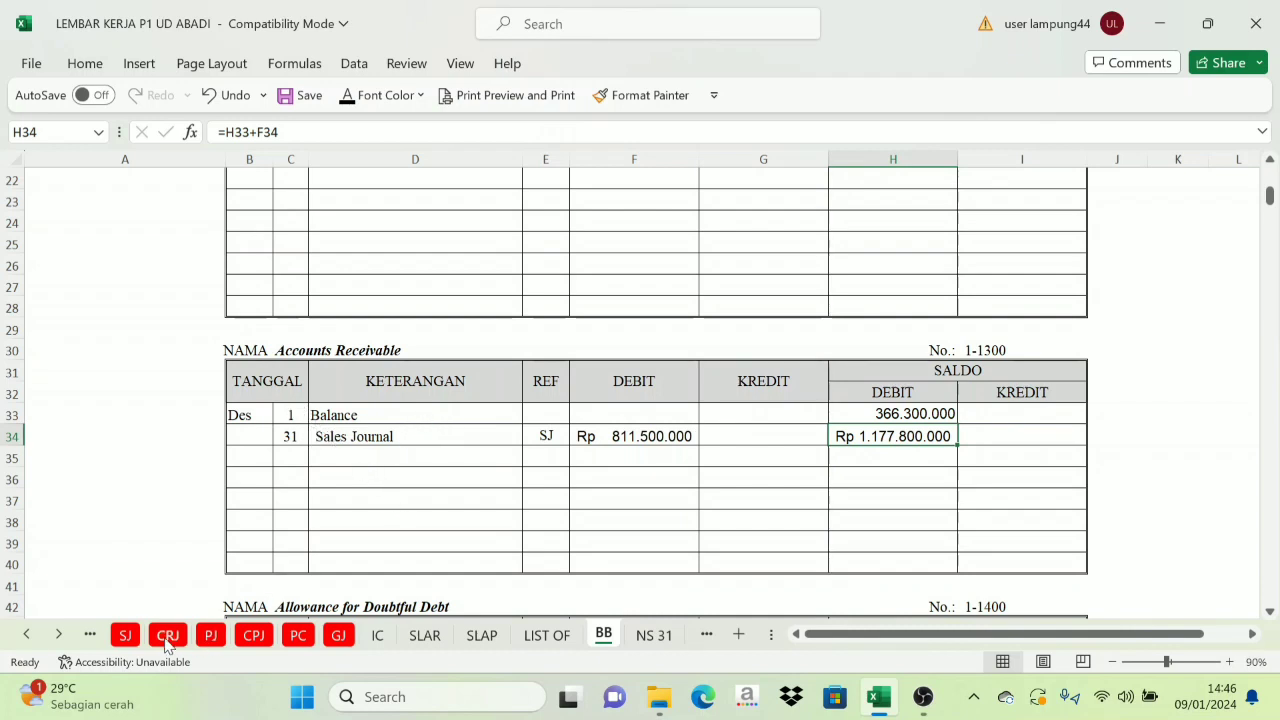
# Examine the credit account numbers in the Sales Journal recapitulation to find the next accounts for posting
pyautogui.click(128, 638)
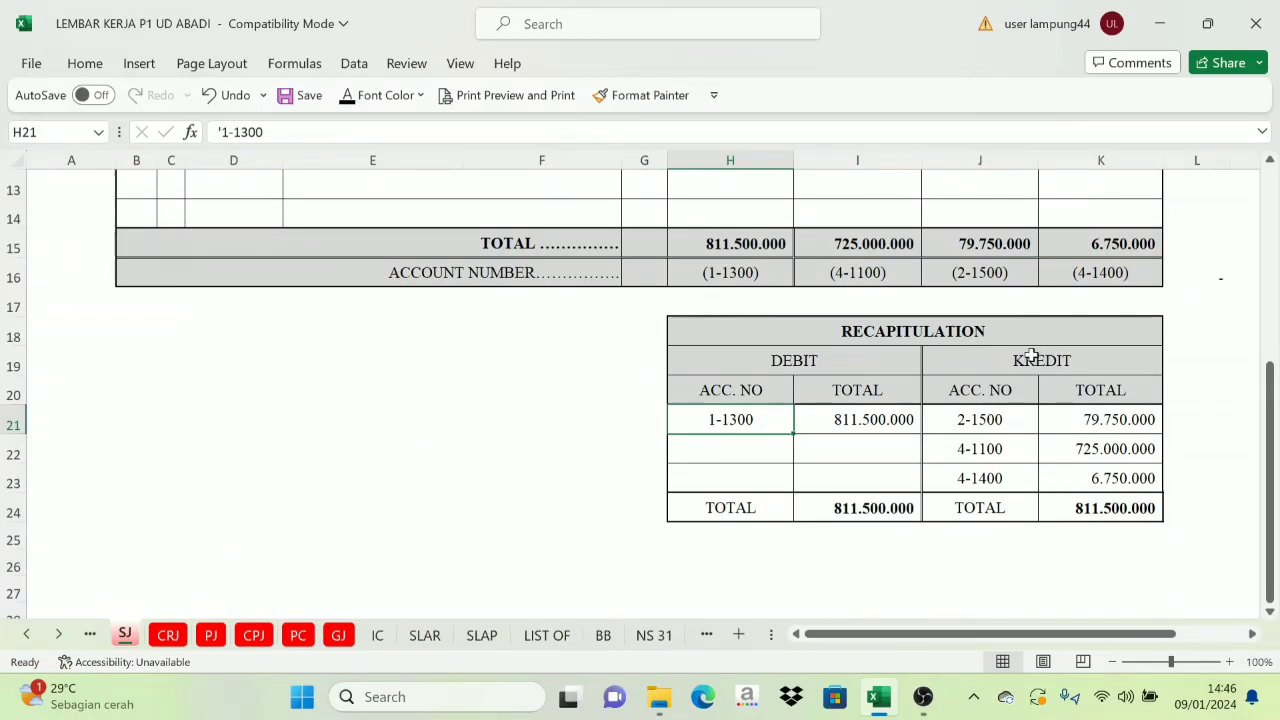
pyautogui.scroll(4, 689, 366)
pyautogui.scroll(-2, 750, 413)
pyautogui.scroll(-5, 750, 413)
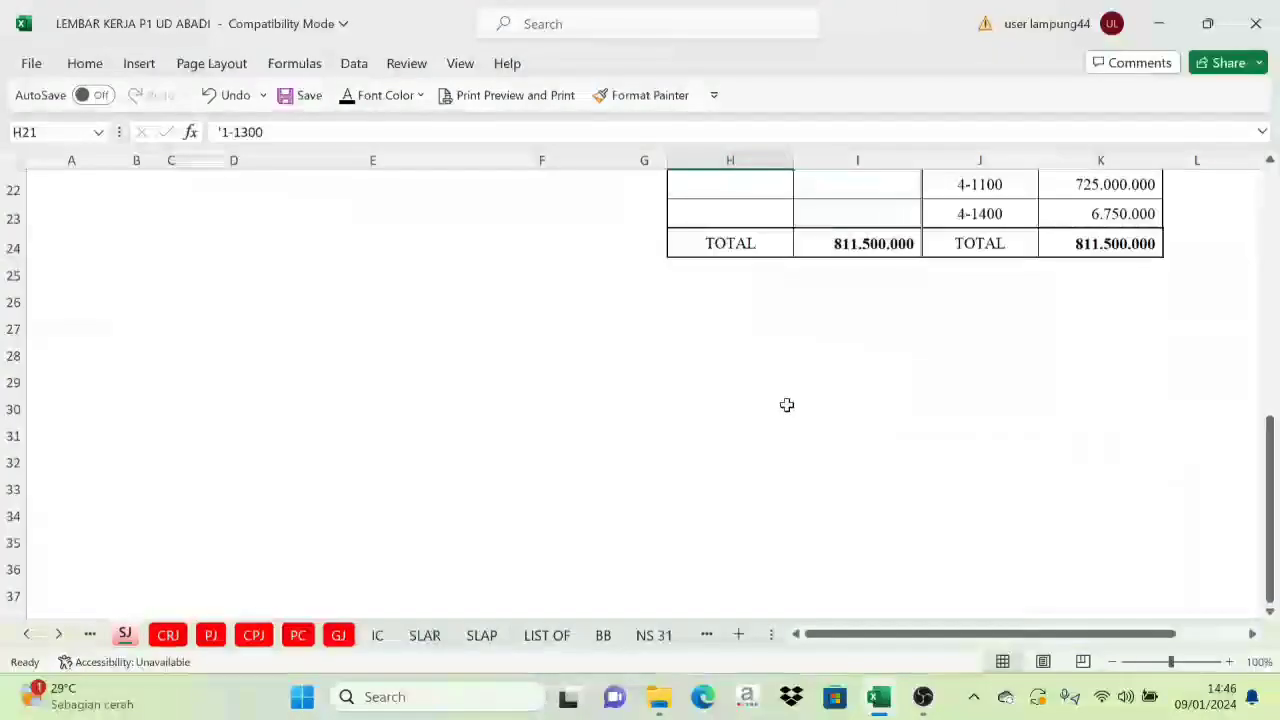
pyautogui.scroll(3, 766, 380)
pyautogui.click(774, 362)
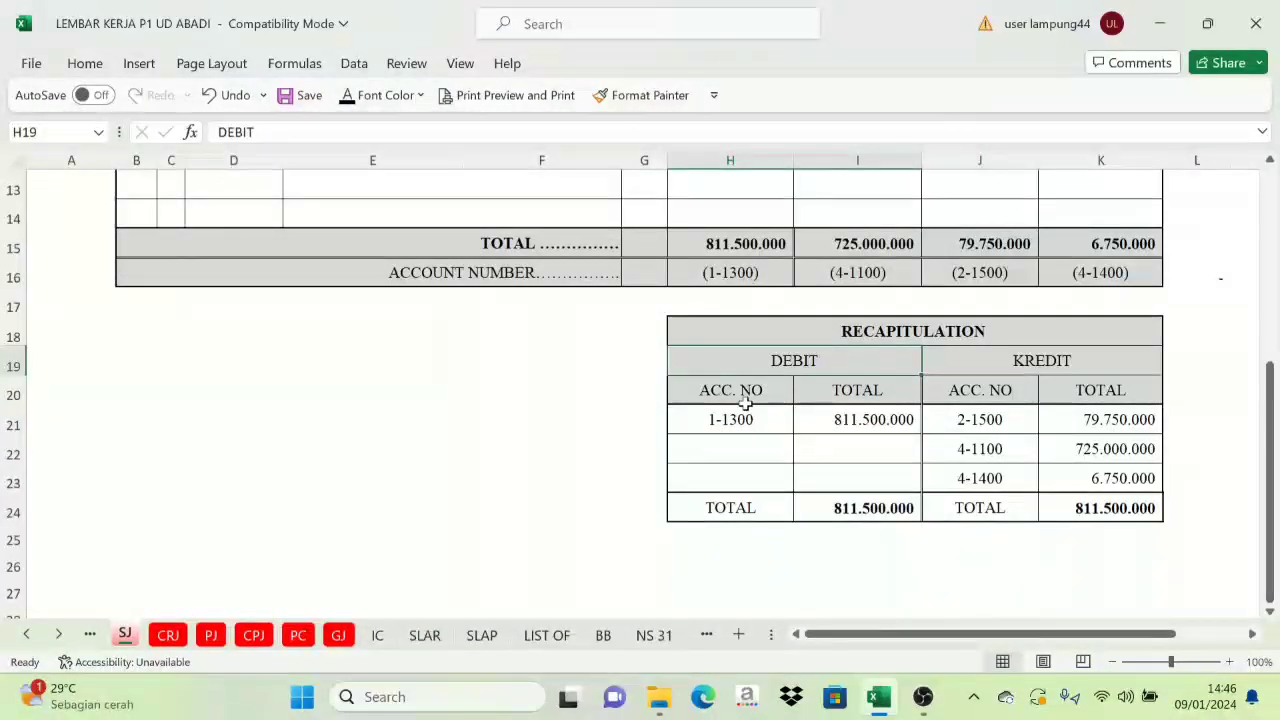
pyautogui.click(980, 420)
pyautogui.click(953, 478)
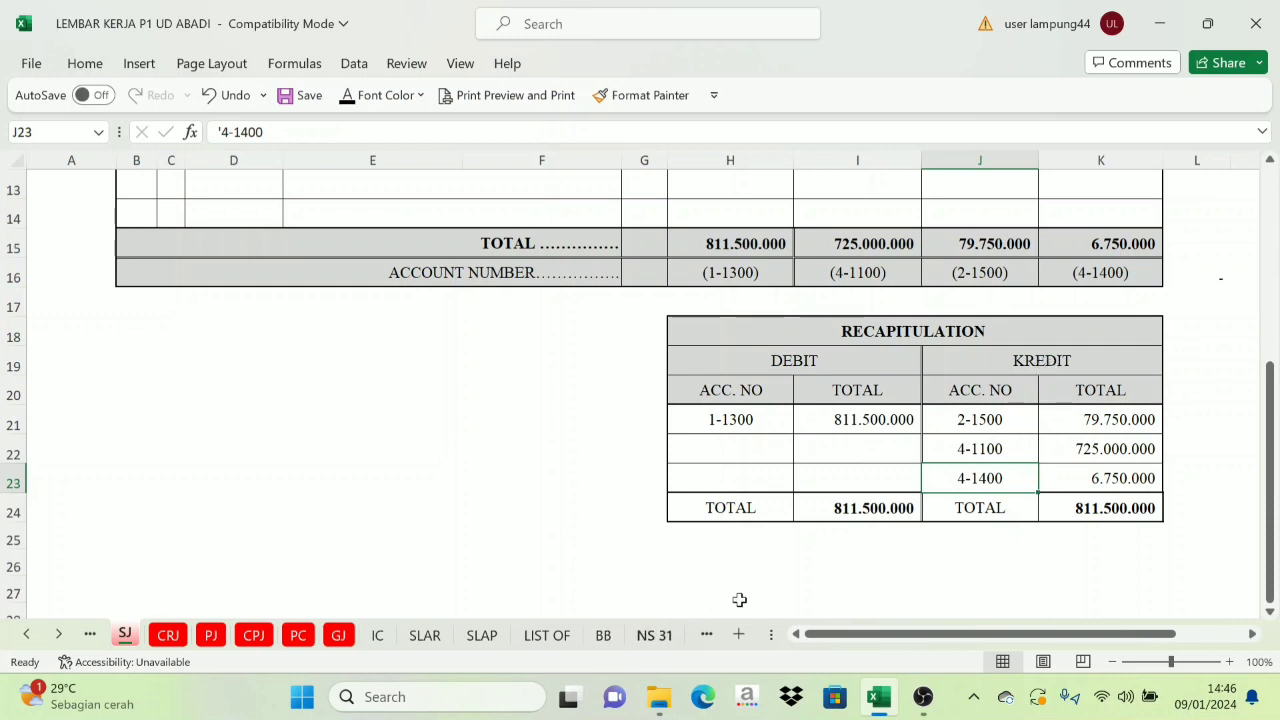
# Show the date 31, Sales Journal description and SJ reference in black font in the PPN Outcome ledger, No. 2-1500, on the BB sheet
pyautogui.click(605, 637)
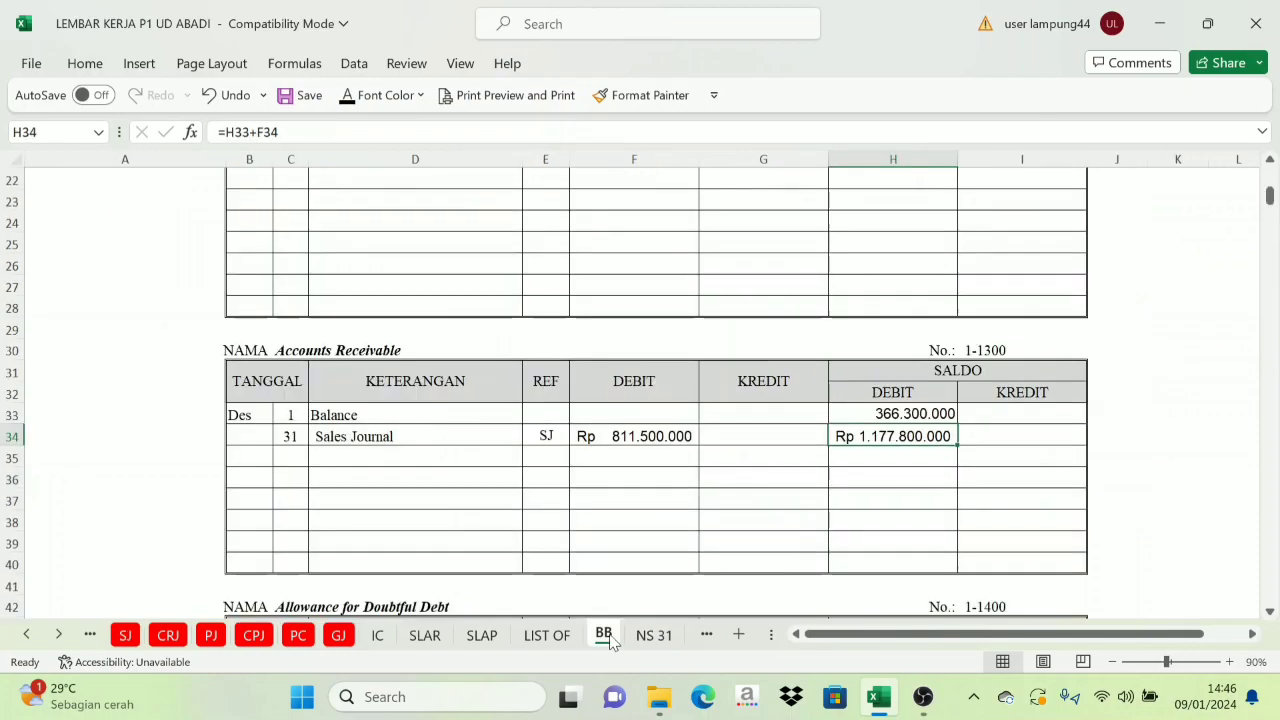
pyautogui.scroll(-9, 985, 372)
pyautogui.scroll(-17, 982, 377)
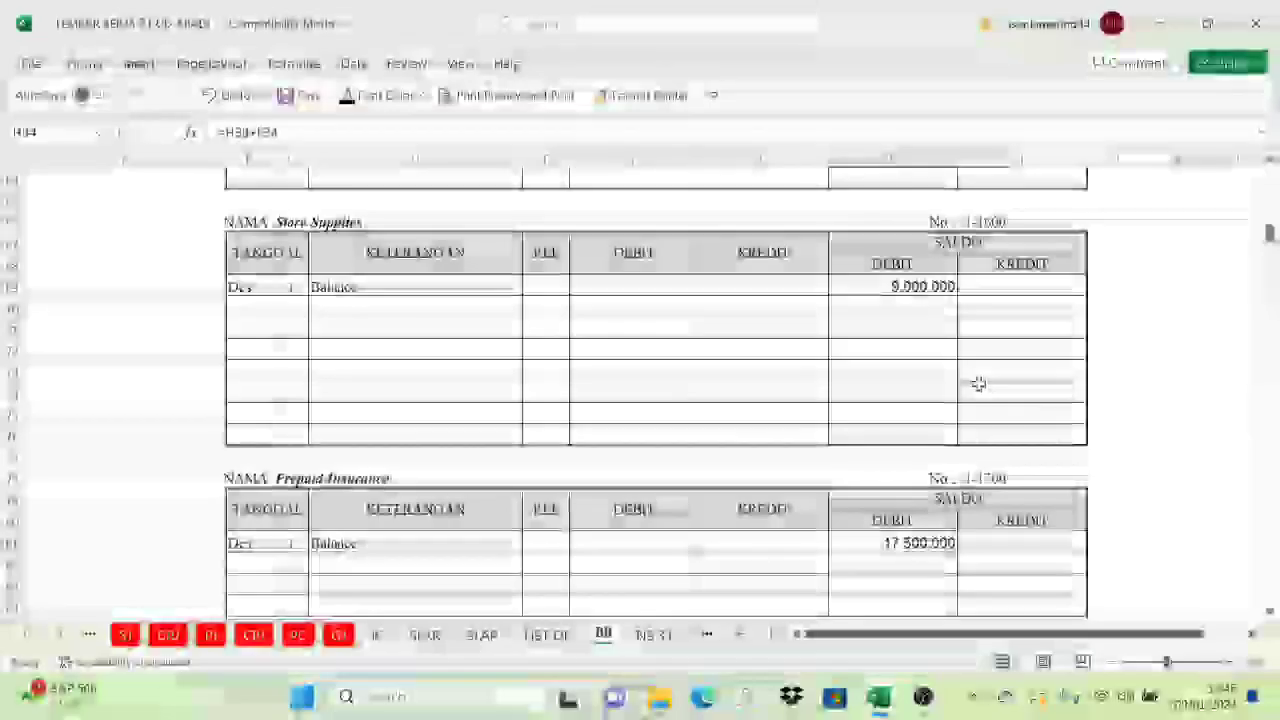
pyautogui.scroll(-20, 973, 412)
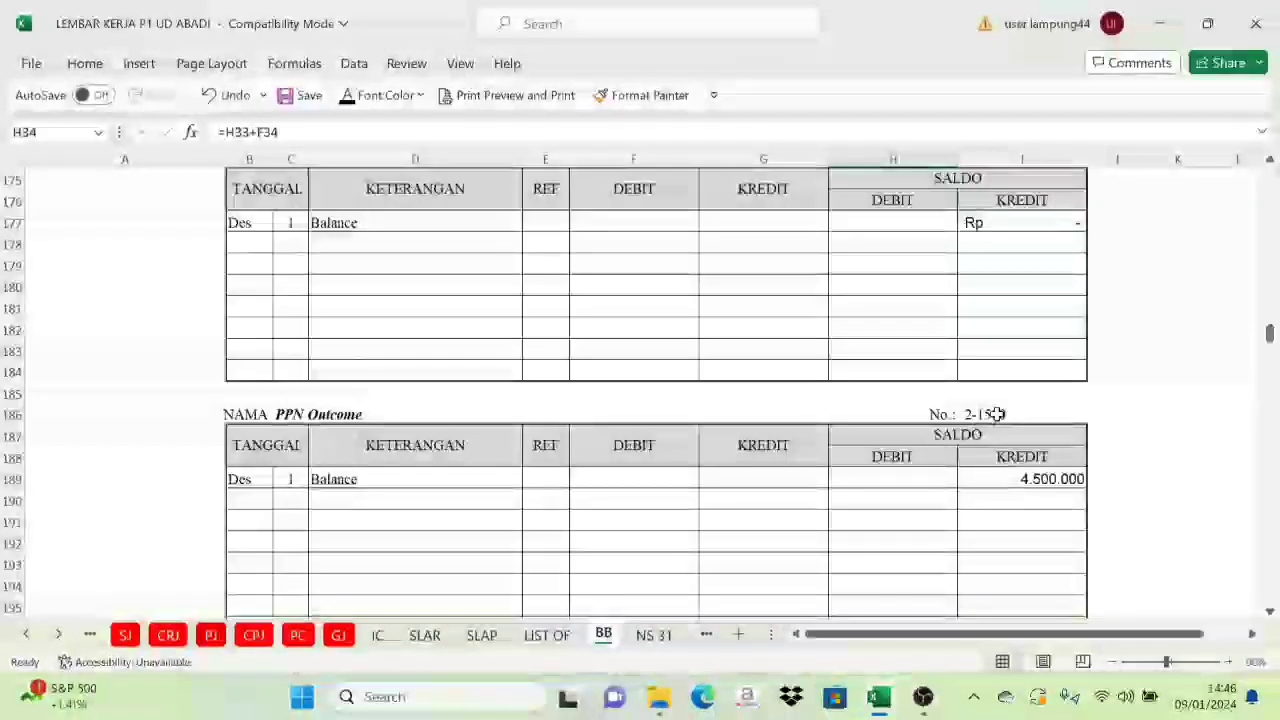
pyautogui.click(988, 414)
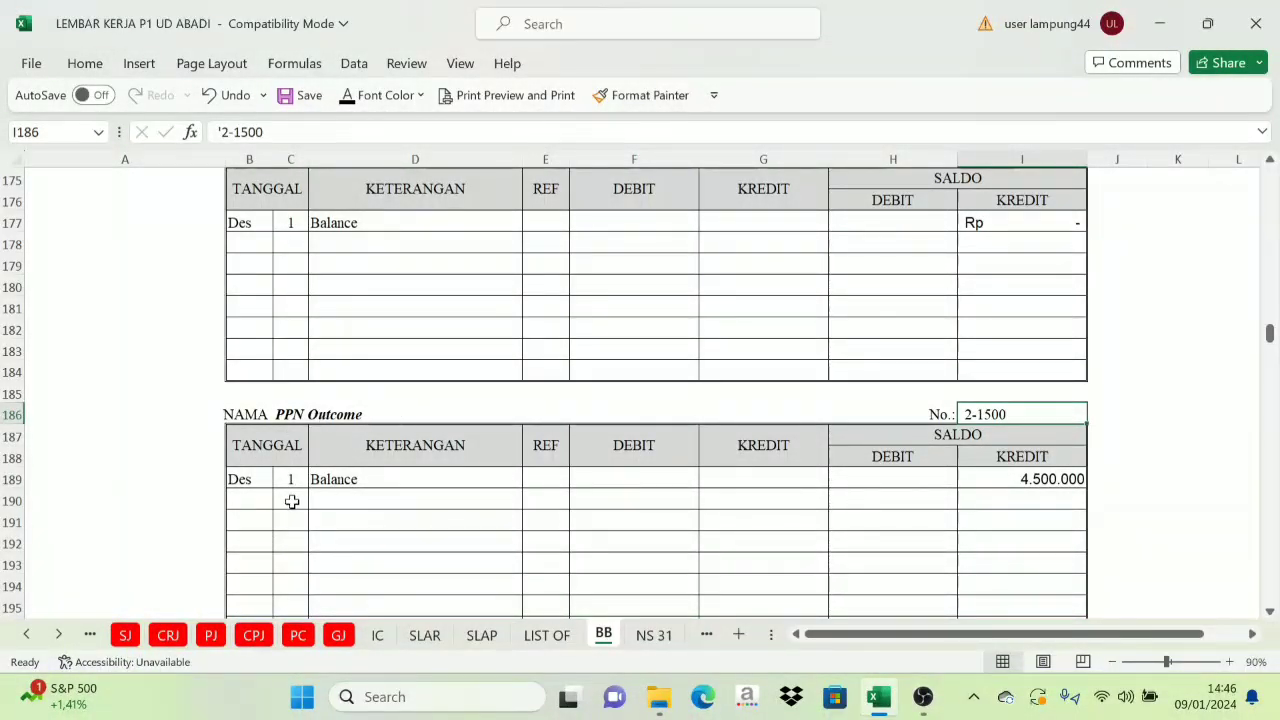
pyautogui.moveTo(291, 501); pyautogui.dragTo(329, 500)
pyautogui.write('31\tSales Journal')
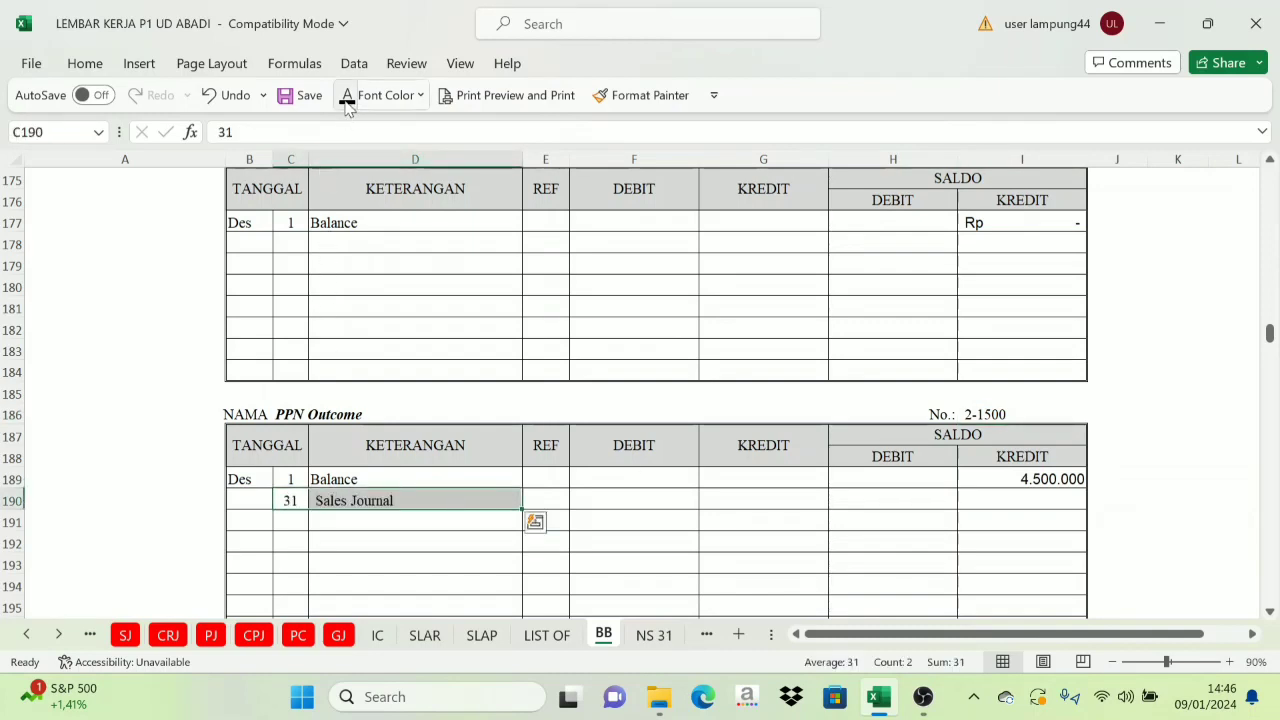
pyautogui.click(555, 505)
pyautogui.write("'SJ")
pyautogui.hotkey('ctrl', 'Return')
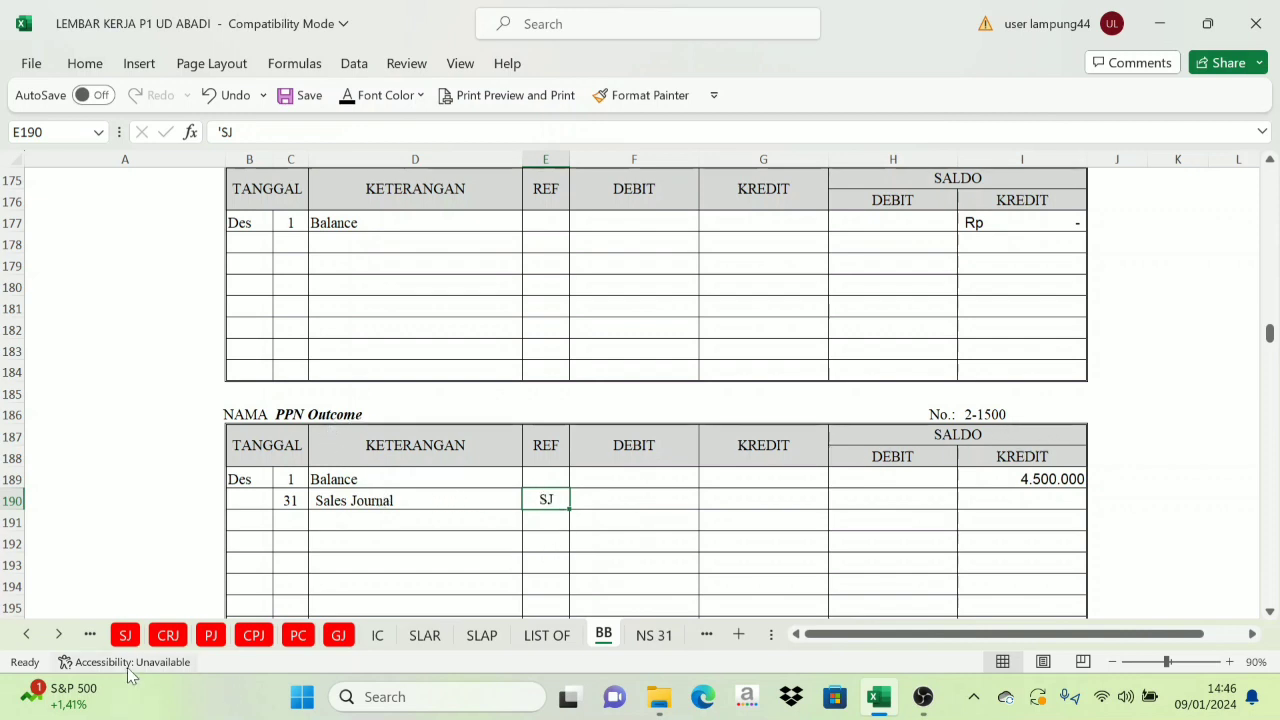
# Check account 2-1500's total in the recapitulation and show the Sales Journal credit amount, =SJ!K21, in the PPN Outcome ledger
pyautogui.click(125, 635)
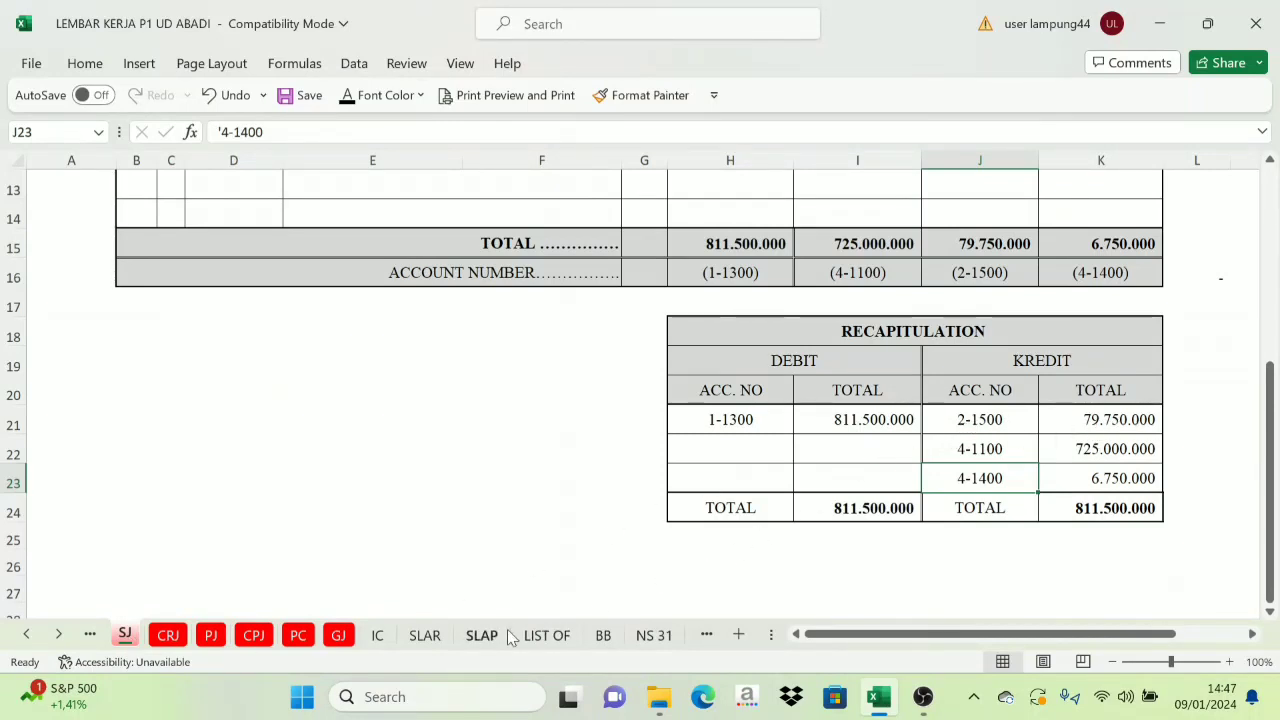
pyautogui.click(601, 635)
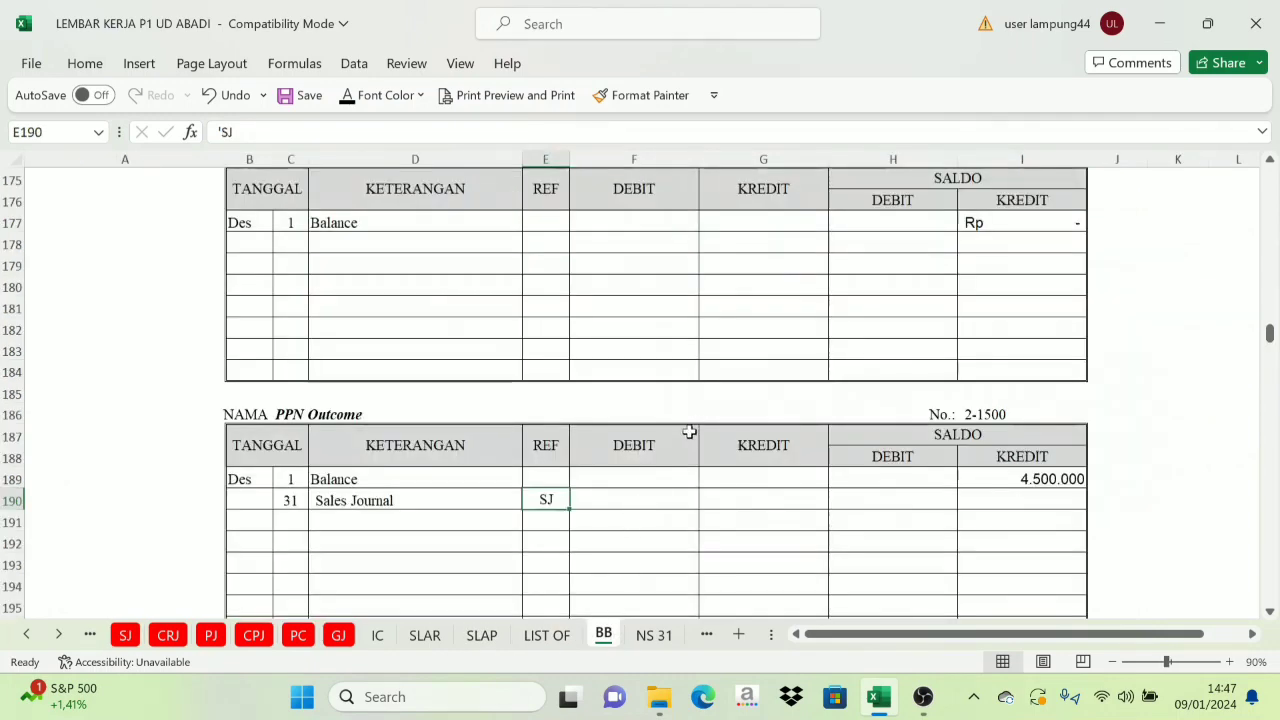
pyautogui.moveTo(689, 437); pyautogui.dragTo(756, 440)
pyautogui.click(752, 496)
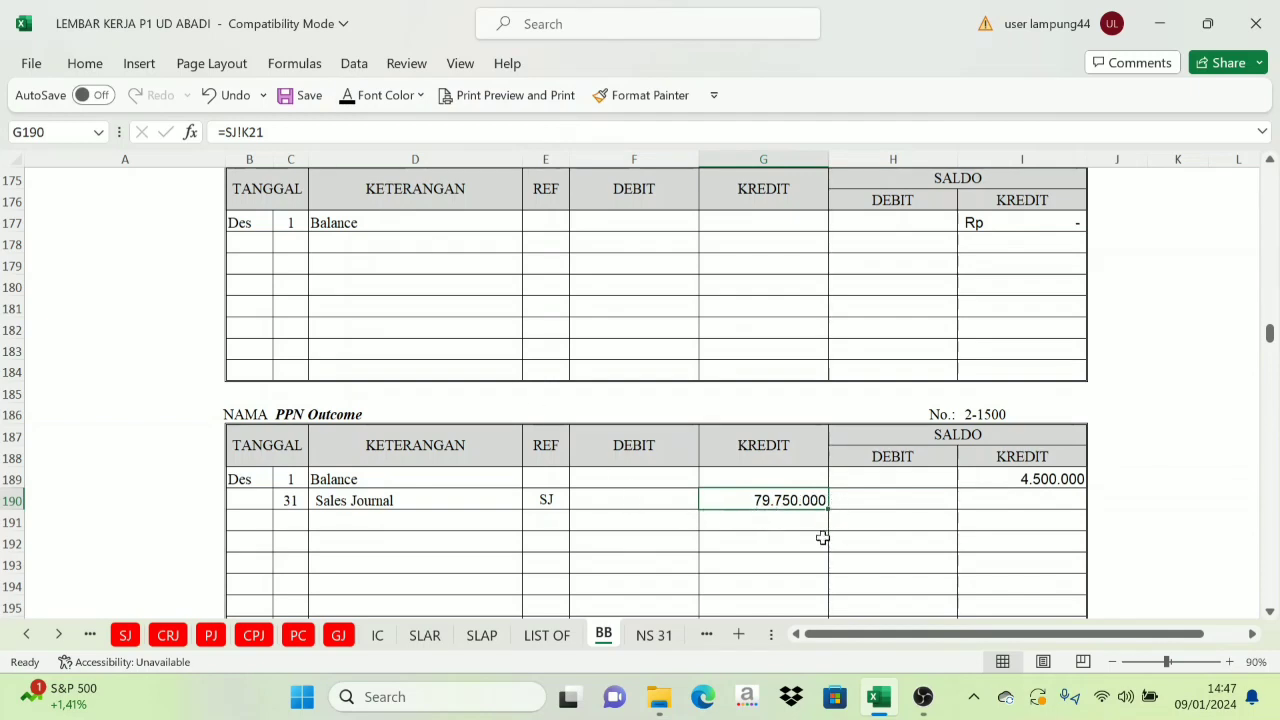
# Compare the PPN Outcome opening balance with the Sales Journal credit, and show the ledger's new credit balance, =I189+G190
pyautogui.click(978, 433)
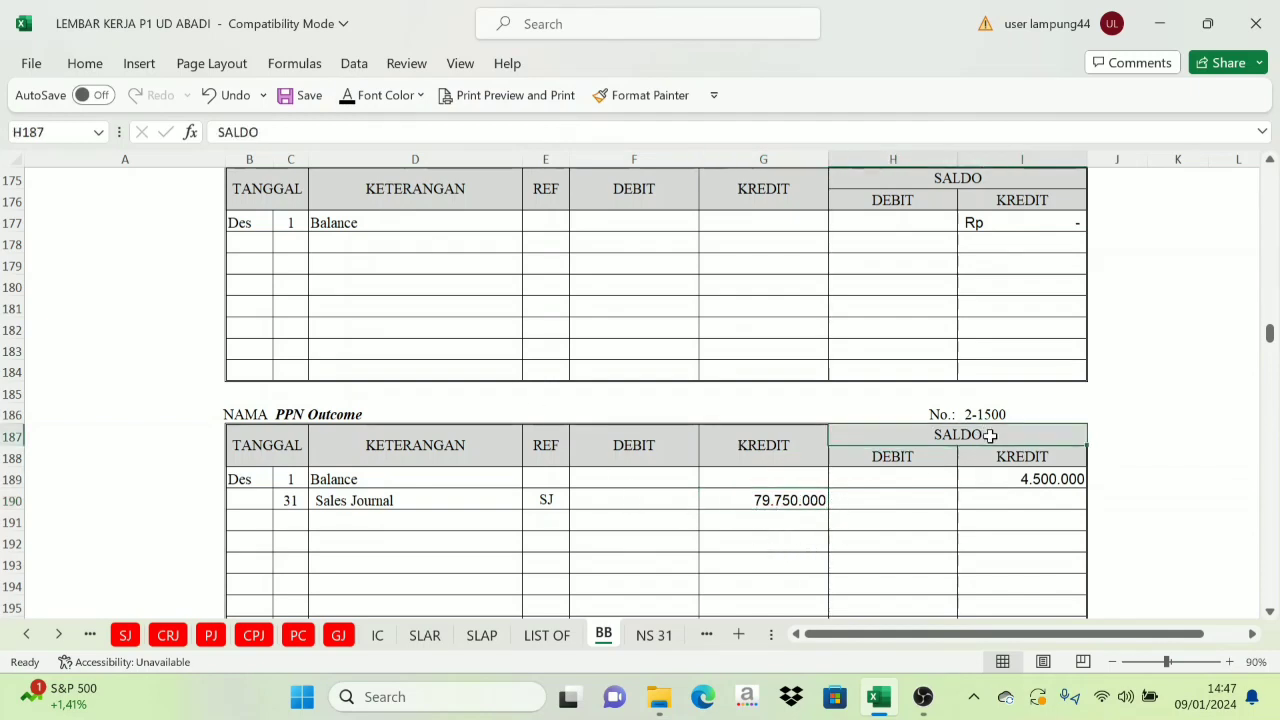
pyautogui.click(1025, 478)
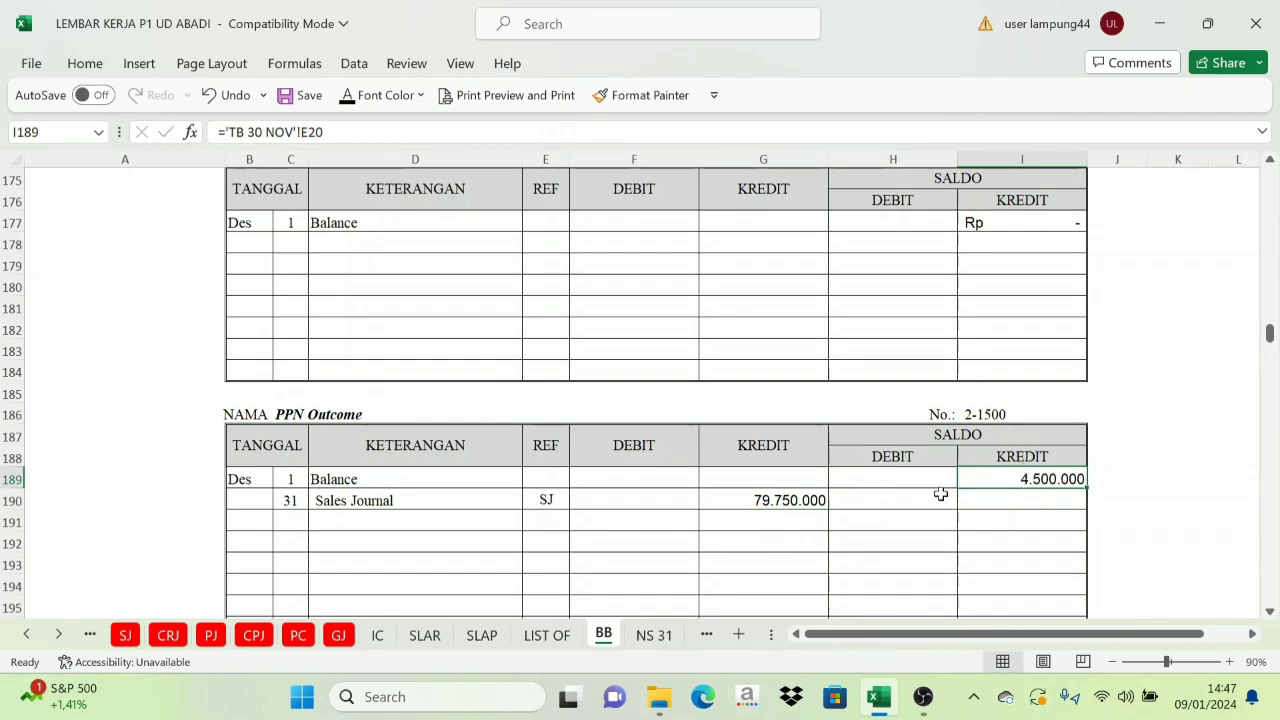
pyautogui.click(796, 502)
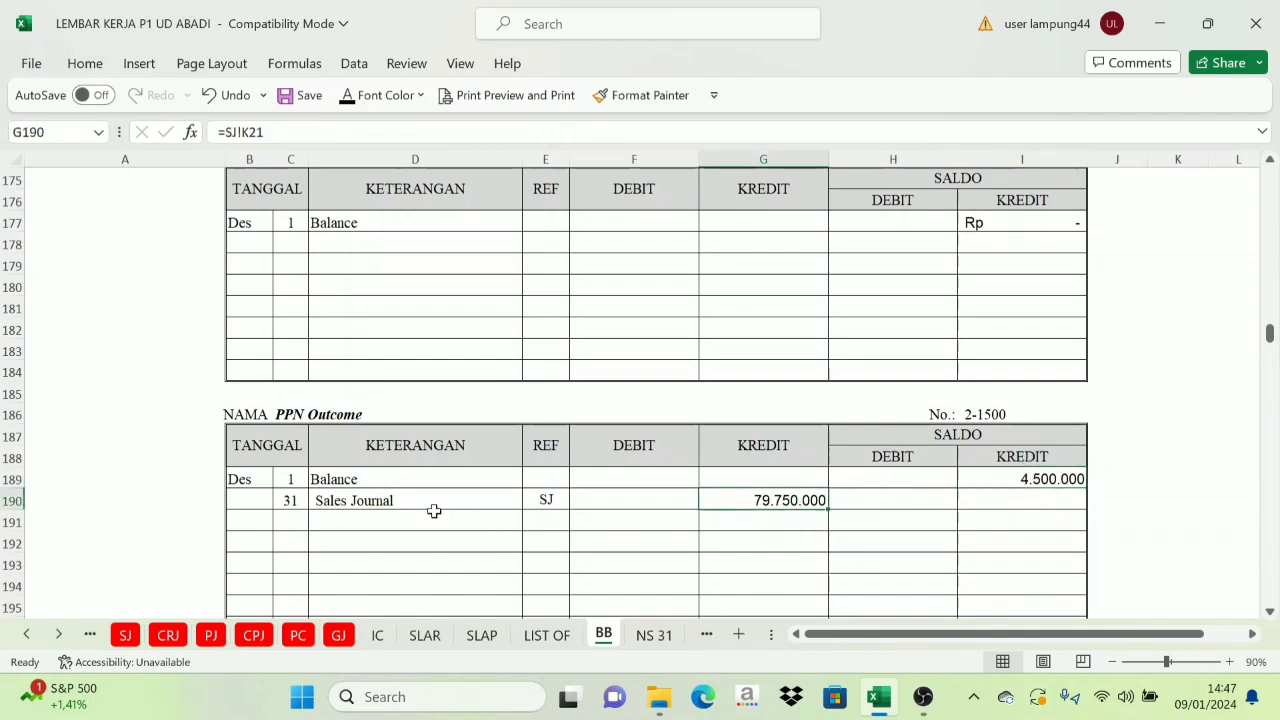
pyautogui.click(765, 450)
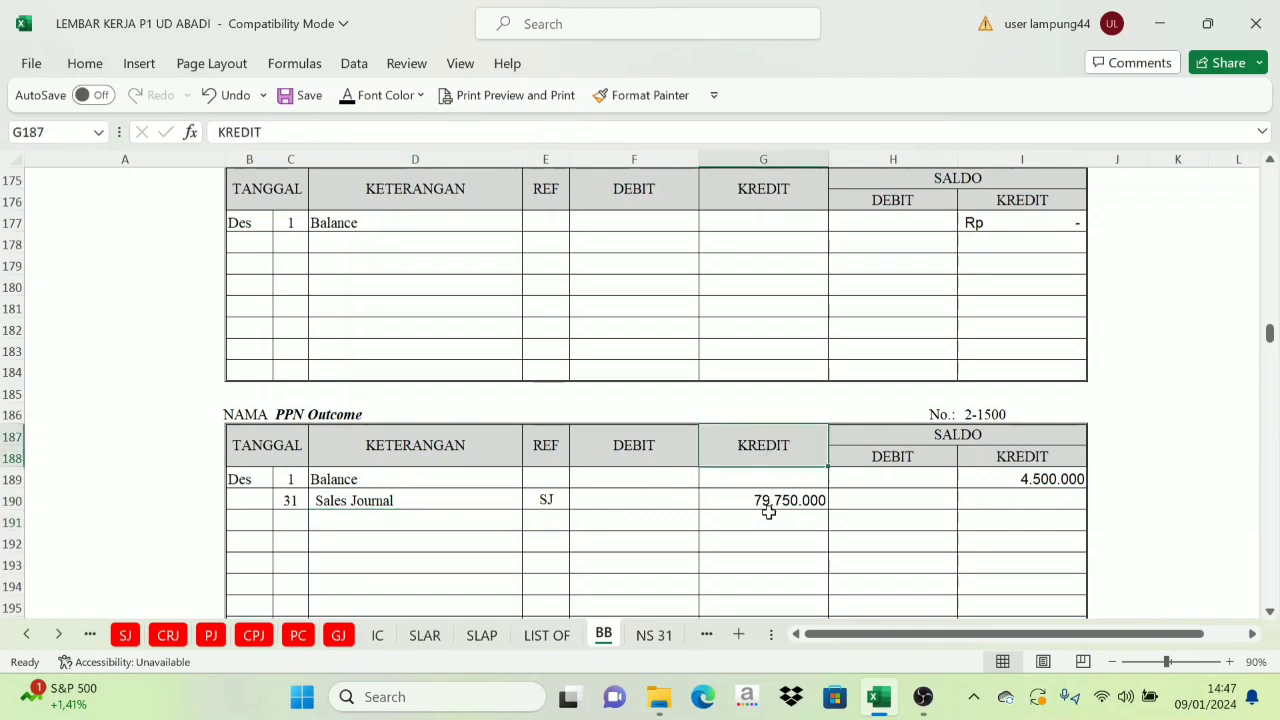
pyautogui.click(1000, 460)
pyautogui.click(786, 451)
pyautogui.click(810, 499)
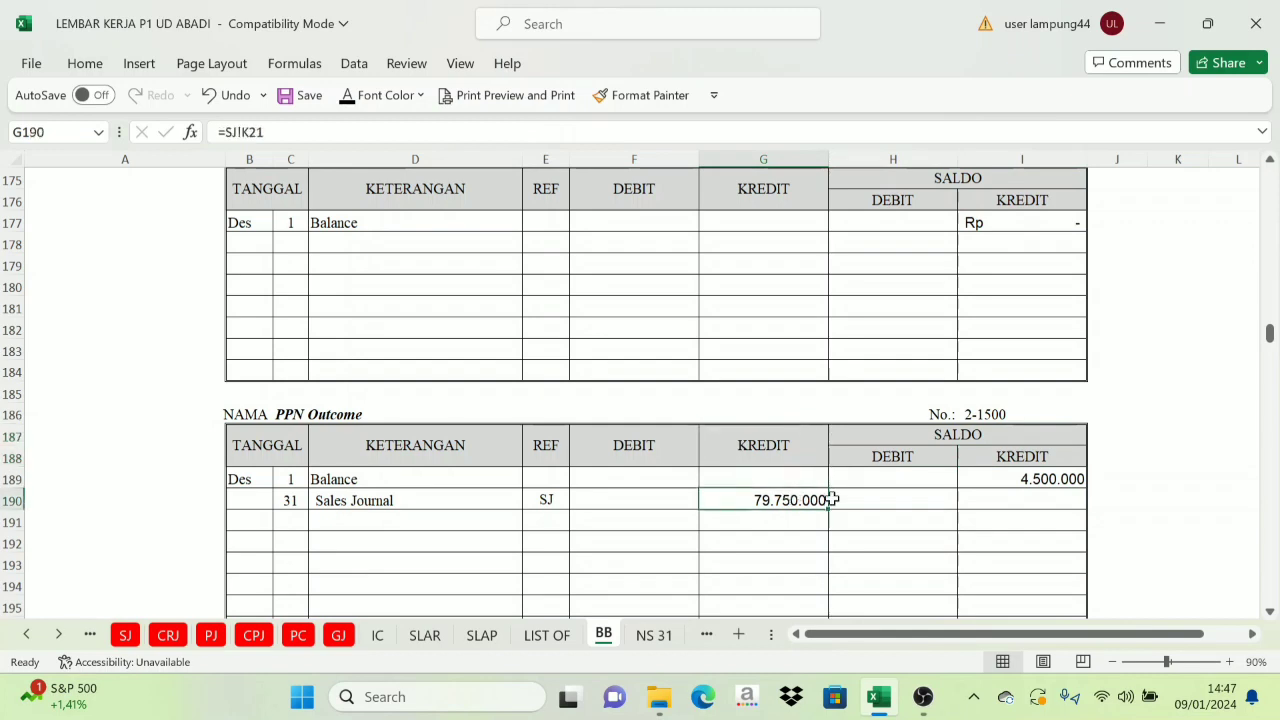
pyautogui.click(1010, 492)
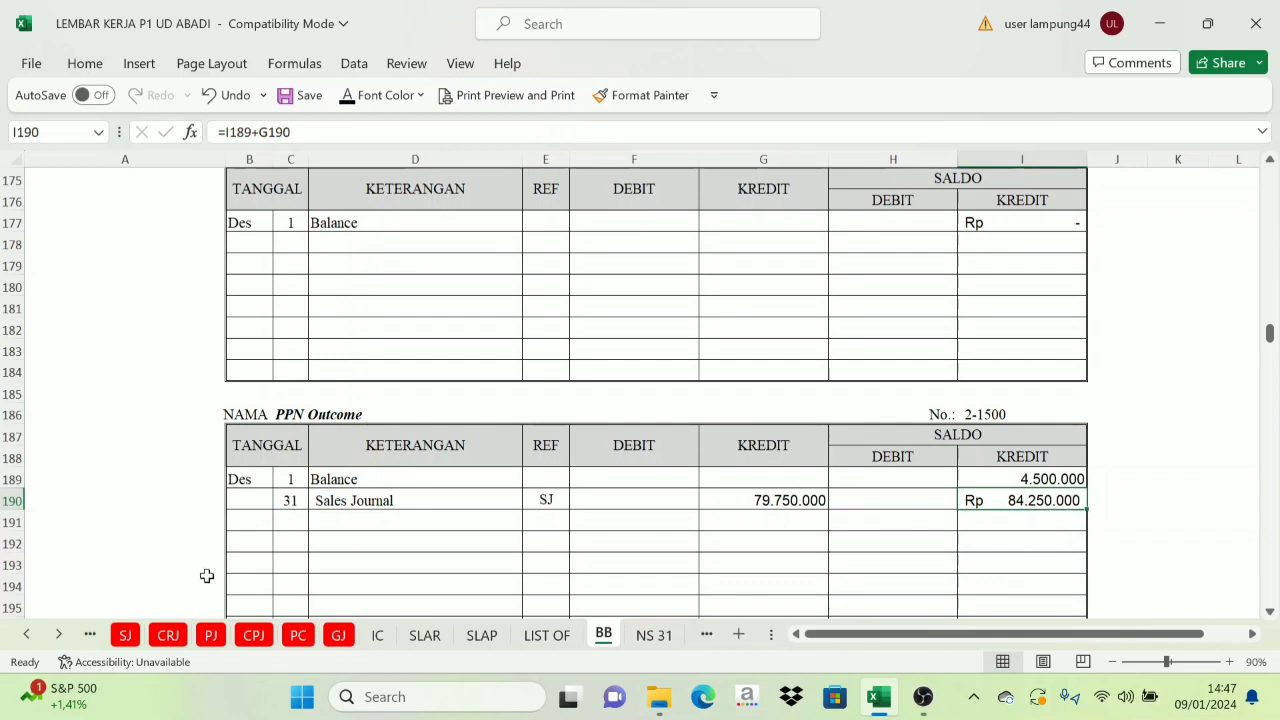
# Find account 4-1100 from the recapitulation in the BB ledgers and show date 31, Sales Journal and reference SJ in black font in Sales
pyautogui.click(125, 635)
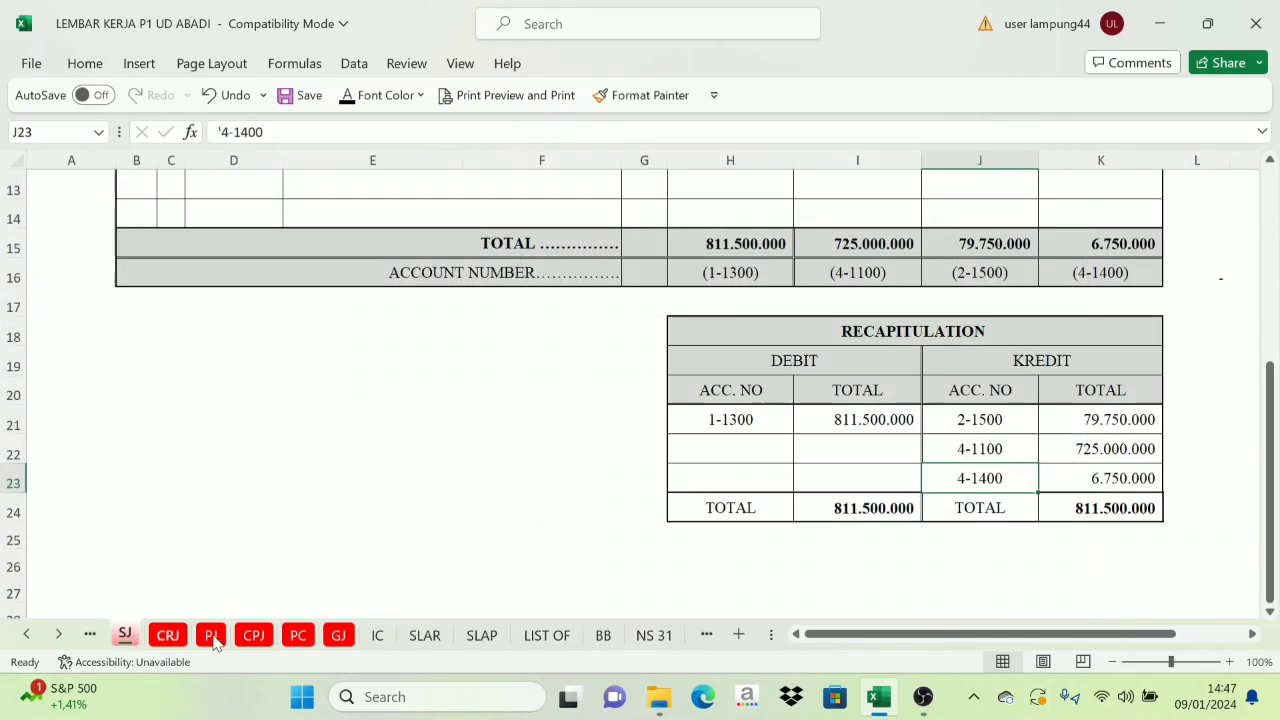
pyautogui.click(982, 452)
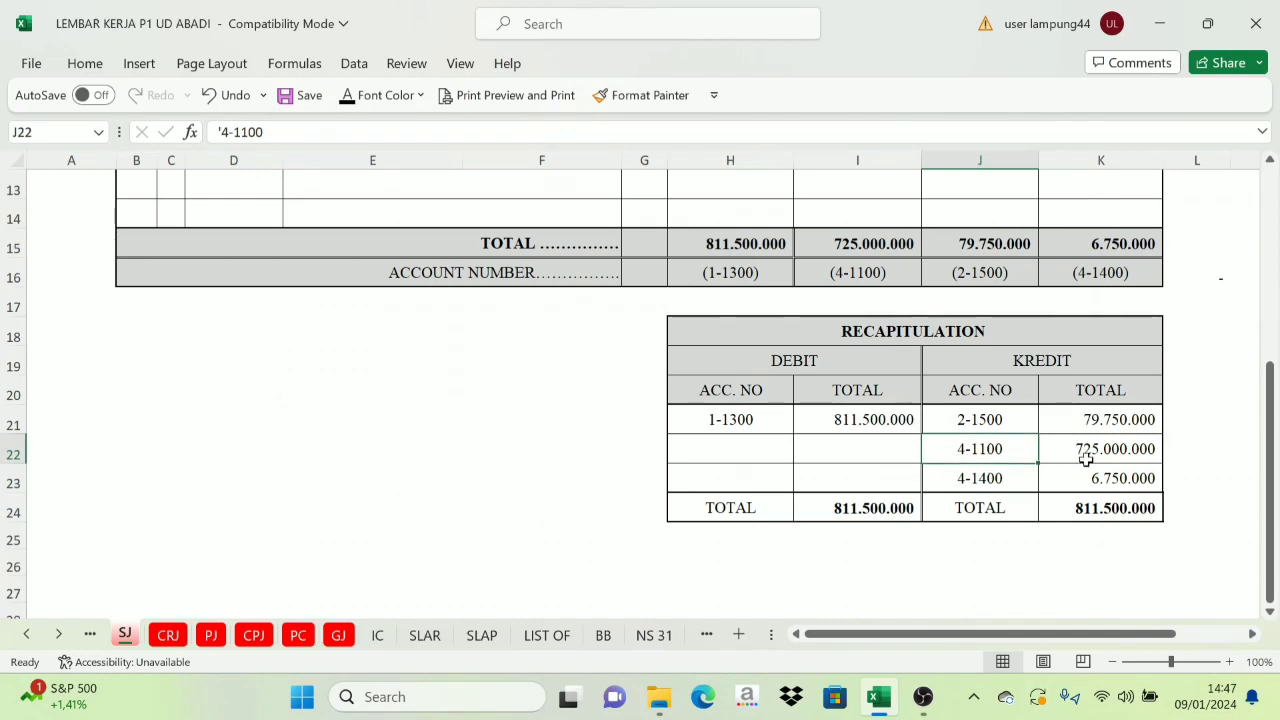
pyautogui.click(603, 635)
pyautogui.scroll(-7, 826, 551)
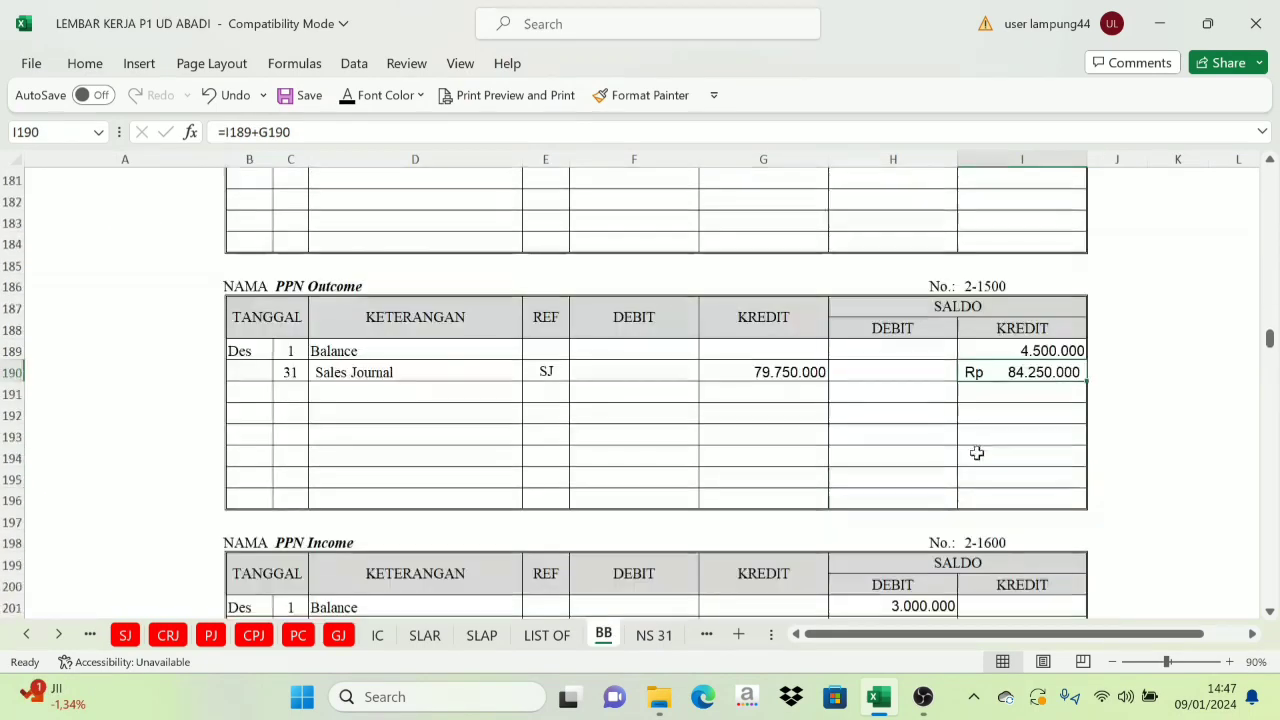
pyautogui.scroll(-15, 982, 474)
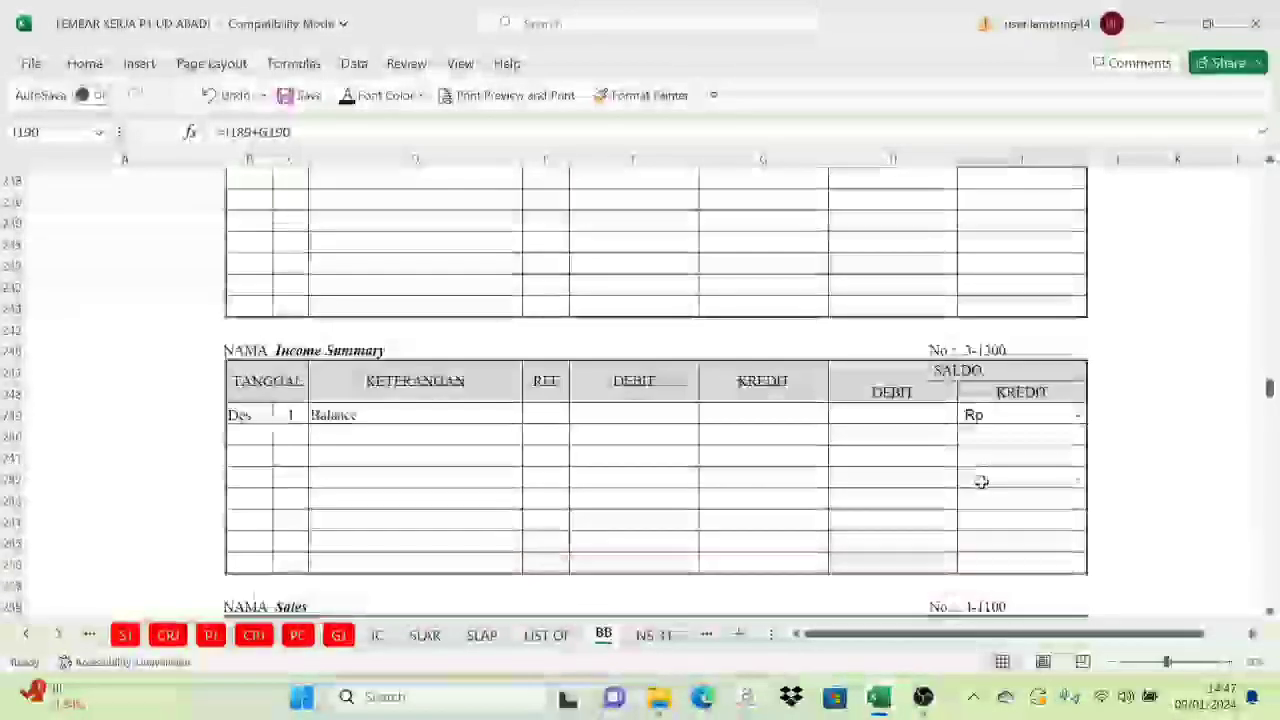
pyautogui.scroll(-2, 982, 478)
pyautogui.click(1005, 287)
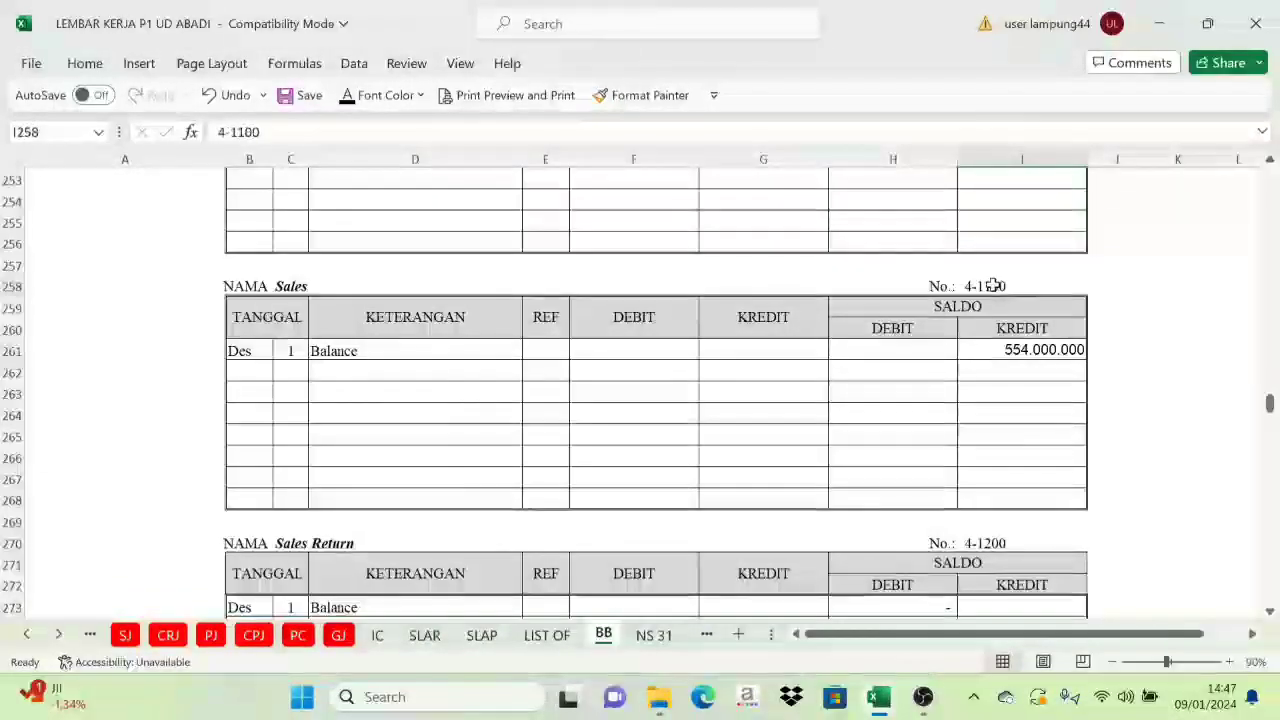
pyautogui.click(288, 286)
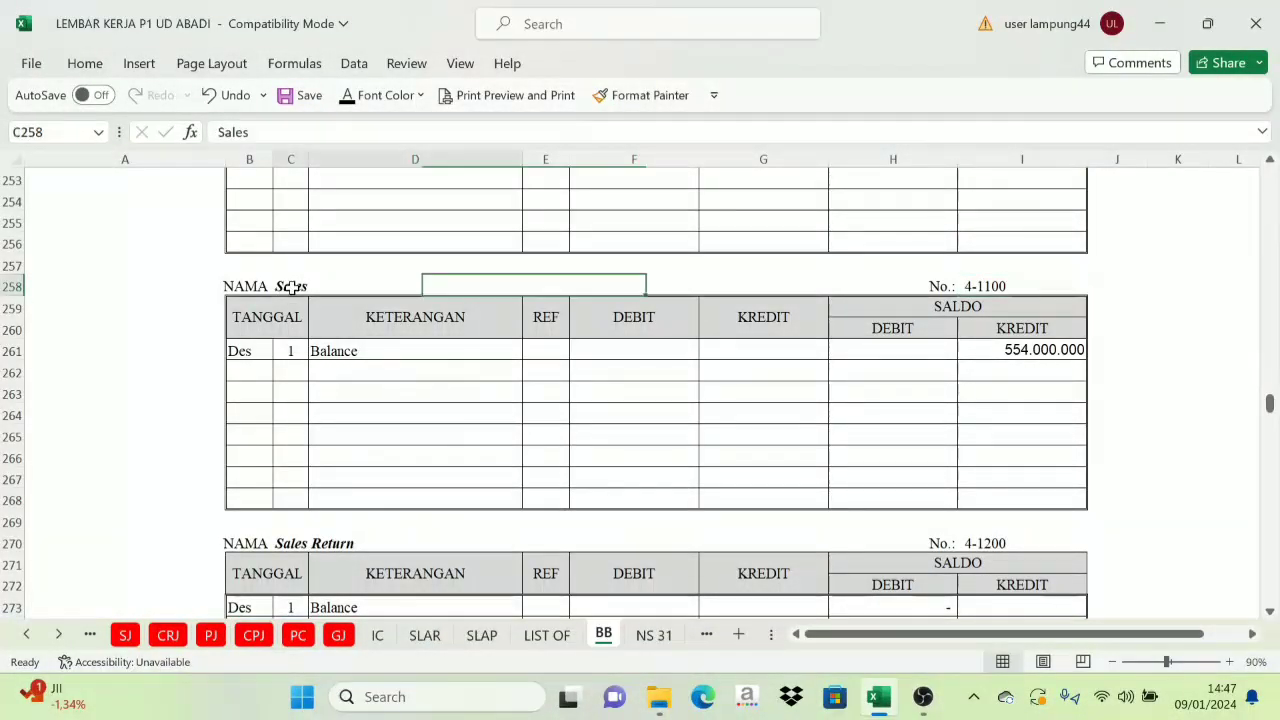
pyautogui.moveTo(287, 368); pyautogui.dragTo(526, 374)
pyautogui.write('31\tSales Journal\tSJ')
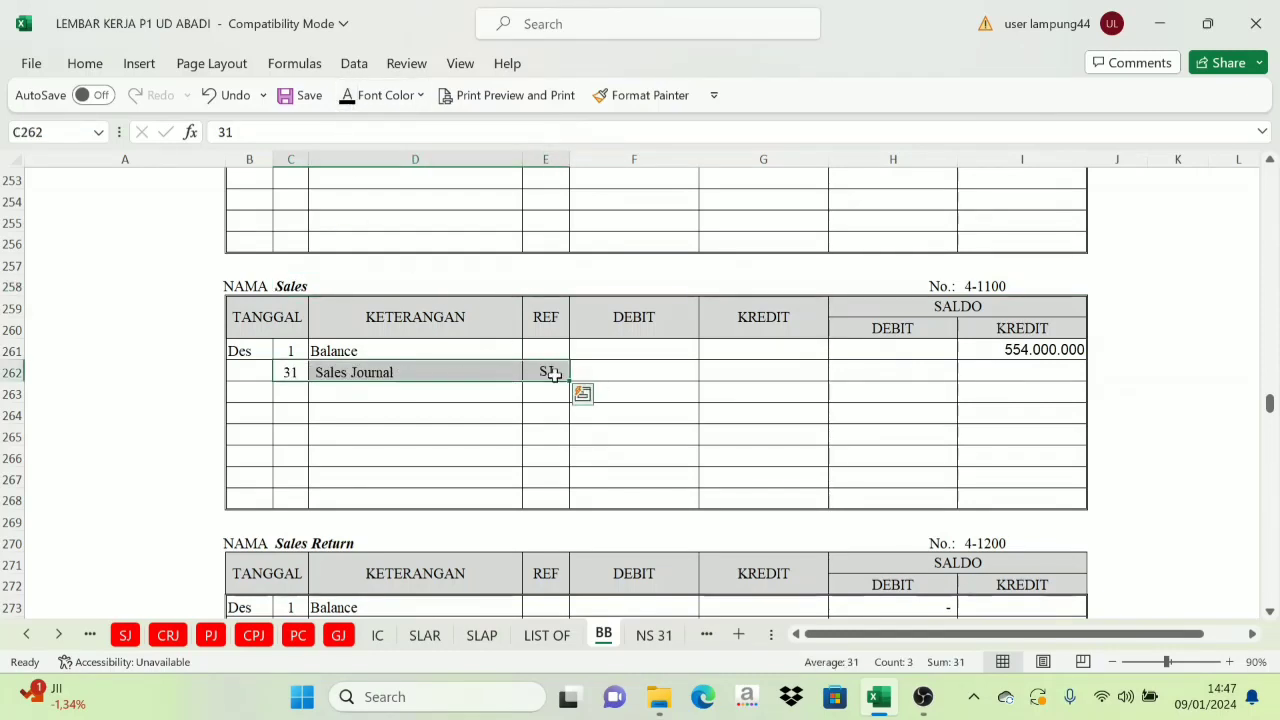
pyautogui.press('Escape')
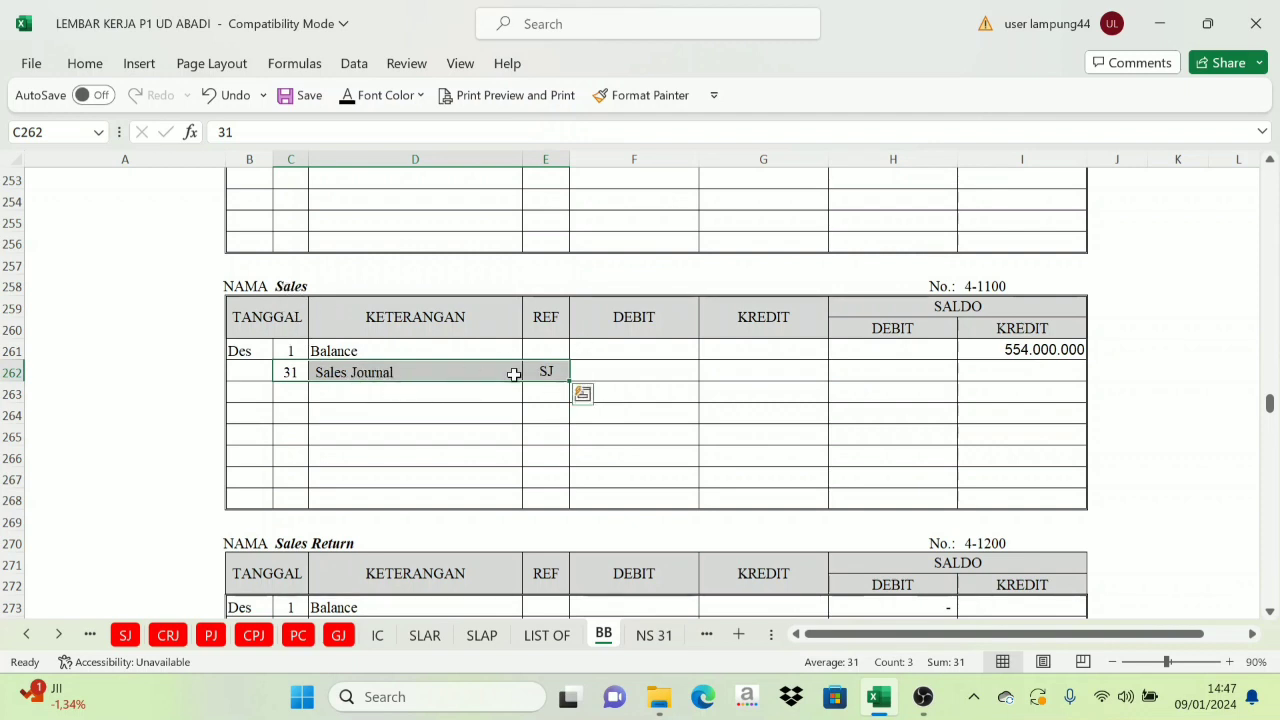
# Check account 4-1100's total in the Sales Journal recapitulation and show the credit amount, =SJ!K22, in black font in the Sales ledger
pyautogui.click(128, 636)
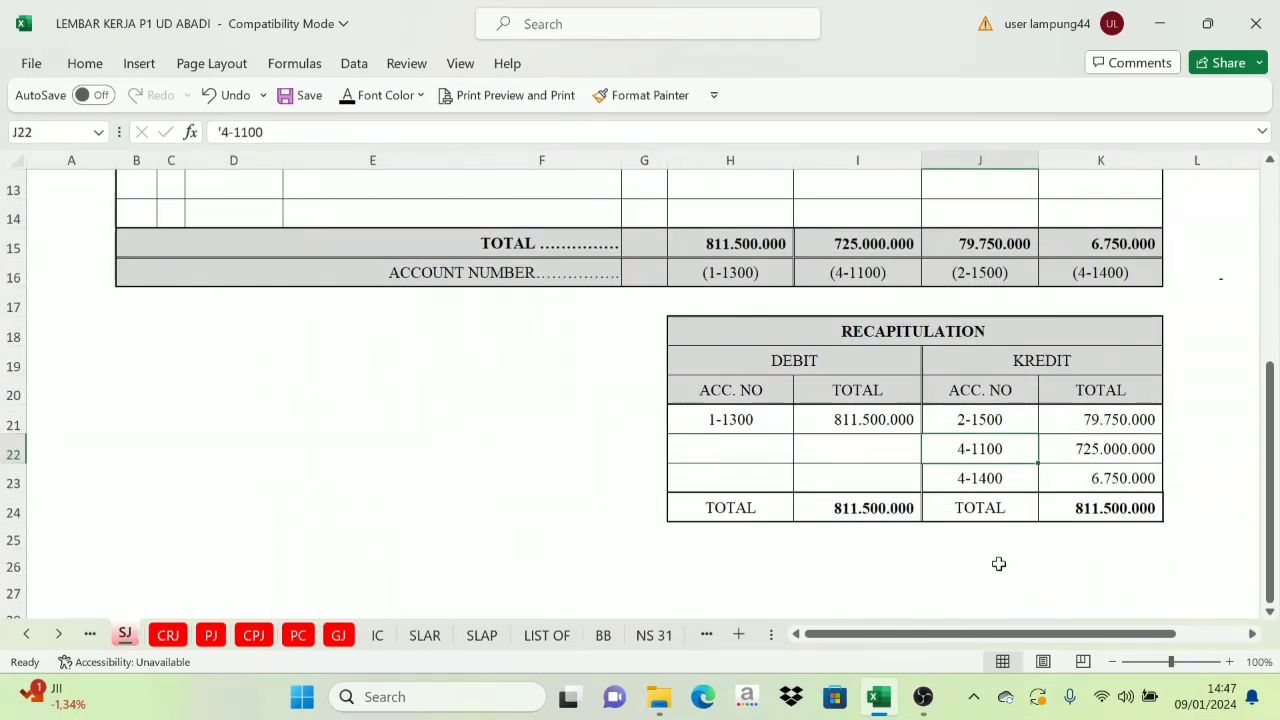
pyautogui.click(1074, 449)
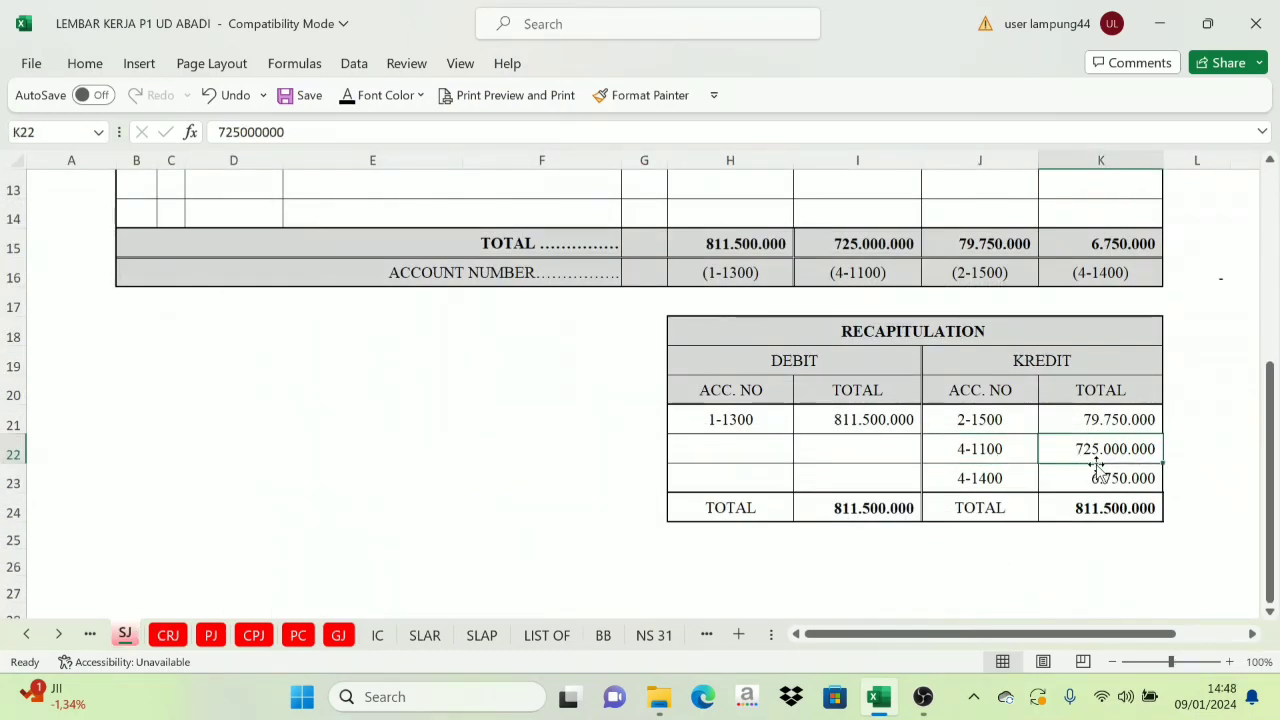
pyautogui.click(603, 635)
pyautogui.moveTo(614, 338); pyautogui.dragTo(735, 335)
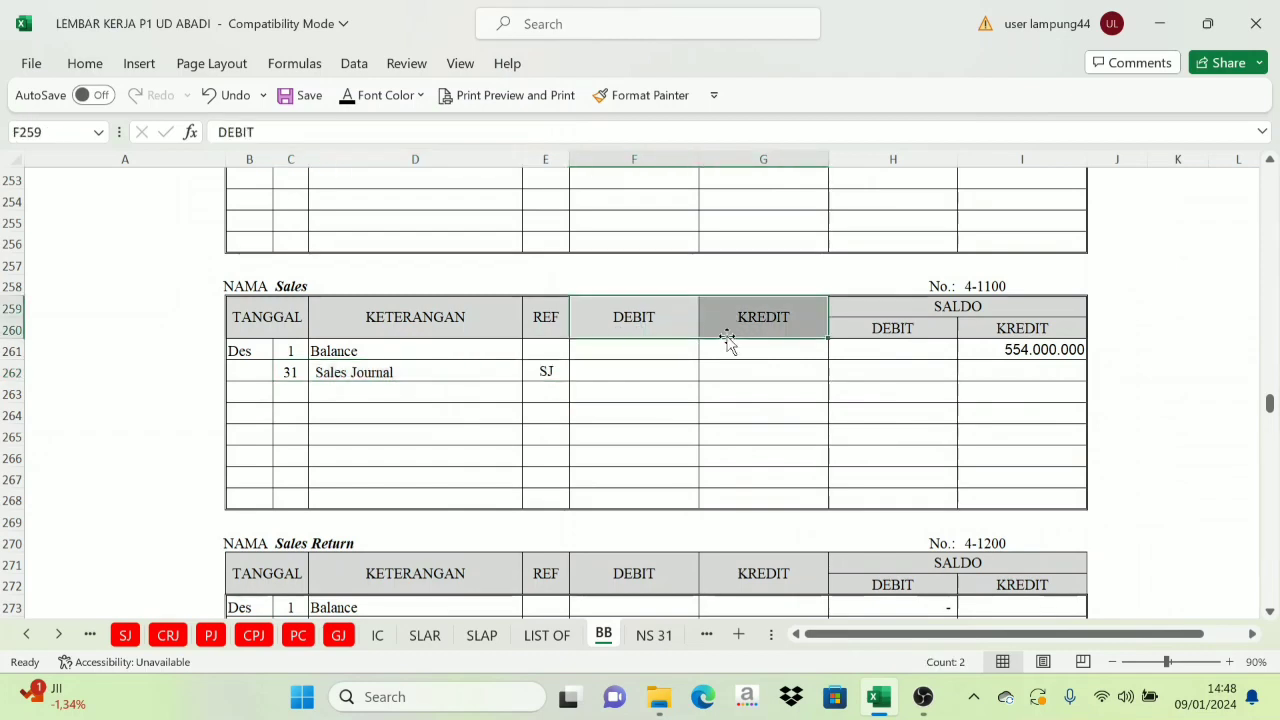
pyautogui.click(730, 372)
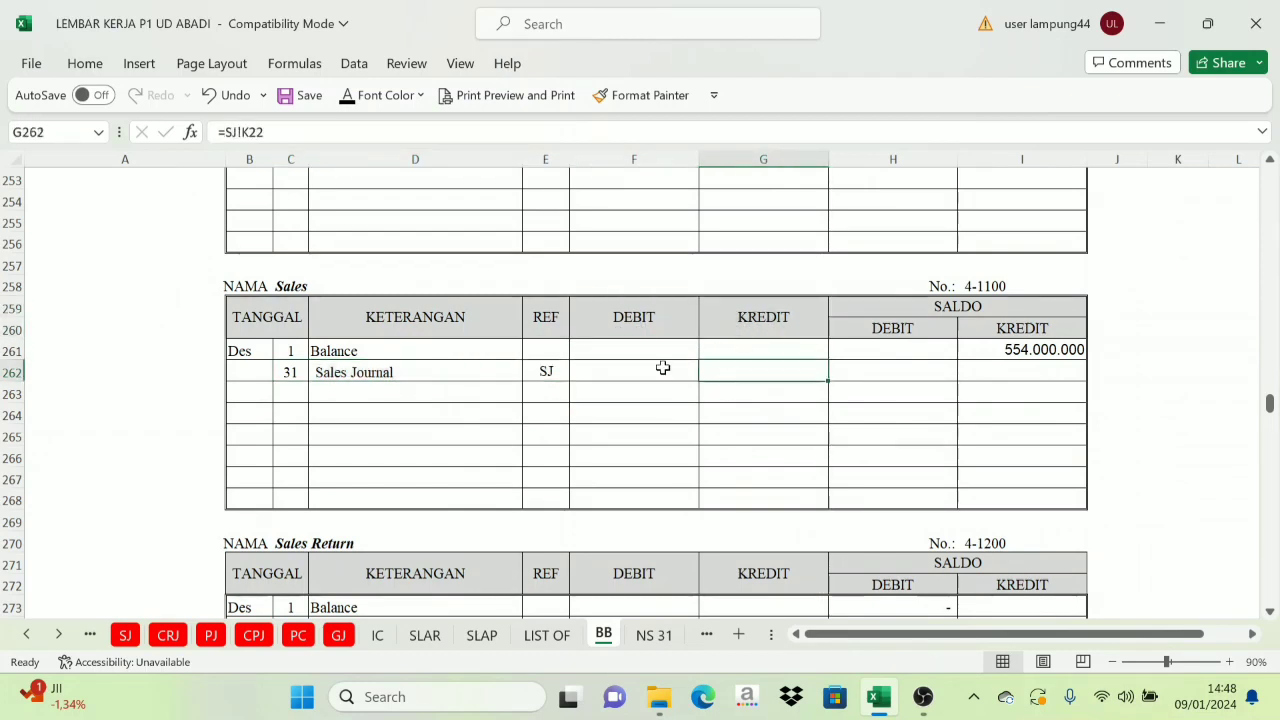
pyautogui.click(345, 95)
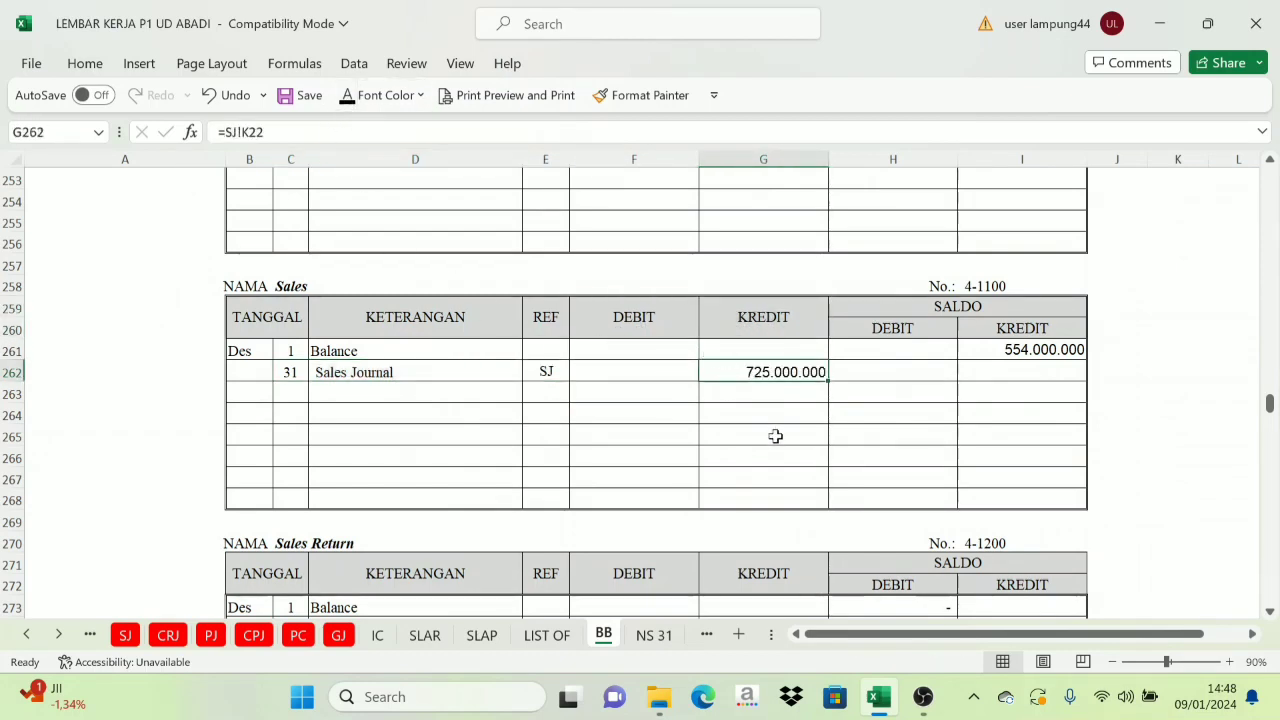
# Compare the Sales ledger's opening balance with the Sales Journal credit, and show the new credit balance, =I261+G262, in black font
pyautogui.click(1044, 335)
pyautogui.click(1036, 348)
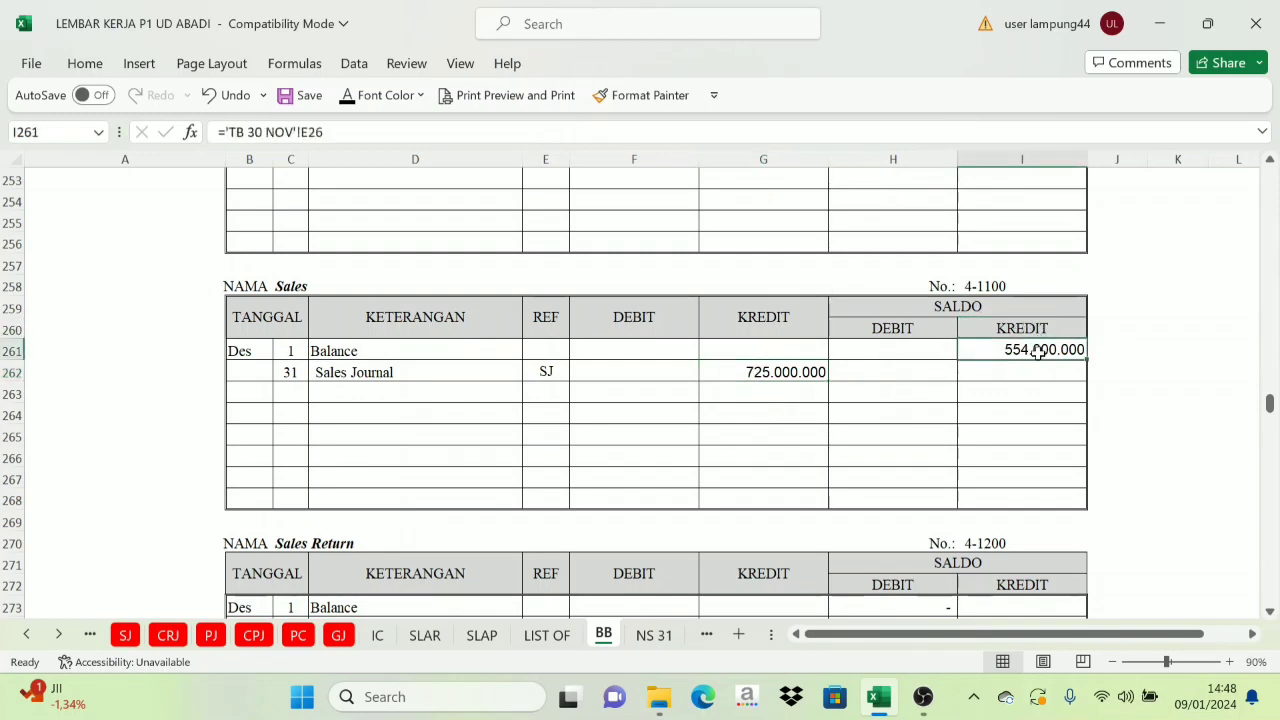
pyautogui.click(786, 323)
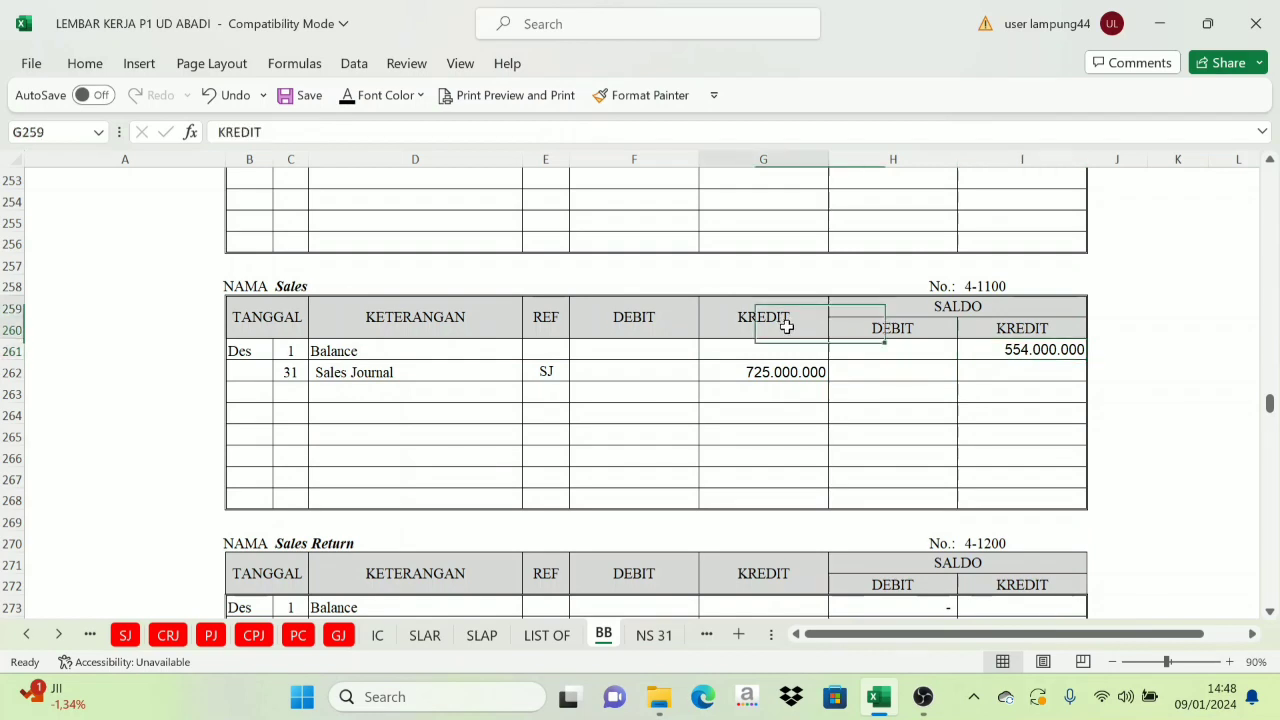
pyautogui.click(408, 386)
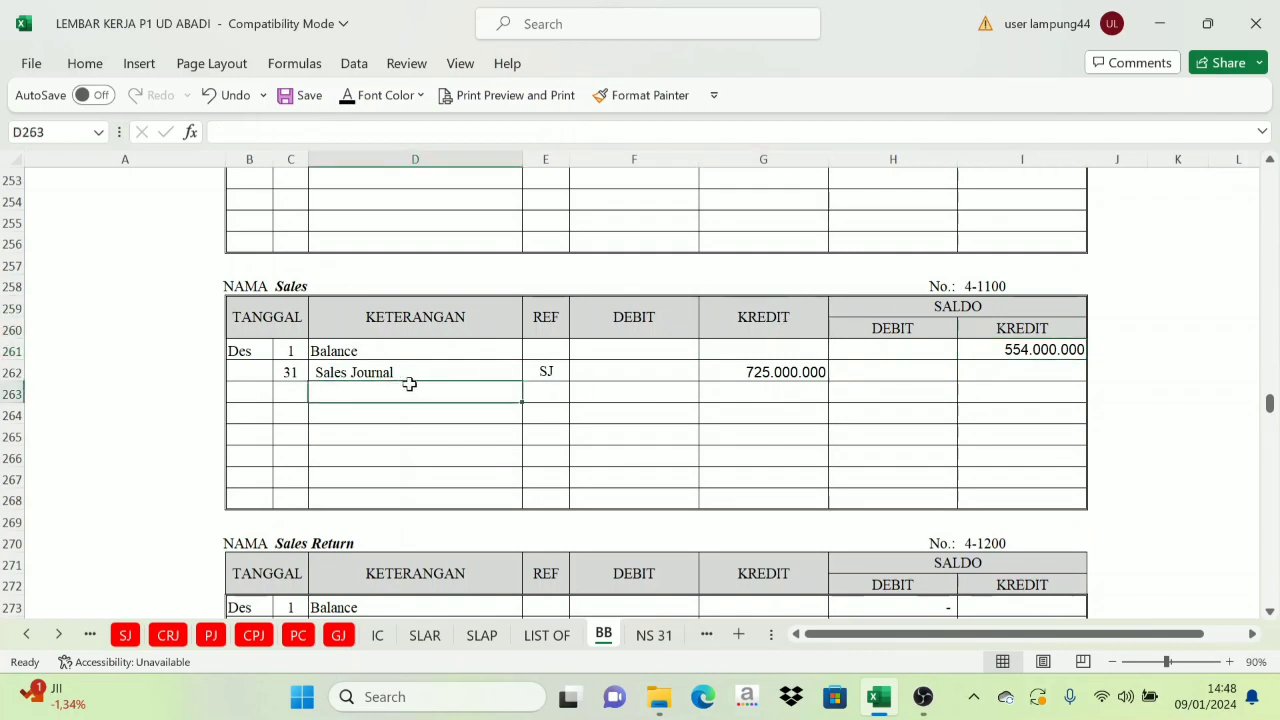
pyautogui.click(779, 368)
pyautogui.click(783, 338)
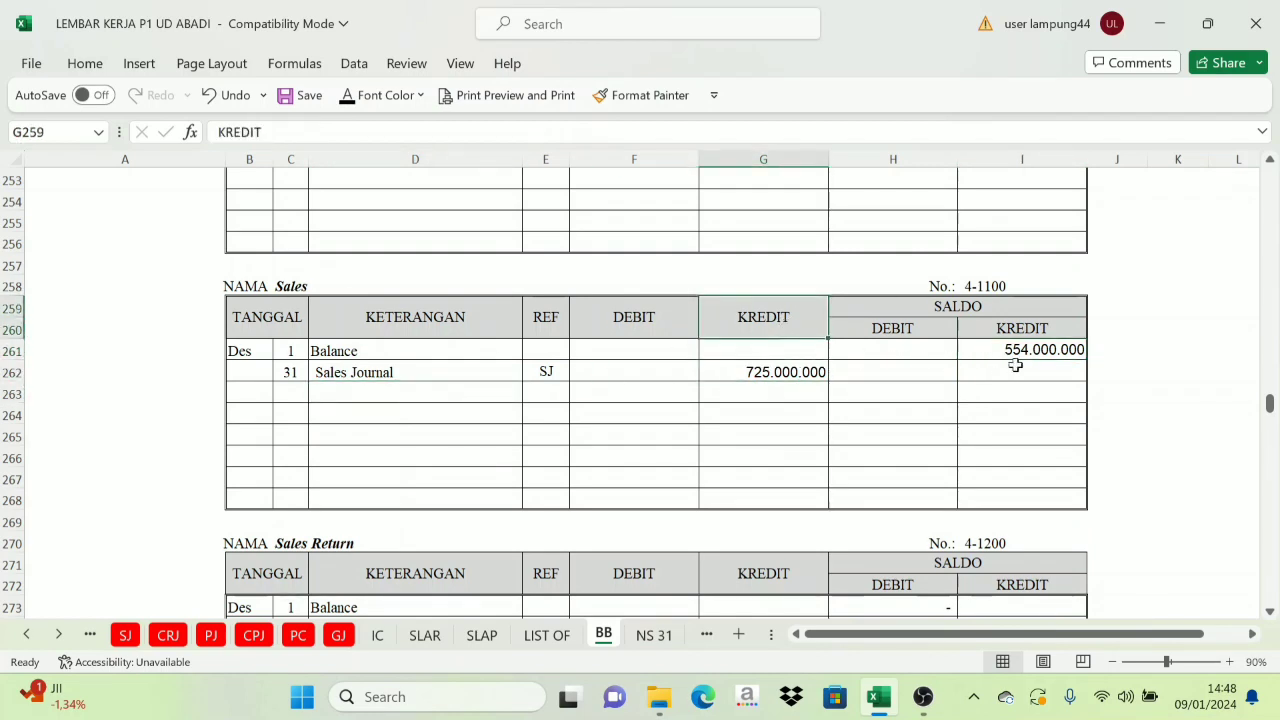
pyautogui.click(1022, 346)
pyautogui.click(1015, 370)
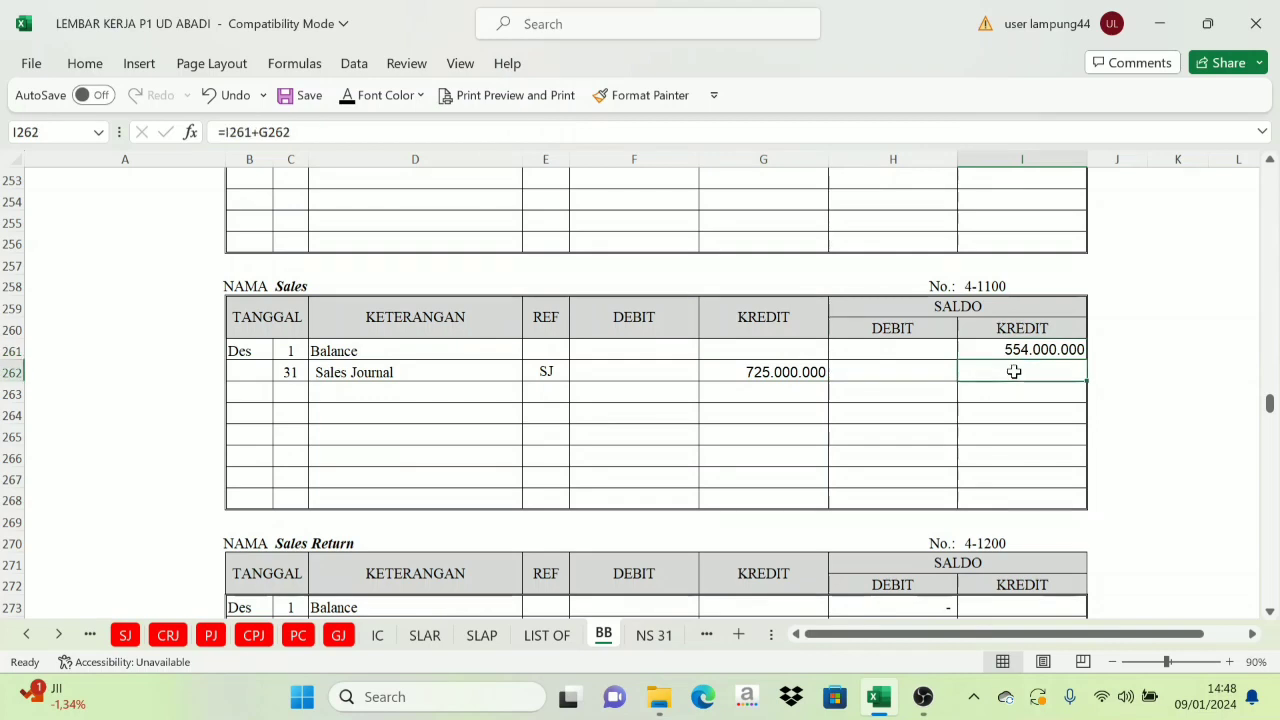
pyautogui.click(347, 95)
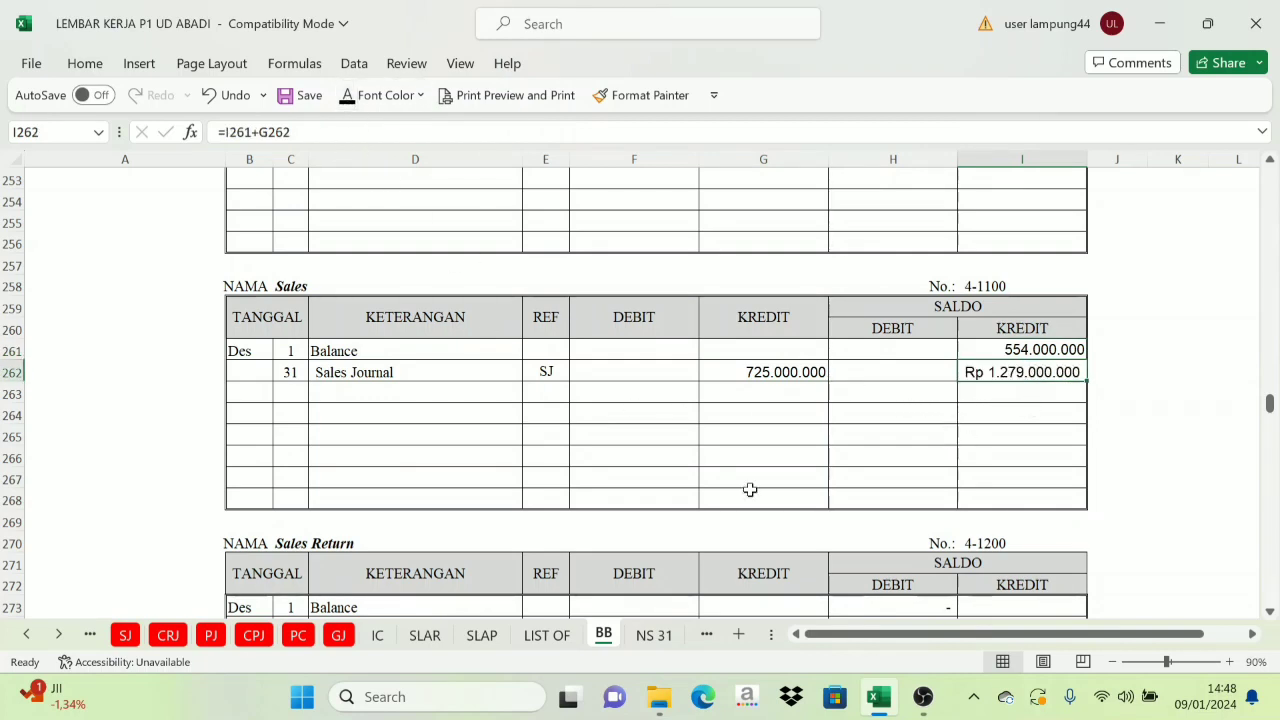
# Look up account 4-1400 from the recapitulation and show date 31, Sales Journal and reference SJ in black font in the Freight Collected ledger
pyautogui.click(125, 635)
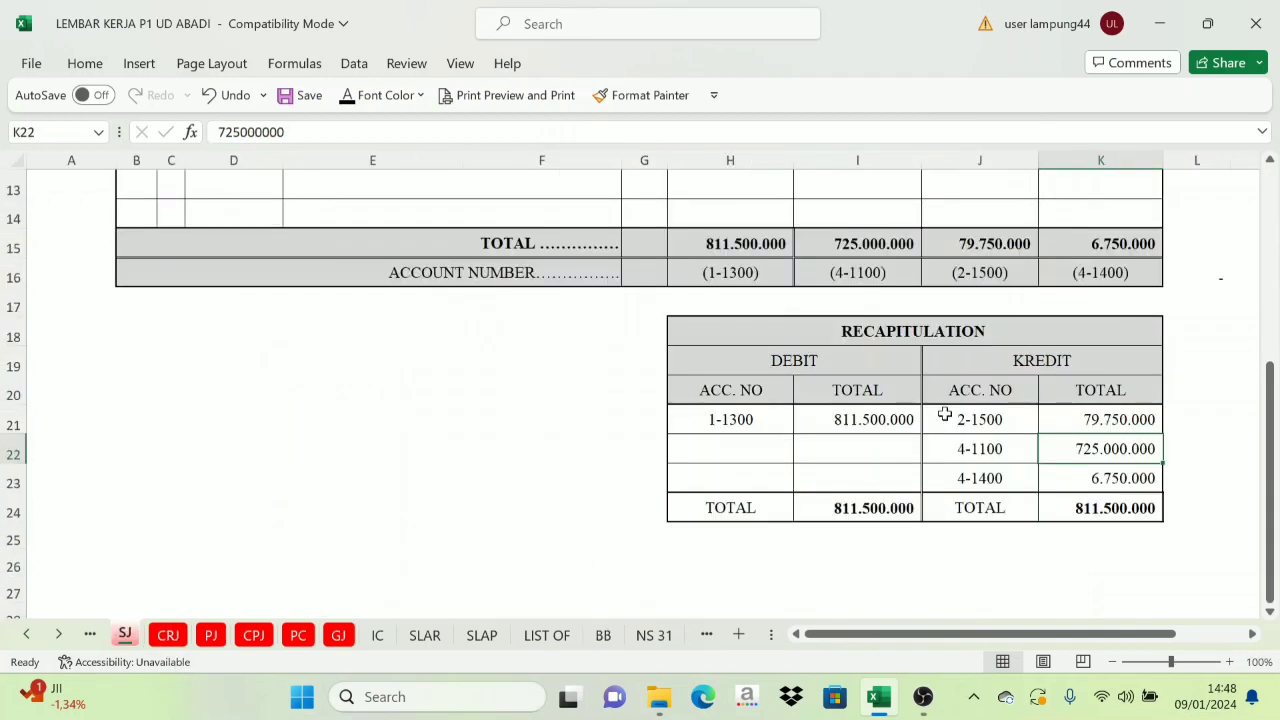
pyautogui.click(984, 484)
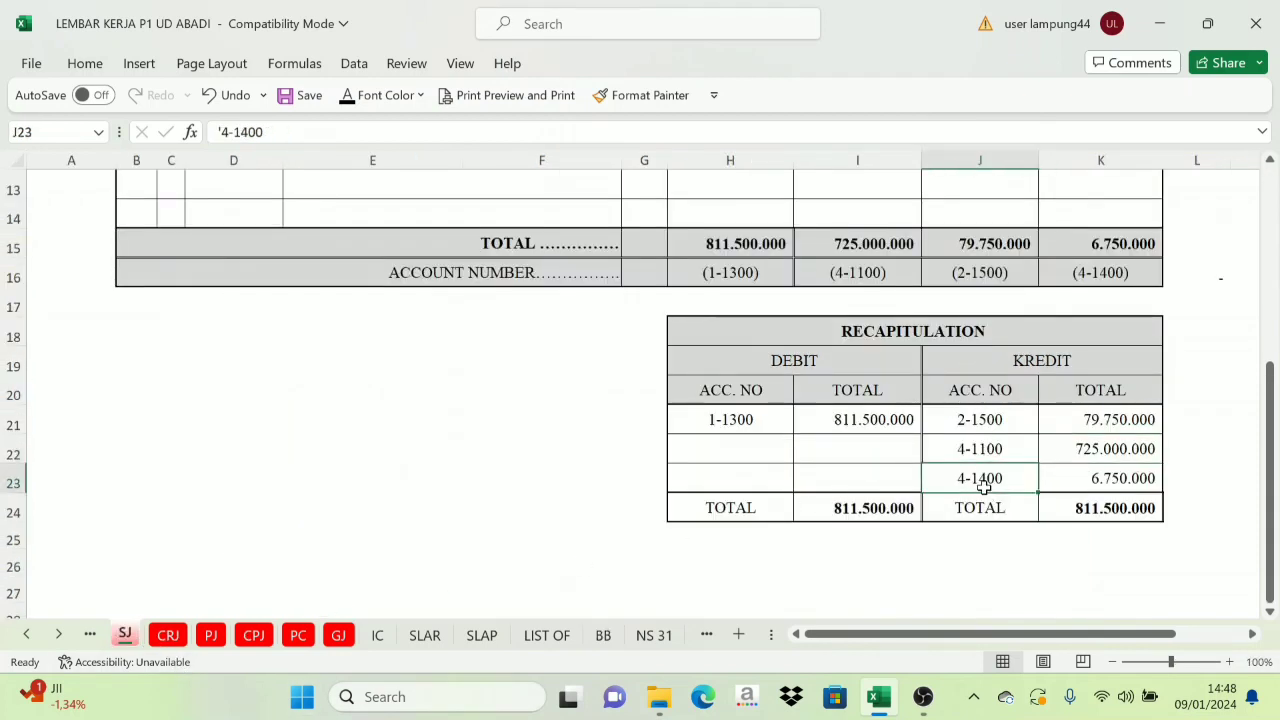
pyautogui.scroll(-1, 1025, 480)
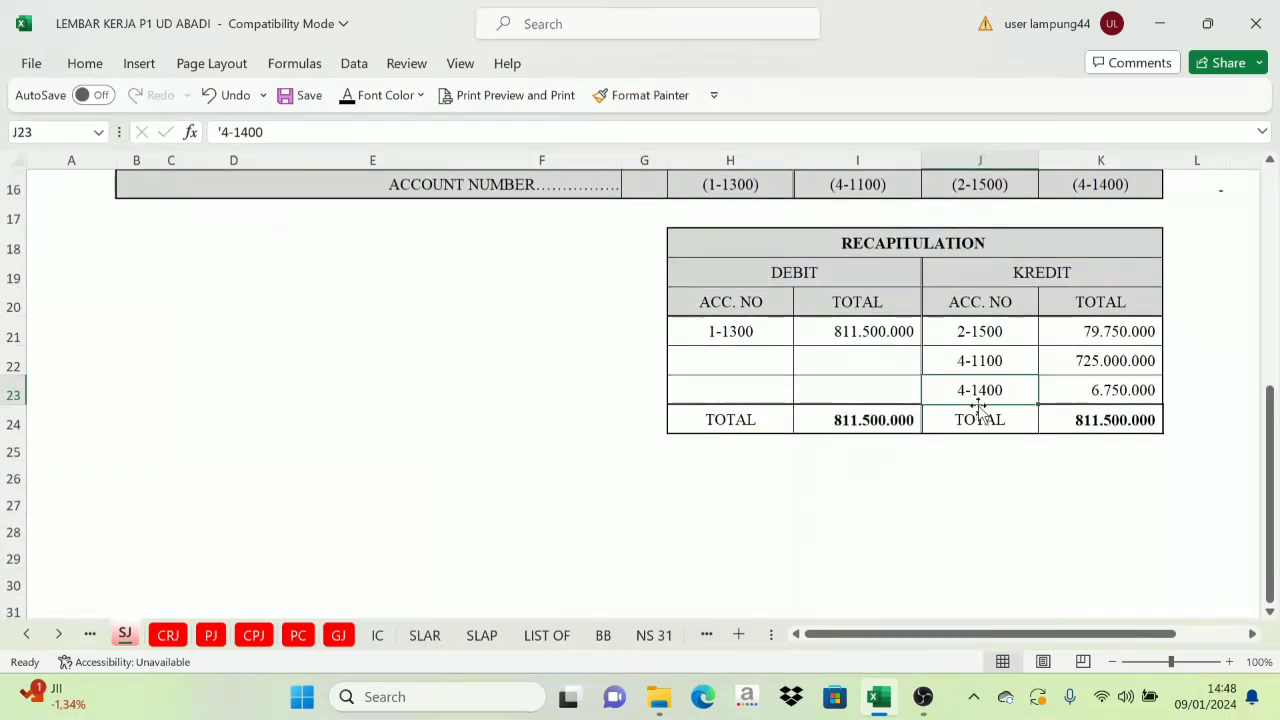
pyautogui.click(603, 636)
pyautogui.scroll(-5, 1020, 370)
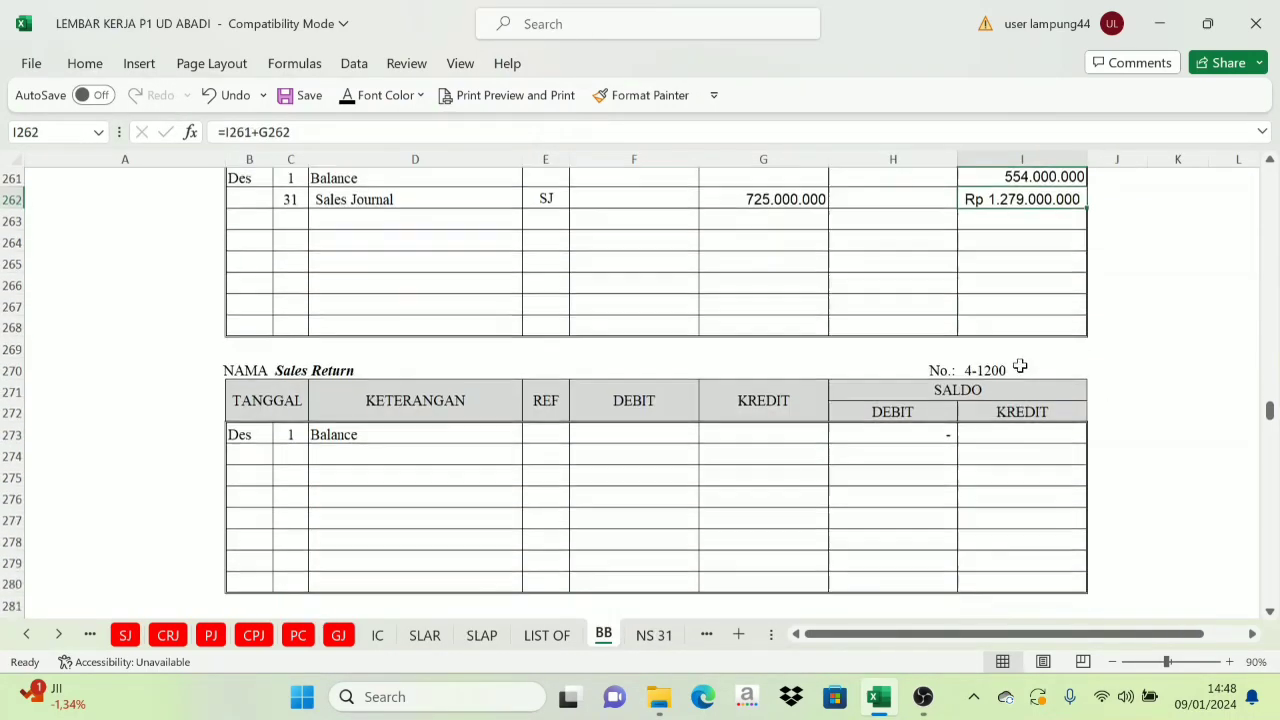
pyautogui.scroll(-4, 1008, 379)
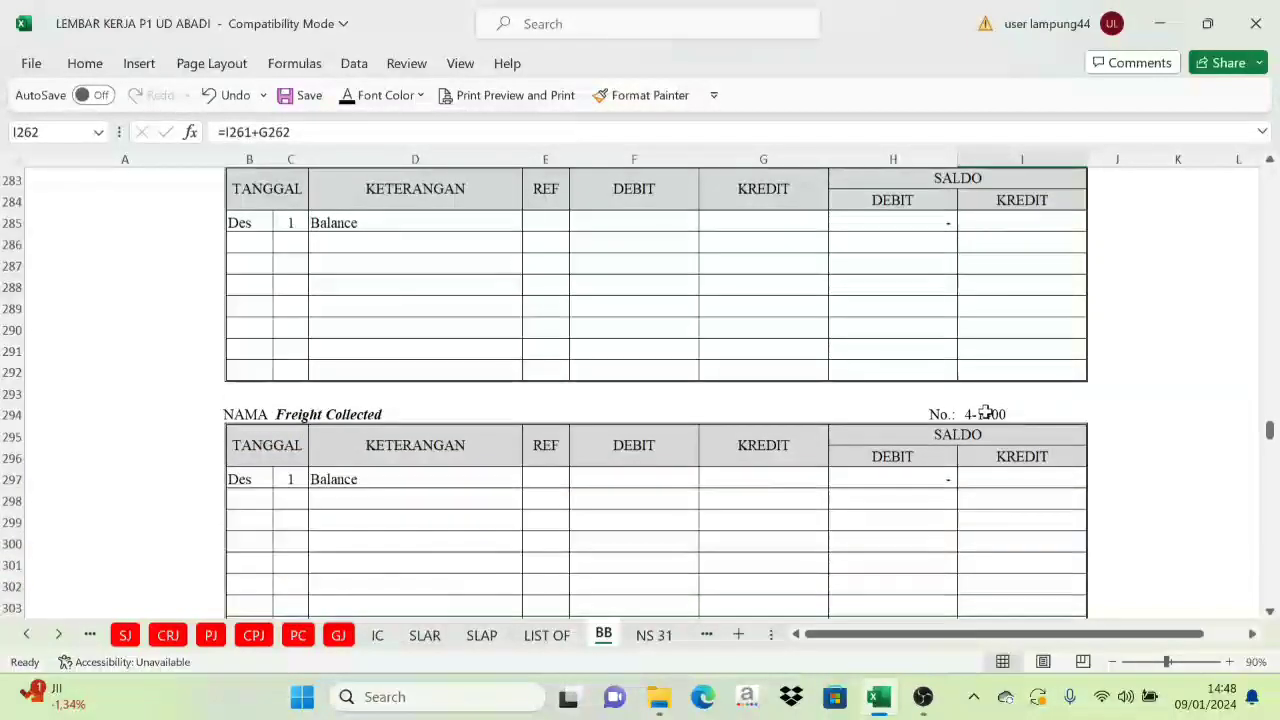
pyautogui.click(986, 416)
pyautogui.scroll(-2, 606, 446)
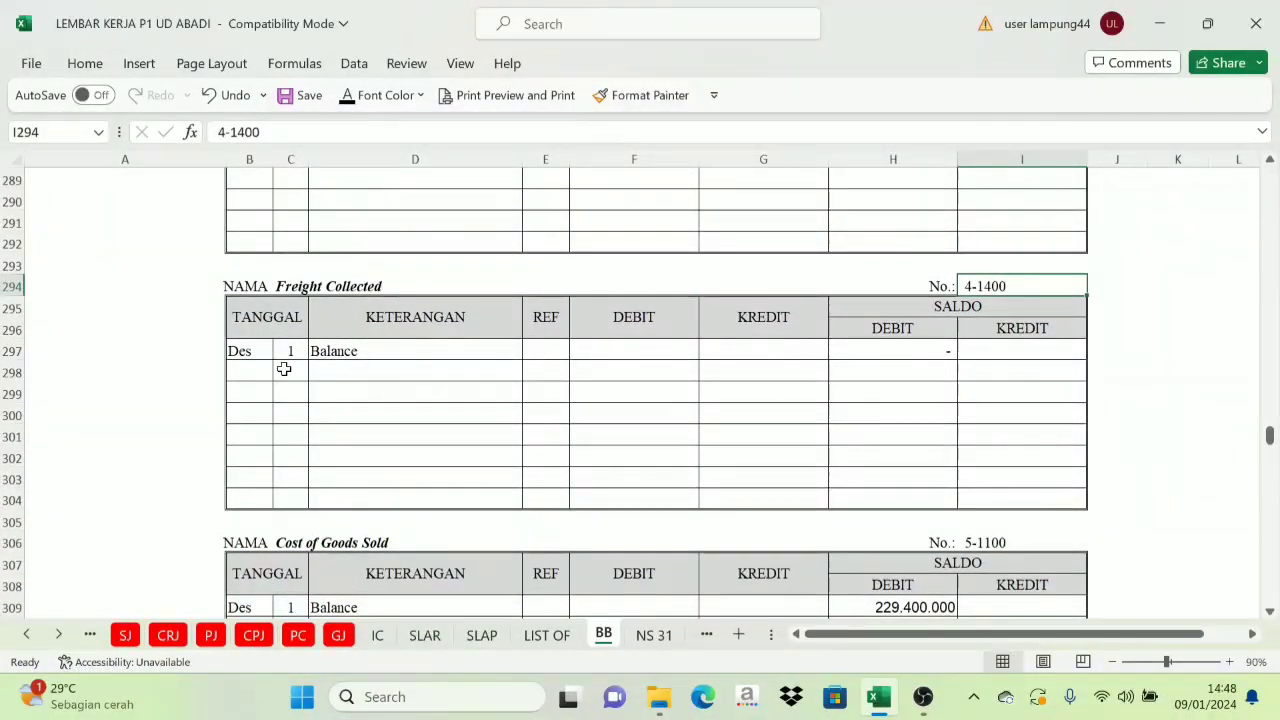
pyautogui.moveTo(283, 368); pyautogui.dragTo(546, 371)
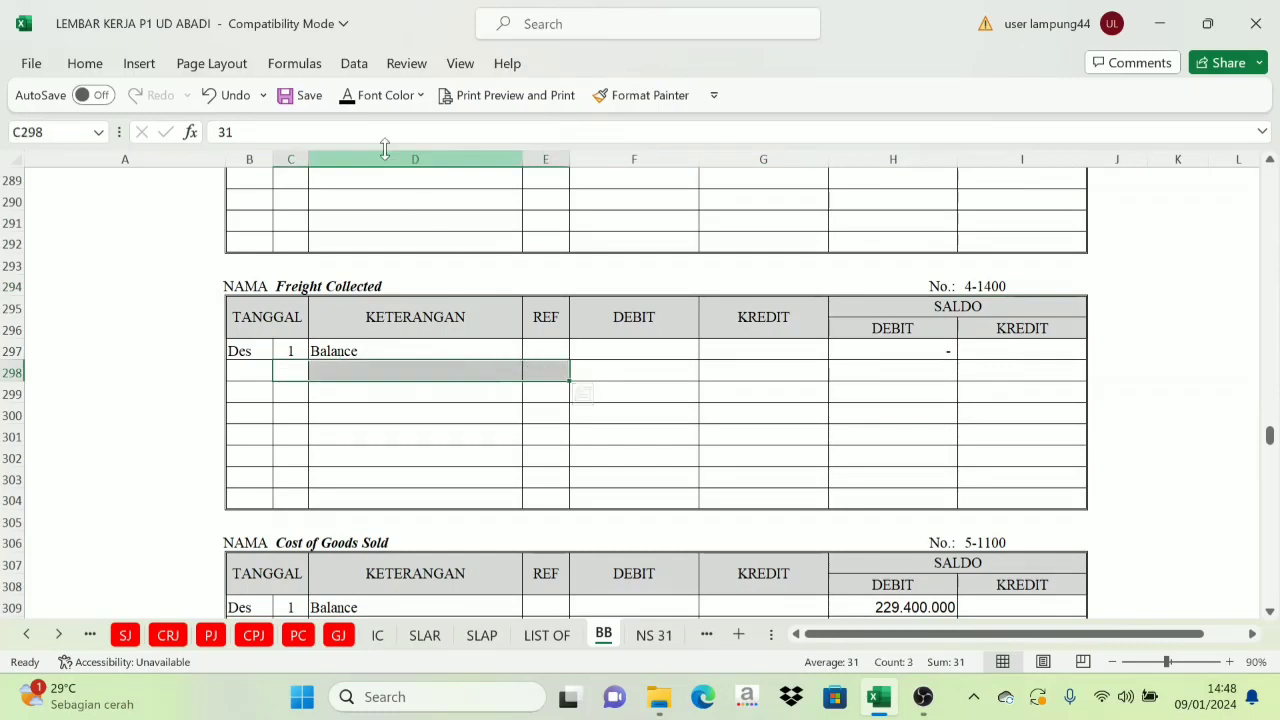
pyautogui.click(347, 95)
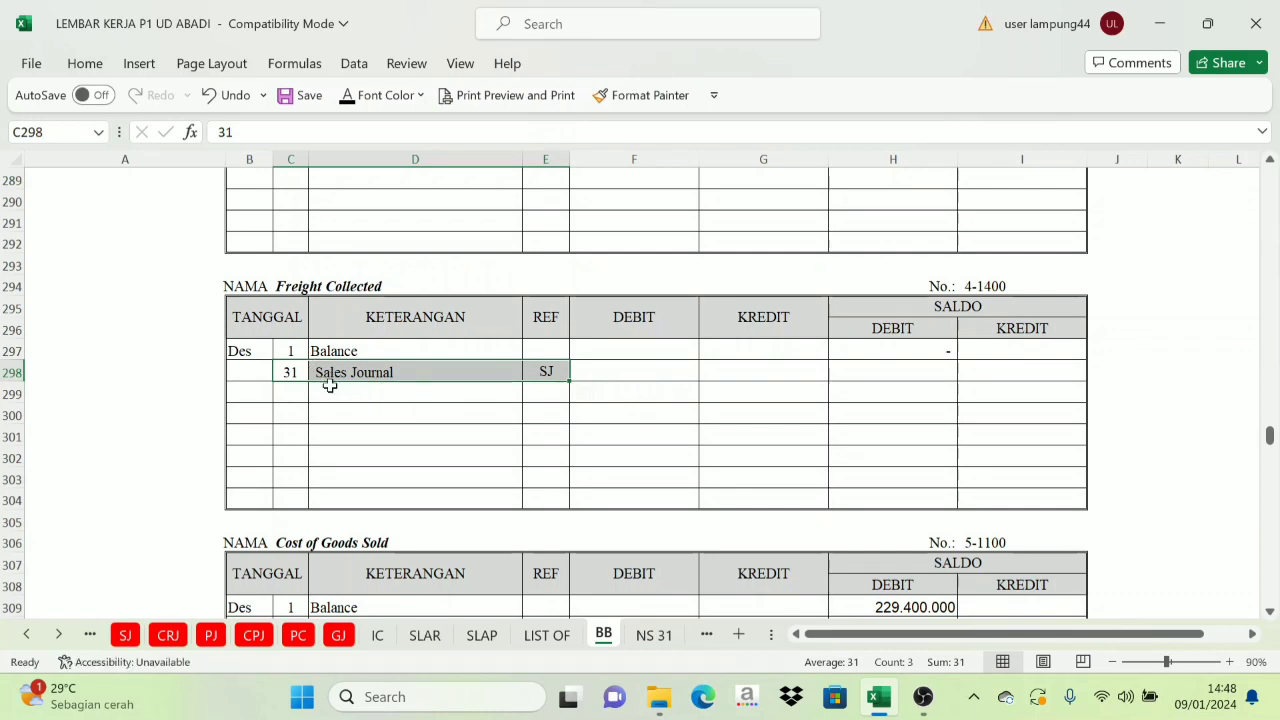
# Check account 4-1400's recapitulation total and show Freight Collected's Sales Journal credit, =SJ!K23, and credit balance, =G298, in black font
pyautogui.click(124, 636)
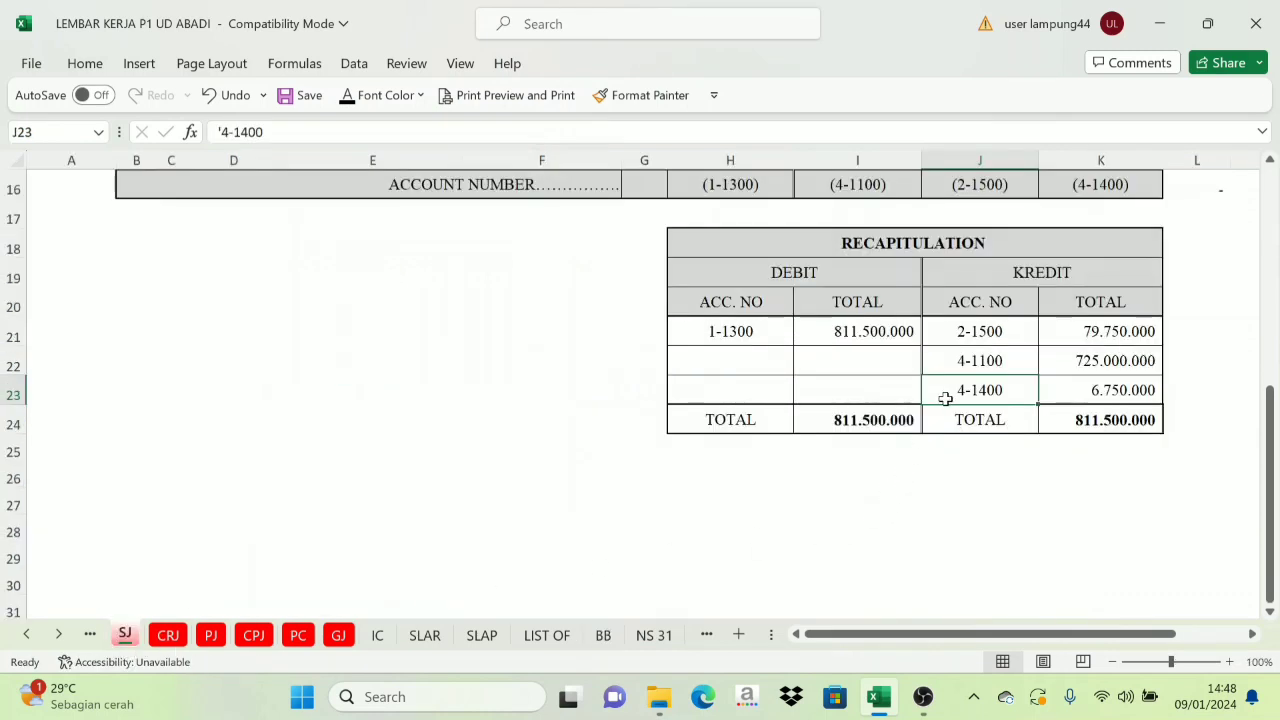
pyautogui.click(1085, 391)
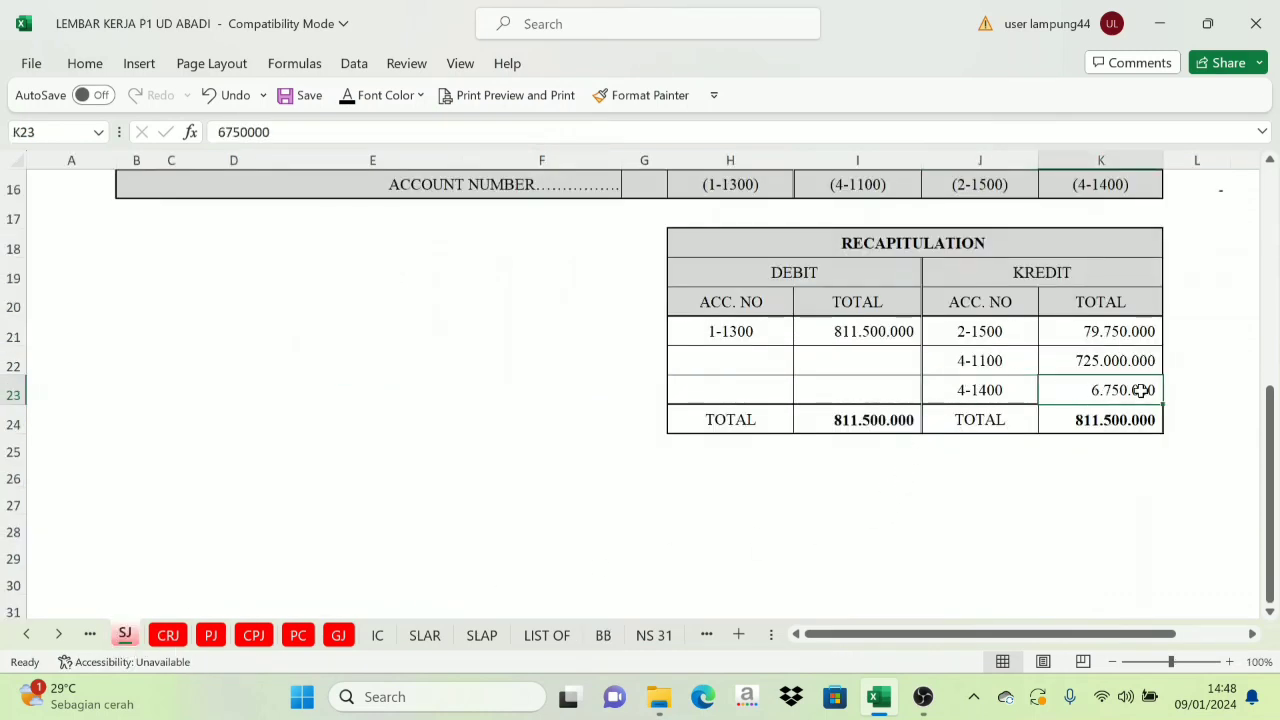
pyautogui.click(603, 636)
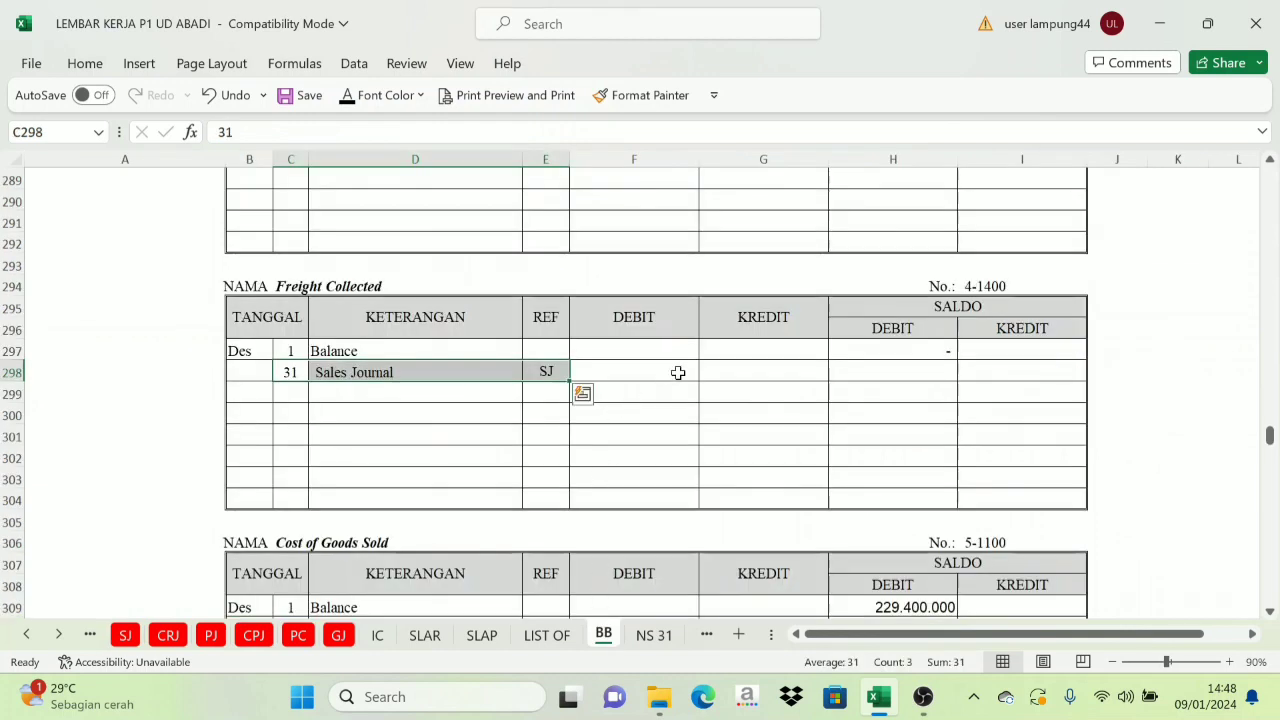
pyautogui.click(732, 376)
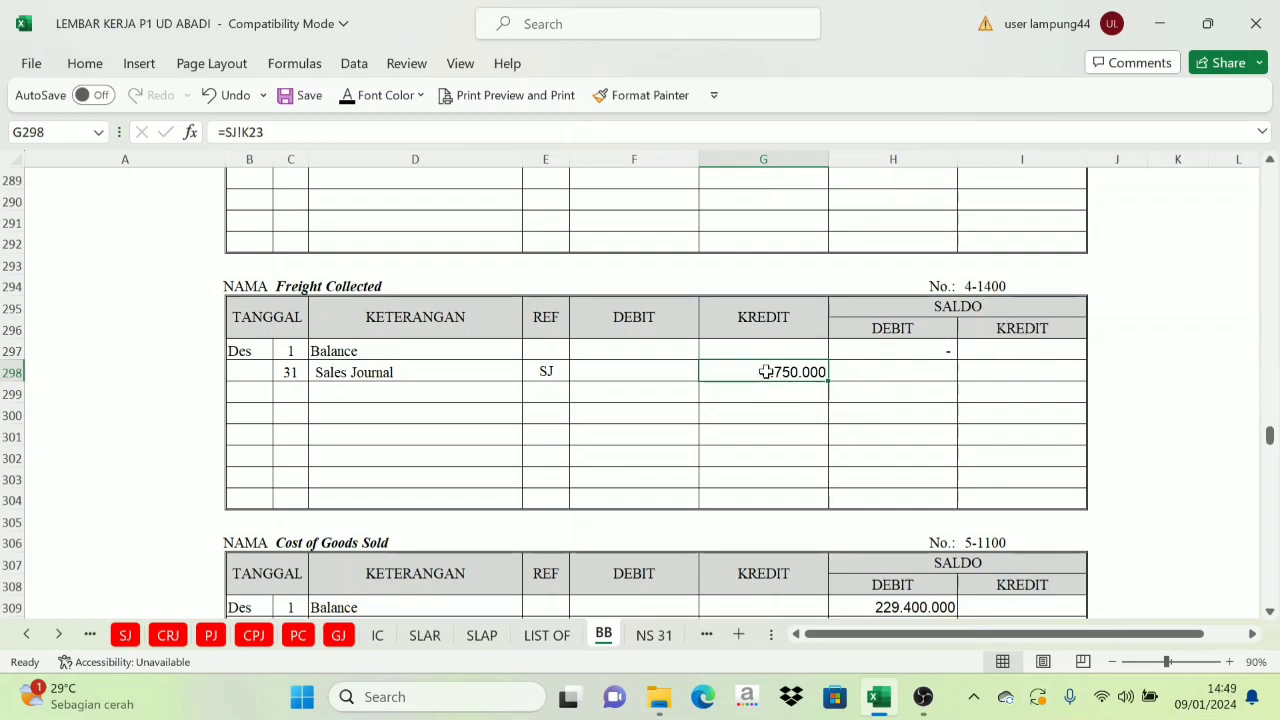
pyautogui.click(1036, 378)
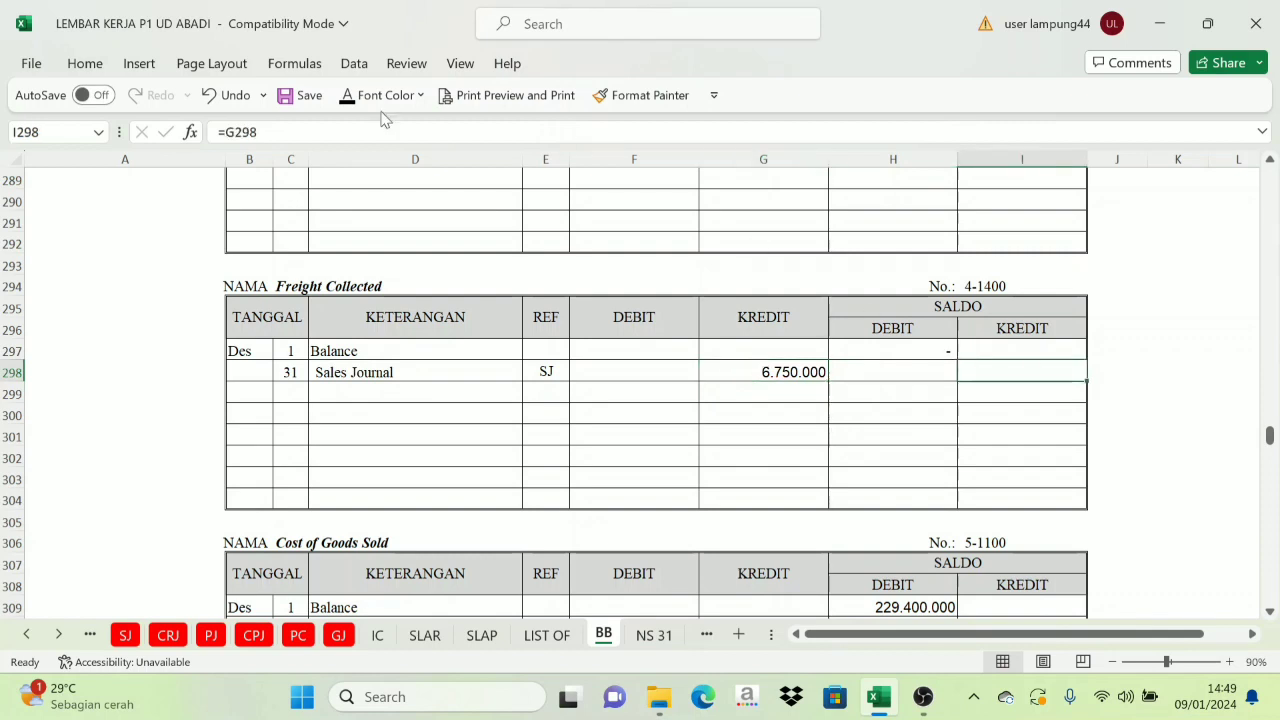
pyautogui.click(349, 100)
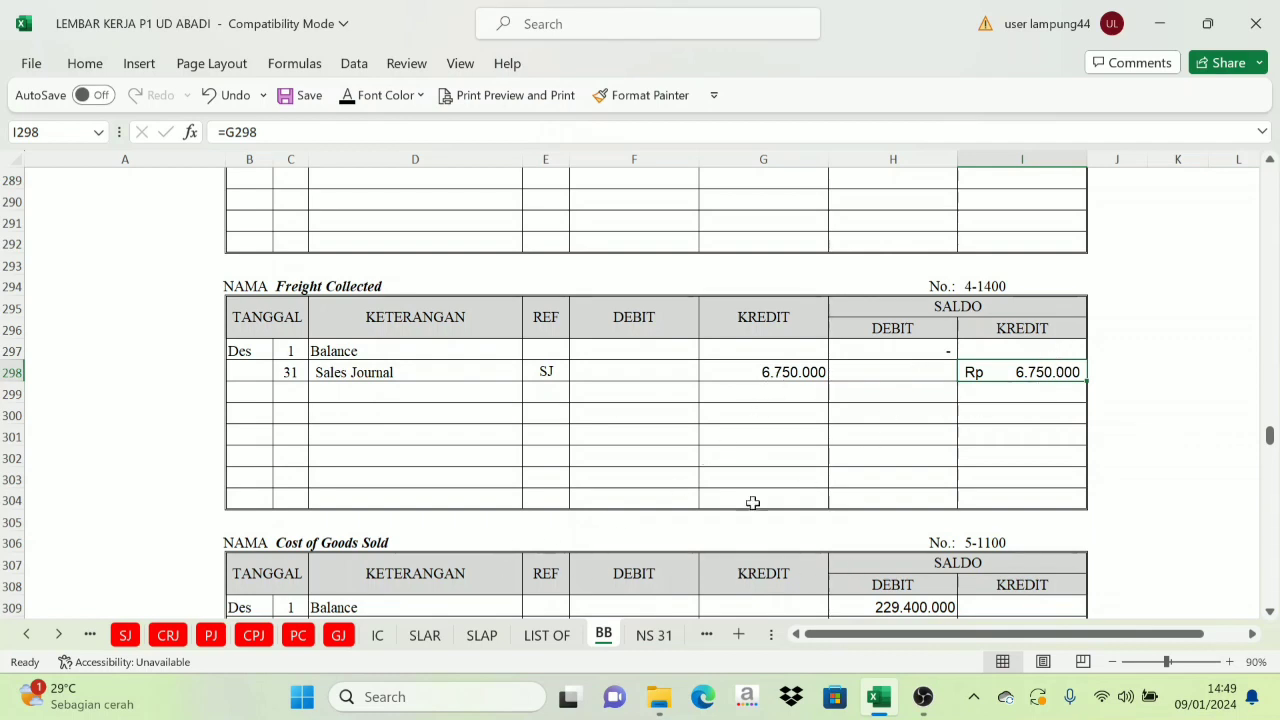
# Review the Sales Journal entries and recapitulation to check that all of its accounts are posted
pyautogui.click(128, 634)
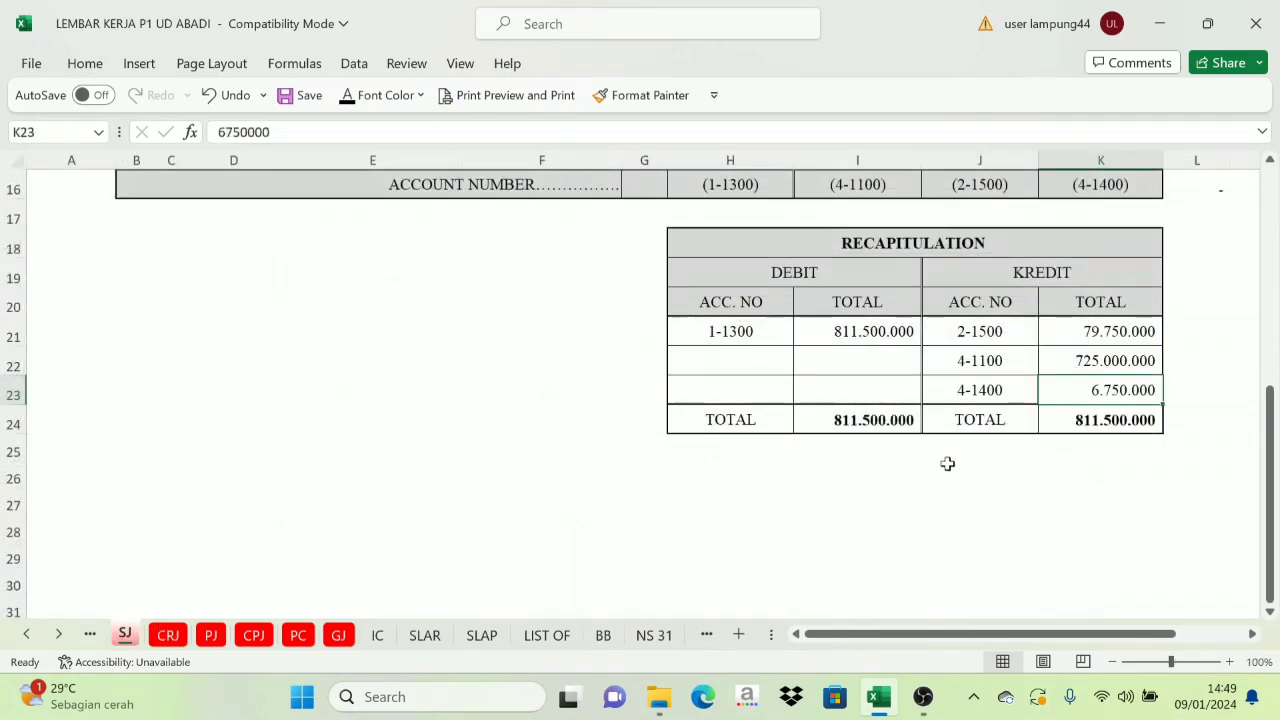
pyautogui.scroll(5, 768, 328)
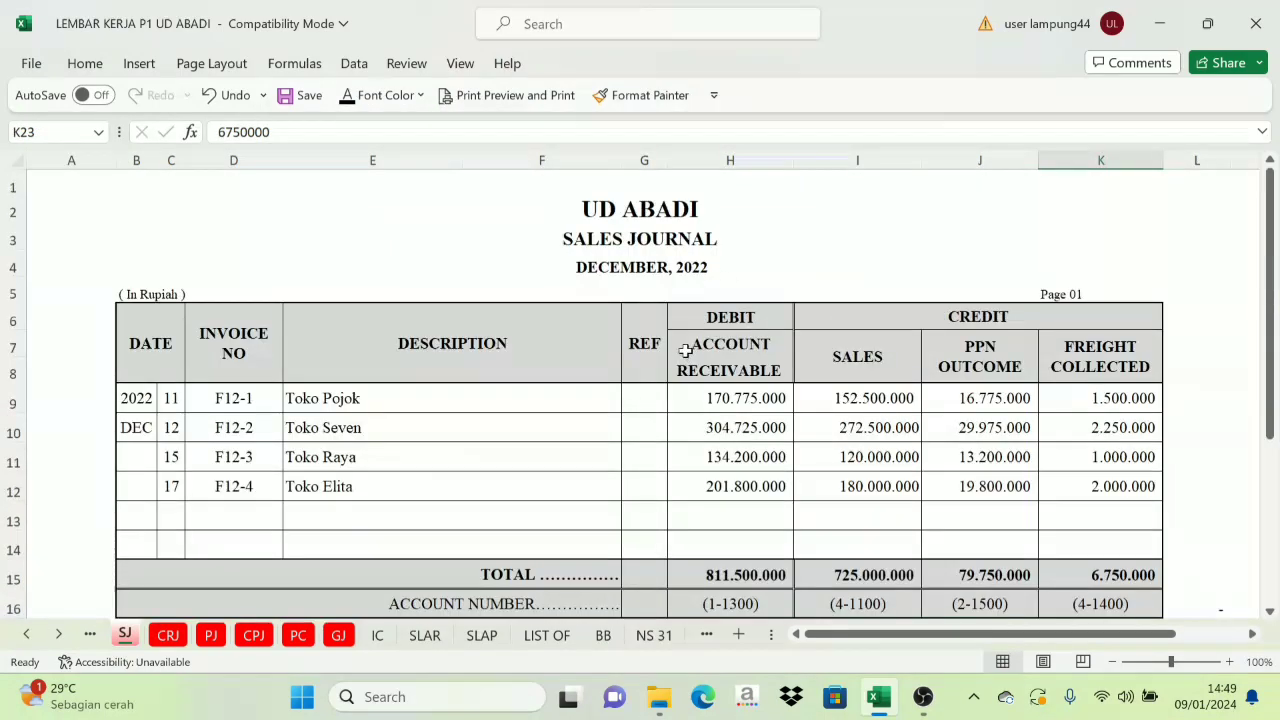
pyautogui.scroll(-7, 700, 355)
pyautogui.scroll(4, 724, 363)
pyautogui.scroll(-2, 760, 390)
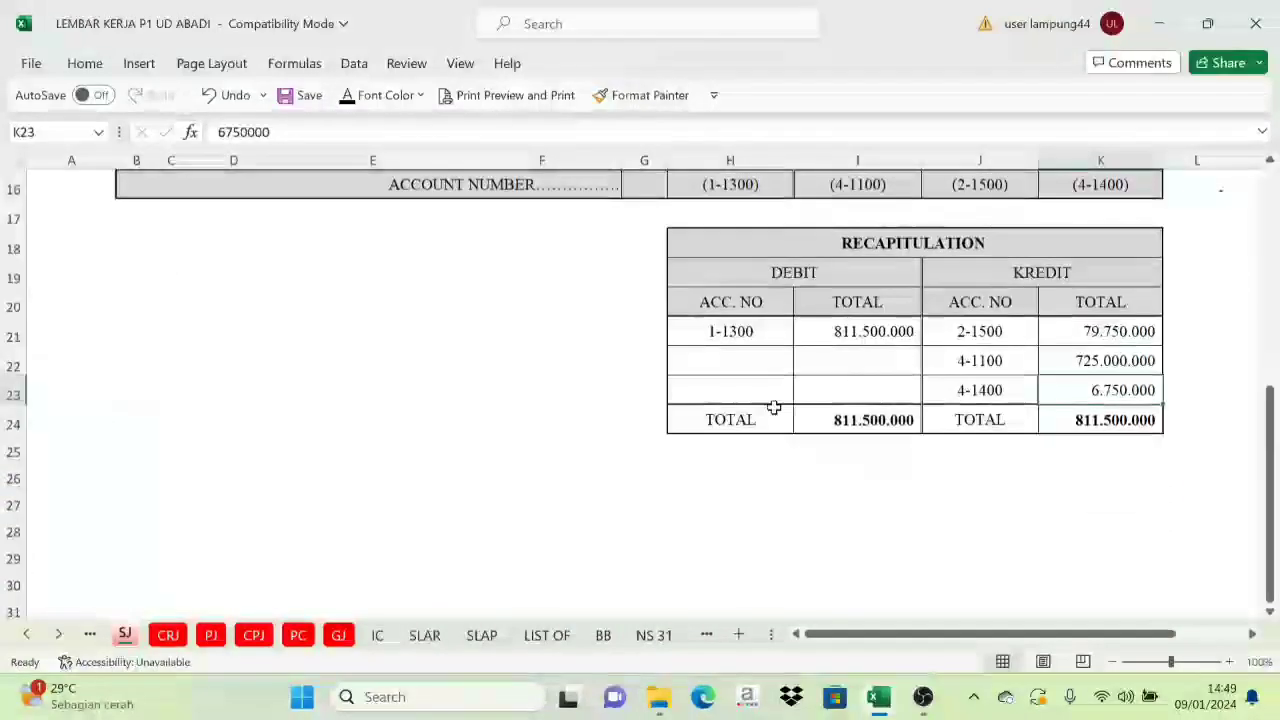
pyautogui.scroll(3, 700, 395)
pyautogui.scroll(2, 676, 390)
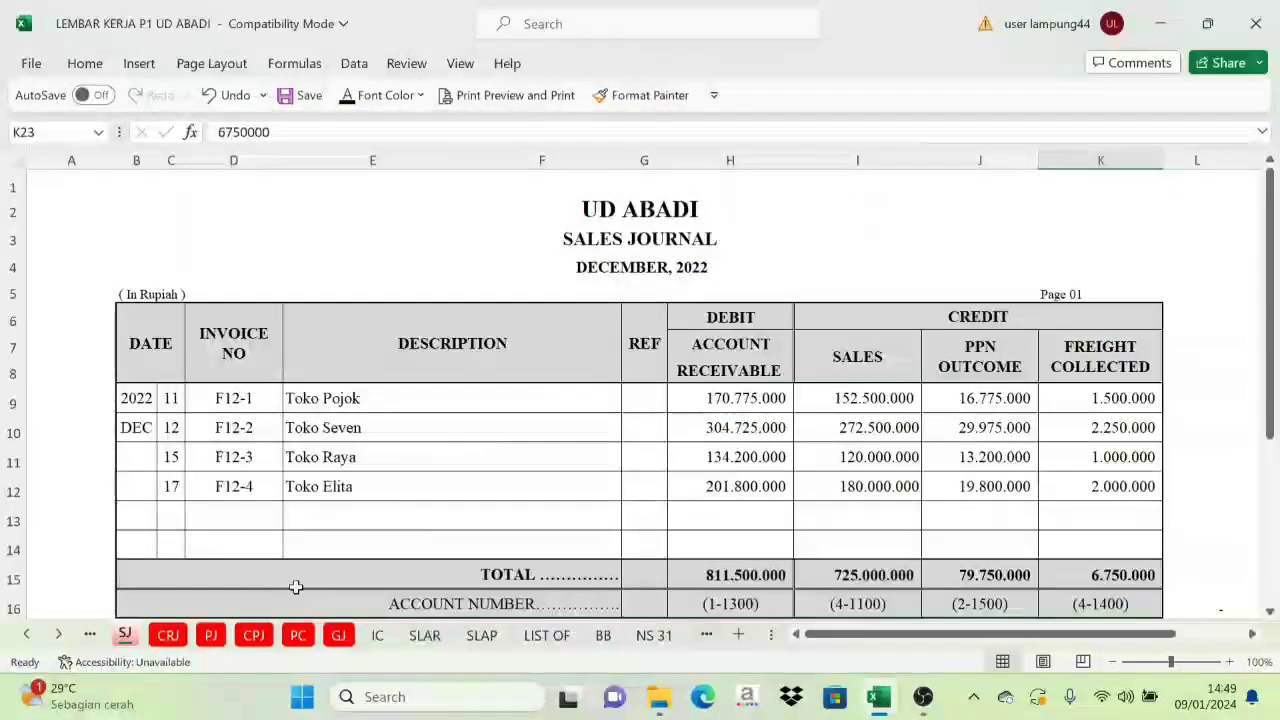
# Open the Cash Receipt Journal on the CRJ sheet and examine its recapitulation for the accounts to post
pyautogui.click(170, 636)
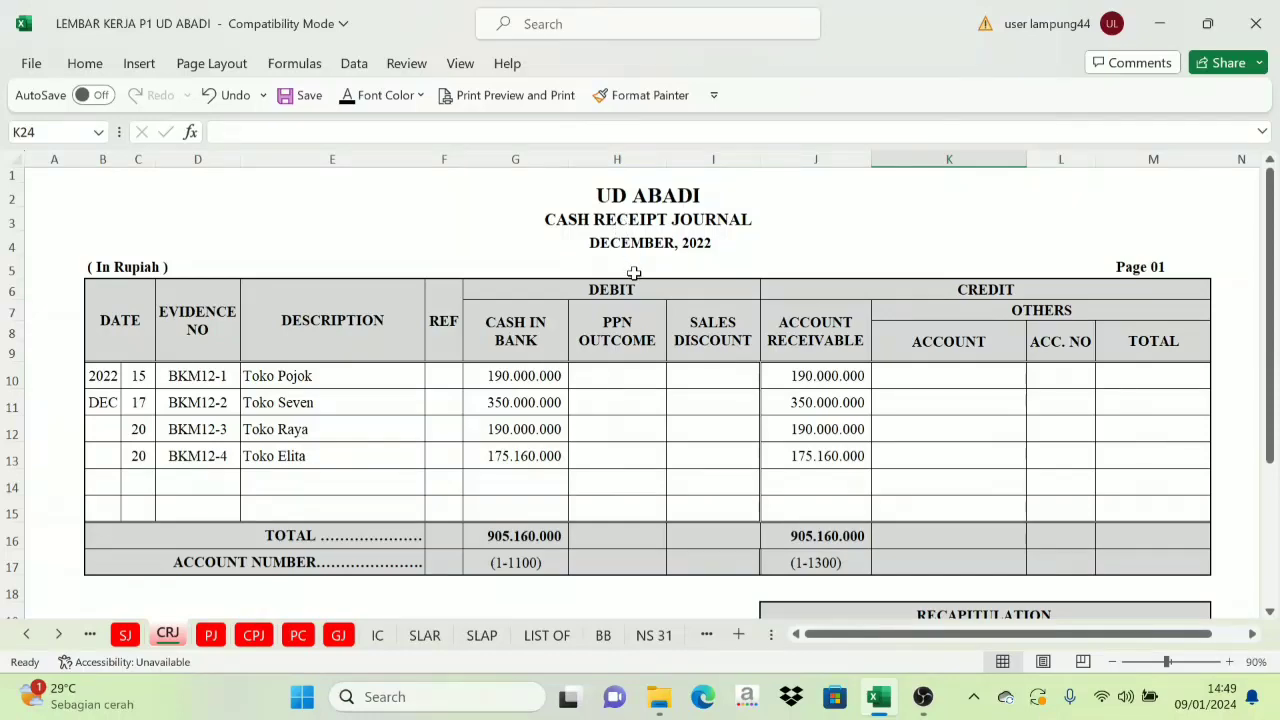
pyautogui.scroll(-3, 756, 411)
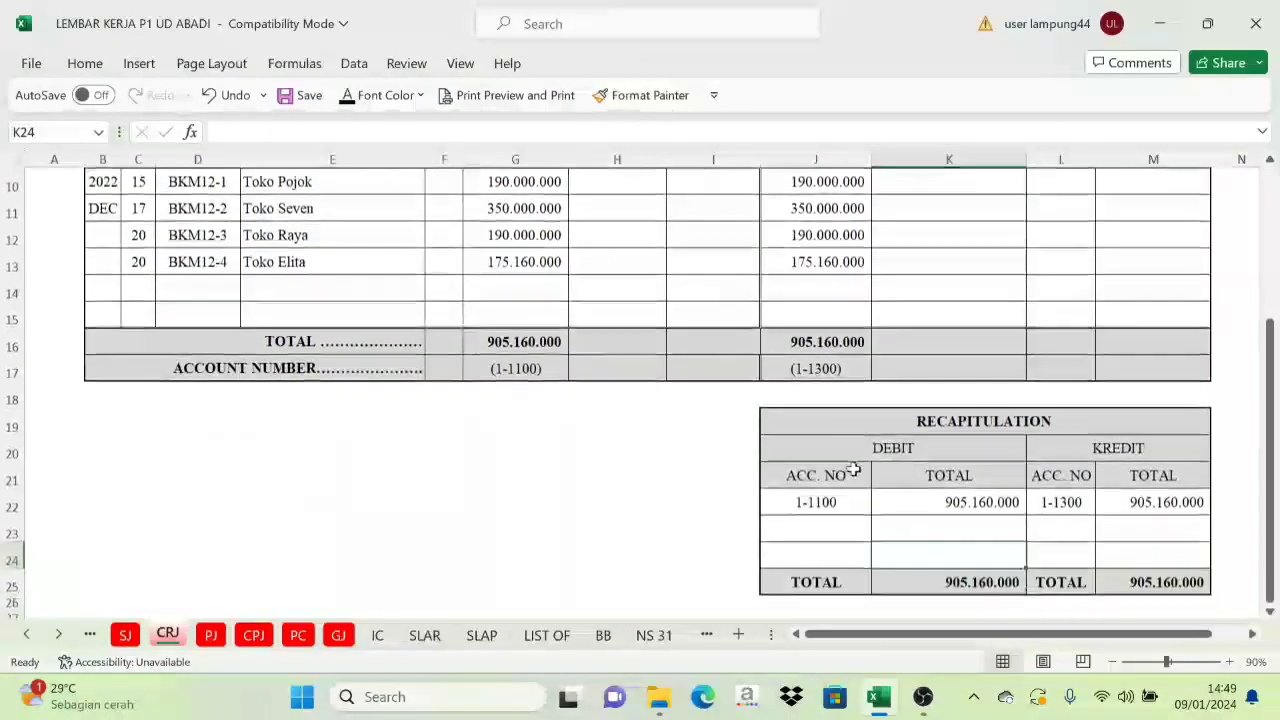
pyautogui.click(1001, 425)
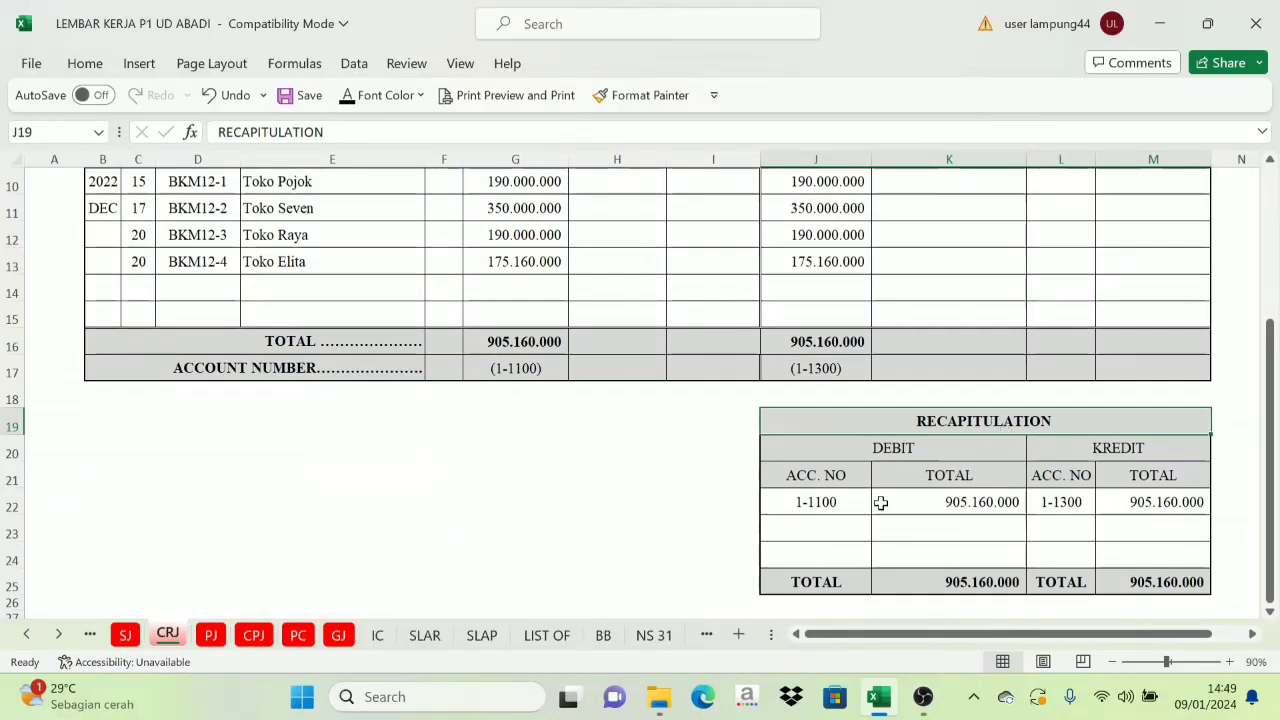
# Review the cash receipt journal and the debit and credit accounts in its recapitulation table on the CRJ sheet
pyautogui.scroll(3, 677, 400)
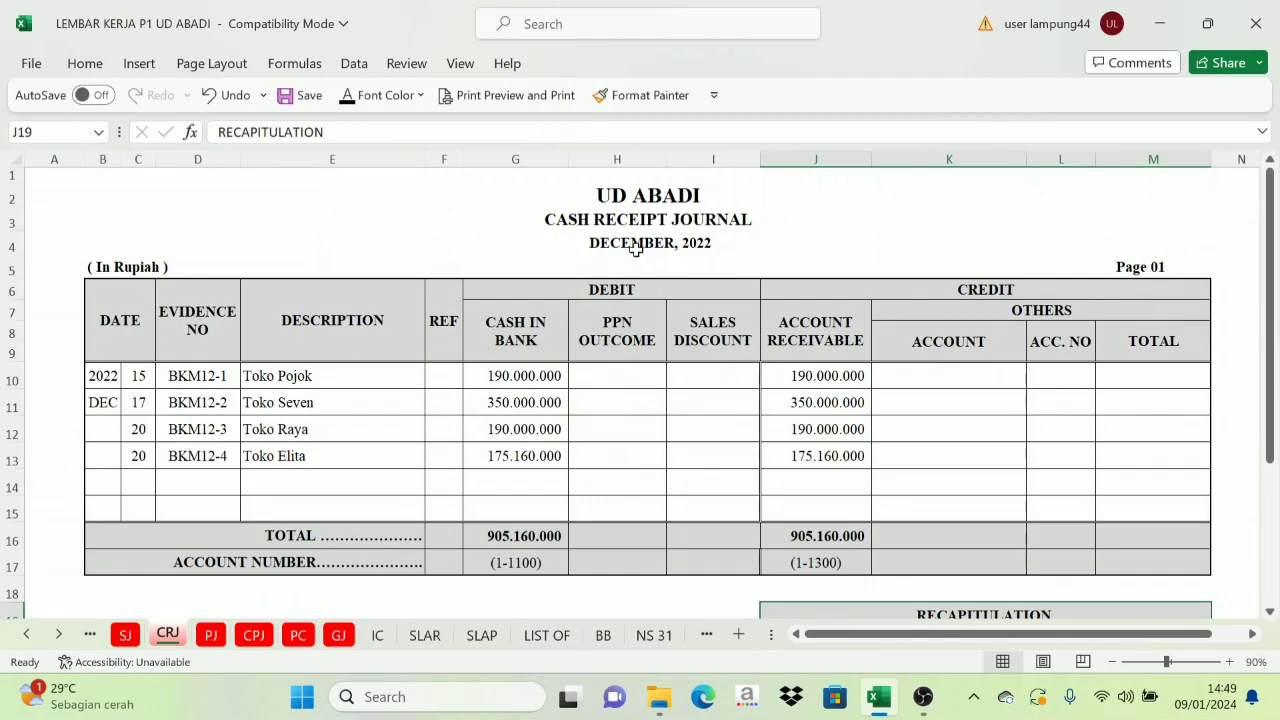
pyautogui.scroll(-4, 880, 560)
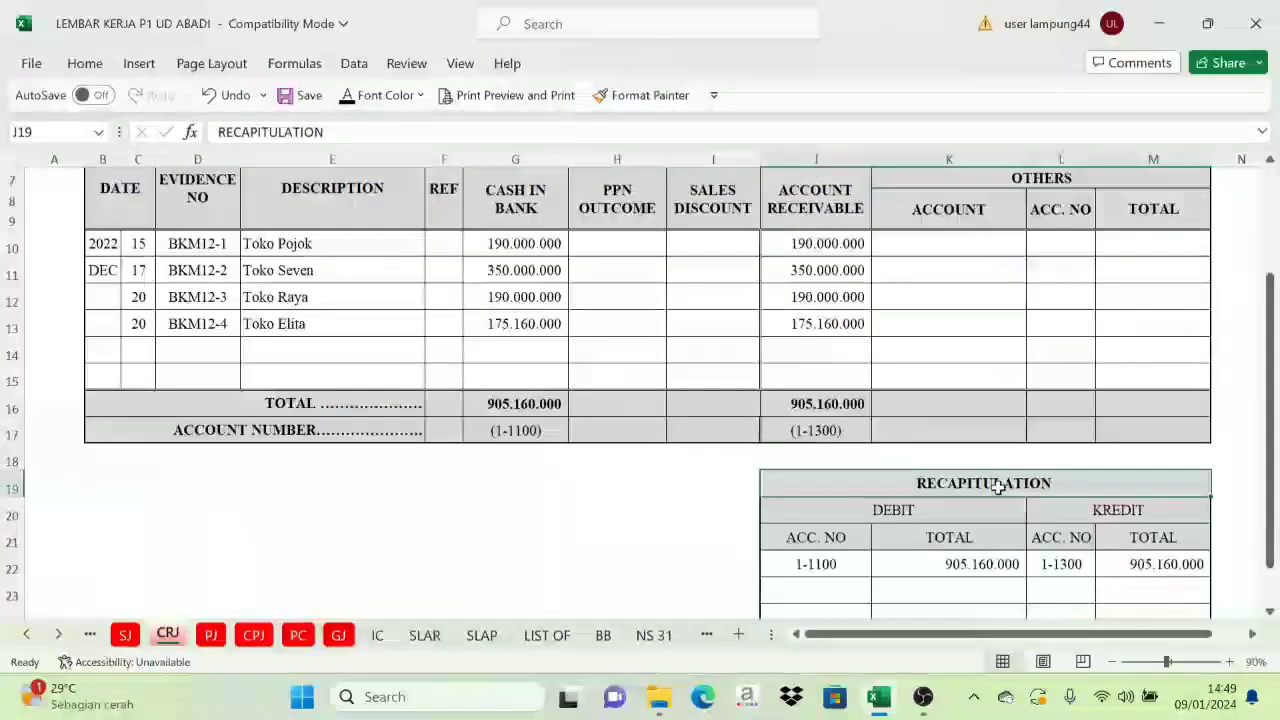
pyautogui.click(908, 368)
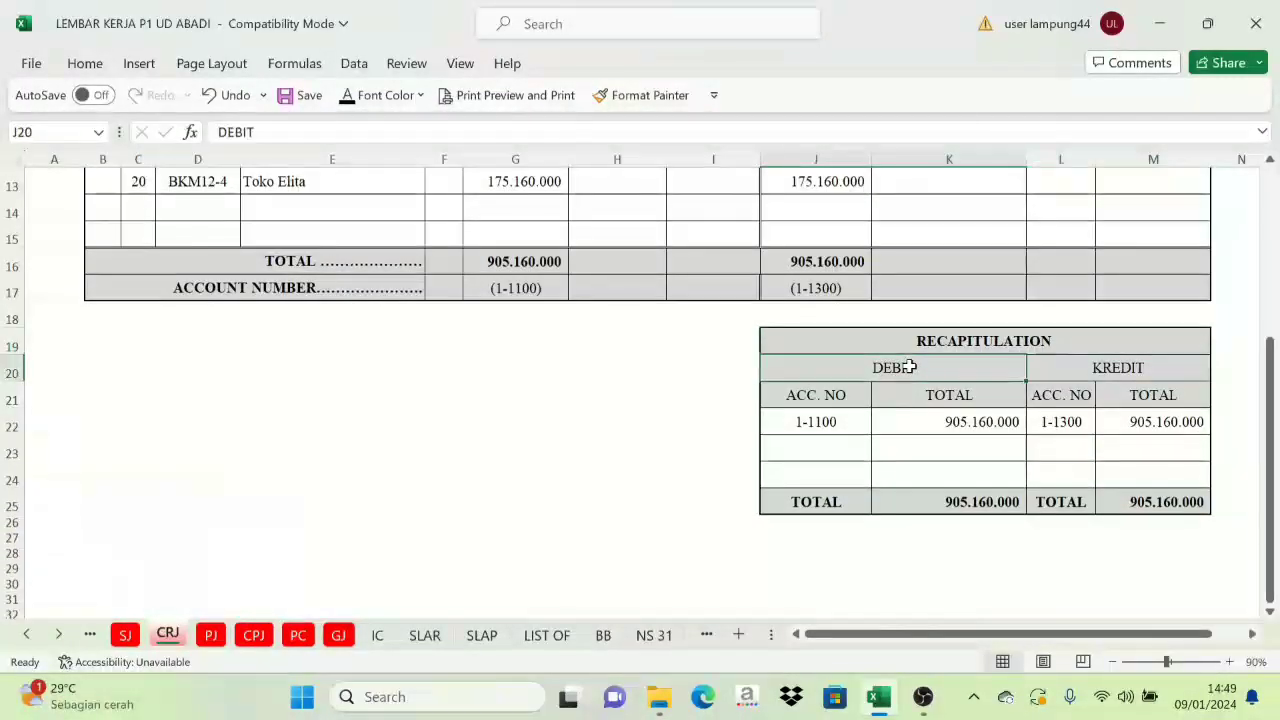
pyautogui.click(808, 422)
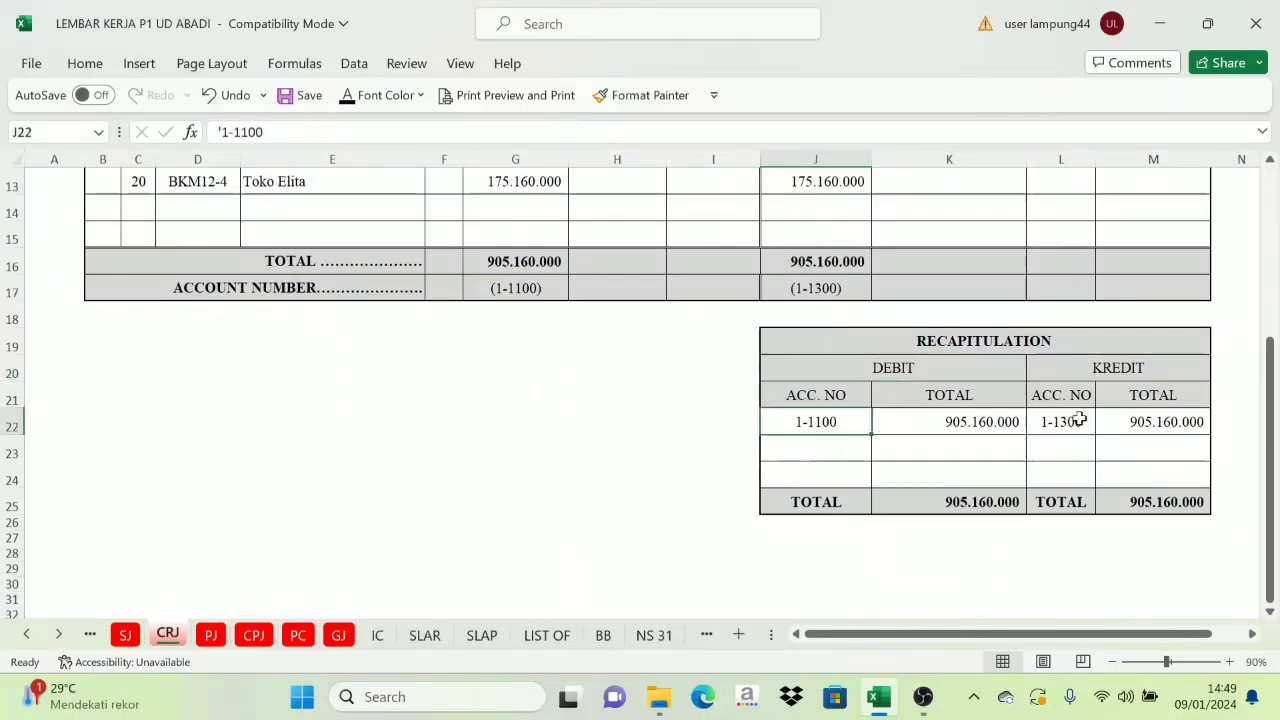
pyautogui.click(1116, 366)
pyautogui.click(1062, 421)
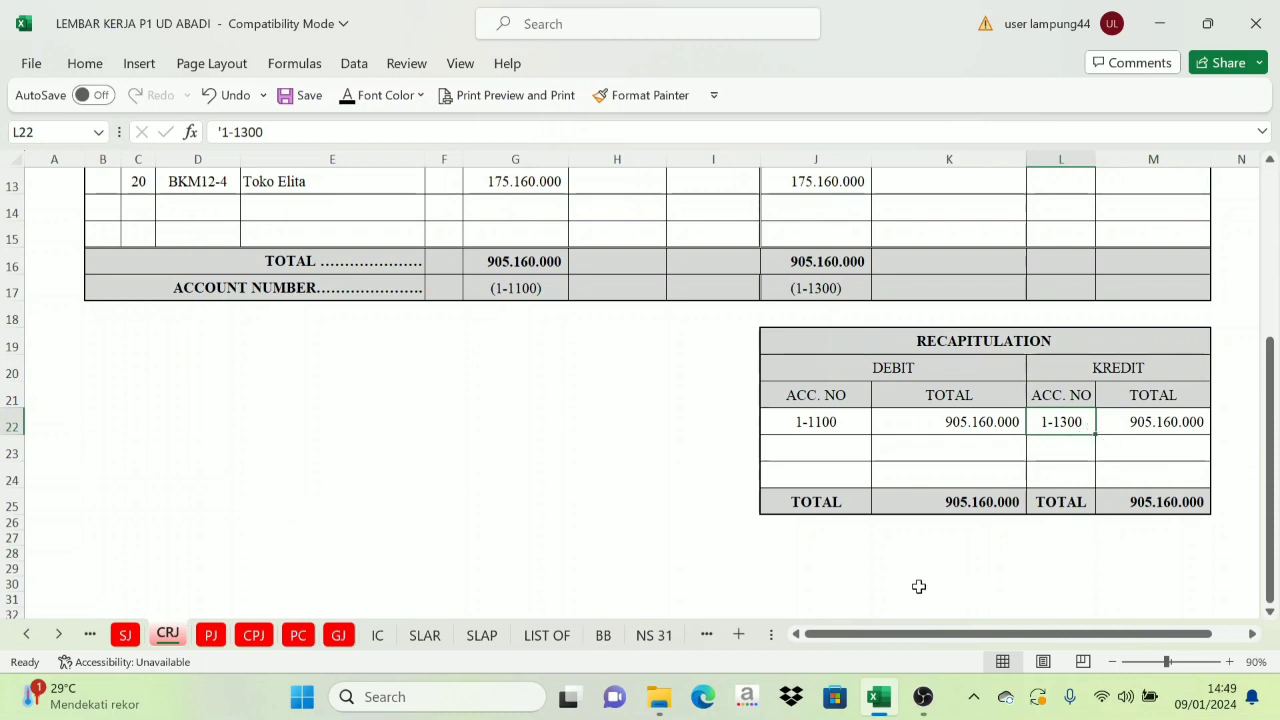
pyautogui.click(830, 424)
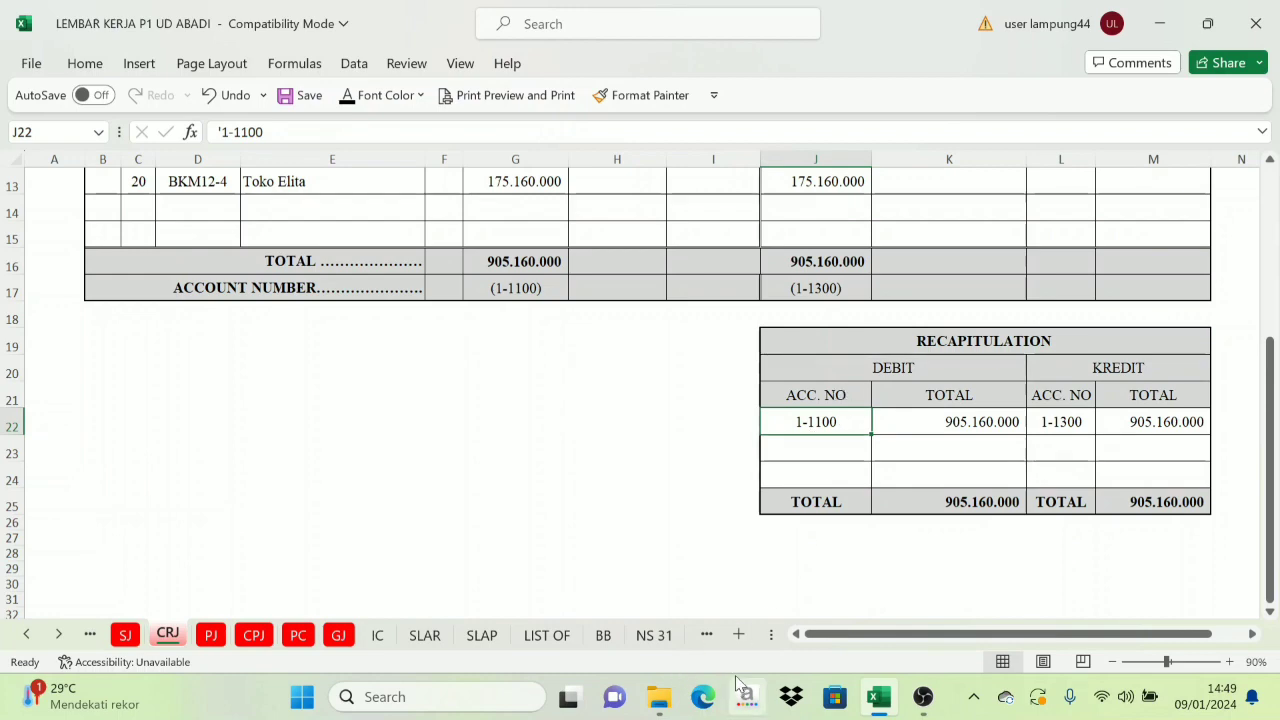
# In the Cash In Bank ledger on the BB sheet, apply the black font colour to the date, description and reference cells C10:E10
pyautogui.click(603, 635)
pyautogui.scroll(19, 1057, 366)
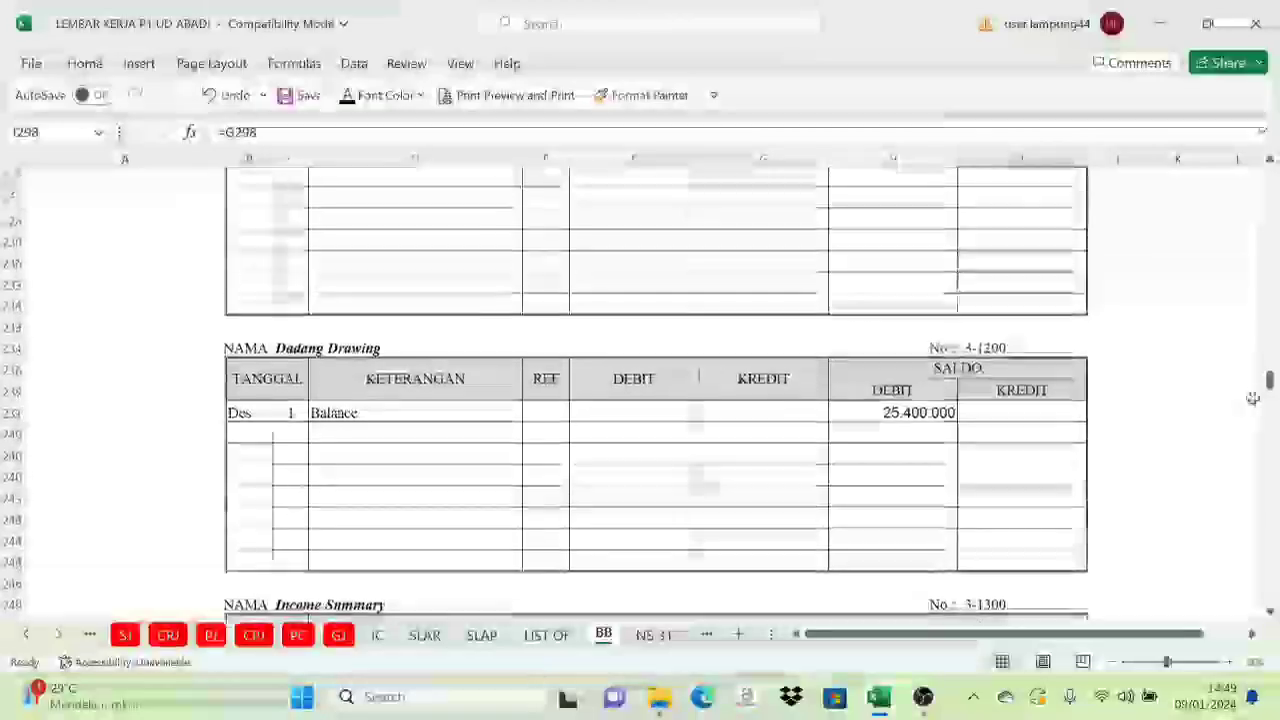
pyautogui.moveTo(1268, 395); pyautogui.dragTo(1268, 175)
pyautogui.click(987, 285)
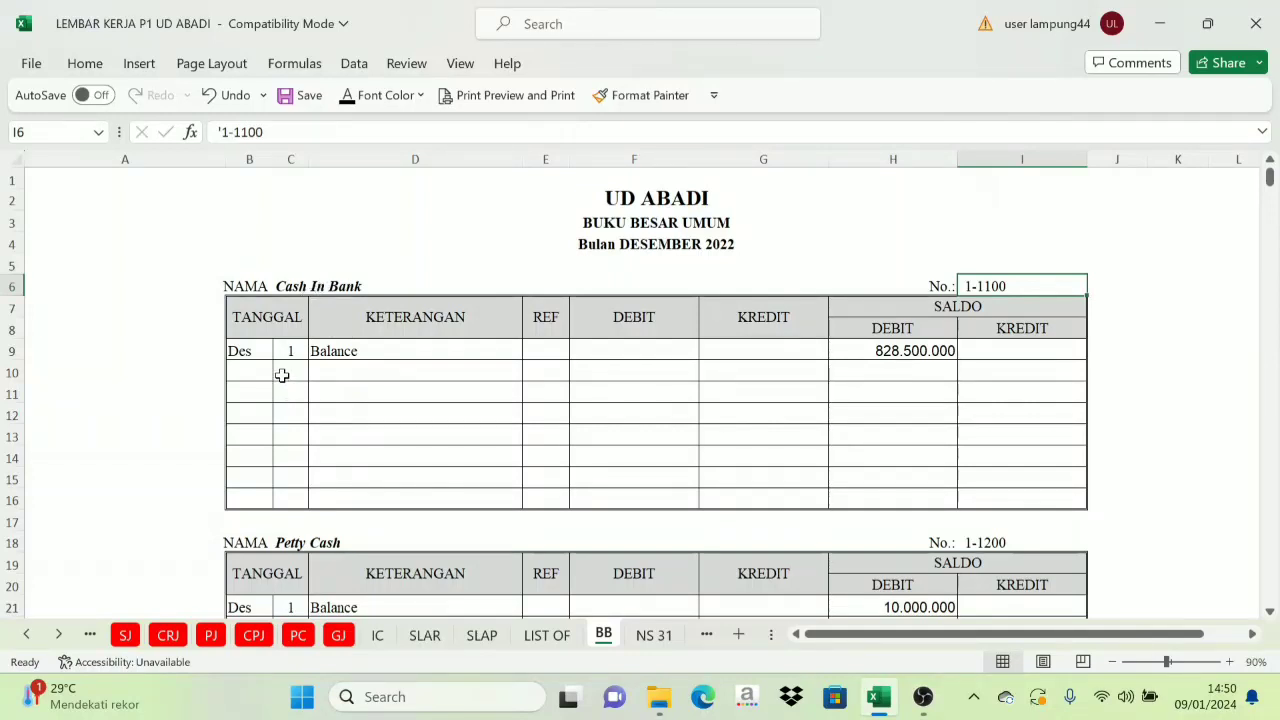
pyautogui.moveTo(282, 375); pyautogui.dragTo(523, 370)
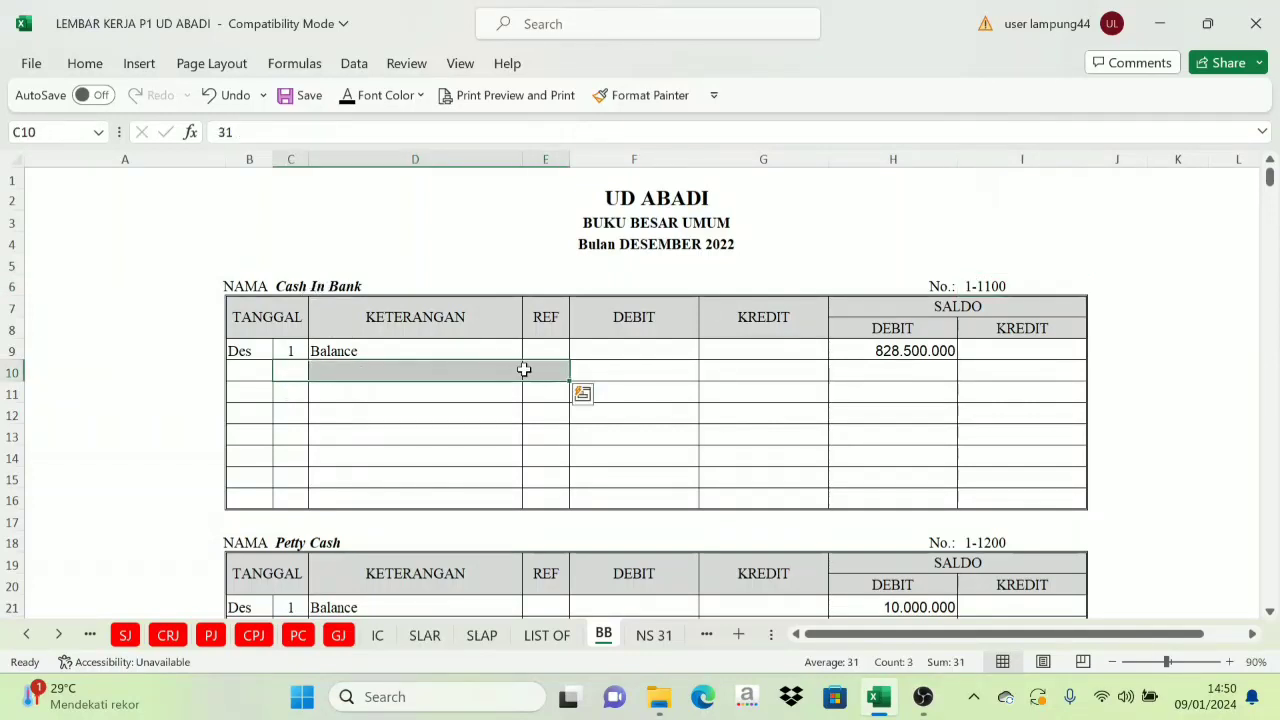
pyautogui.click(345, 95)
pyautogui.click(410, 372)
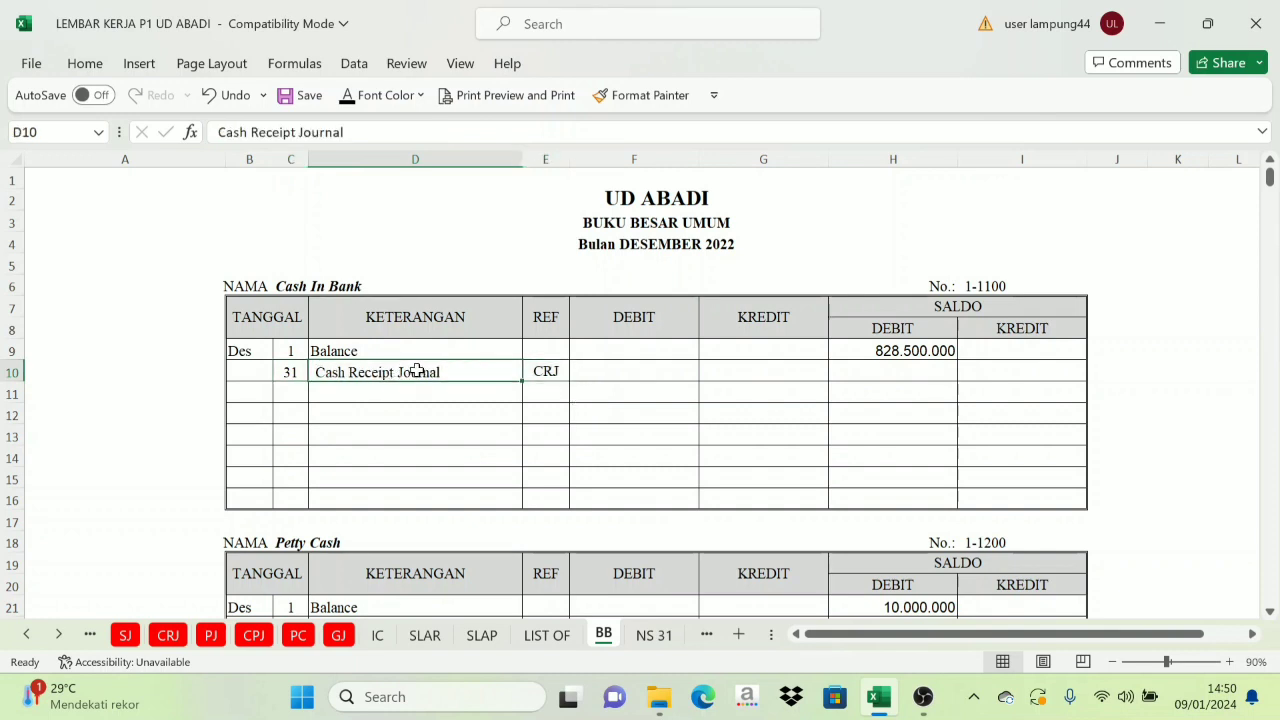
# Check the debit total in the CRJ recapitulation and apply the black font colour to the Cash In Bank debit amount in F10
pyautogui.click(168, 640)
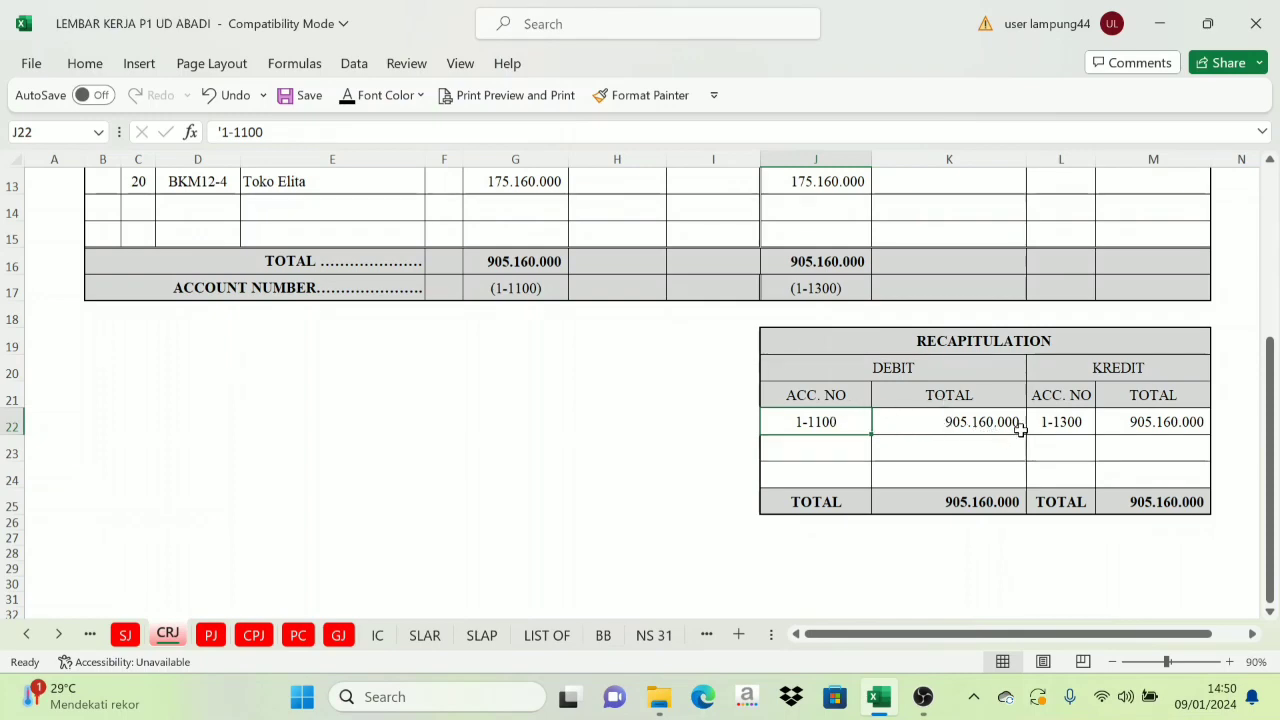
pyautogui.click(603, 635)
pyautogui.moveTo(660, 320); pyautogui.dragTo(740, 321)
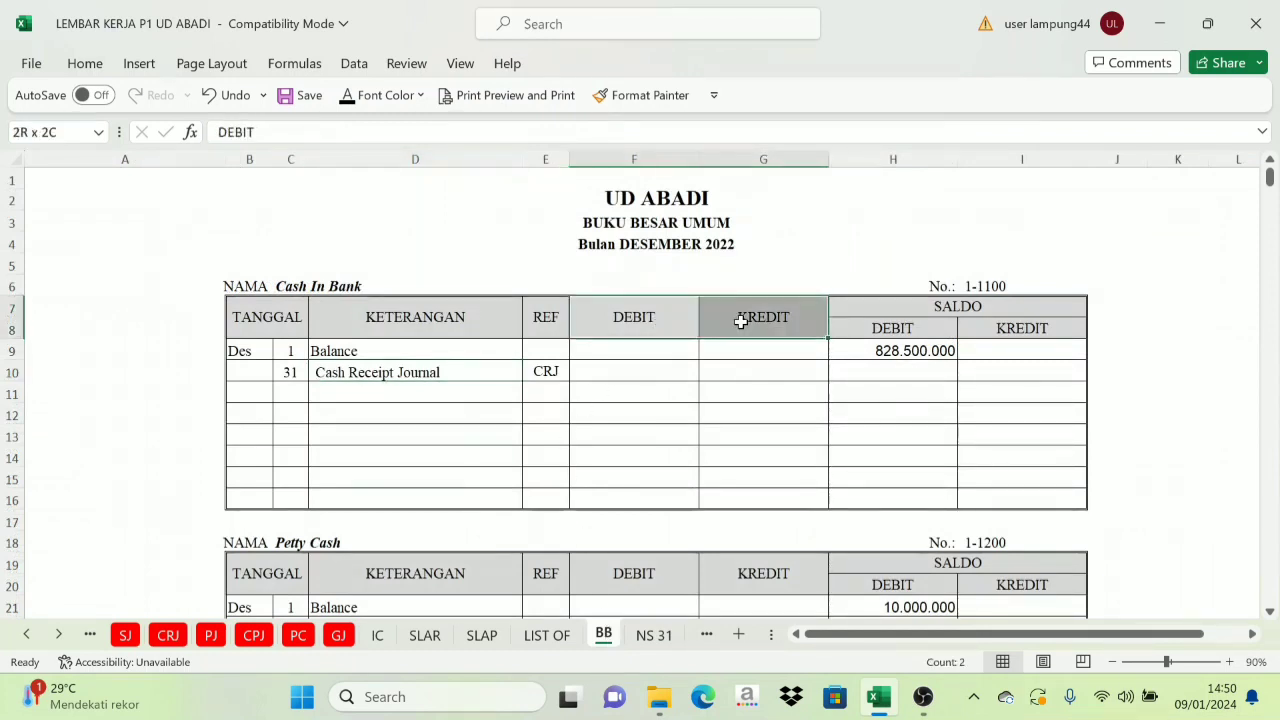
pyautogui.click(634, 376)
pyautogui.click(345, 97)
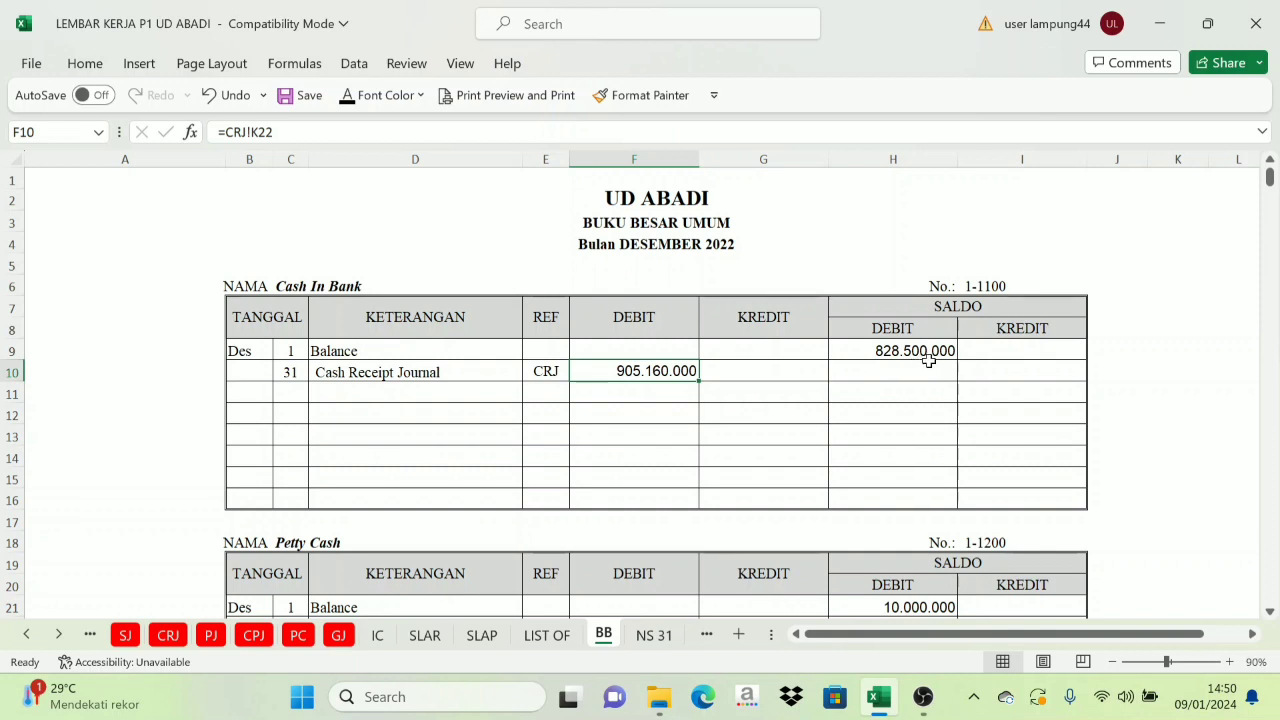
# Compare the Cash In Bank debit entry with its debit balance and apply the black font colour to the new balance in H10
pyautogui.click(491, 377)
pyautogui.click(640, 378)
pyautogui.click(651, 326)
pyautogui.click(867, 328)
pyautogui.click(633, 320)
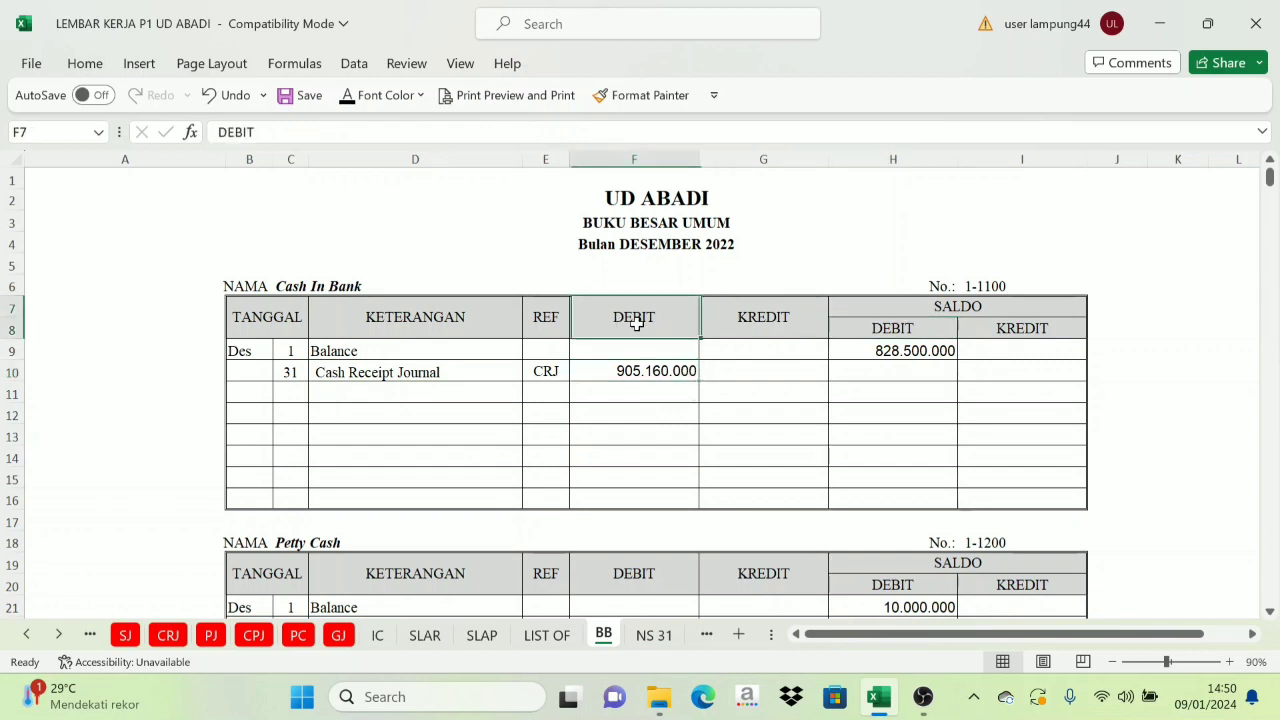
pyautogui.click(900, 370)
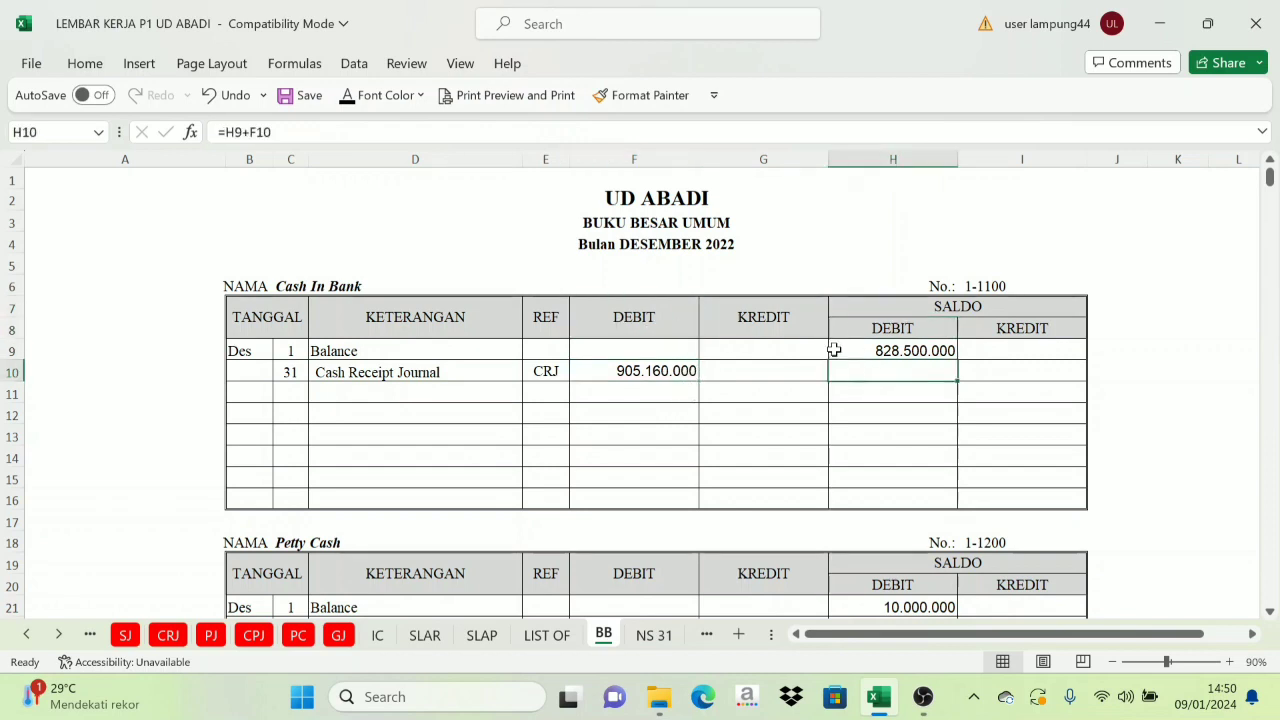
pyautogui.click(347, 95)
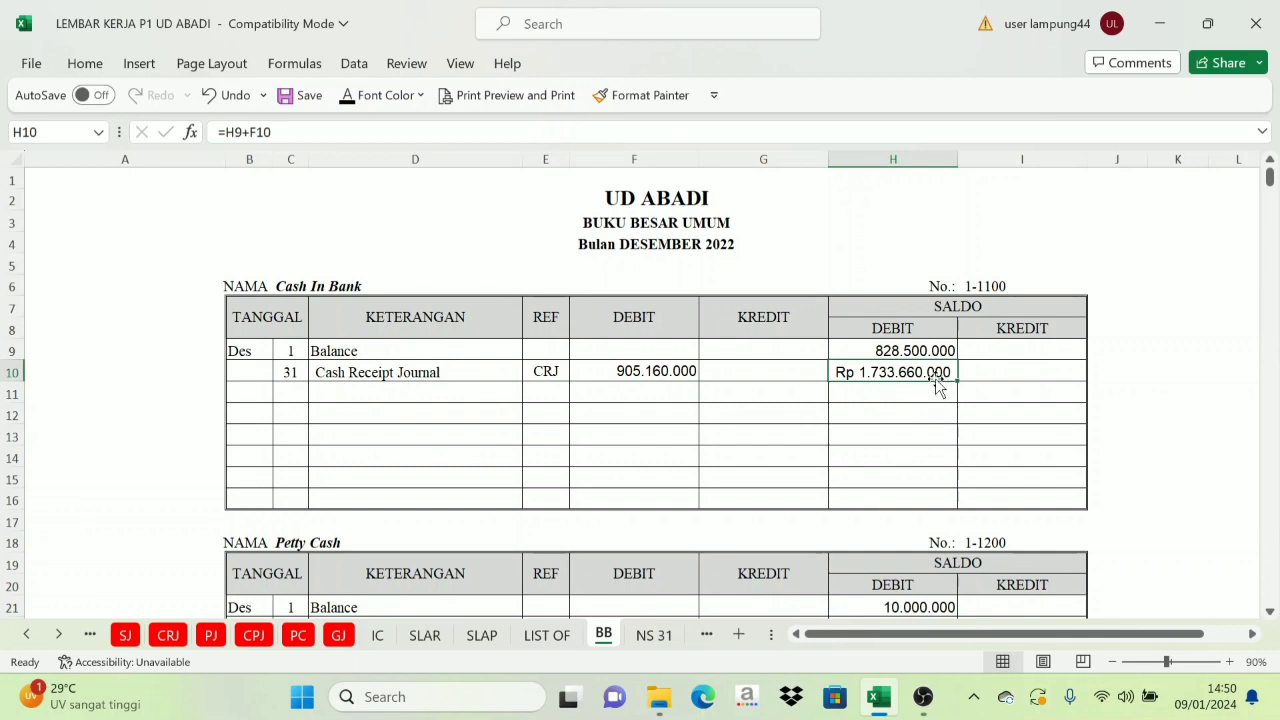
# Check the CRJ recapitulation's credit side and apply the black font colour to C35:E35 in the Accounts Receivable ledger on the BB sheet
pyautogui.click(168, 635)
pyautogui.scroll(4, 741, 467)
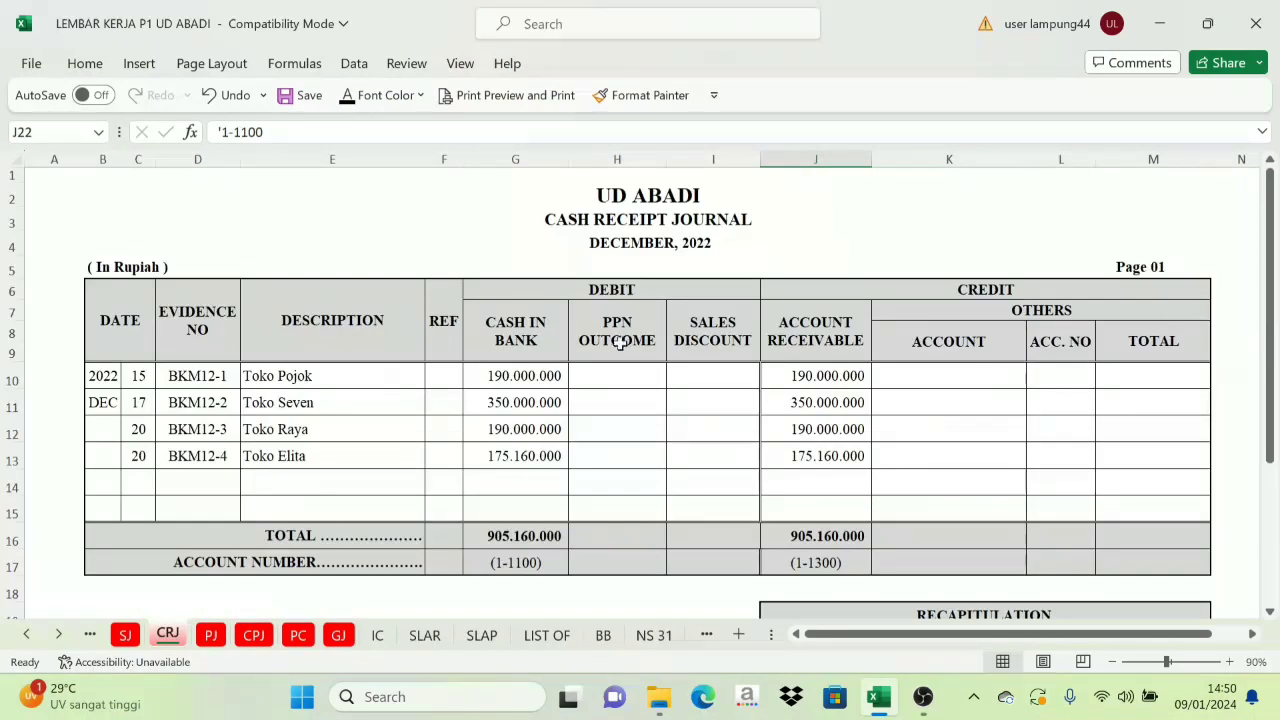
pyautogui.scroll(-4, 677, 303)
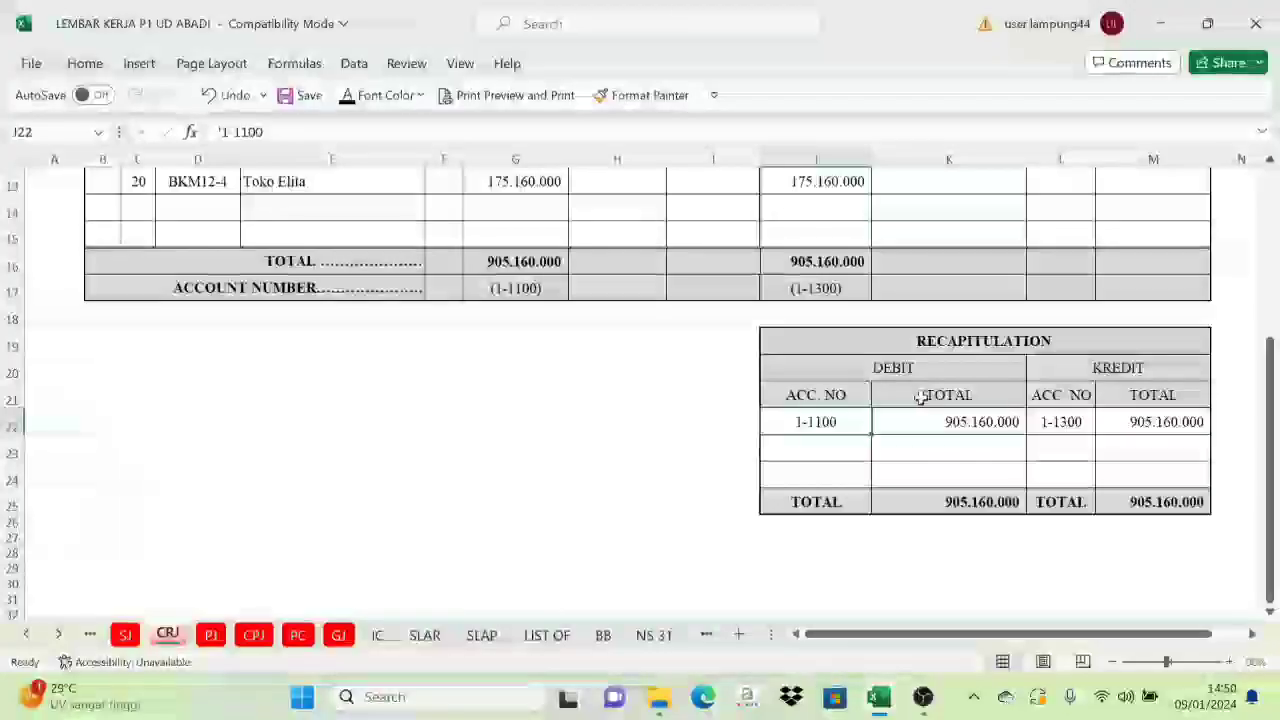
pyautogui.click(926, 369)
pyautogui.click(1125, 372)
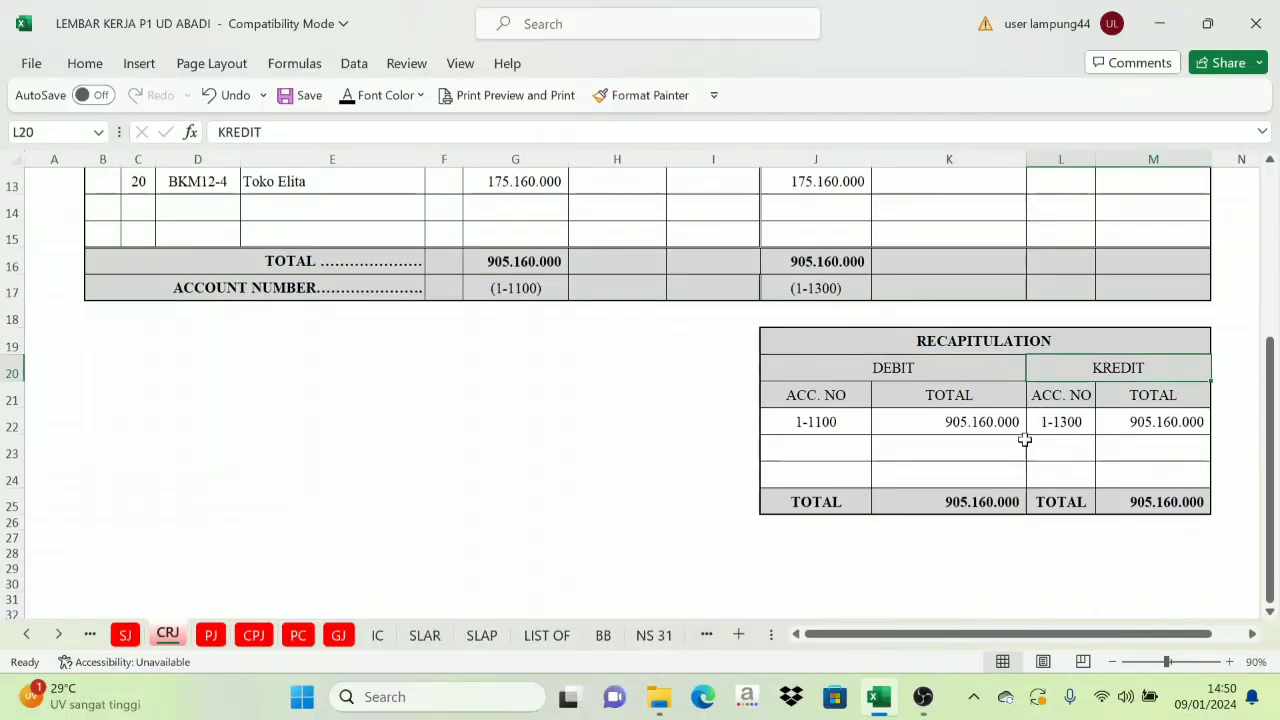
pyautogui.click(603, 636)
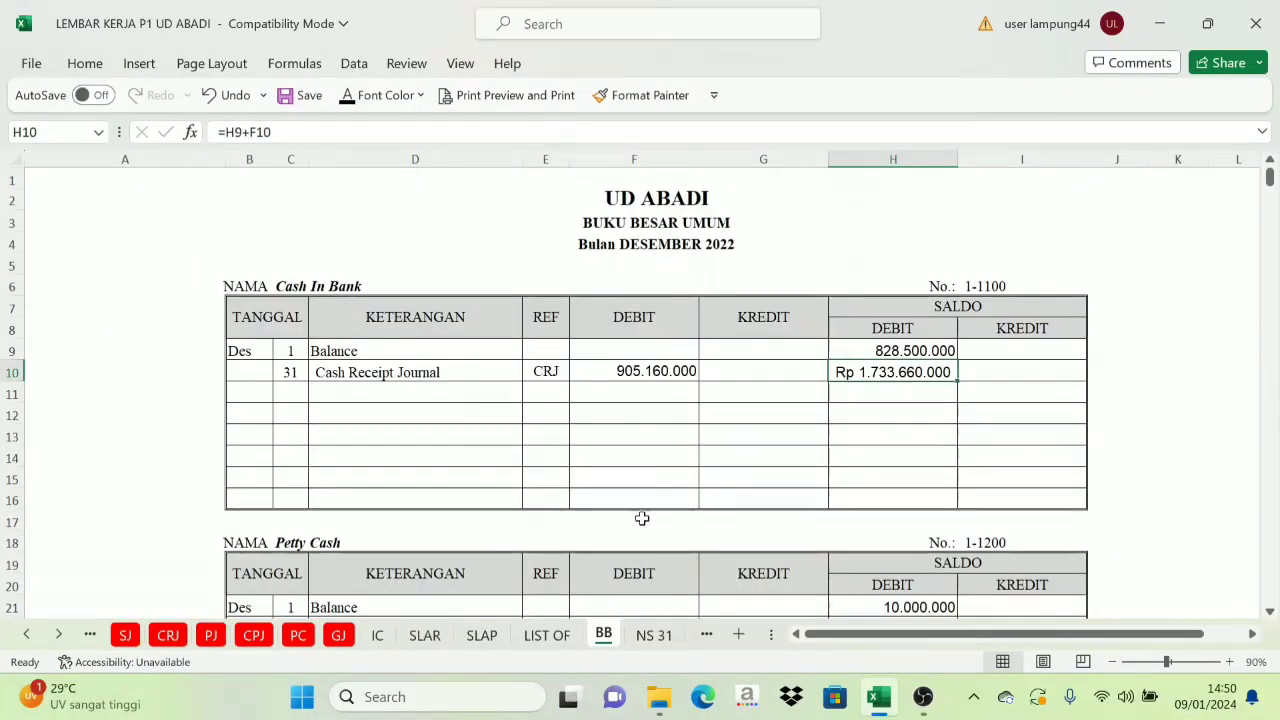
pyautogui.scroll(-6, 885, 490)
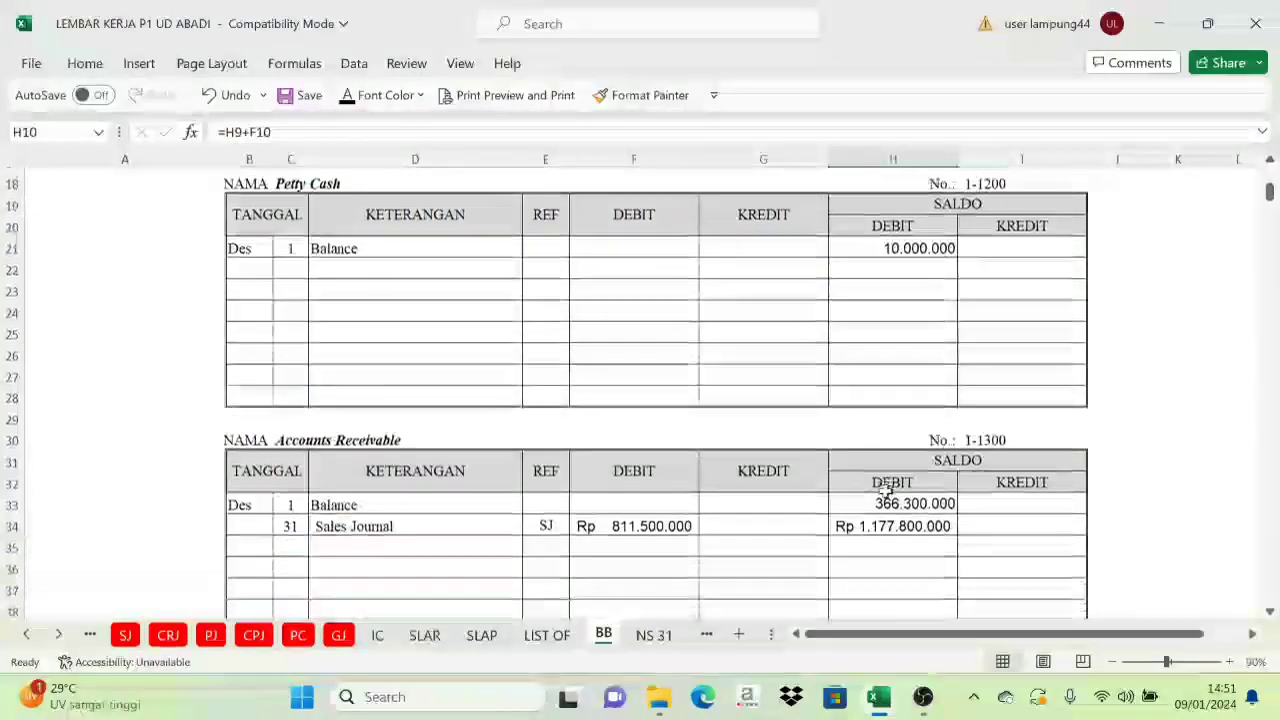
pyautogui.click(982, 414)
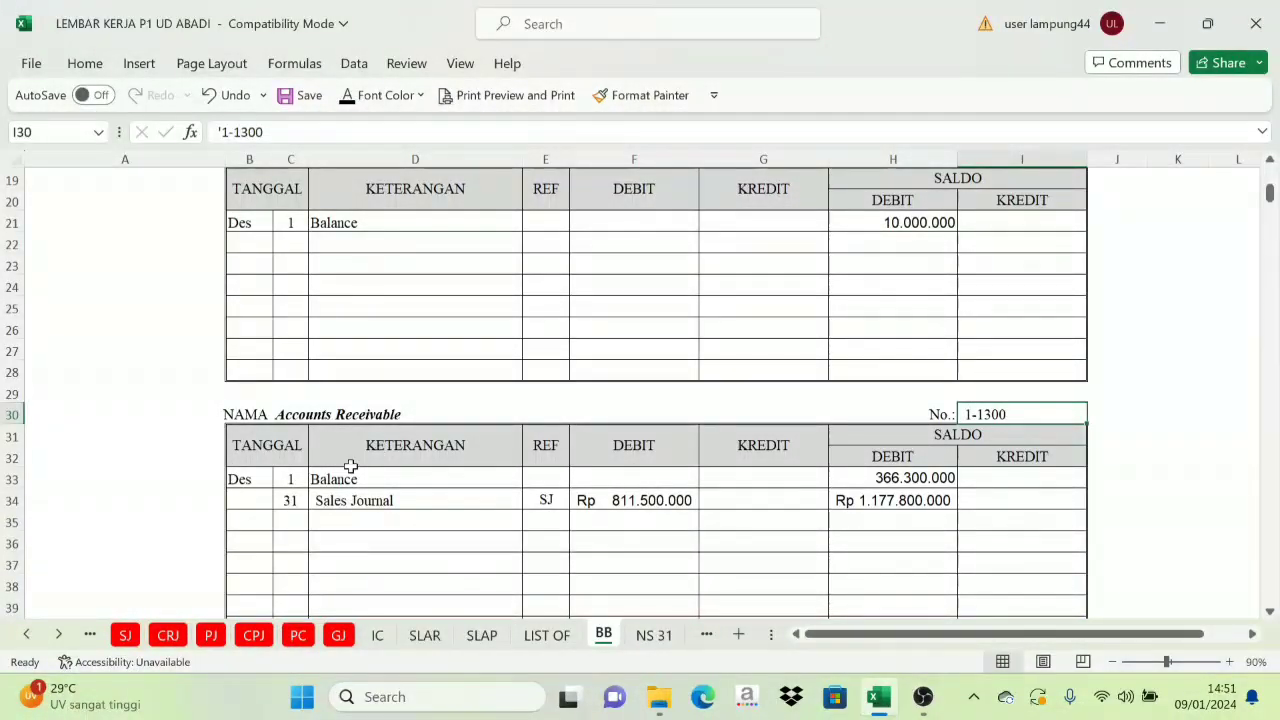
pyautogui.moveTo(292, 530); pyautogui.dragTo(530, 523)
pyautogui.click(350, 104)
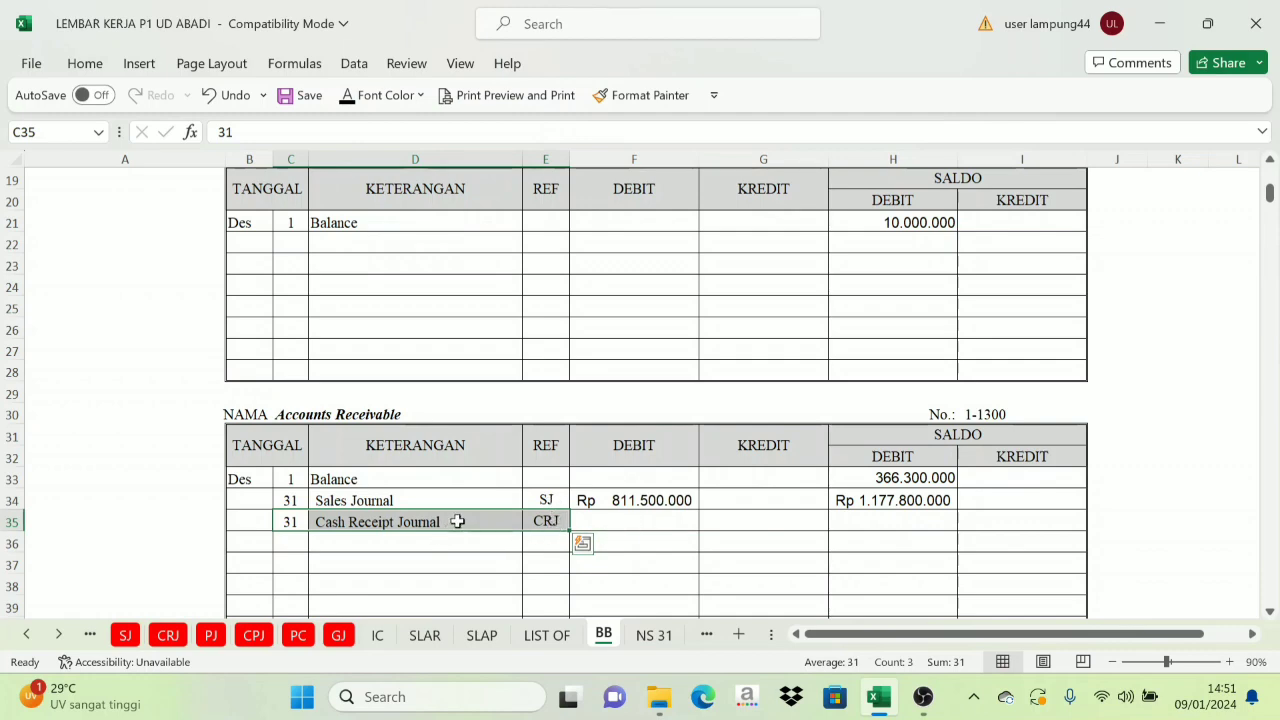
# Check the credit total in the CRJ recapitulation and apply the black font colour to the Accounts Receivable credit amount in G35
pyautogui.click(634, 522)
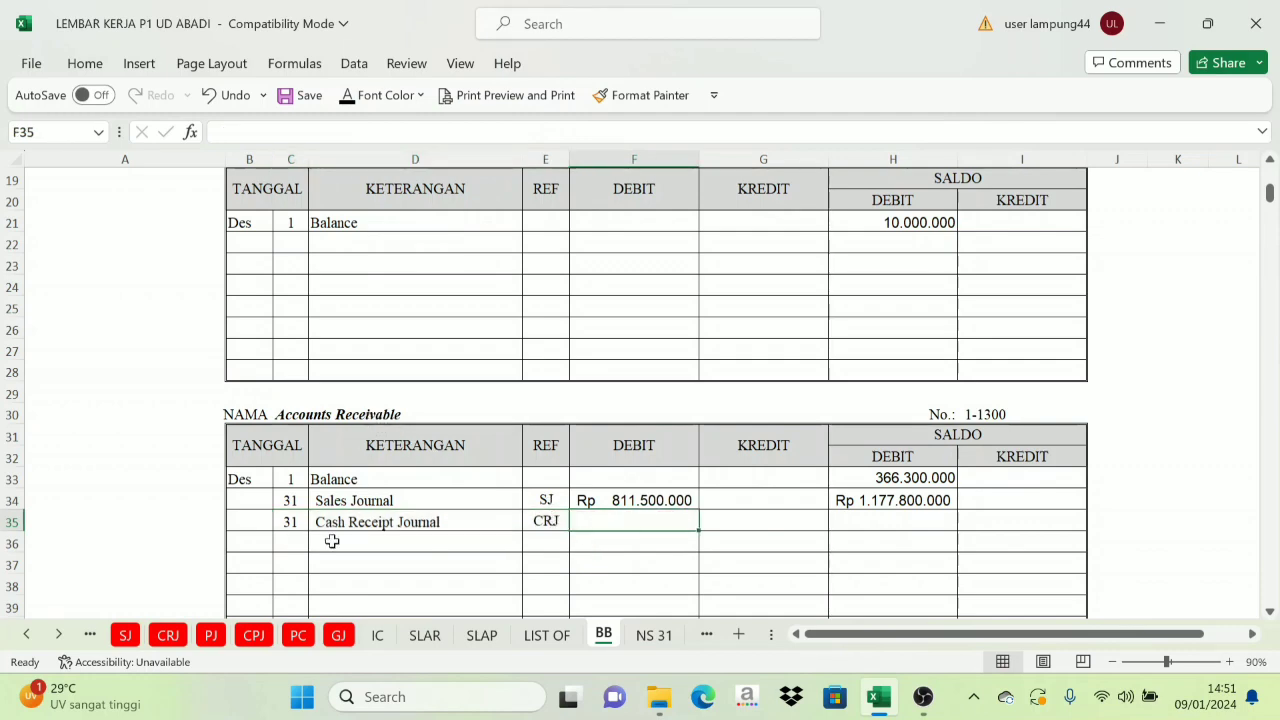
pyautogui.click(167, 635)
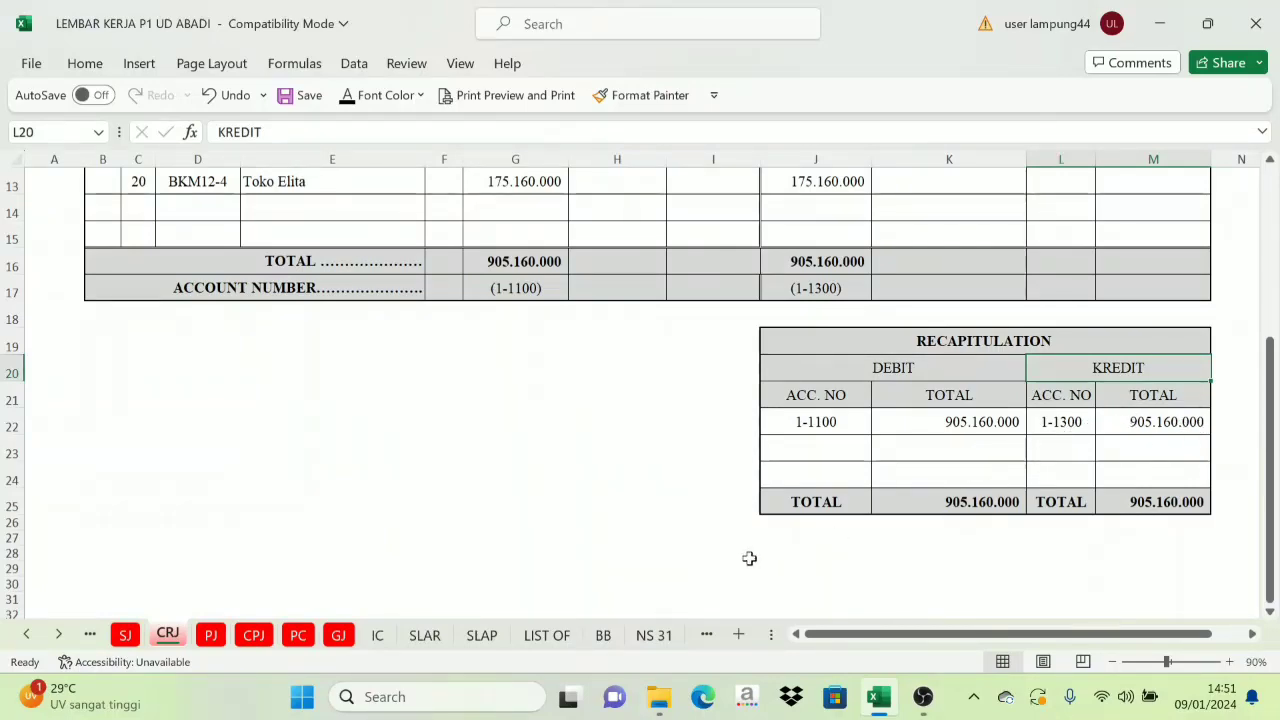
pyautogui.click(603, 635)
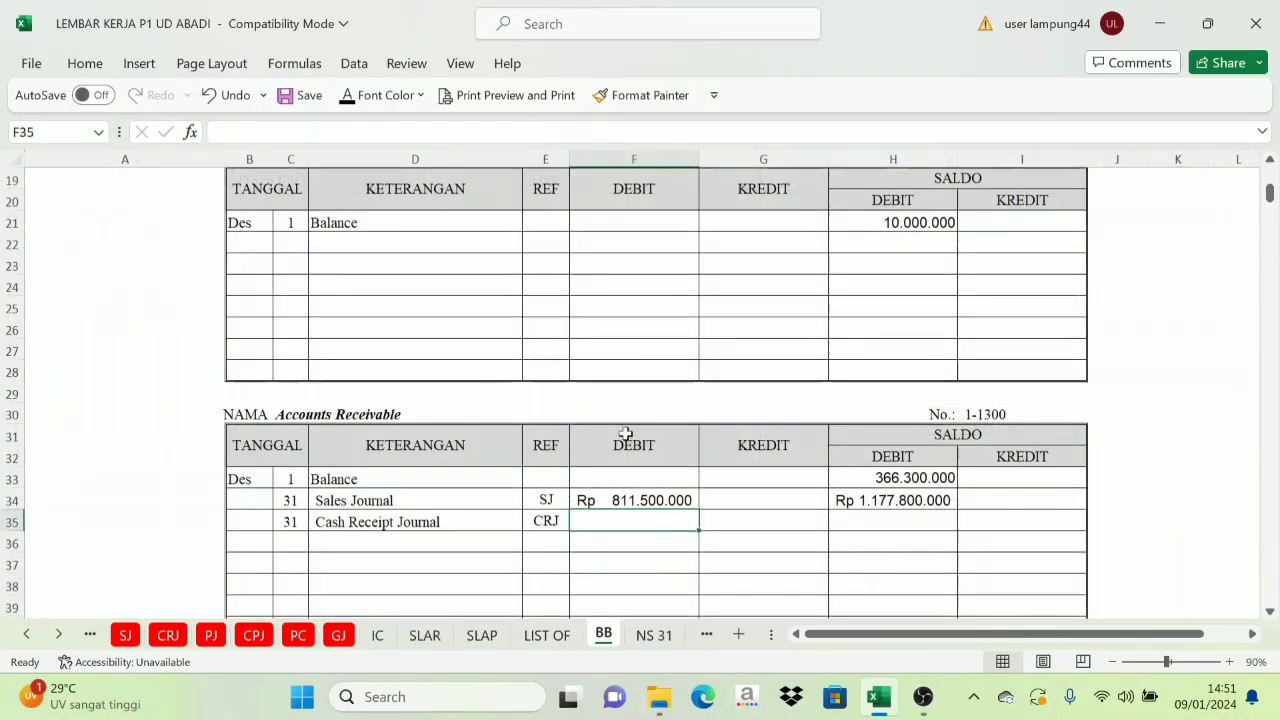
pyautogui.moveTo(625, 433); pyautogui.dragTo(723, 437)
pyautogui.click(737, 520)
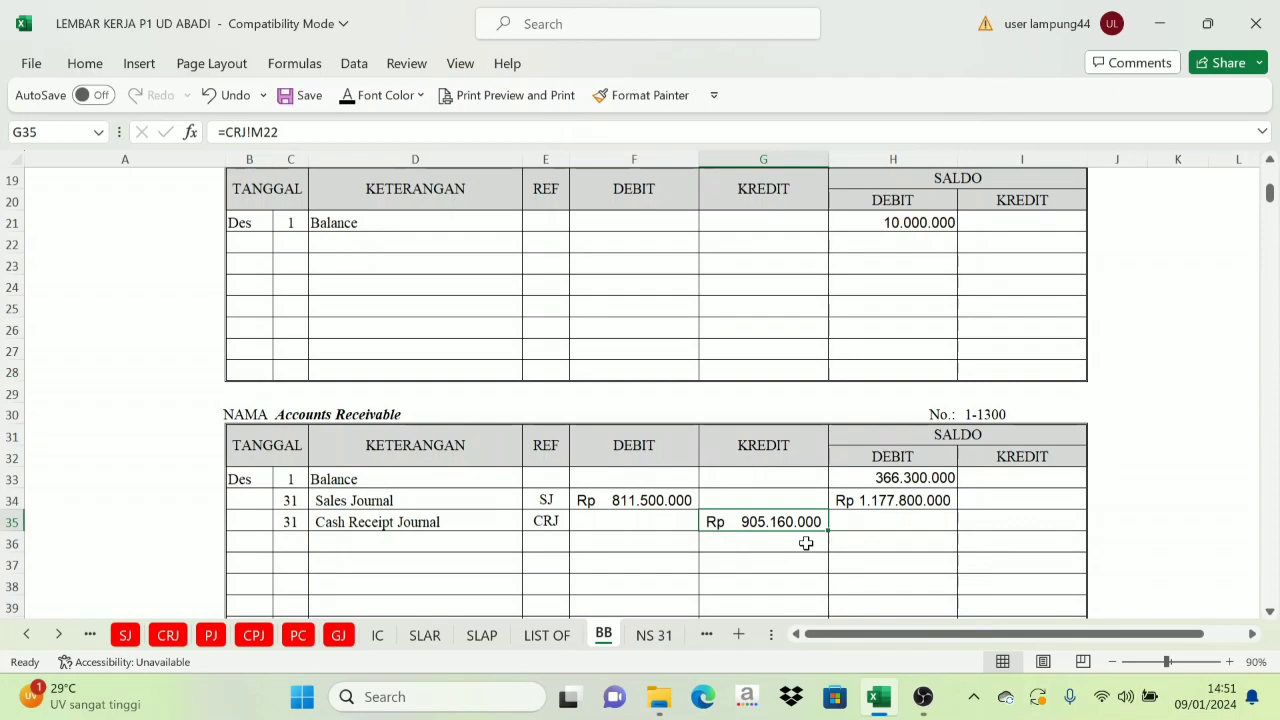
# Examine how the Cash Receipt Journal credit entry in G35 relates to the Accounts Receivable debit balance in H34
pyautogui.click(945, 435)
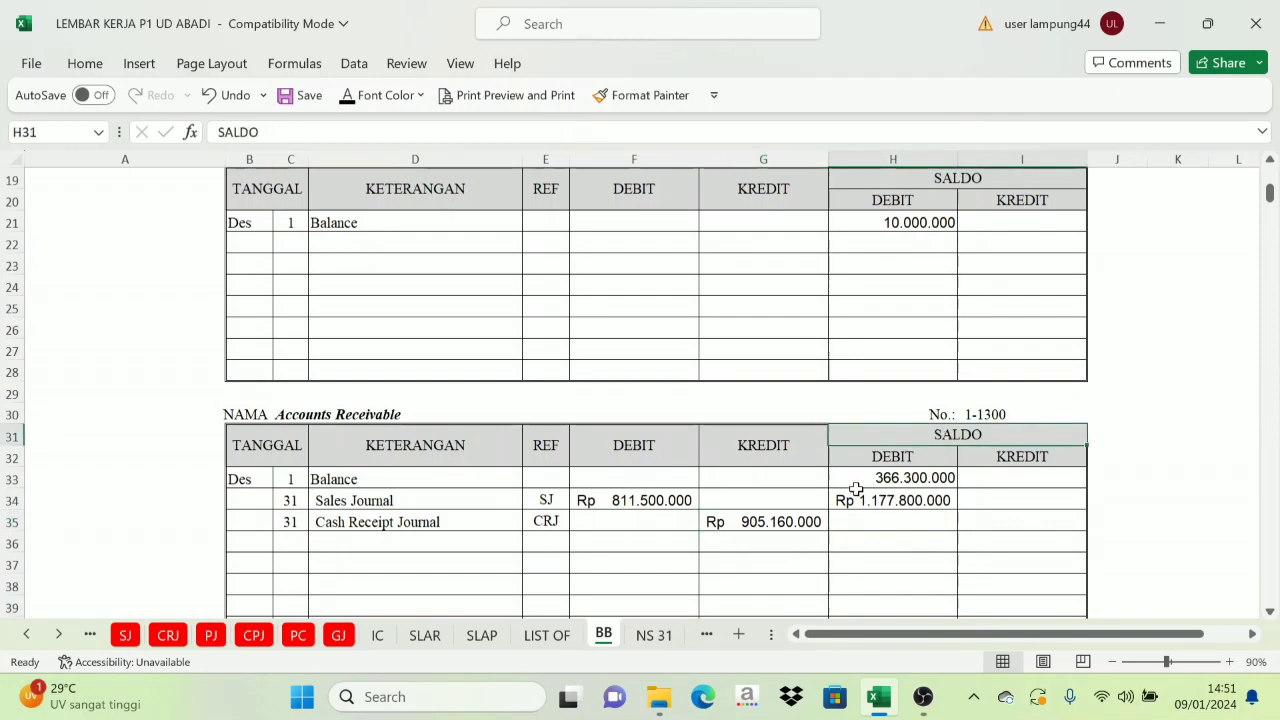
pyautogui.click(813, 521)
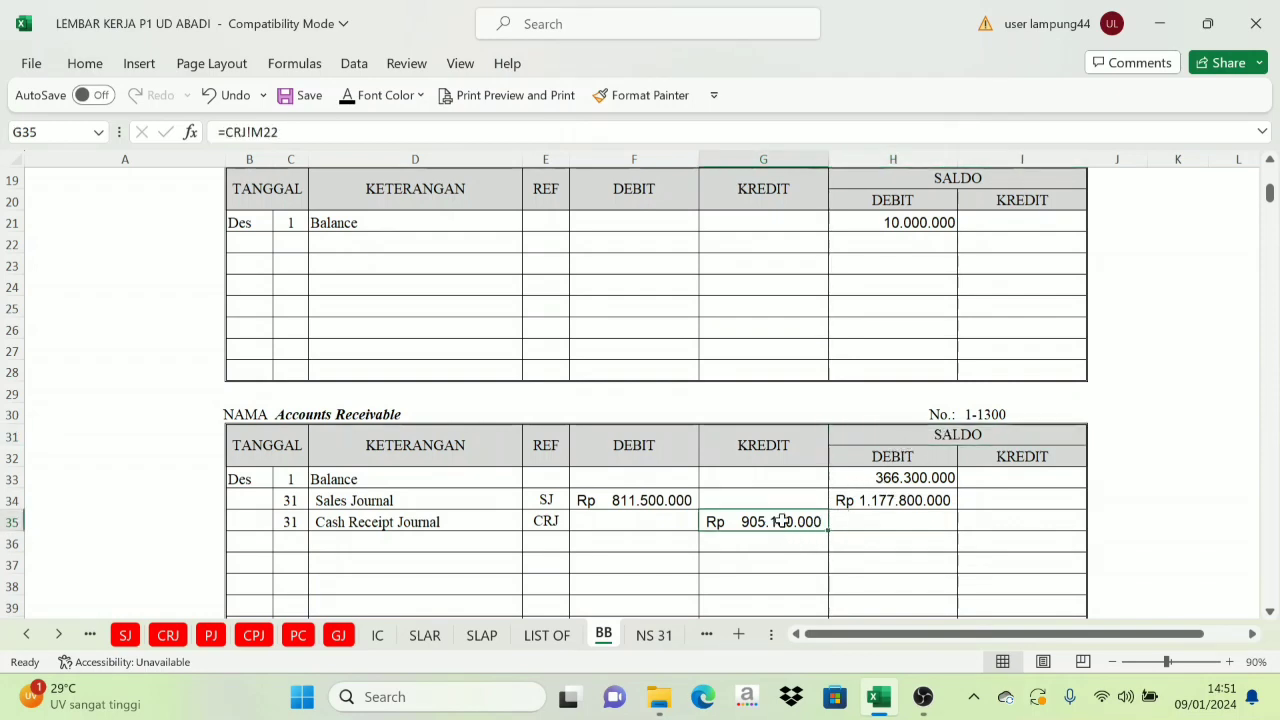
pyautogui.click(889, 501)
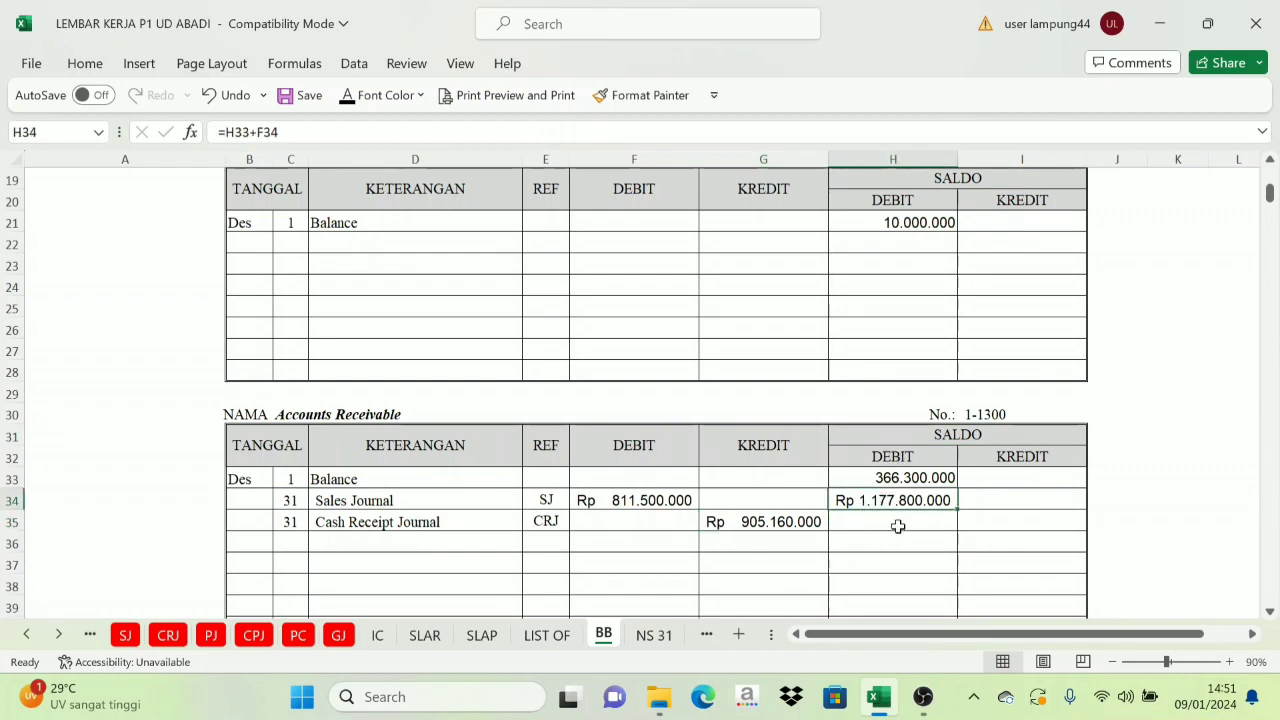
pyautogui.click(750, 522)
pyautogui.click(463, 523)
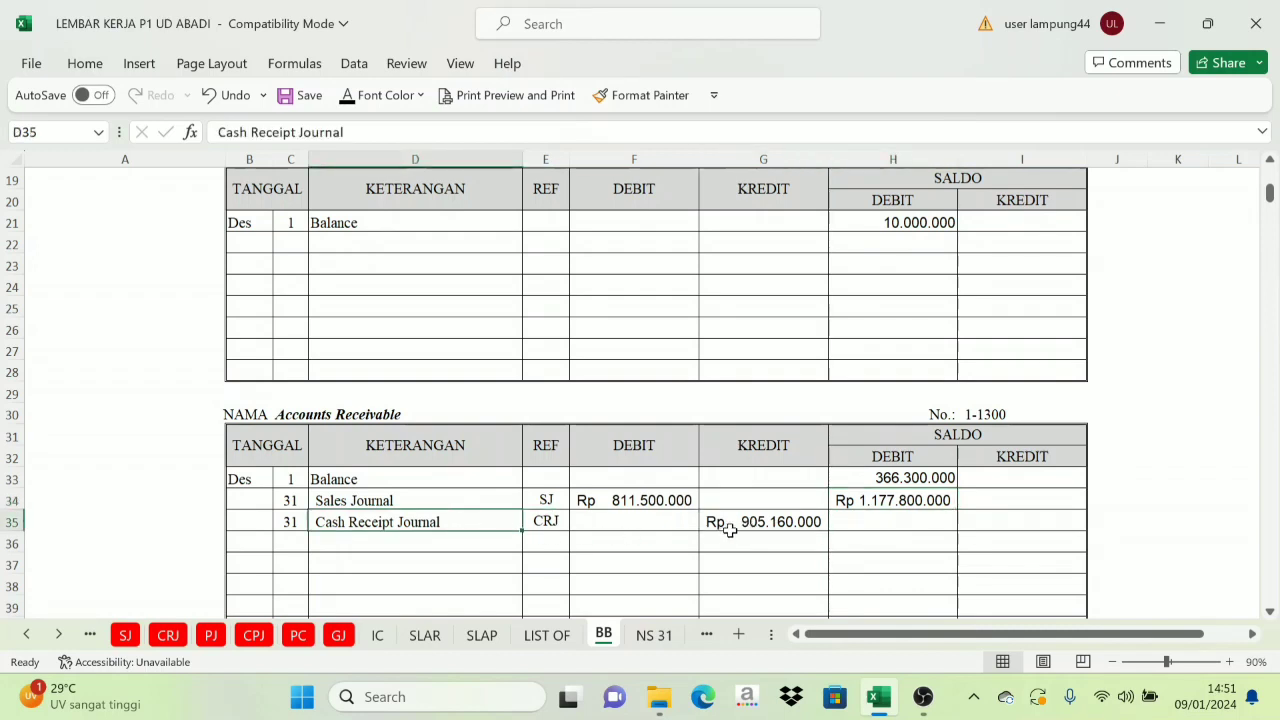
pyautogui.click(726, 526)
pyautogui.moveTo(754, 543); pyautogui.dragTo(754, 524)
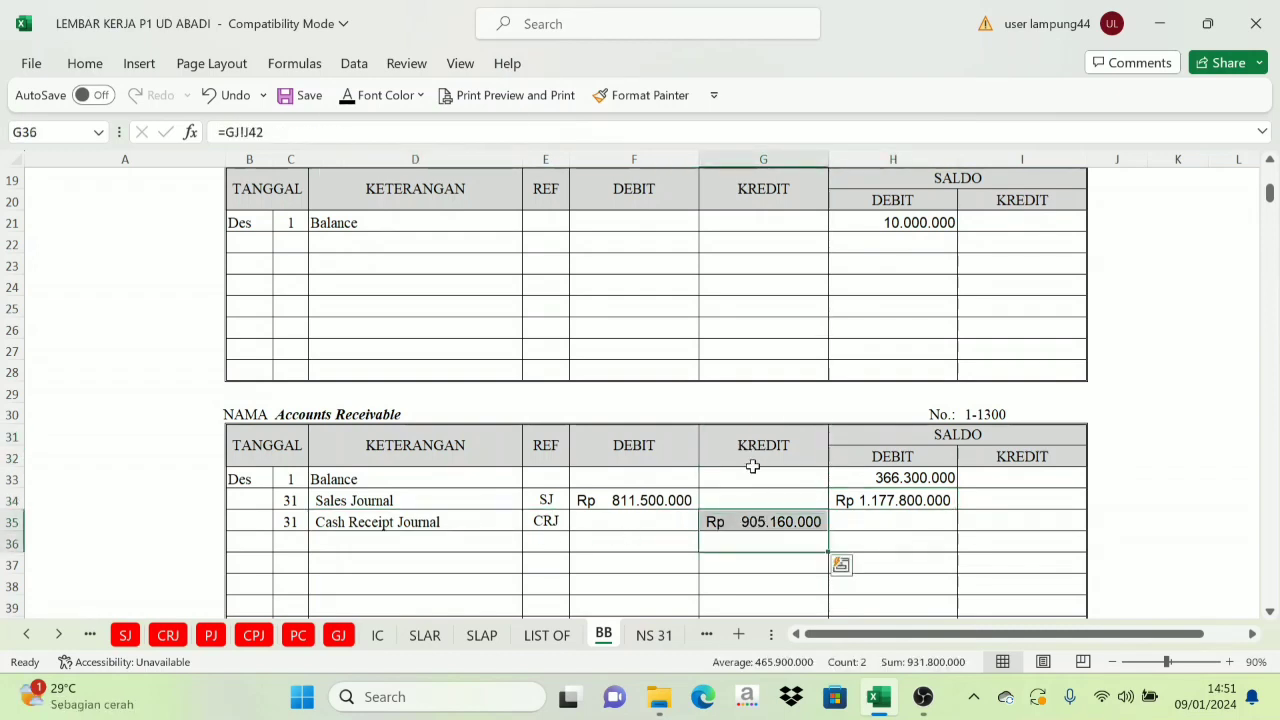
pyautogui.click(751, 415)
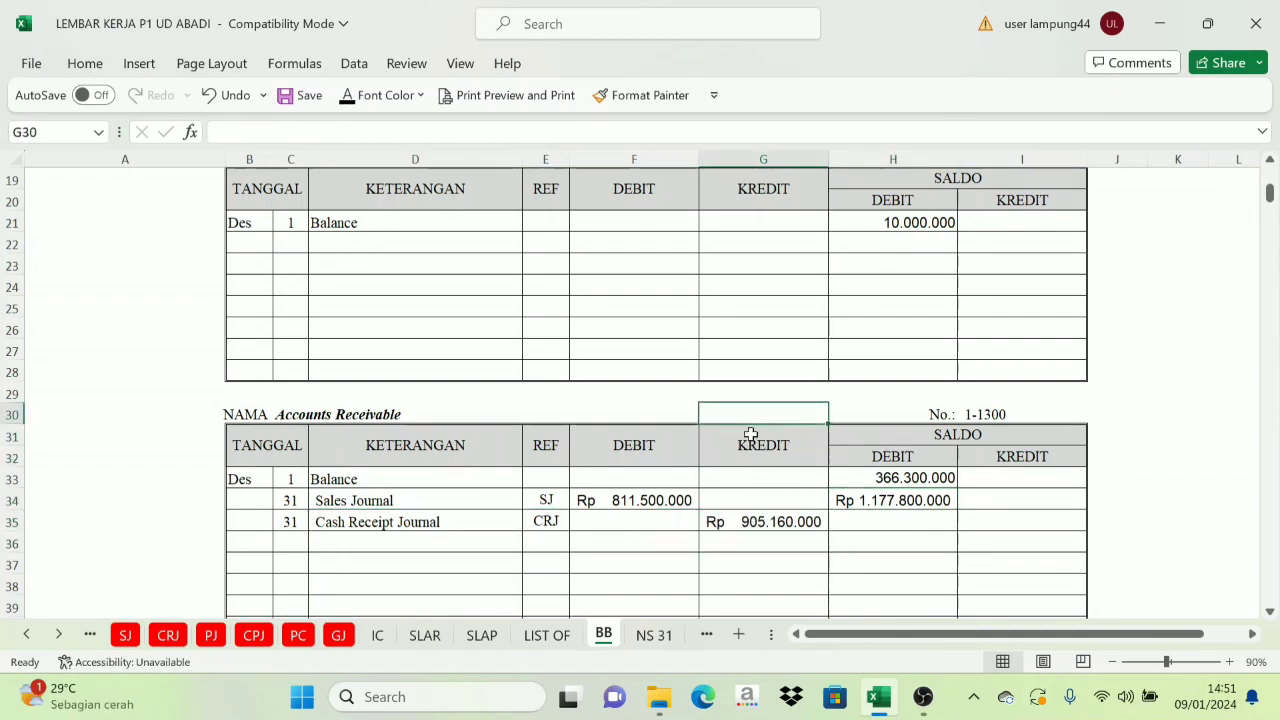
pyautogui.click(866, 500)
pyautogui.click(766, 446)
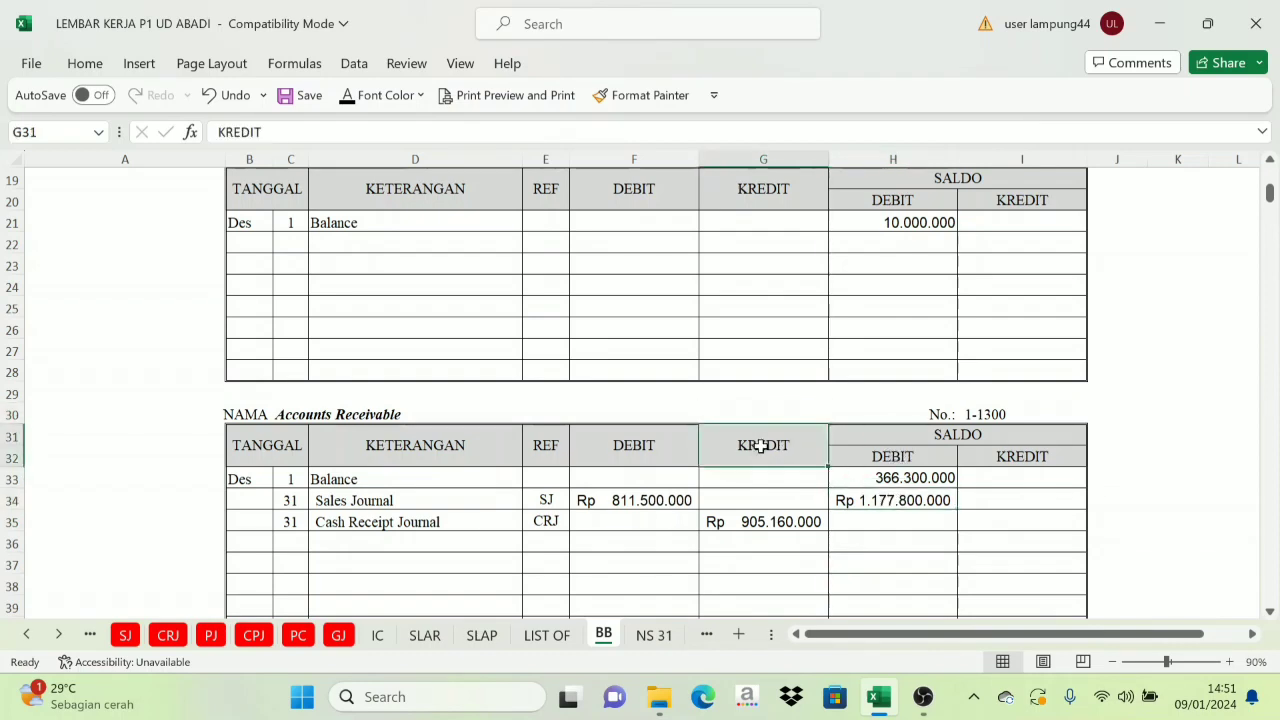
pyautogui.click(762, 522)
pyautogui.click(757, 449)
pyautogui.click(752, 521)
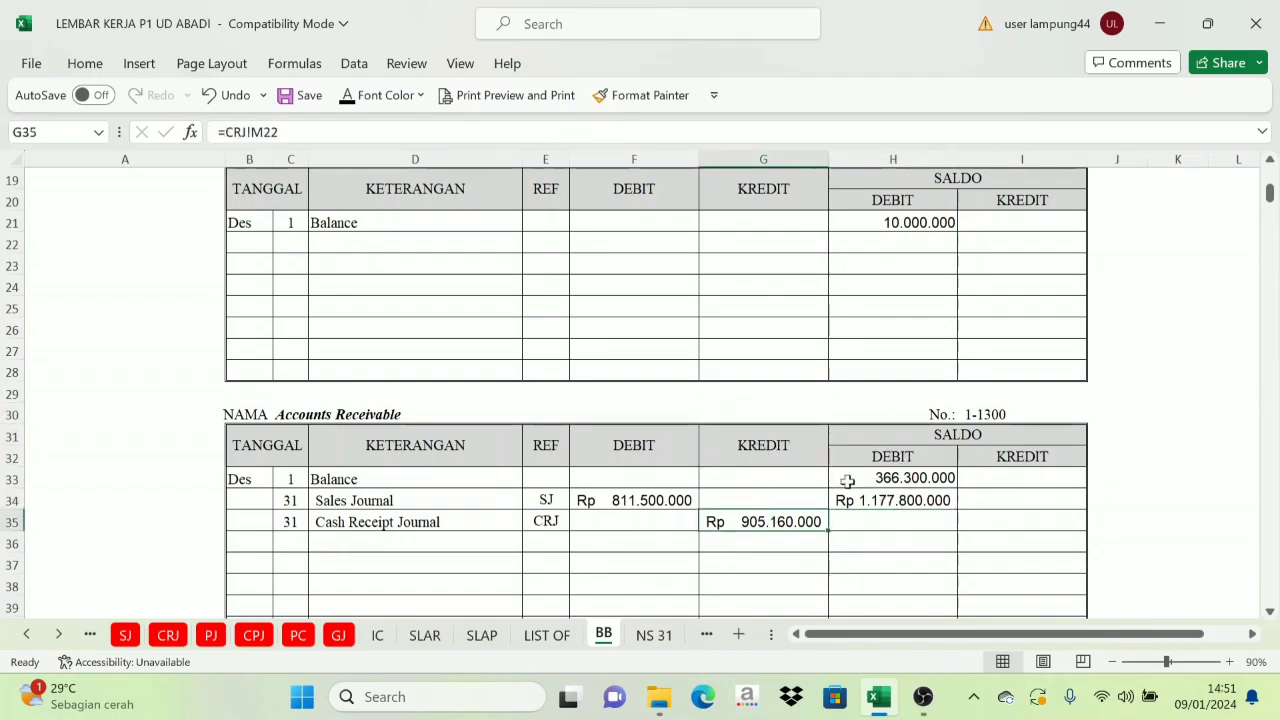
# Compare the Accounts Receivable debit balance with the Cash Receipt Journal credit entry and apply the black font colour to the new balance in H35
pyautogui.click(878, 500)
pyautogui.click(771, 455)
pyautogui.click(868, 478)
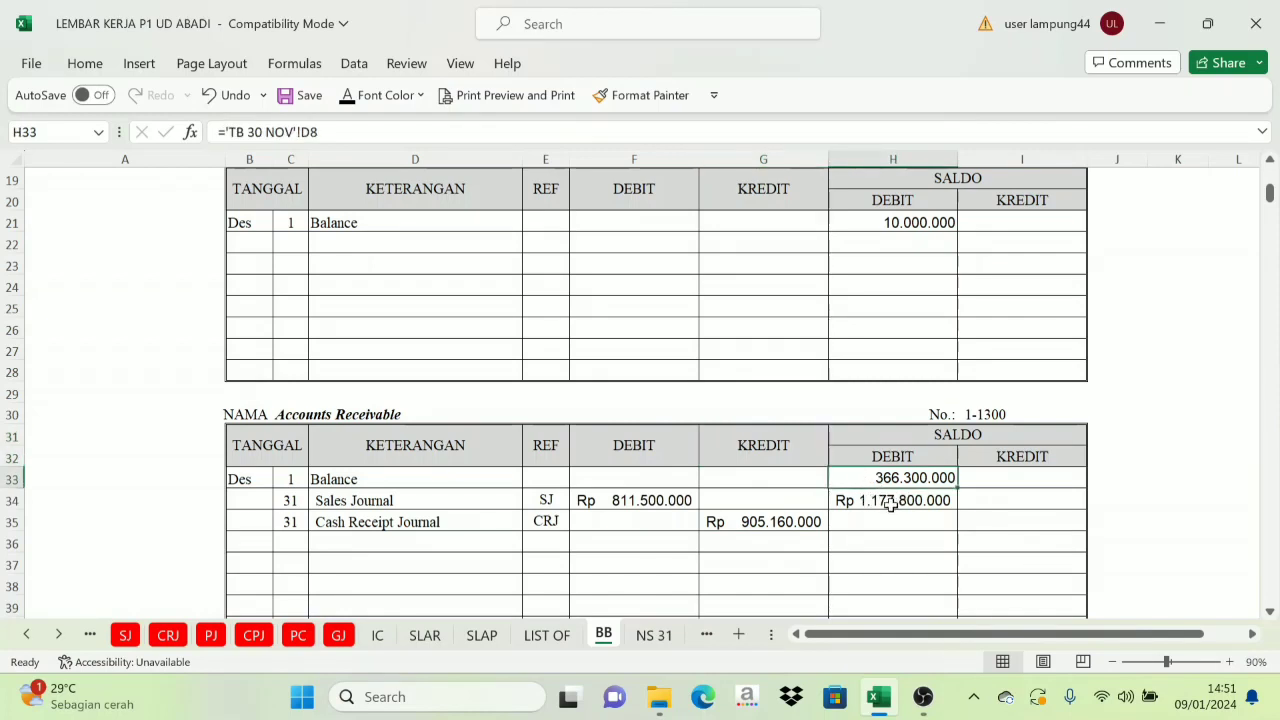
pyautogui.click(870, 503)
pyautogui.click(897, 460)
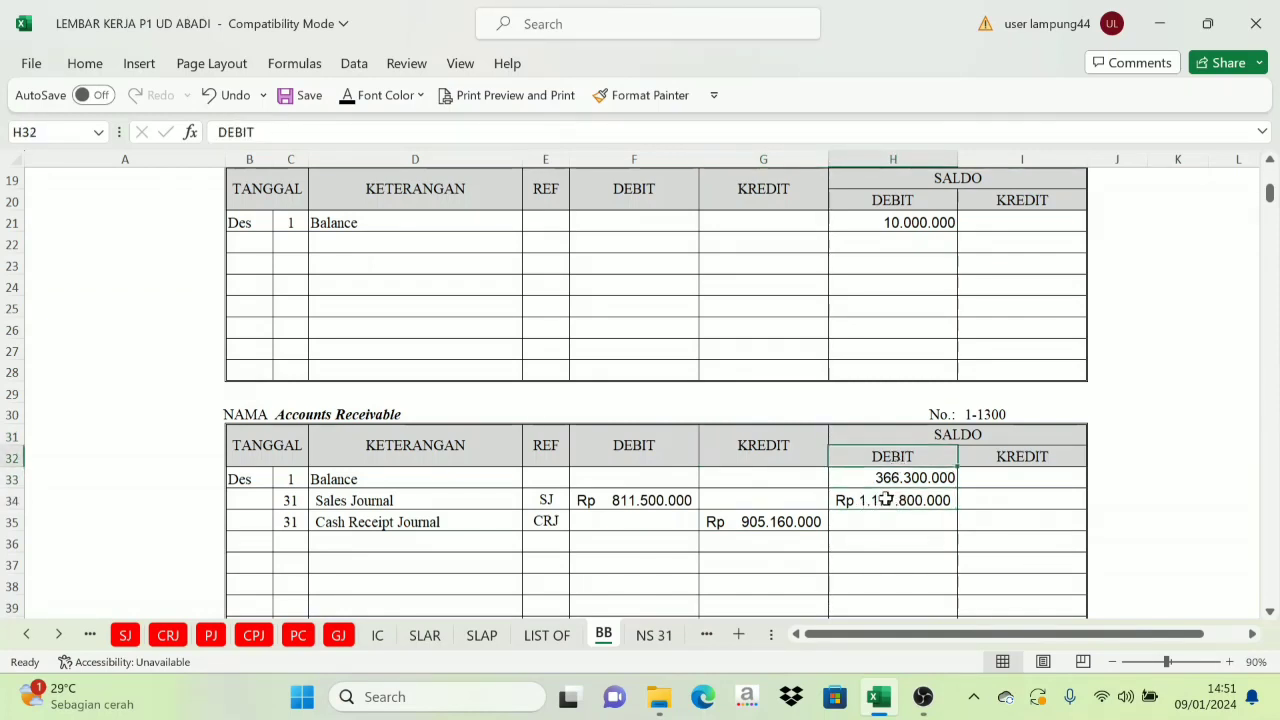
pyautogui.click(890, 500)
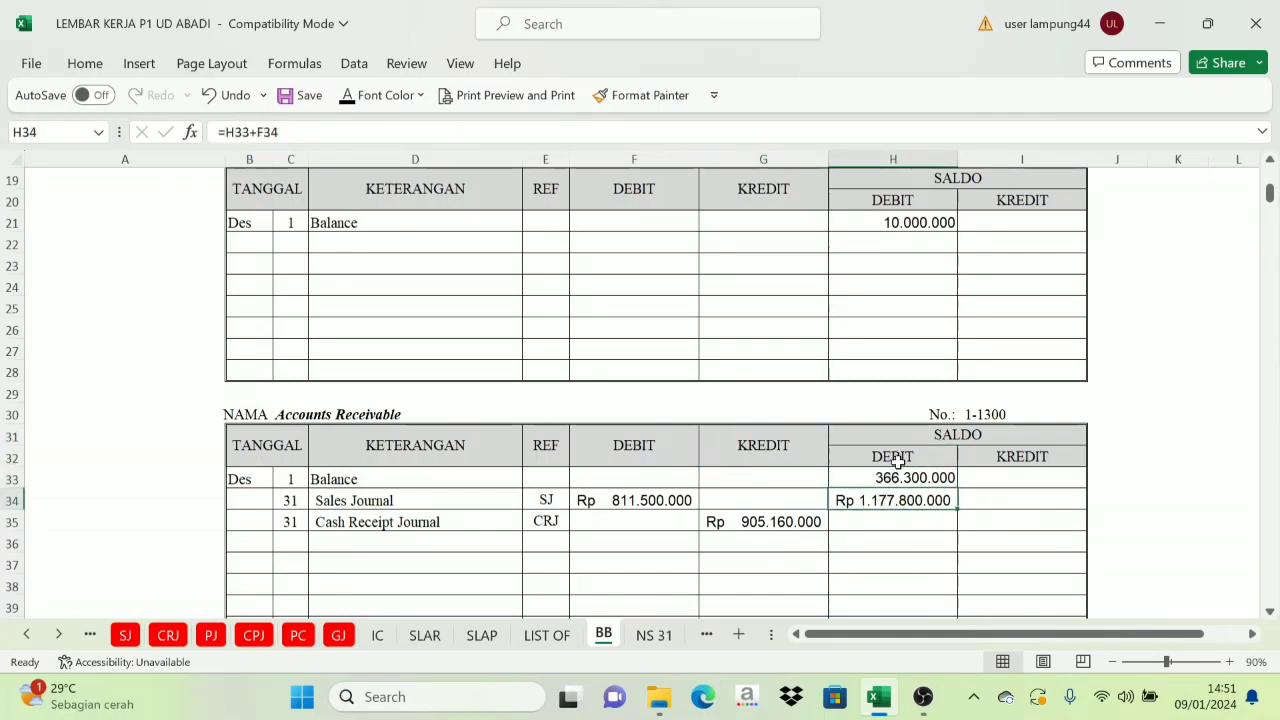
pyautogui.click(765, 450)
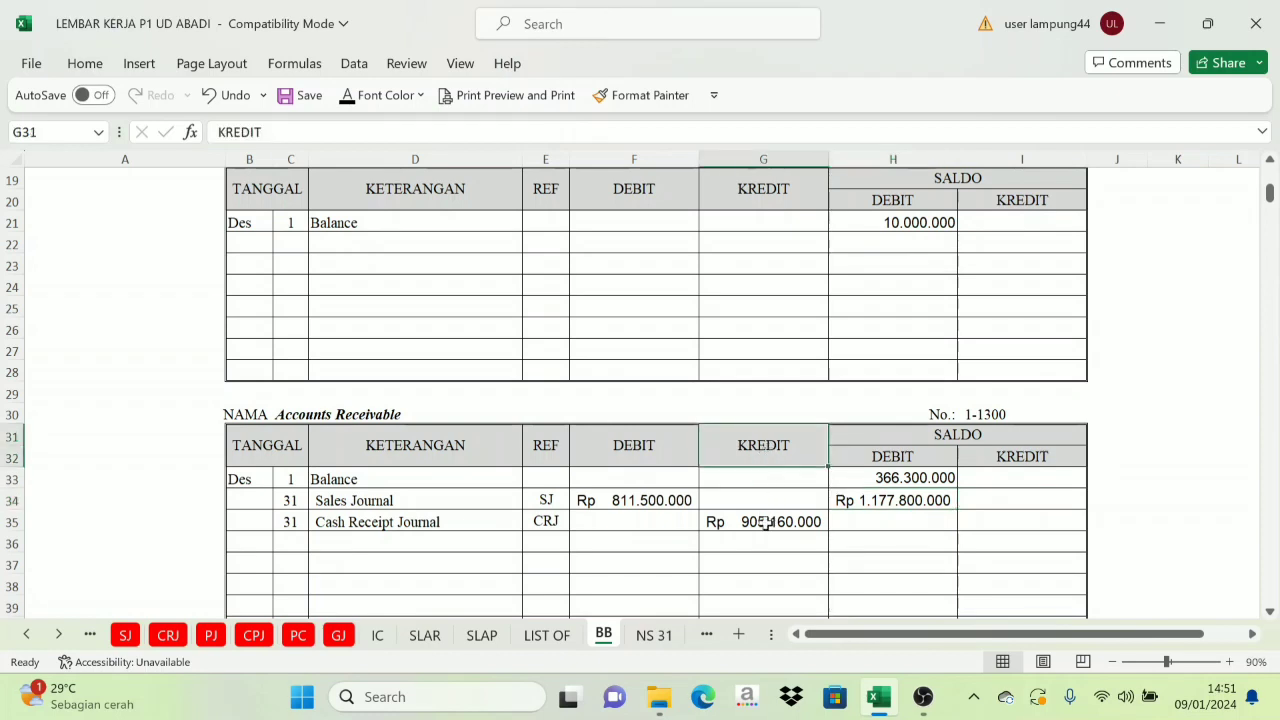
pyautogui.click(873, 523)
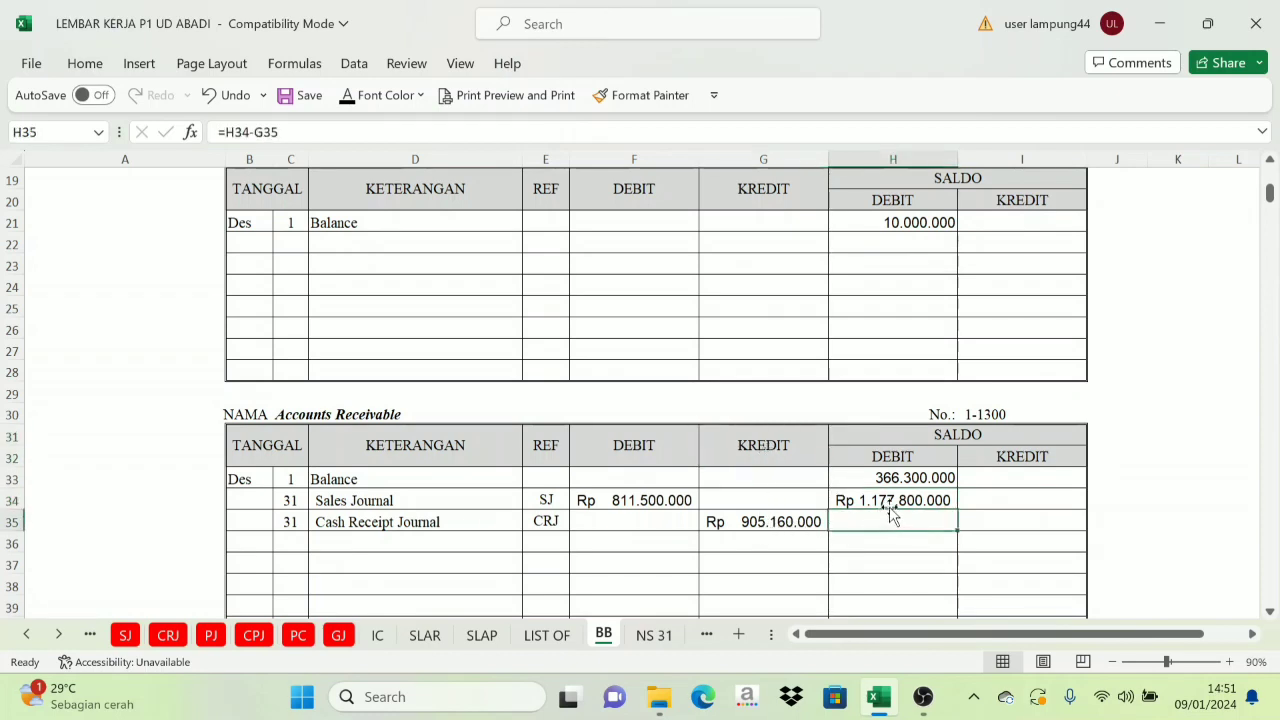
pyautogui.click(897, 502)
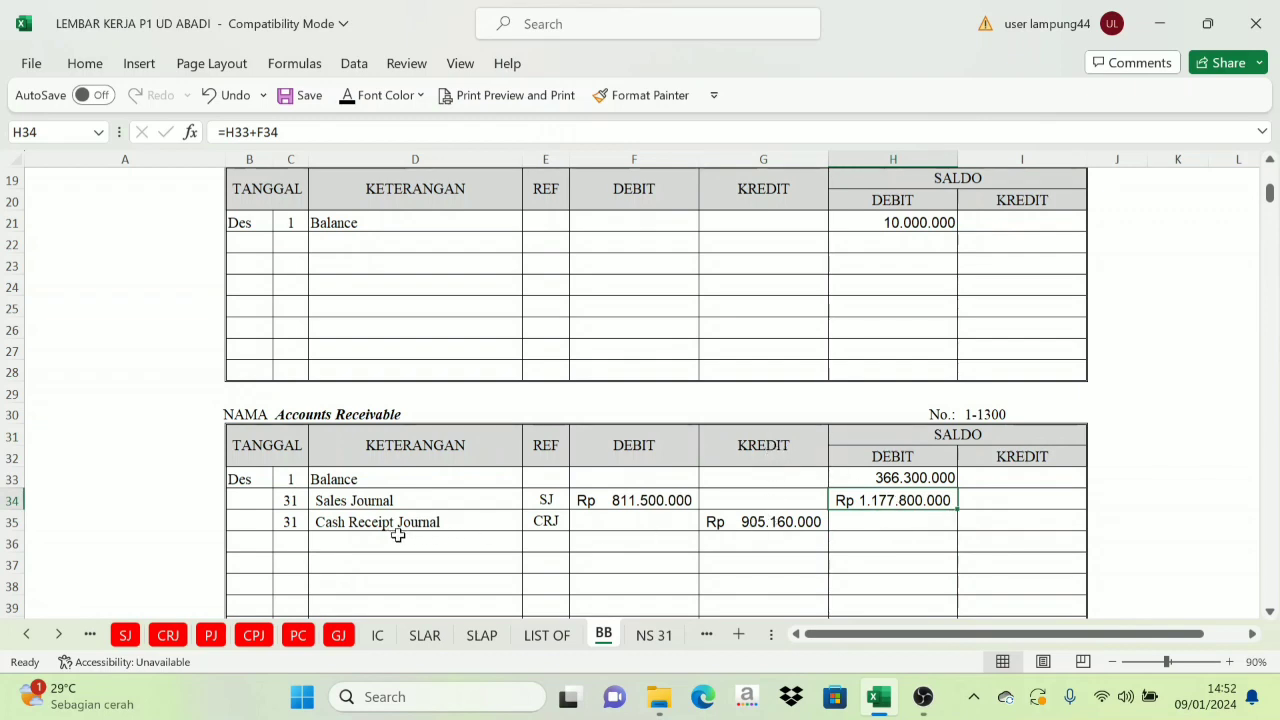
pyautogui.click(770, 520)
pyautogui.click(851, 519)
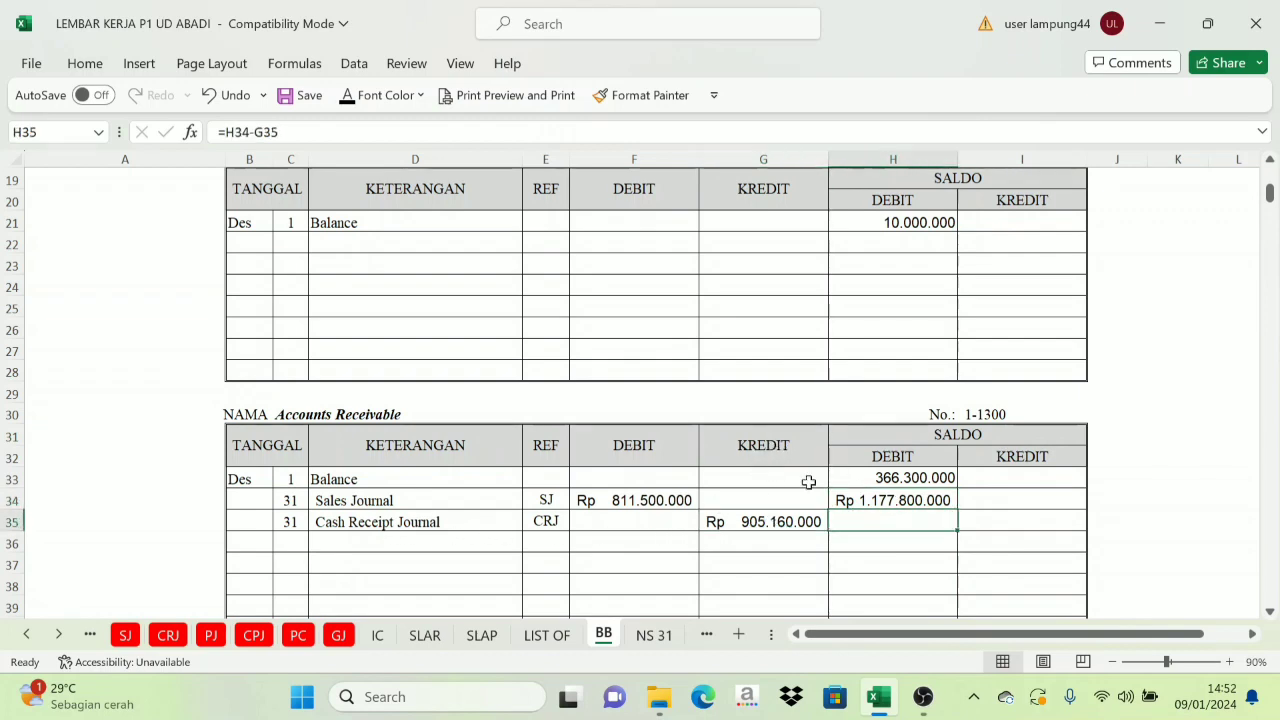
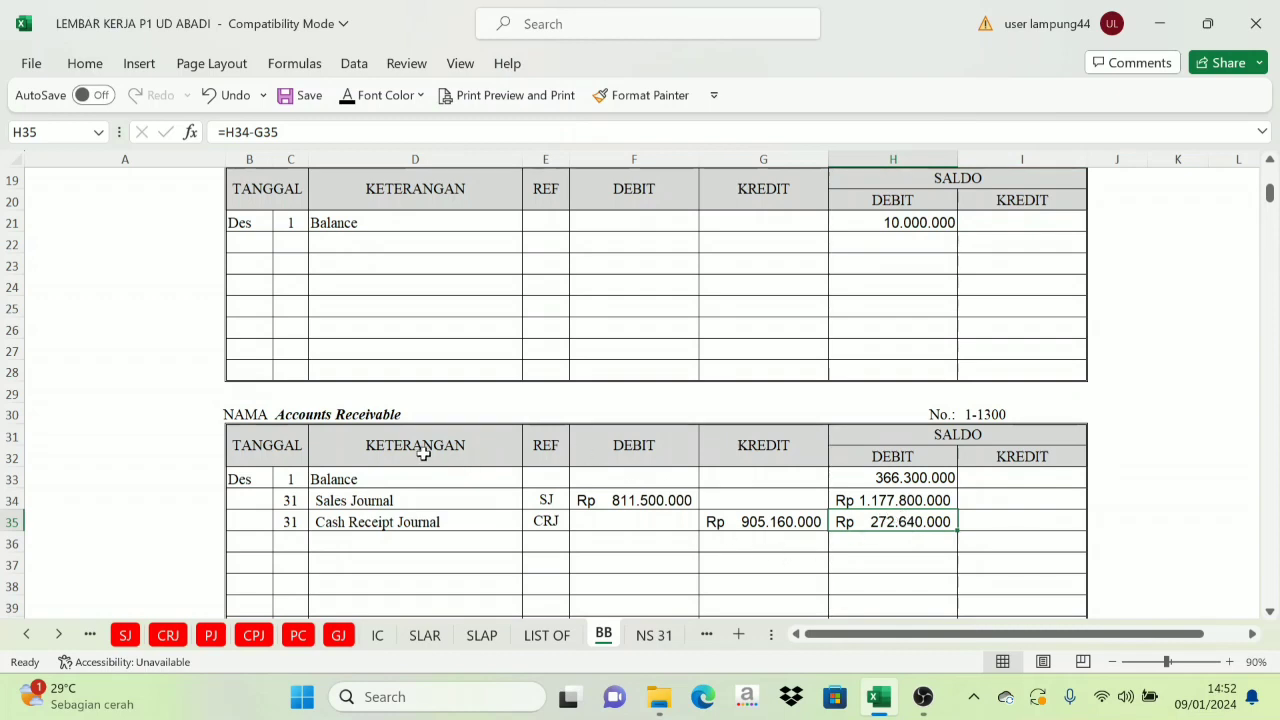
# Review the CRJ sheet's journal and examine the debit and credit account numbers in the PJ sheet's recapitulation
pyautogui.click(168, 635)
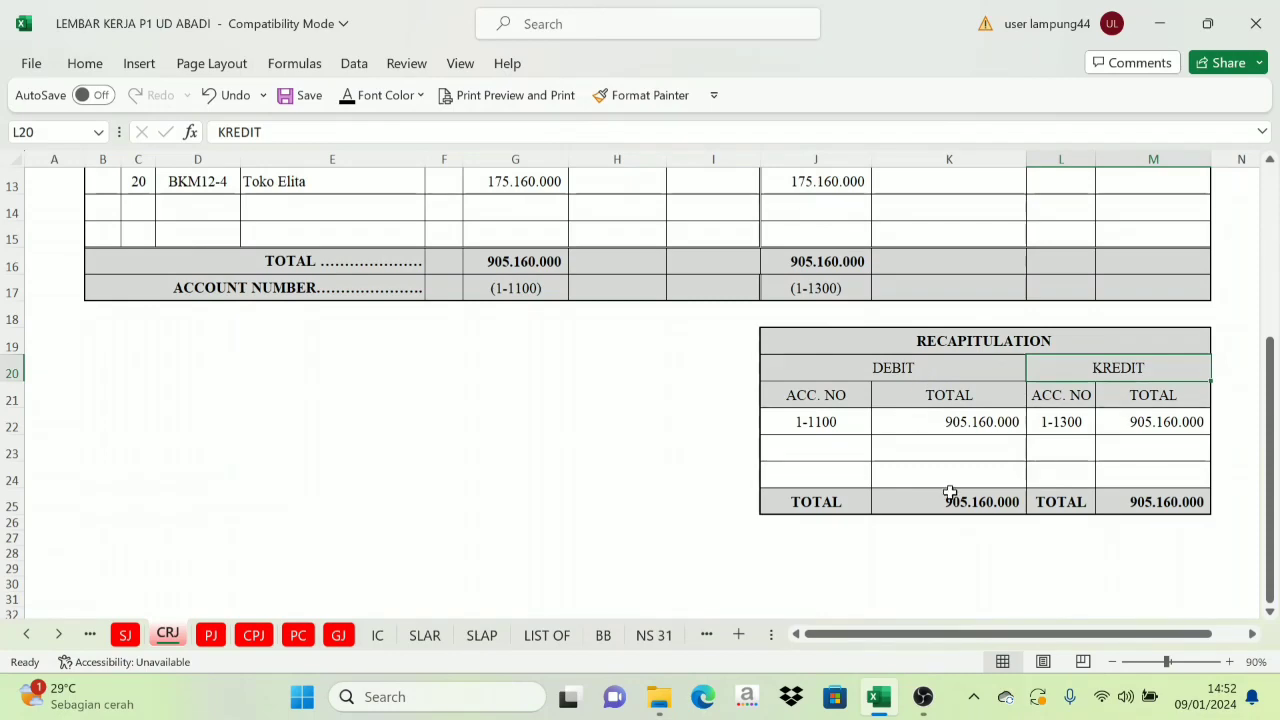
pyautogui.scroll(4, 398, 499)
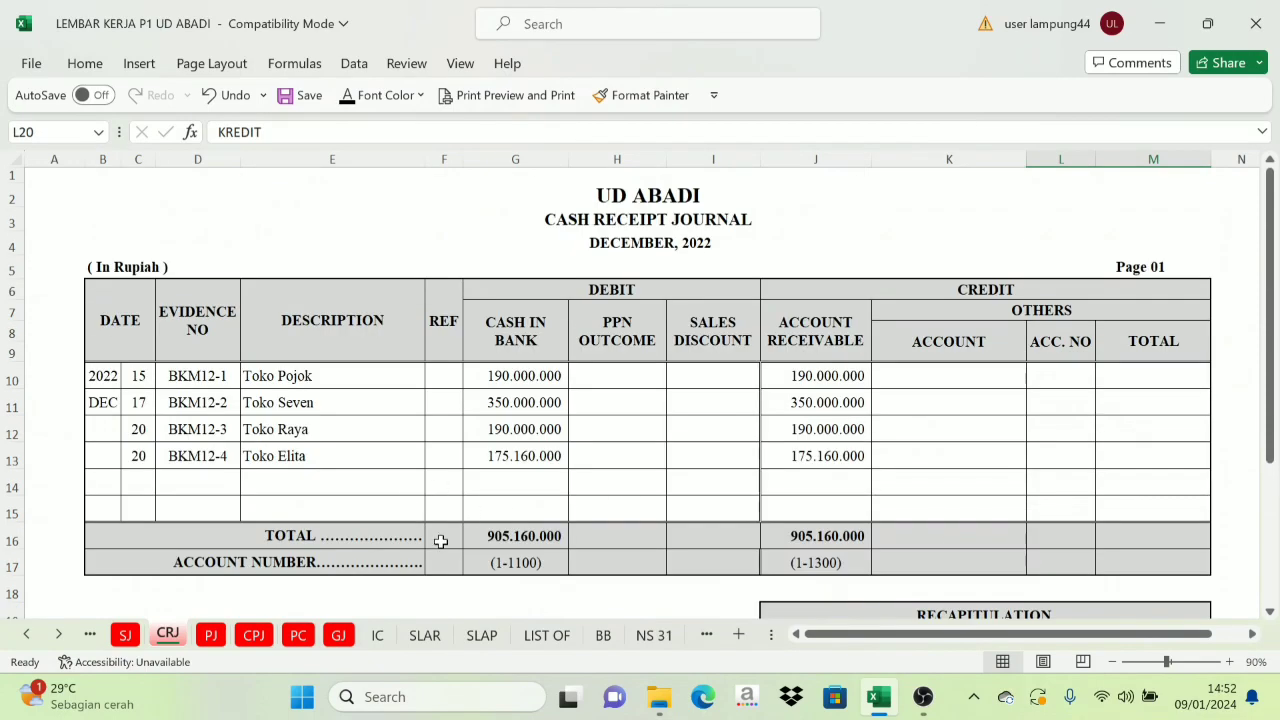
pyautogui.click(211, 635)
pyautogui.click(621, 224)
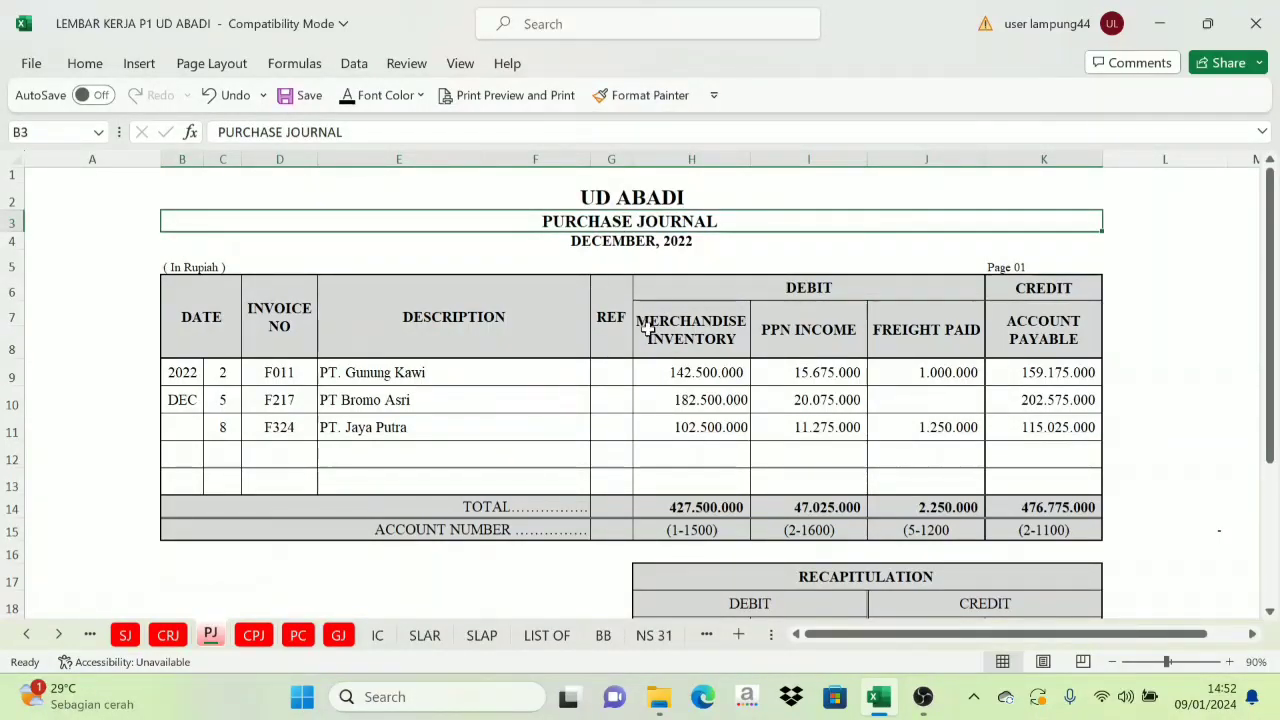
pyautogui.scroll(-2, 640, 340)
pyautogui.scroll(2, 620, 363)
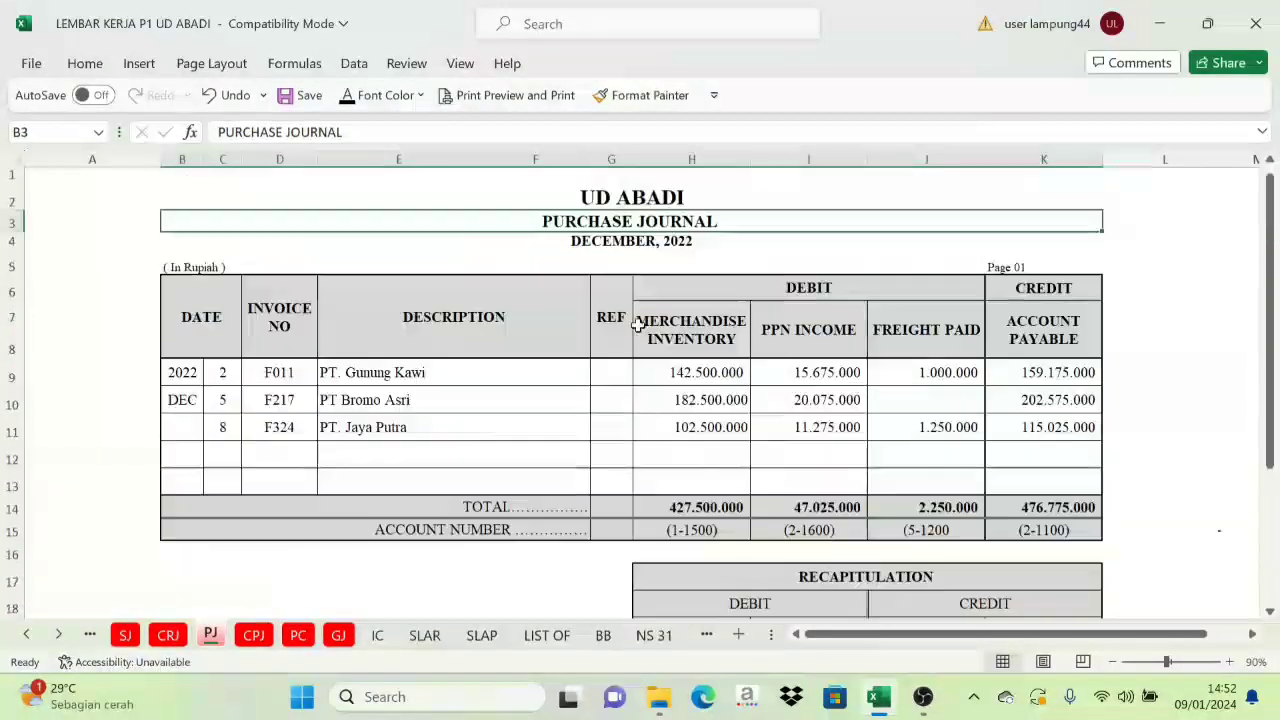
pyautogui.scroll(-4, 663, 294)
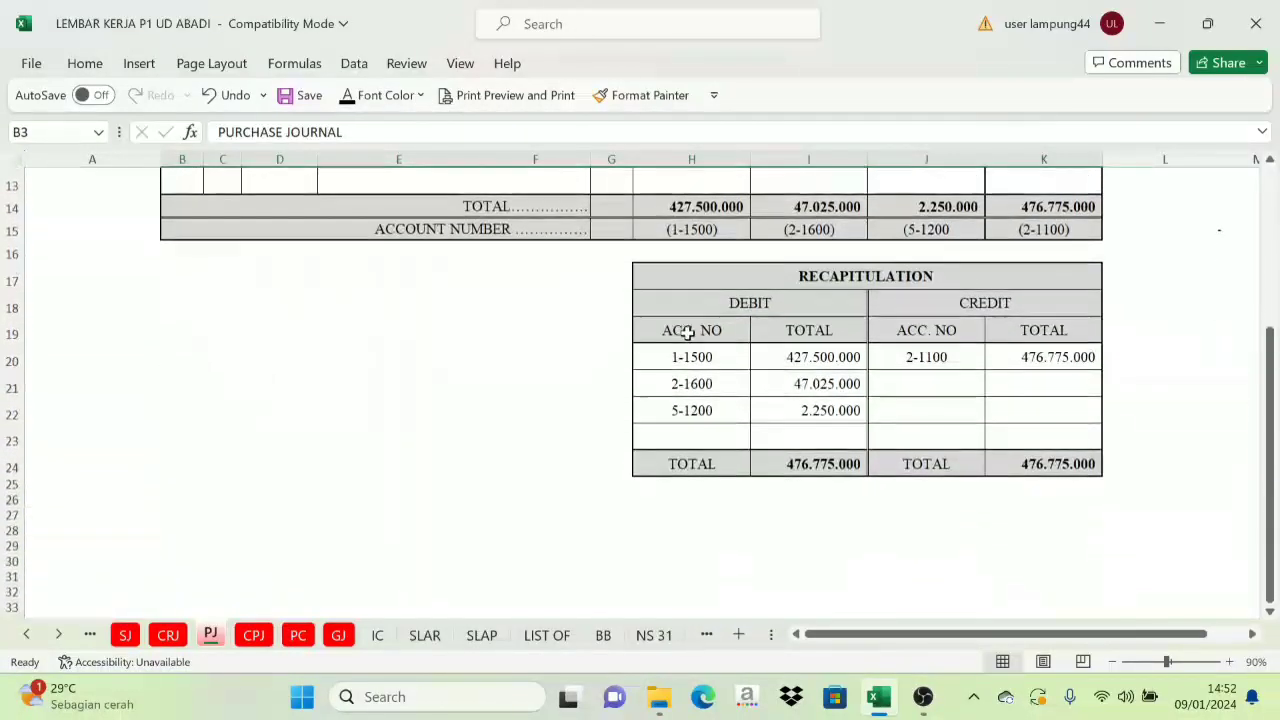
pyautogui.click(731, 300)
pyautogui.moveTo(697, 362); pyautogui.dragTo(686, 406)
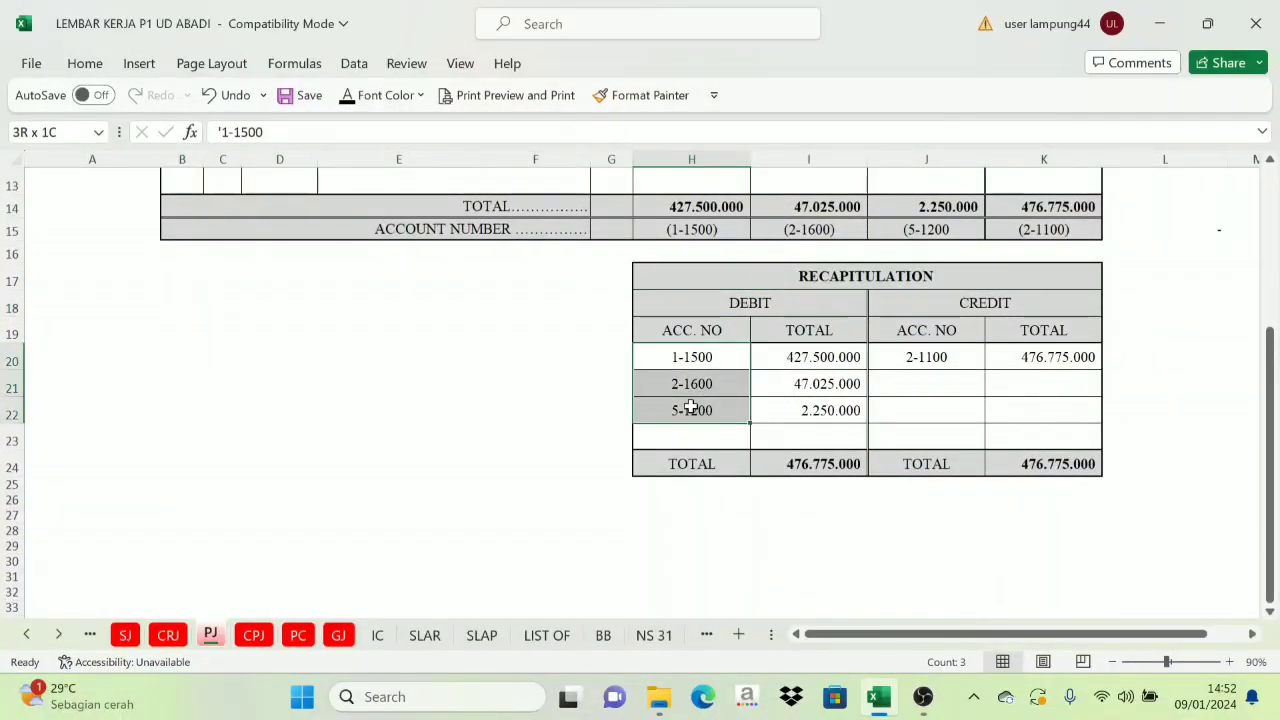
pyautogui.click(943, 357)
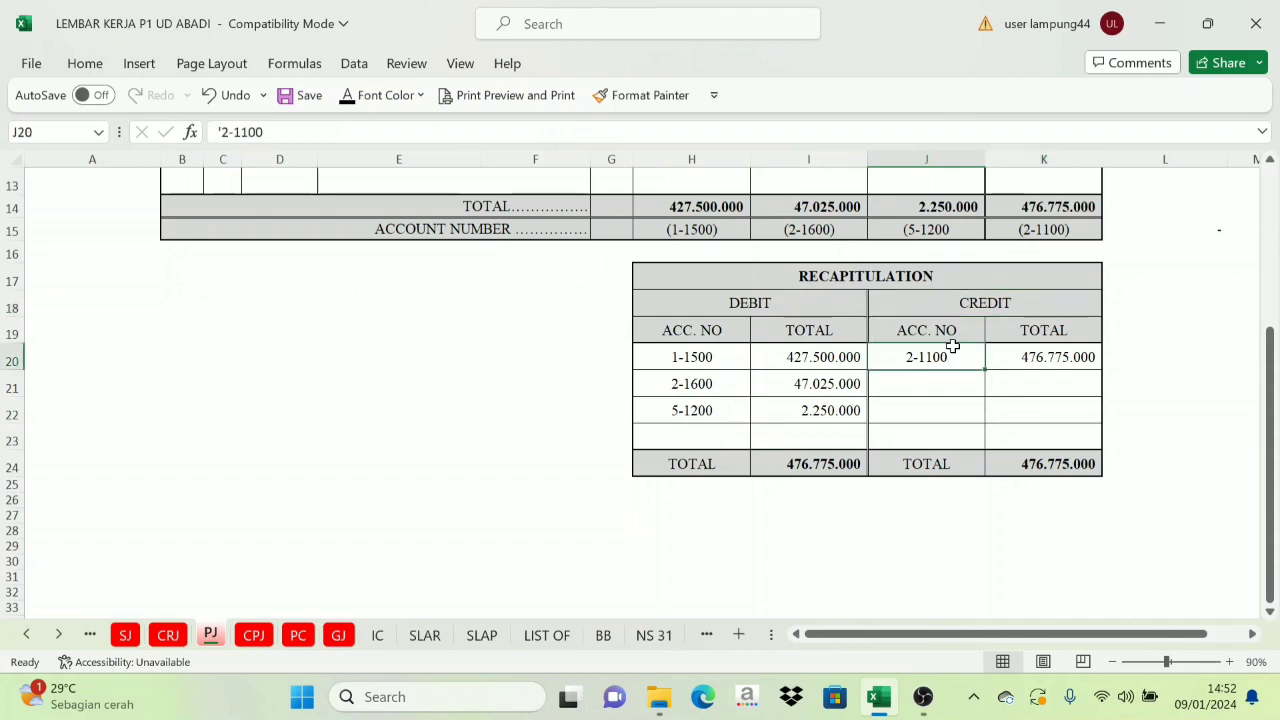
pyautogui.click(765, 309)
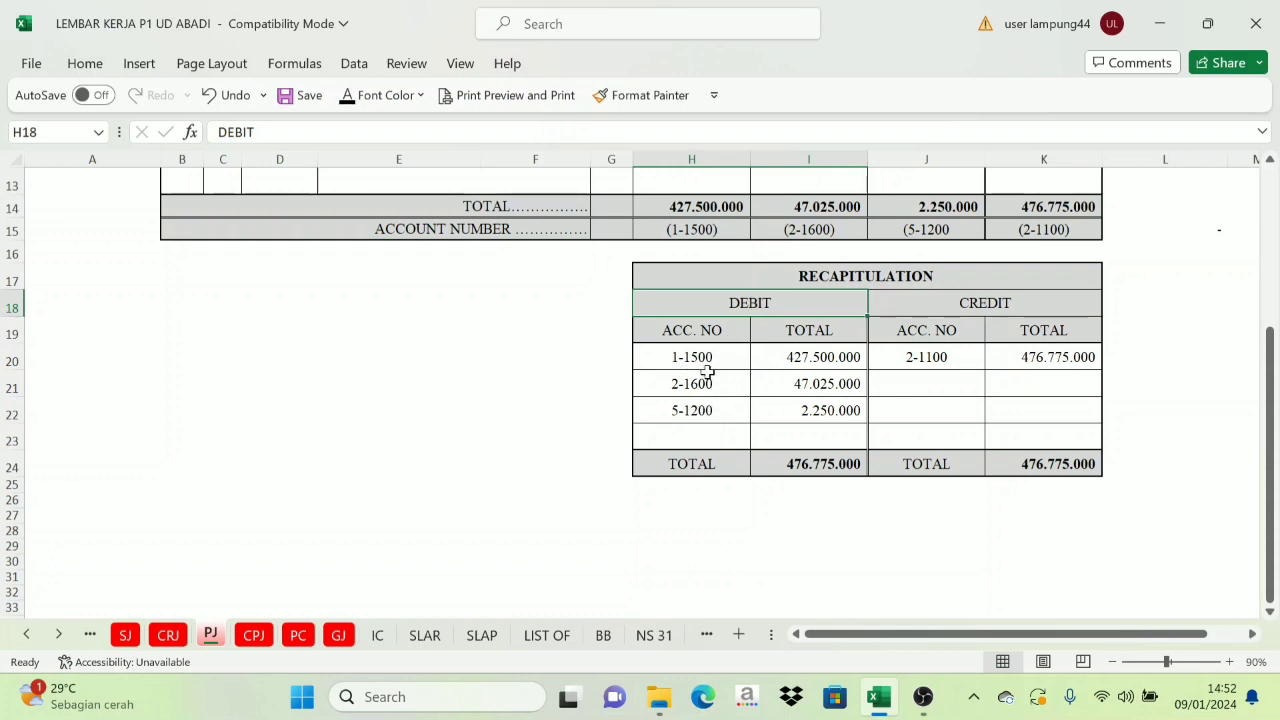
# Apply the black font colour to the Purchases Journal entry in C58:E58 of the Merchandise Inventory ledger on the BB sheet
pyautogui.click(603, 636)
pyautogui.scroll(-8, 940, 420)
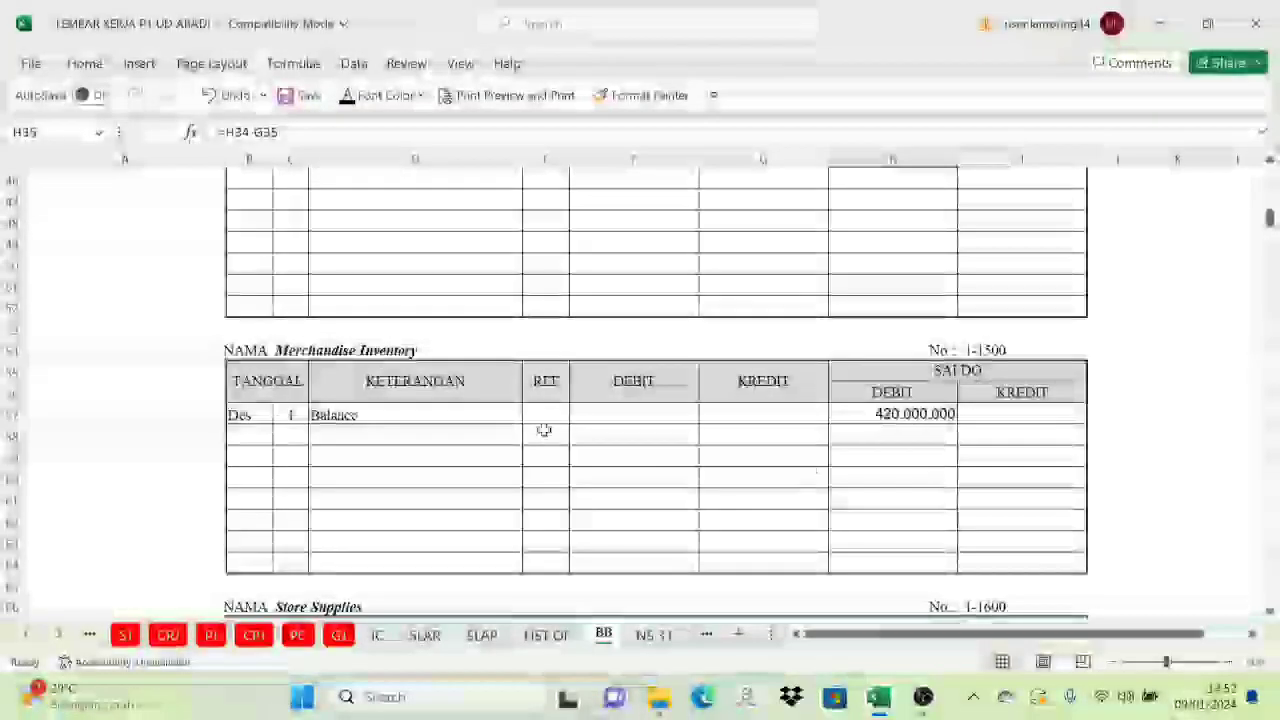
pyautogui.click(293, 437)
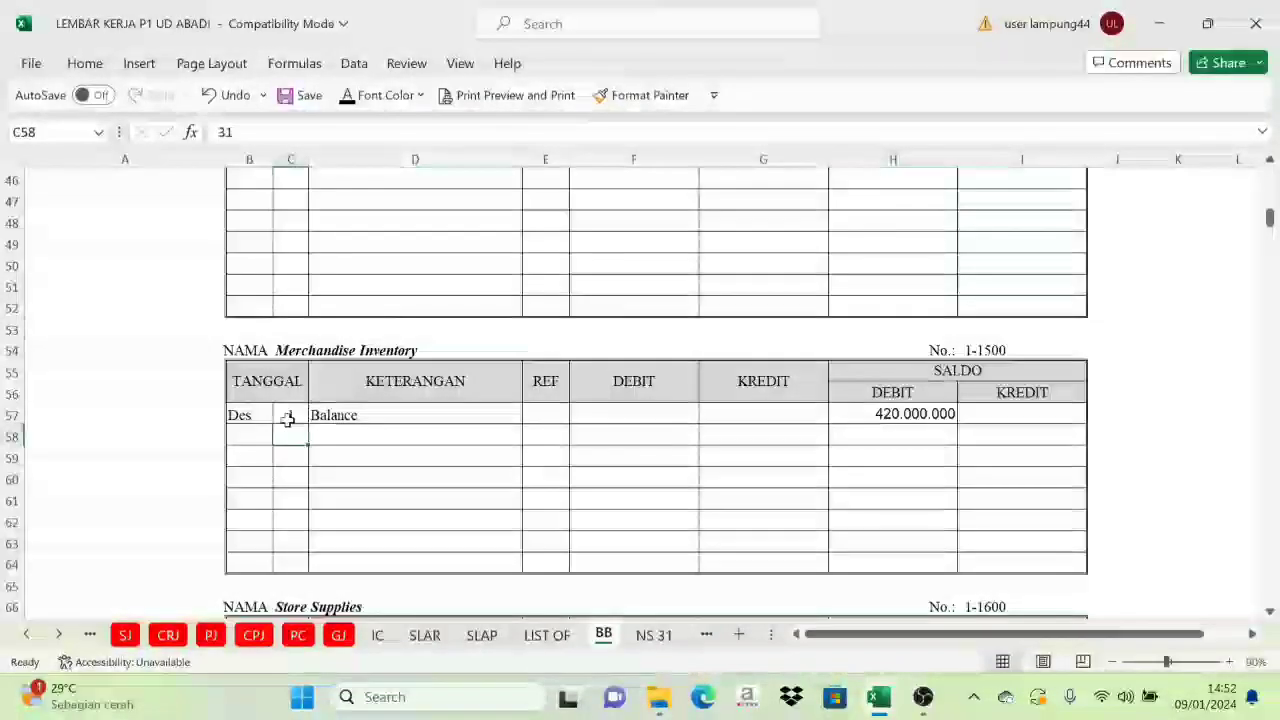
pyautogui.moveTo(297, 437); pyautogui.dragTo(530, 435)
pyautogui.click(347, 95)
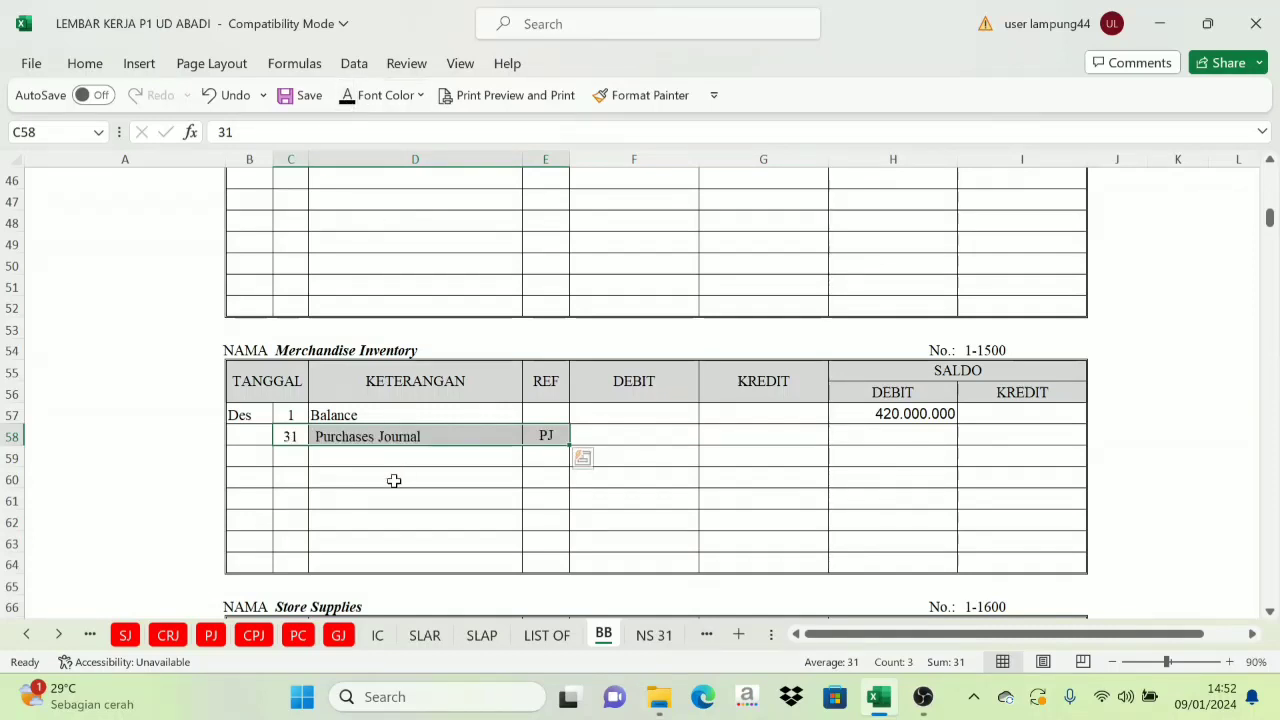
pyautogui.click(418, 441)
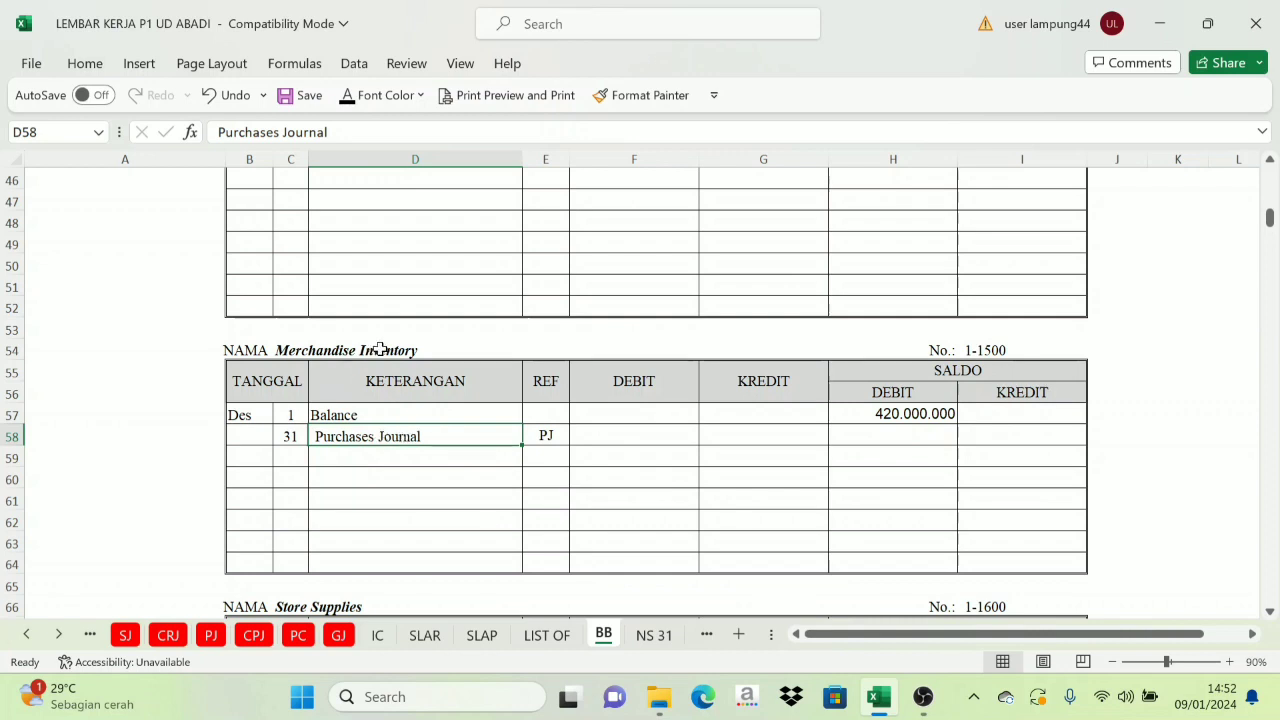
# Check the debit total for account 1-1500 in the PJ recapitulation and apply the black font colour to the Merchandise Inventory debit amount in F58
pyautogui.click(209, 636)
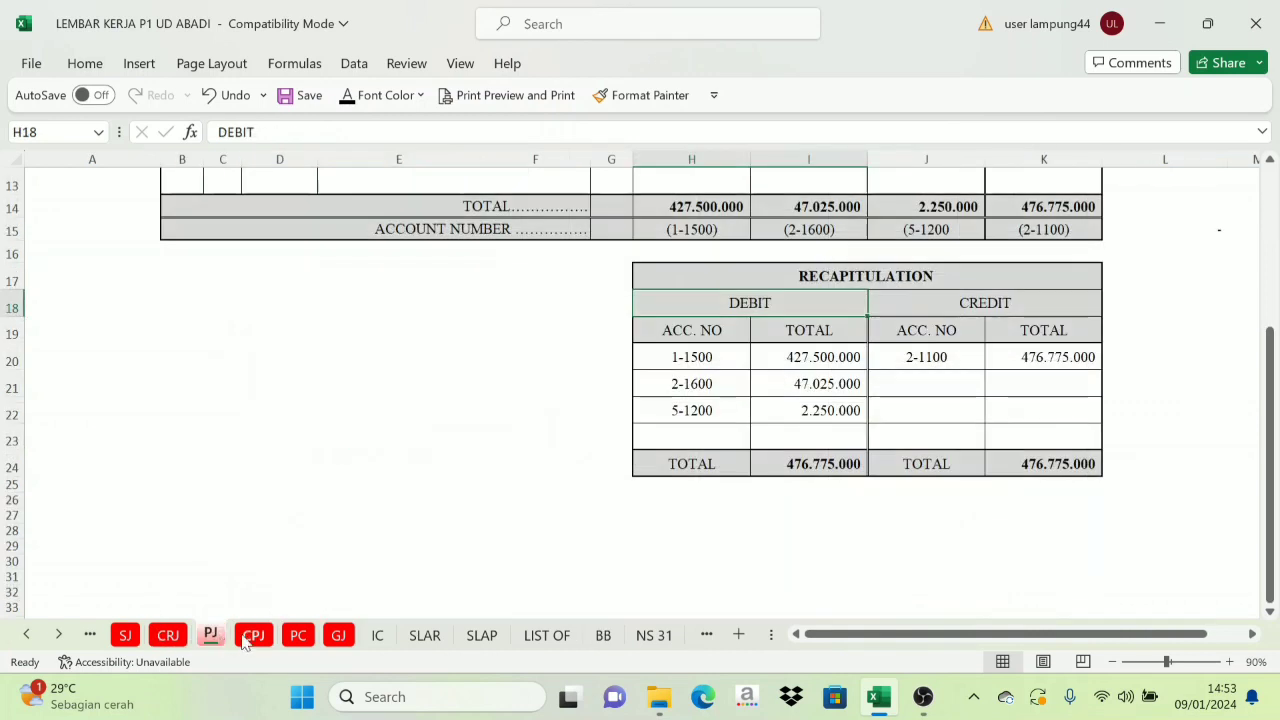
pyautogui.click(714, 360)
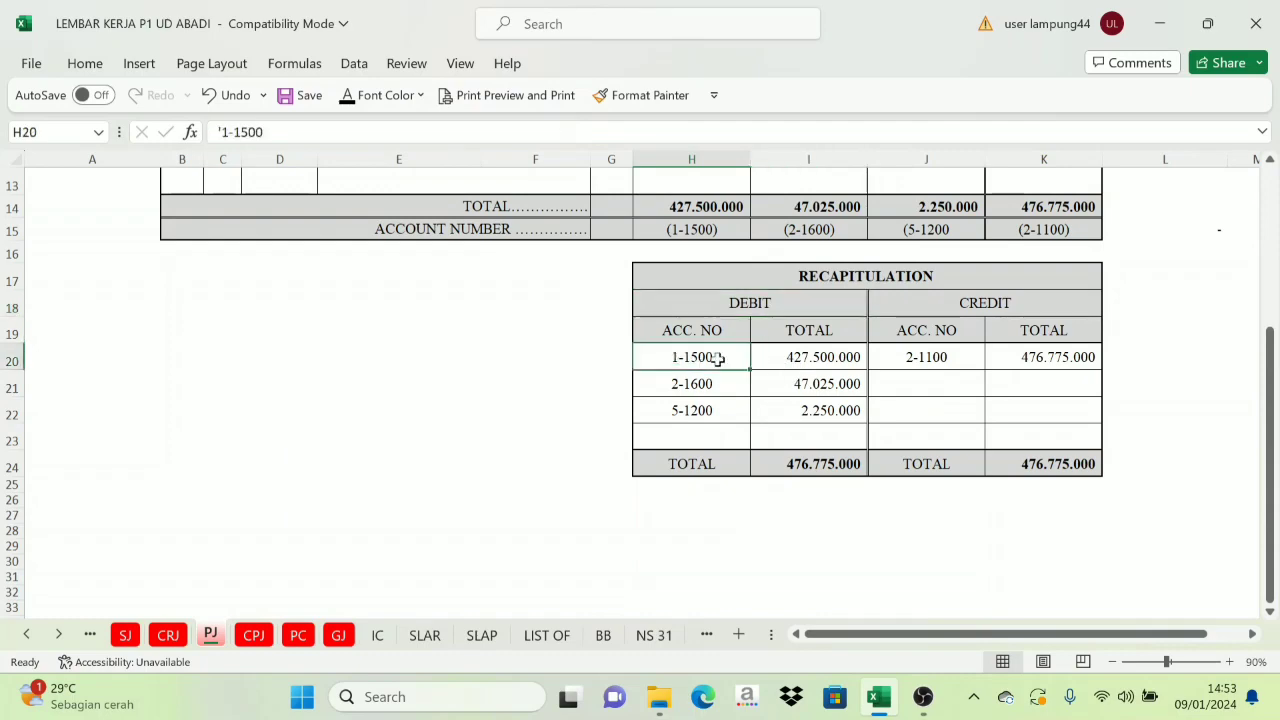
pyautogui.click(789, 372)
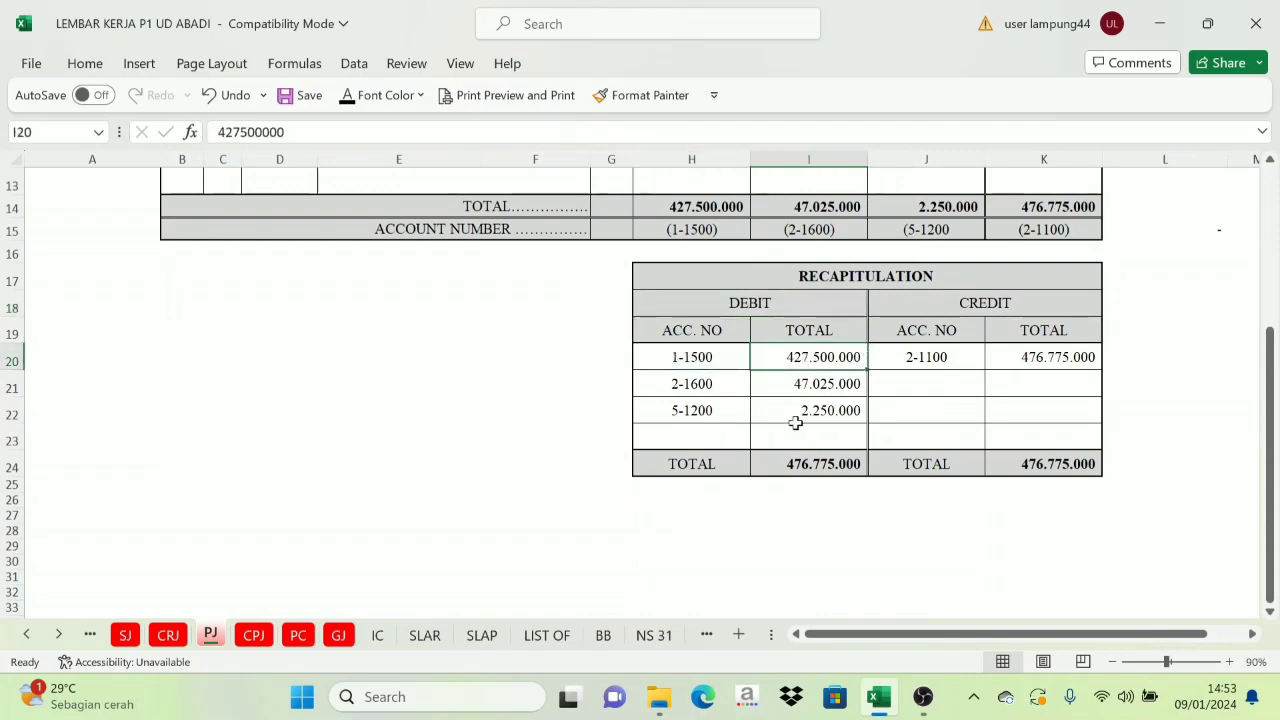
pyautogui.click(601, 643)
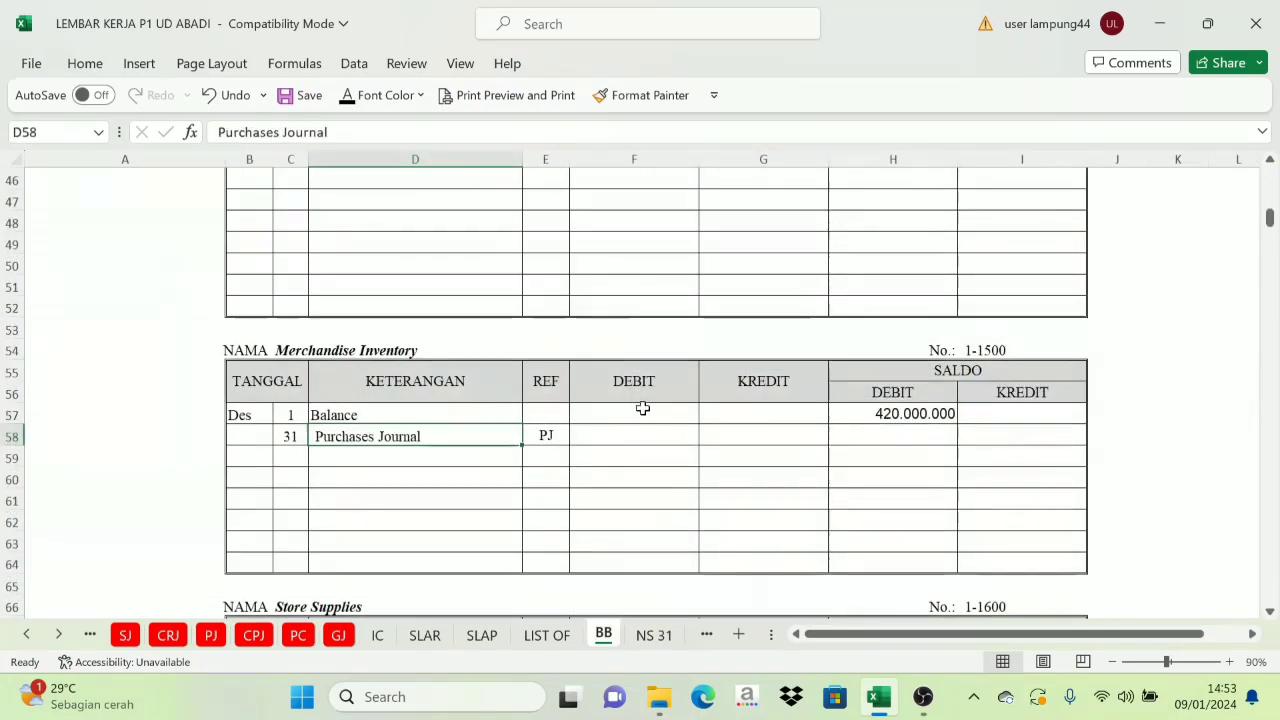
pyautogui.moveTo(640, 390); pyautogui.dragTo(750, 382)
pyautogui.click(643, 440)
pyautogui.write('427.500.000')
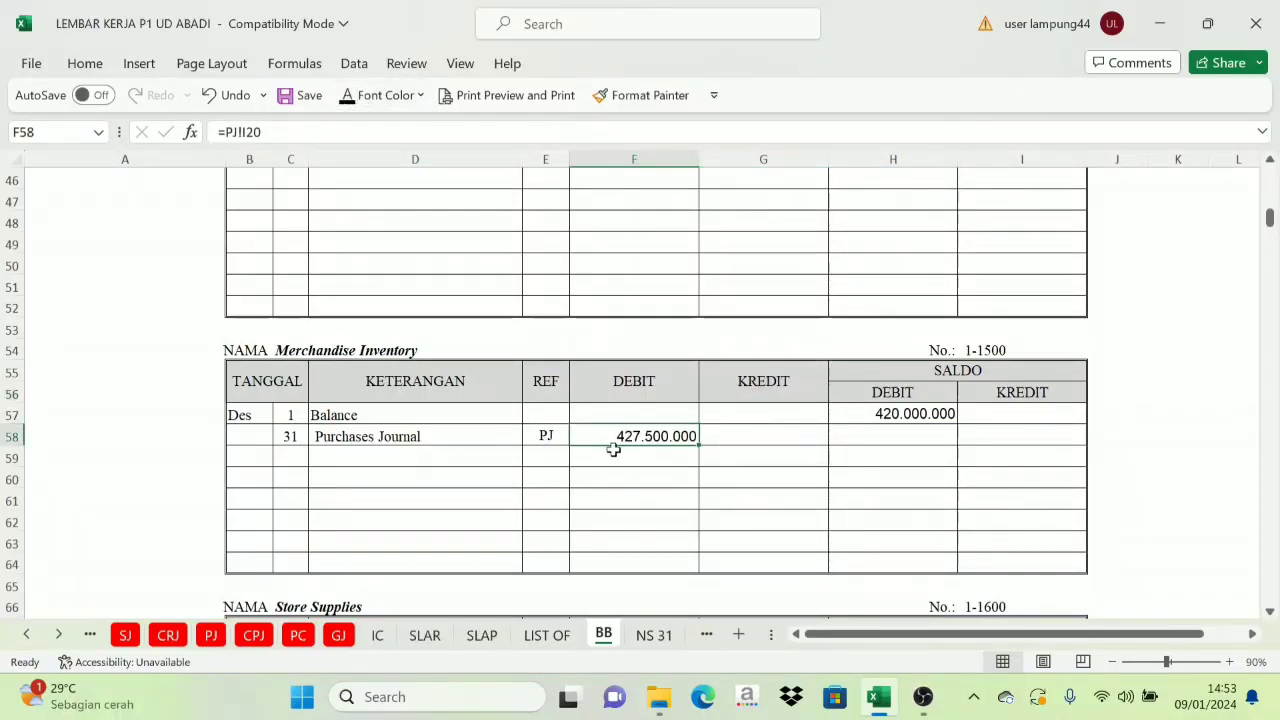
# Compare the Merchandise Inventory debit entry with its debit balance side and apply the black font colour to the new balance in H58
pyautogui.click(916, 375)
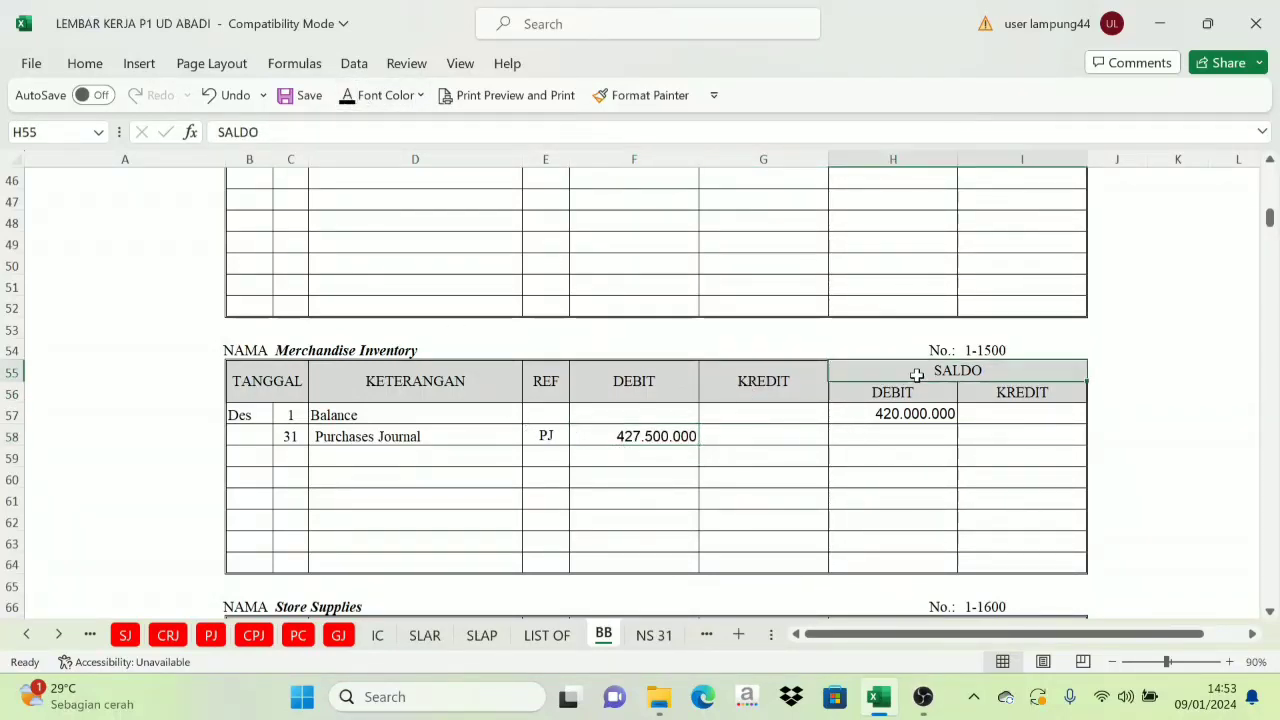
pyautogui.click(697, 430)
pyautogui.click(883, 374)
pyautogui.click(903, 395)
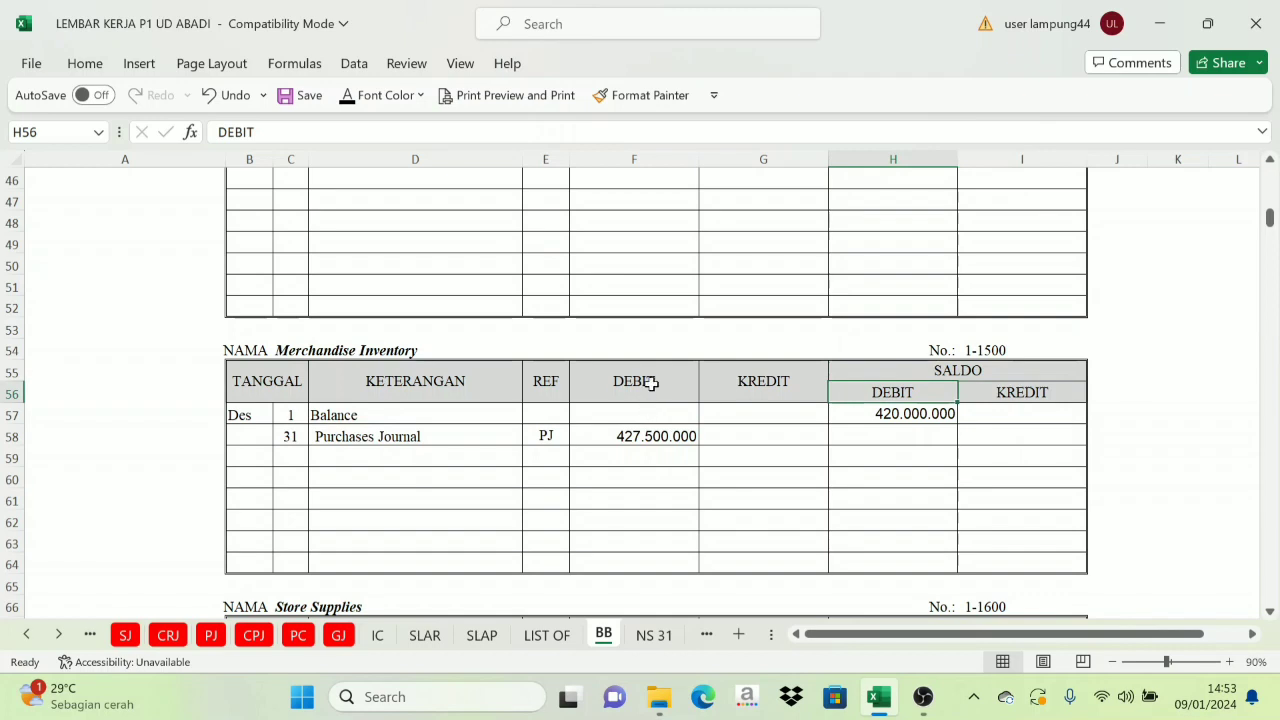
pyautogui.click(636, 437)
pyautogui.click(641, 386)
pyautogui.click(868, 390)
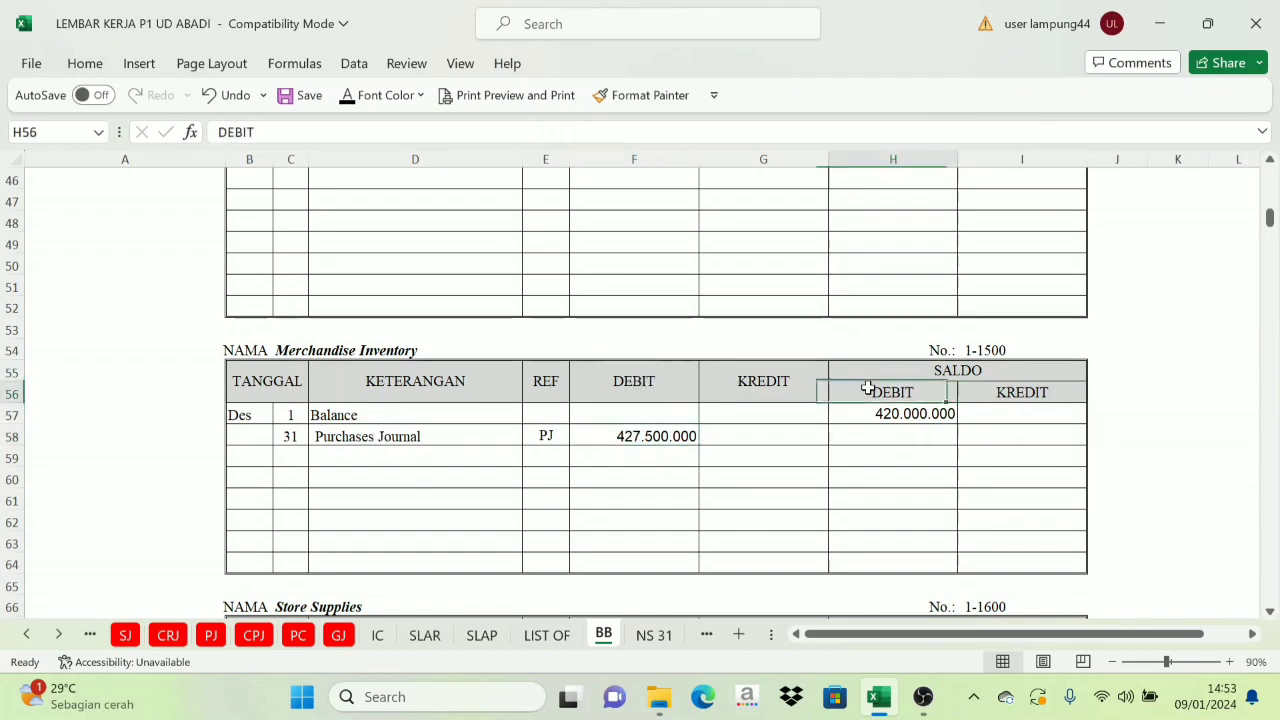
pyautogui.click(882, 437)
pyautogui.click(349, 95)
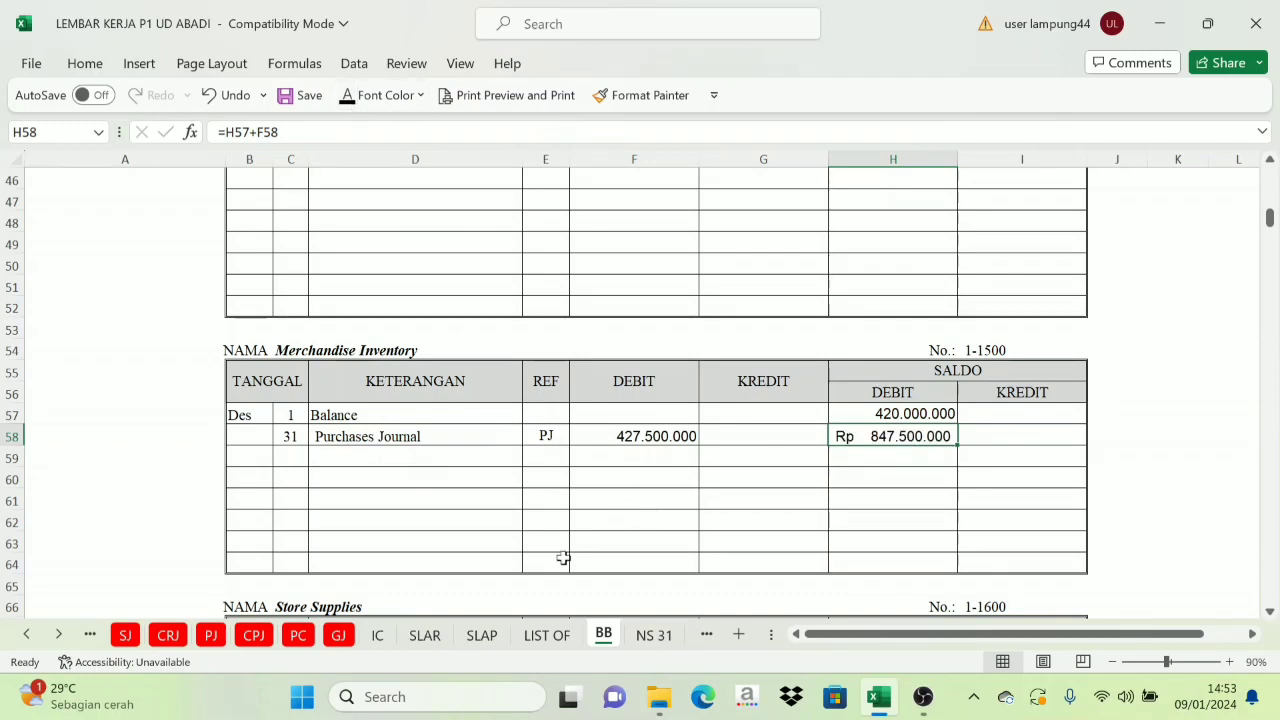
# Check the debit accounts in the PJ recapitulation and apply the black font colour to the Purchases Journal entry in C322:E322 of BB's Freight Paid ledger
pyautogui.click(210, 635)
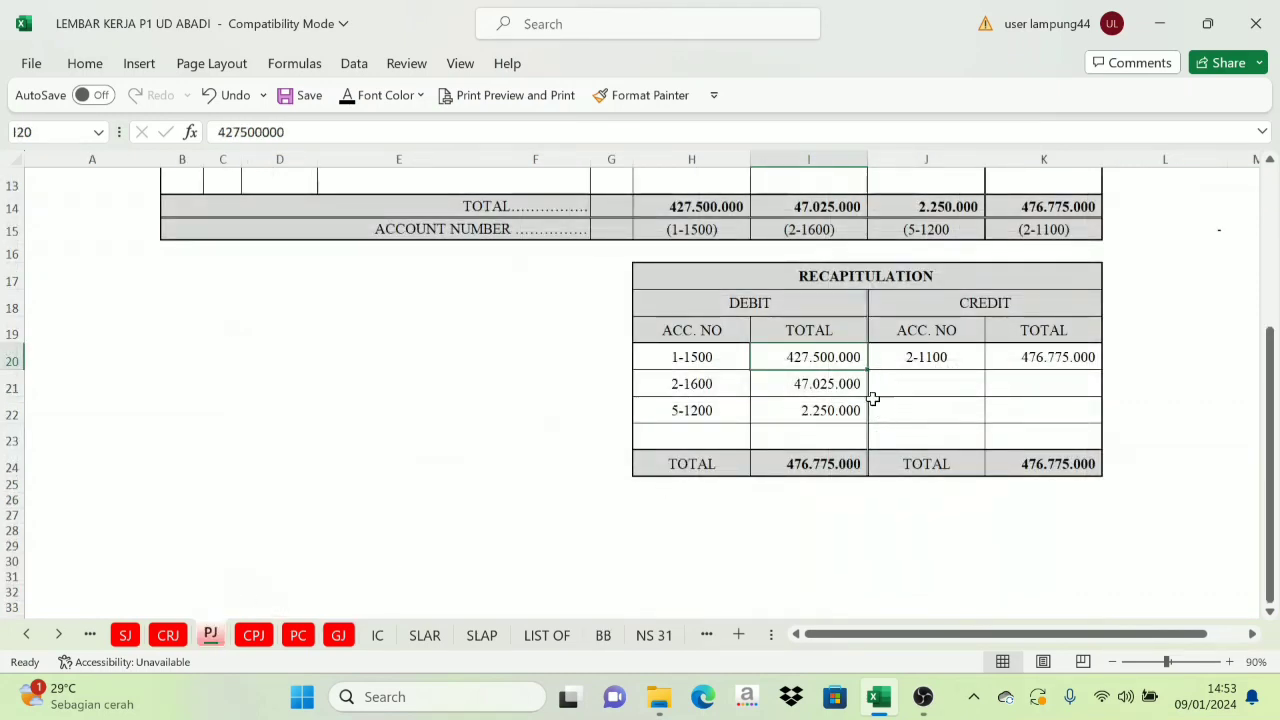
pyautogui.click(752, 303)
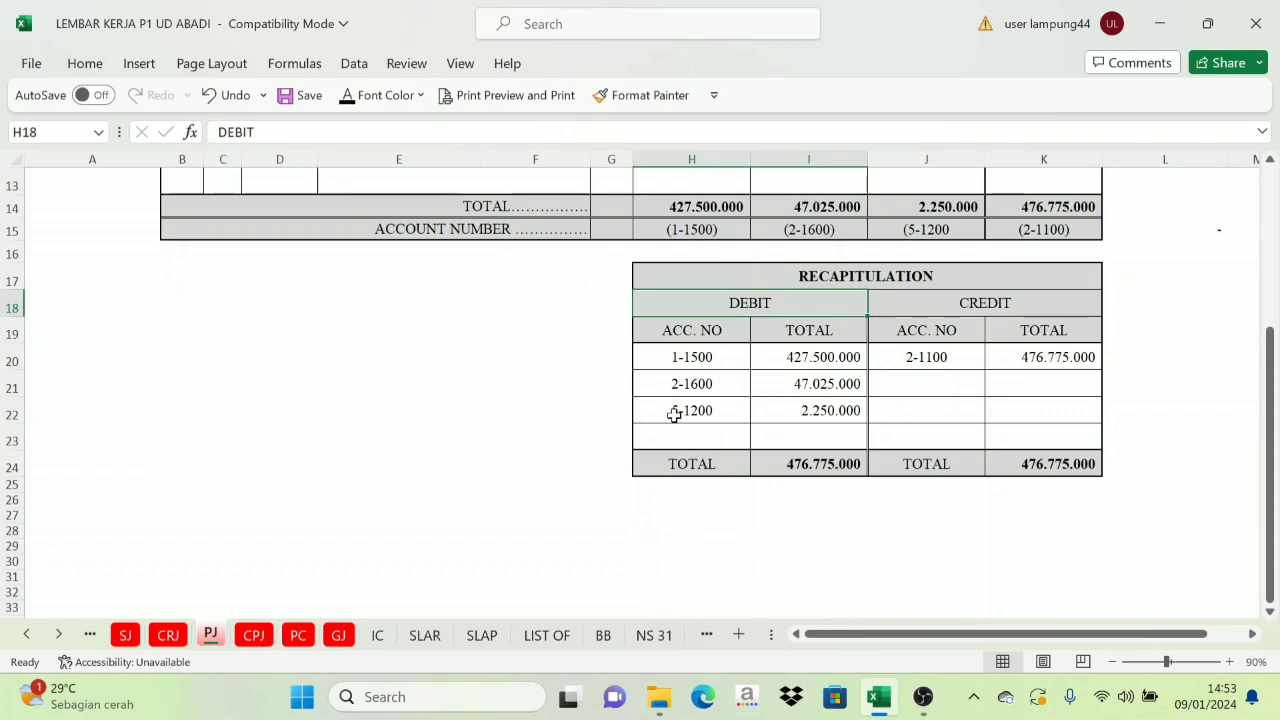
pyautogui.click(603, 635)
pyautogui.scroll(-7, 918, 438)
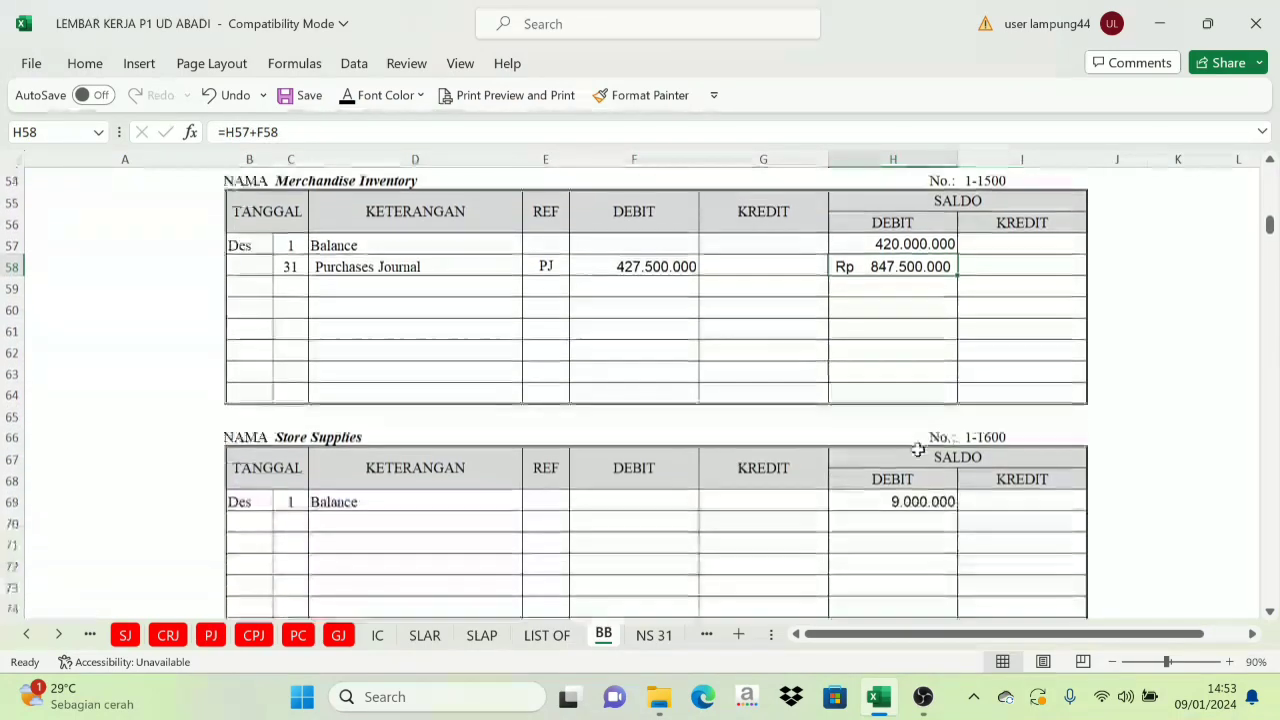
pyautogui.scroll(-20, 926, 456)
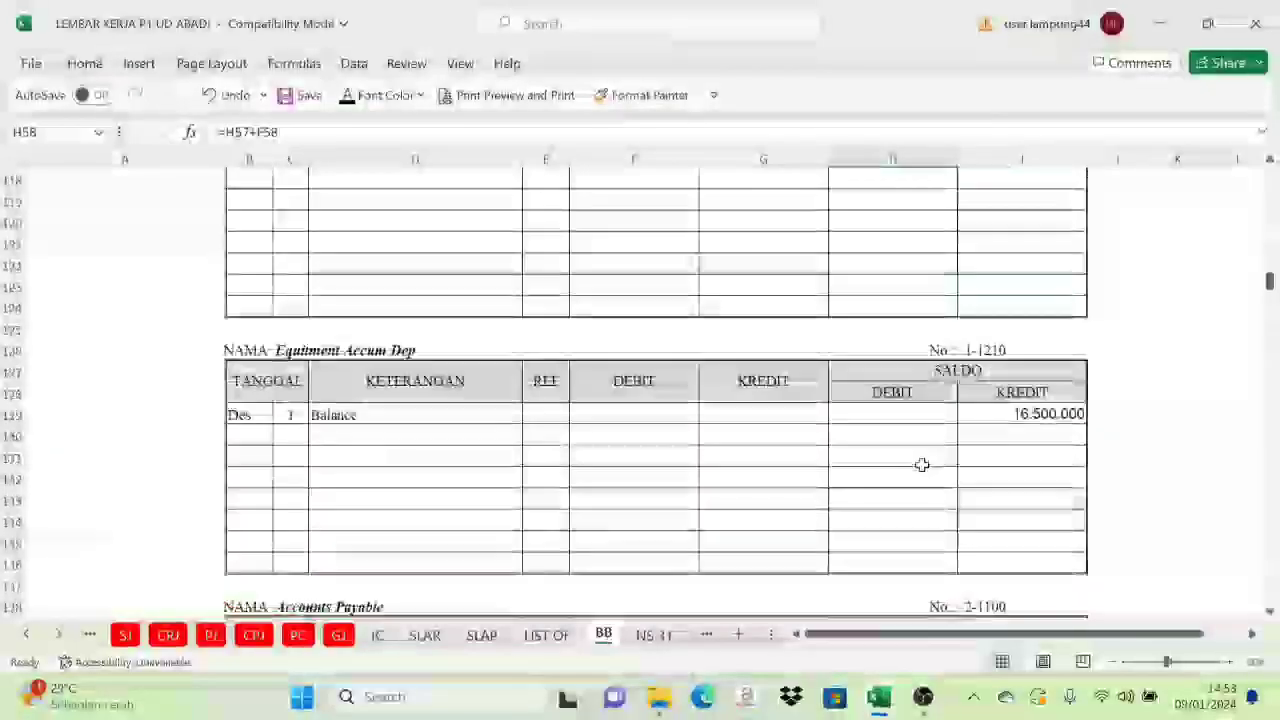
pyautogui.scroll(-20, 920, 470)
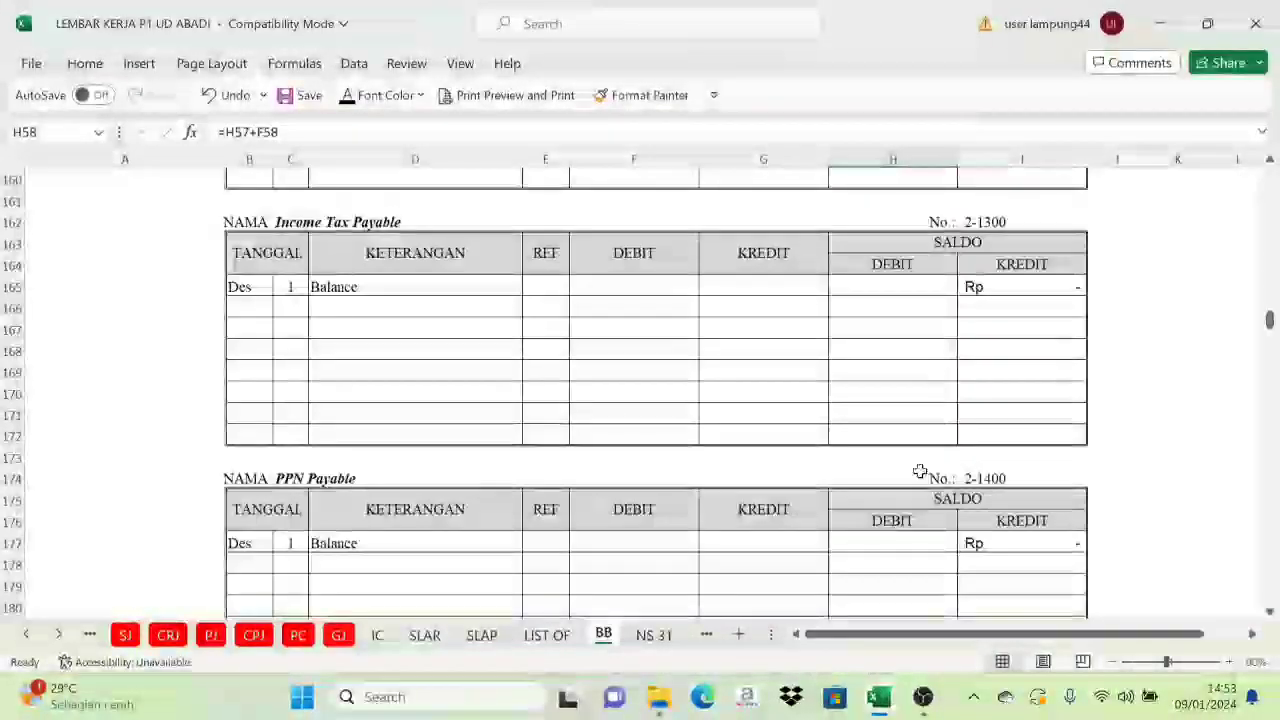
pyautogui.scroll(-18, 974, 500)
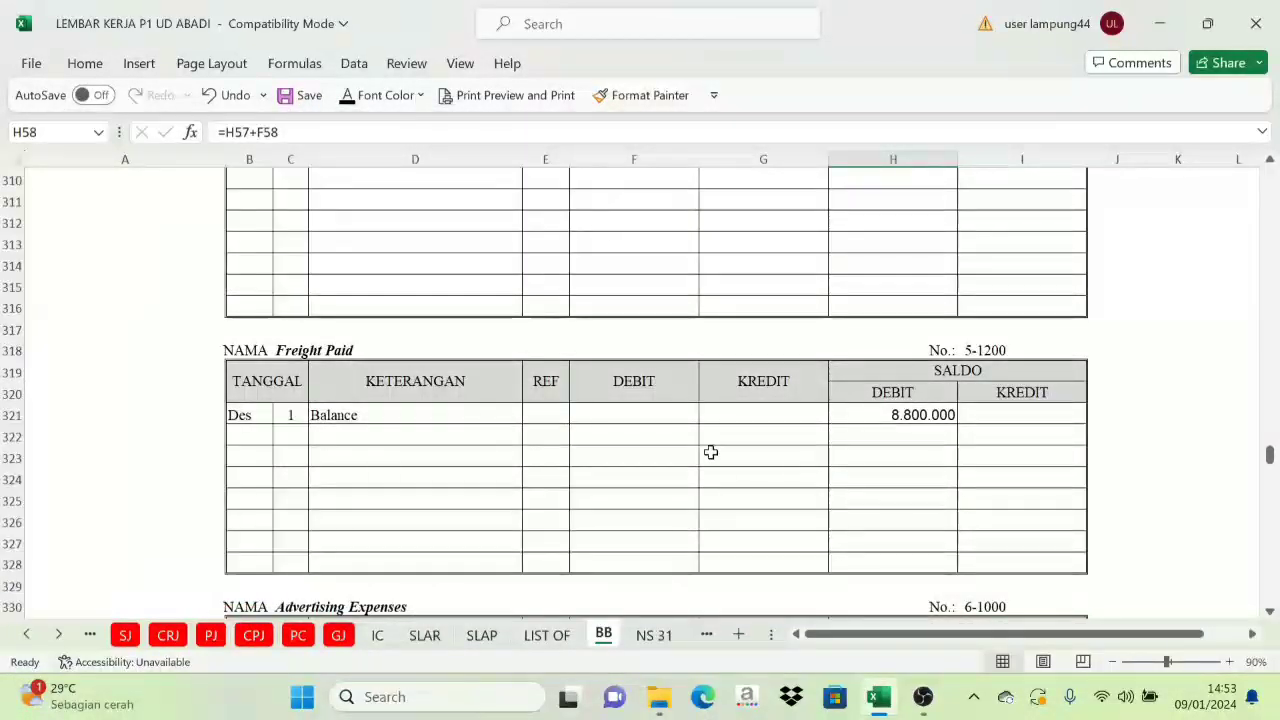
pyautogui.click(305, 354)
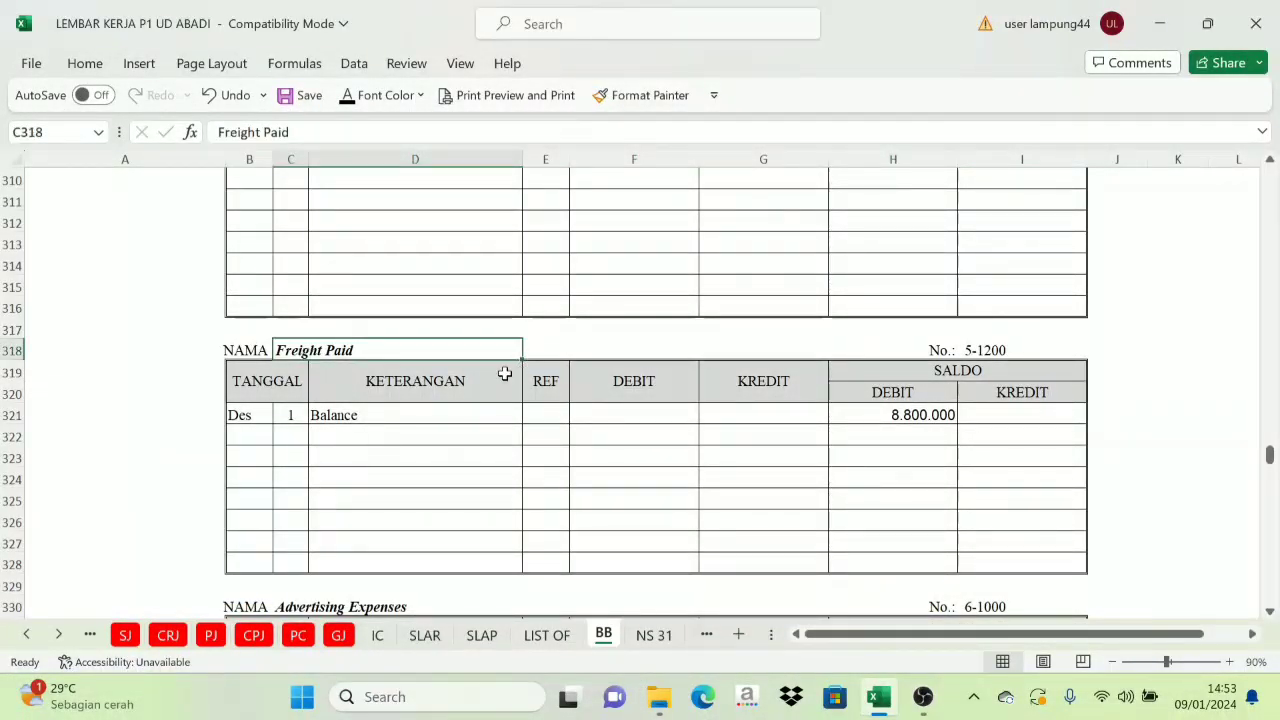
pyautogui.moveTo(284, 437); pyautogui.dragTo(540, 437)
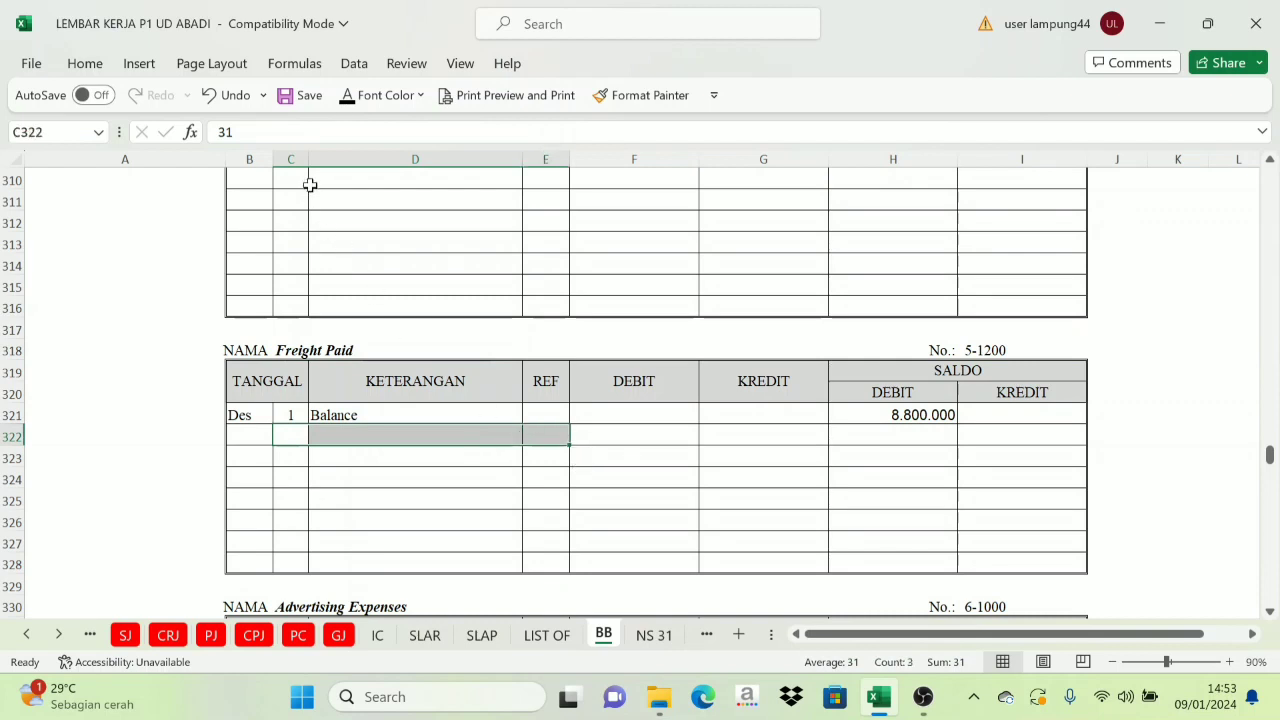
pyautogui.click(347, 97)
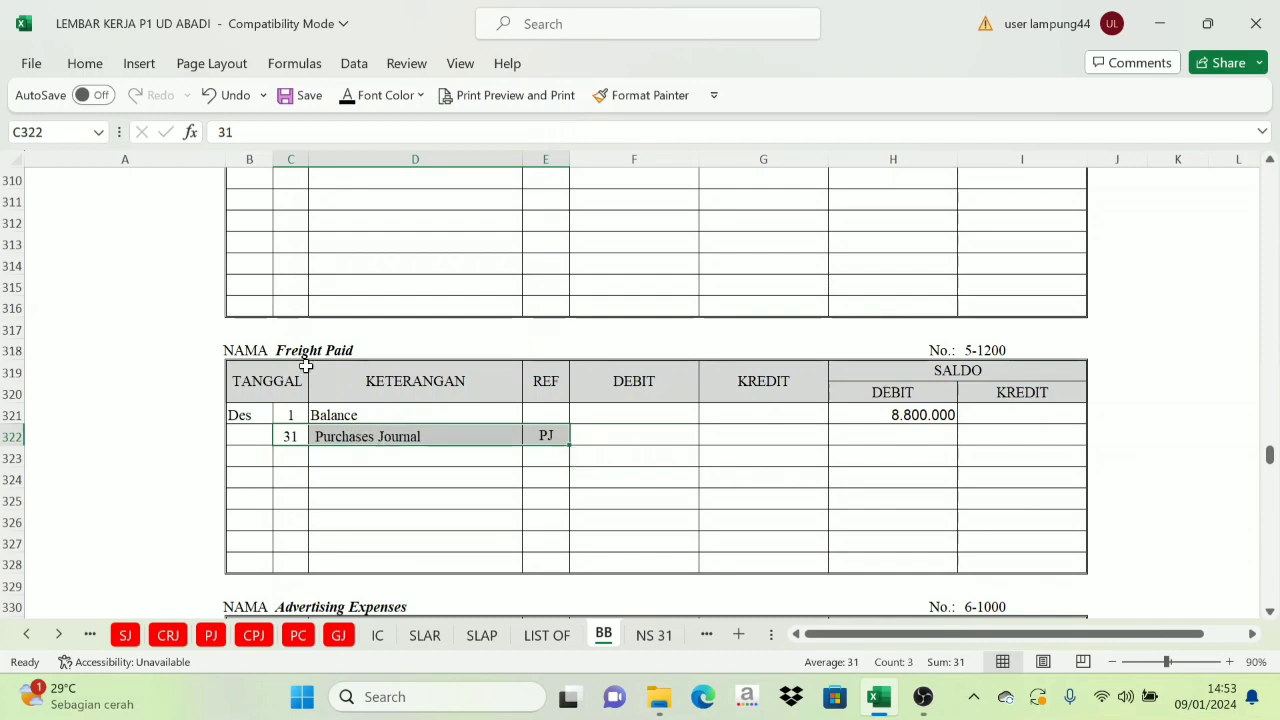
# Check the debit total for account 5-1200 in the PJ recapitulation and apply the black font colour to the Freight Paid debit amount in F322
pyautogui.click(212, 635)
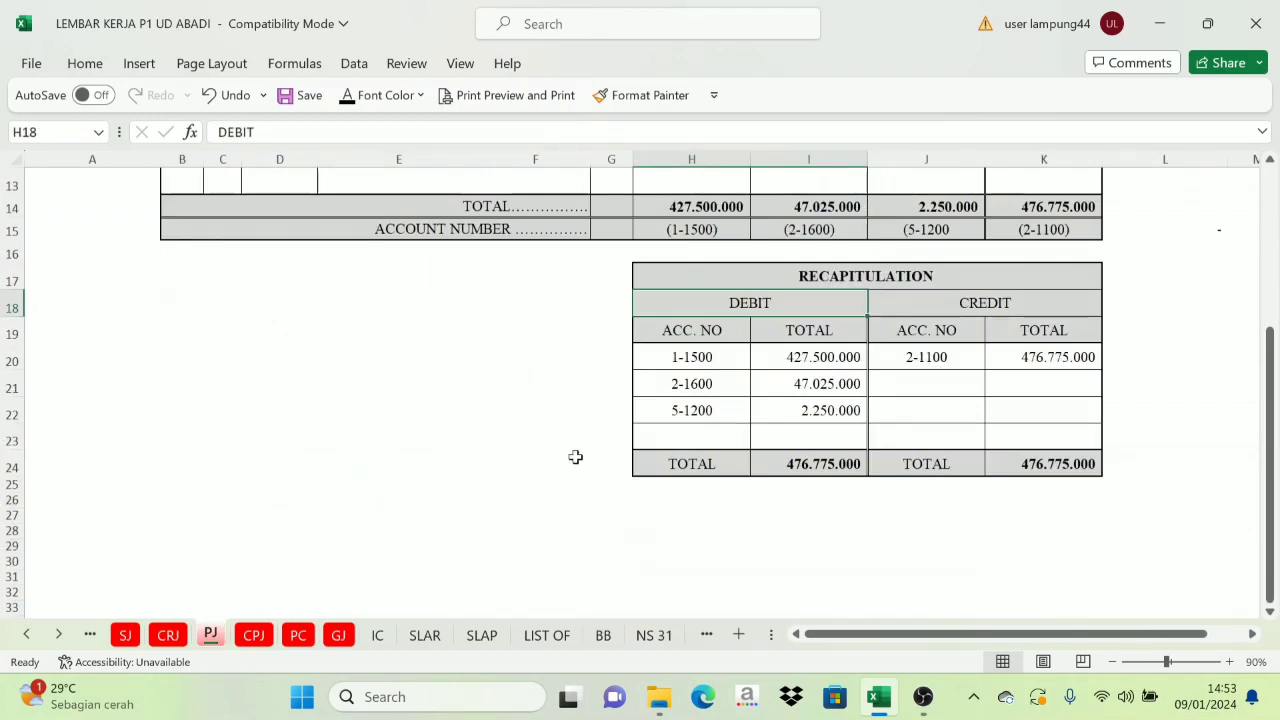
pyautogui.click(679, 411)
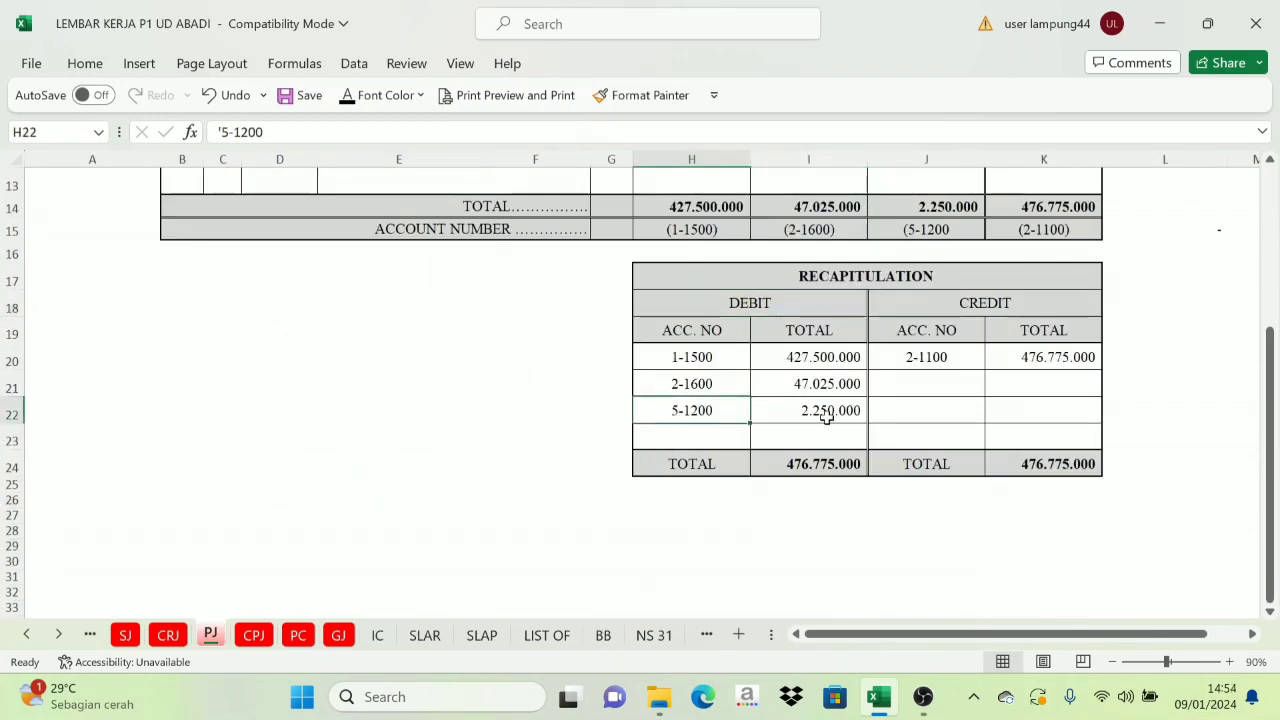
pyautogui.click(604, 635)
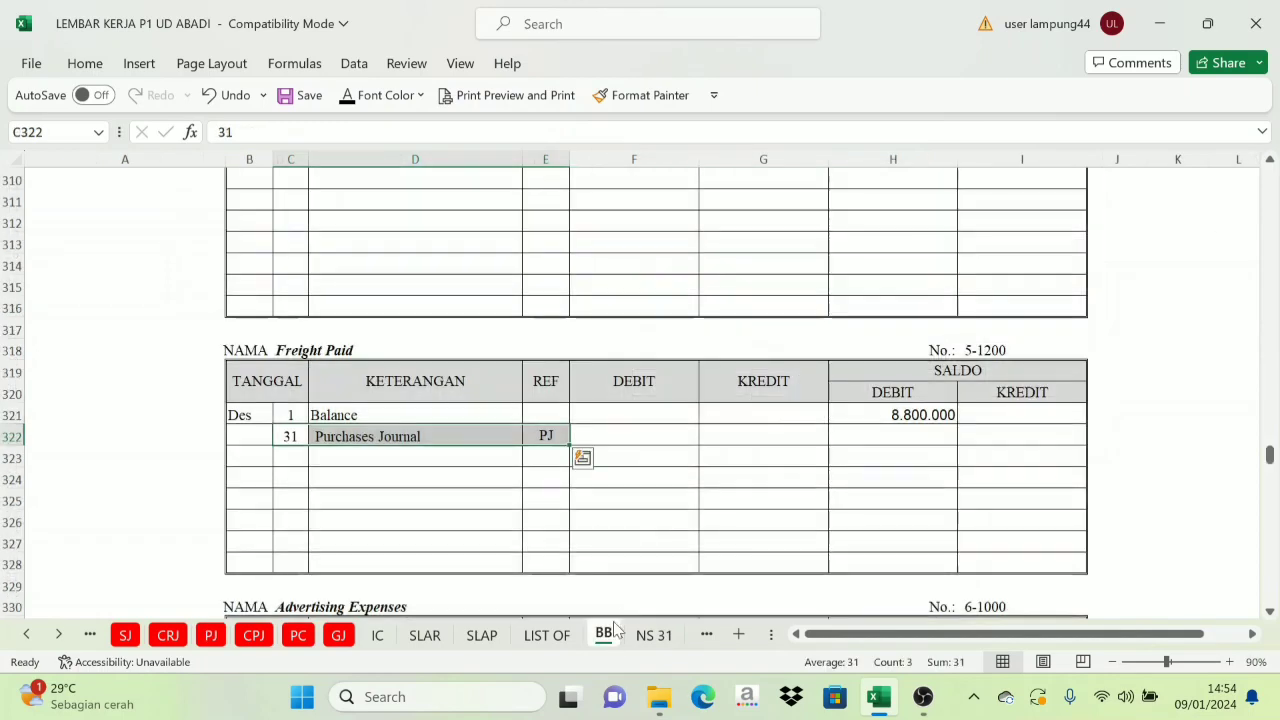
pyautogui.moveTo(646, 380); pyautogui.dragTo(729, 380)
pyautogui.click(629, 441)
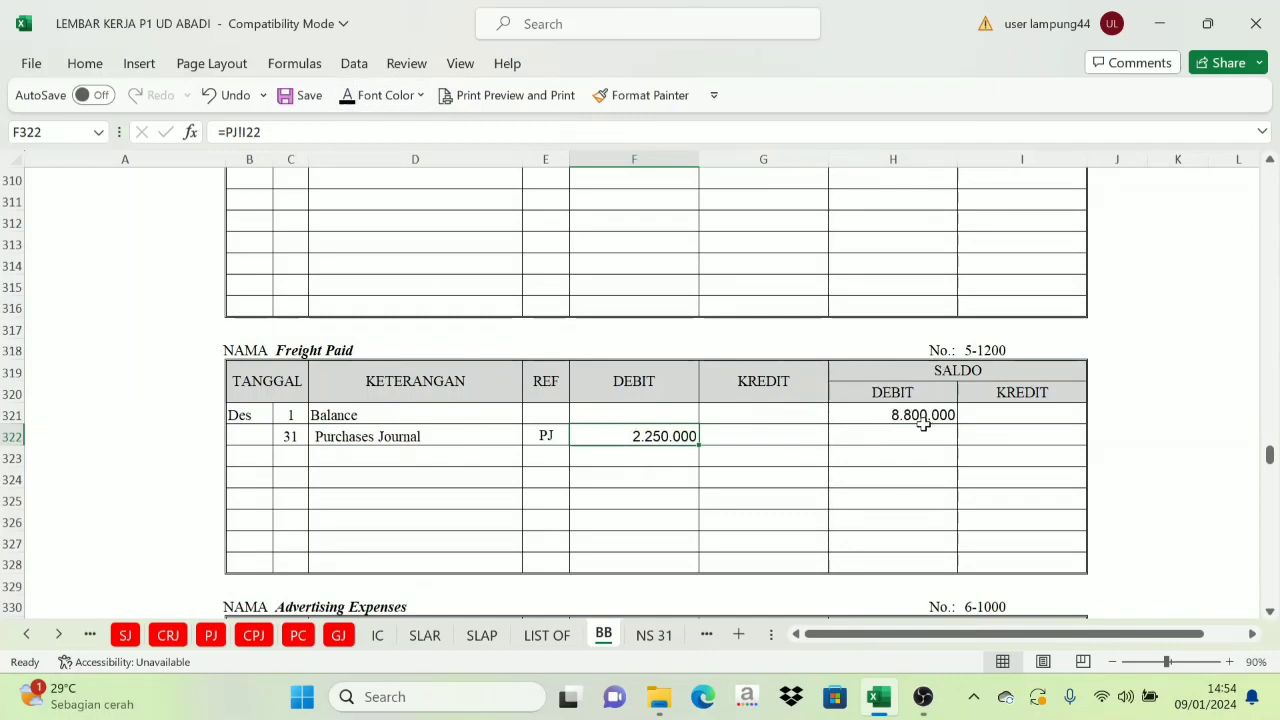
# Compare the Freight Paid debit entry with its debit balance side and apply the black font colour to the new balance in H322
pyautogui.click(651, 383)
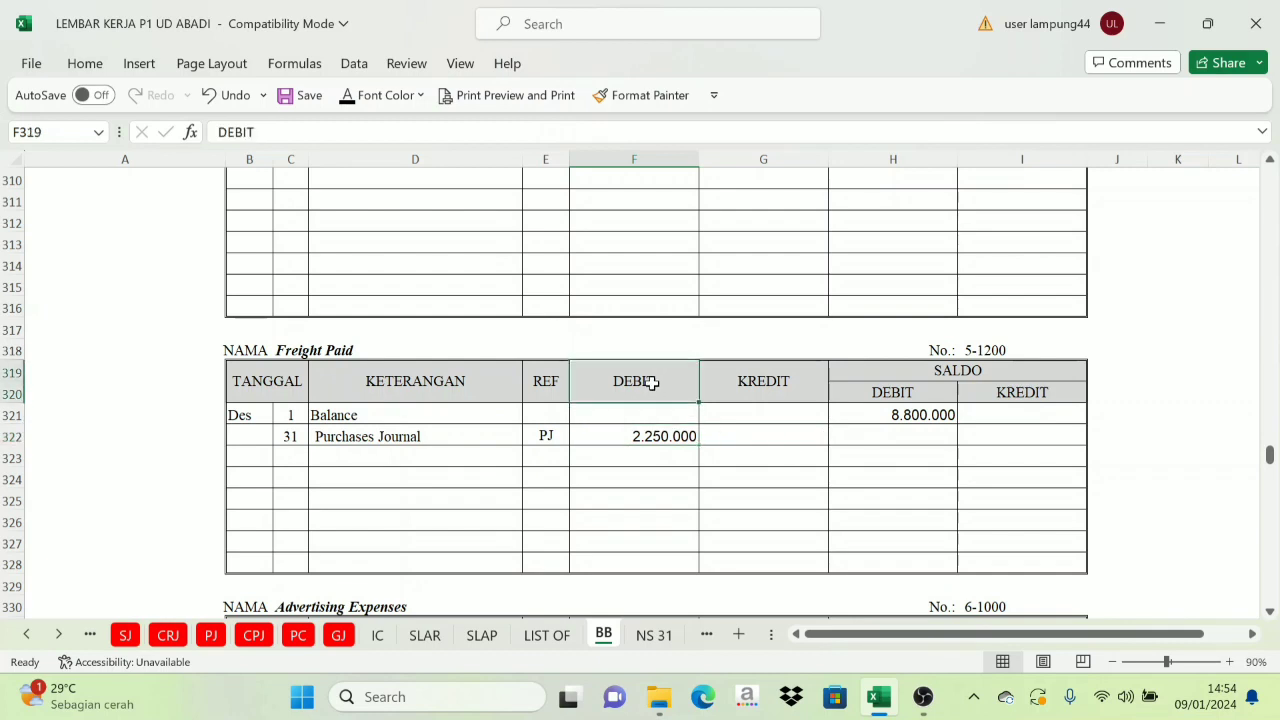
pyautogui.click(657, 440)
pyautogui.click(500, 438)
pyautogui.click(651, 393)
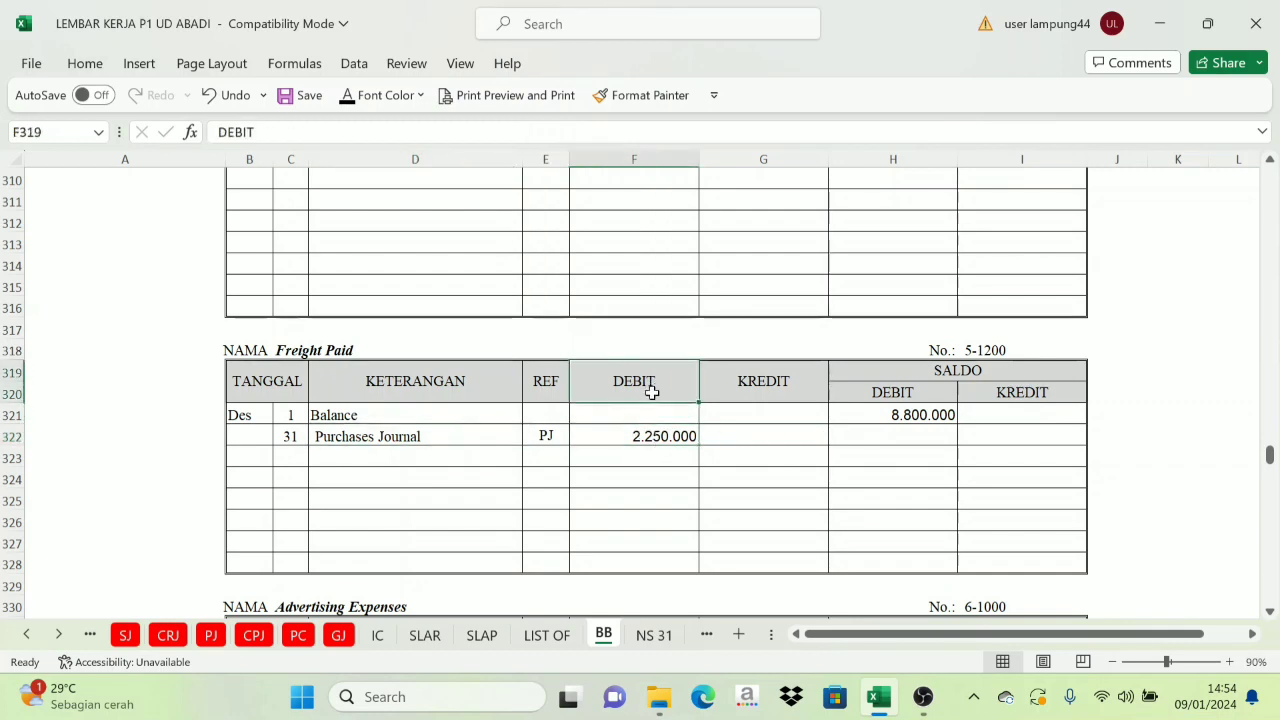
pyautogui.click(657, 440)
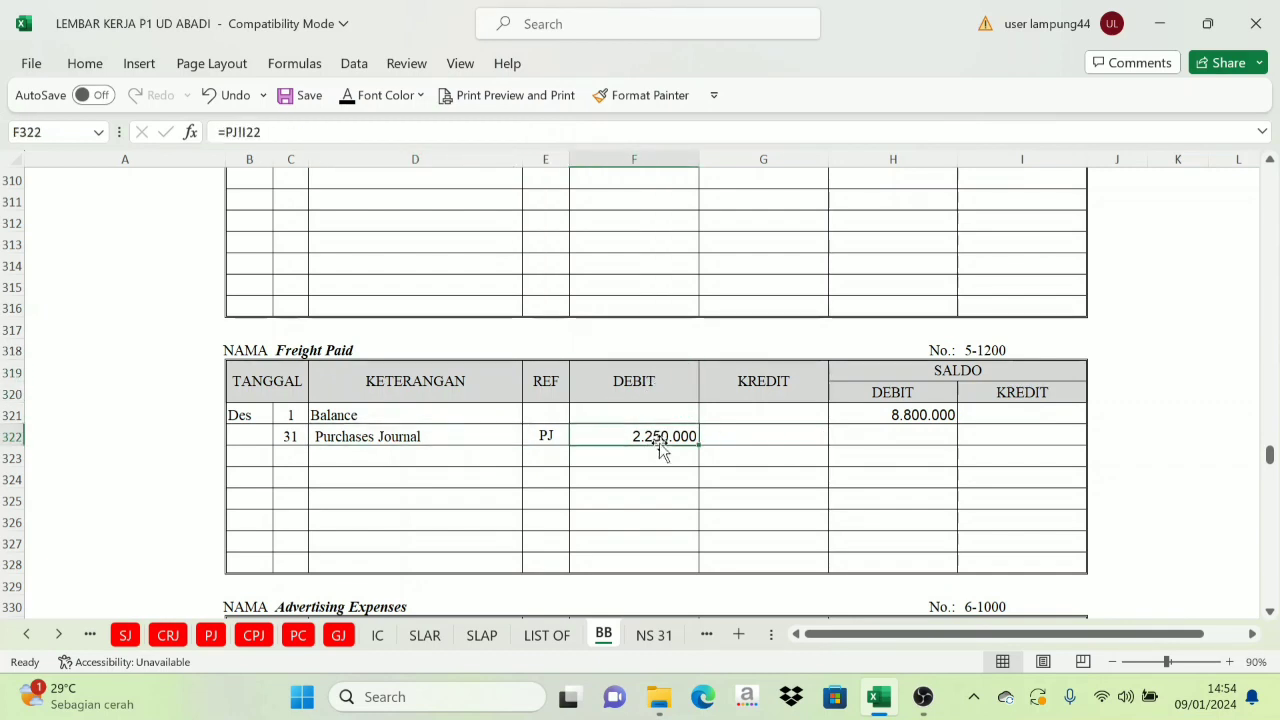
pyautogui.click(646, 391)
pyautogui.click(846, 394)
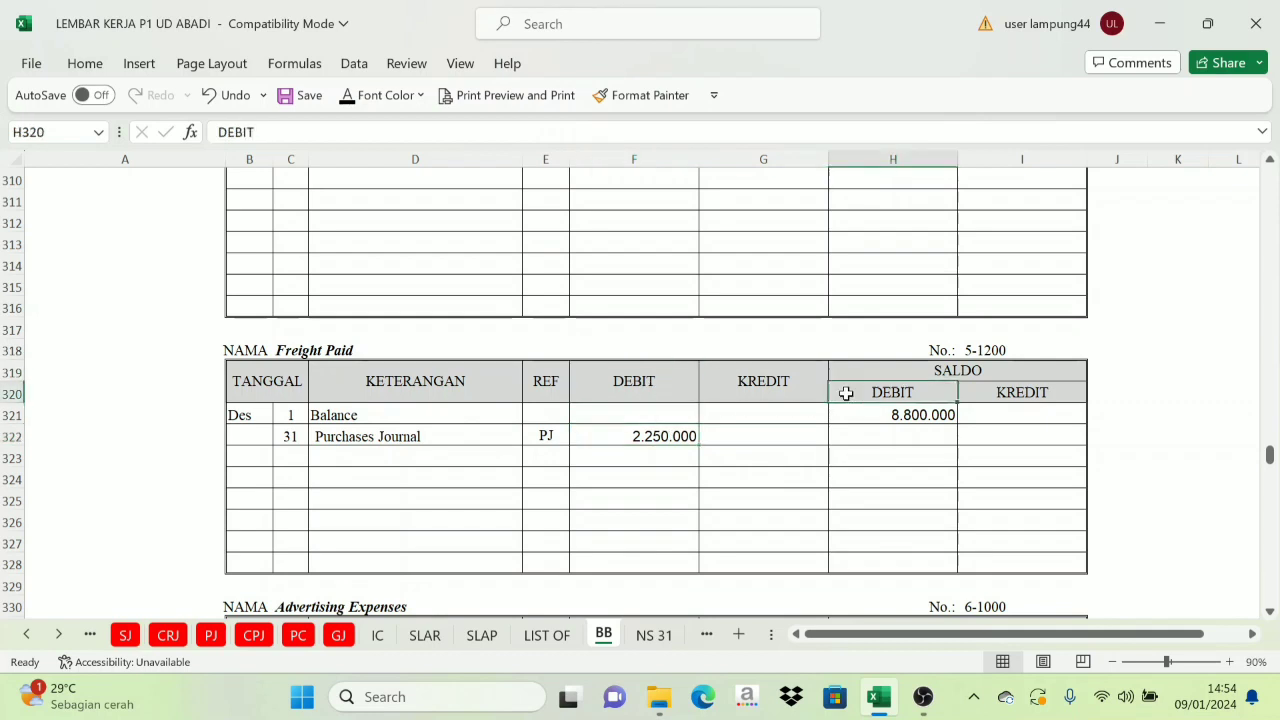
pyautogui.click(670, 442)
pyautogui.click(877, 417)
pyautogui.click(877, 434)
pyautogui.hotkey('ctrl', 'v')
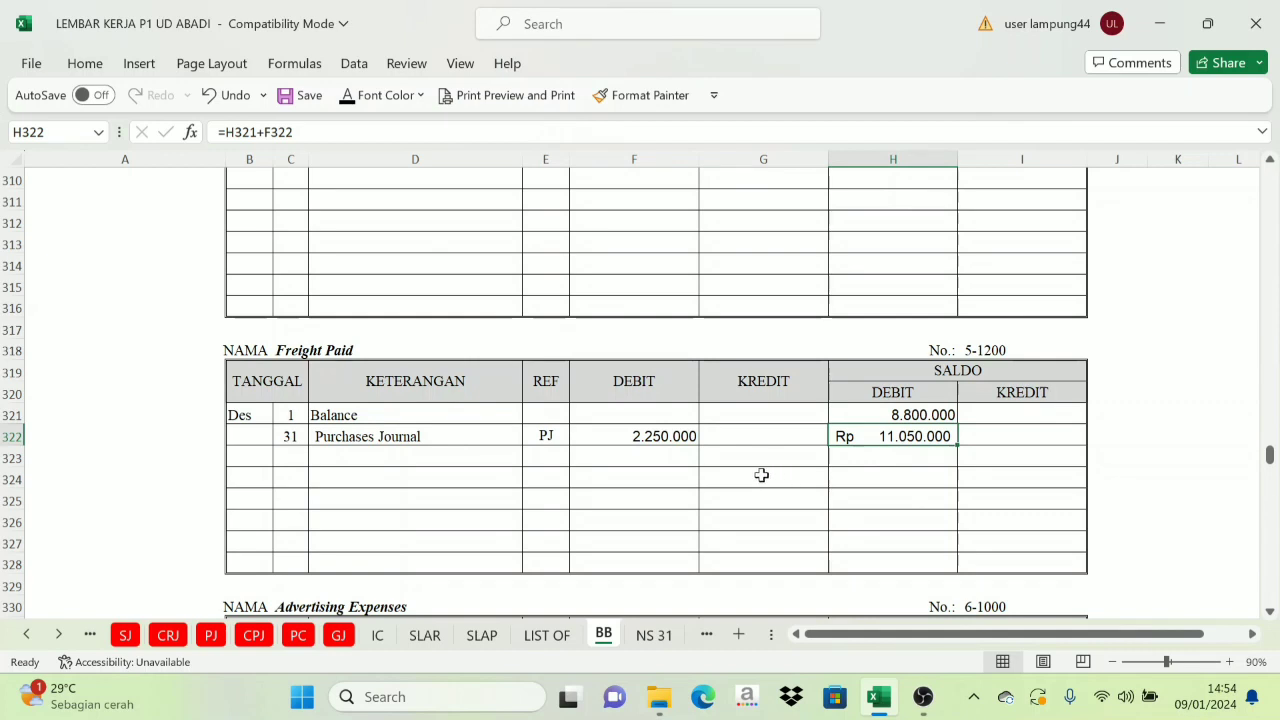
# Review the debit account numbers in the PJ recapitulation and examine credit account 2-1100 against the journal's Account Payable column
pyautogui.click(211, 635)
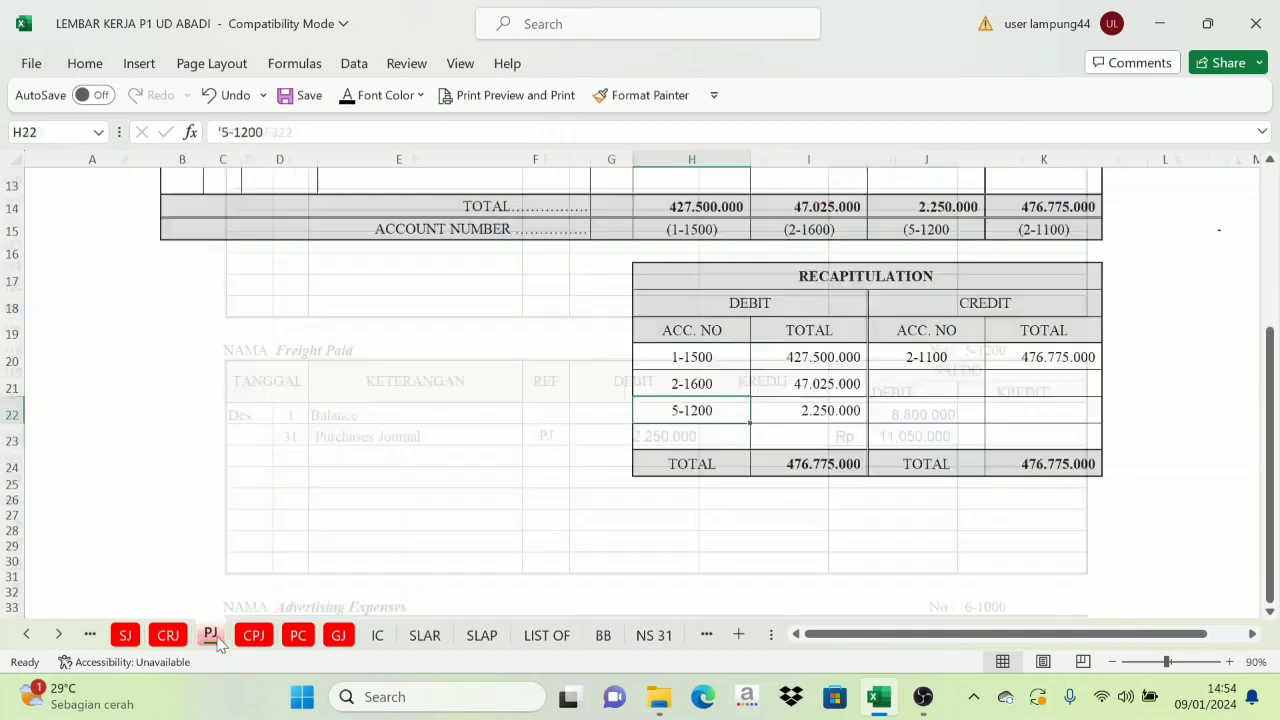
pyautogui.click(751, 300)
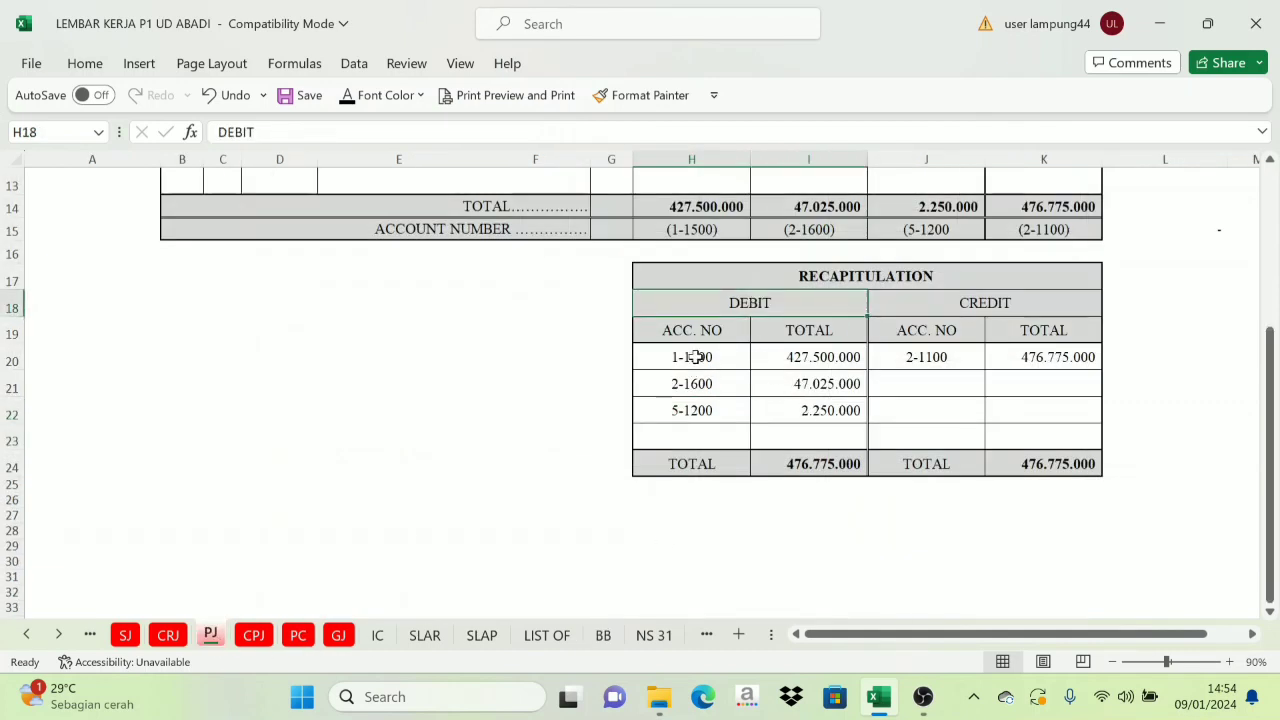
pyautogui.moveTo(700, 357); pyautogui.dragTo(694, 410)
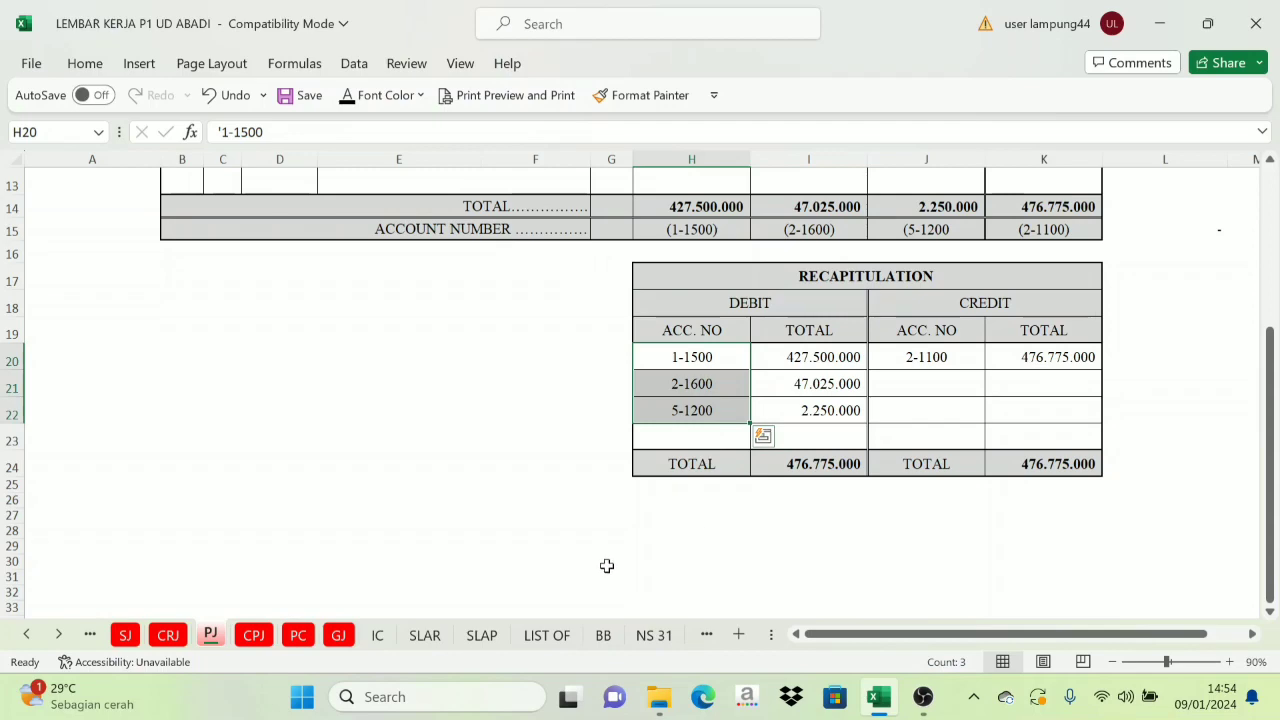
pyautogui.click(971, 300)
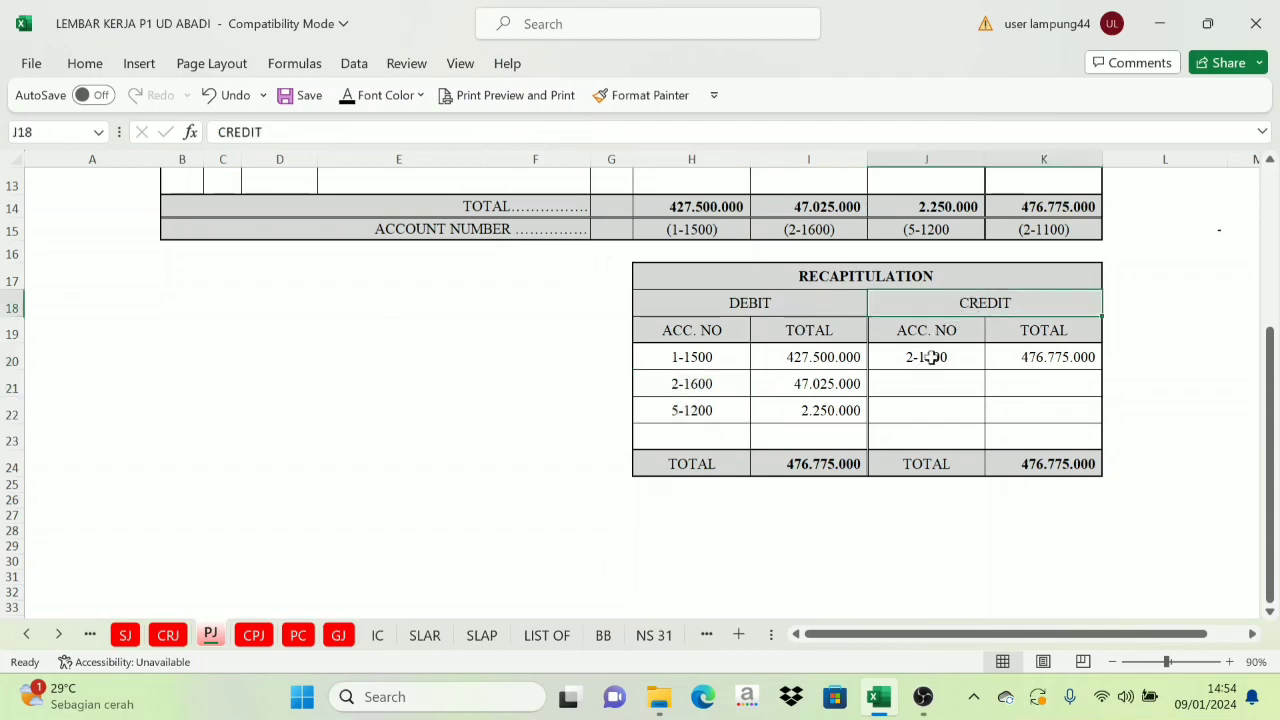
pyautogui.scroll(4, 1006, 357)
pyautogui.scroll(-2, 1033, 342)
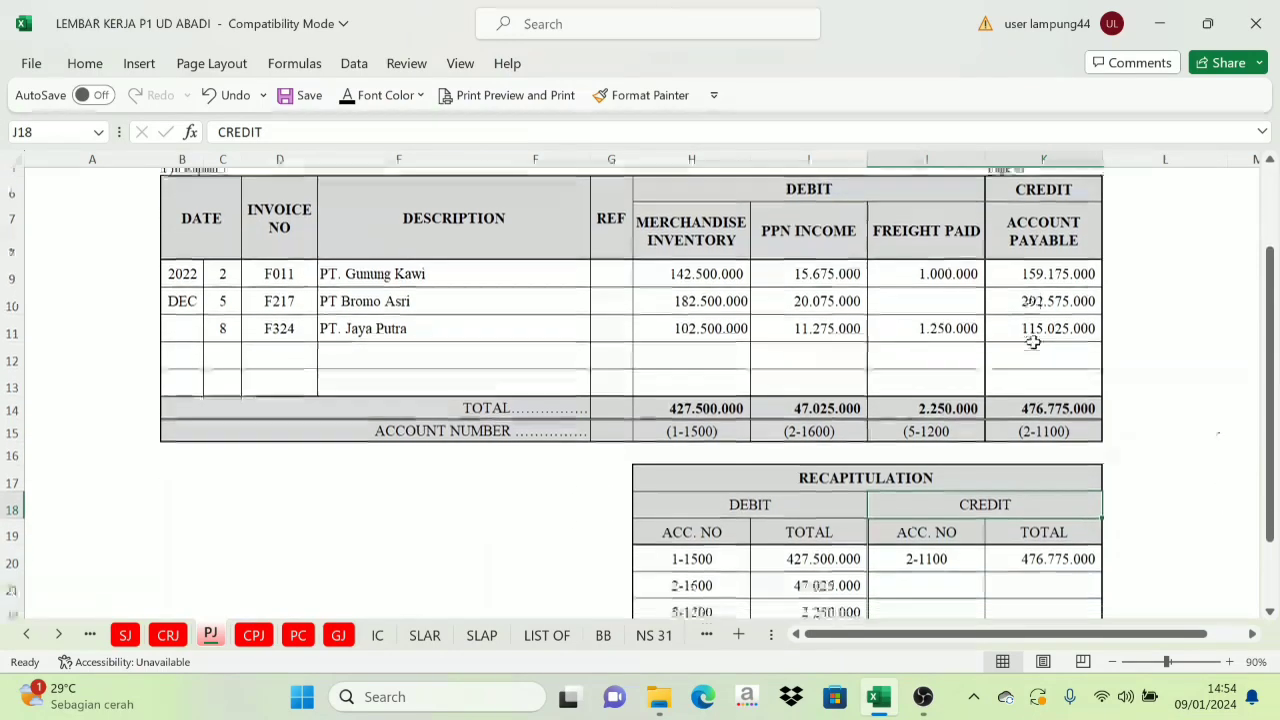
pyautogui.scroll(-4, 1028, 350)
pyautogui.scroll(2, 997, 351)
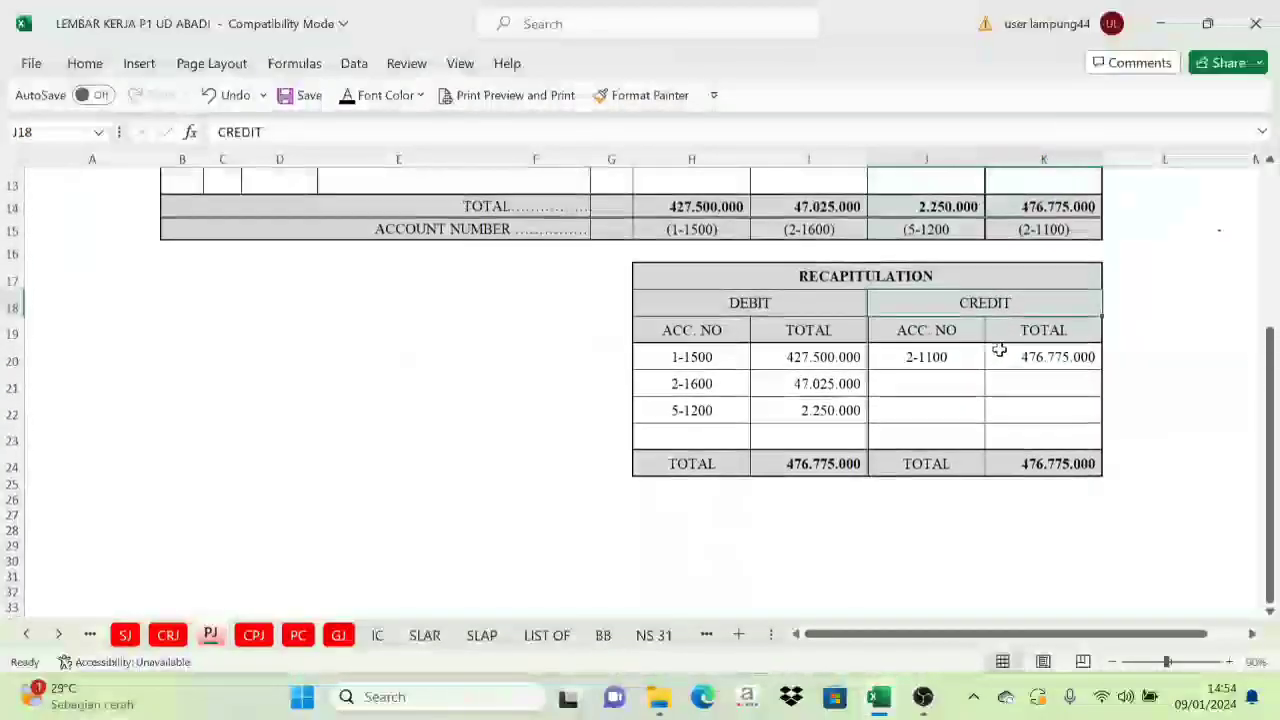
pyautogui.click(943, 355)
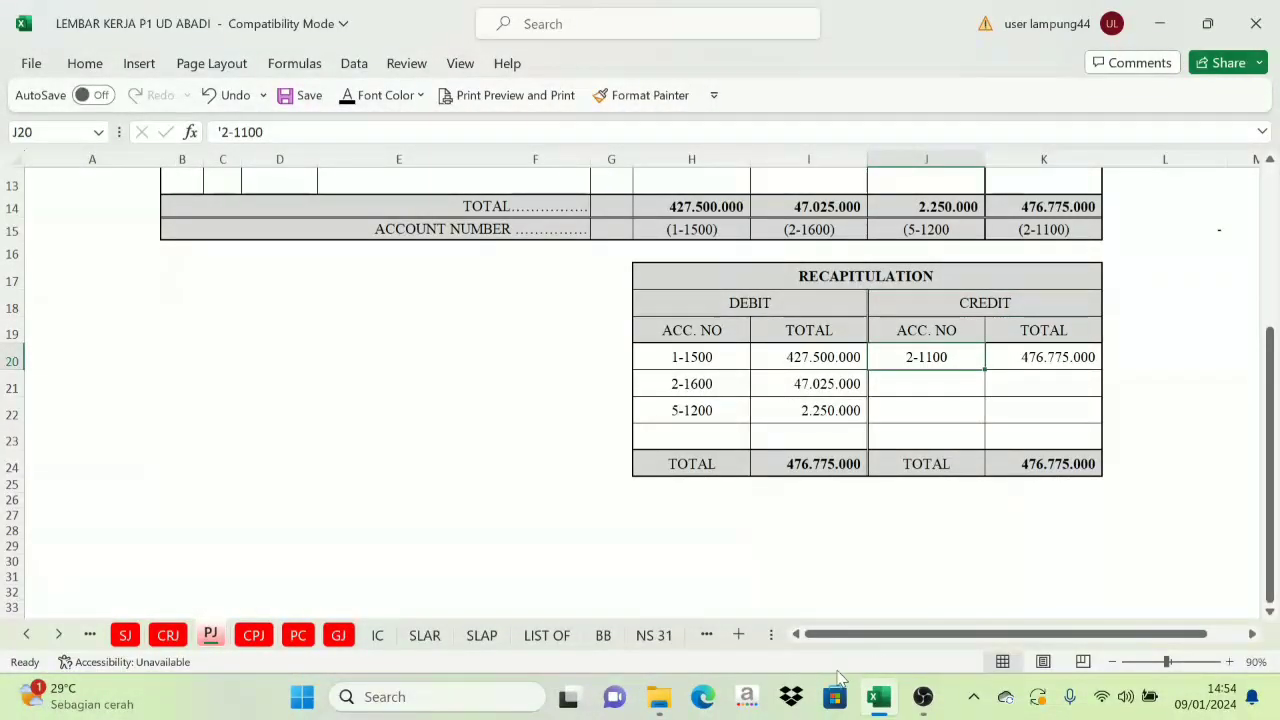
# Apply the black font colour to the Purchases Journal entry in C142:E142 of the Accounts Payable ledger on the BB sheet
pyautogui.click(603, 635)
pyautogui.scroll(7, 1013, 438)
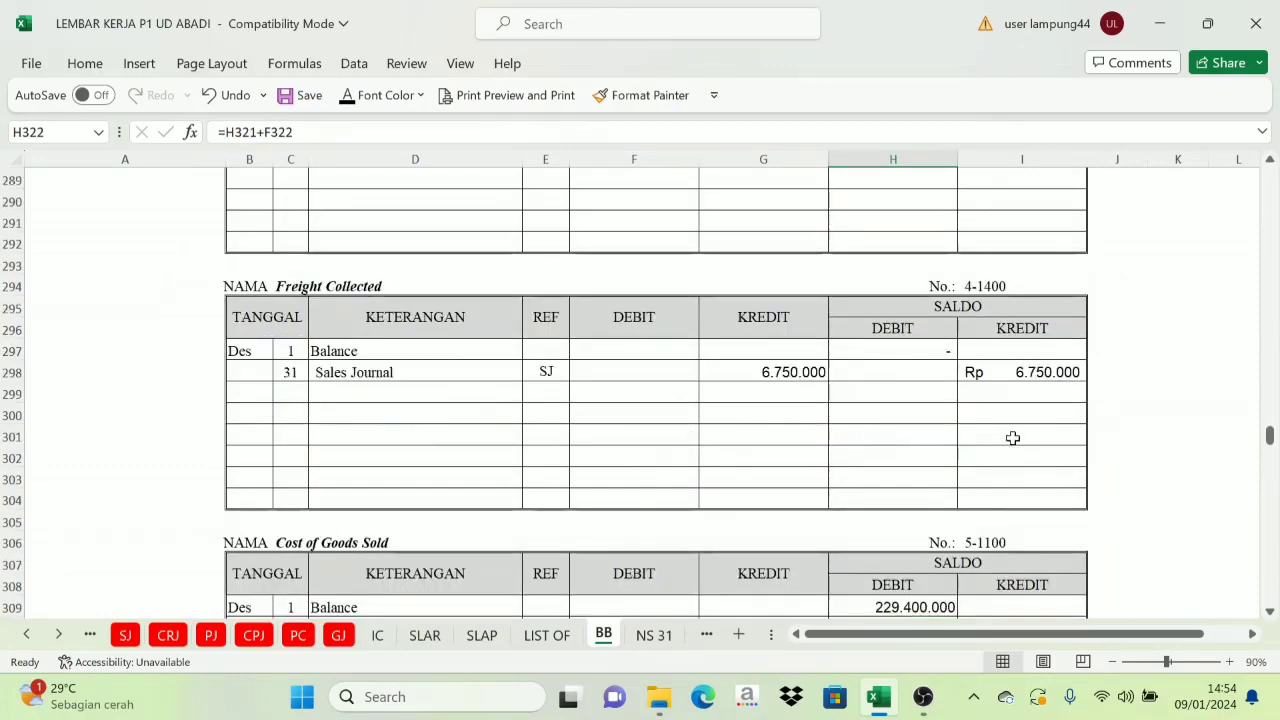
pyautogui.scroll(20, 1013, 438)
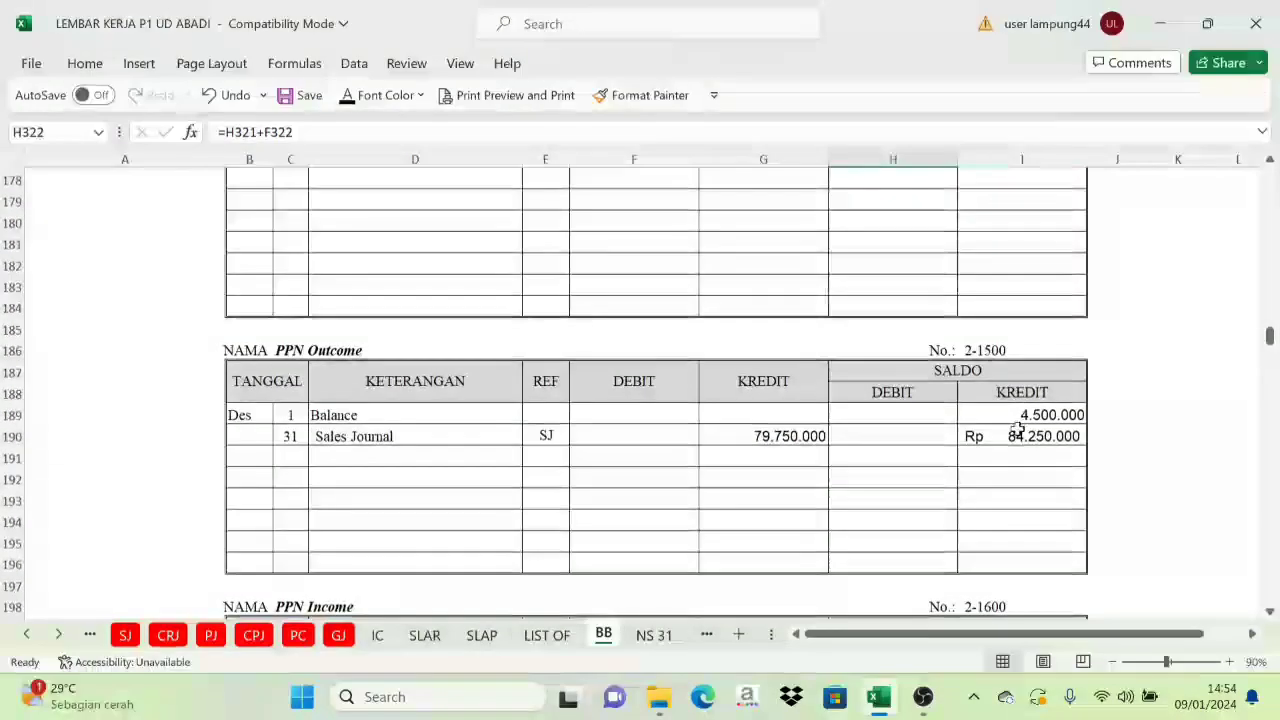
pyautogui.scroll(-9, 1017, 430)
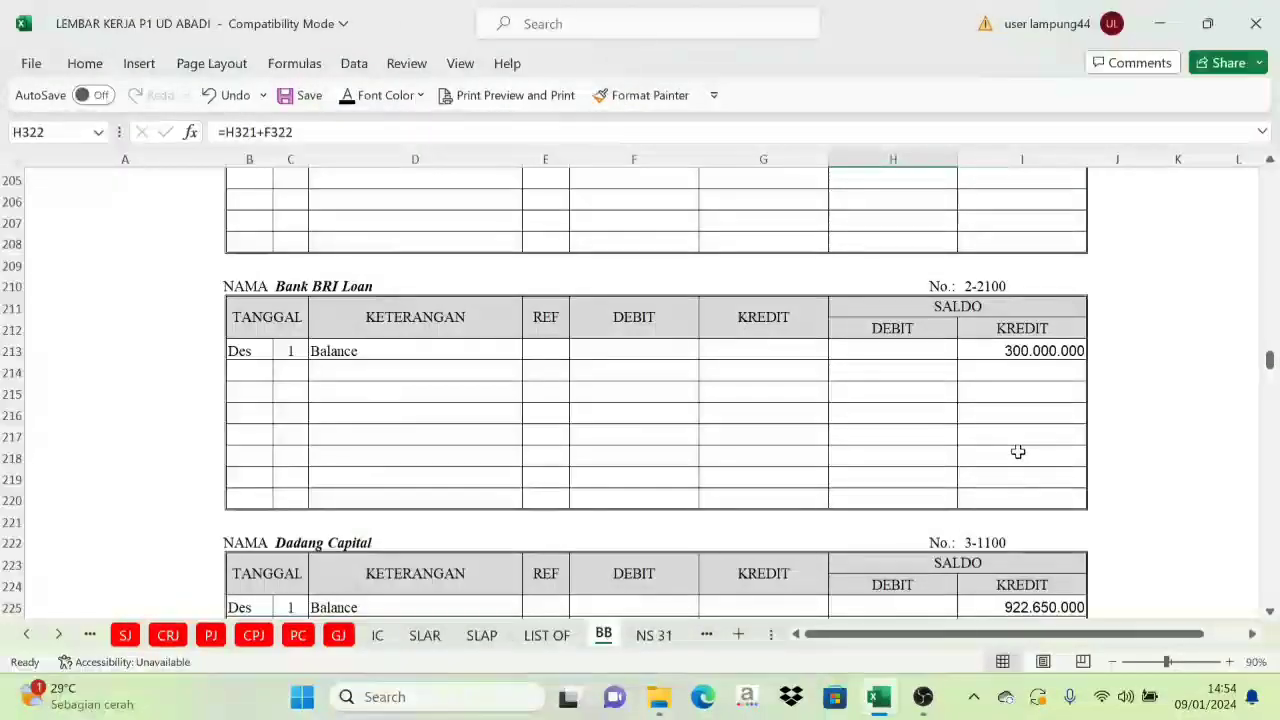
pyautogui.scroll(20, 1017, 452)
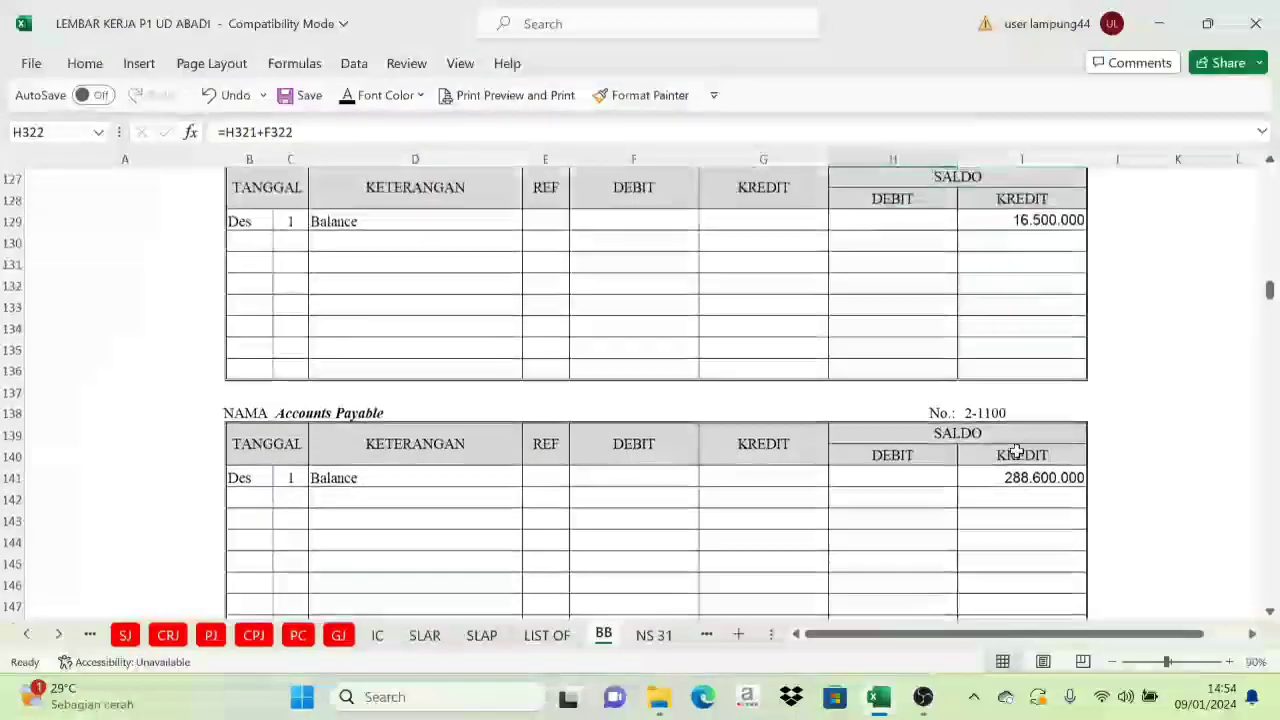
pyautogui.click(1000, 414)
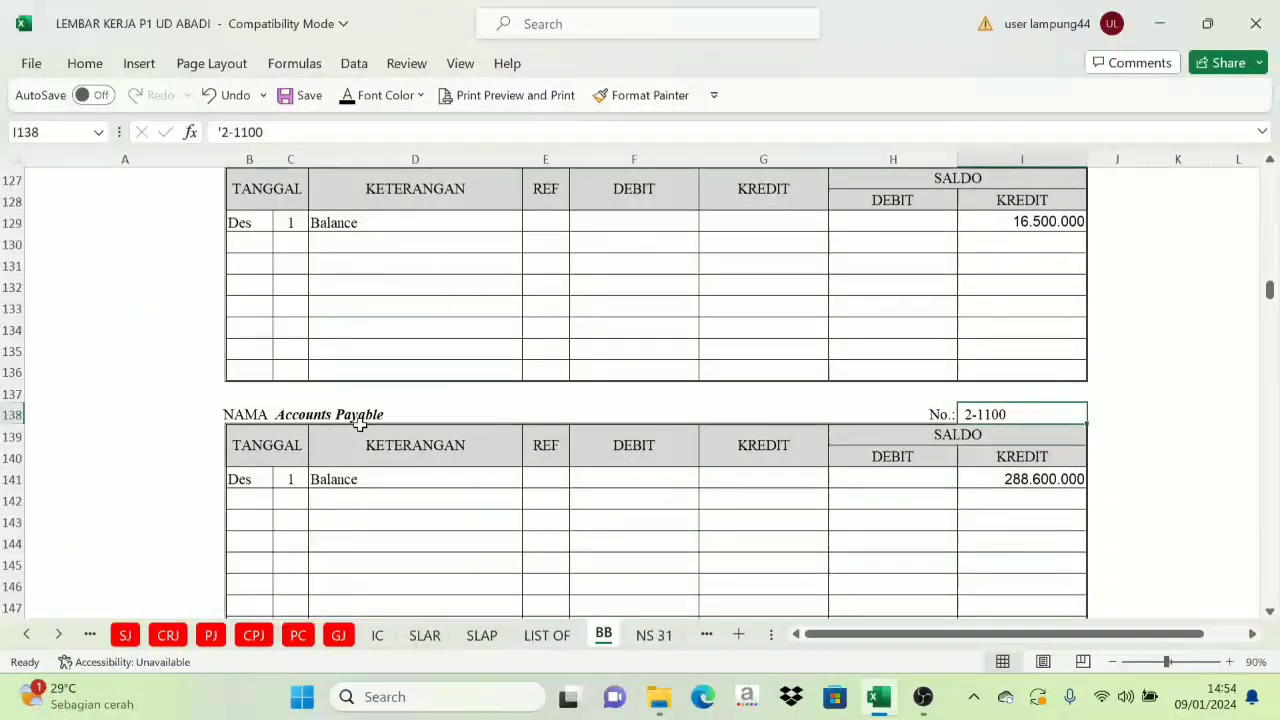
pyautogui.moveTo(280, 509); pyautogui.dragTo(535, 498)
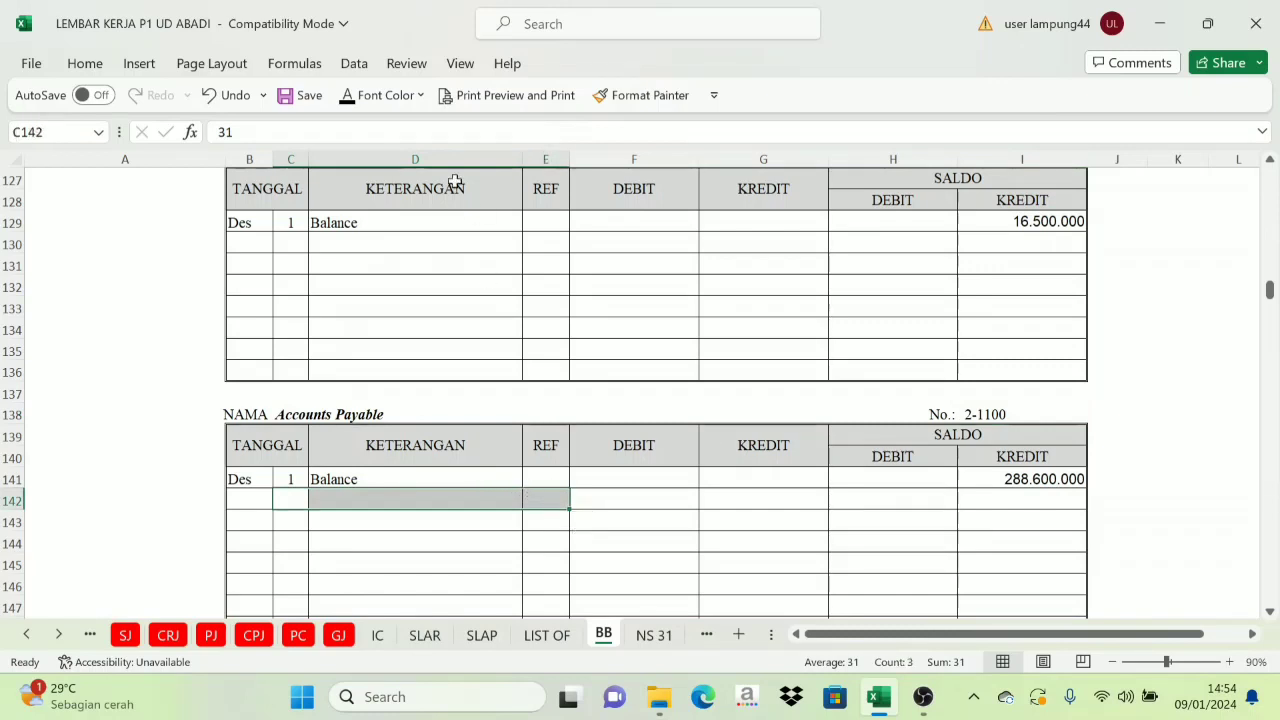
pyautogui.click(347, 95)
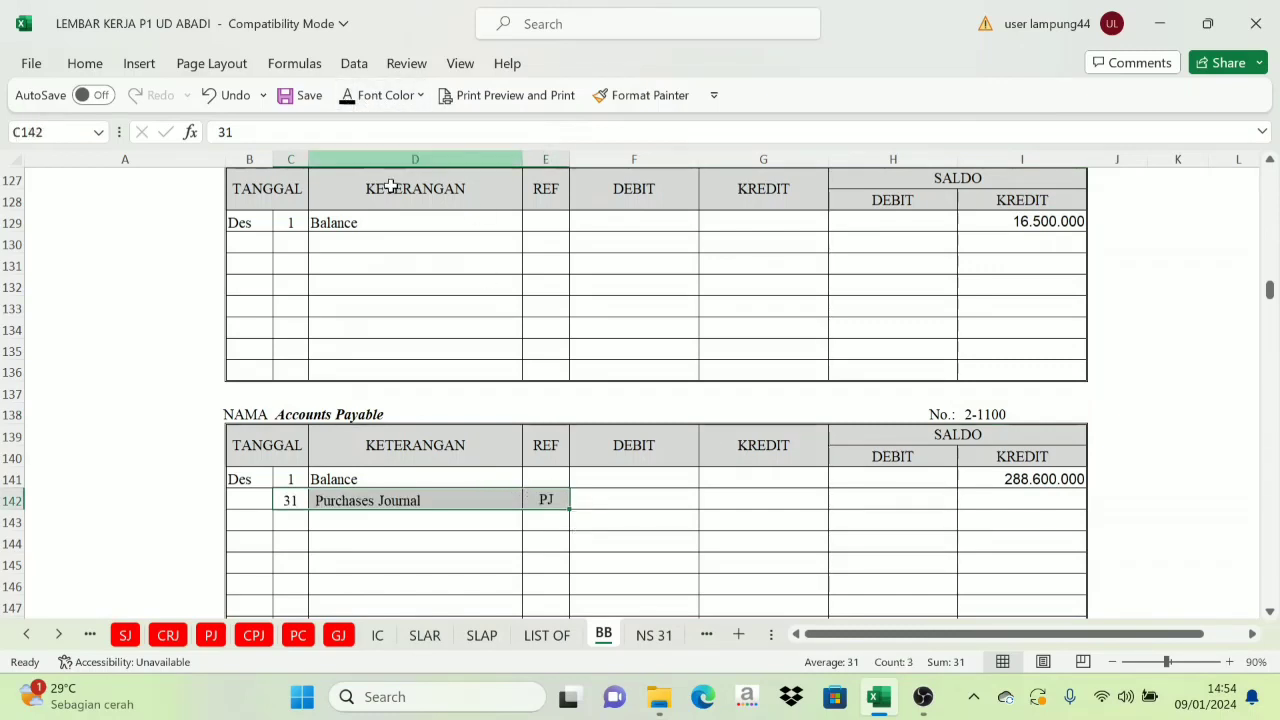
pyautogui.click(414, 500)
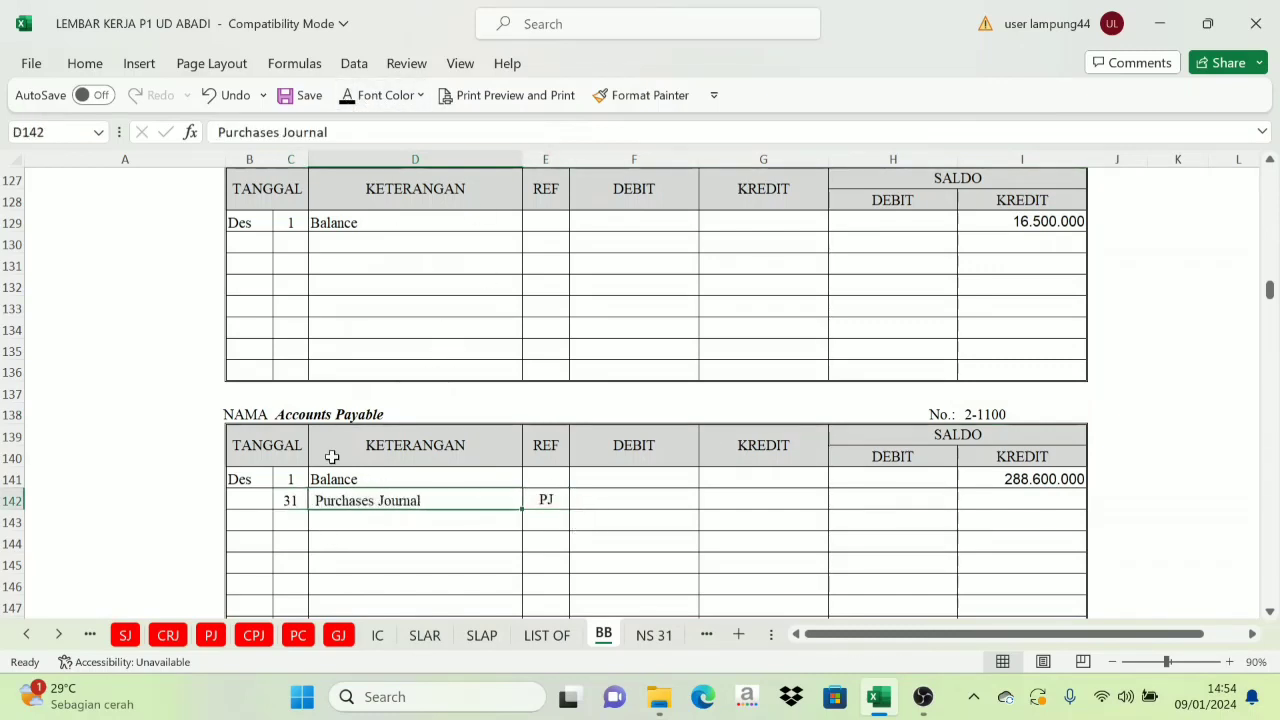
# Check the credit total for account 2-1100 in the PJ recapitulation and apply the black font colour to the Accounts Payable credit amount in G142
pyautogui.click(211, 636)
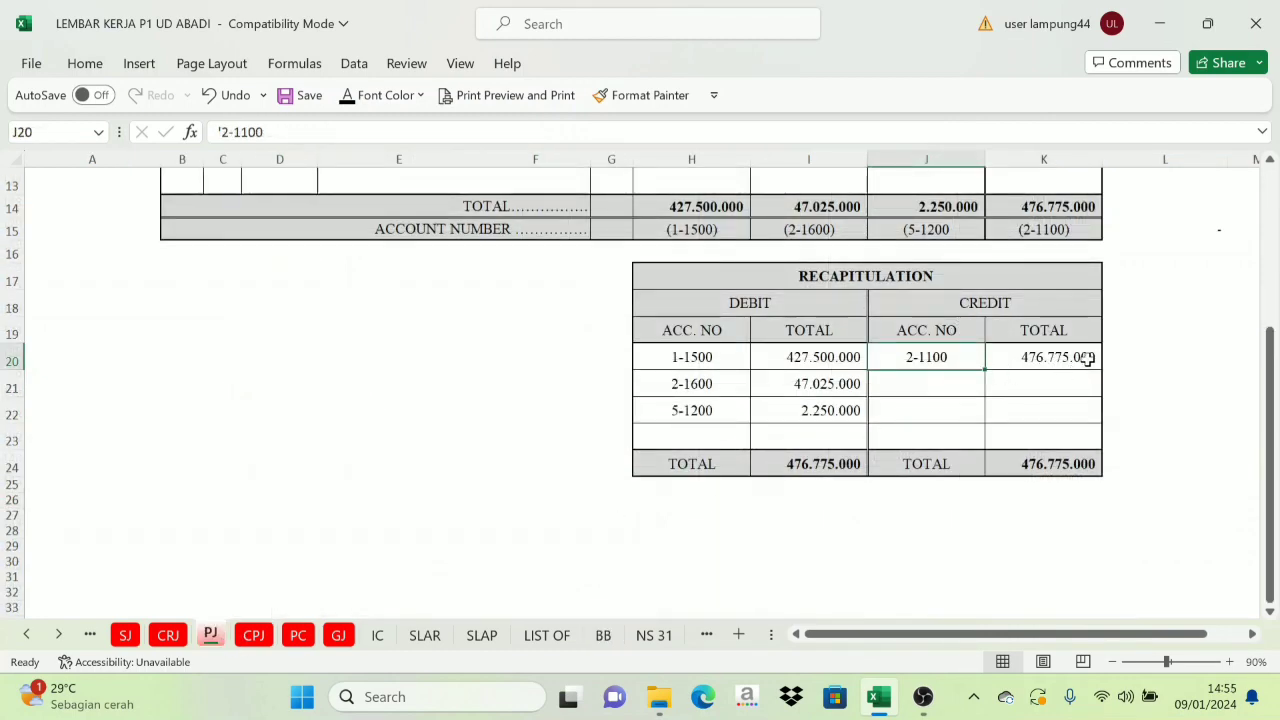
pyautogui.click(603, 636)
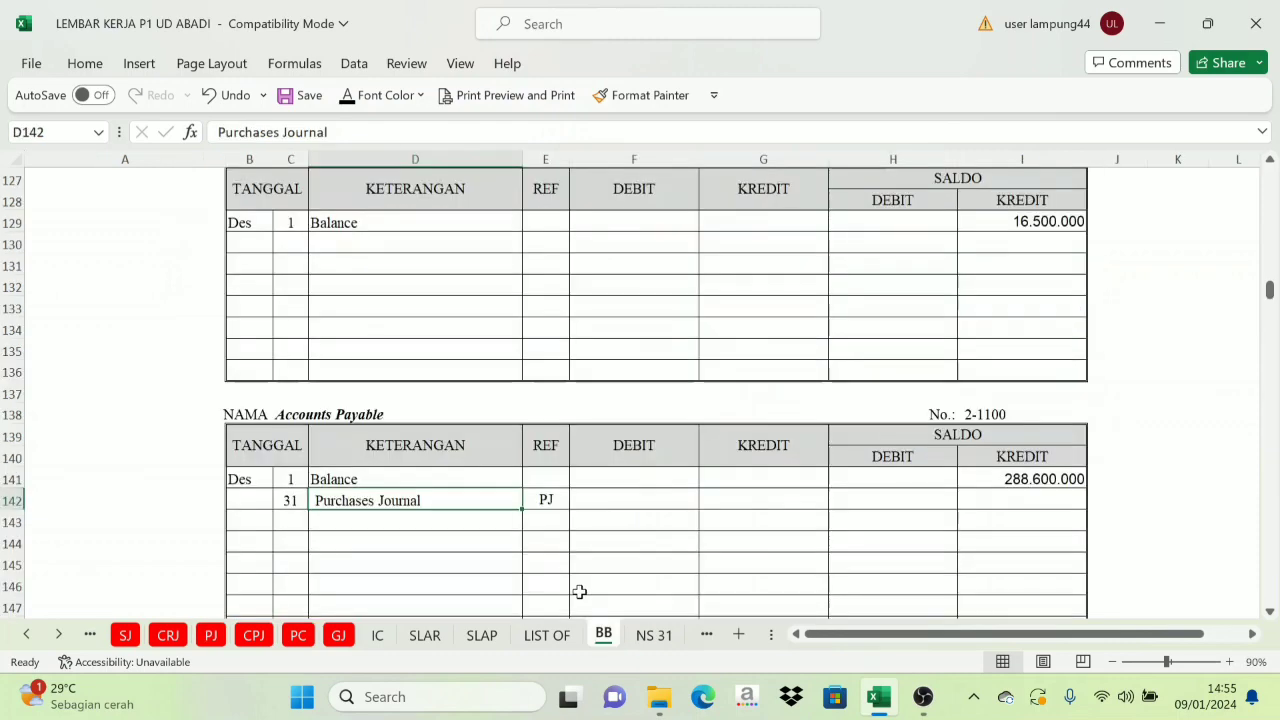
pyautogui.moveTo(634, 444); pyautogui.dragTo(746, 445)
pyautogui.click(730, 497)
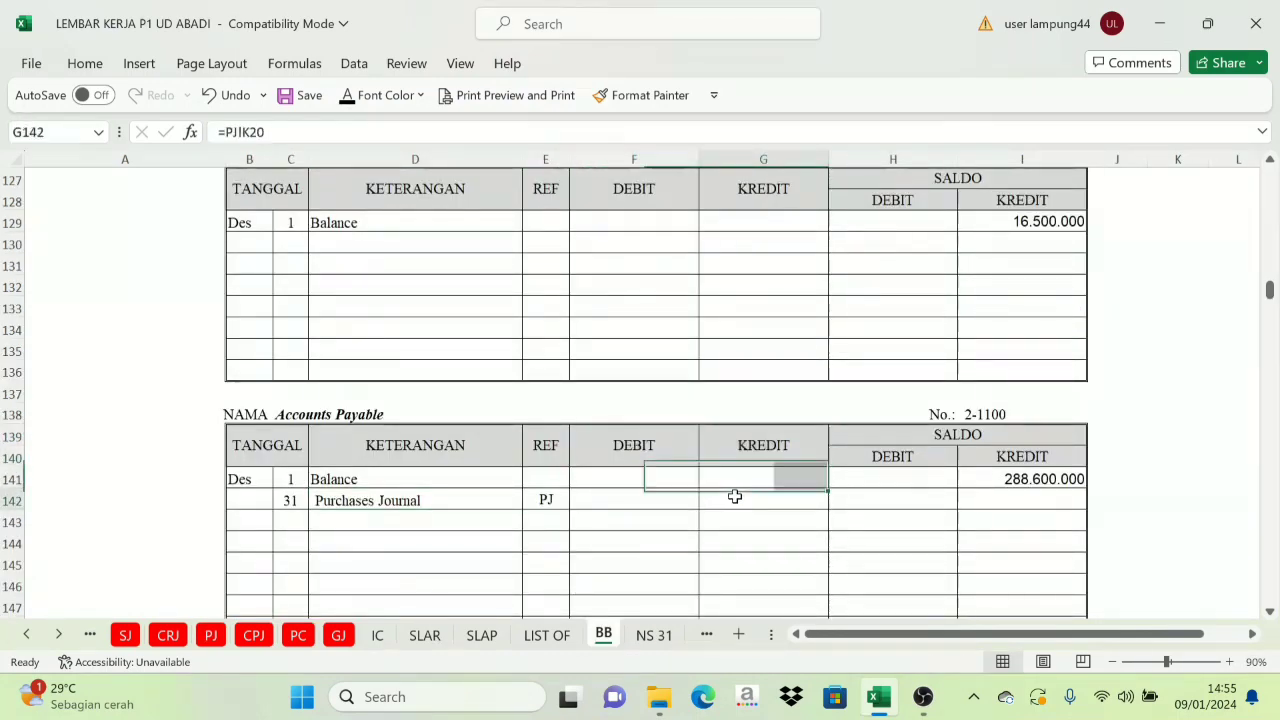
pyautogui.click(346, 100)
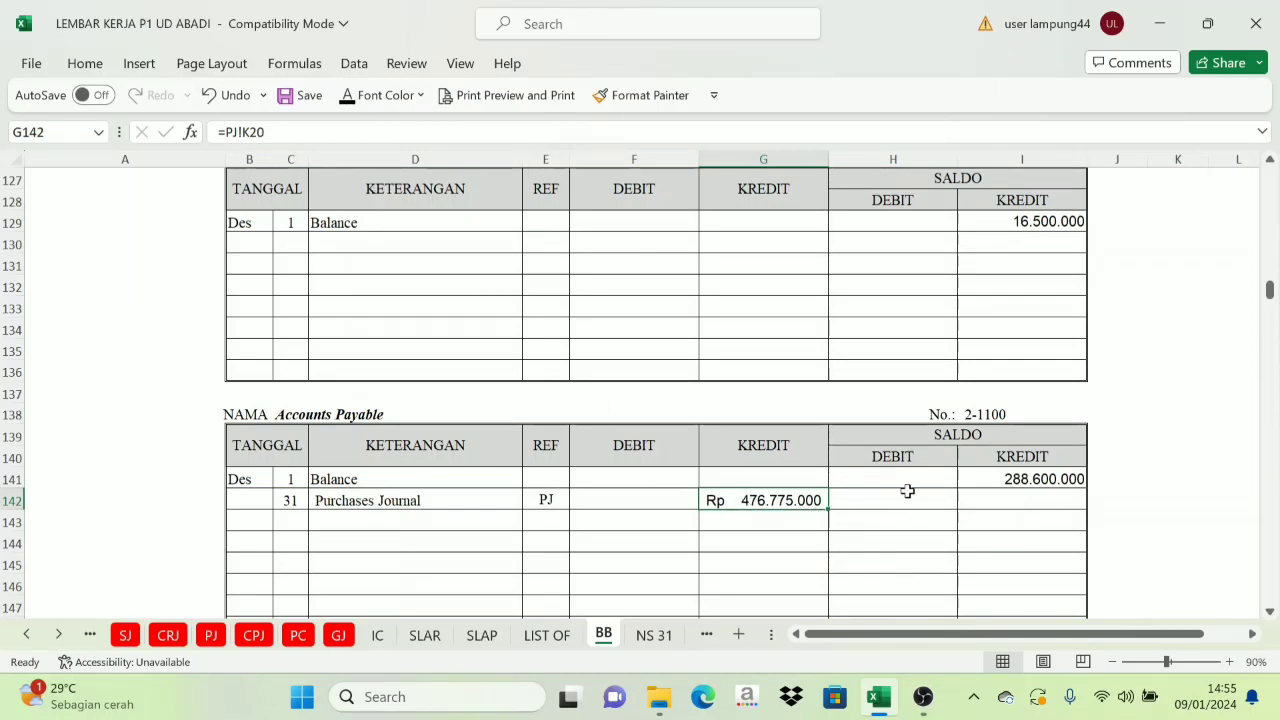
# Compare the Accounts Payable credit entry with its credit balance side and apply the black font colour to the new balance in I142
pyautogui.click(1028, 463)
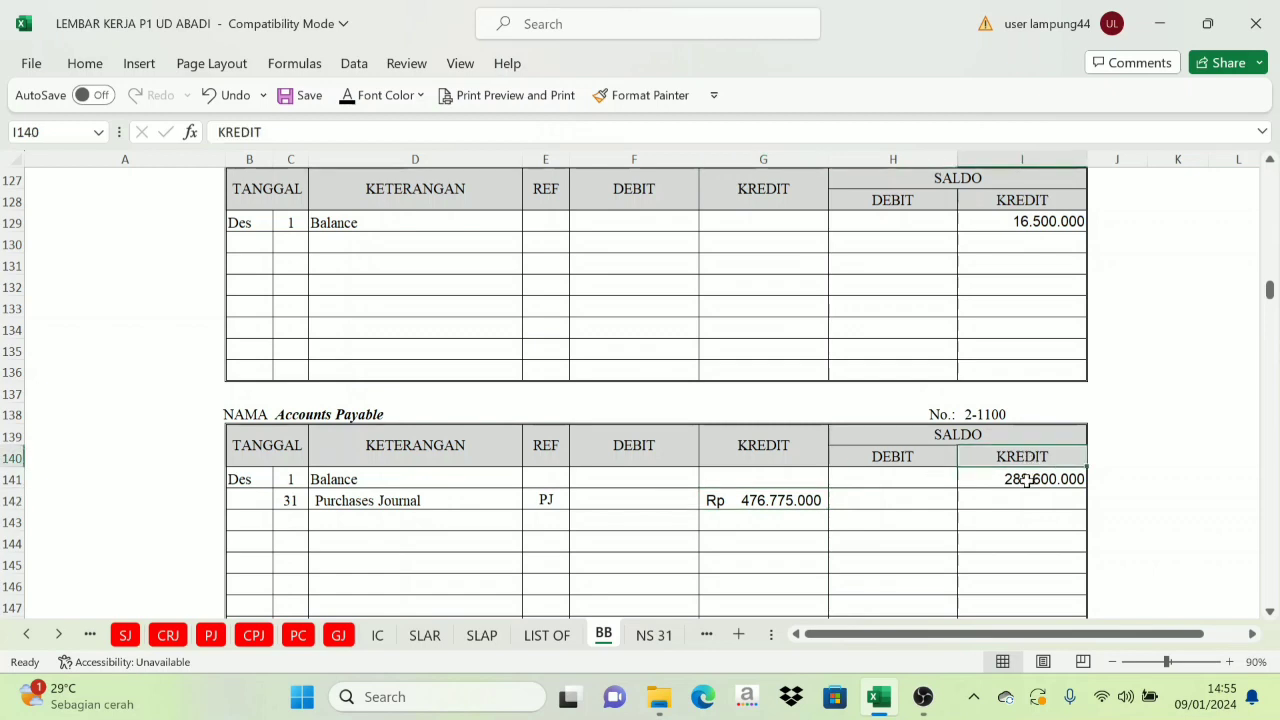
pyautogui.click(1033, 481)
pyautogui.click(776, 450)
pyautogui.click(763, 496)
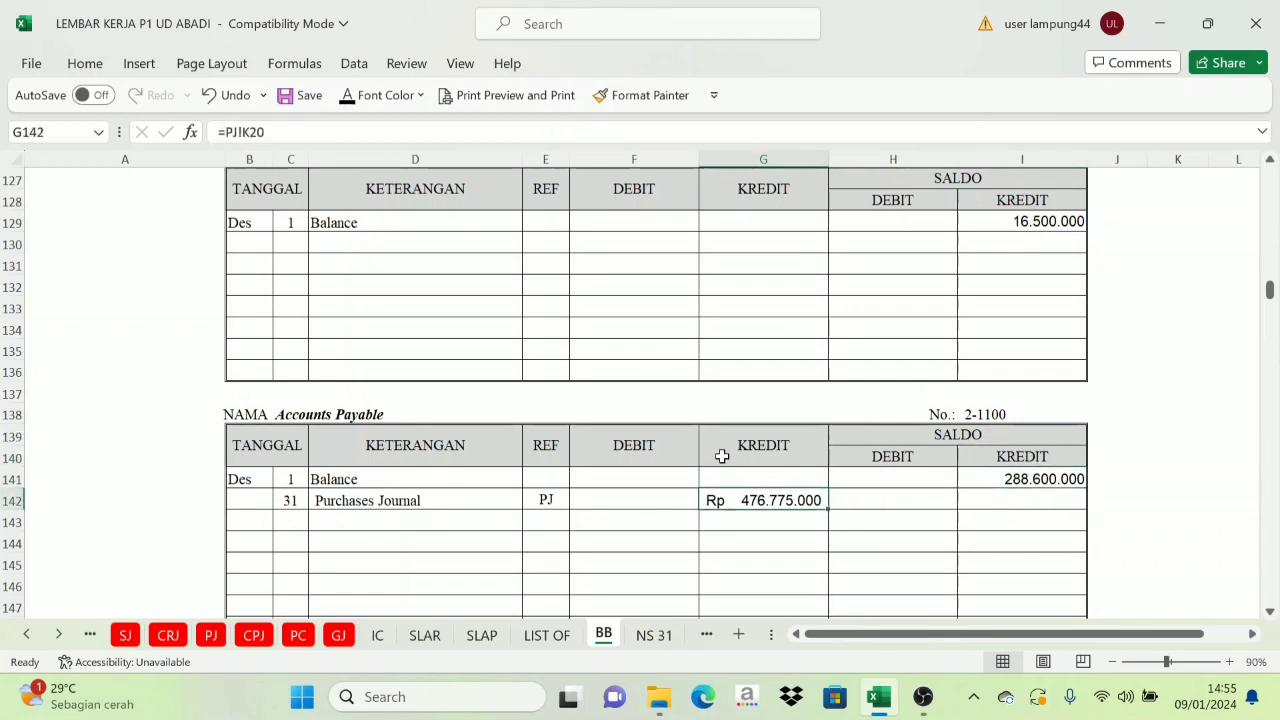
pyautogui.click(1015, 458)
pyautogui.click(790, 456)
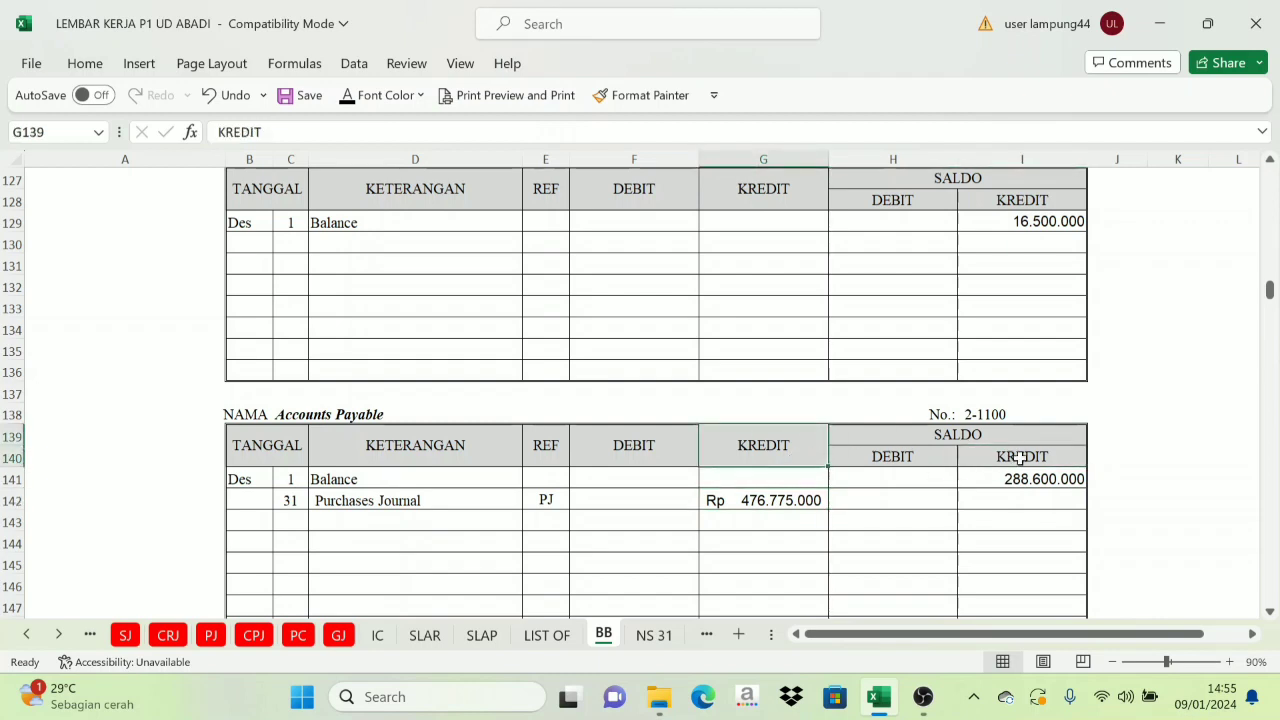
pyautogui.click(1015, 457)
pyautogui.click(766, 450)
pyautogui.click(759, 498)
pyautogui.click(1021, 496)
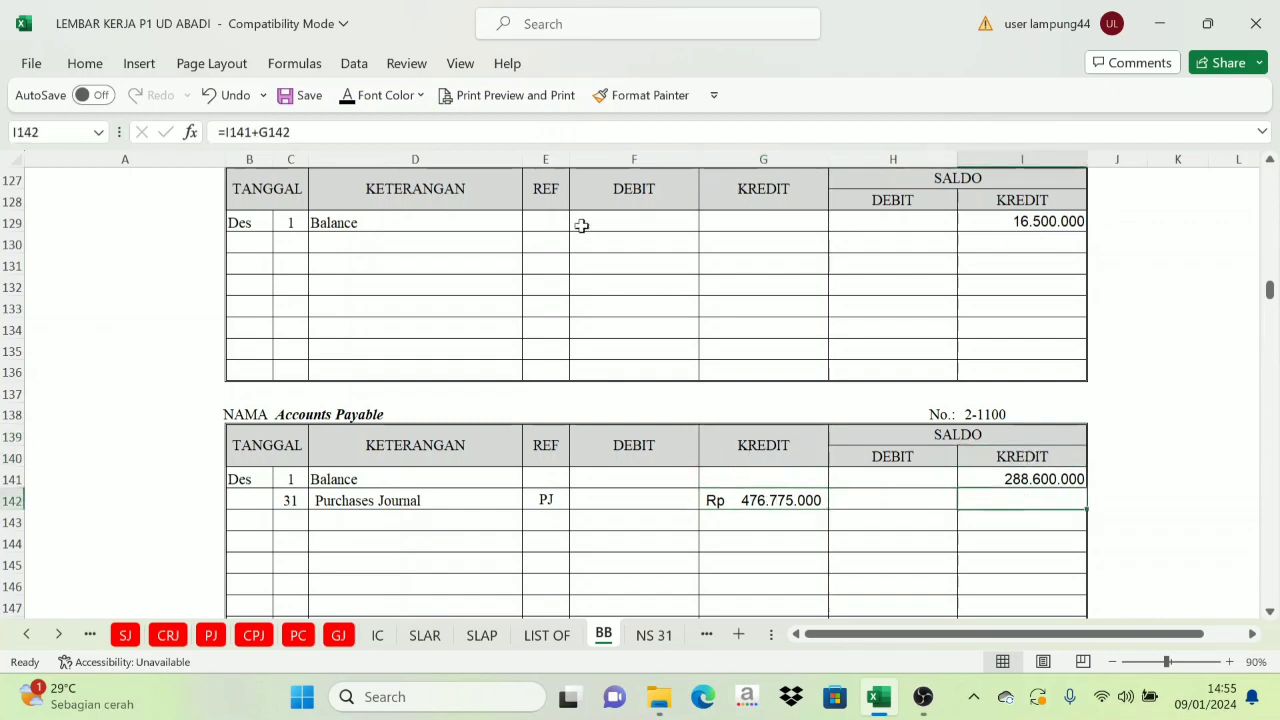
pyautogui.click(345, 95)
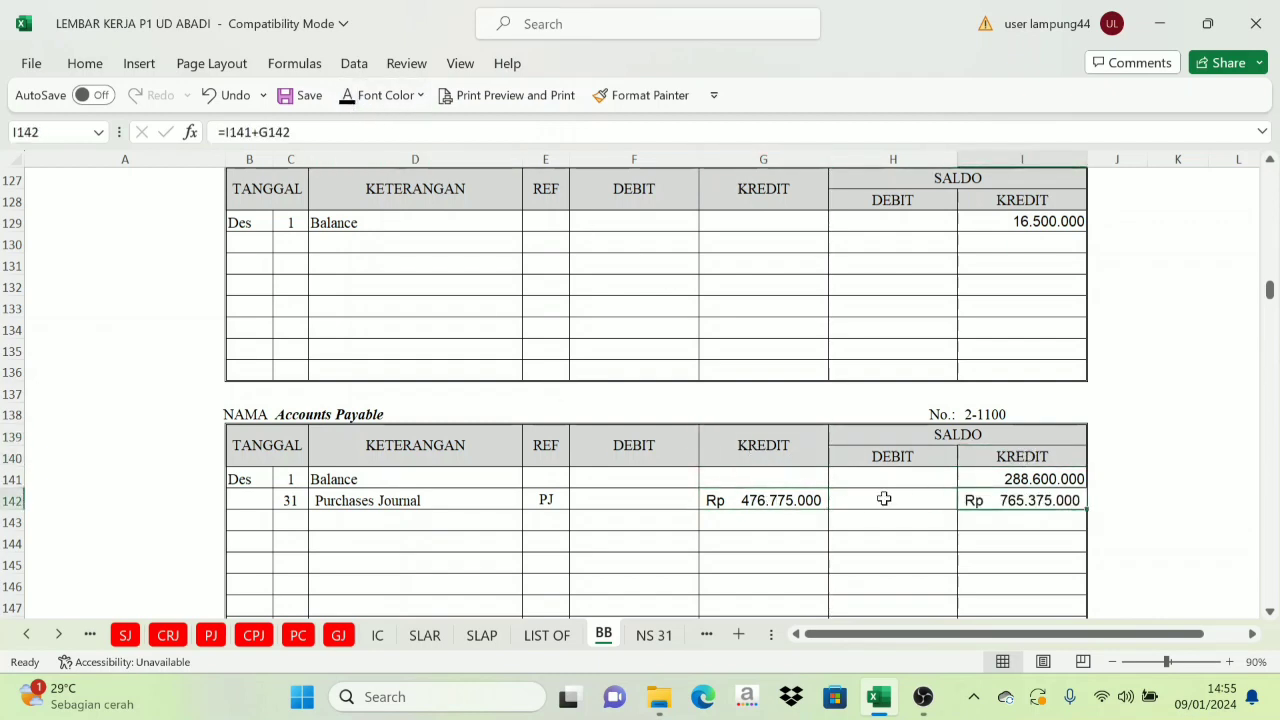
# Review the SJ, CRJ and PJ sheets and examine the recapitulation of the cash payment journal on CPJ
pyautogui.click(125, 635)
pyautogui.click(168, 635)
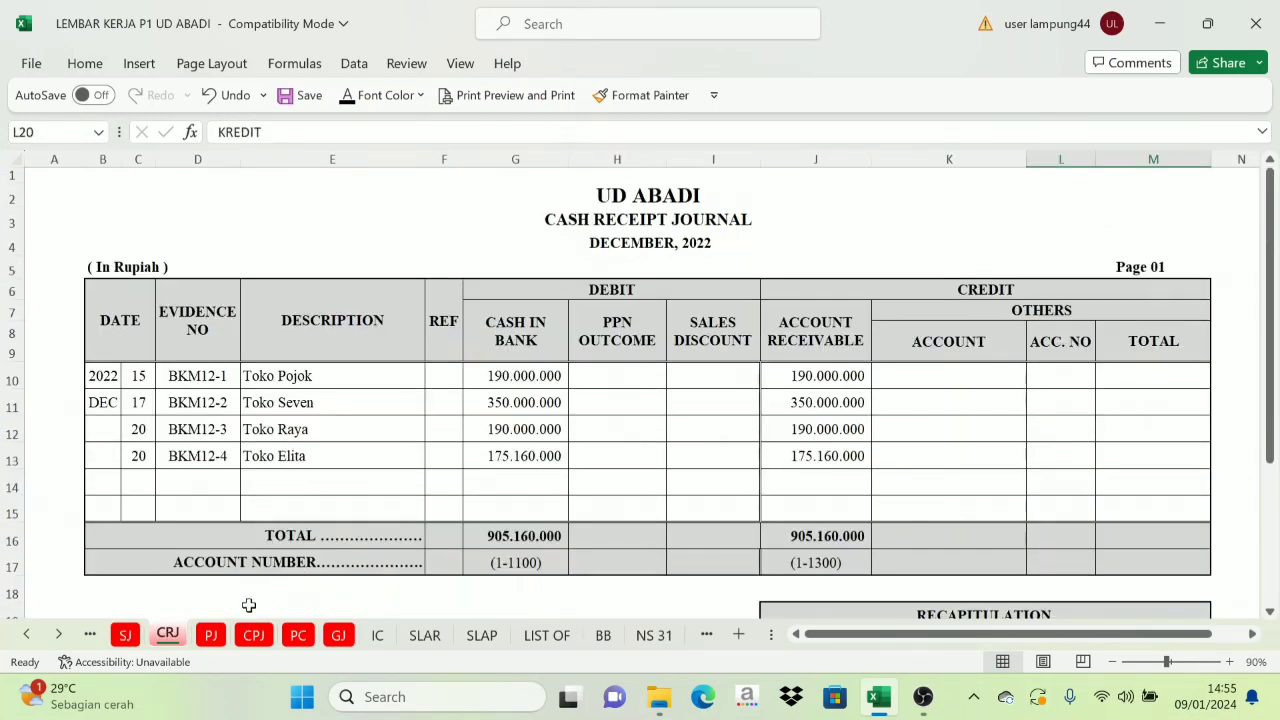
pyautogui.click(213, 636)
pyautogui.scroll(4, 394, 434)
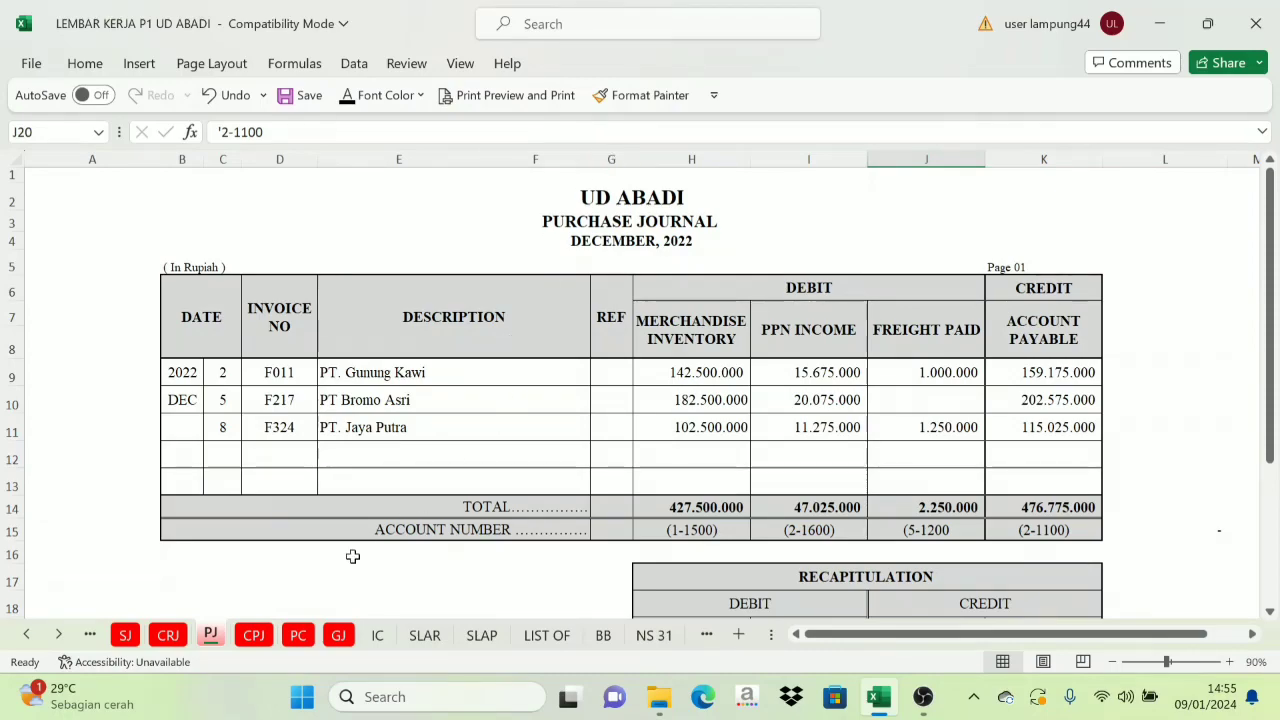
pyautogui.click(253, 635)
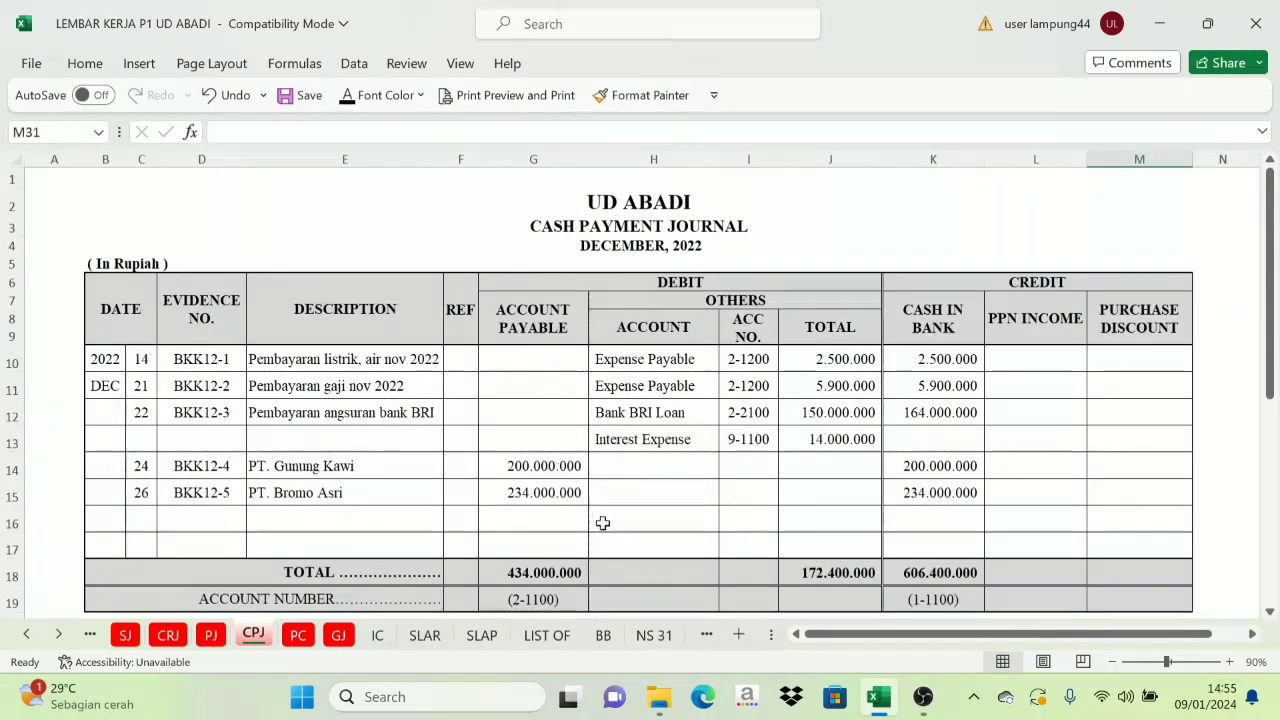
pyautogui.scroll(-4, 620, 520)
pyautogui.scroll(-2, 647, 516)
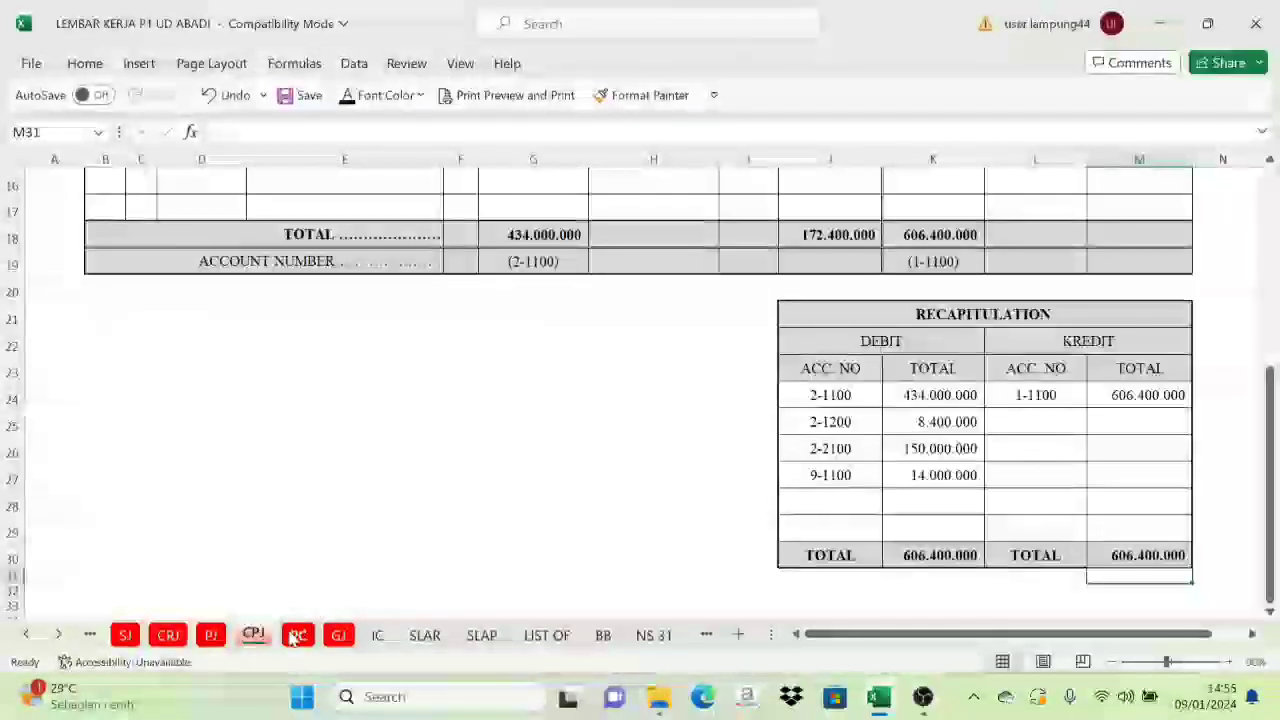
# Examine the petty cash recapitulation on PC and the entries of the general journal on GJ
pyautogui.click(297, 635)
pyautogui.scroll(-3, 557, 429)
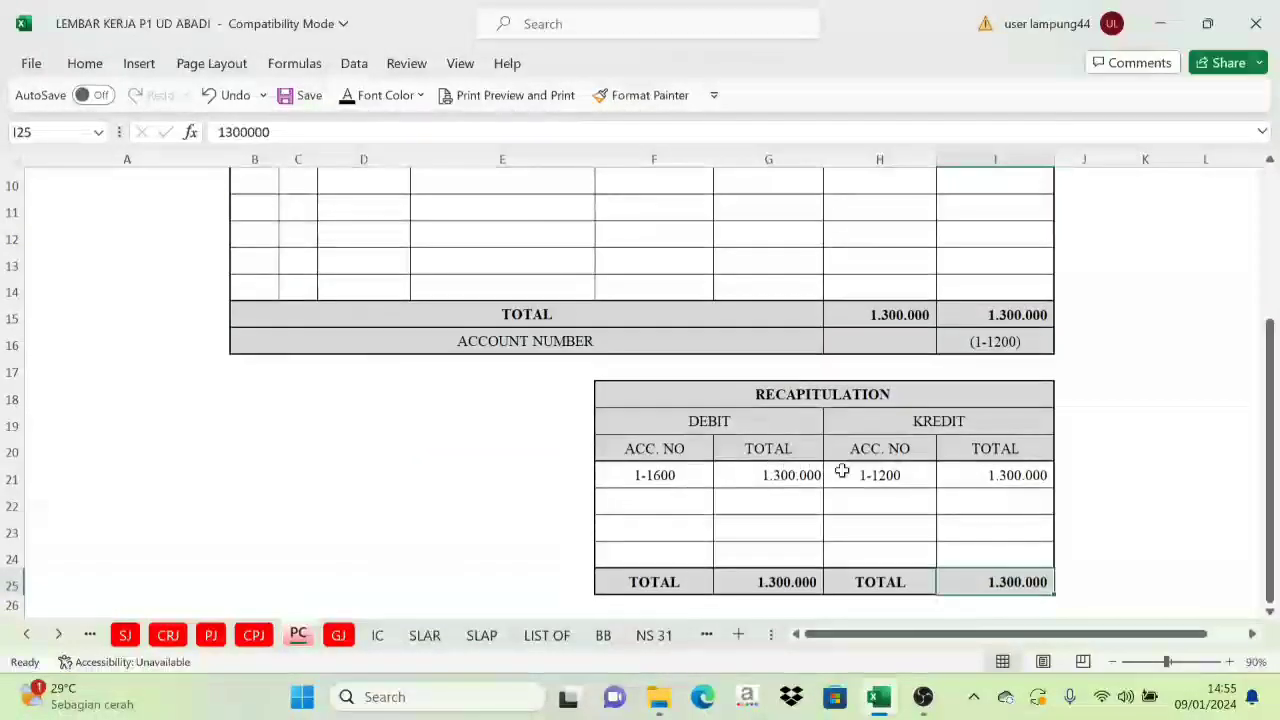
pyautogui.click(339, 636)
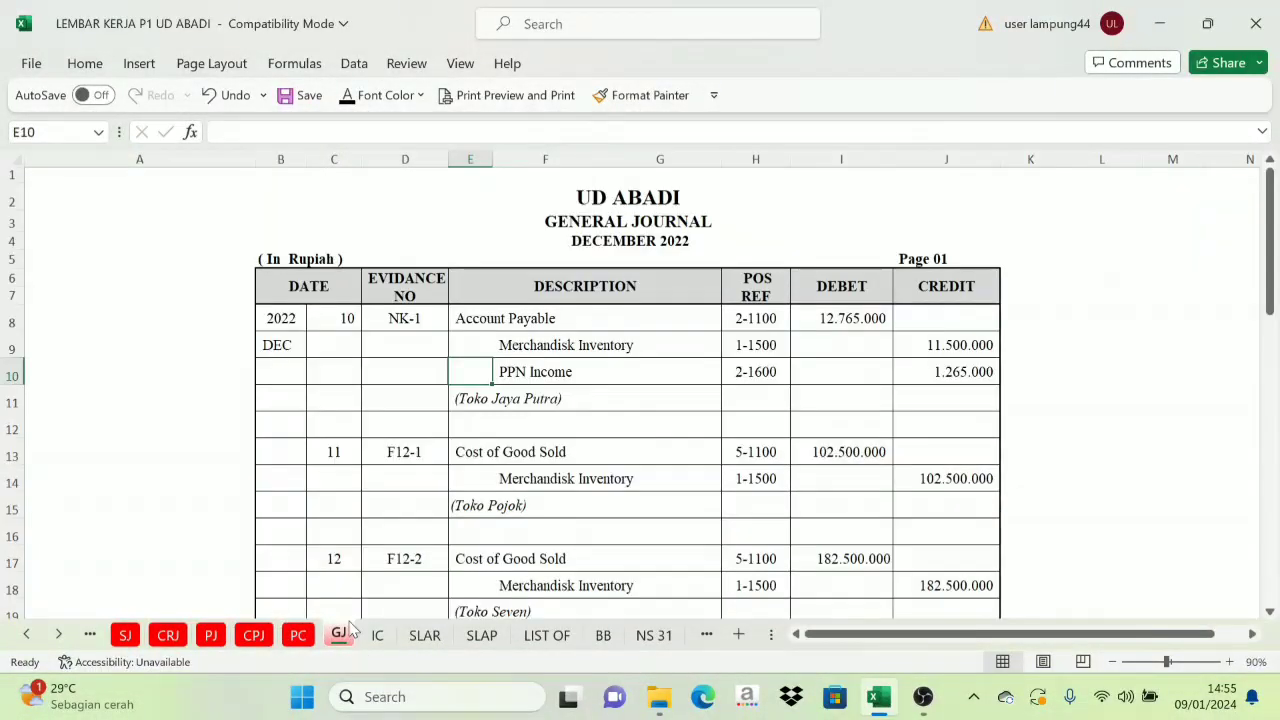
pyautogui.scroll(-3, 418, 495)
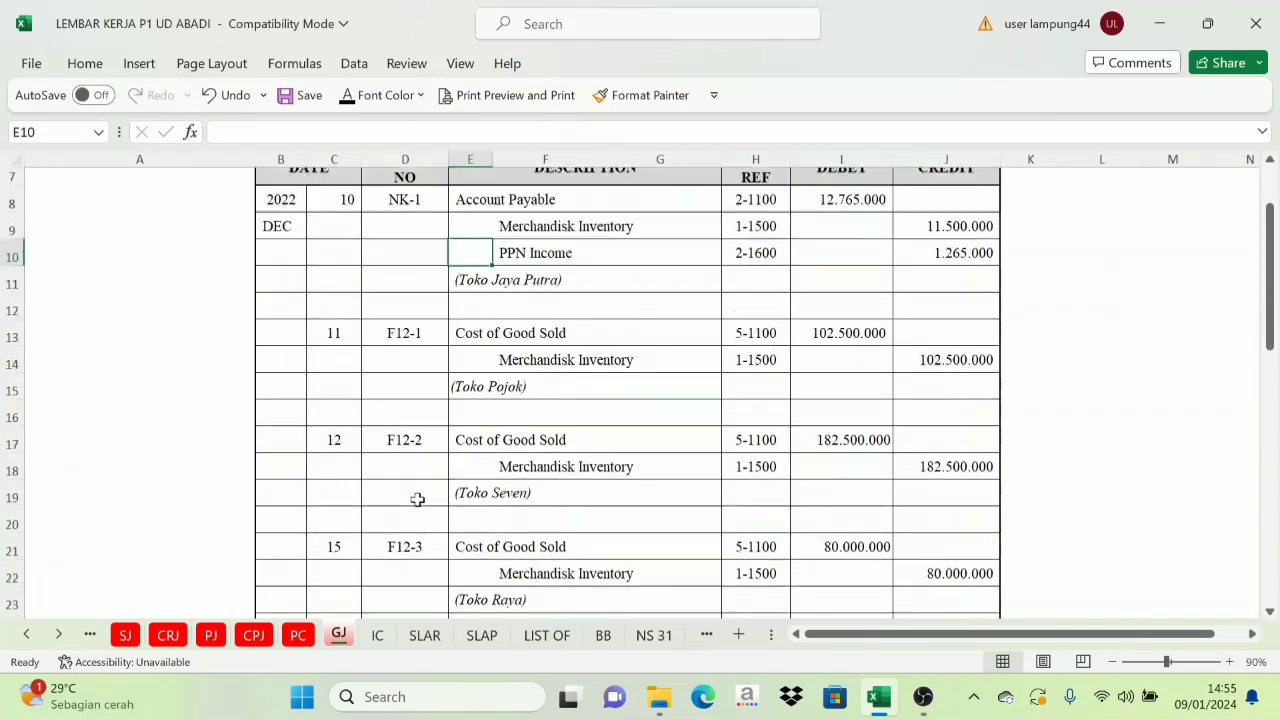
pyautogui.scroll(3, 395, 510)
pyautogui.scroll(-1, 395, 515)
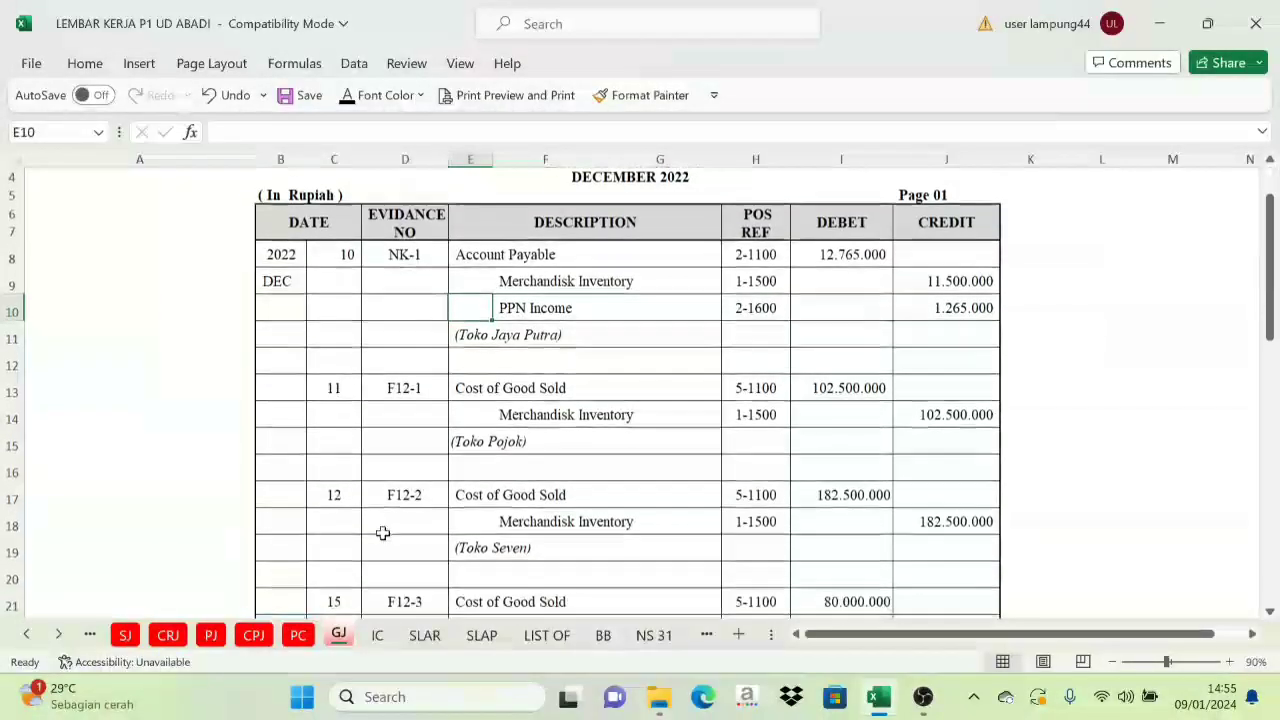
pyautogui.scroll(1, 548, 411)
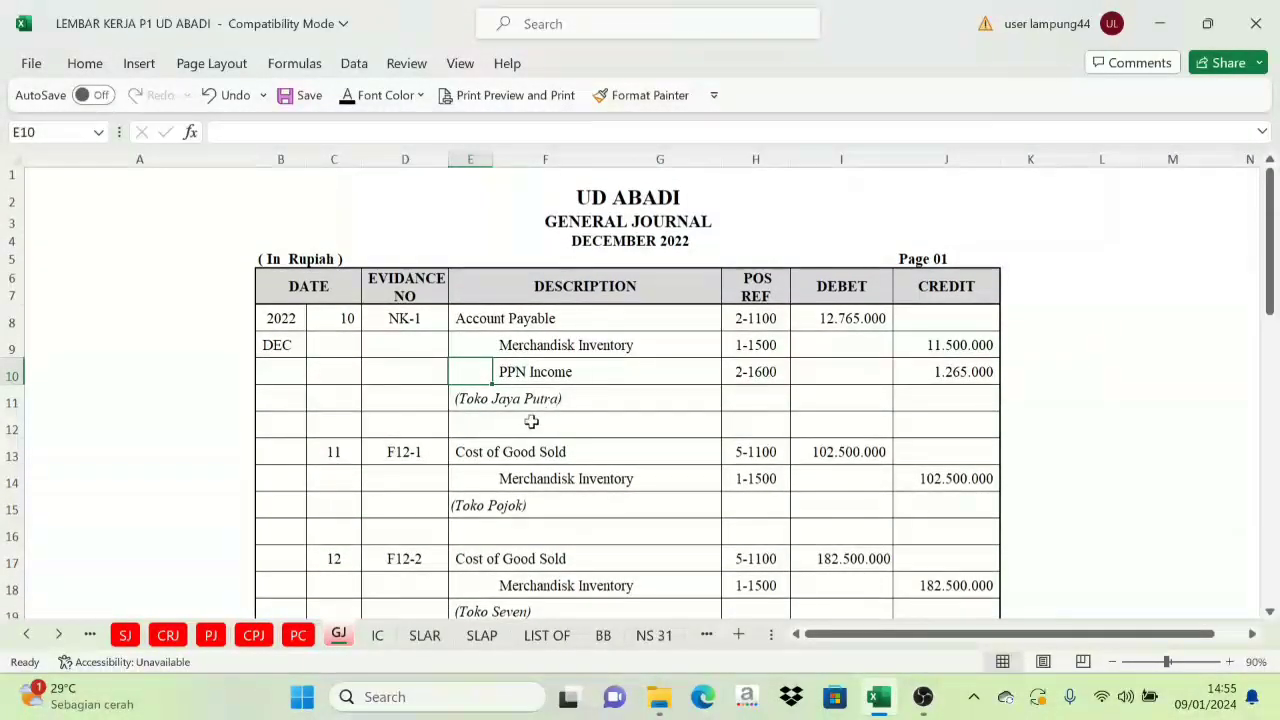
# Go through the journal sheets SJ, CRJ, PJ, CPJ and PC in order
pyautogui.click(128, 638)
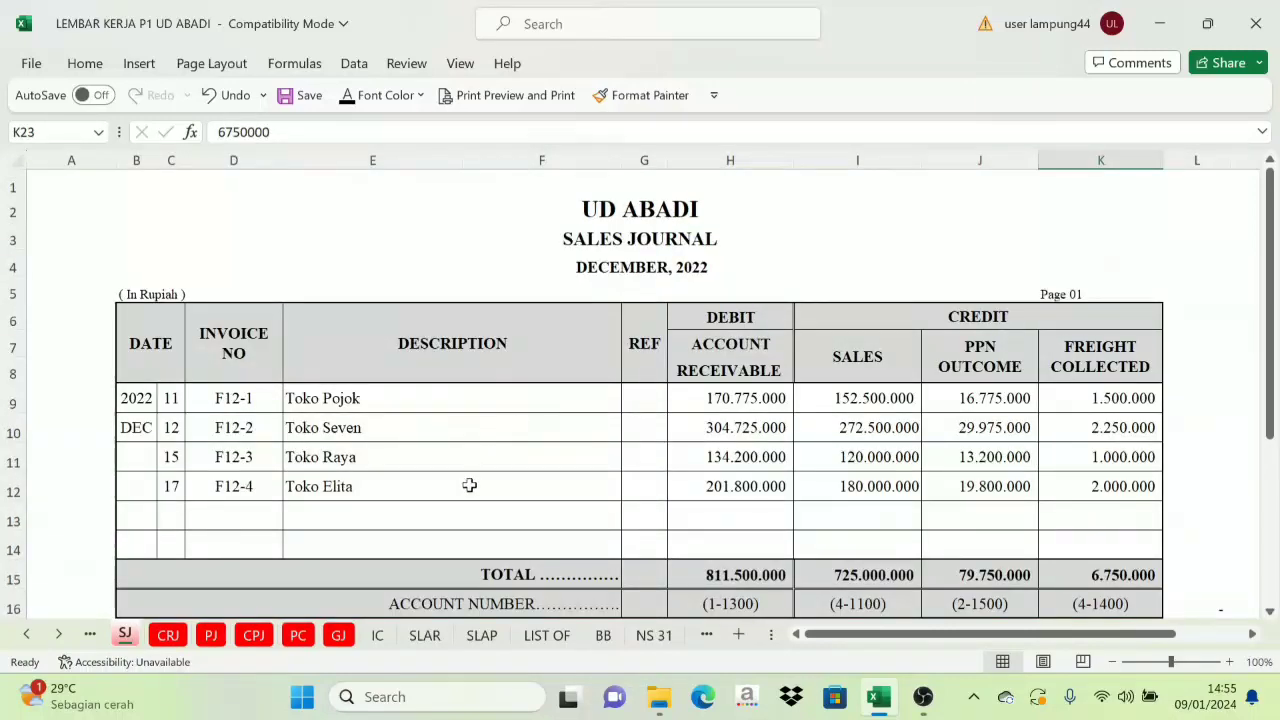
pyautogui.click(168, 637)
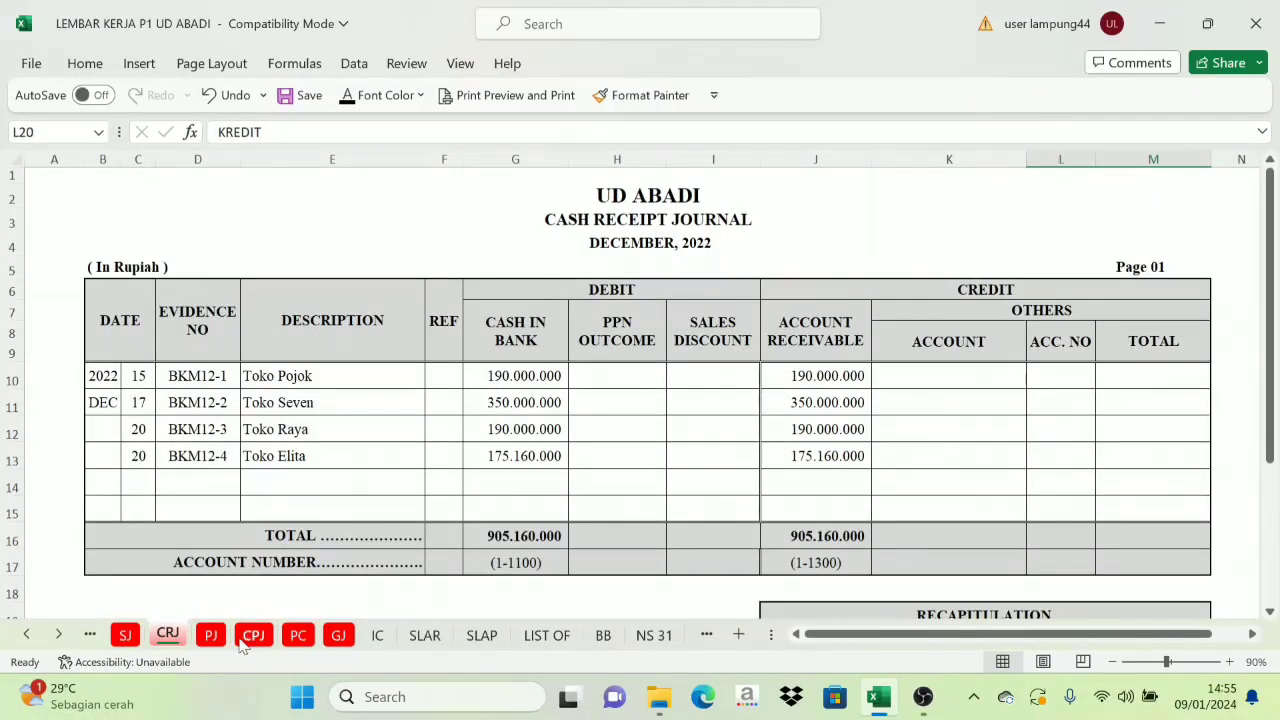
pyautogui.click(211, 636)
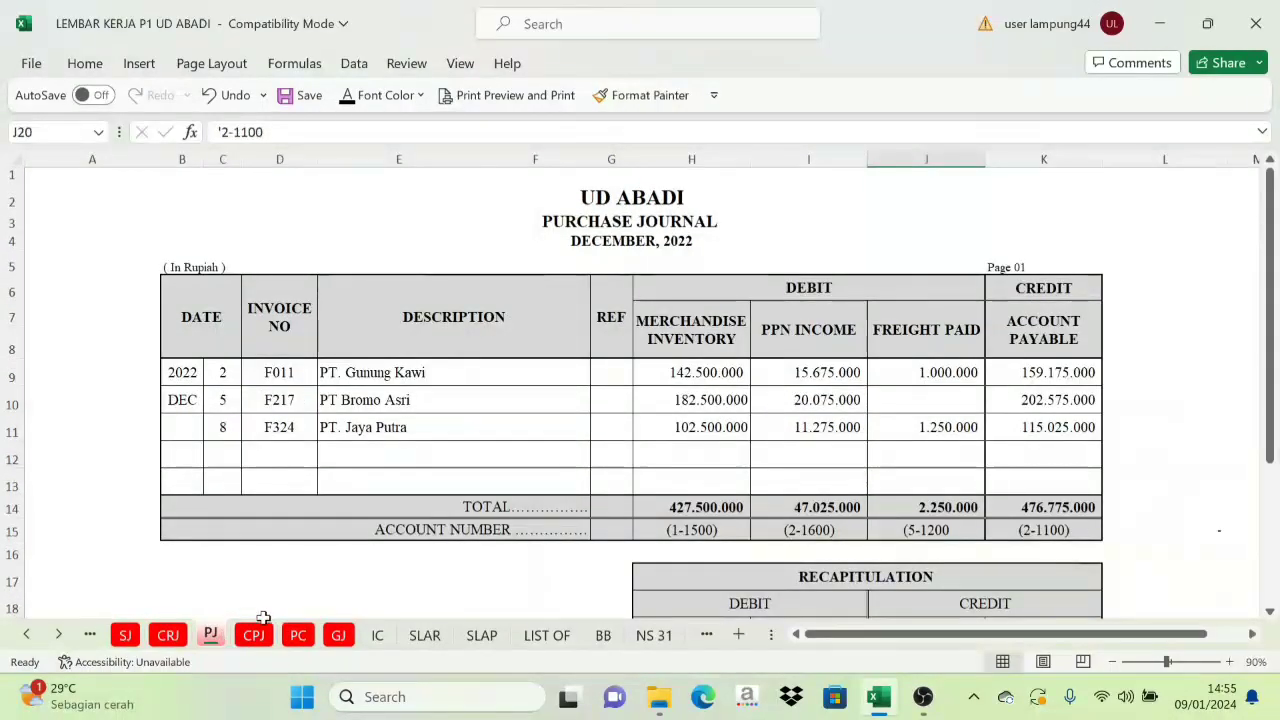
pyautogui.click(253, 636)
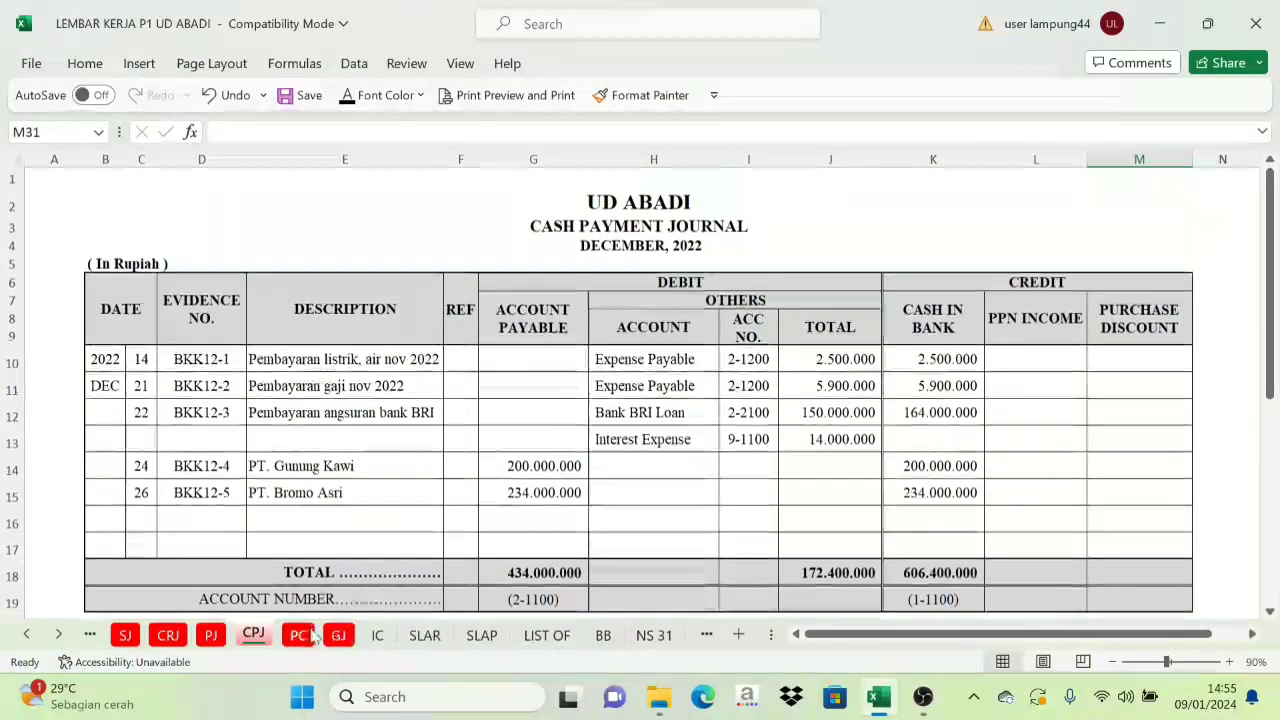
pyautogui.click(300, 636)
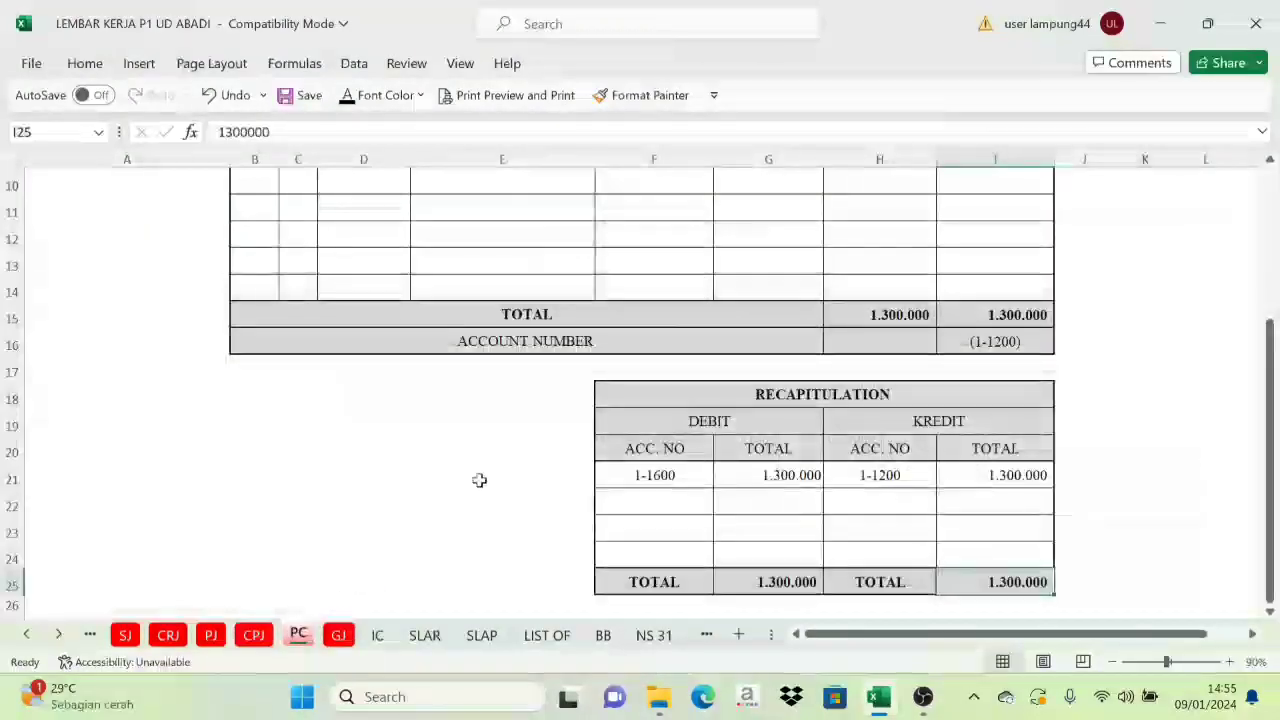
# Examine the general journal's entries and its recapitulation of debit and credit accounts on the GJ sheet
pyautogui.click(338, 636)
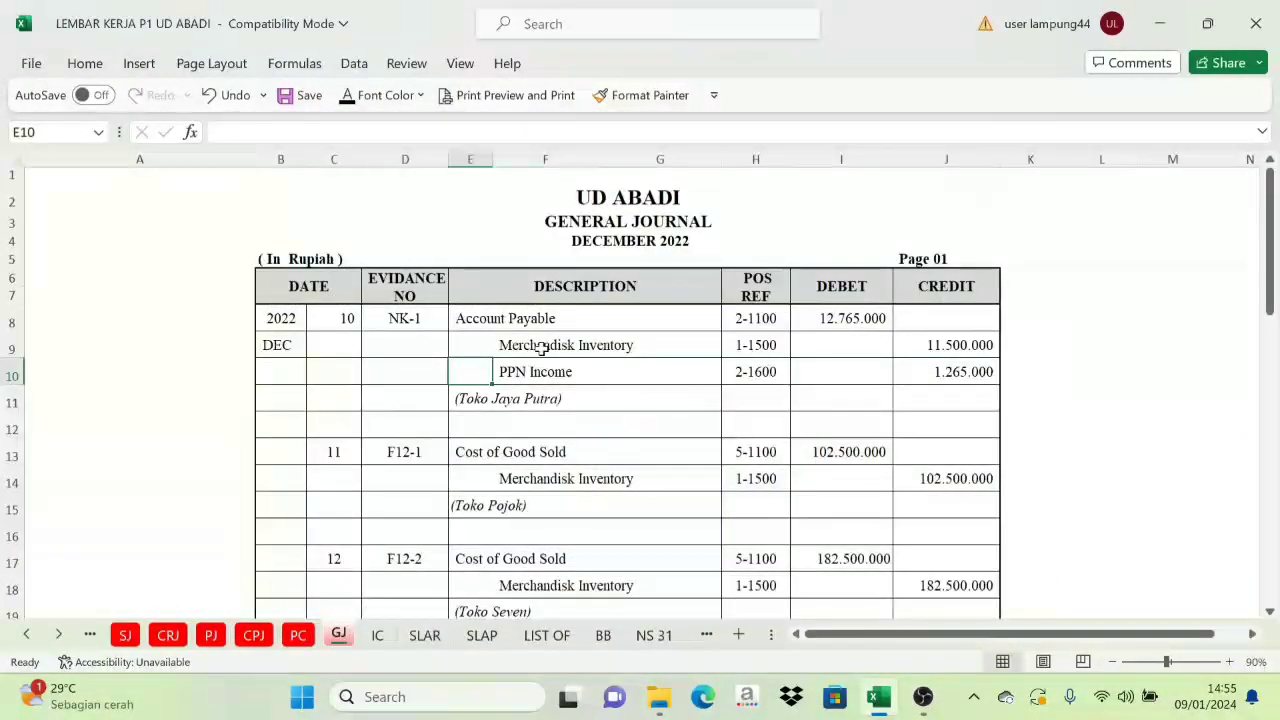
pyautogui.scroll(-9, 666, 397)
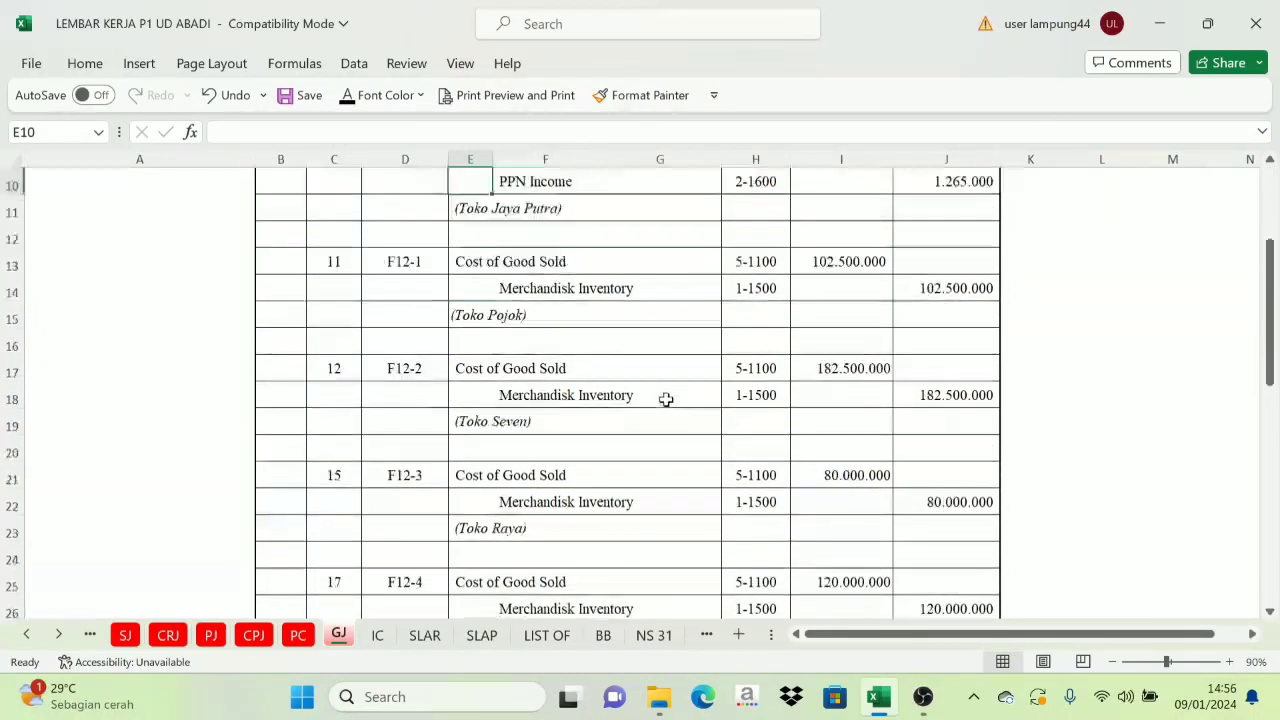
pyautogui.scroll(-1, 723, 447)
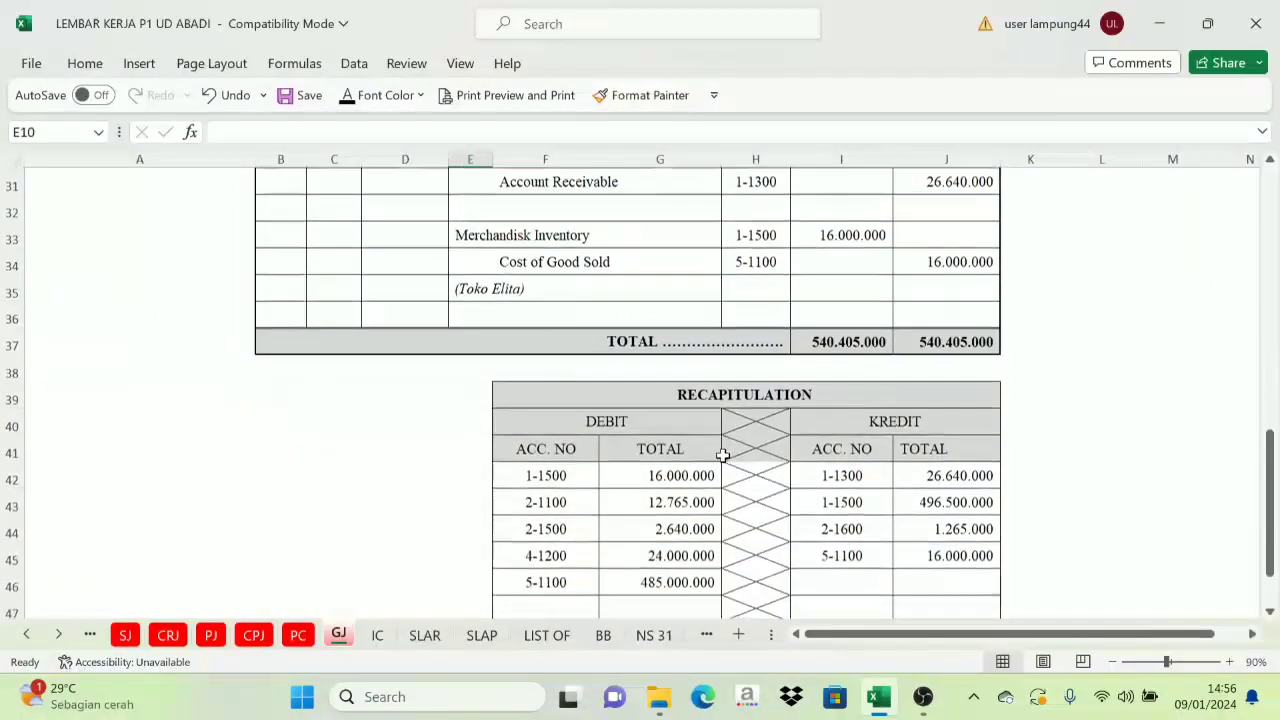
pyautogui.click(722, 398)
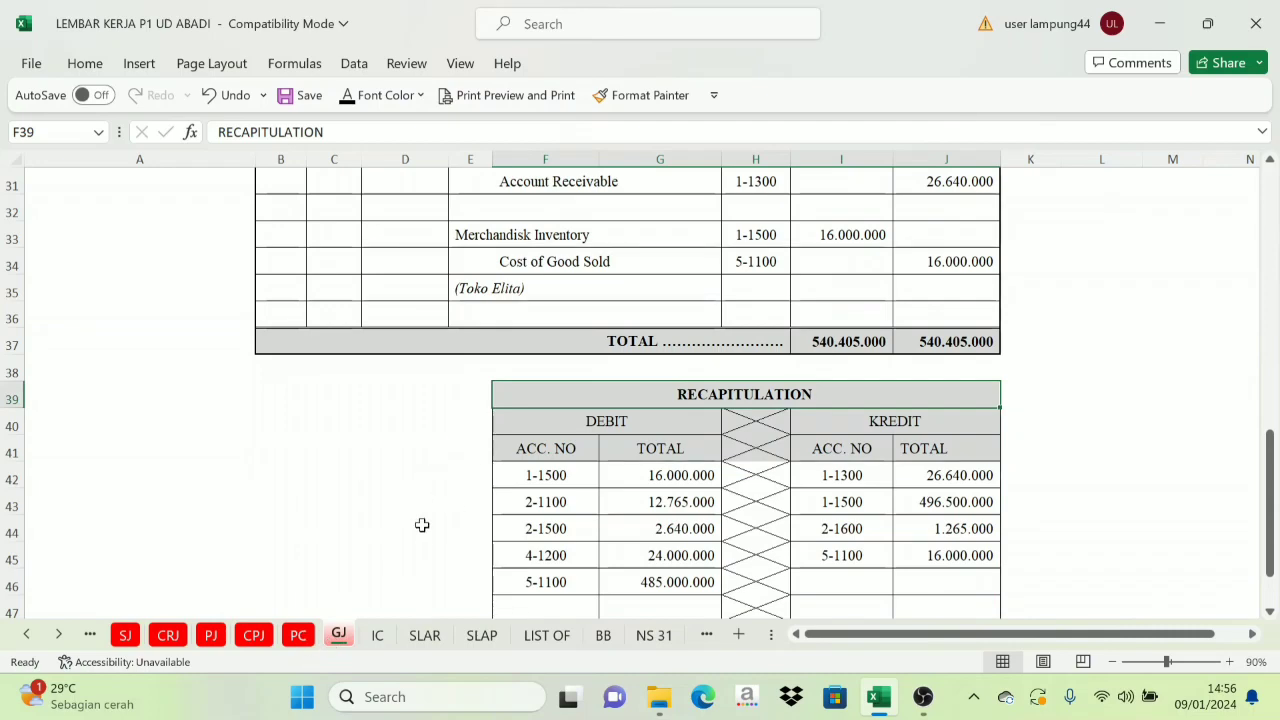
pyautogui.scroll(10, 606, 431)
# Compare the petty cash journal on the PC sheet with its debit and credit recapitulation
pyautogui.click(297, 636)
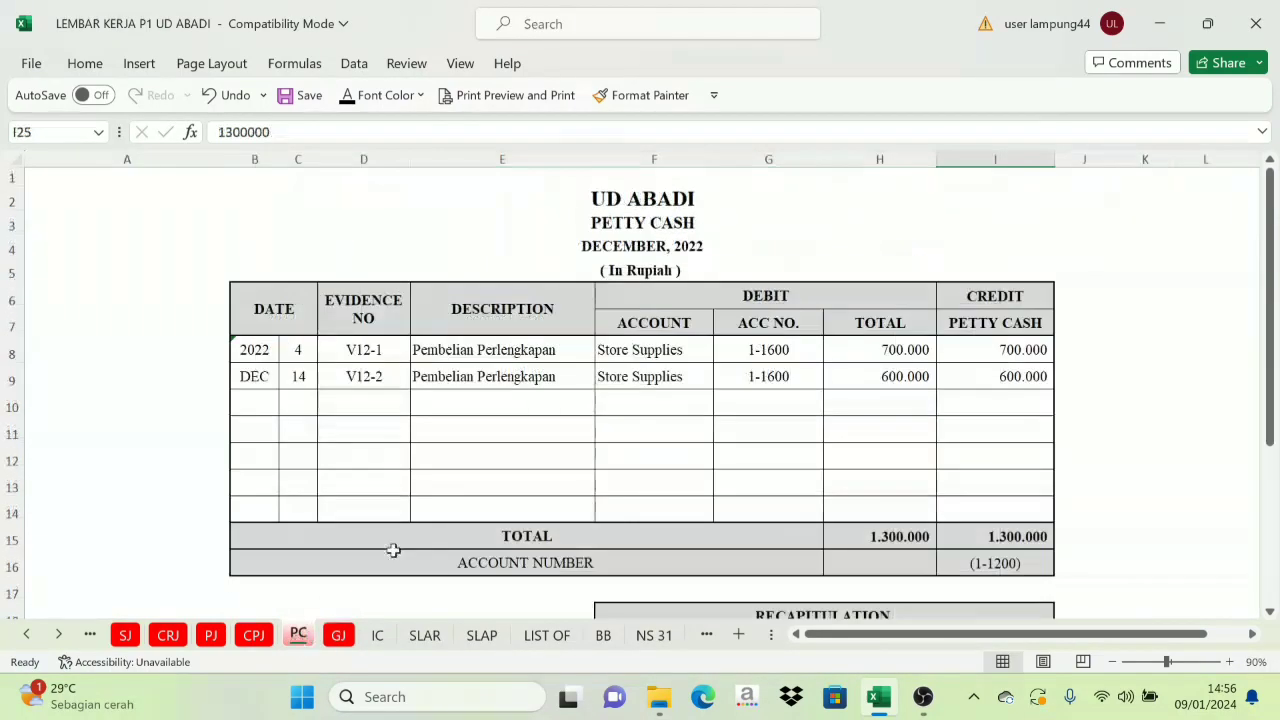
pyautogui.scroll(-5, 529, 445)
pyautogui.scroll(1, 734, 374)
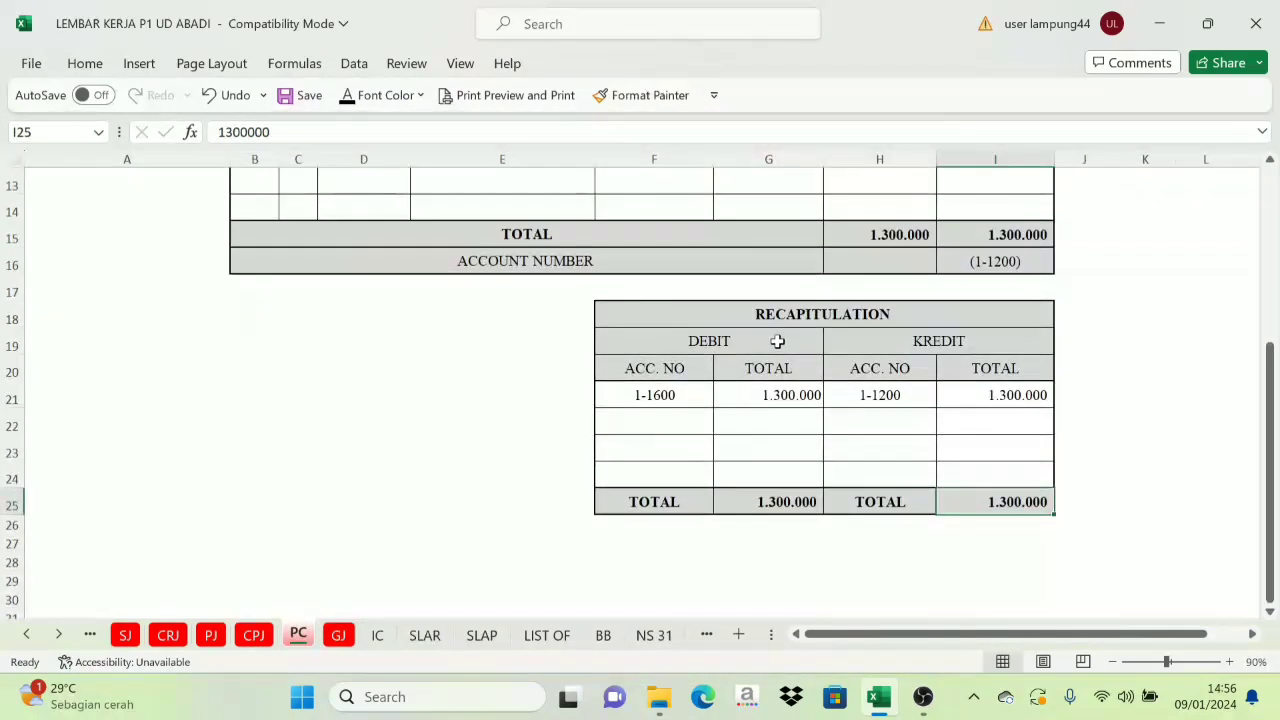
pyautogui.scroll(4, 710, 263)
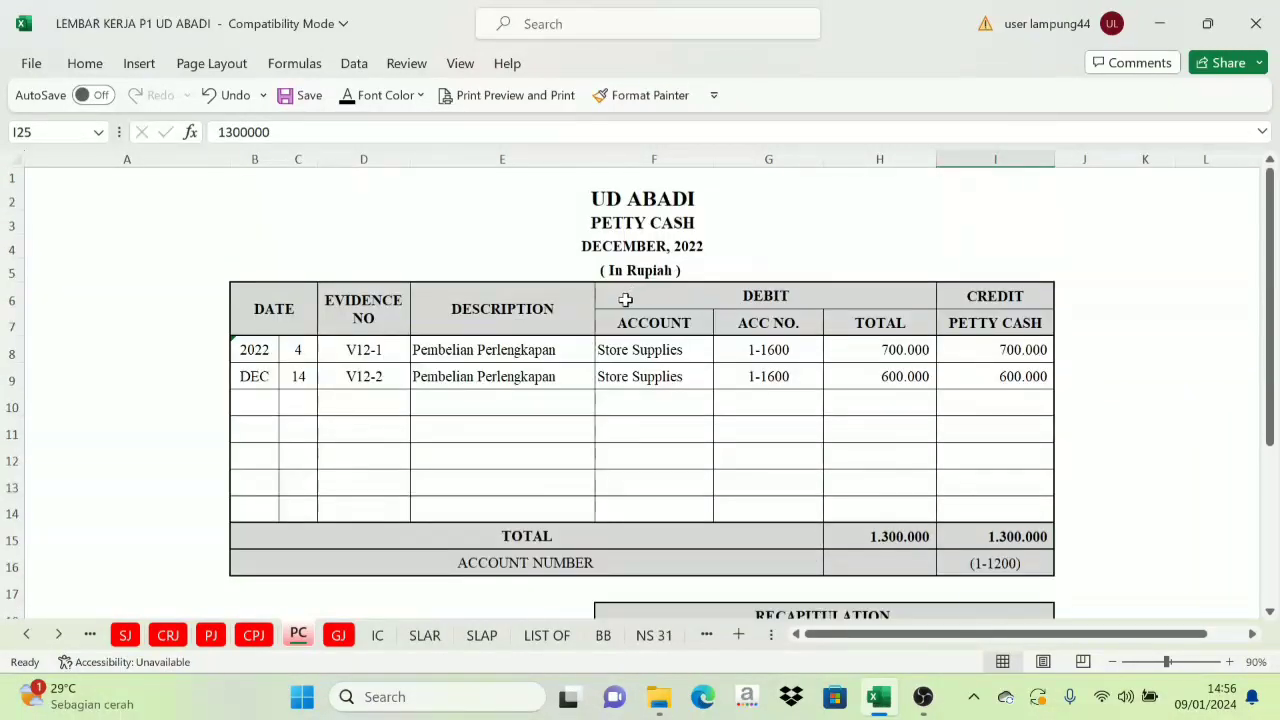
# Apply the black font colour to all cells of the BB sheet
pyautogui.click(603, 636)
pyautogui.scroll(19, 523, 543)
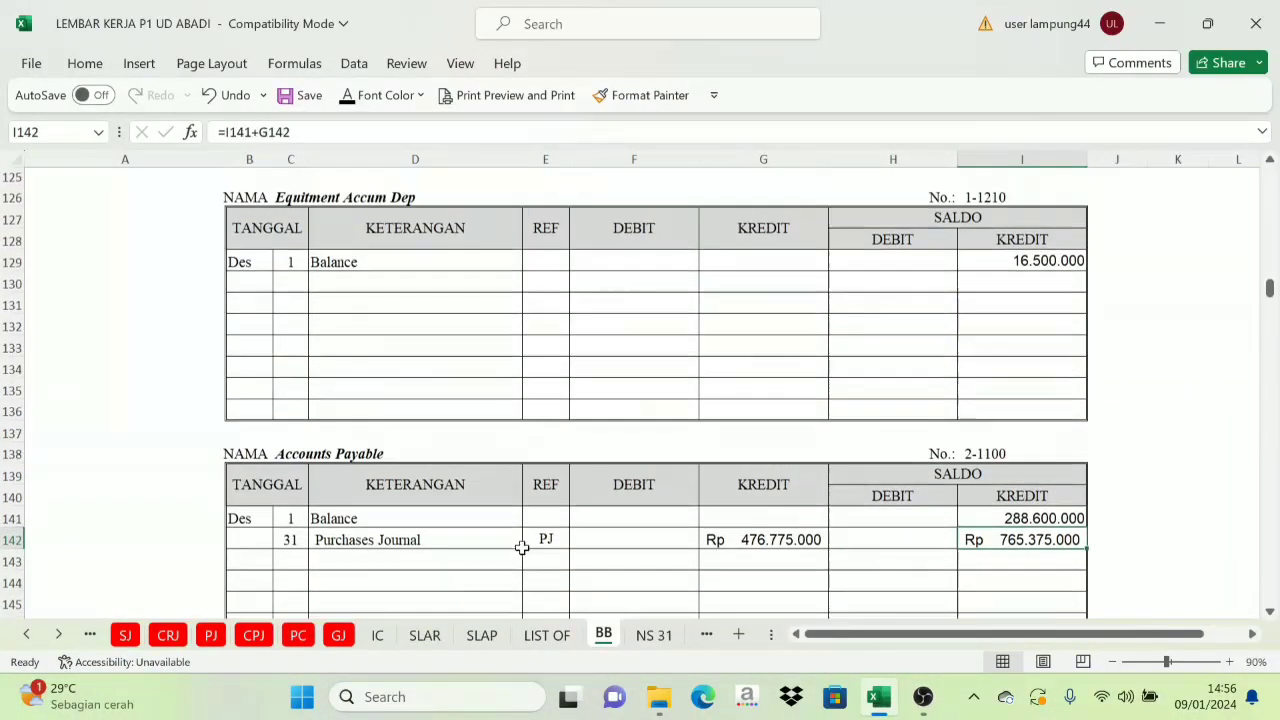
pyautogui.click(12, 159)
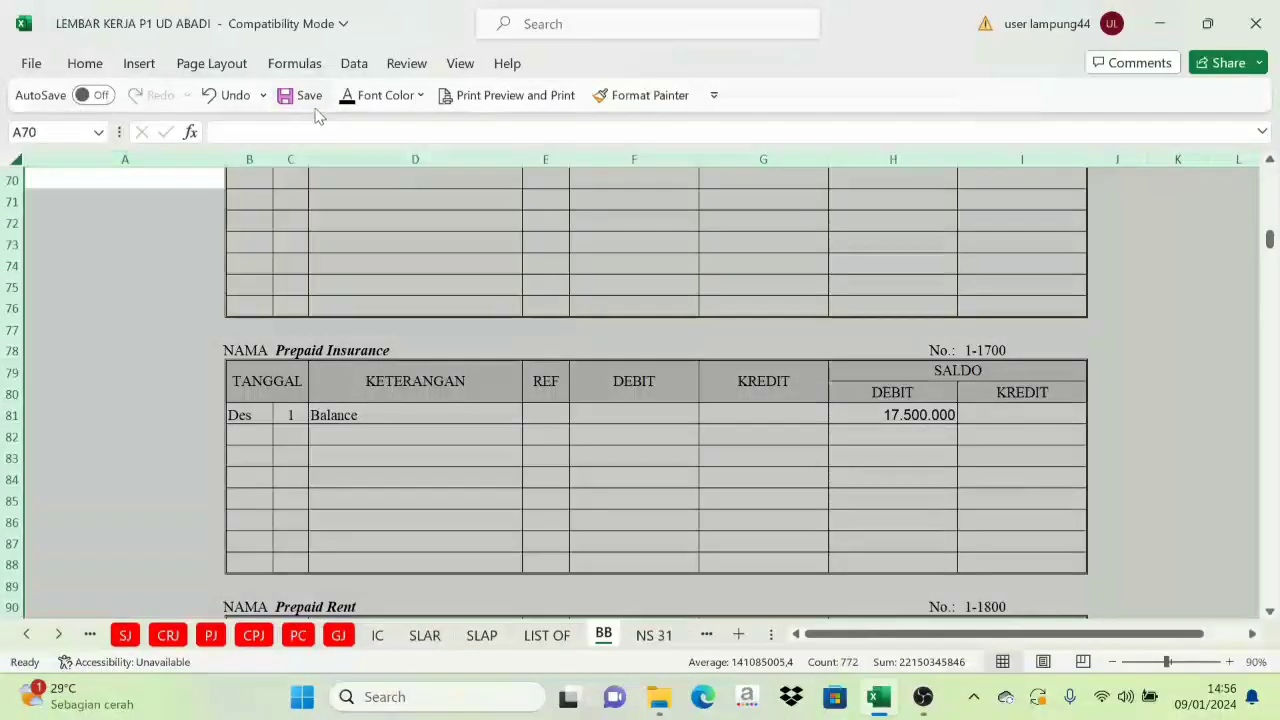
pyautogui.click(561, 395)
# Review the posted entries and balances of Cash In Bank, Petty Cash and Accounts Receivable on the BB sheet
pyautogui.scroll(20, 550, 395)
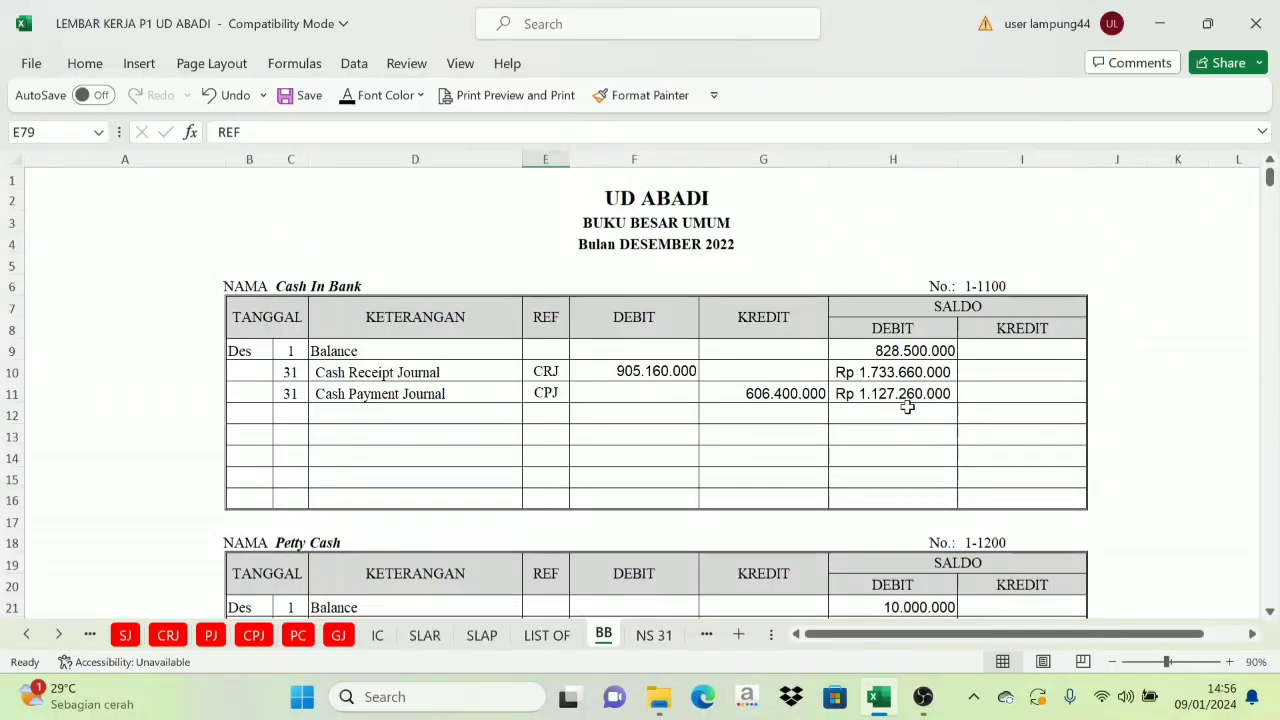
pyautogui.scroll(-6, 910, 407)
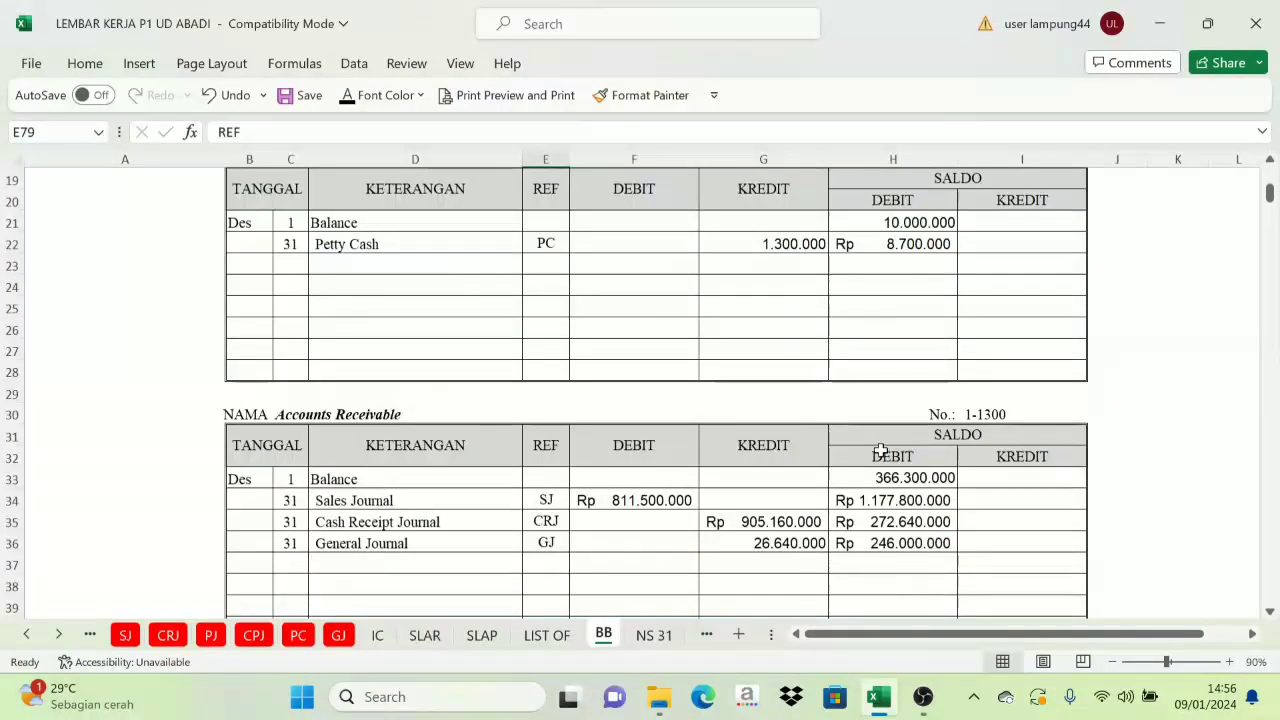
pyautogui.scroll(2, 630, 393)
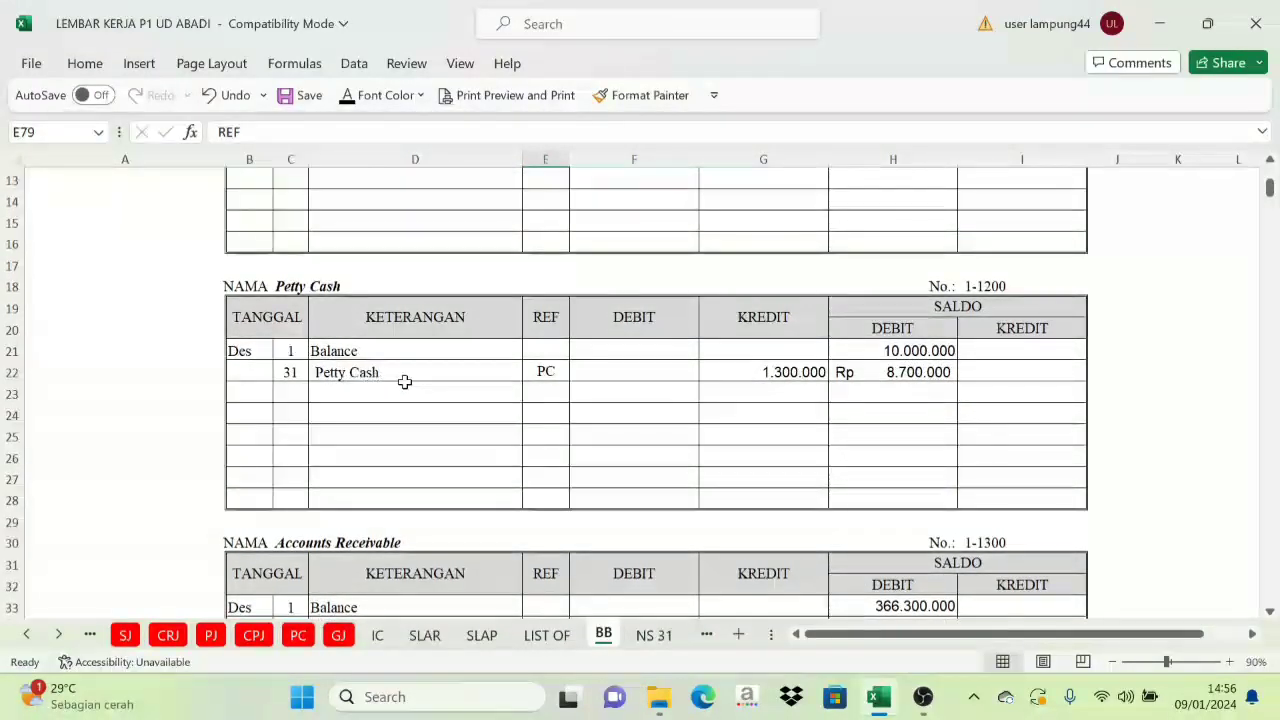
# Review the remaining general ledger accounts on the BB sheet, from Allowance for Doubtful Debt to Interest Expense and Bank Service Charge
pyautogui.scroll(-20, 891, 388)
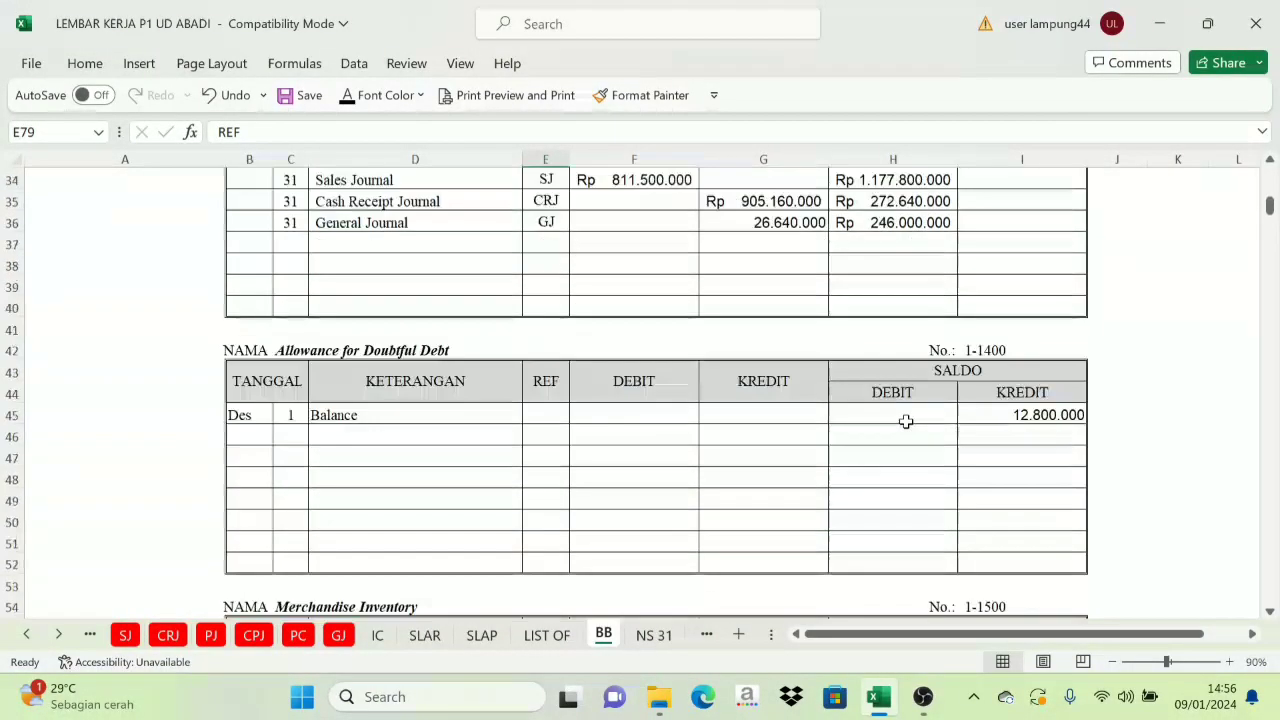
pyautogui.moveTo(1270, 270); pyautogui.dragTo(1269, 595)
pyautogui.scroll(5, 722, 478)
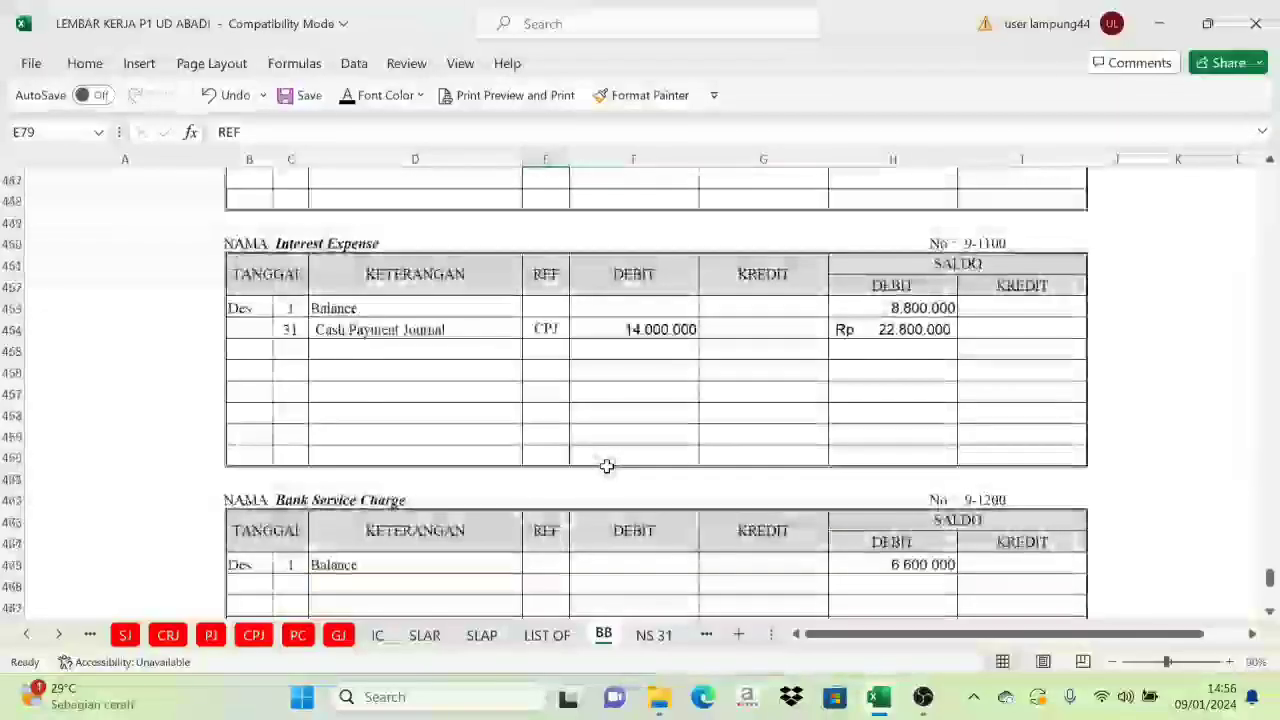
pyautogui.scroll(-2, 606, 463)
pyautogui.scroll(6, 574, 471)
pyautogui.scroll(-2, 560, 440)
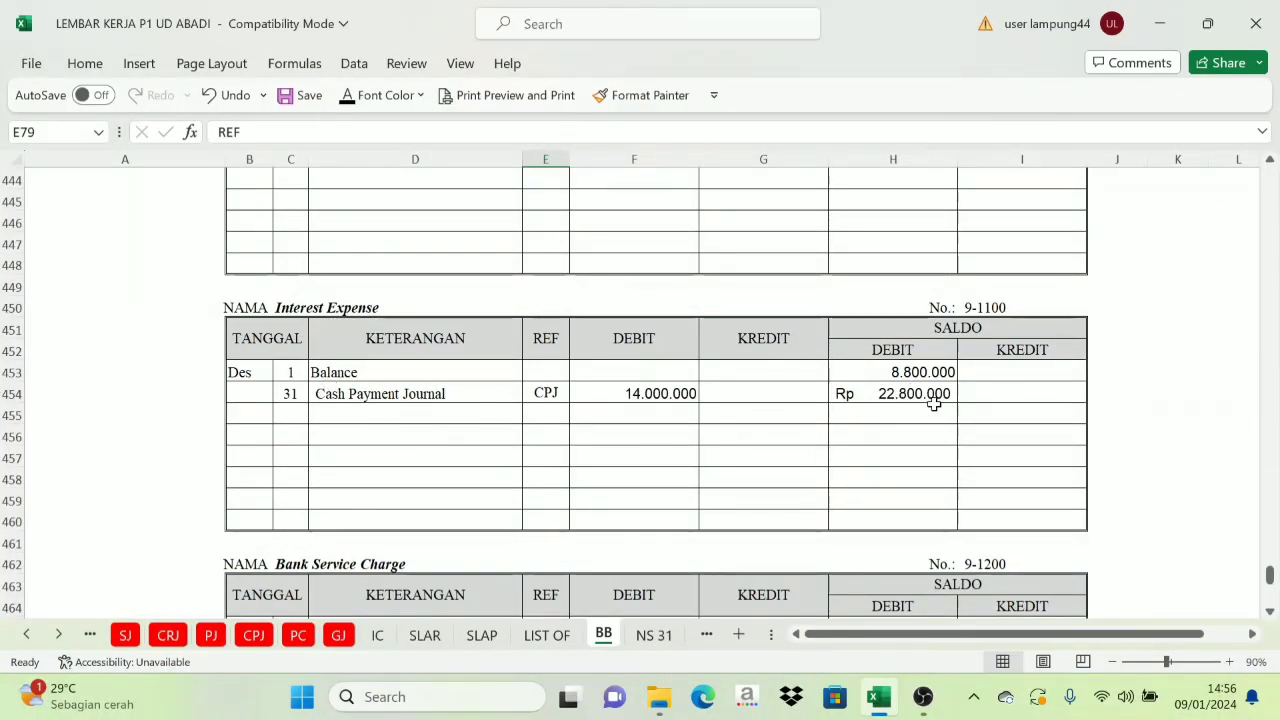
pyautogui.scroll(6, 1009, 433)
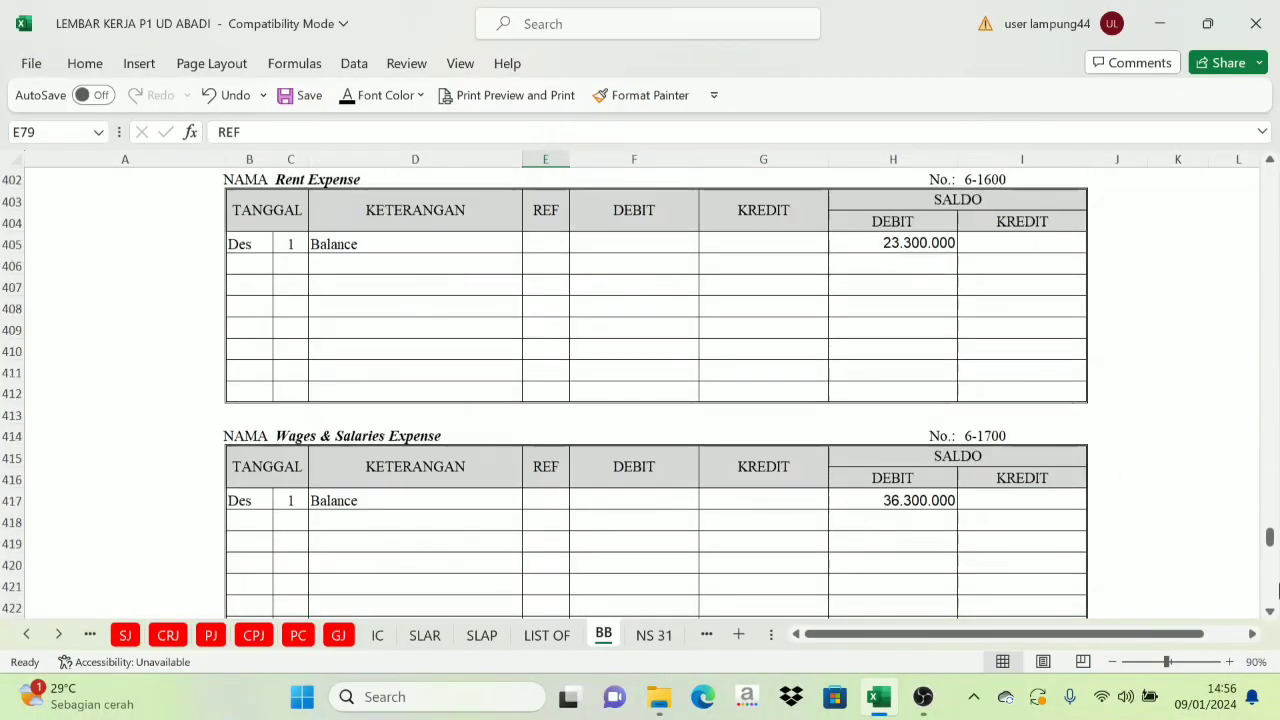
pyautogui.moveTo(1272, 553); pyautogui.dragTo(1271, 541)
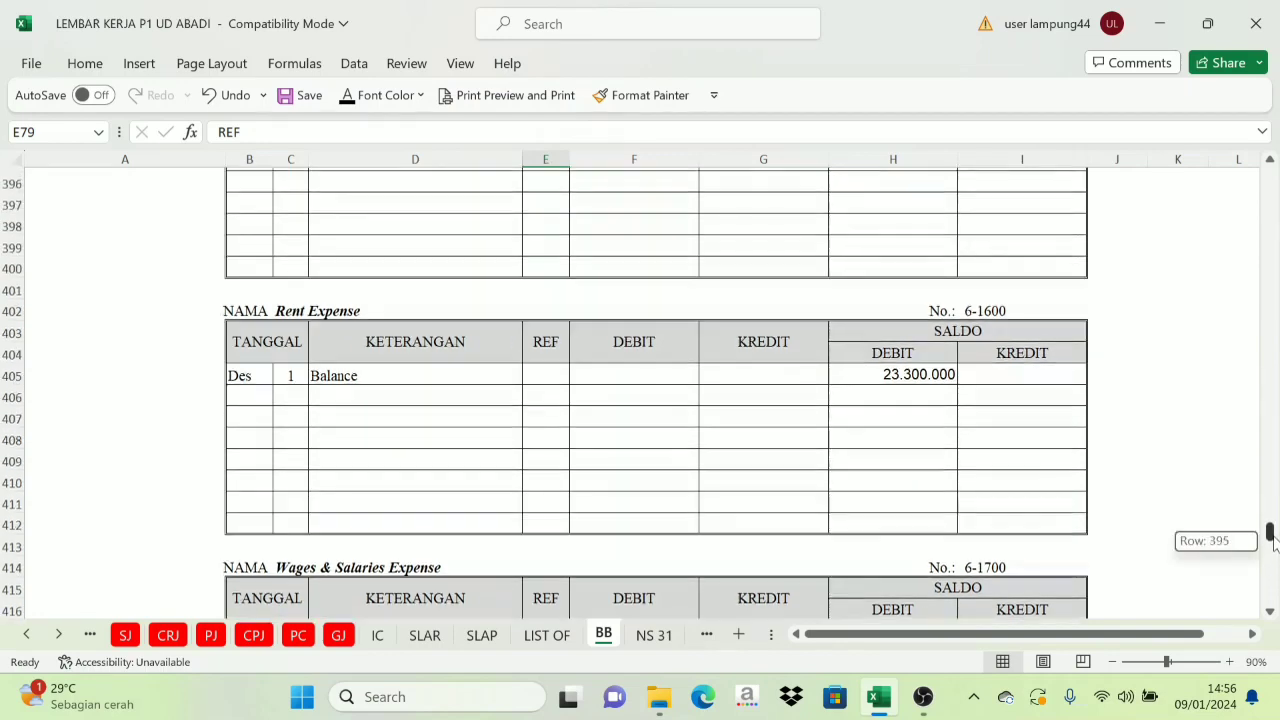
# Look over the TB 30 NOV, SJ, CRJ and PJ sheets, and review the expense and Cost of Goods Sold accounts on the BB sheet
pyautogui.click(90, 634)
pyautogui.click(145, 636)
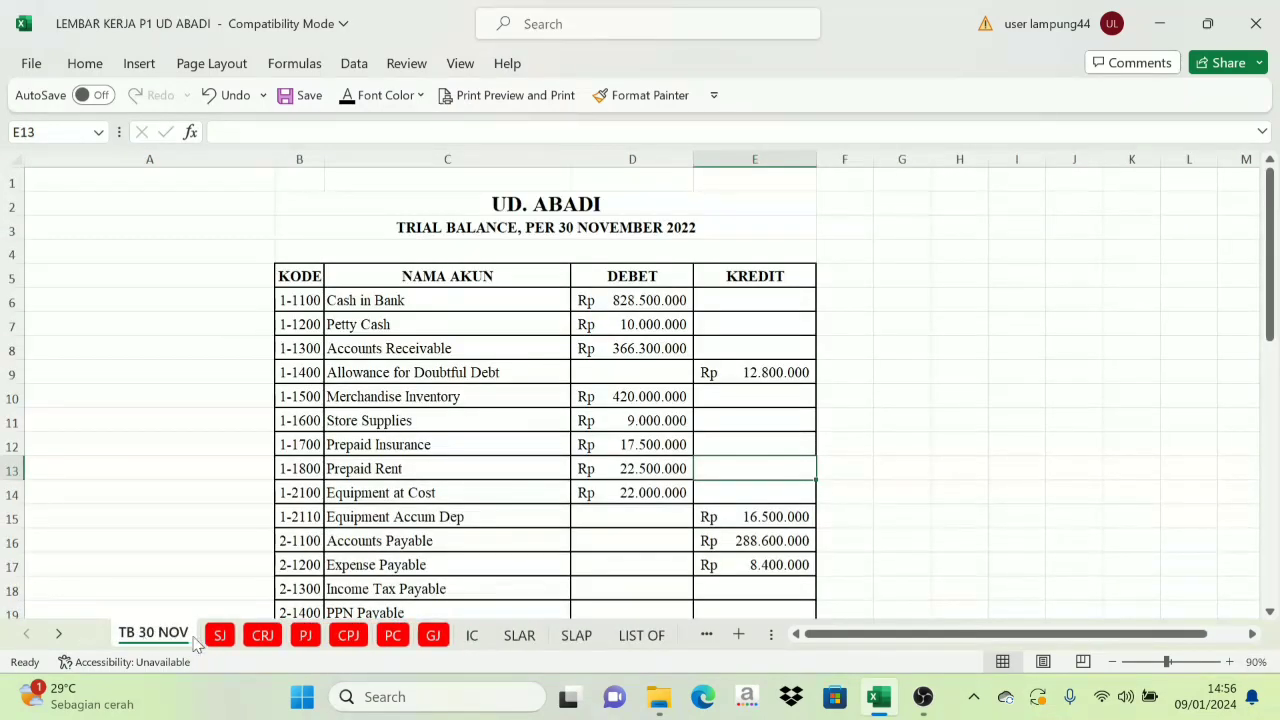
pyautogui.click(220, 635)
pyautogui.click(262, 635)
pyautogui.click(305, 635)
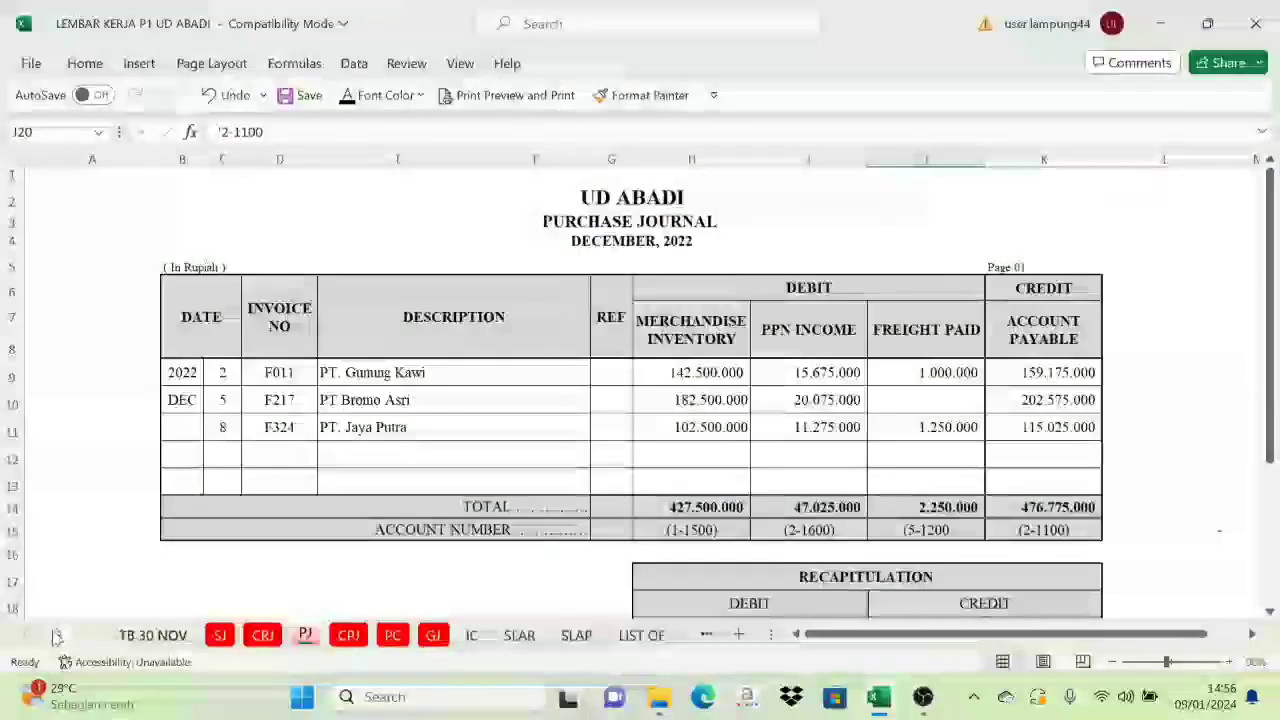
pyautogui.scroll(-1, 520, 635)
pyautogui.click(603, 635)
pyautogui.scroll(15, 600, 450)
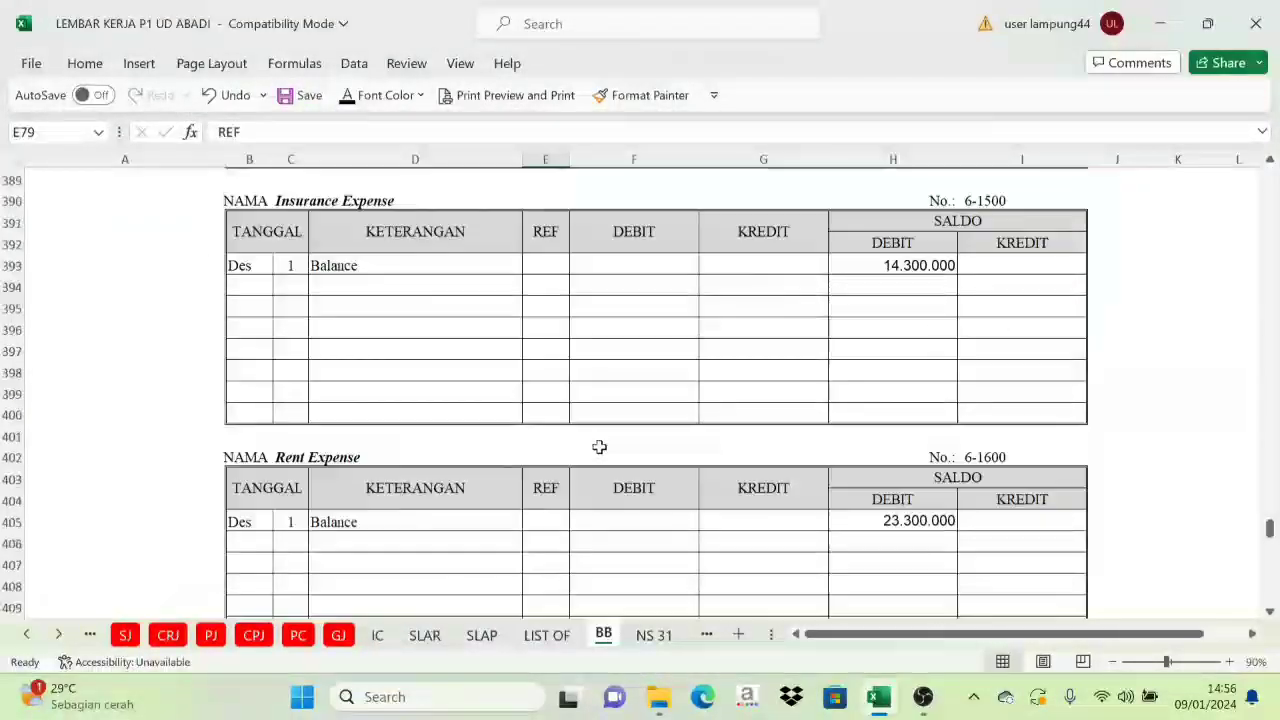
pyautogui.scroll(12, 600, 450)
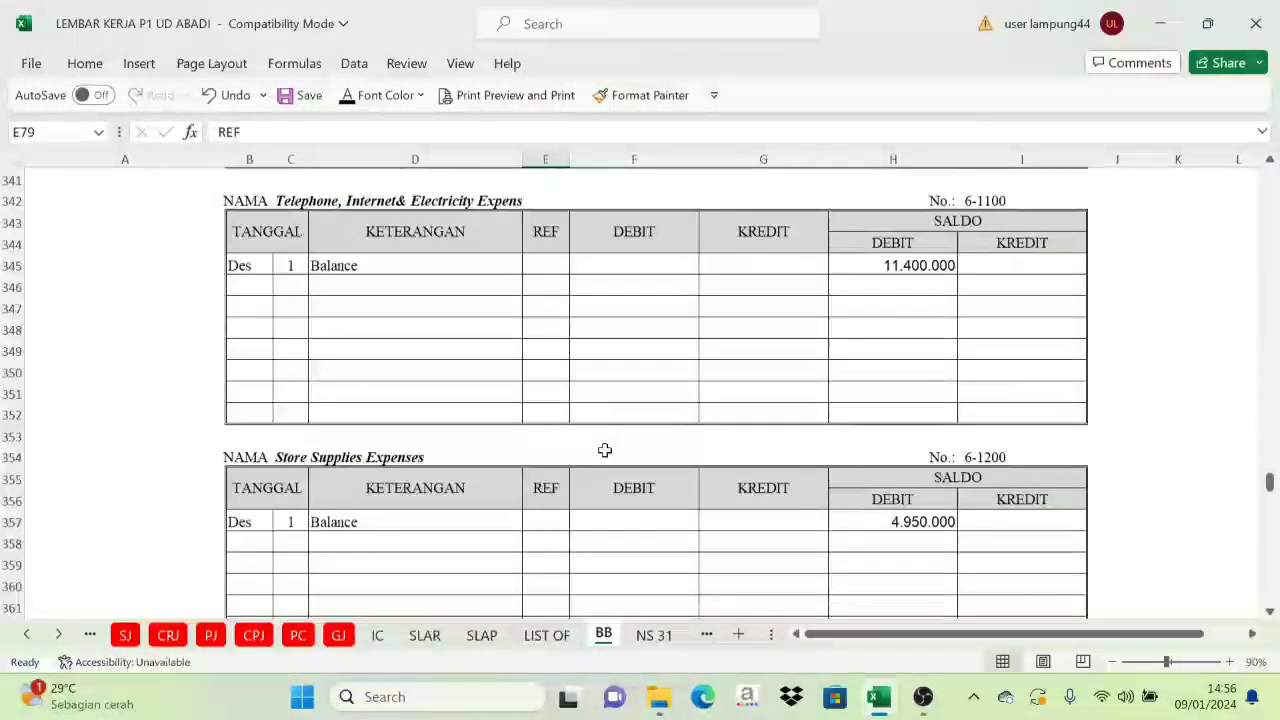
pyautogui.scroll(8, 700, 410)
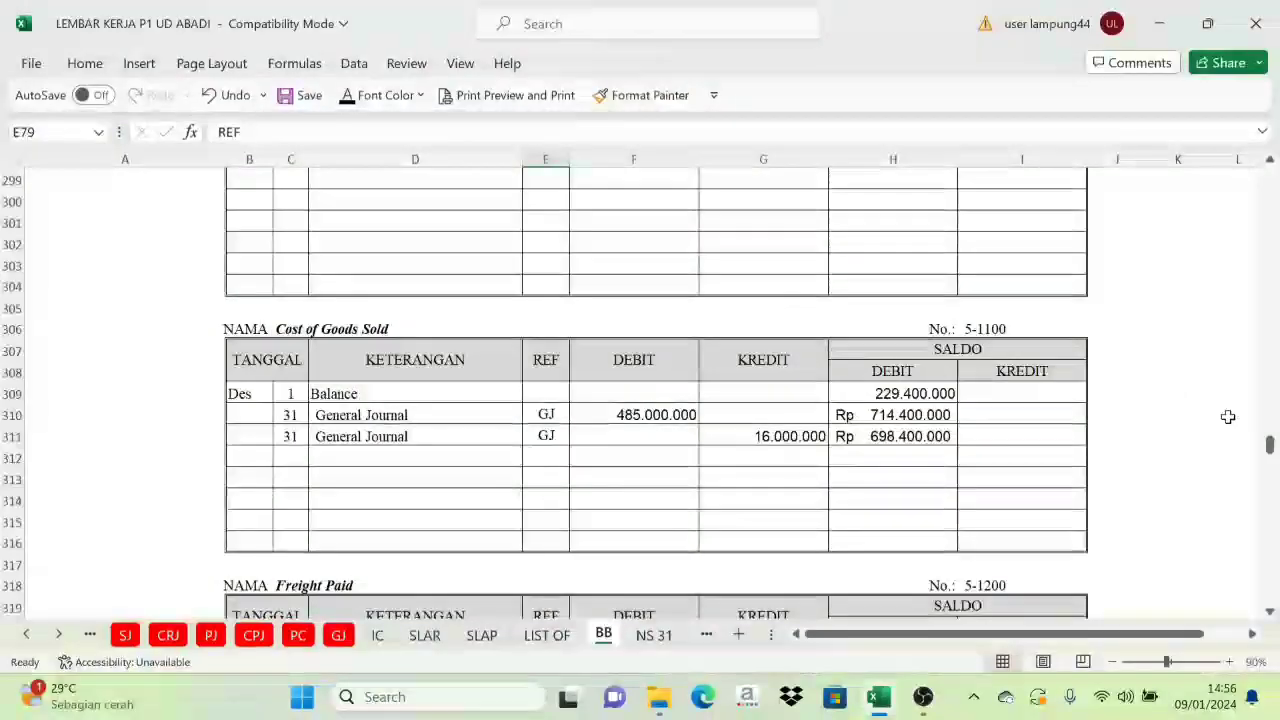
pyautogui.moveTo(1271, 445); pyautogui.dragTo(1270, 176)
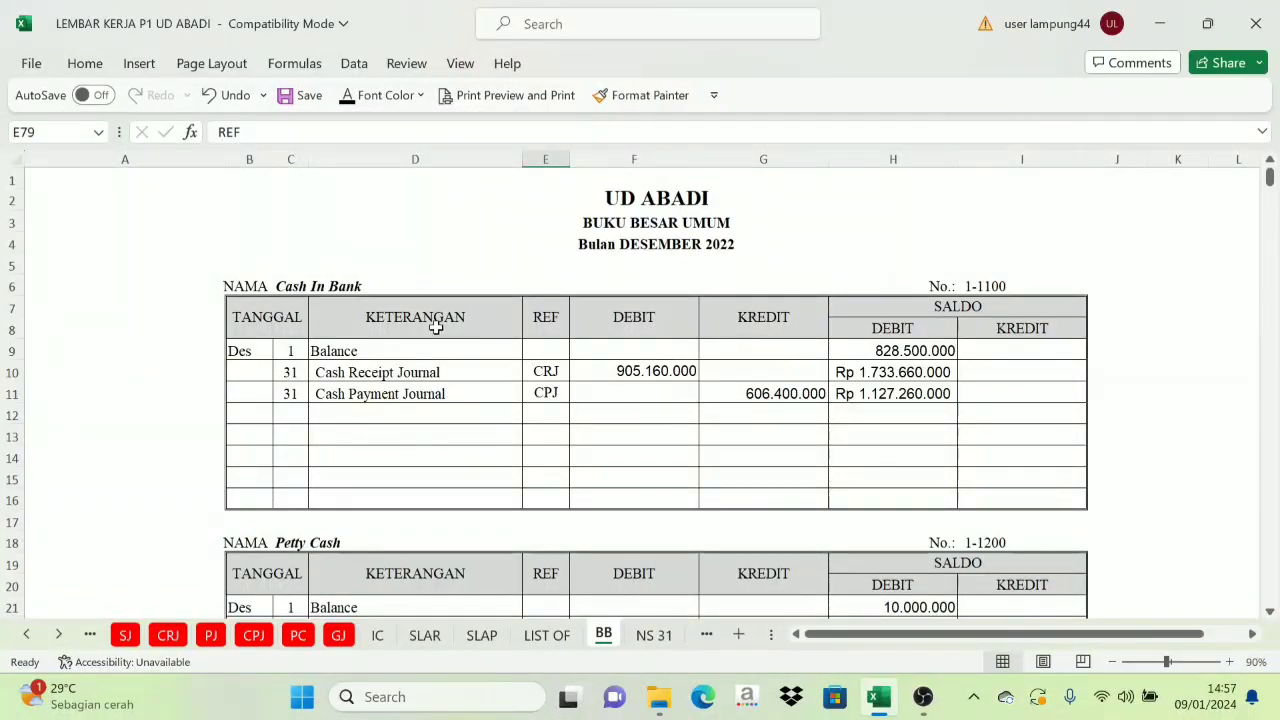
# Check the final balances of Cash In Bank, Petty Cash and Accounts Receivable and the entries of Merchandise Inventory and Store Supplies
pyautogui.click(901, 397)
pyautogui.scroll(-3, 469, 471)
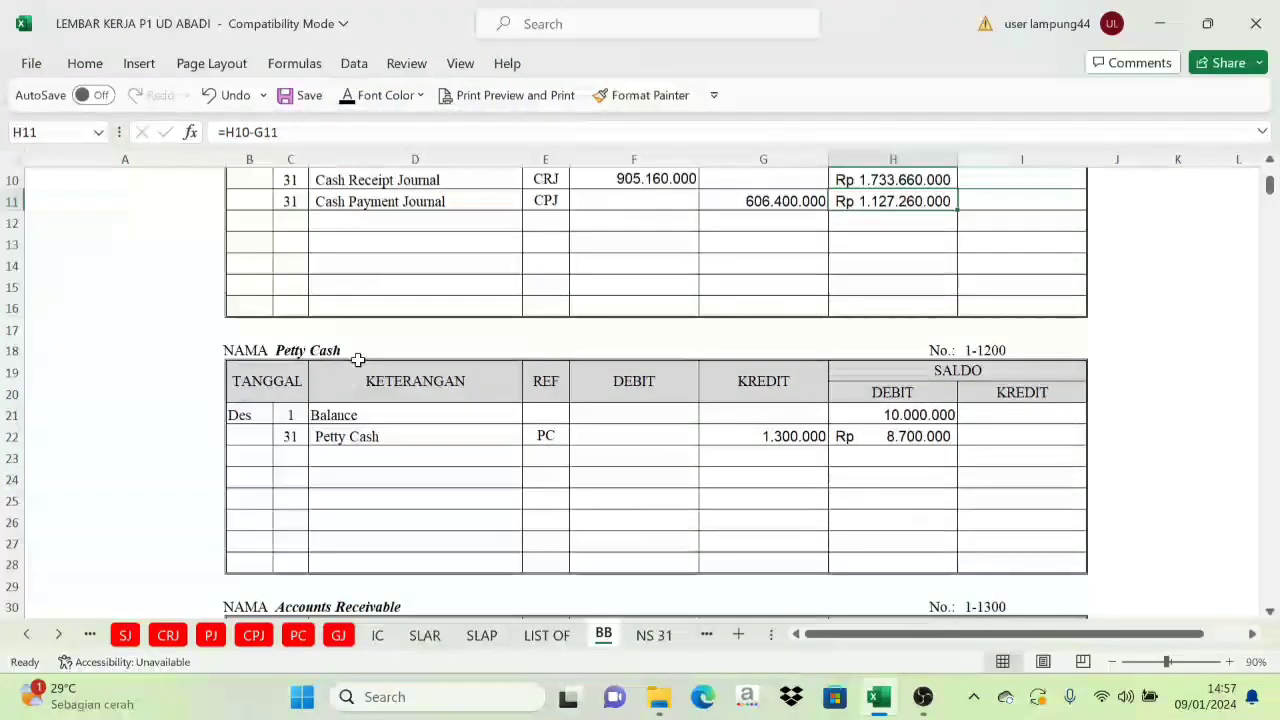
pyautogui.click(913, 436)
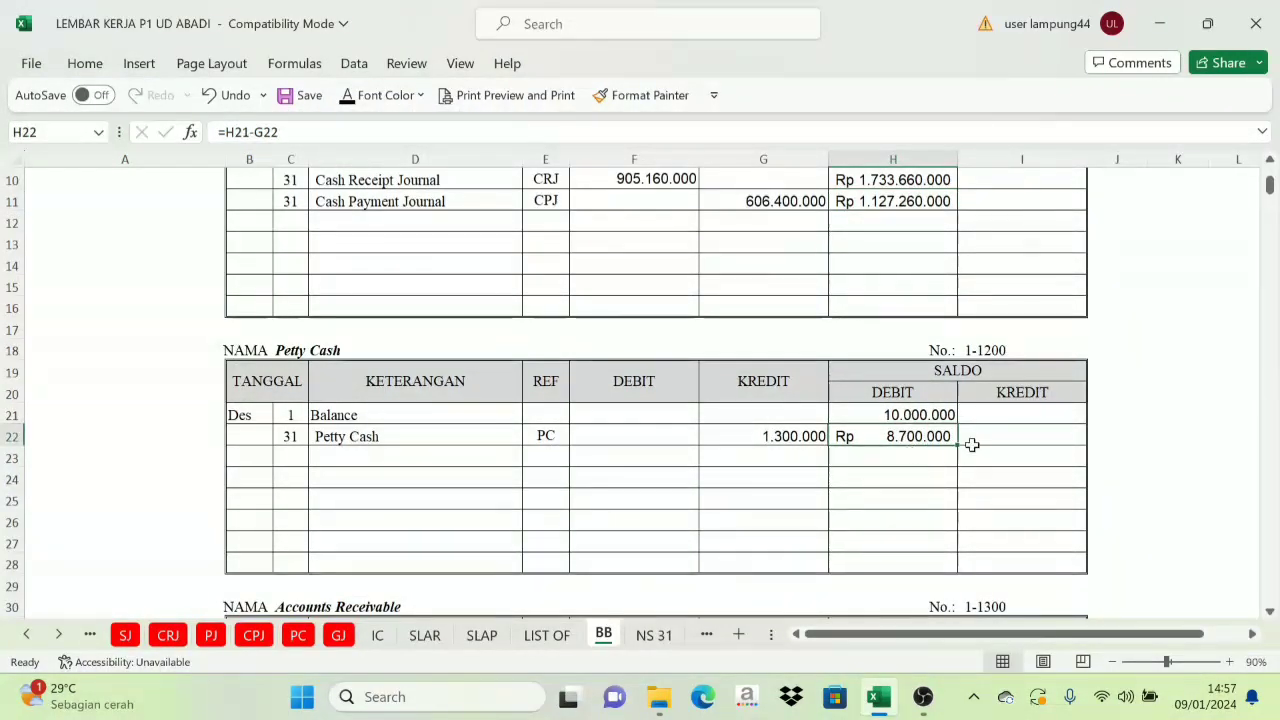
pyautogui.scroll(-4, 950, 440)
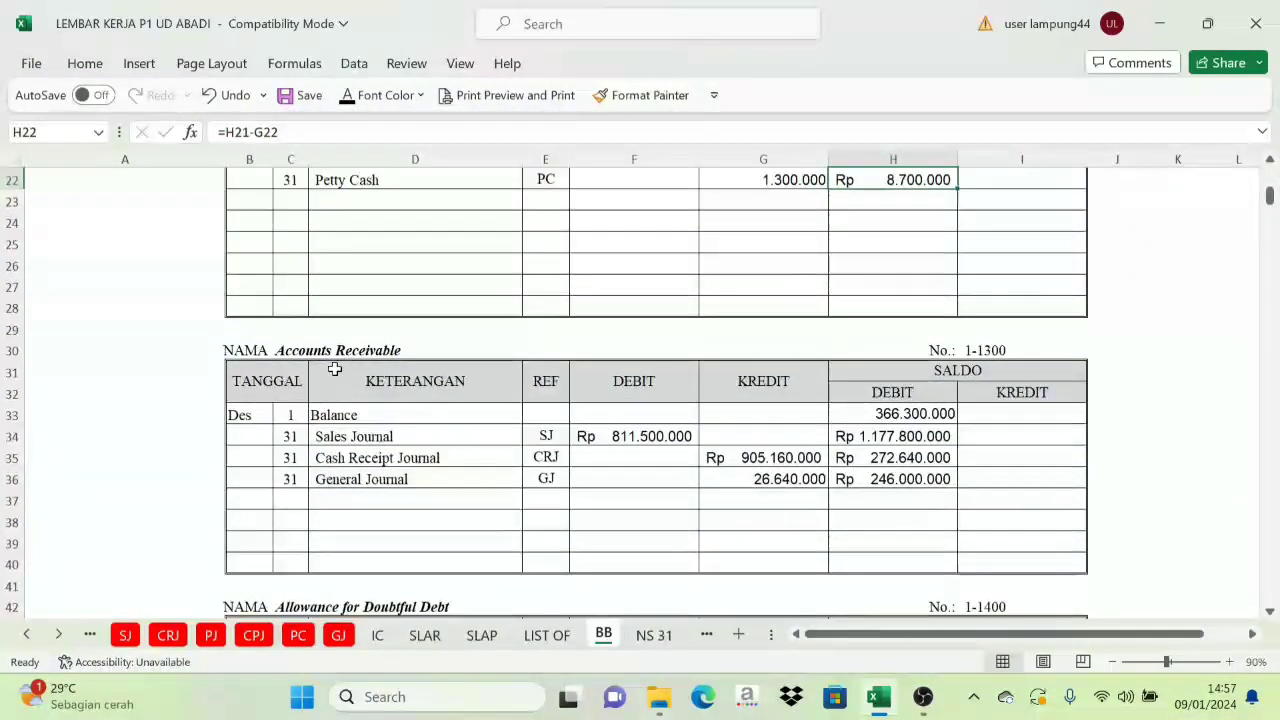
pyautogui.click(300, 481)
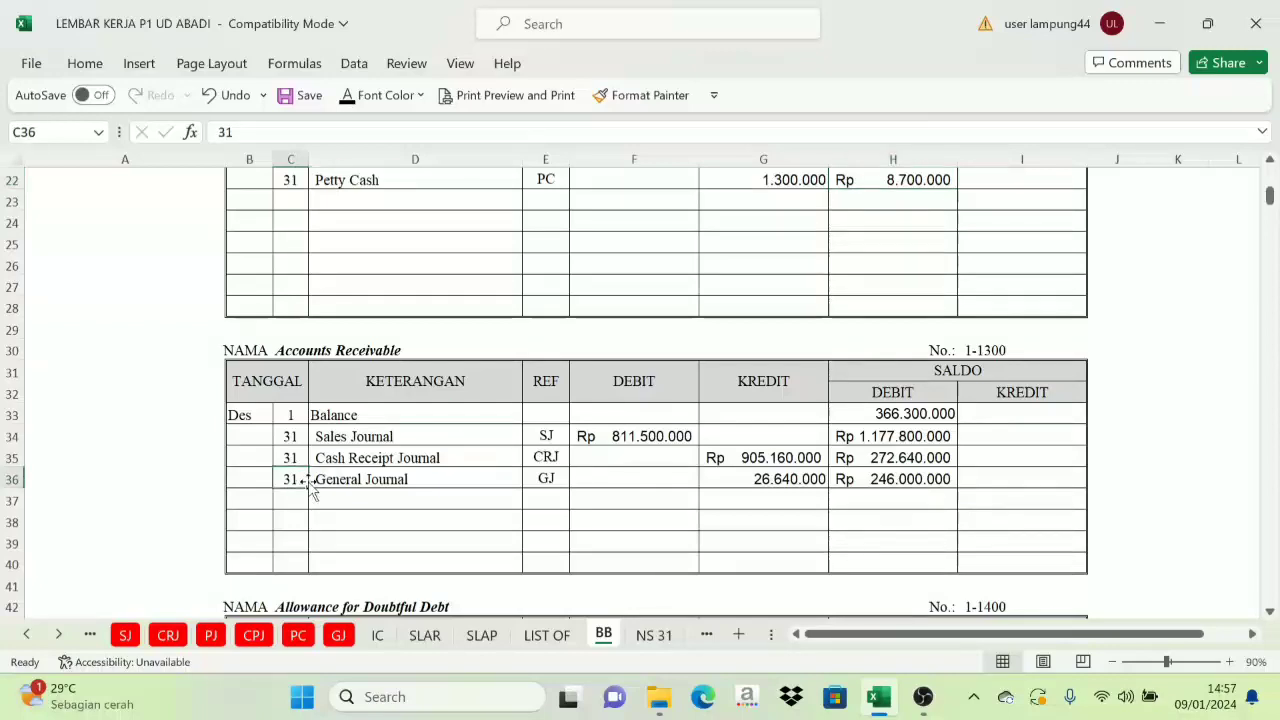
pyautogui.click(898, 397)
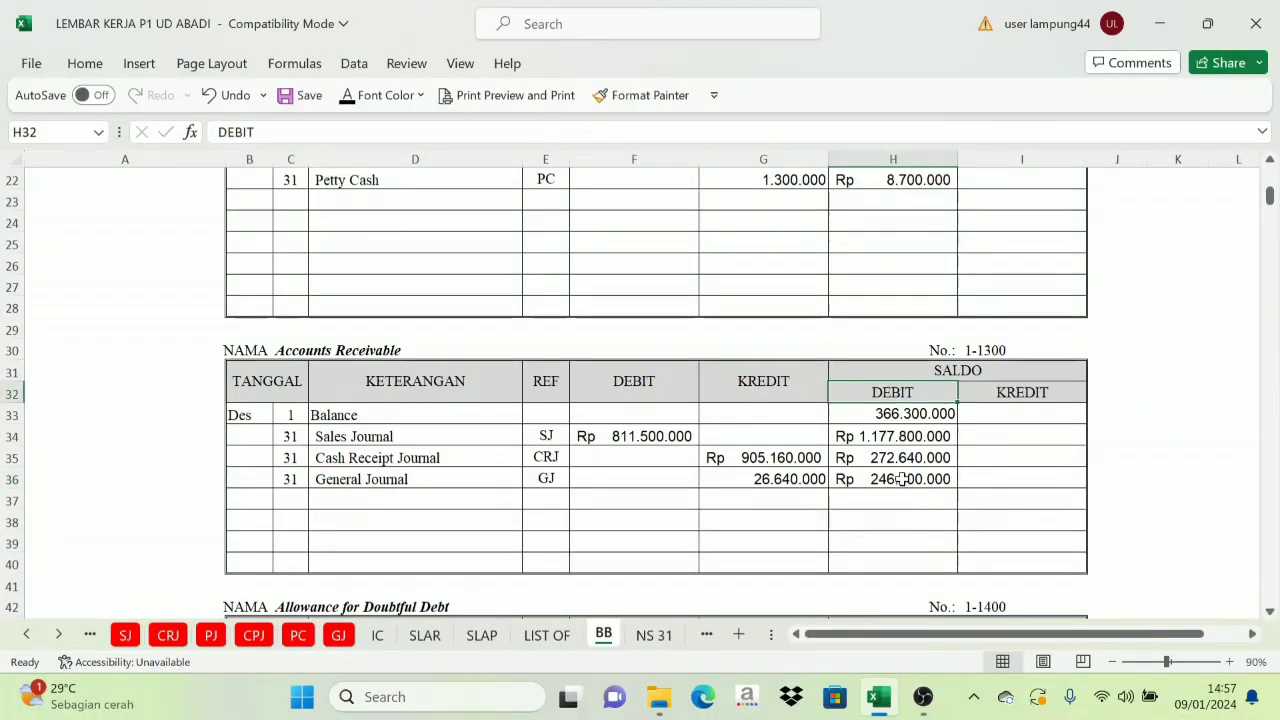
pyautogui.click(902, 480)
pyautogui.scroll(-8, 932, 508)
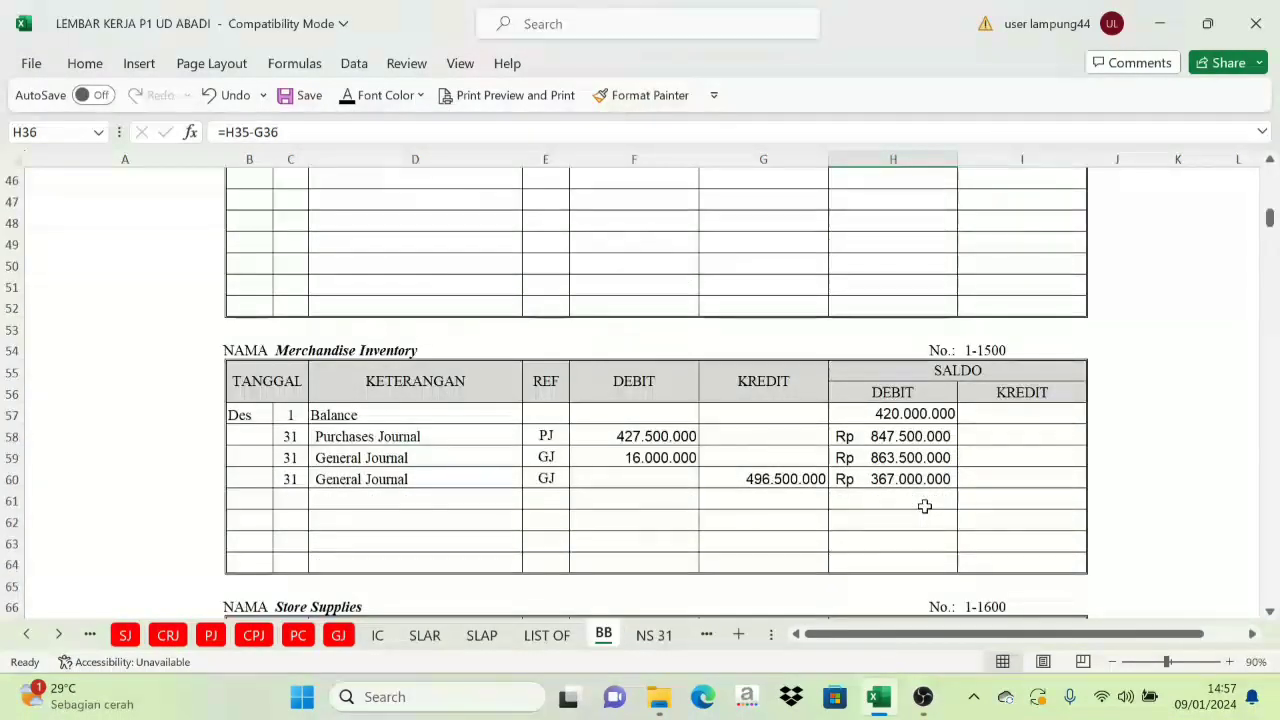
pyautogui.scroll(5, 920, 504)
pyautogui.scroll(10, 920, 504)
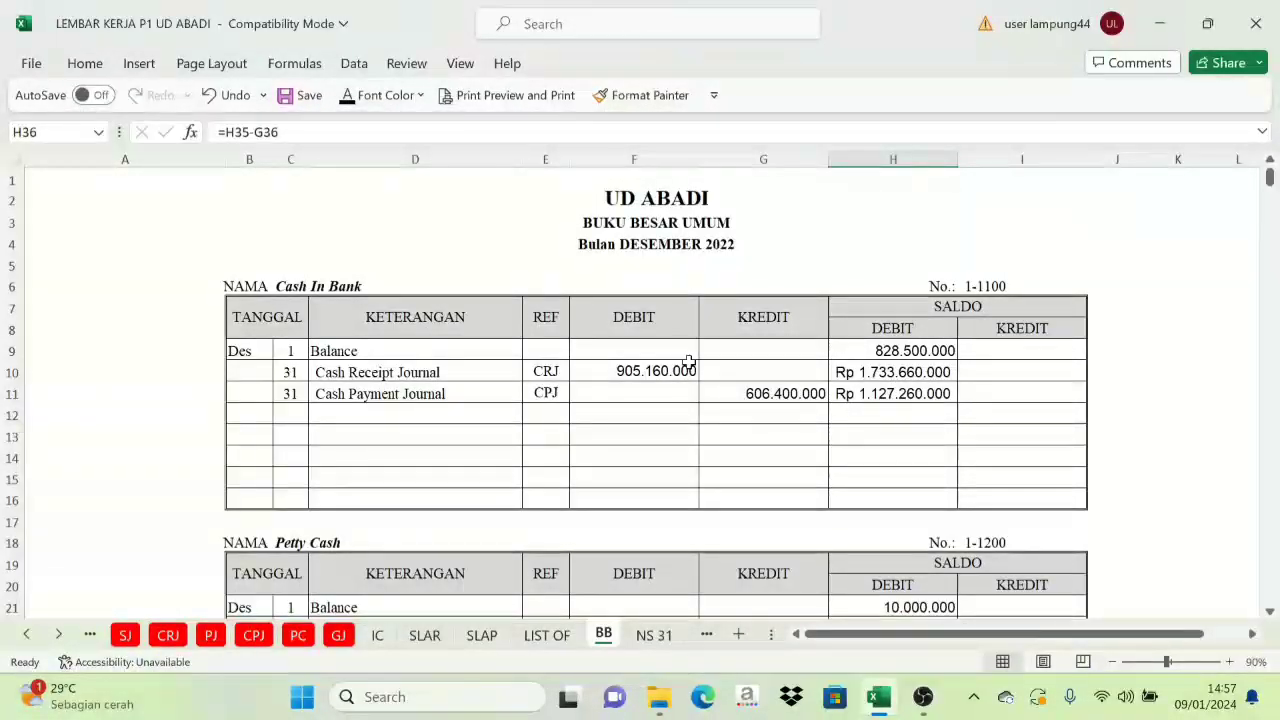
pyautogui.scroll(-14, 819, 454)
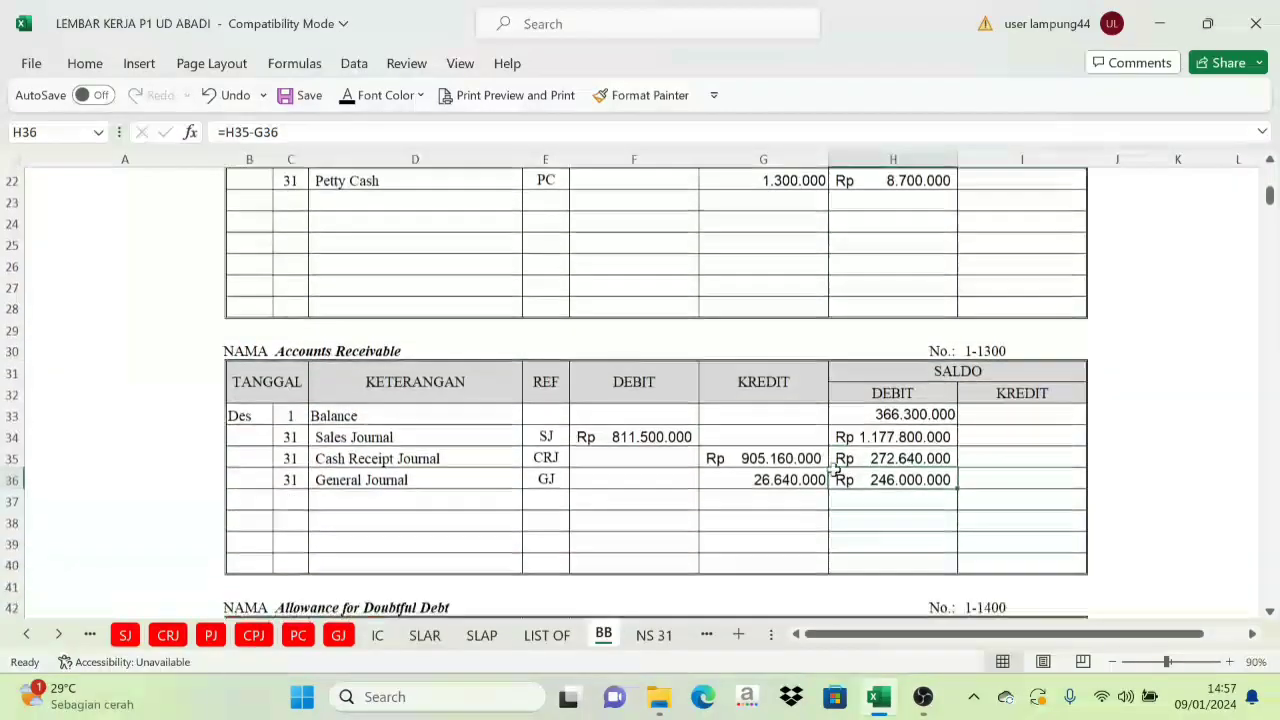
pyautogui.scroll(-7, 835, 511)
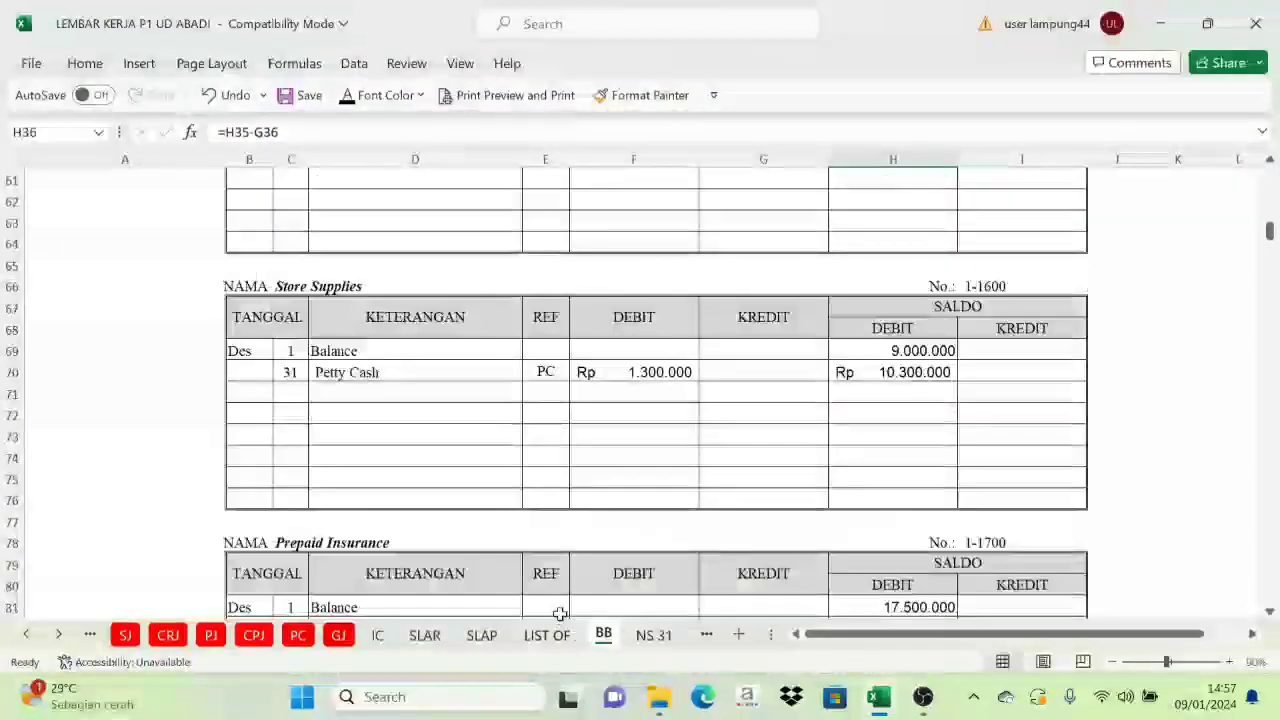
pyautogui.scroll(3, 560, 605)
# Examine the column headings of the 31 December 2022 trial balance on the NS 31 sheet alongside the ledger balances on the BB sheet
pyautogui.click(654, 635)
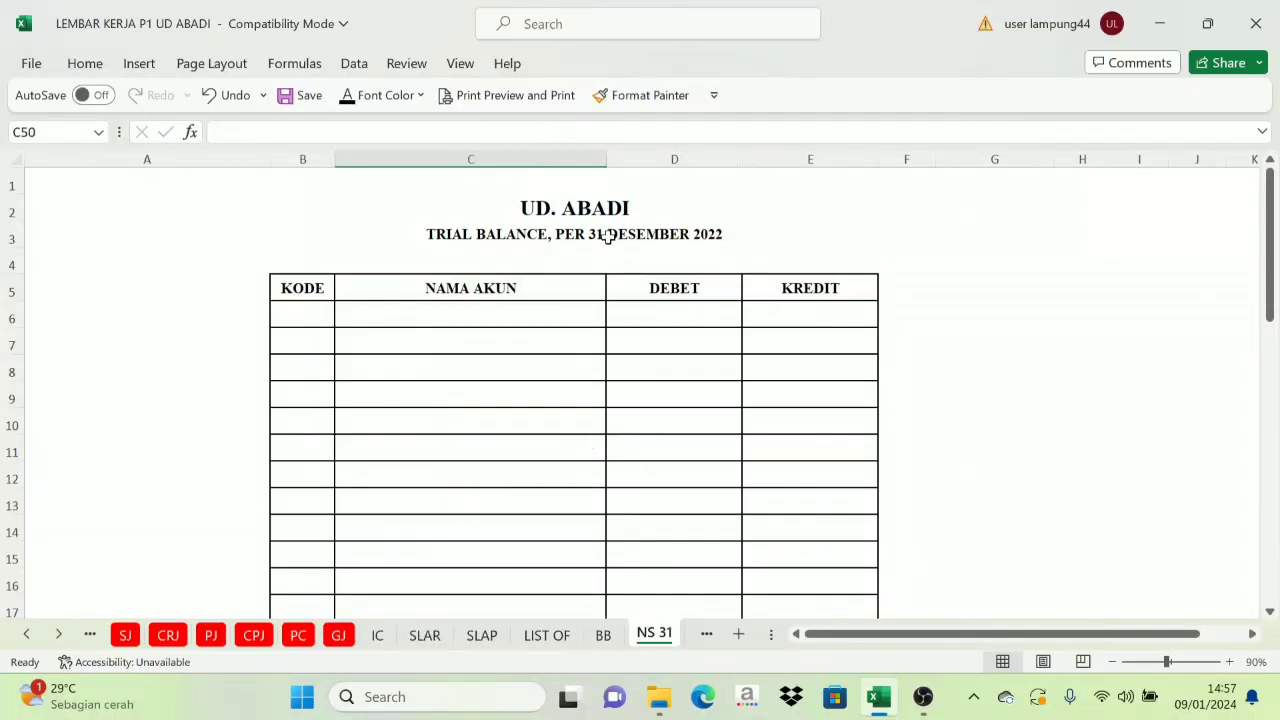
pyautogui.click(603, 635)
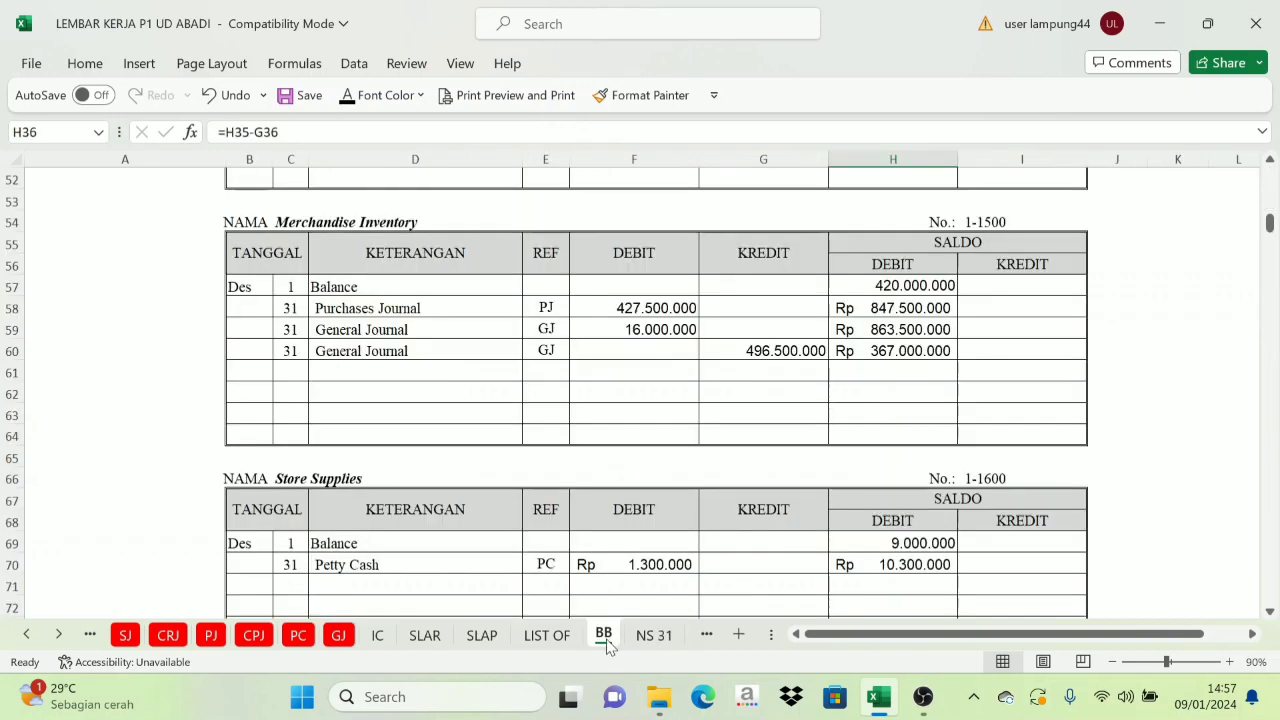
pyautogui.scroll(1, 736, 471)
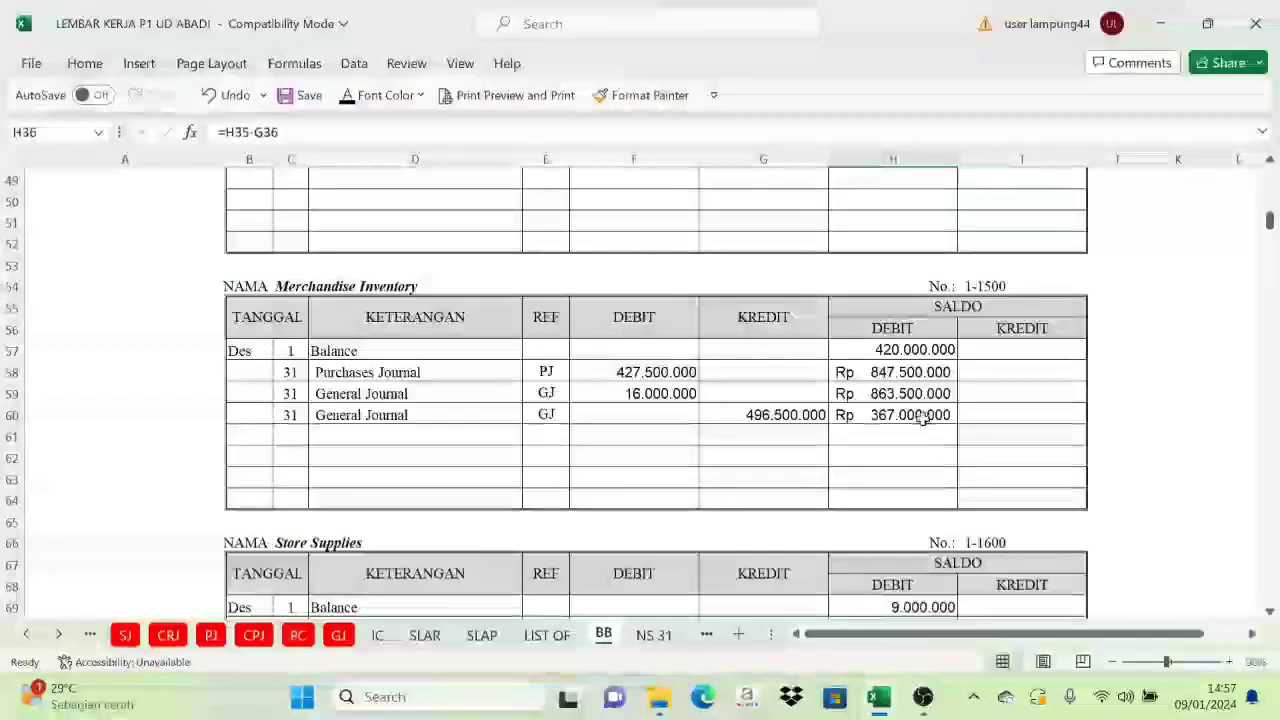
pyautogui.click(652, 634)
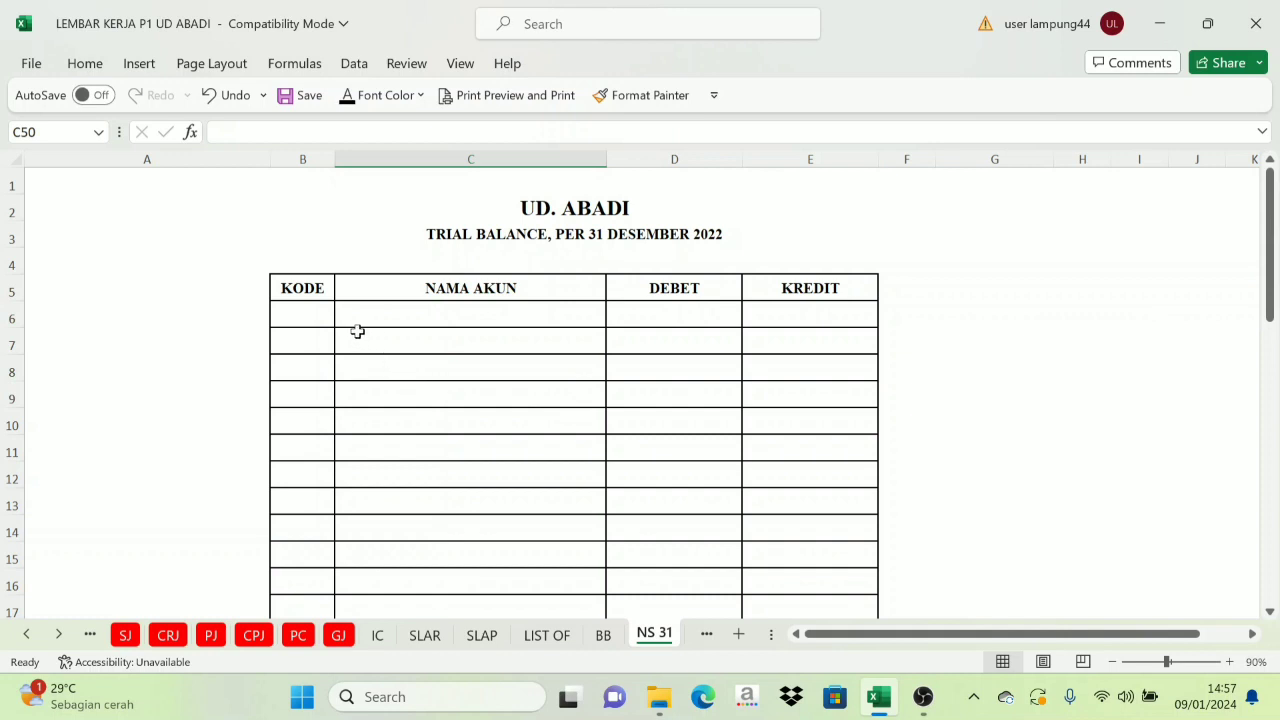
pyautogui.click(314, 288)
pyautogui.click(457, 287)
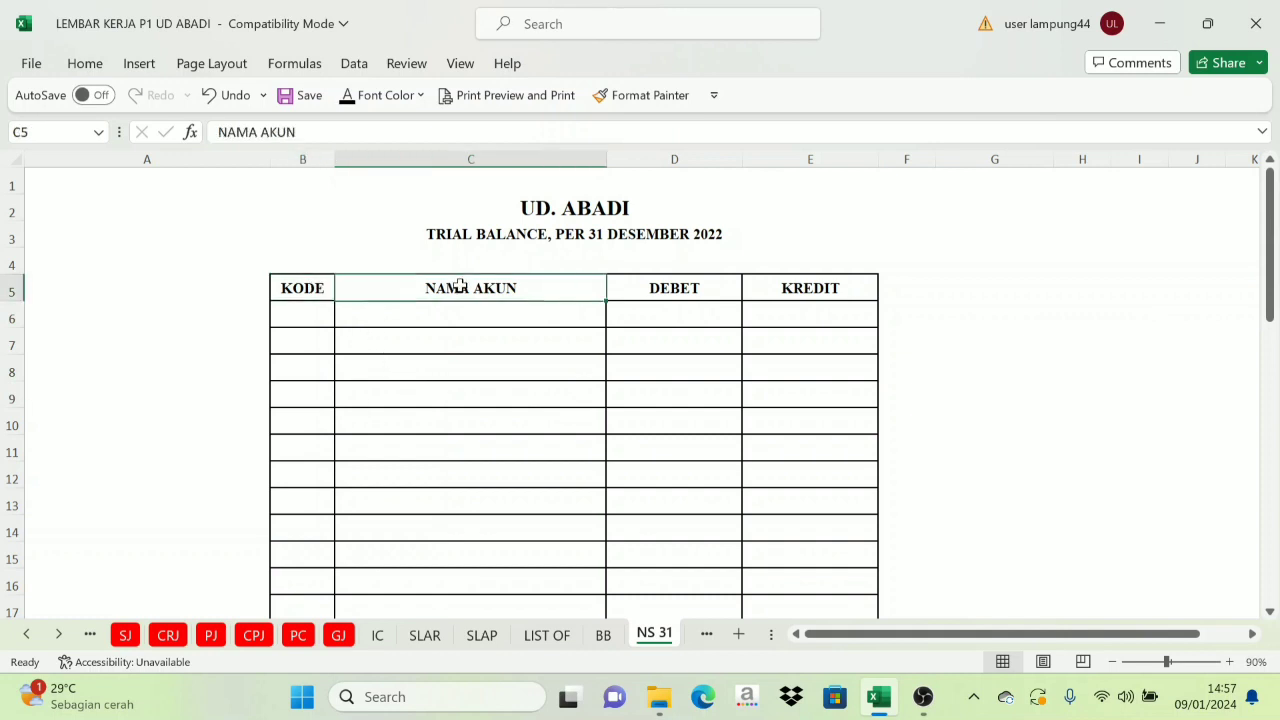
pyautogui.click(644, 289)
pyautogui.click(816, 288)
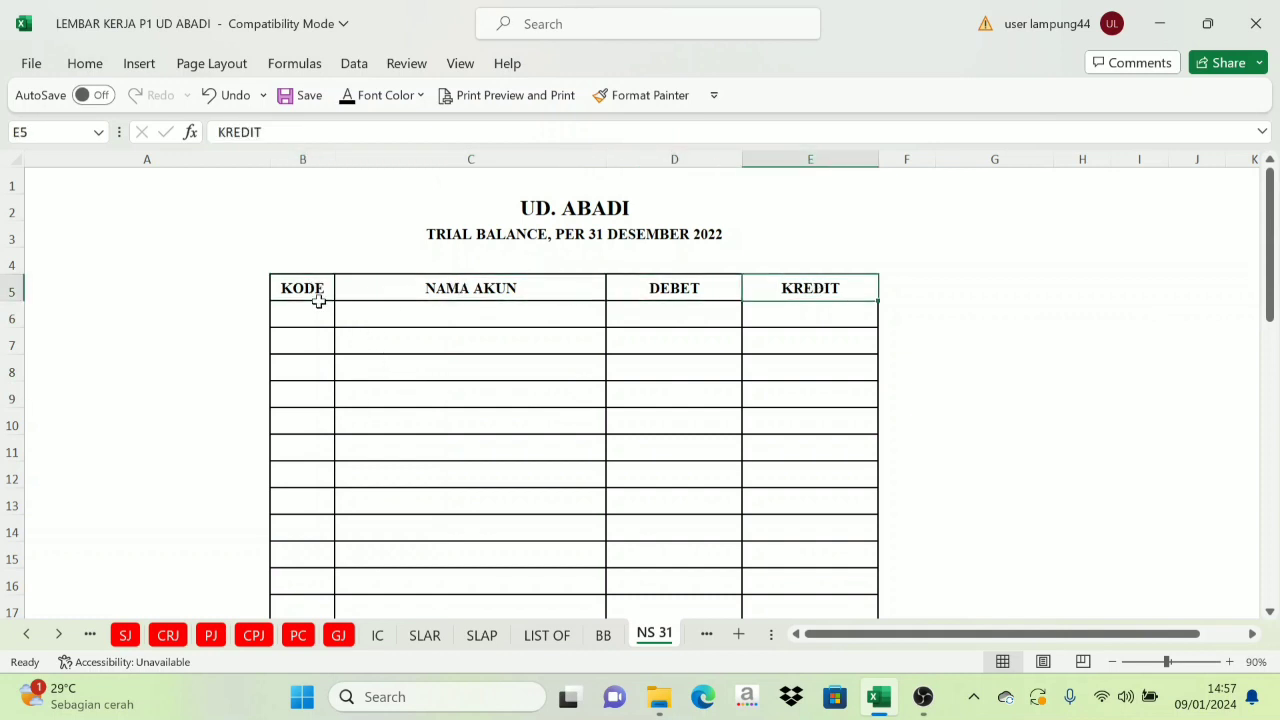
# Apply the black font colour to the KODE and NAMA AKUN columns on the NS 31 sheet to show the account codes and names
pyautogui.moveTo(305, 288); pyautogui.dragTo(403, 529)
pyautogui.scroll(10, 427, 259)
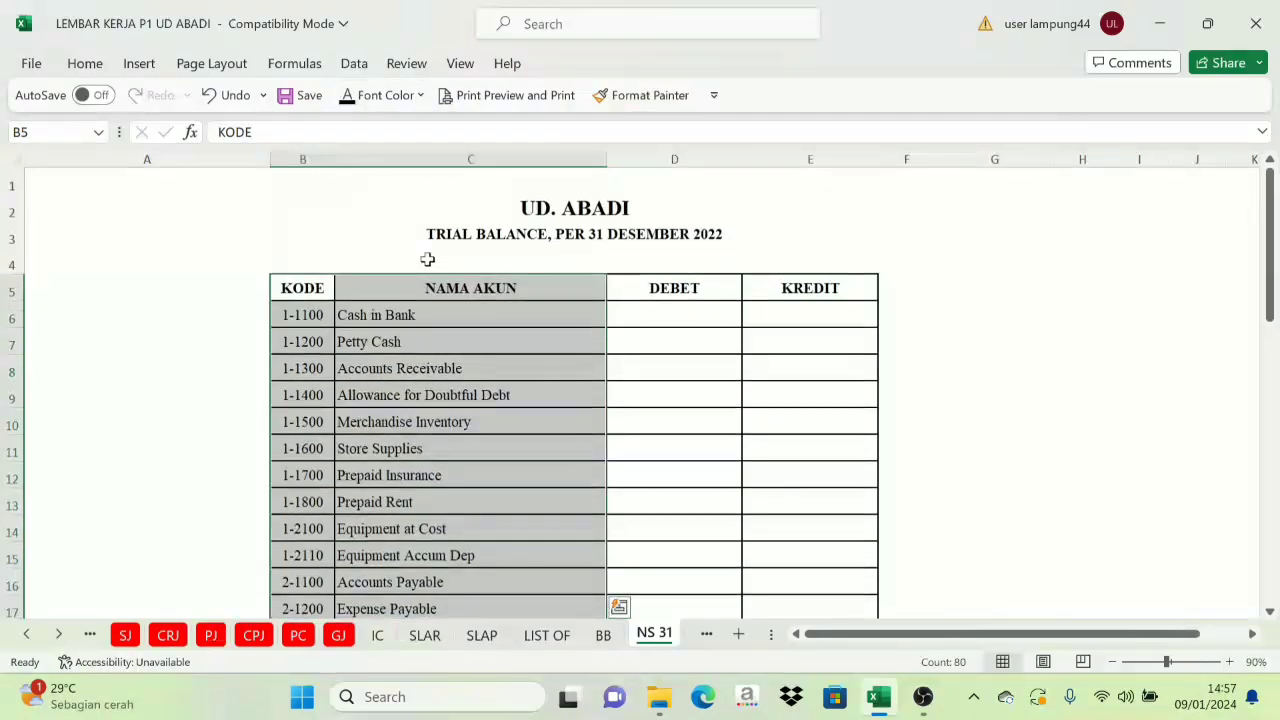
pyautogui.click(416, 394)
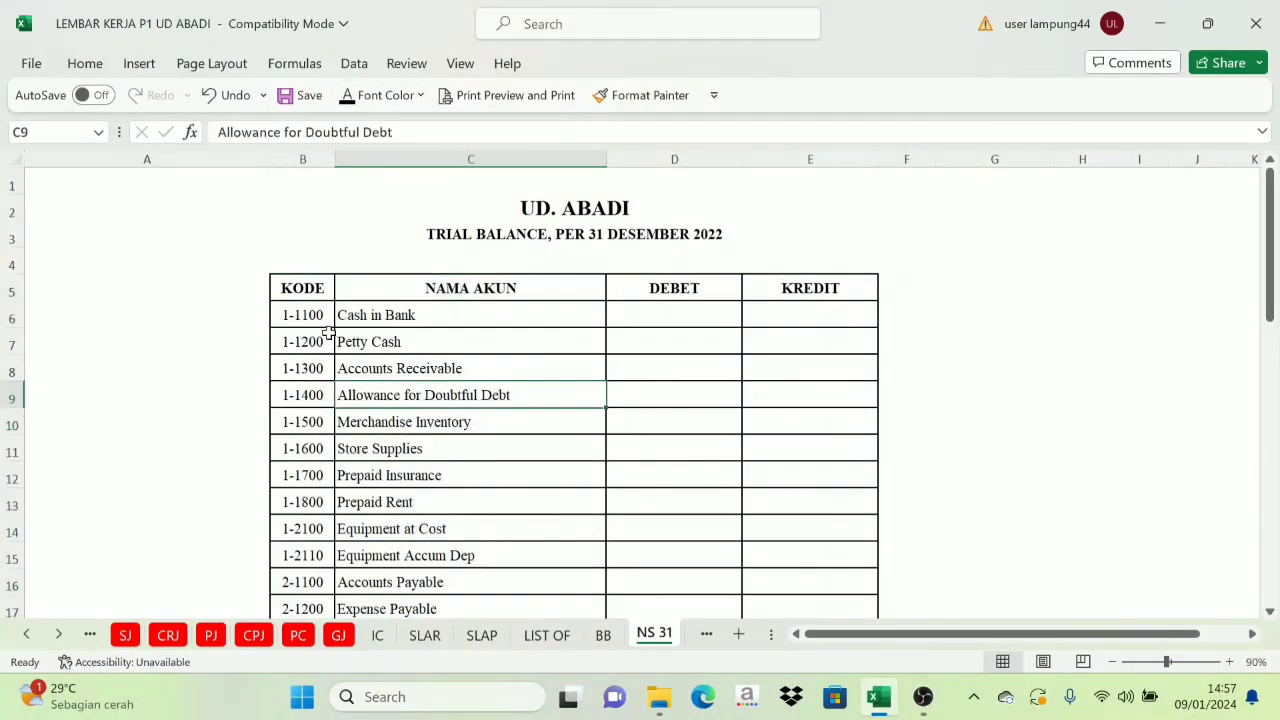
# Compare the order of the accounts in the BB ledger with the codes and account names listed in the NS 31 trial balance
pyautogui.click(603, 636)
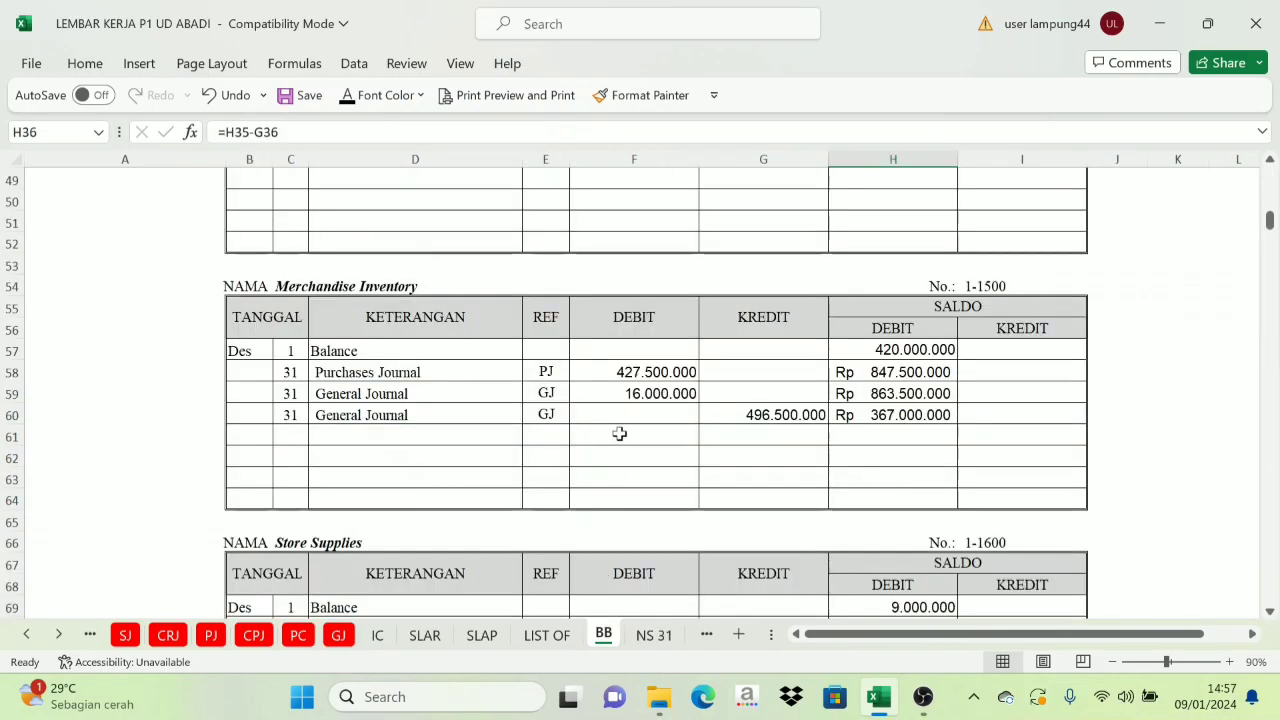
pyautogui.scroll(15, 617, 434)
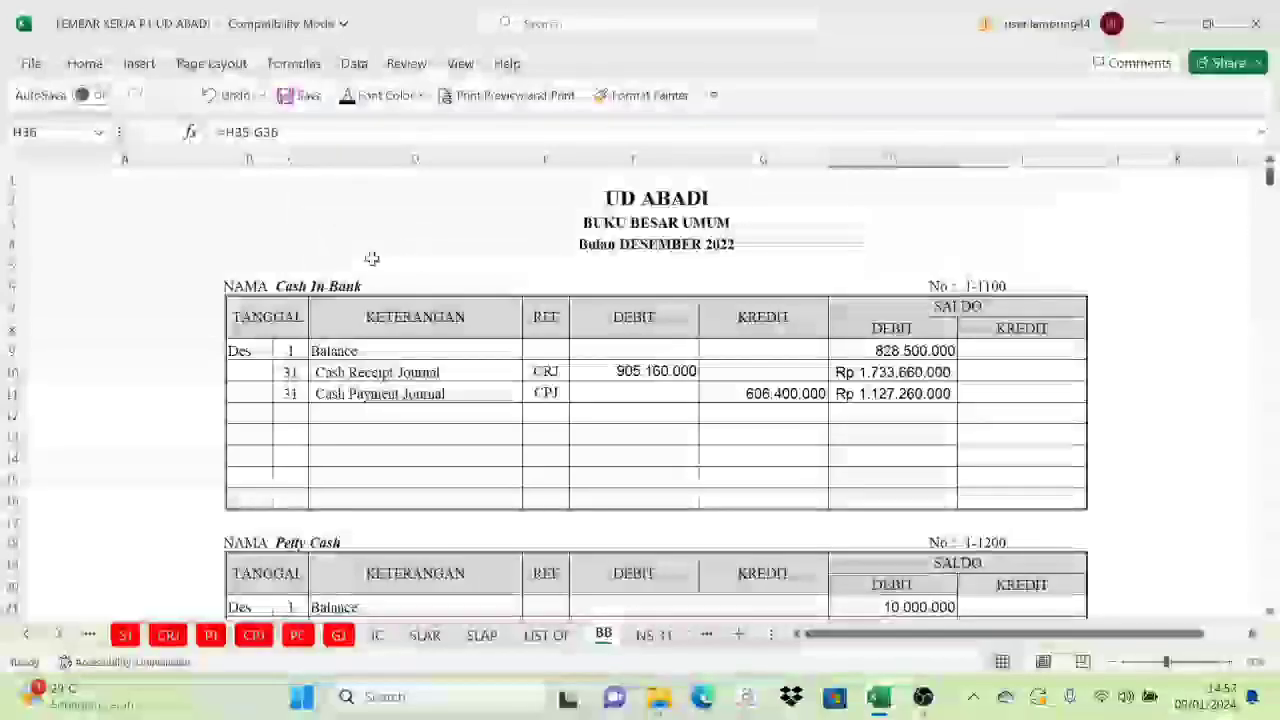
pyautogui.scroll(-8, 300, 557)
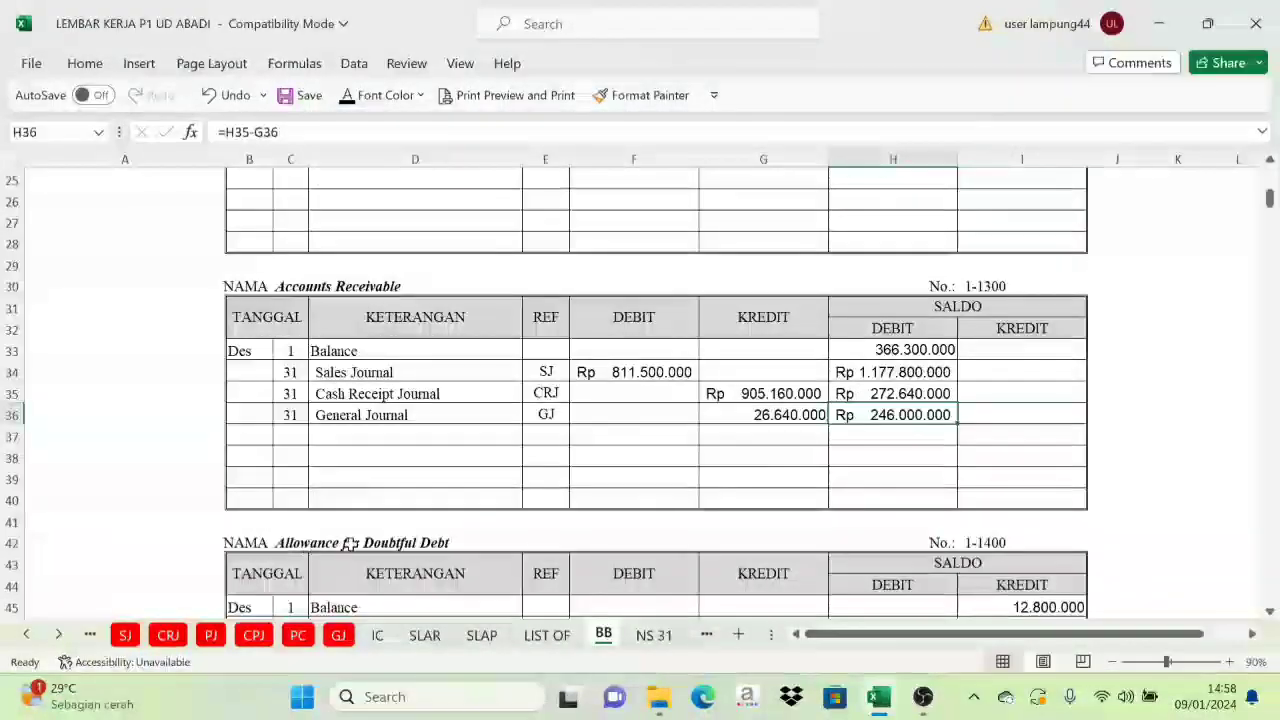
pyautogui.click(654, 635)
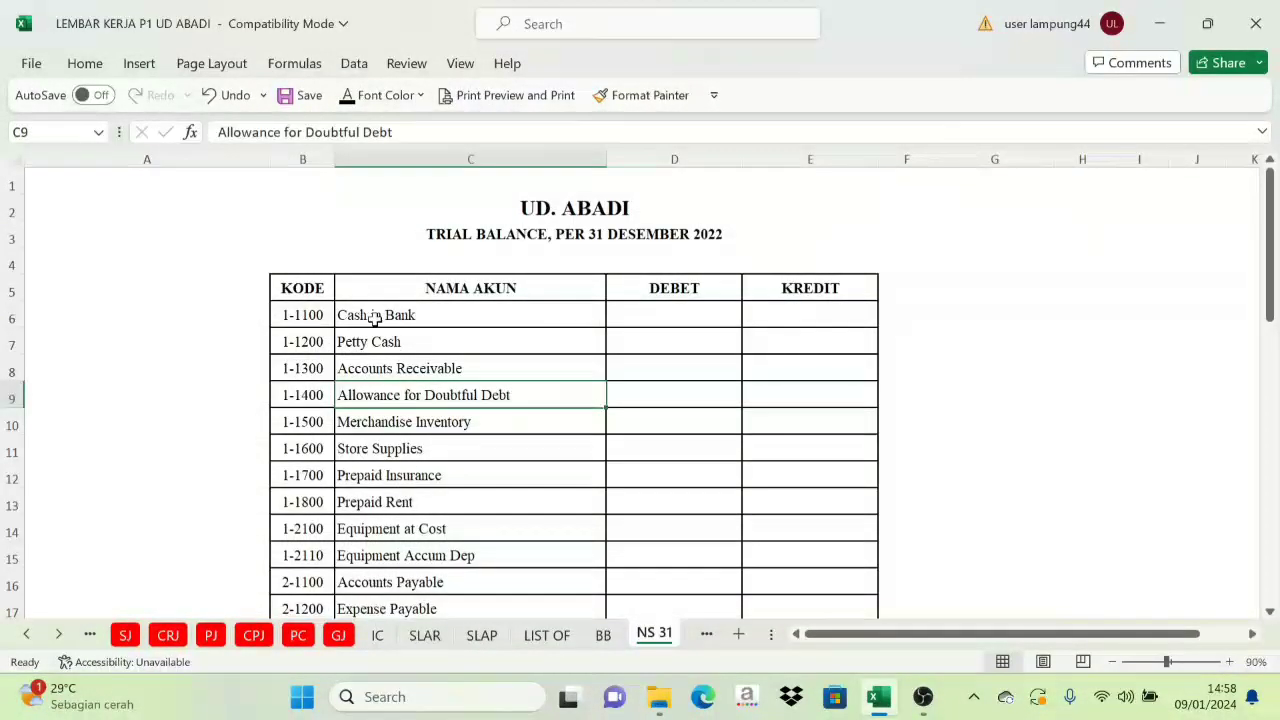
pyautogui.click(396, 421)
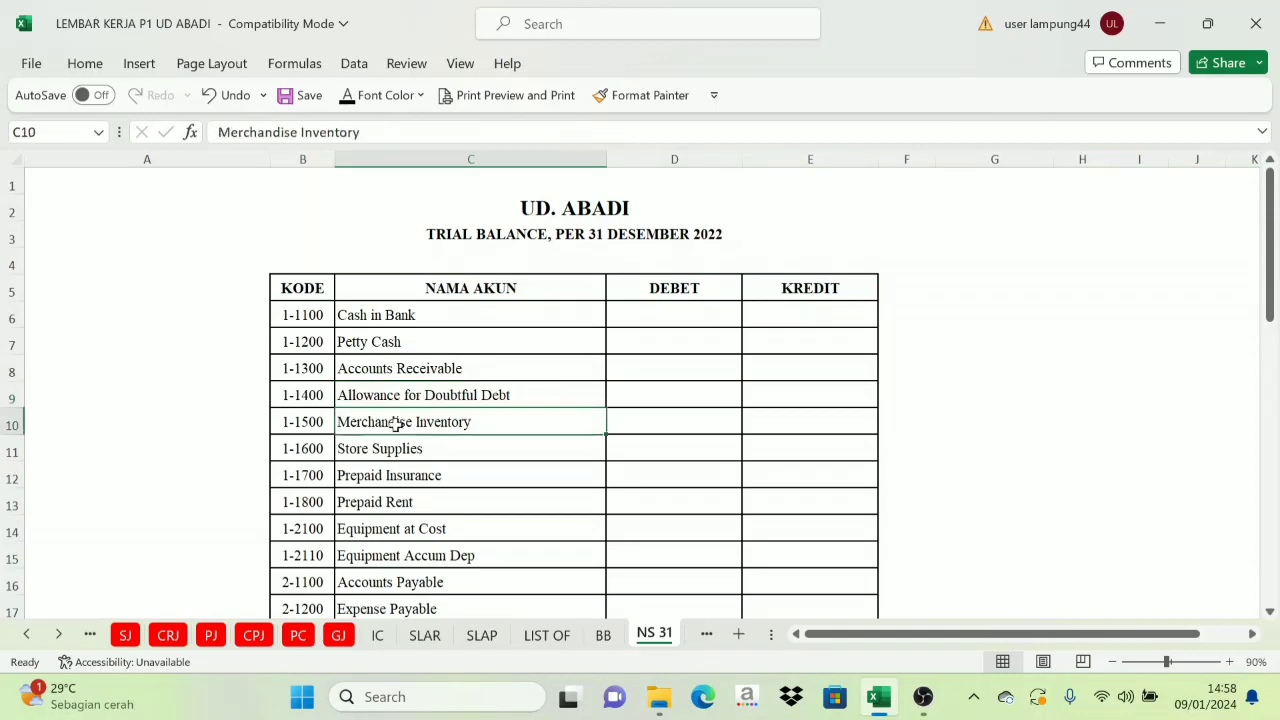
pyautogui.click(414, 470)
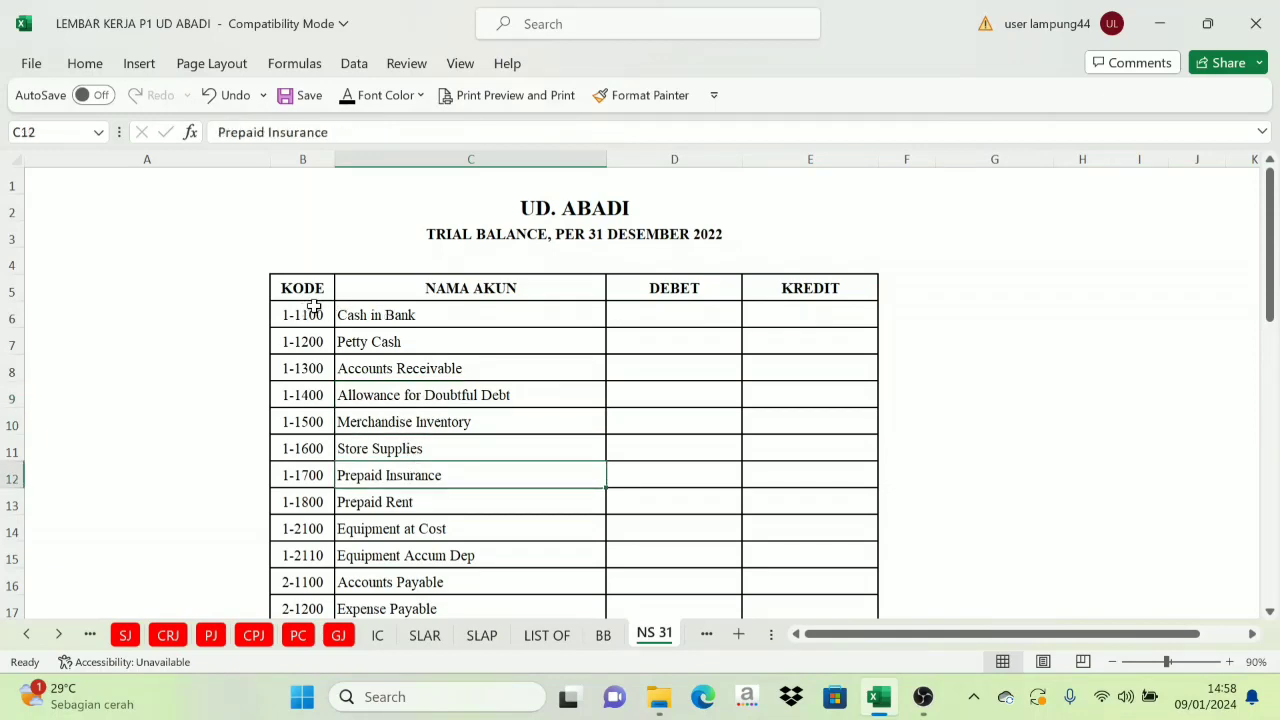
pyautogui.scroll(-5, 409, 480)
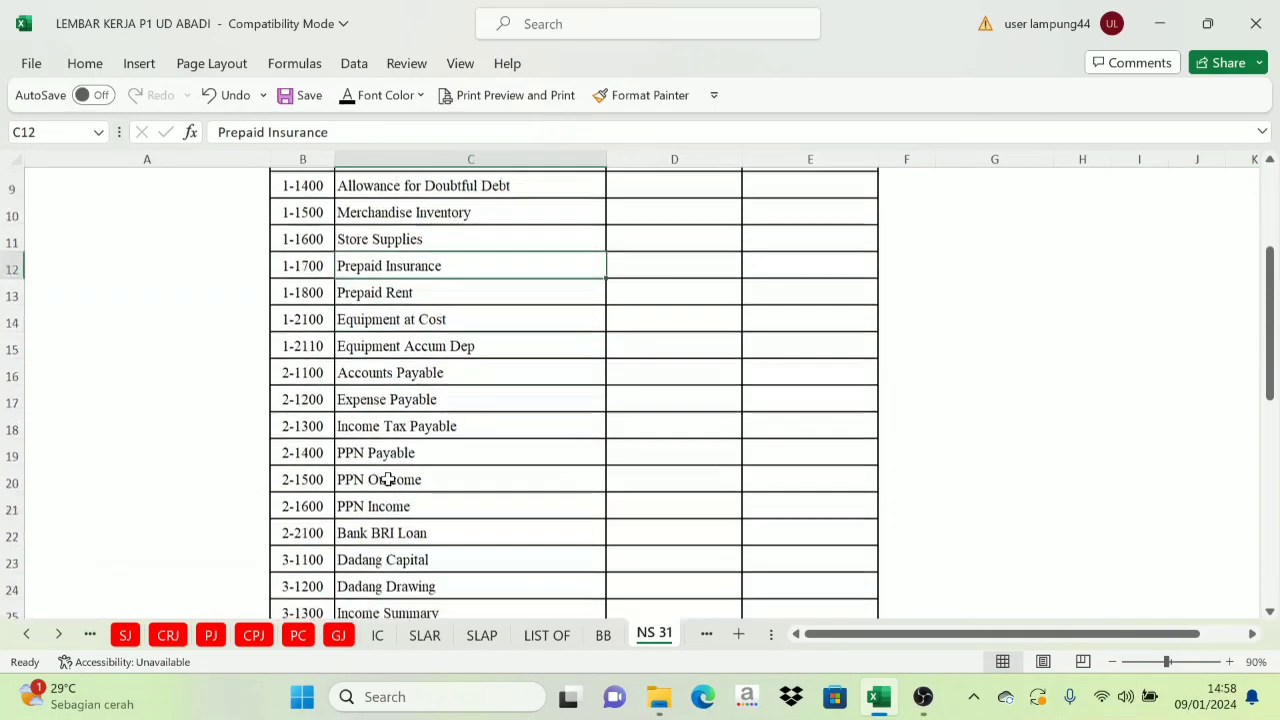
# Check the final Cash In Bank balance on the BB sheet and show its linked debit in NS 31 cell D6 with the black font colour
pyautogui.scroll(5, 526, 523)
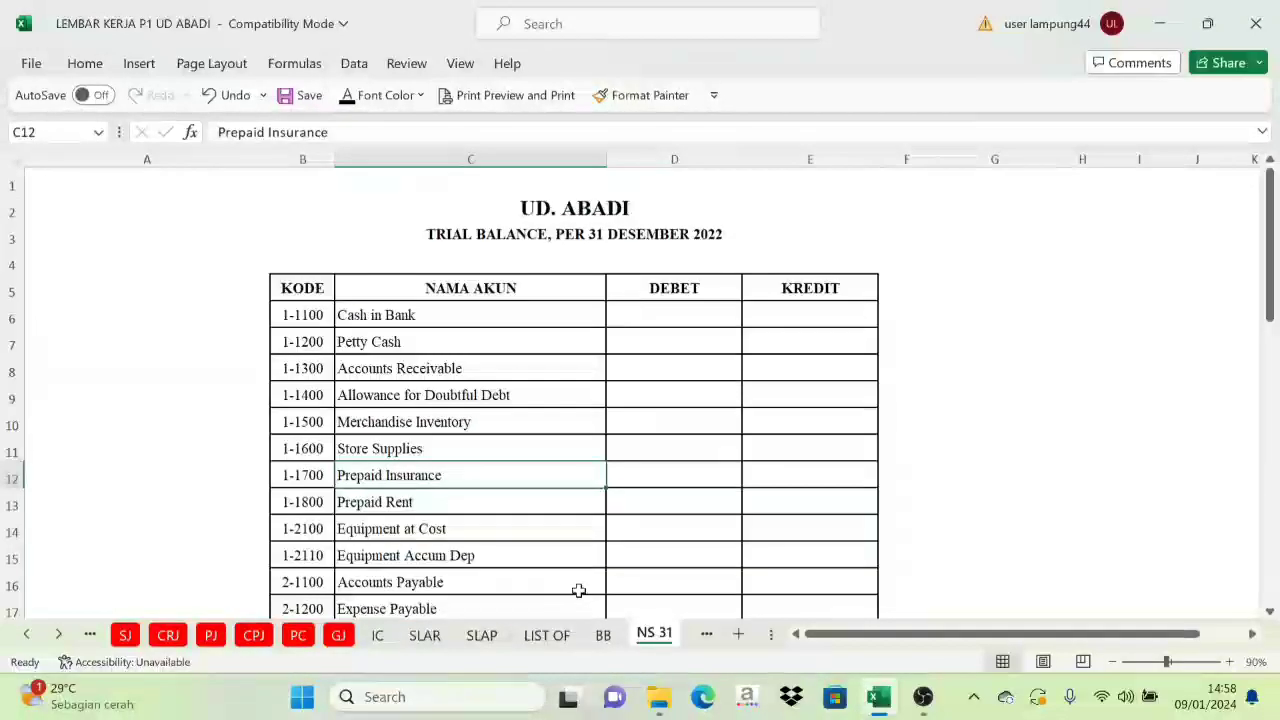
pyautogui.click(603, 634)
pyautogui.scroll(7, 643, 400)
pyautogui.scroll(3, 643, 400)
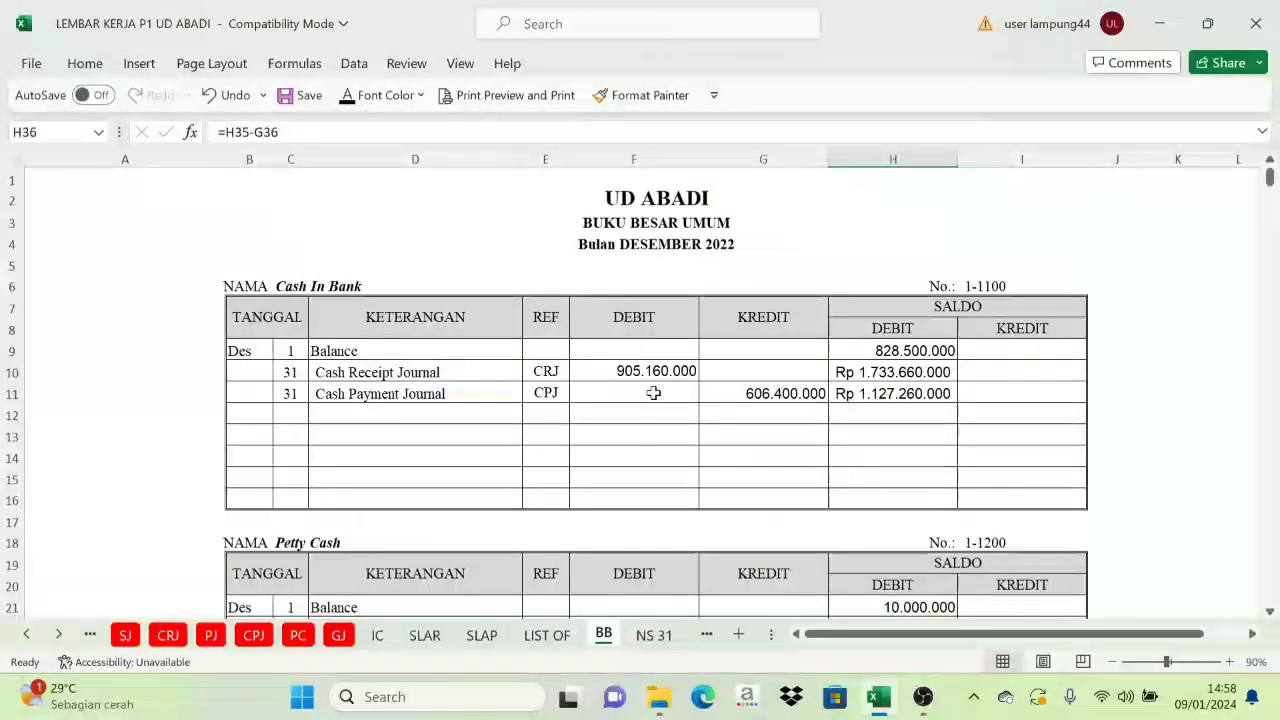
pyautogui.scroll(-7, 700, 390)
pyautogui.scroll(7, 846, 451)
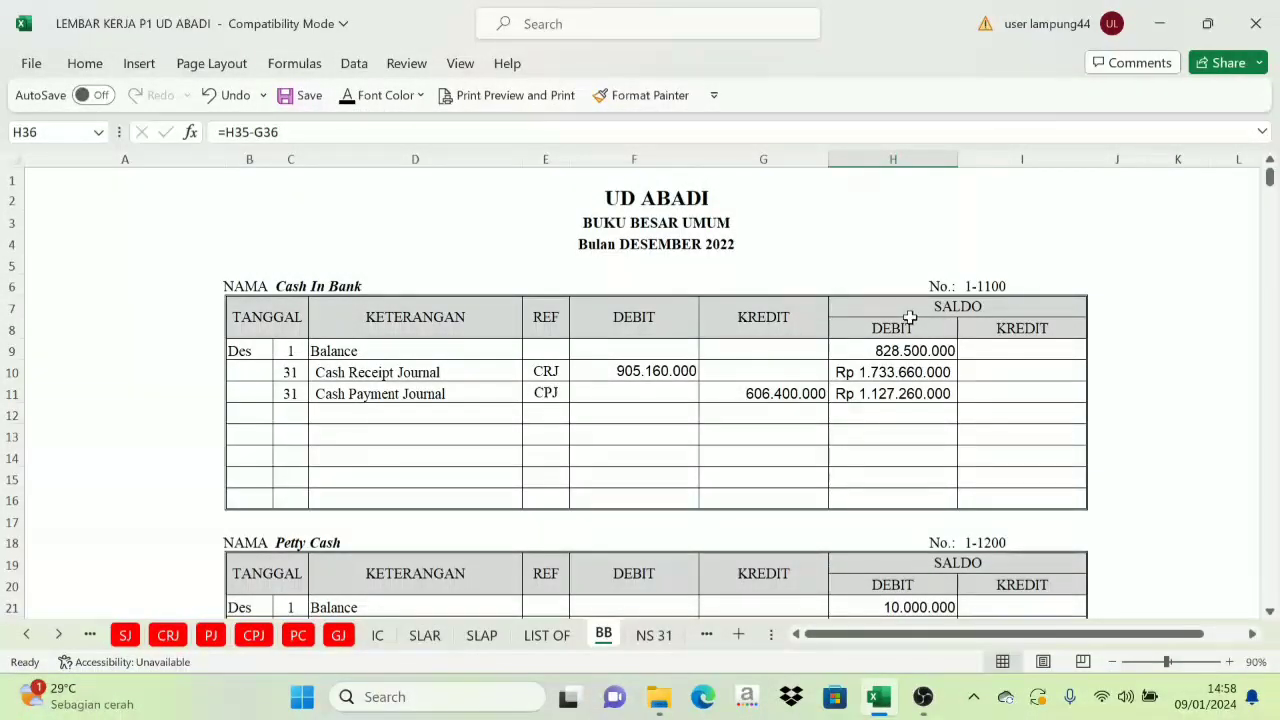
pyautogui.click(907, 393)
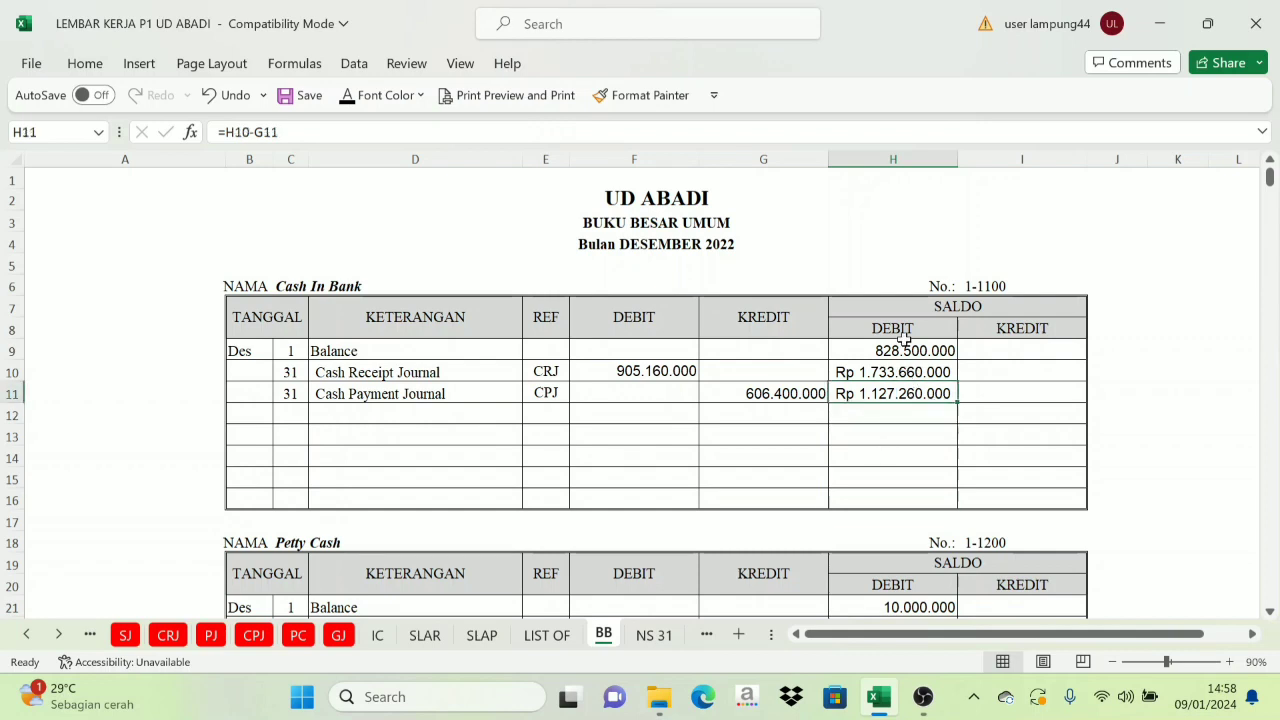
pyautogui.click(658, 636)
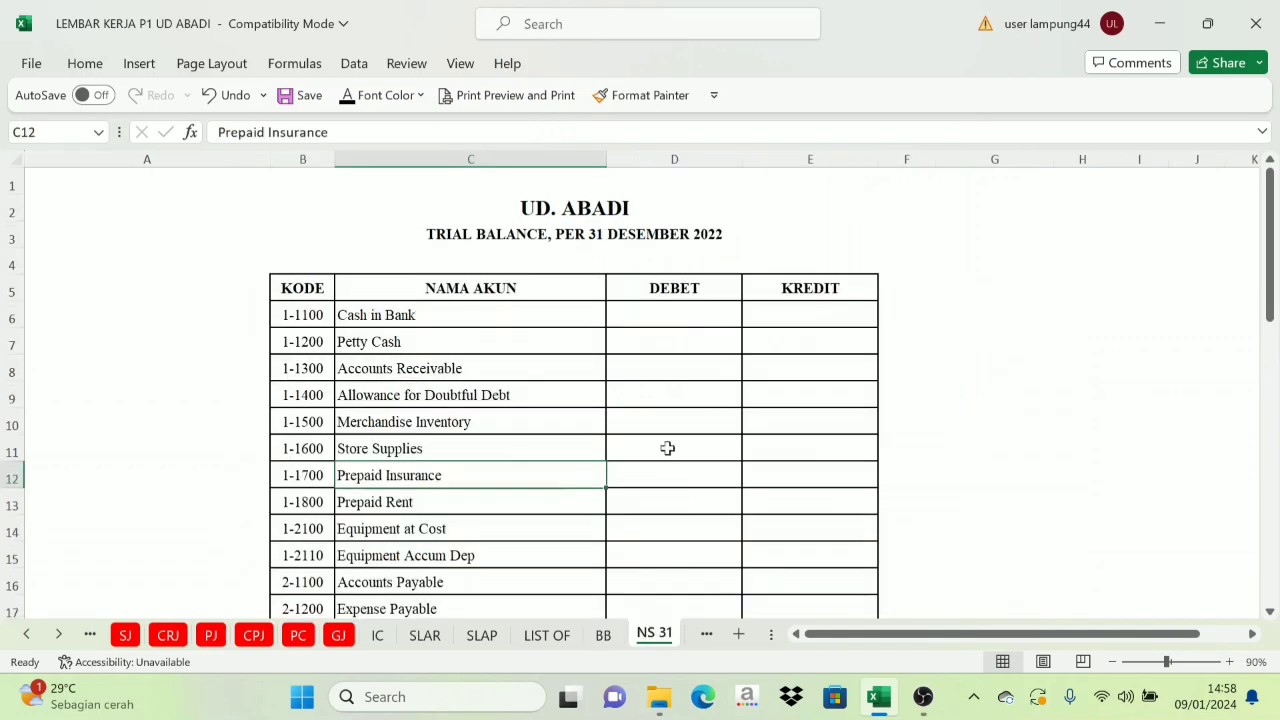
pyautogui.click(665, 313)
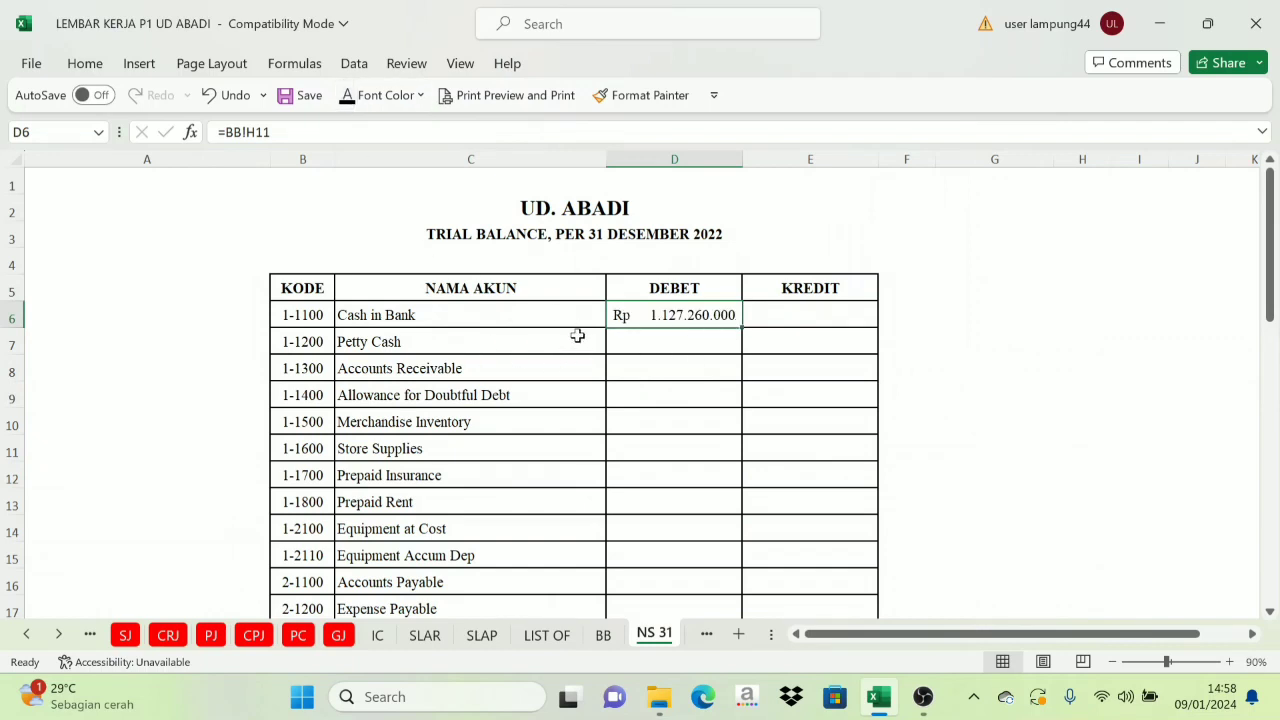
# Check the final Petty Cash balance on the BB sheet and show its linked debit in NS 31 cell D7 with the black font colour
pyautogui.click(652, 344)
pyautogui.click(604, 636)
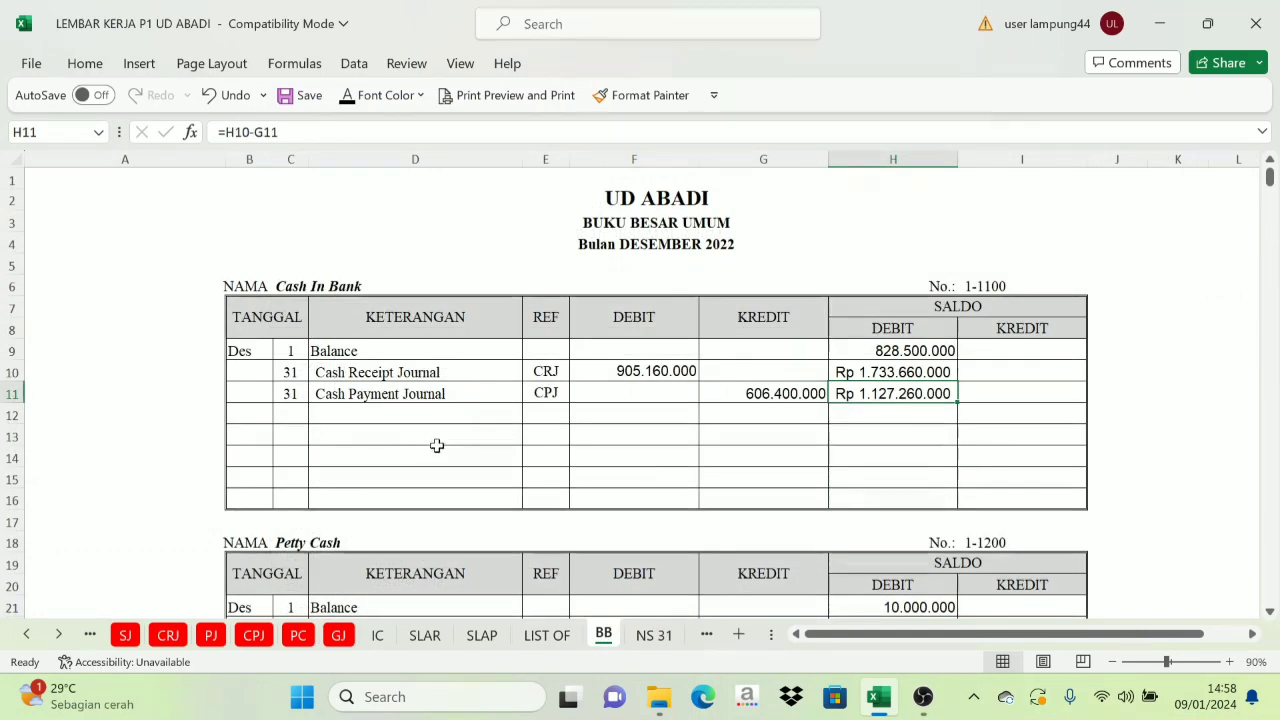
pyautogui.scroll(-3, 437, 446)
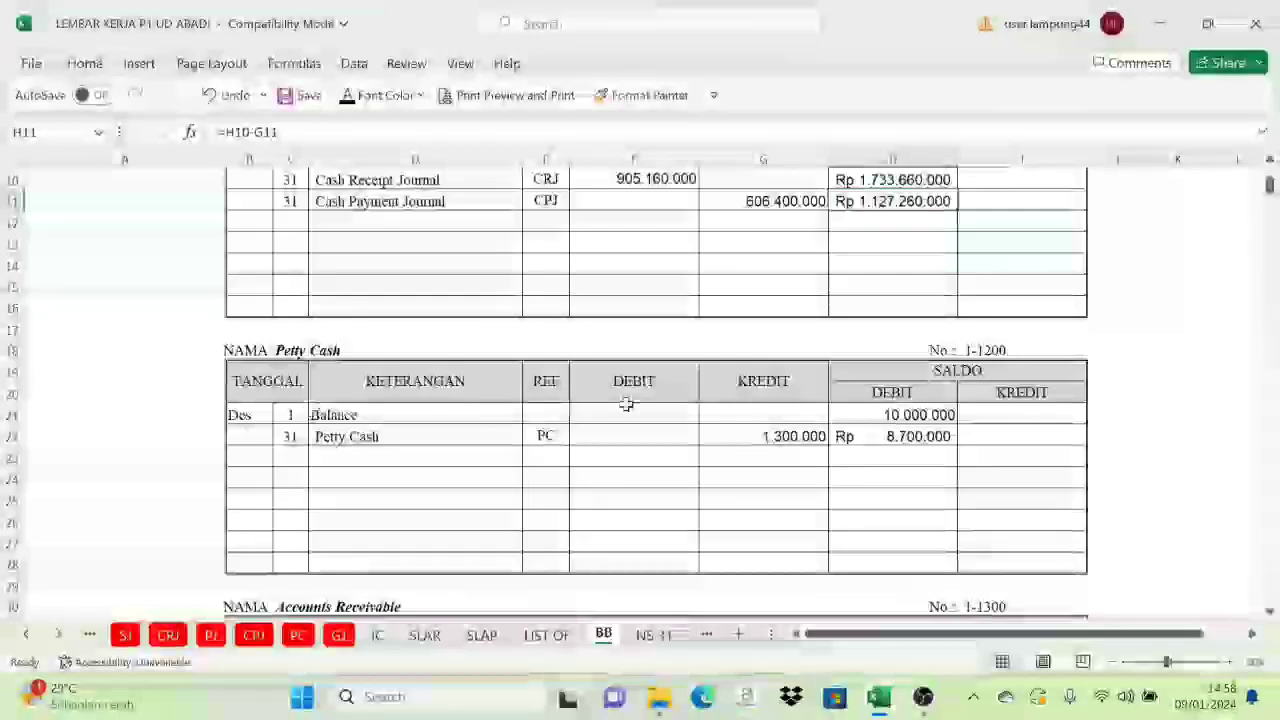
pyautogui.click(895, 393)
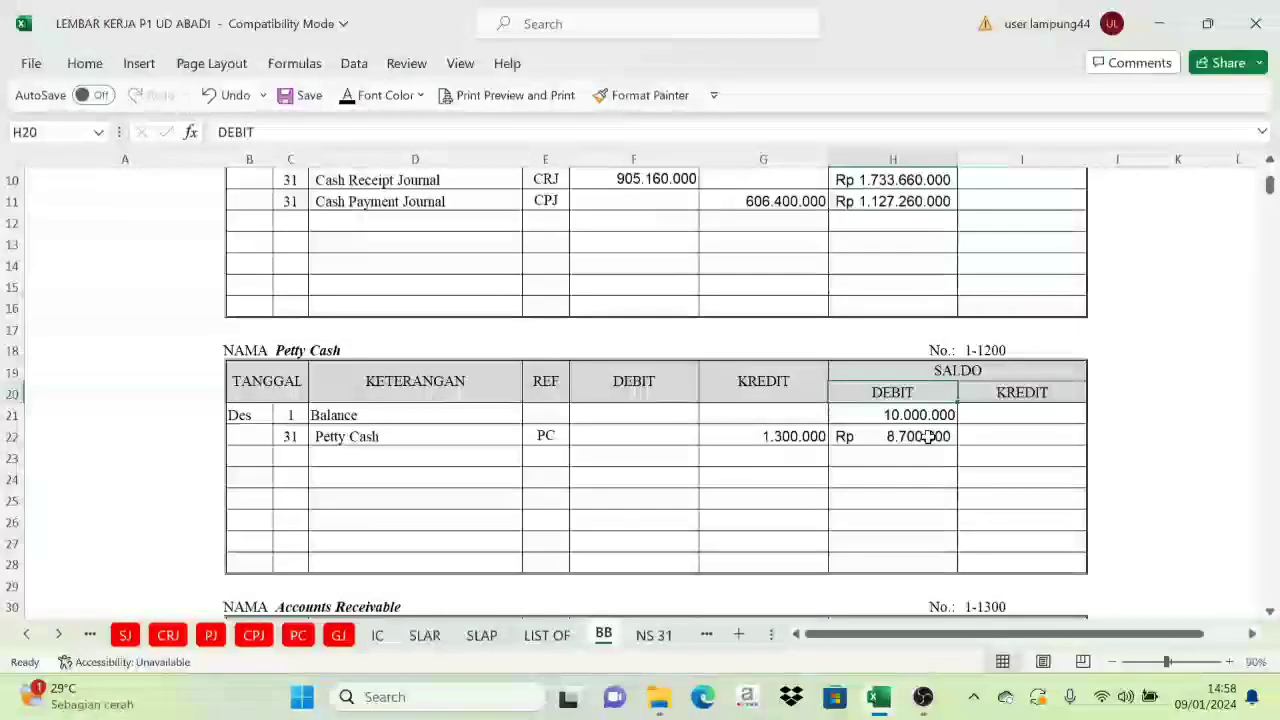
pyautogui.click(652, 636)
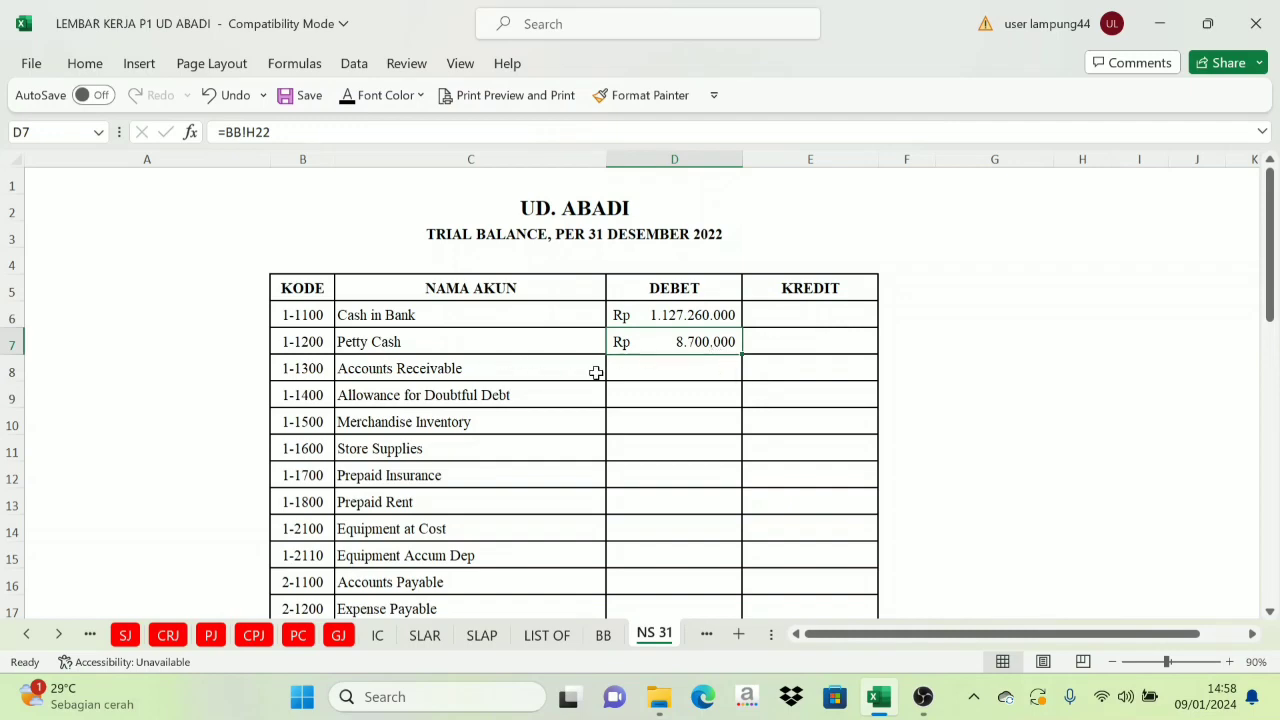
# Check the final Accounts Receivable balance on the BB sheet and show its linked debit in NS 31 cell D8 with the black font colour
pyautogui.click(601, 636)
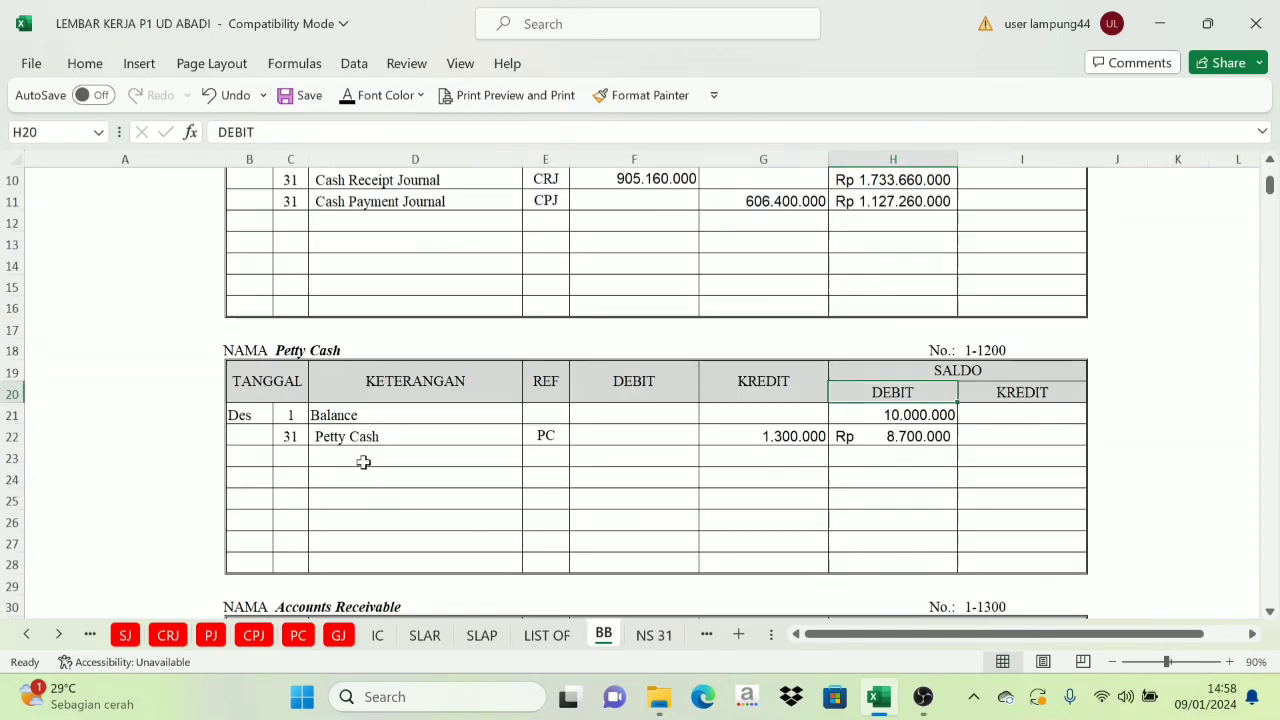
pyautogui.scroll(-3, 361, 462)
pyautogui.scroll(-2, 361, 462)
pyautogui.click(890, 328)
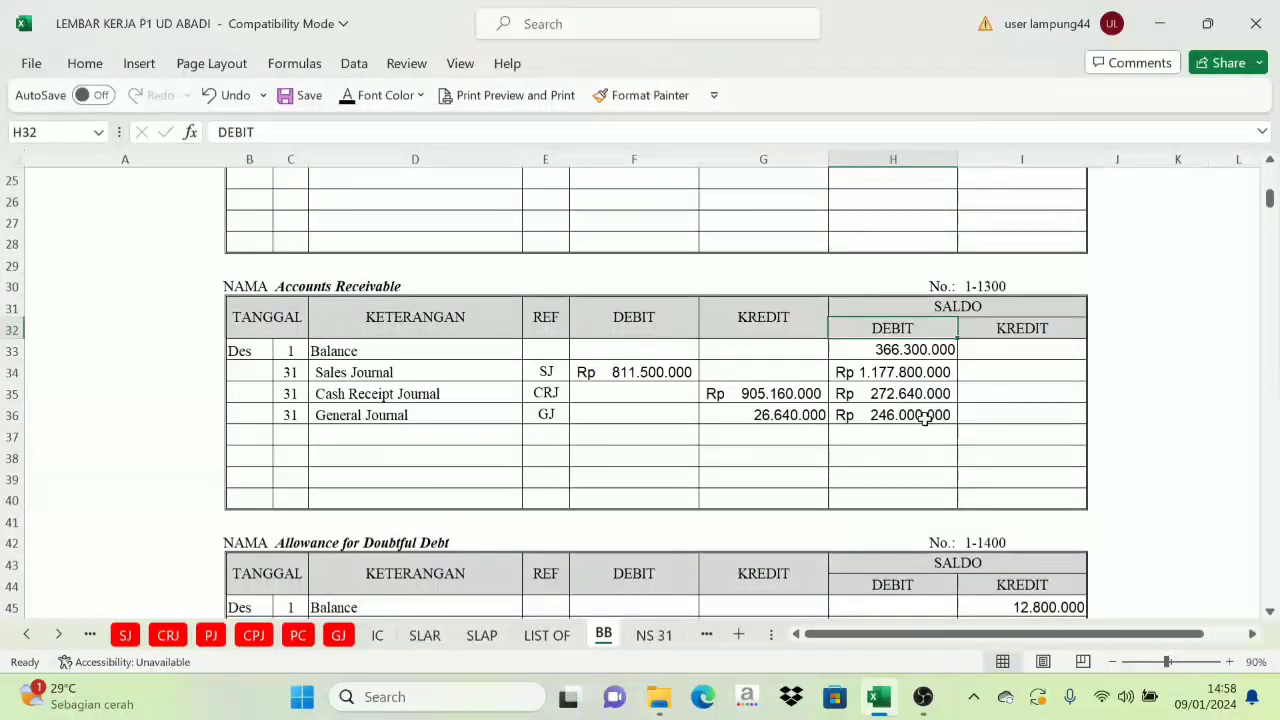
pyautogui.click(651, 634)
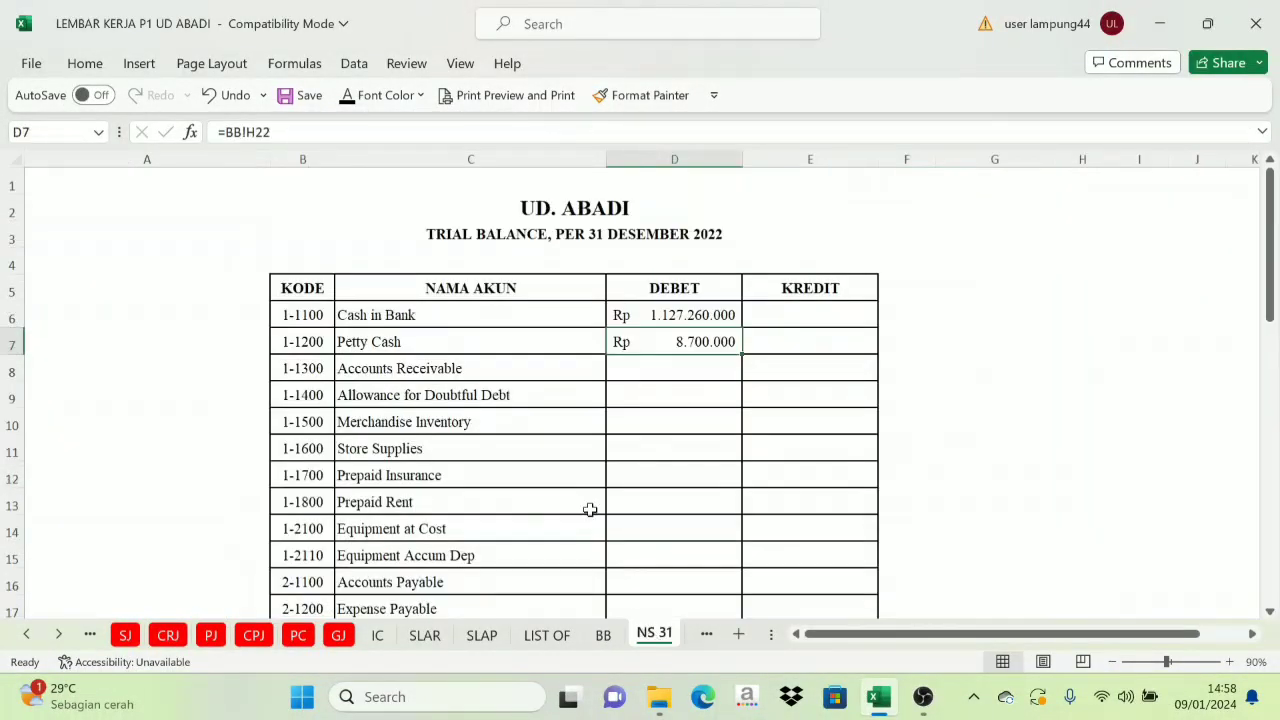
pyautogui.click(670, 376)
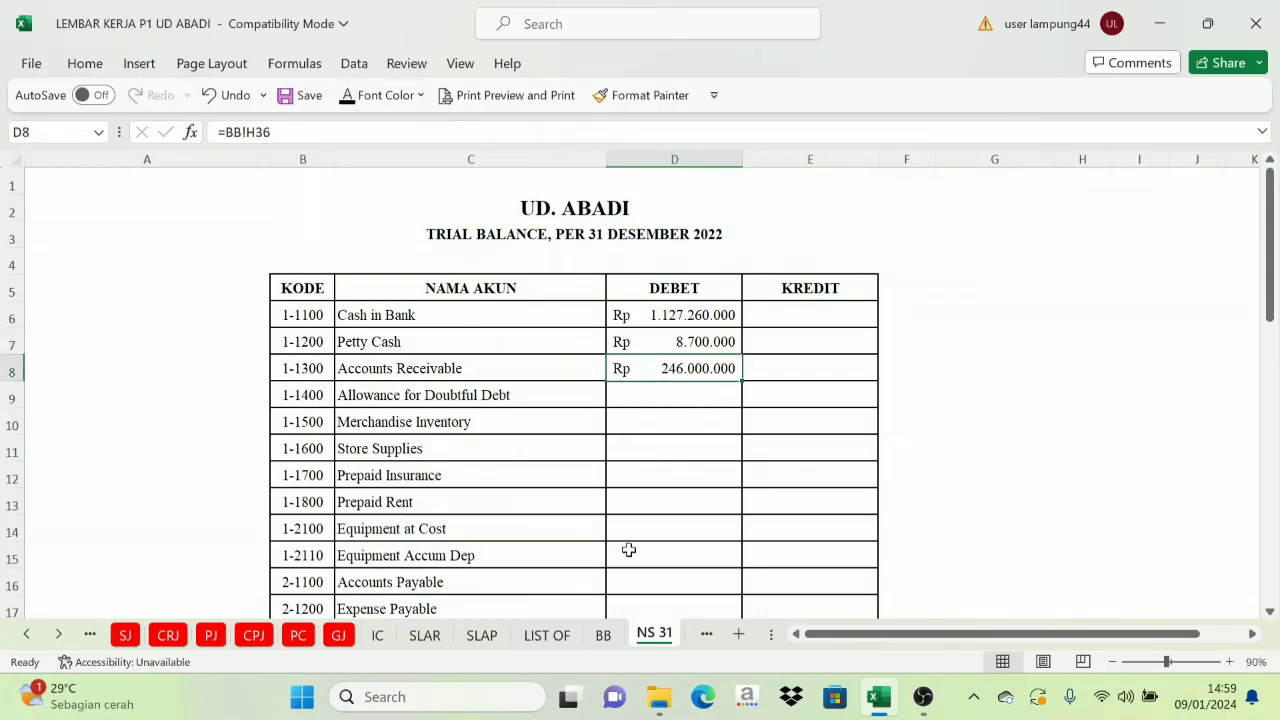
# Check the Allowance for Doubtful Debt balance on the BB sheet and apply the black font colour to its credit in NS 31 cell E9
pyautogui.click(603, 635)
pyautogui.scroll(-3, 457, 500)
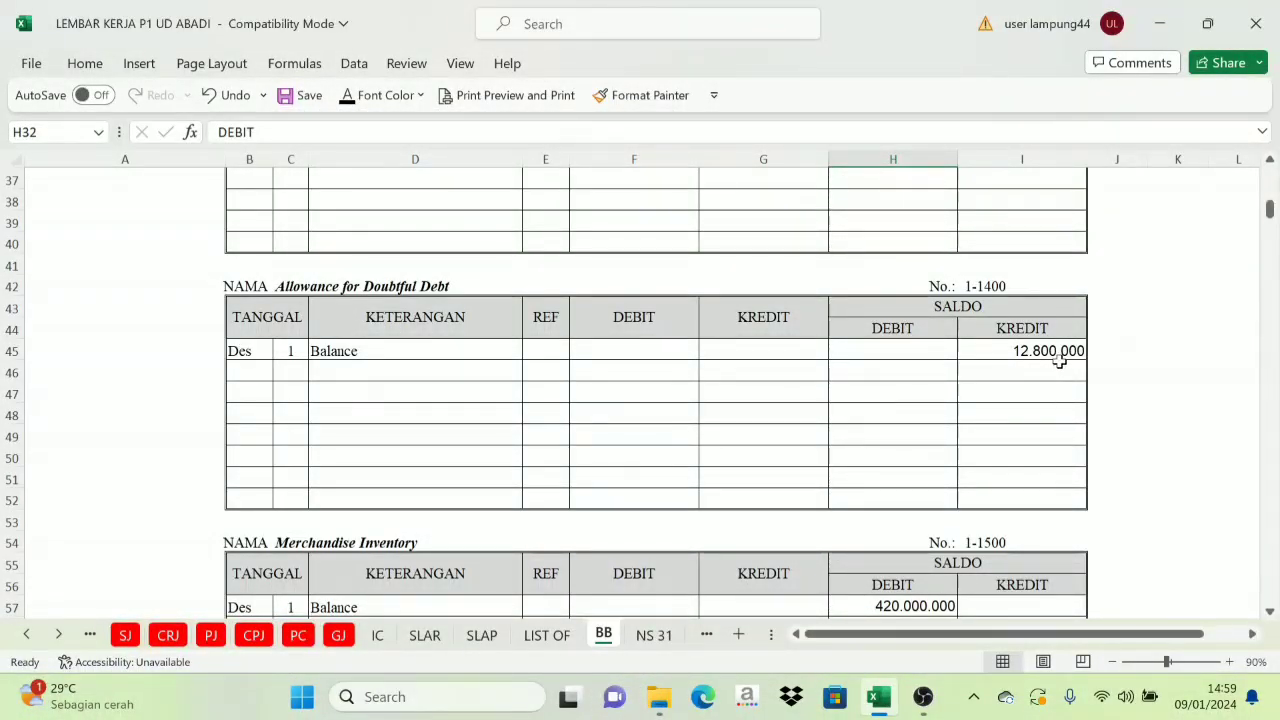
pyautogui.click(668, 637)
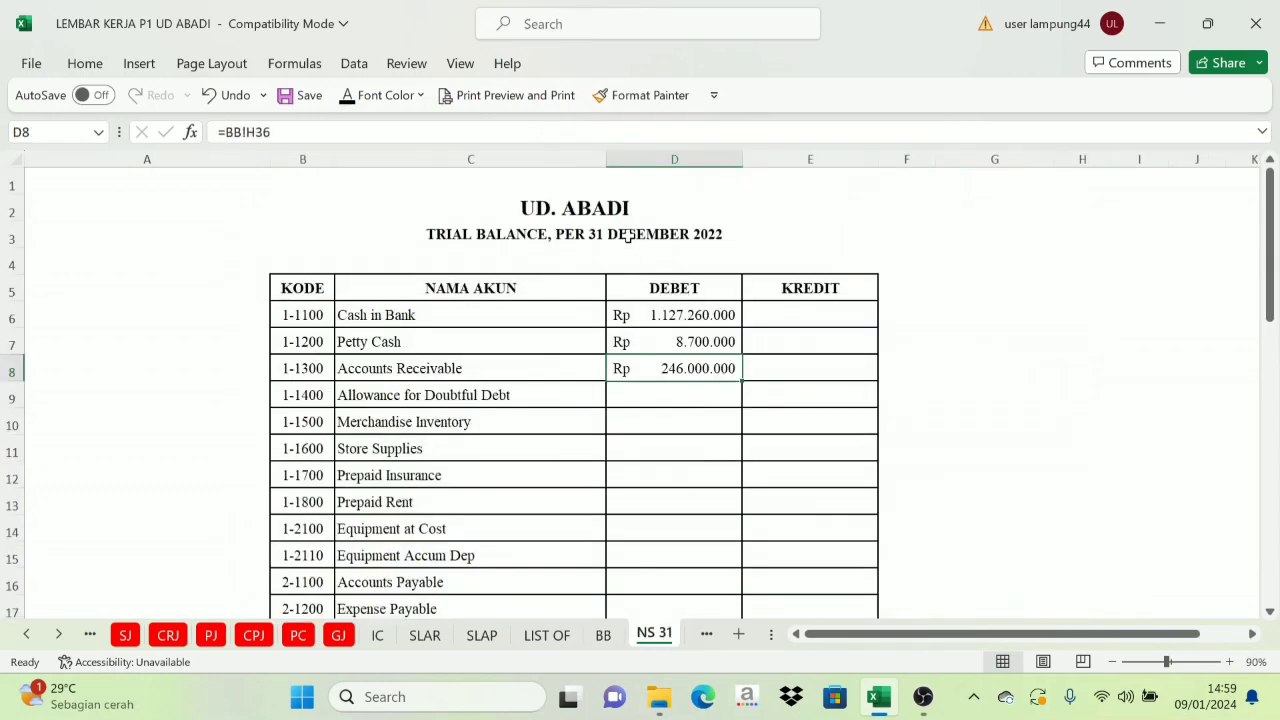
pyautogui.click(805, 397)
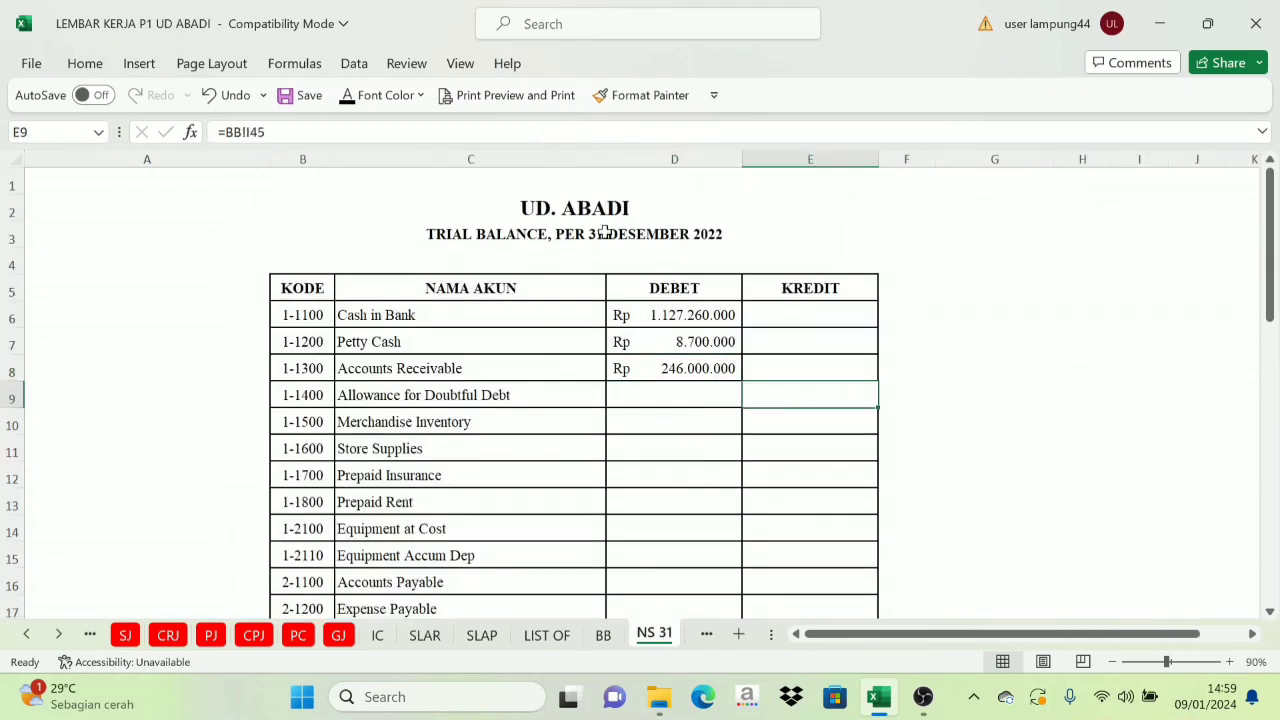
pyautogui.click(349, 100)
# Check the final debit balances of Merchandise Inventory and Store Supplies in the BB ledger
pyautogui.click(600, 637)
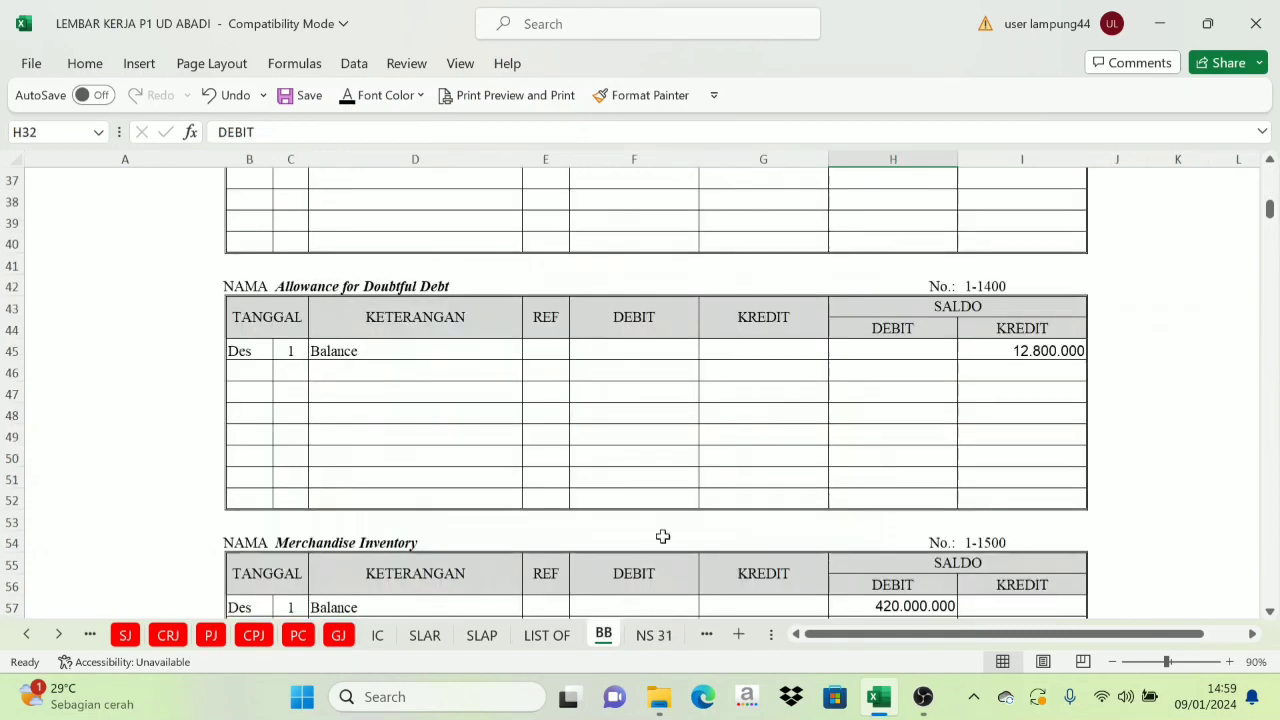
pyautogui.scroll(-4, 450, 420)
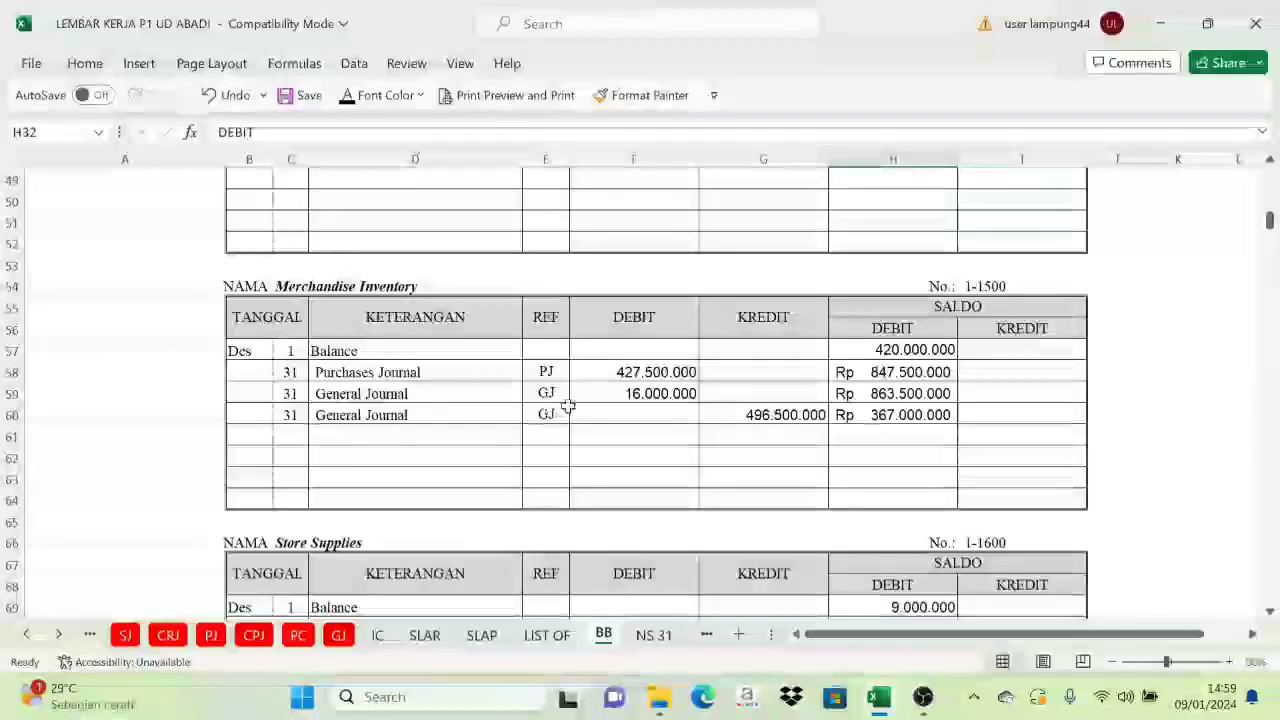
pyautogui.click(872, 414)
pyautogui.scroll(-3, 890, 436)
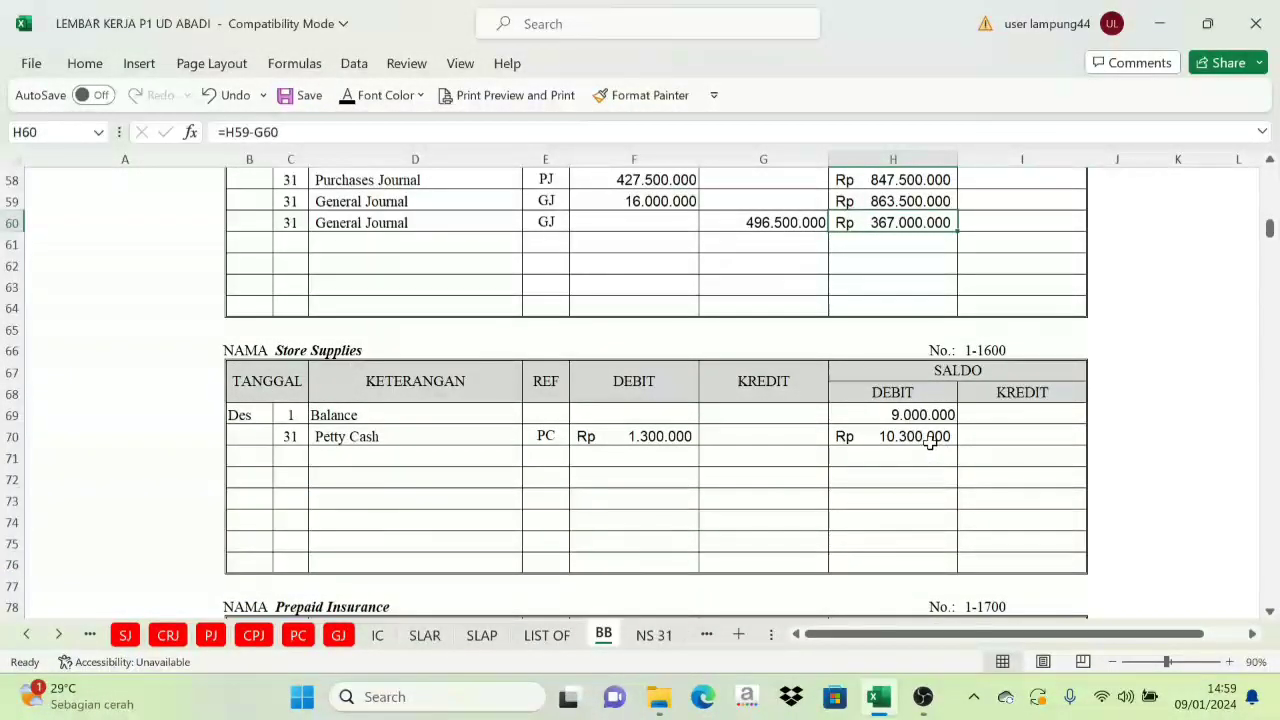
pyautogui.click(925, 440)
pyautogui.scroll(-4, 925, 440)
pyautogui.scroll(5, 894, 471)
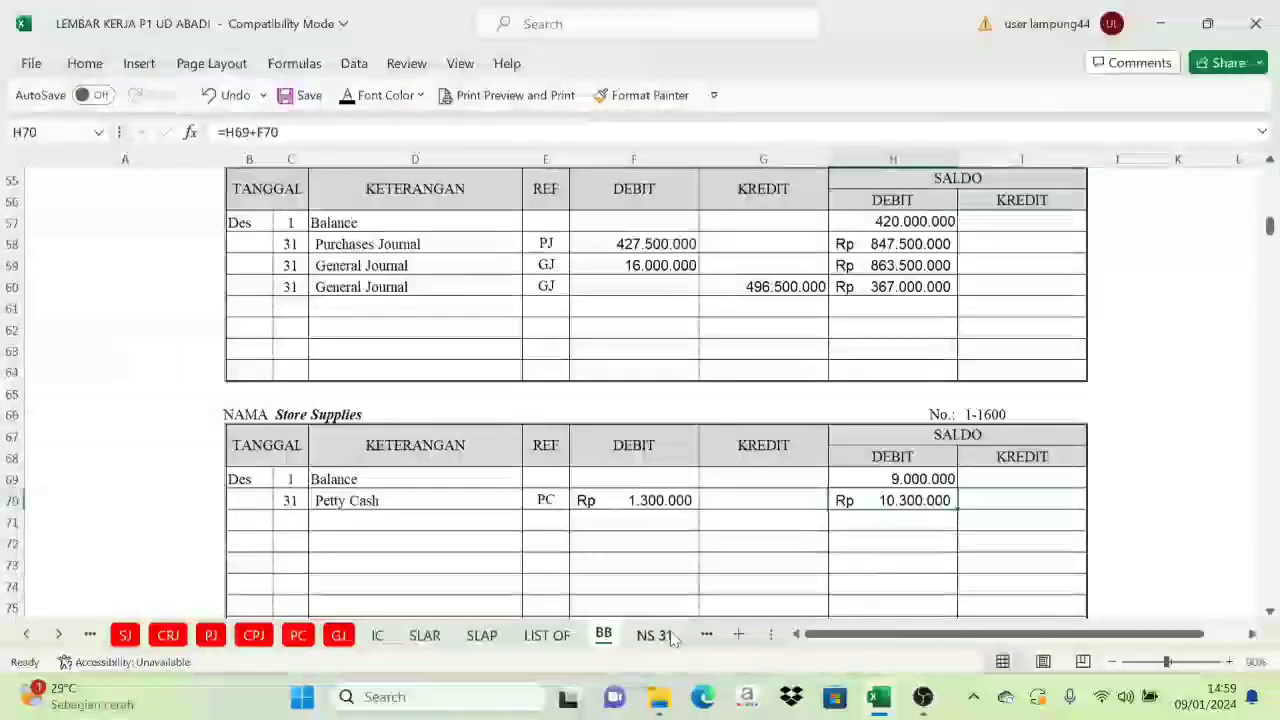
# Apply the black font colour to D6:E44 on the NS 31 sheet to show every account's debit or credit balance
pyautogui.hotkey('ctrl', 'pagedown')
pyautogui.moveTo(690, 315); pyautogui.dragTo(748, 530)
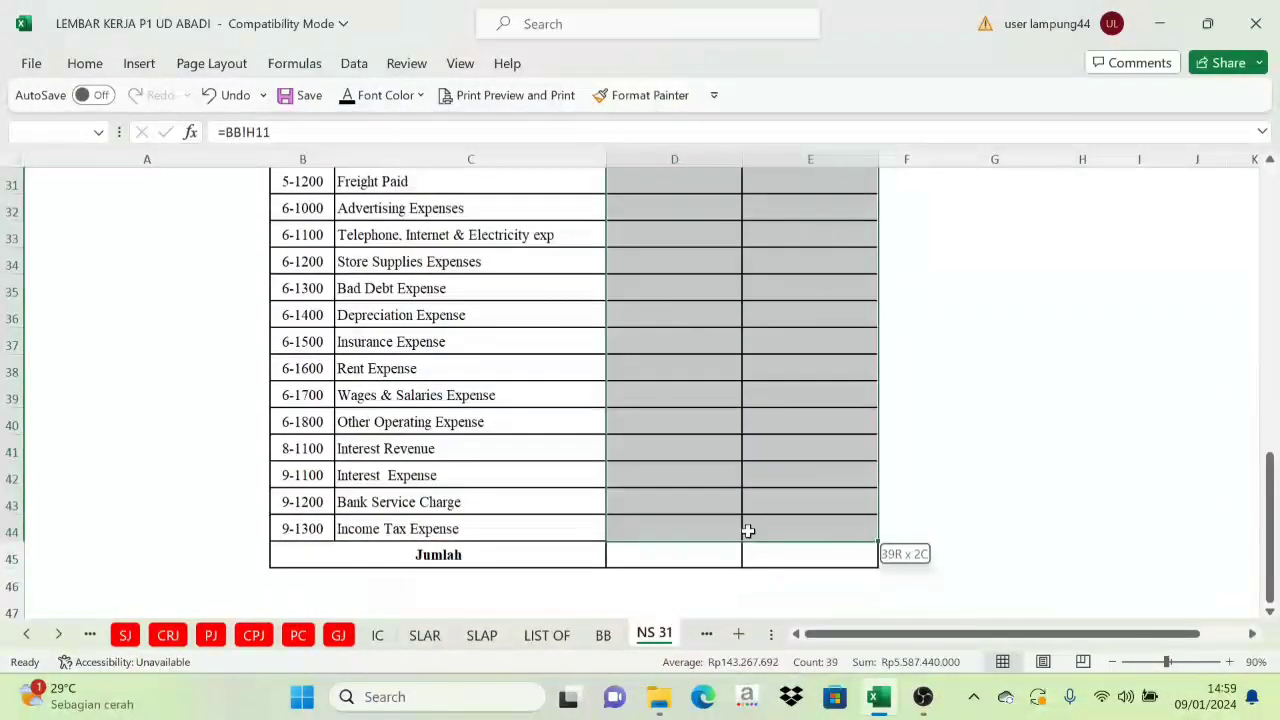
pyautogui.scroll(10, 700, 400)
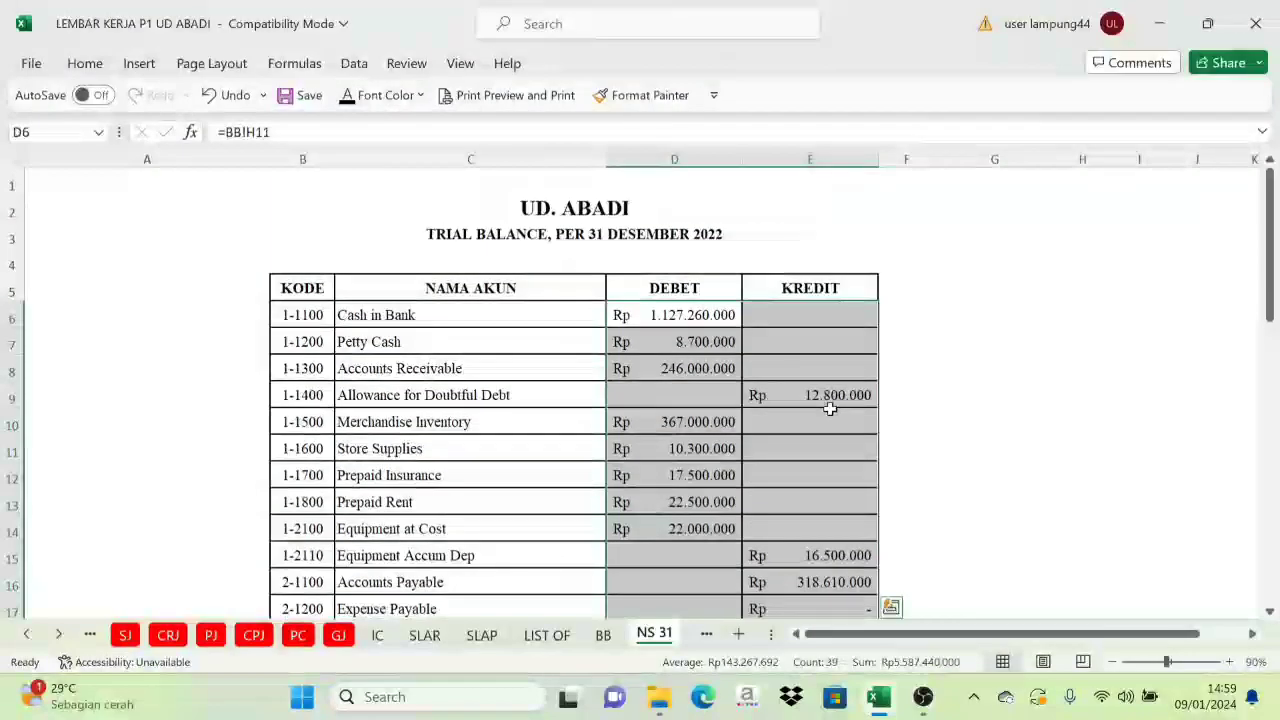
pyautogui.click(829, 400)
# Review the debit and credit balances of all accounts in the NS 31 trial balance alongside the BB ledger
pyautogui.scroll(-2, 677, 378)
pyautogui.scroll(-5, 677, 378)
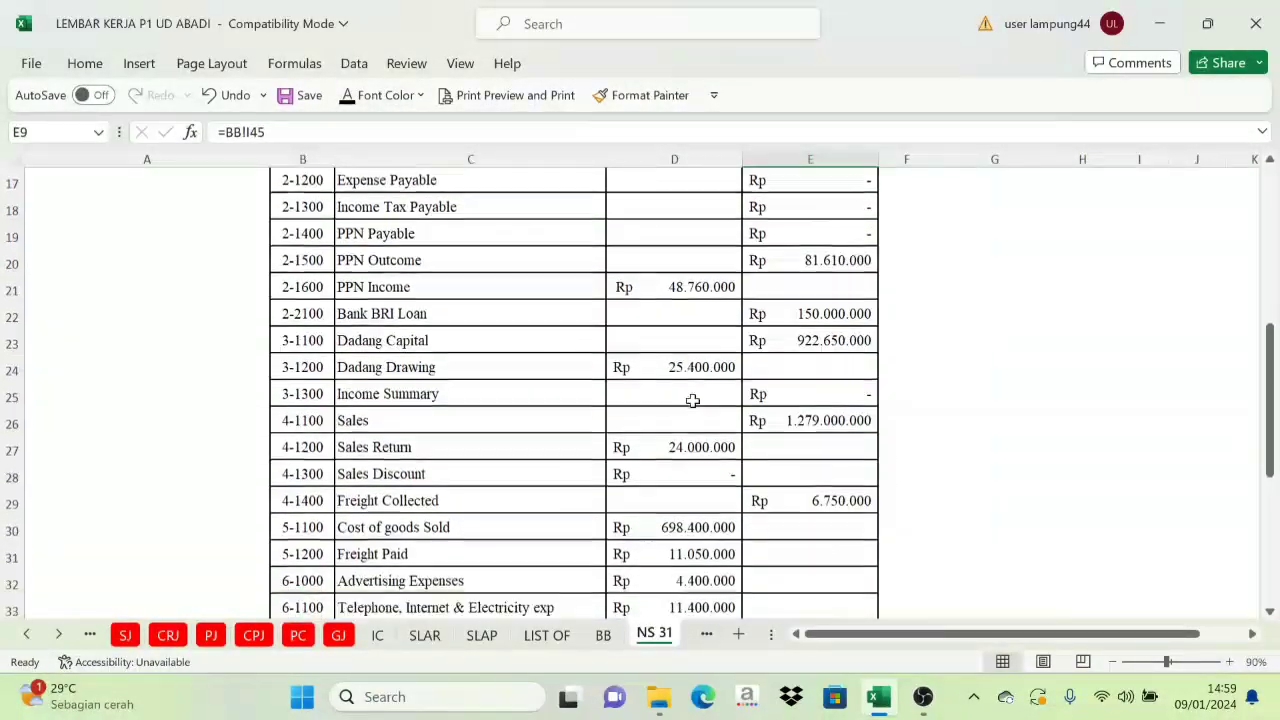
pyautogui.scroll(7, 693, 408)
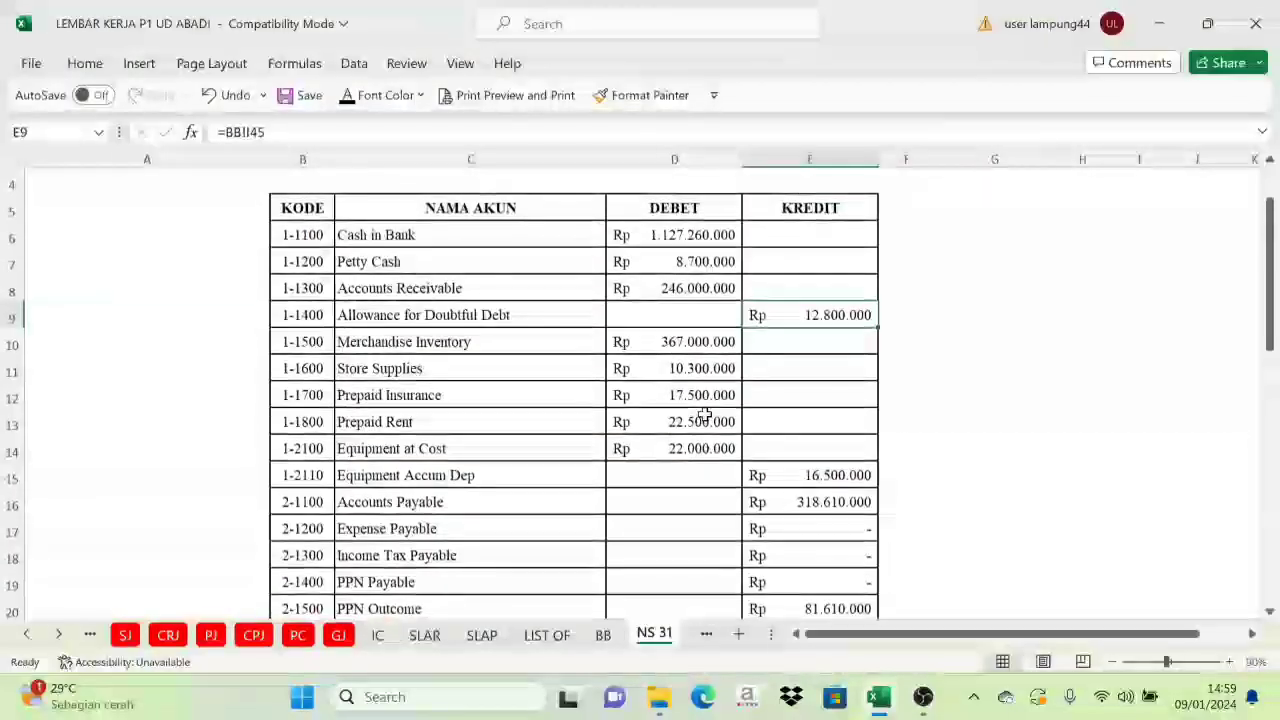
pyautogui.click(608, 637)
pyautogui.scroll(10, 654, 483)
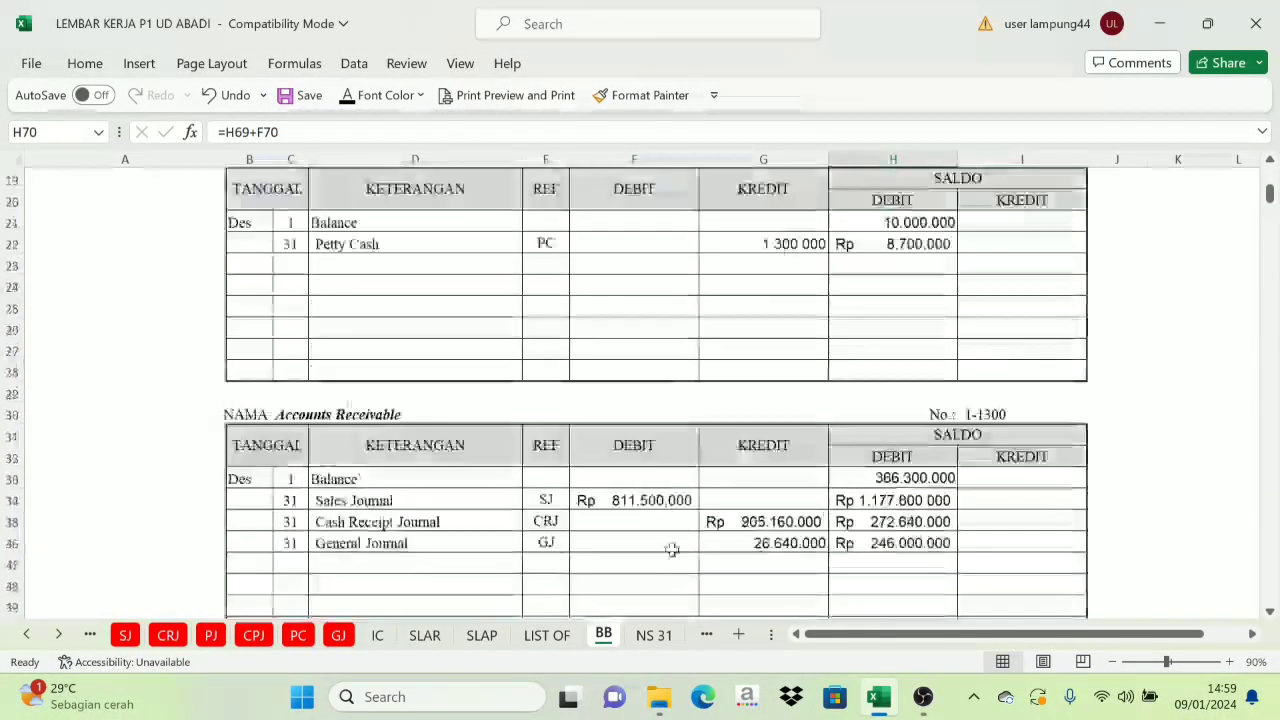
pyautogui.click(654, 635)
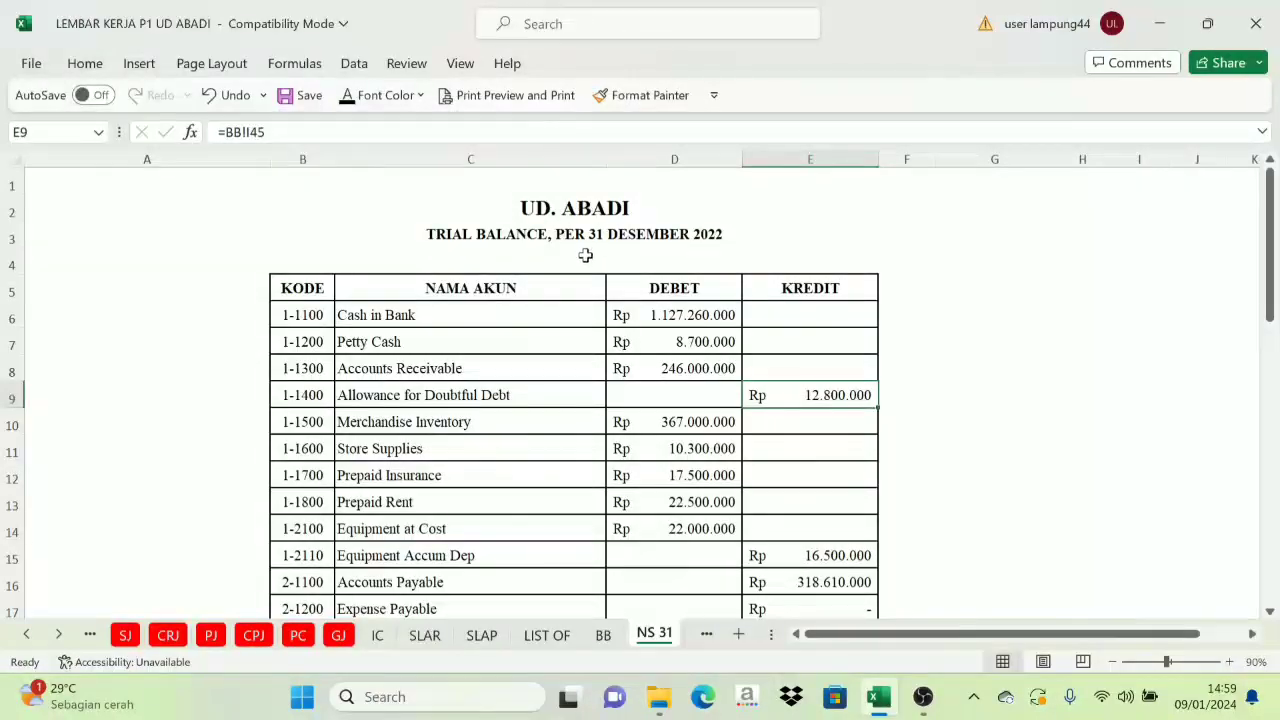
pyautogui.scroll(-11, 720, 360)
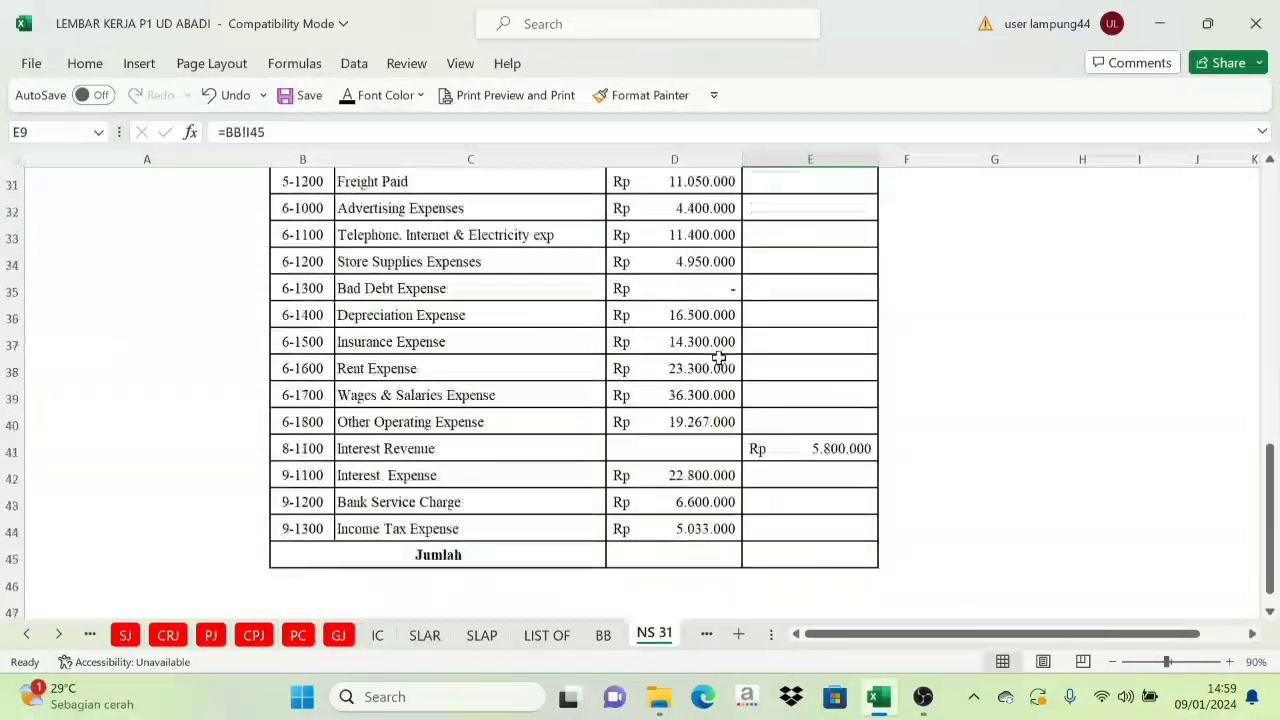
pyautogui.scroll(11, 718, 358)
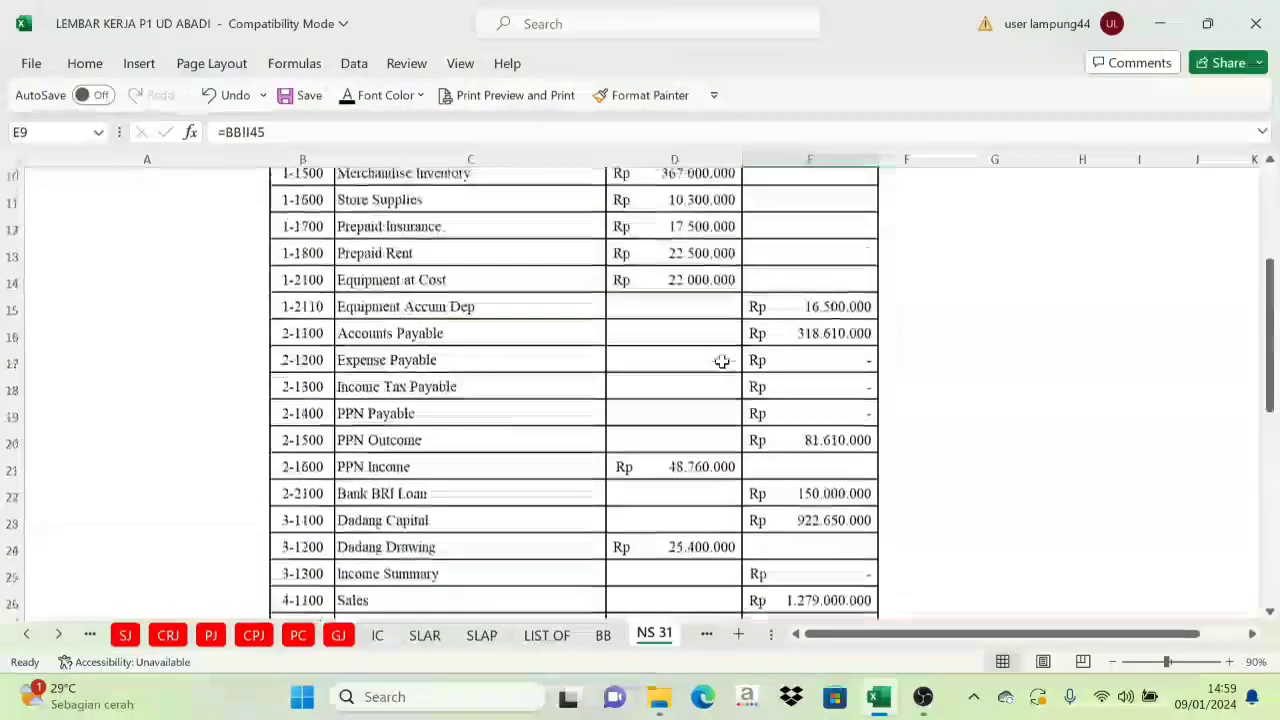
pyautogui.scroll(-4, 715, 355)
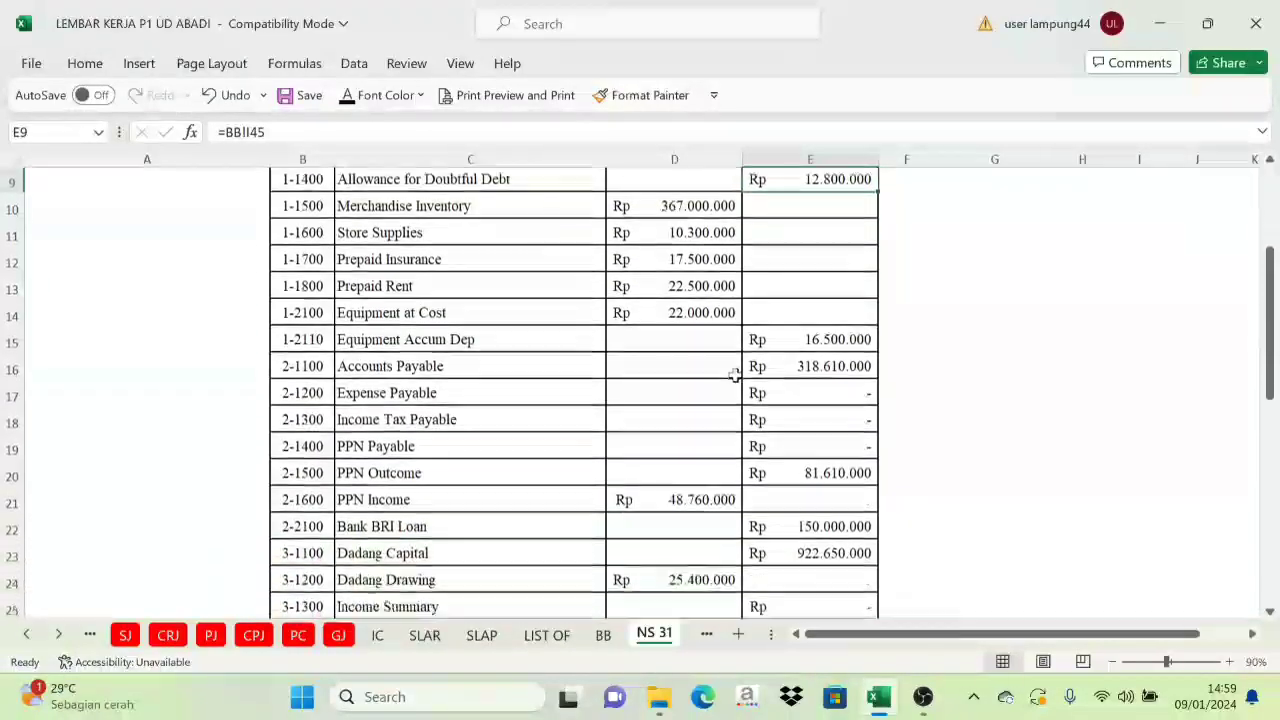
pyautogui.scroll(-3, 735, 385)
pyautogui.scroll(6, 720, 384)
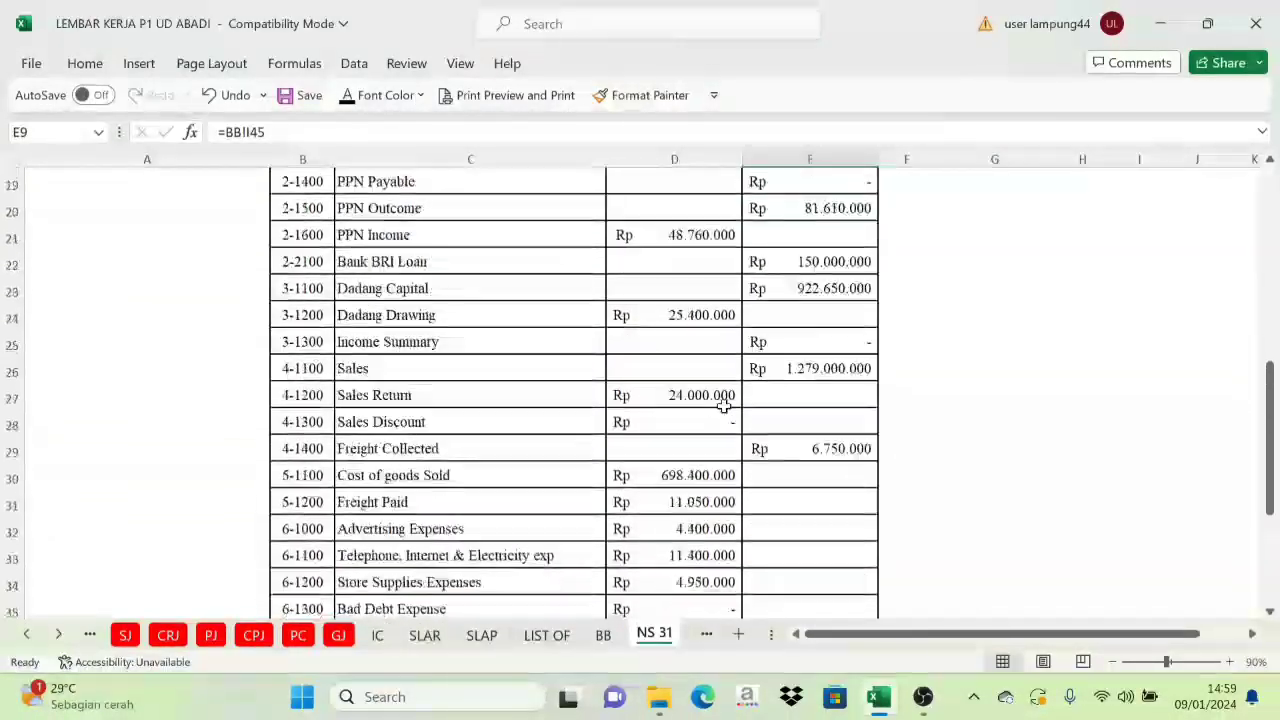
pyautogui.scroll(1, 703, 382)
pyautogui.scroll(-8, 759, 421)
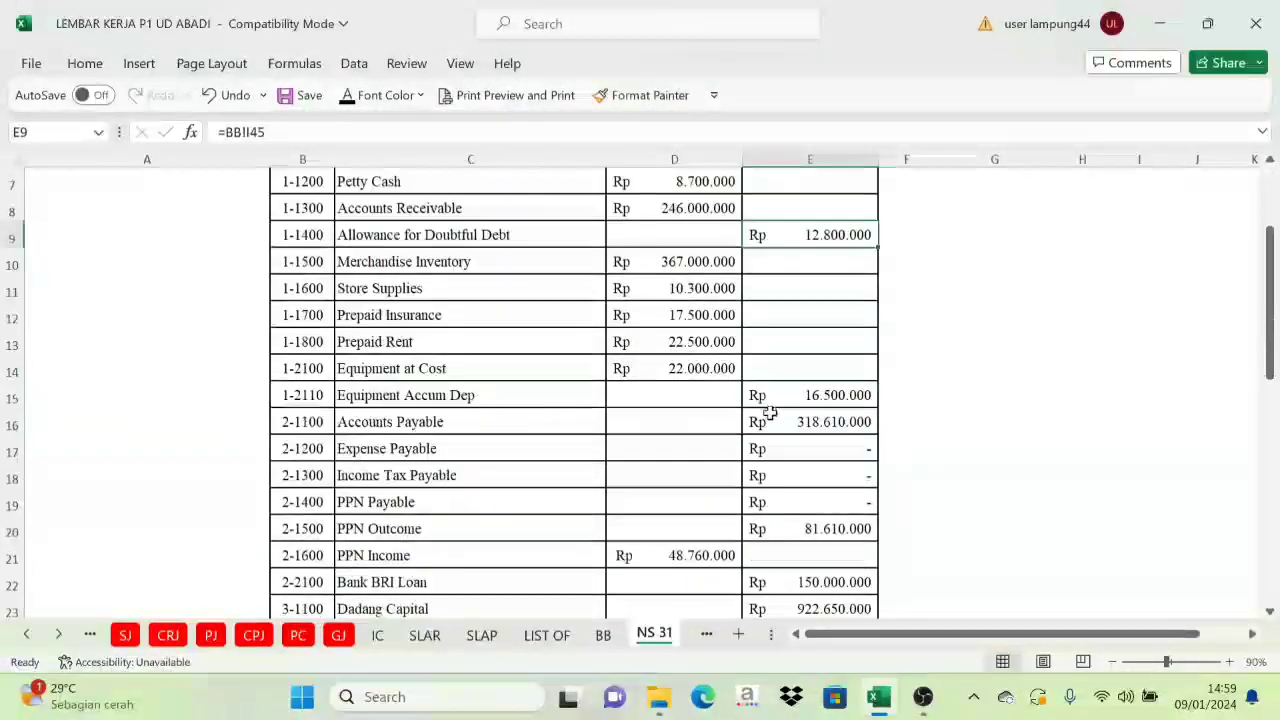
# Apply the black font colour to the debit and credit totals in the Jumlah row, D45:E45
pyautogui.scroll(-5, 759, 421)
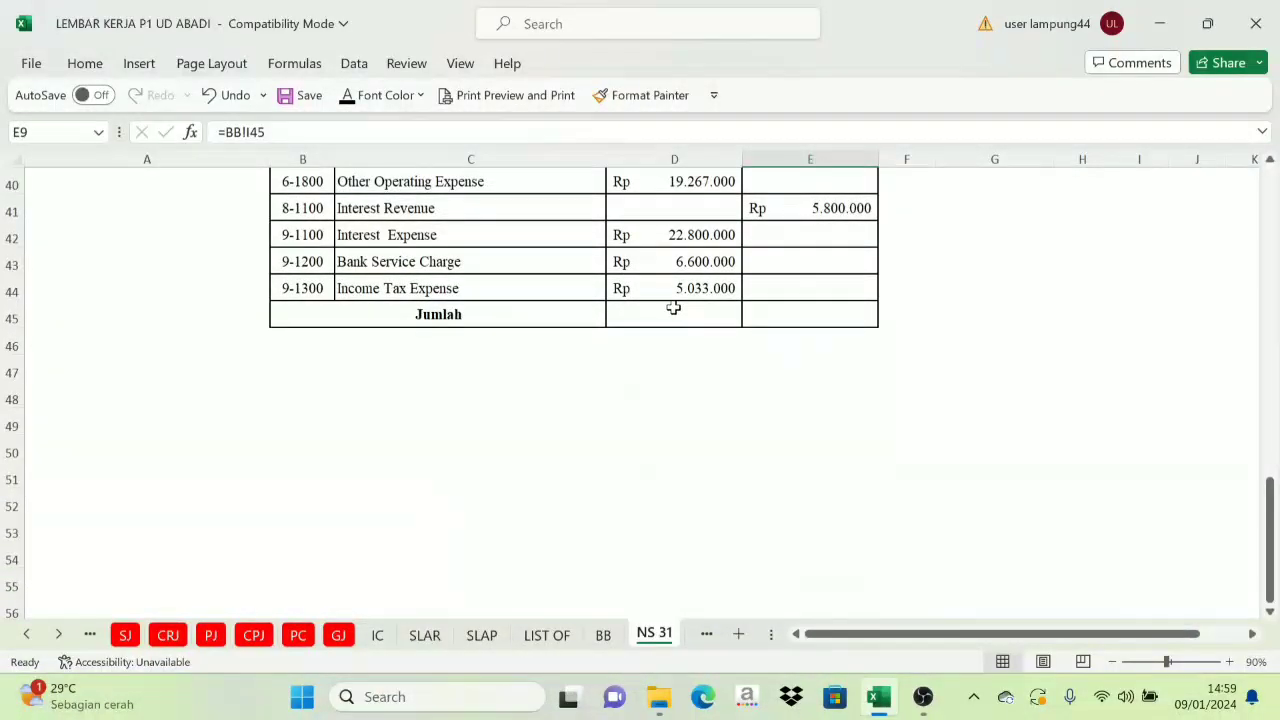
pyautogui.moveTo(674, 315); pyautogui.dragTo(787, 315)
pyautogui.click(350, 95)
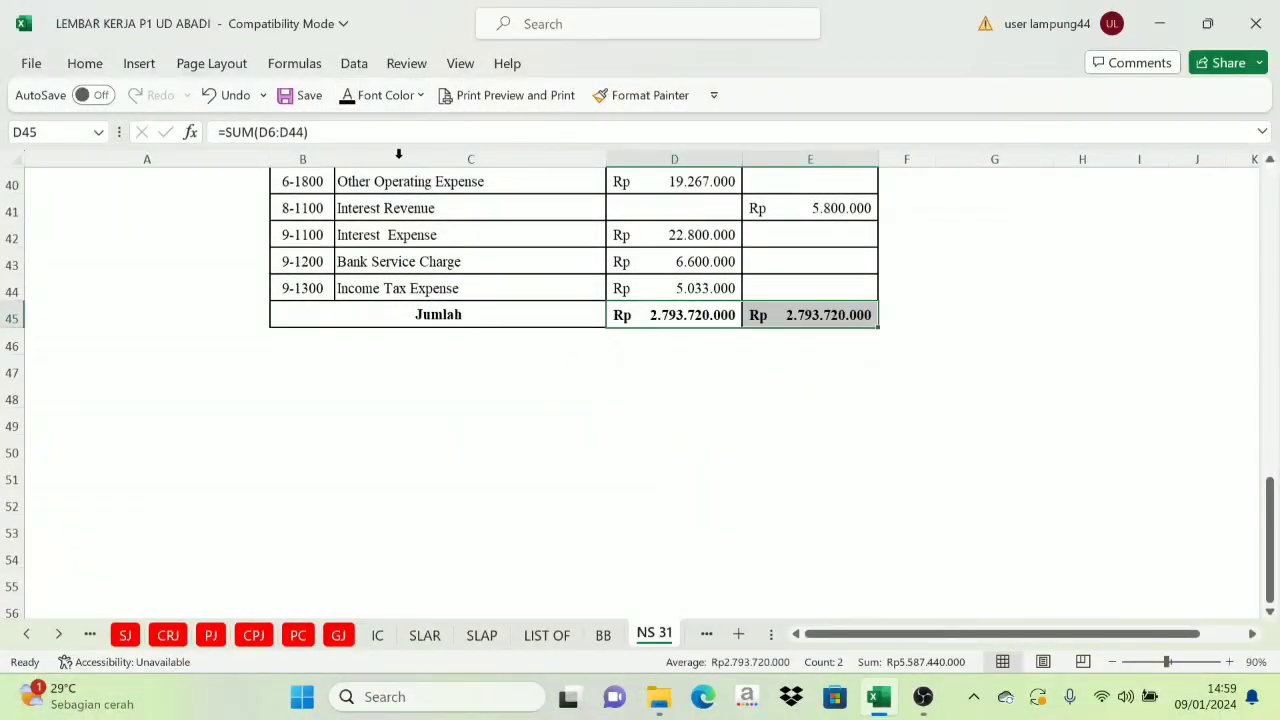
pyautogui.click(888, 298)
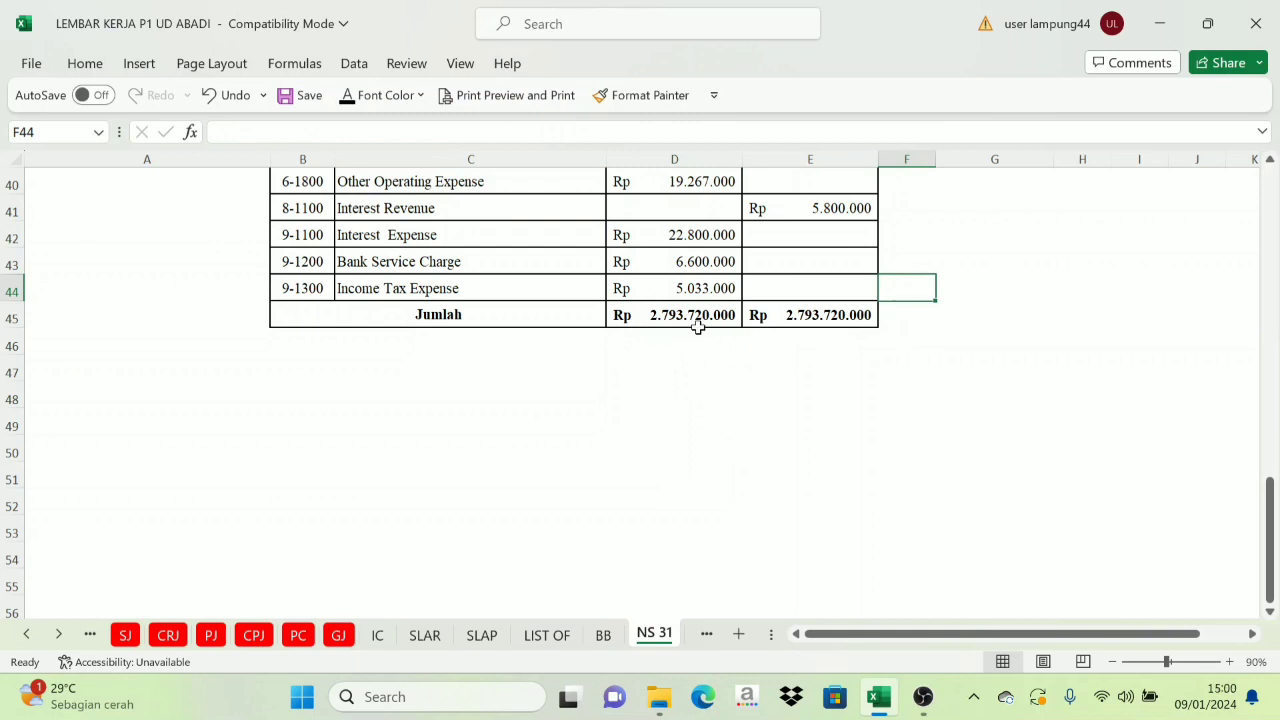
# Compare the NS 31 trial balance's debit and credit totals, and examine the Cash In Bank account in the BB ledger
pyautogui.click(792, 323)
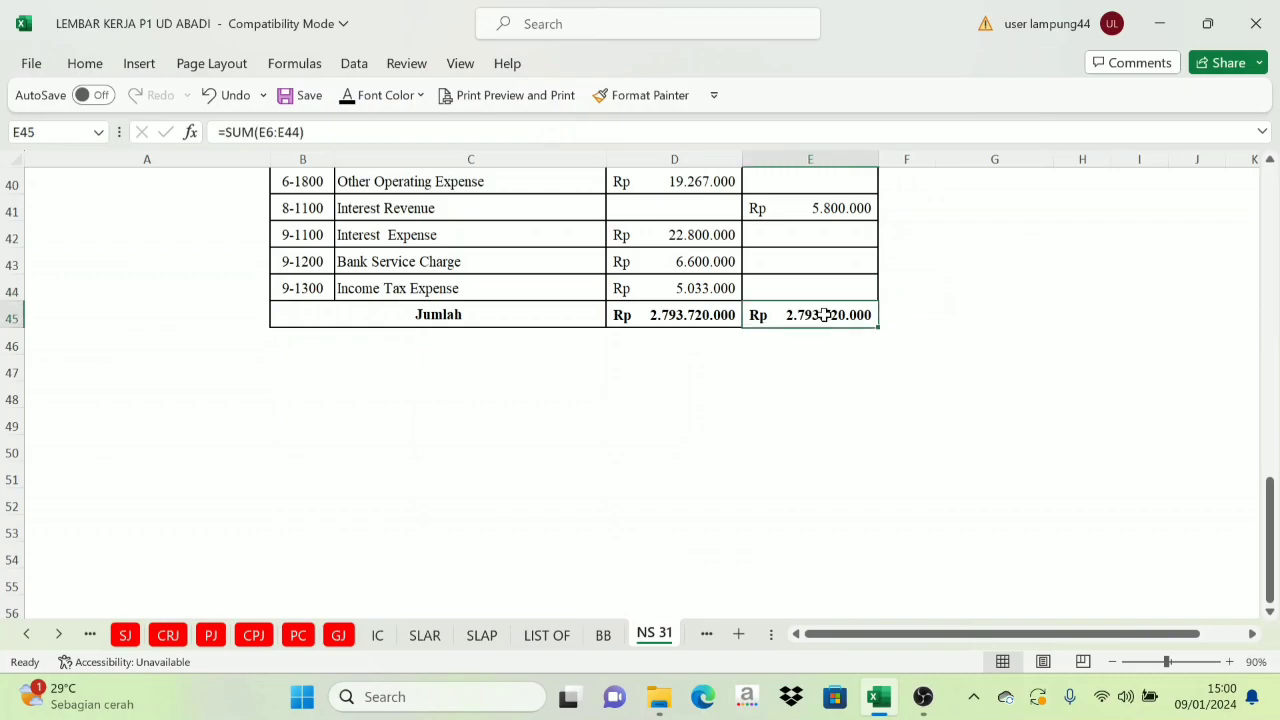
pyautogui.scroll(13, 798, 320)
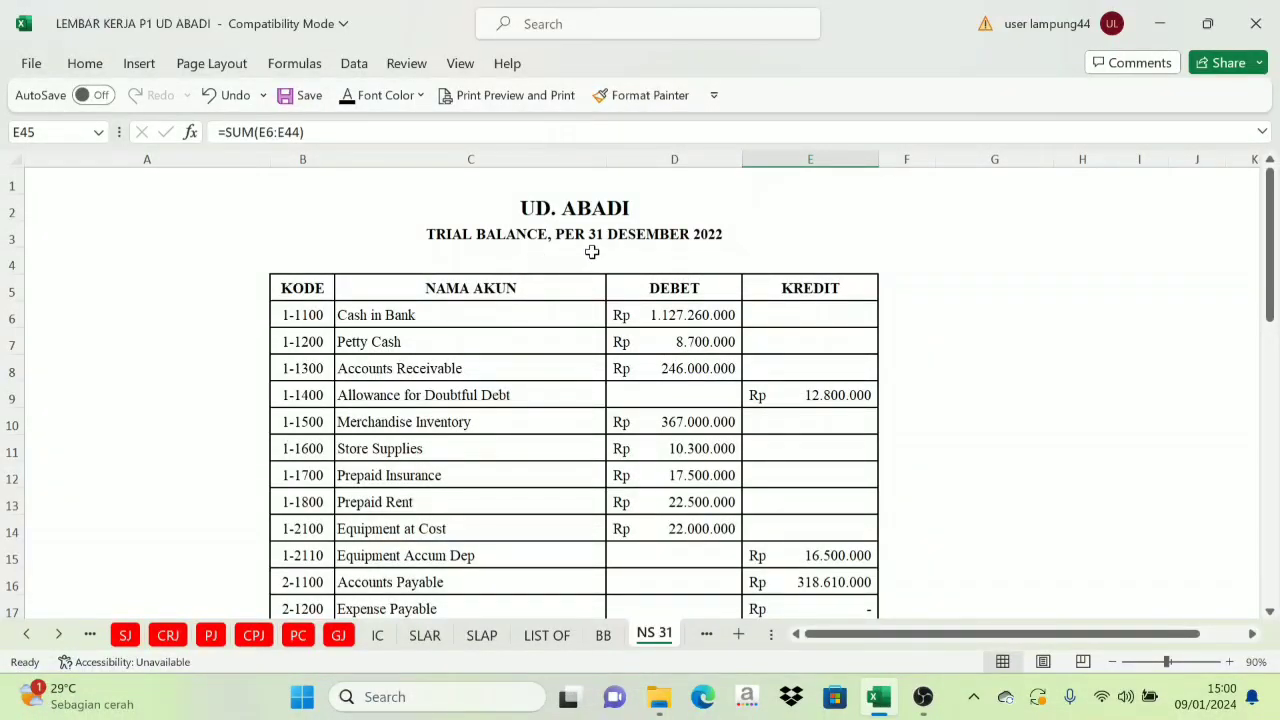
pyautogui.click(603, 635)
pyautogui.scroll(6, 677, 497)
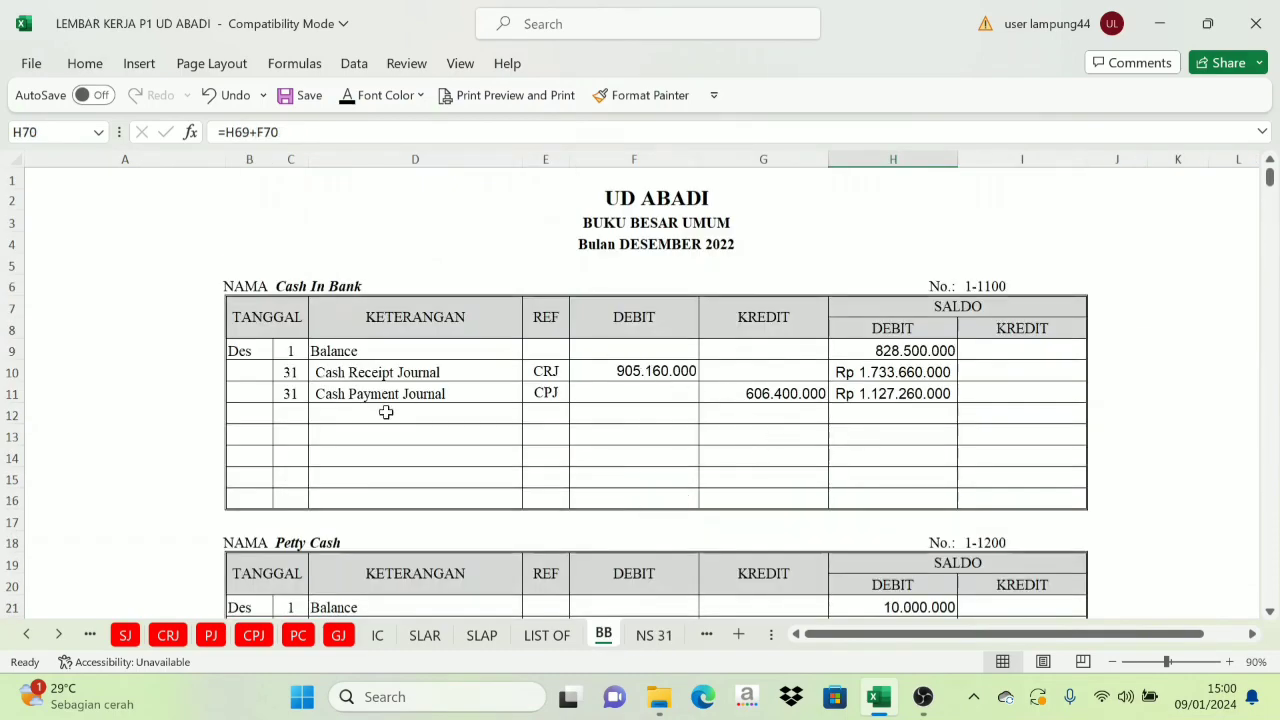
# Review the SJ, CRJ, PJ and CPJ journals as sources of the BB ledger, and return to the NS 31 trial balance
pyautogui.click(125, 635)
pyautogui.click(168, 635)
pyautogui.click(210, 635)
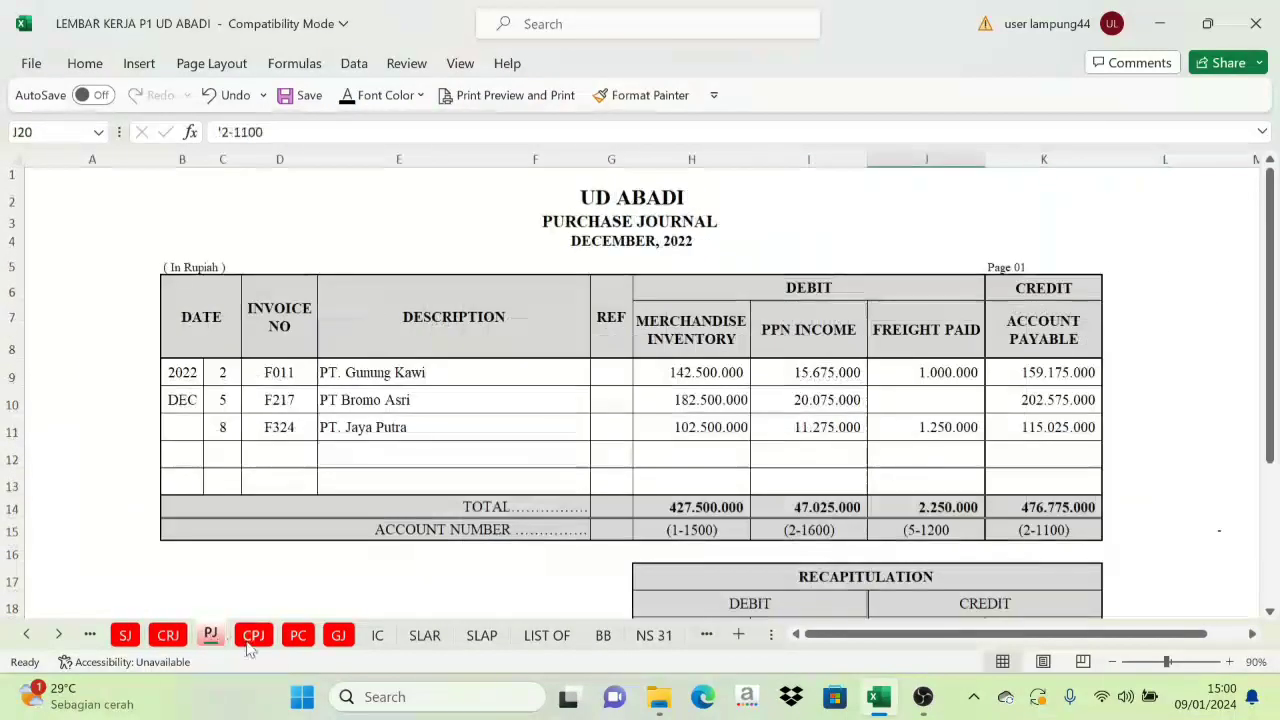
pyautogui.click(253, 635)
pyautogui.click(603, 635)
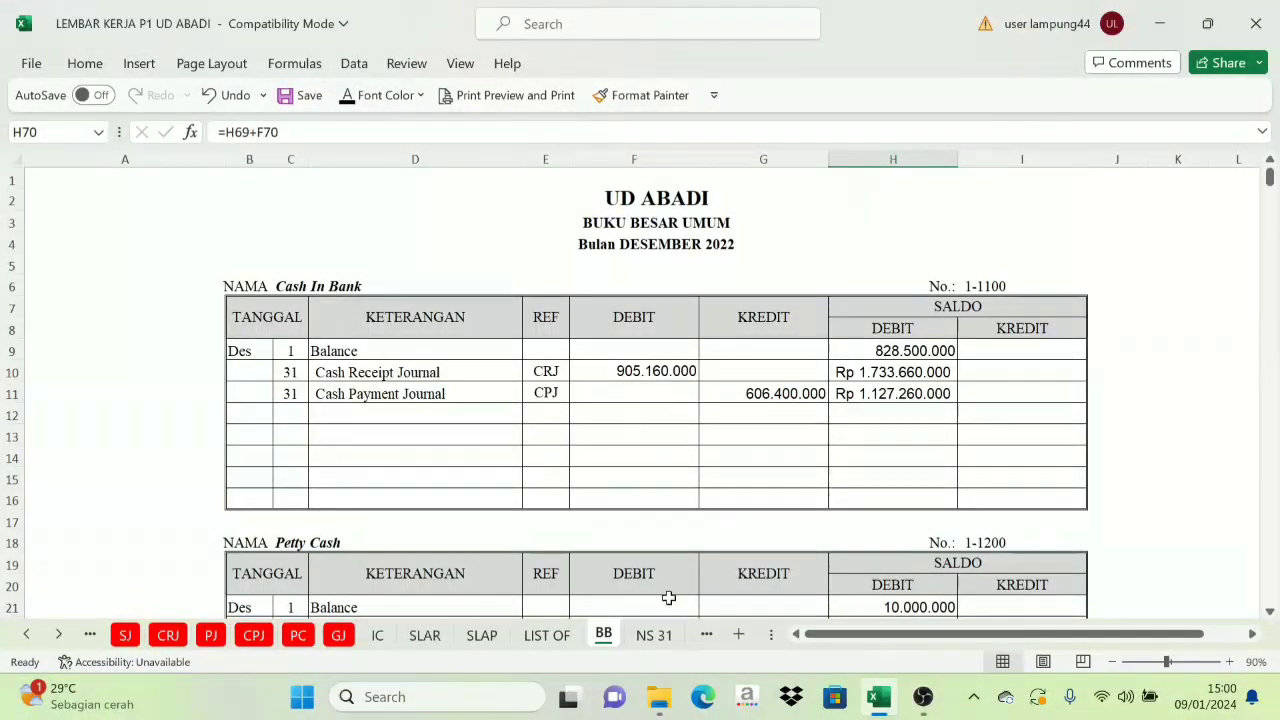
pyautogui.click(655, 640)
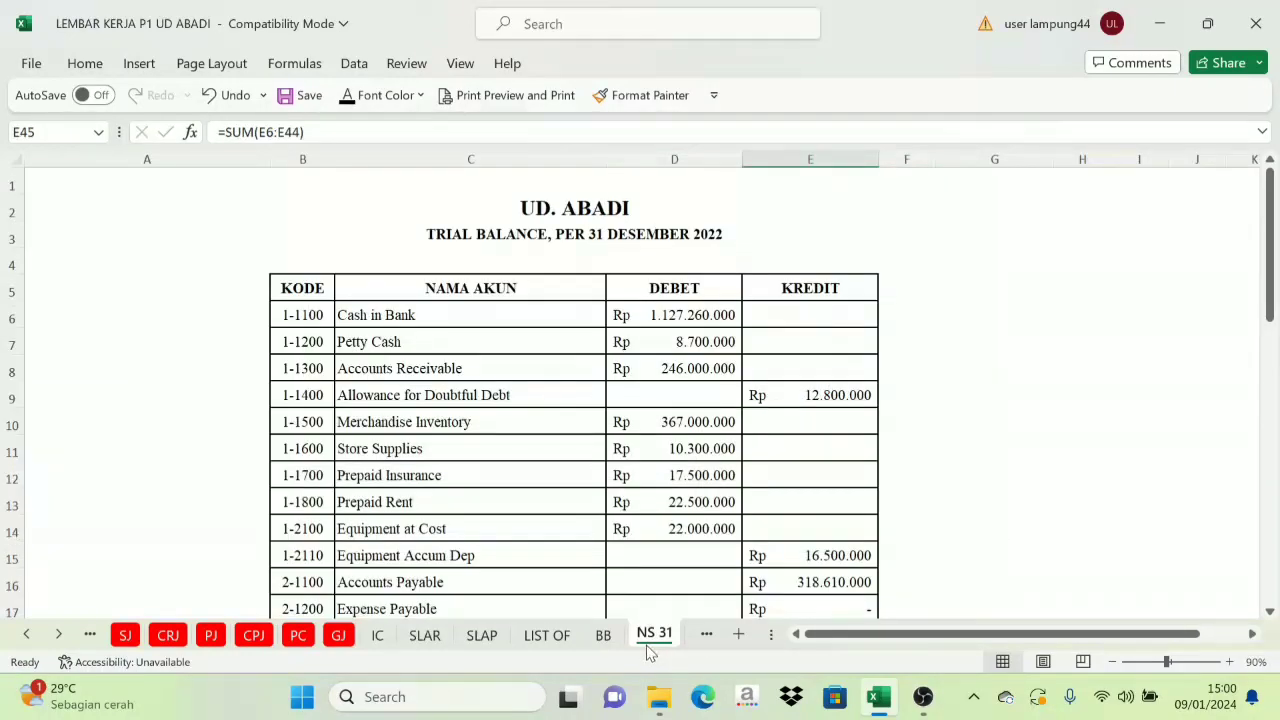
pyautogui.click(58, 634)
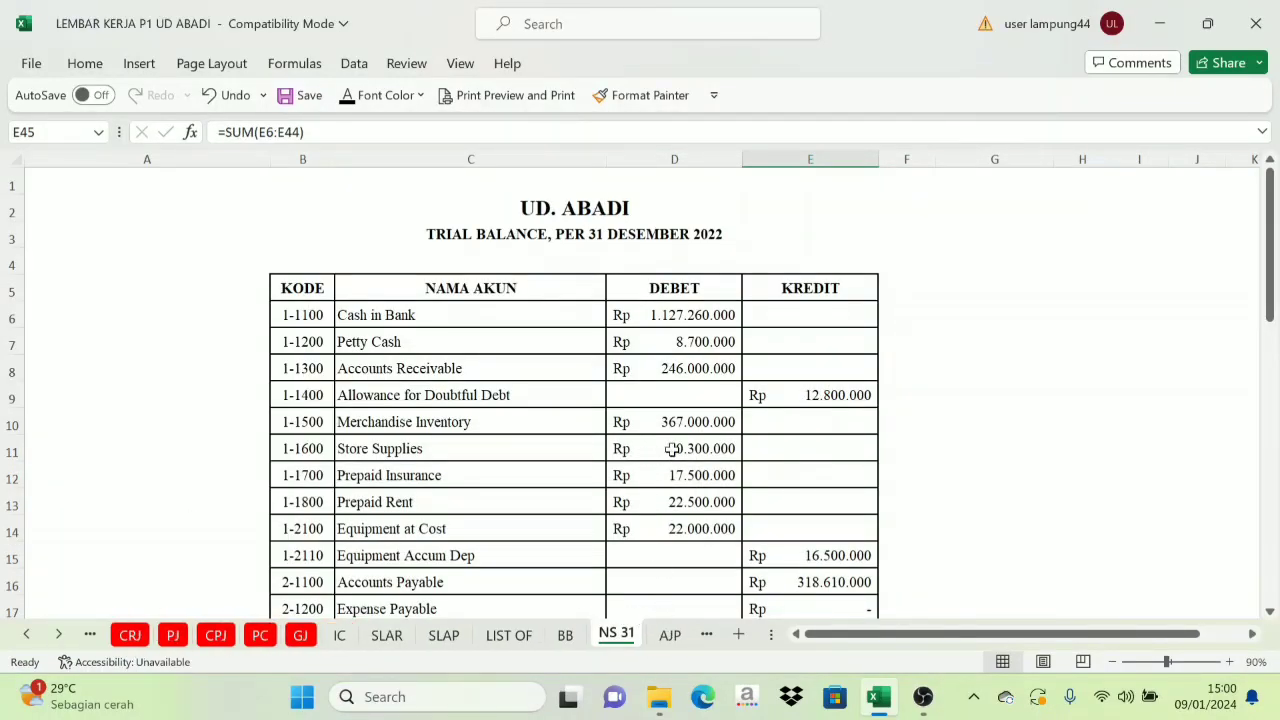